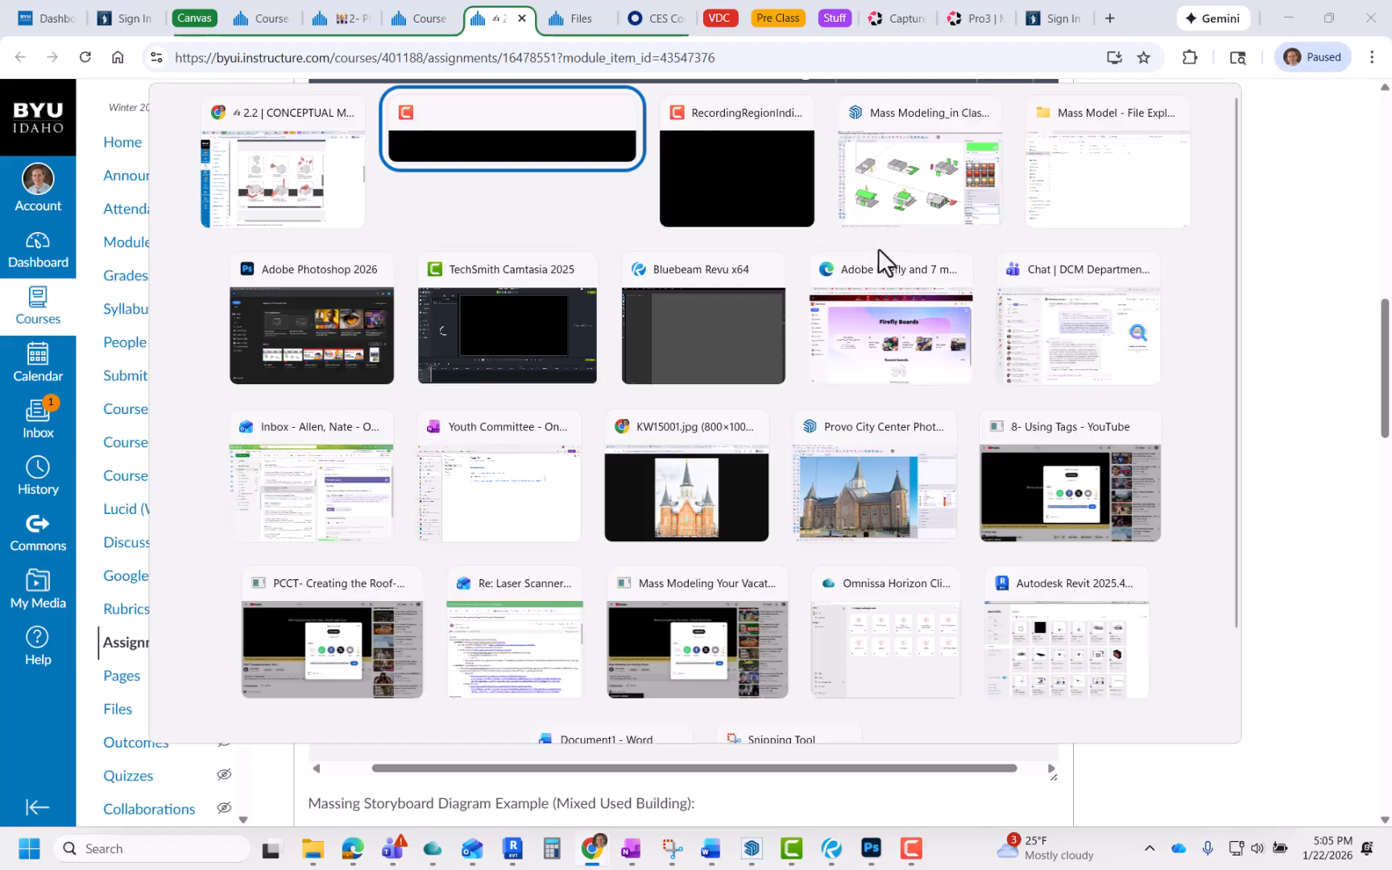
Step: Review the massing storyboard diagram examples and submission requirements on the assignment page
{"action": "key", "text": "Tab"}
{"action": "left_click", "coordinate": [317, 196]}
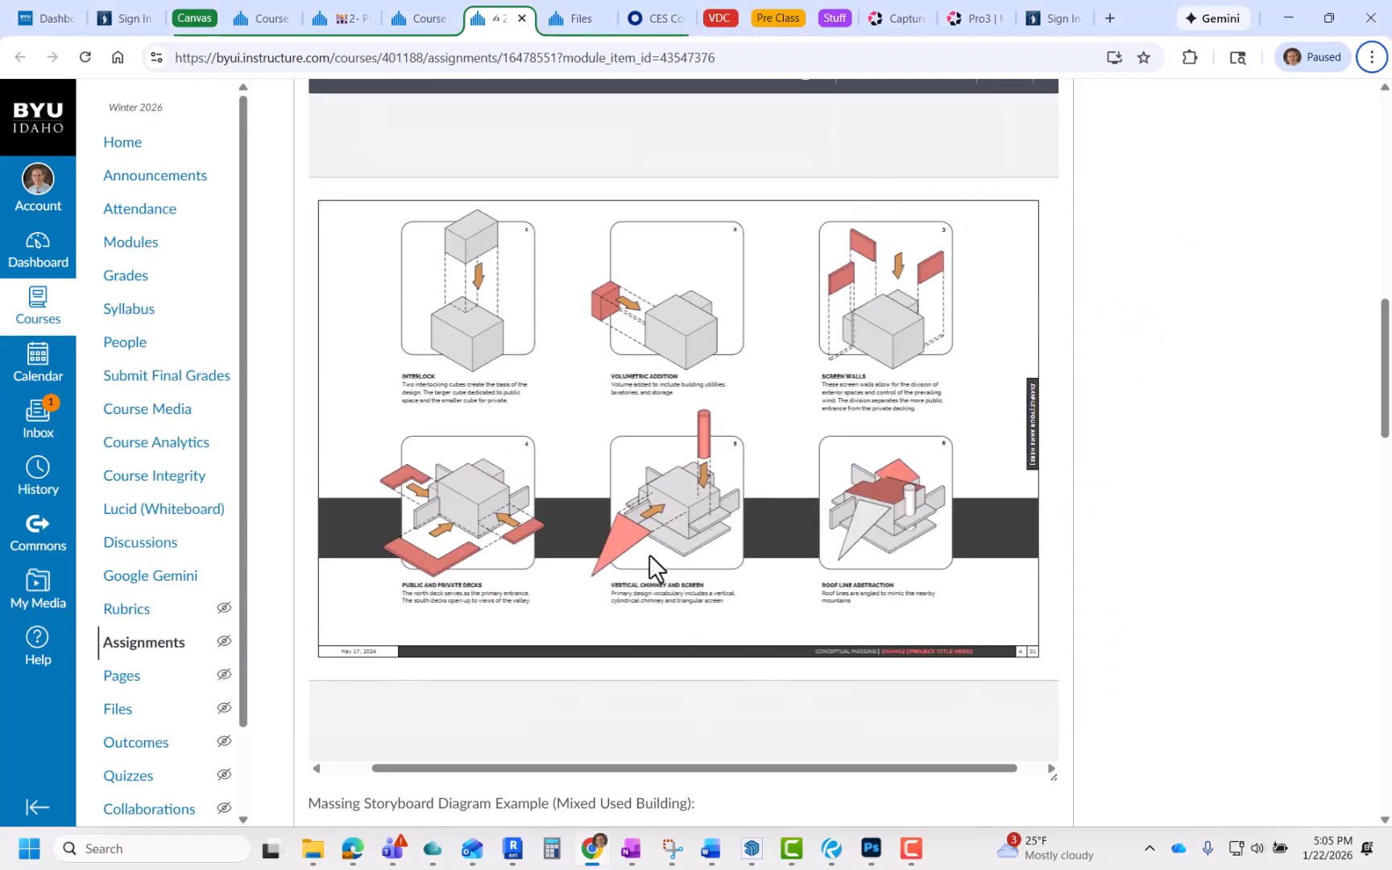
{"action": "scroll", "coordinate": [649, 555], "scroll_direction": "down", "scroll_amount": 5}
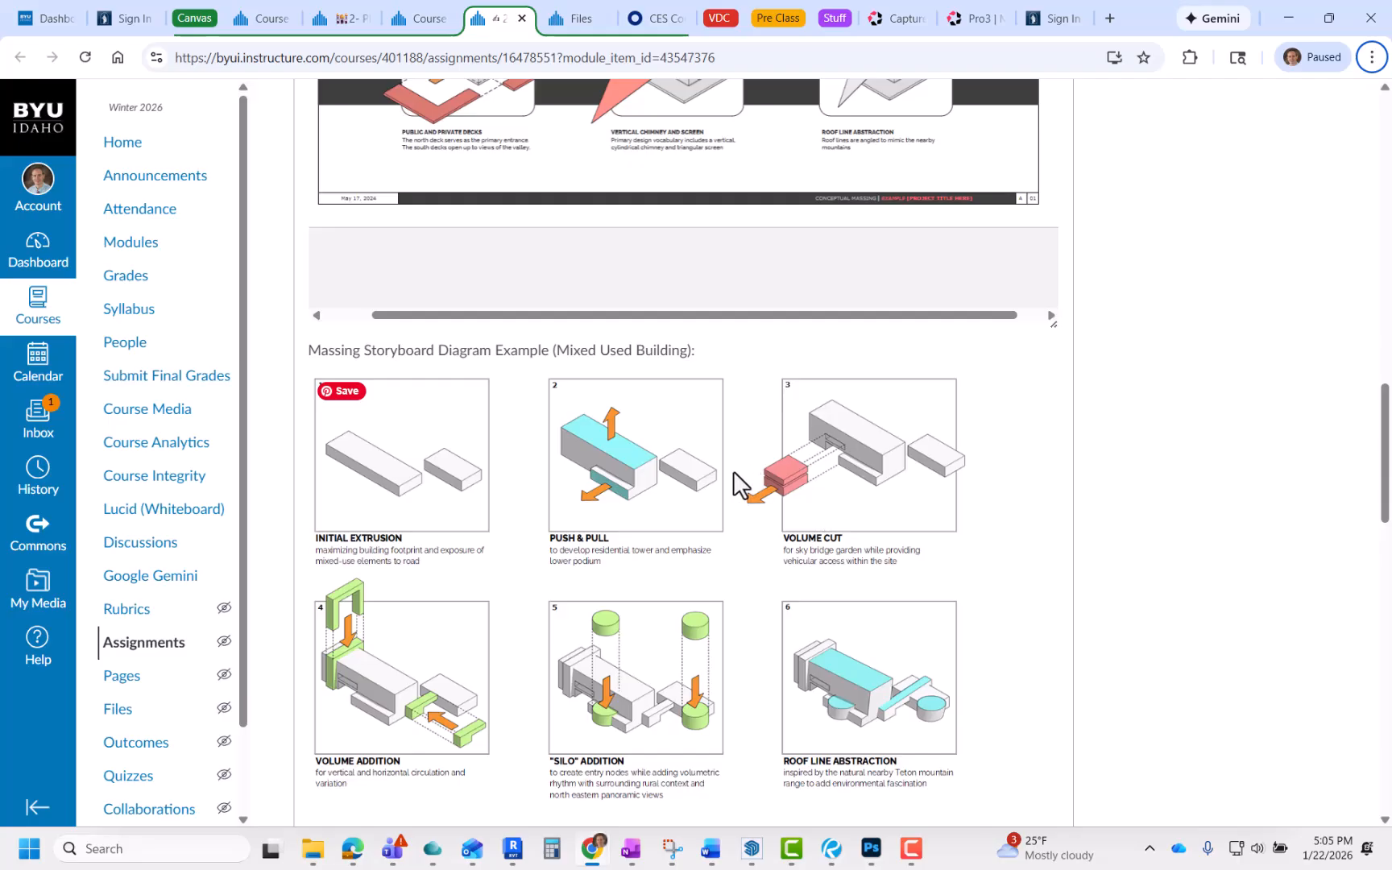
{"action": "scroll", "coordinate": [733, 473], "scroll_direction": "down", "scroll_amount": 15}
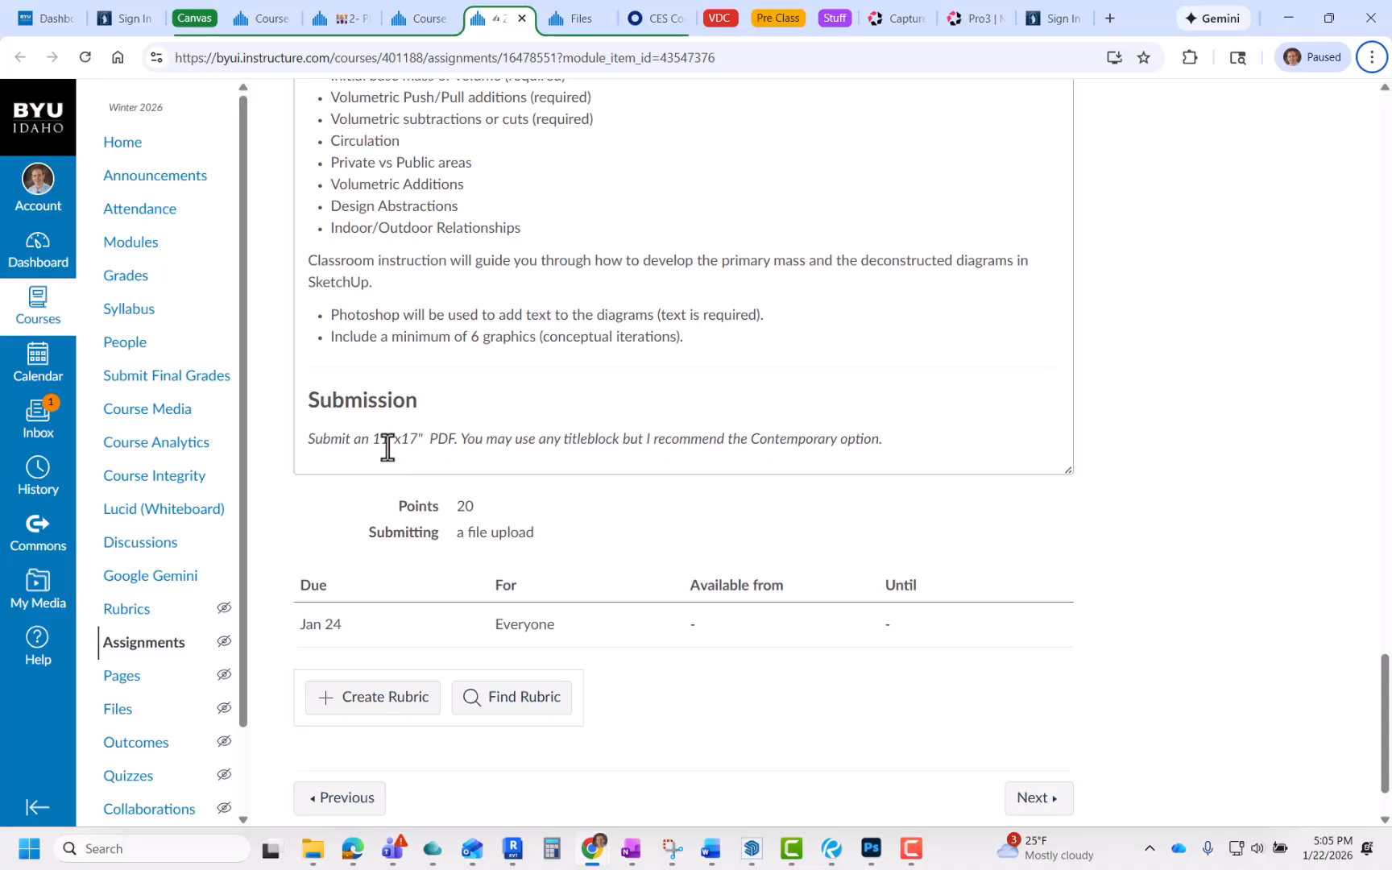
{"action": "scroll", "coordinate": [507, 442], "scroll_direction": "up", "scroll_amount": 15}
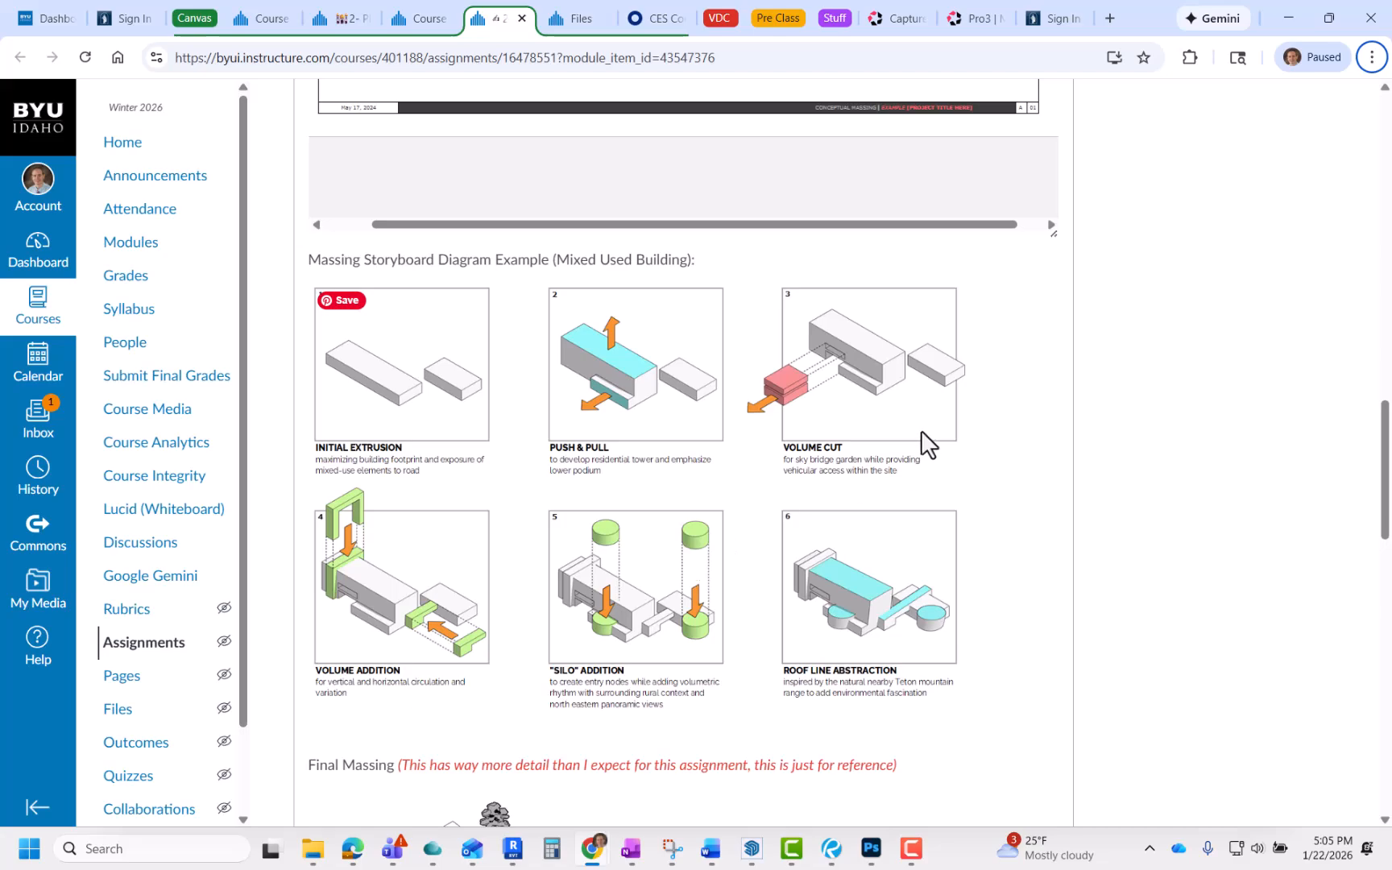
Step: Switch to SketchUp, show the All scene with every massing diagram, and start a 2D graphic export
{"action": "key", "text": "alt+Tab"}
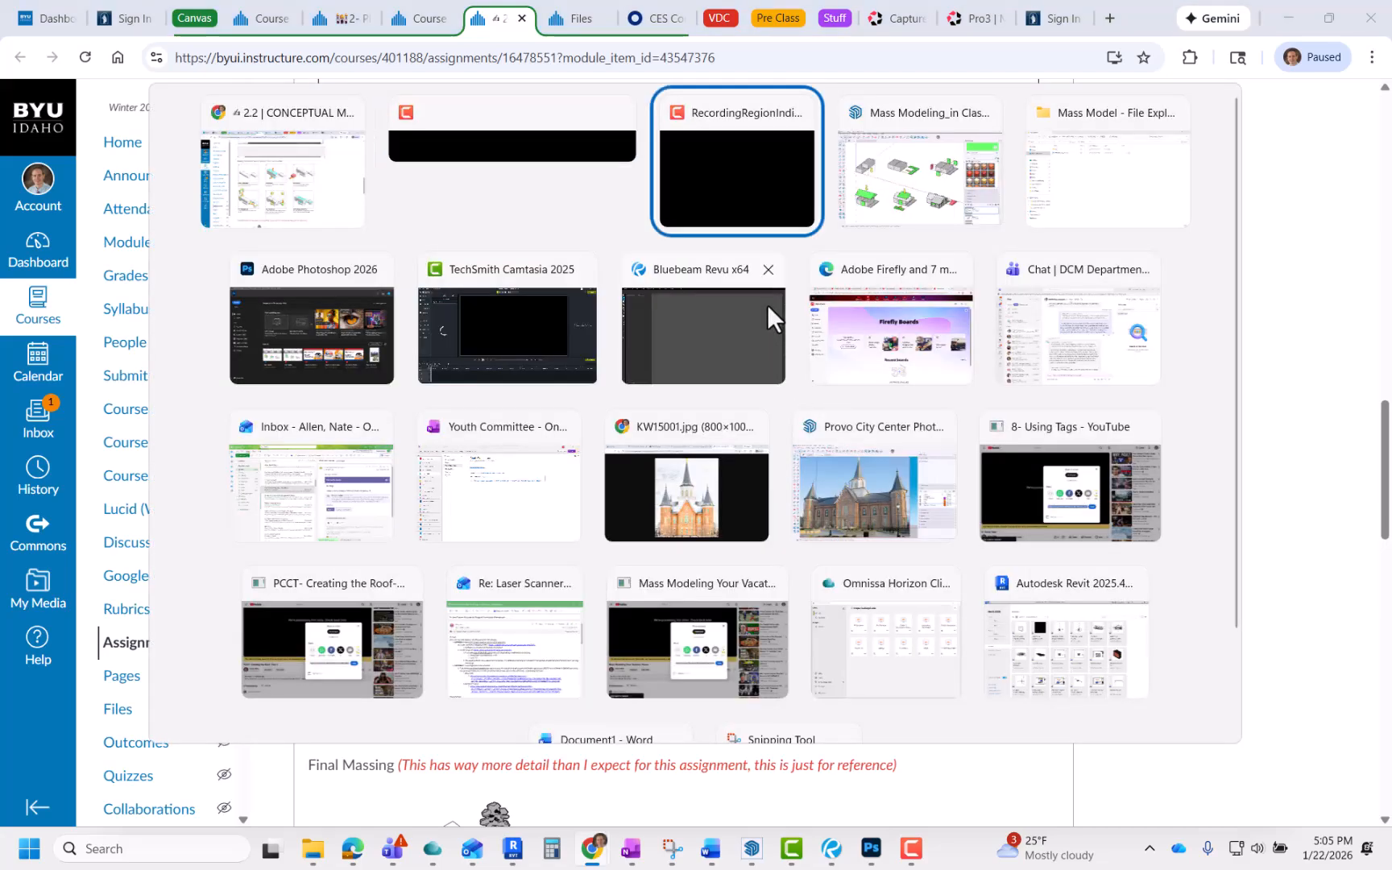
{"action": "key", "text": "alt+Tab"}
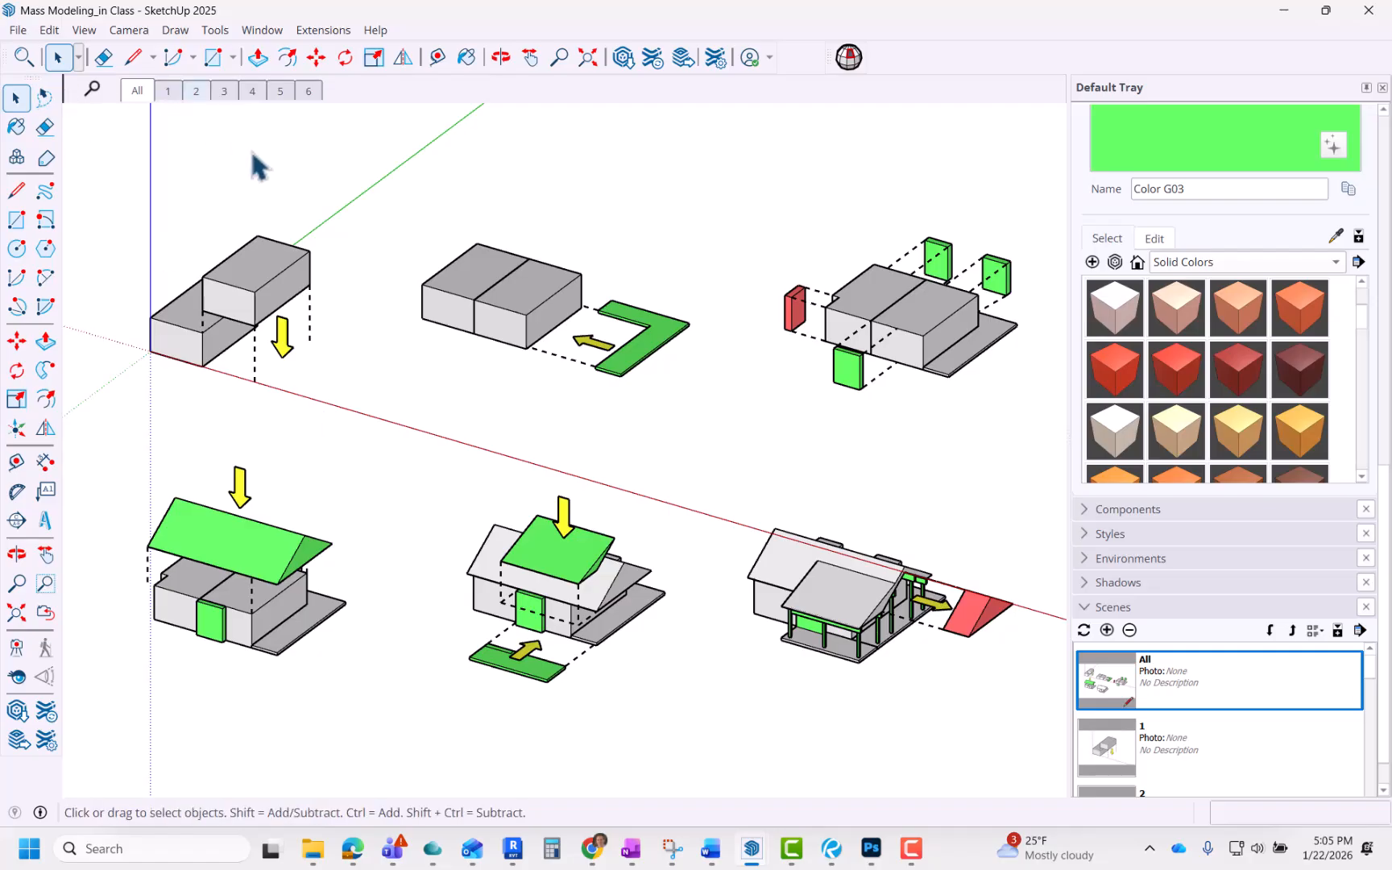
{"action": "left_click", "coordinate": [132, 92]}
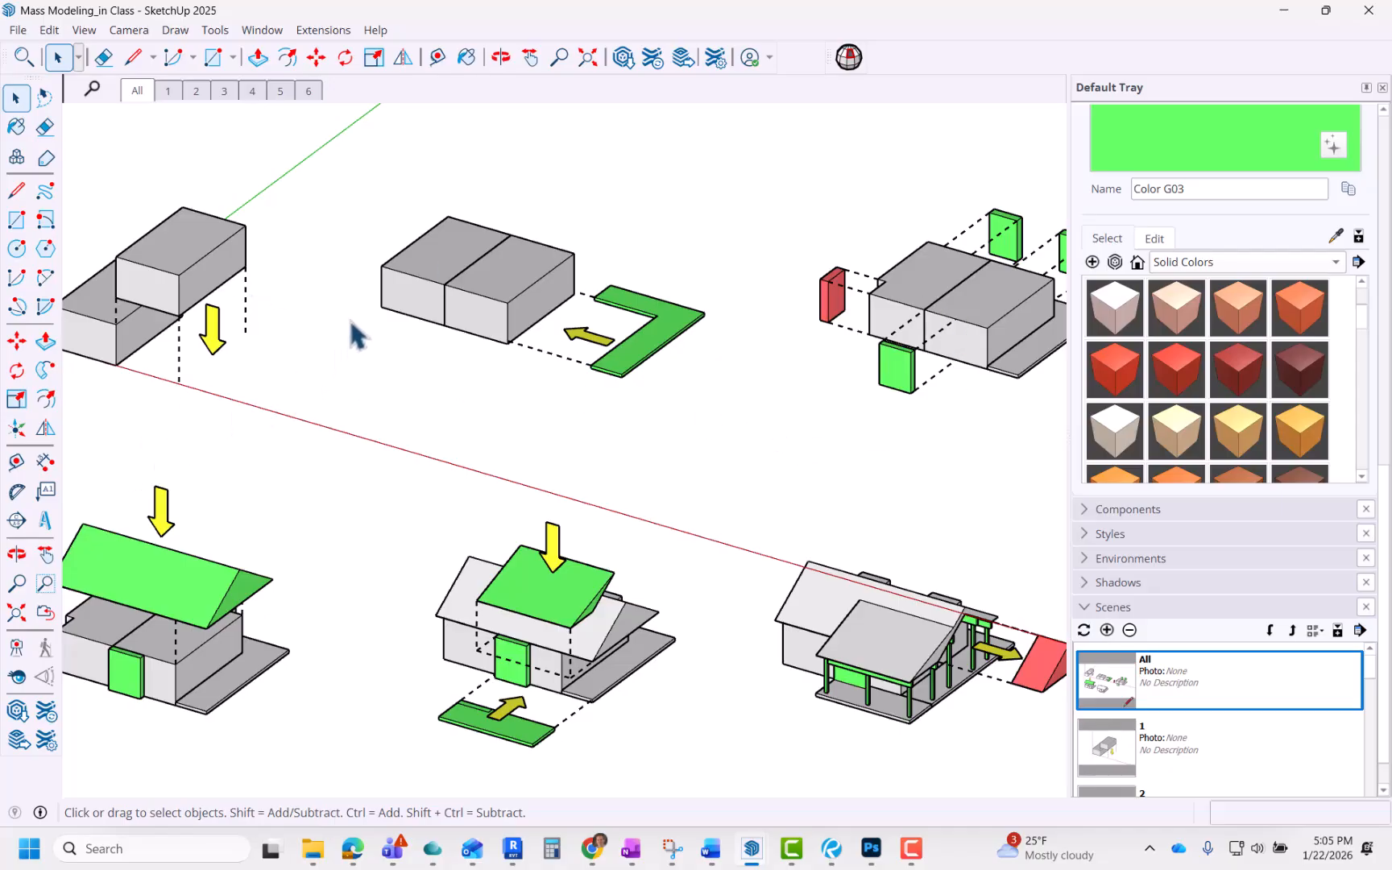
{"action": "scroll", "coordinate": [370, 336], "scroll_direction": "up", "scroll_amount": 3}
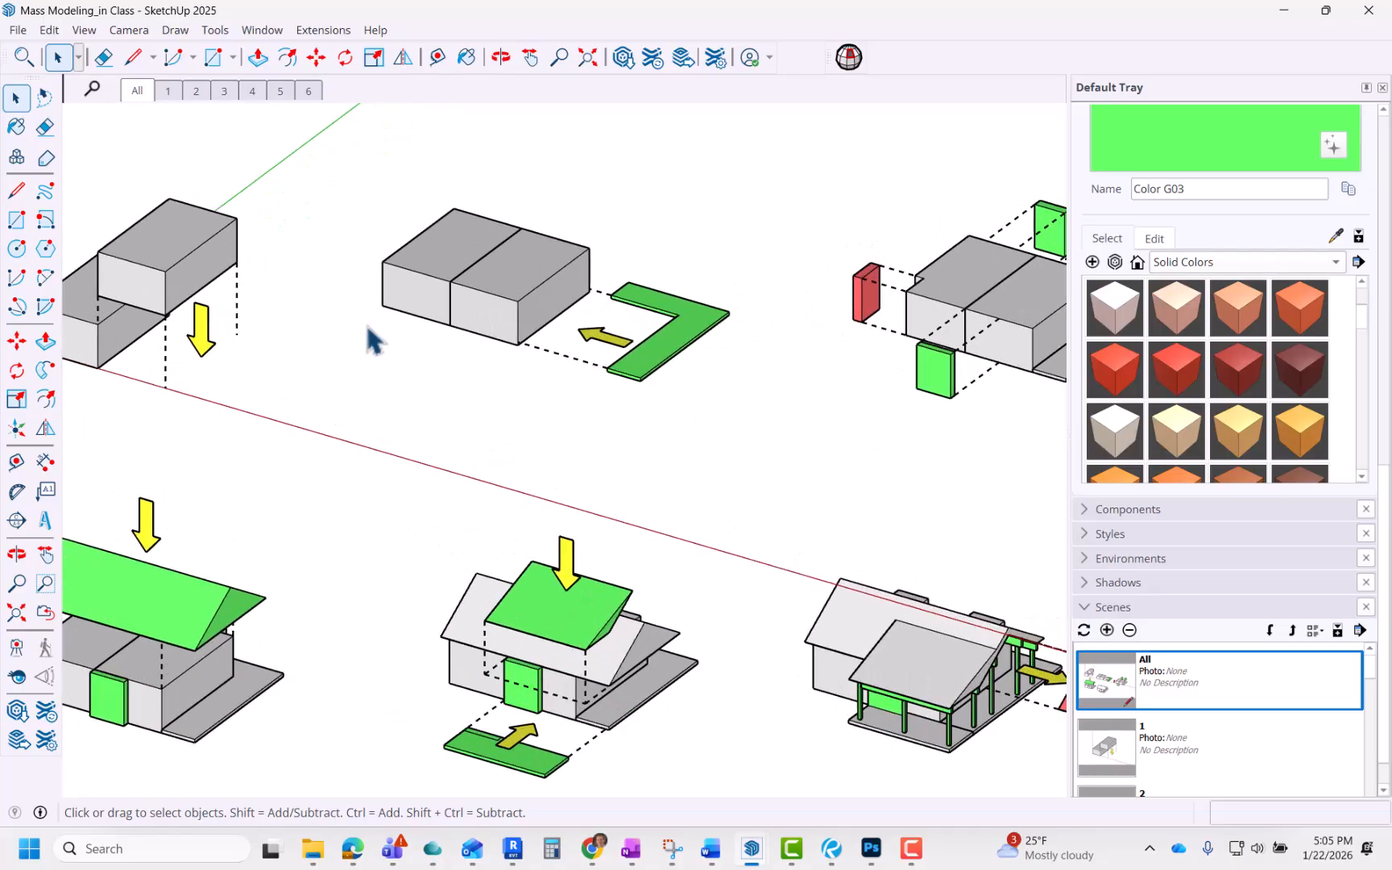
{"action": "scroll", "coordinate": [370, 336], "scroll_direction": "down", "scroll_amount": 3}
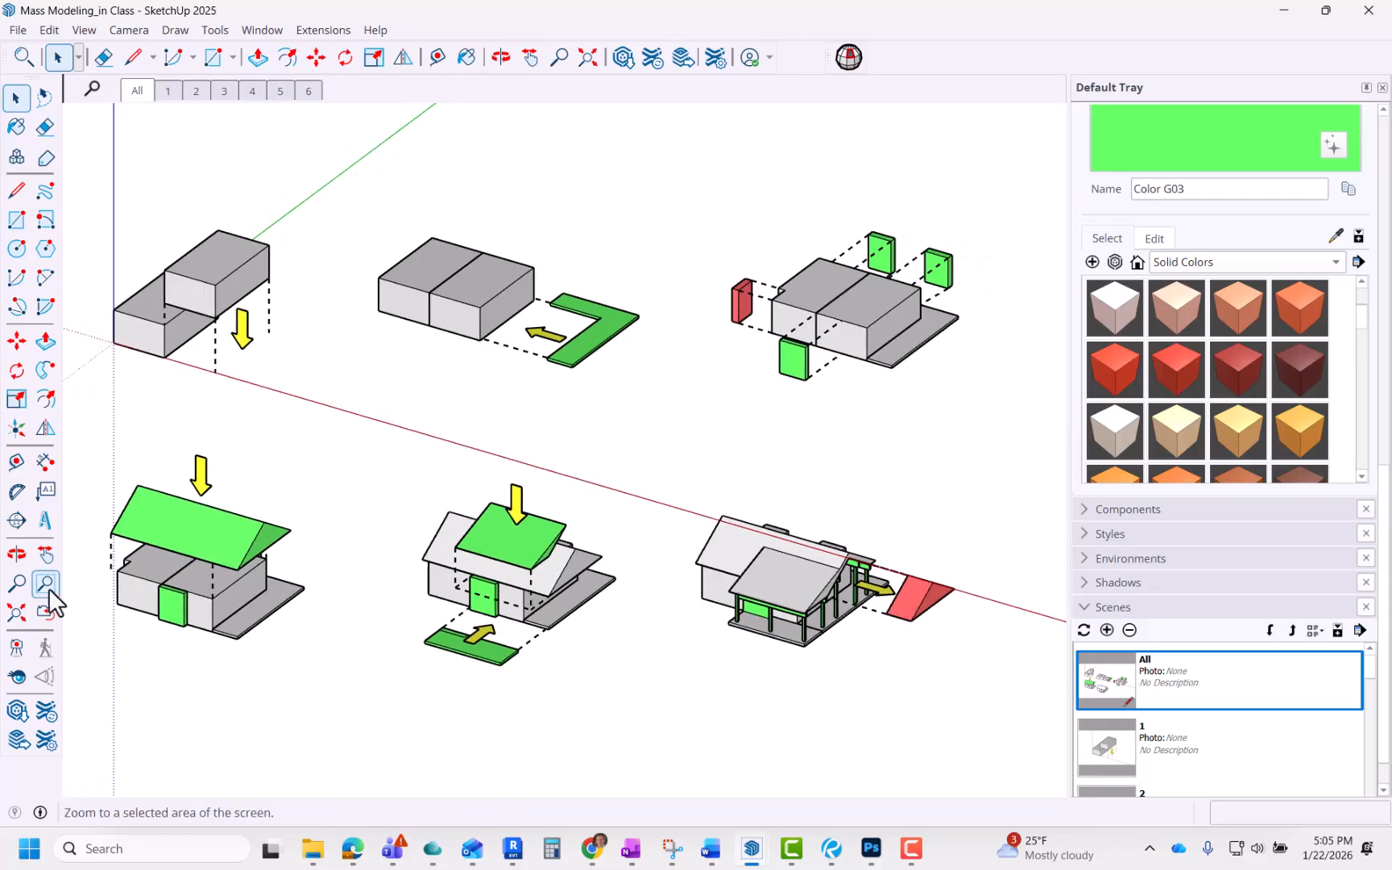
{"action": "left_click", "coordinate": [48, 587]}
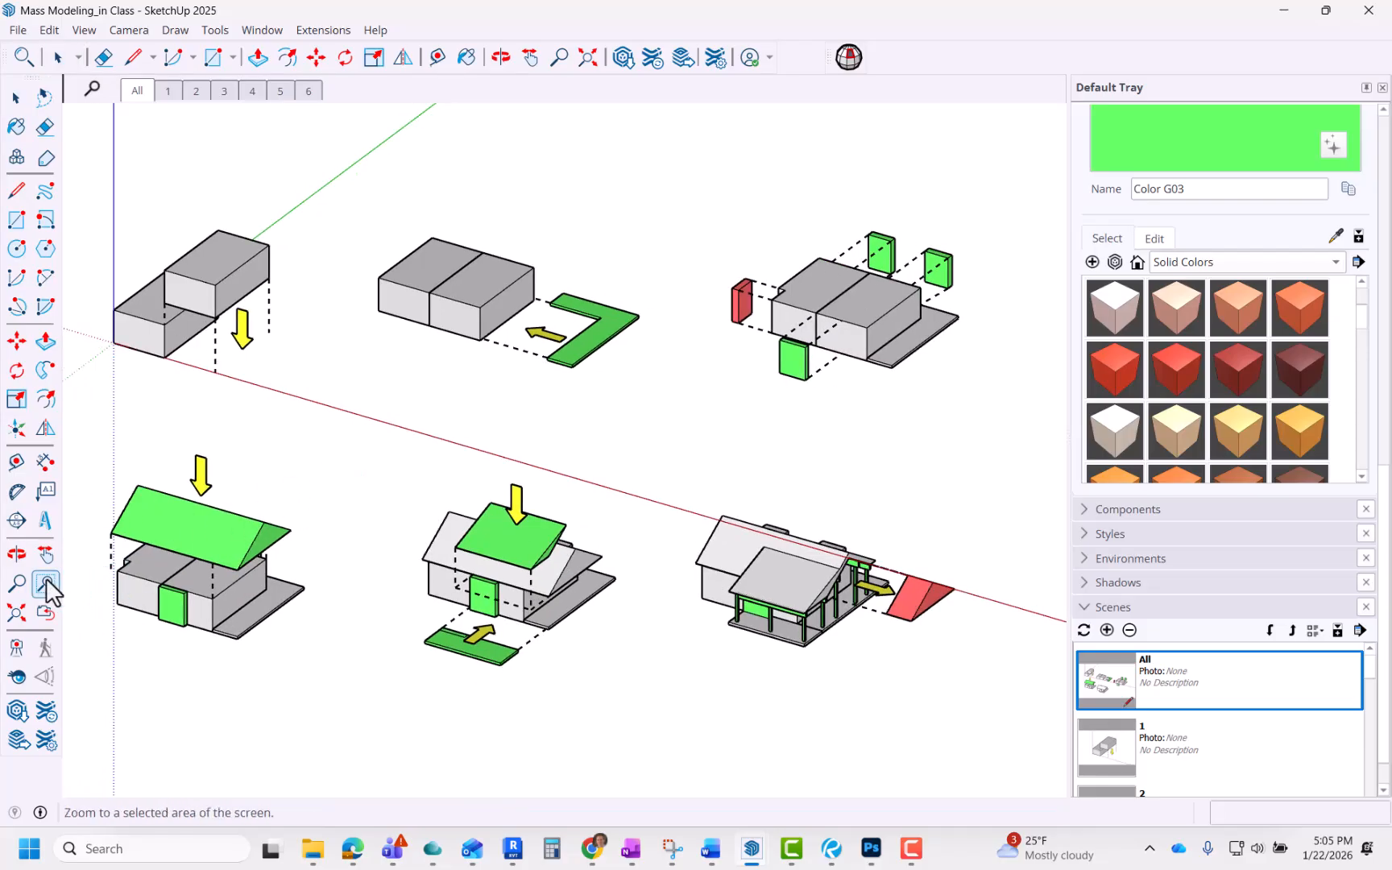
{"action": "left_click", "coordinate": [16, 583]}
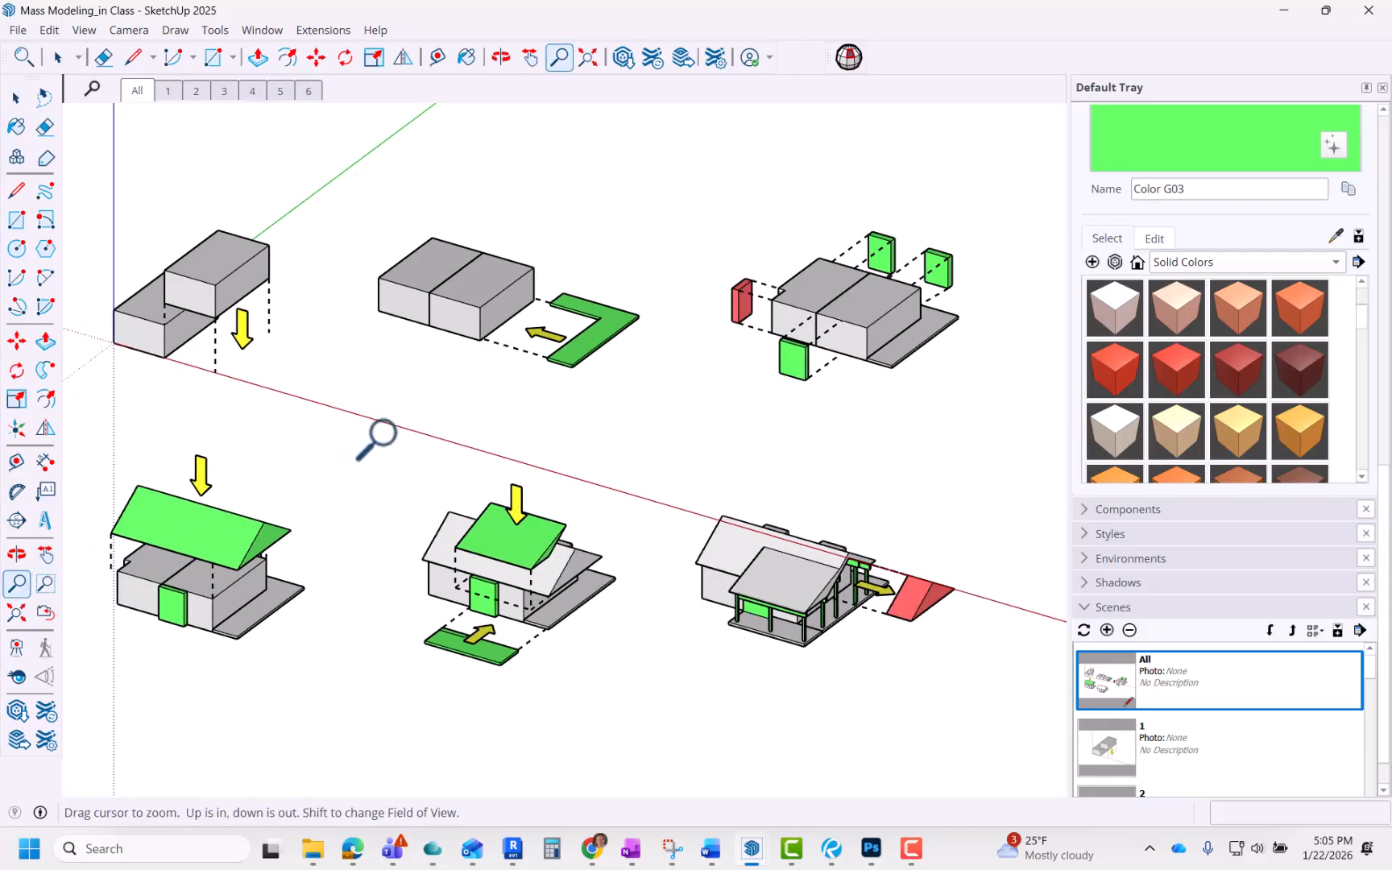
{"action": "left_click_drag", "start_coordinate": [379, 435], "coordinate": [397, 408]}
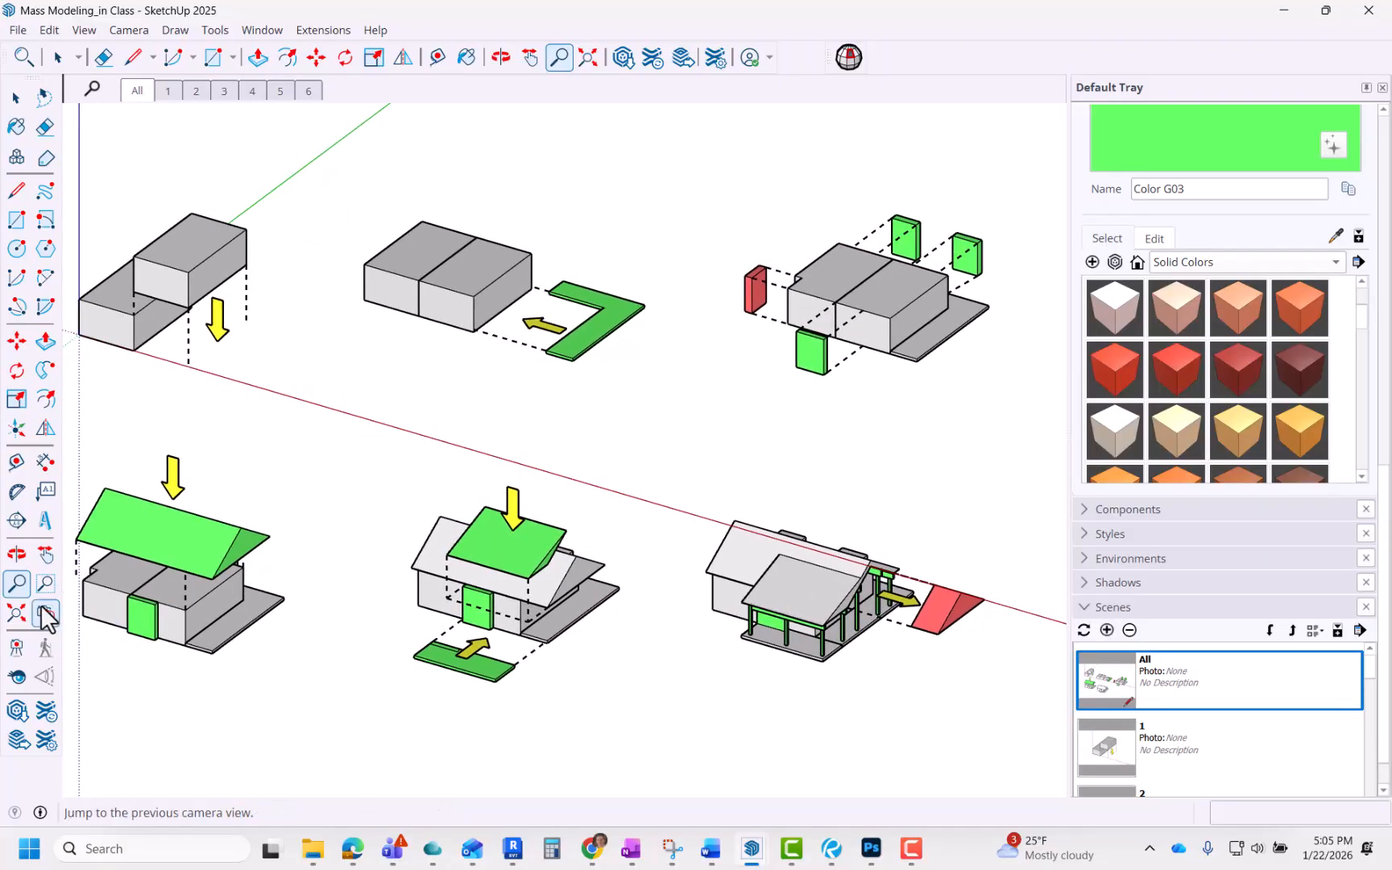
{"action": "left_click", "coordinate": [45, 554]}
{"action": "left_click_drag", "start_coordinate": [321, 484], "coordinate": [366, 487]}
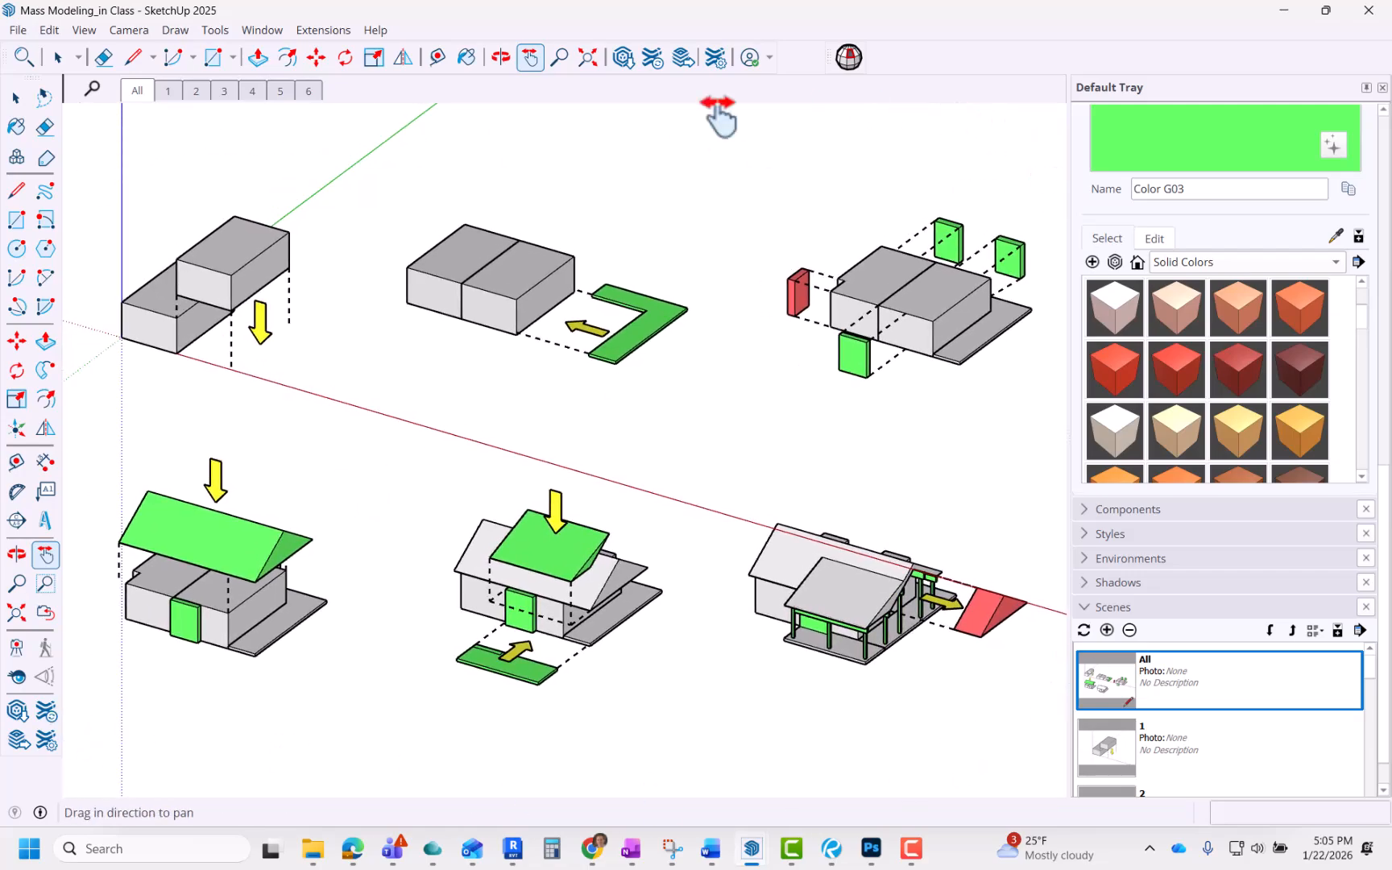
{"action": "left_click", "coordinate": [17, 30]}
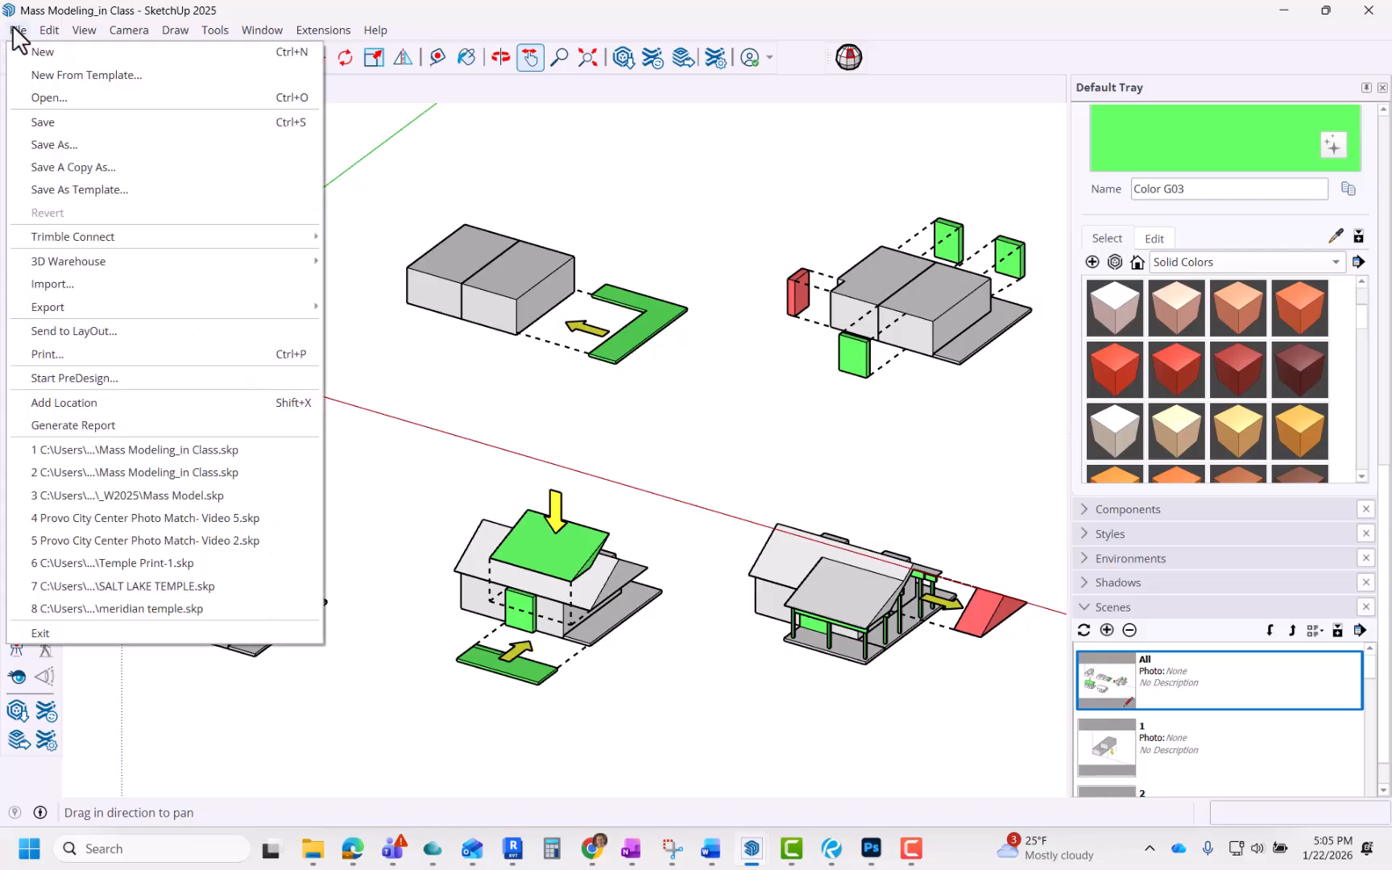
{"action": "mouse_move", "coordinate": [71, 314]}
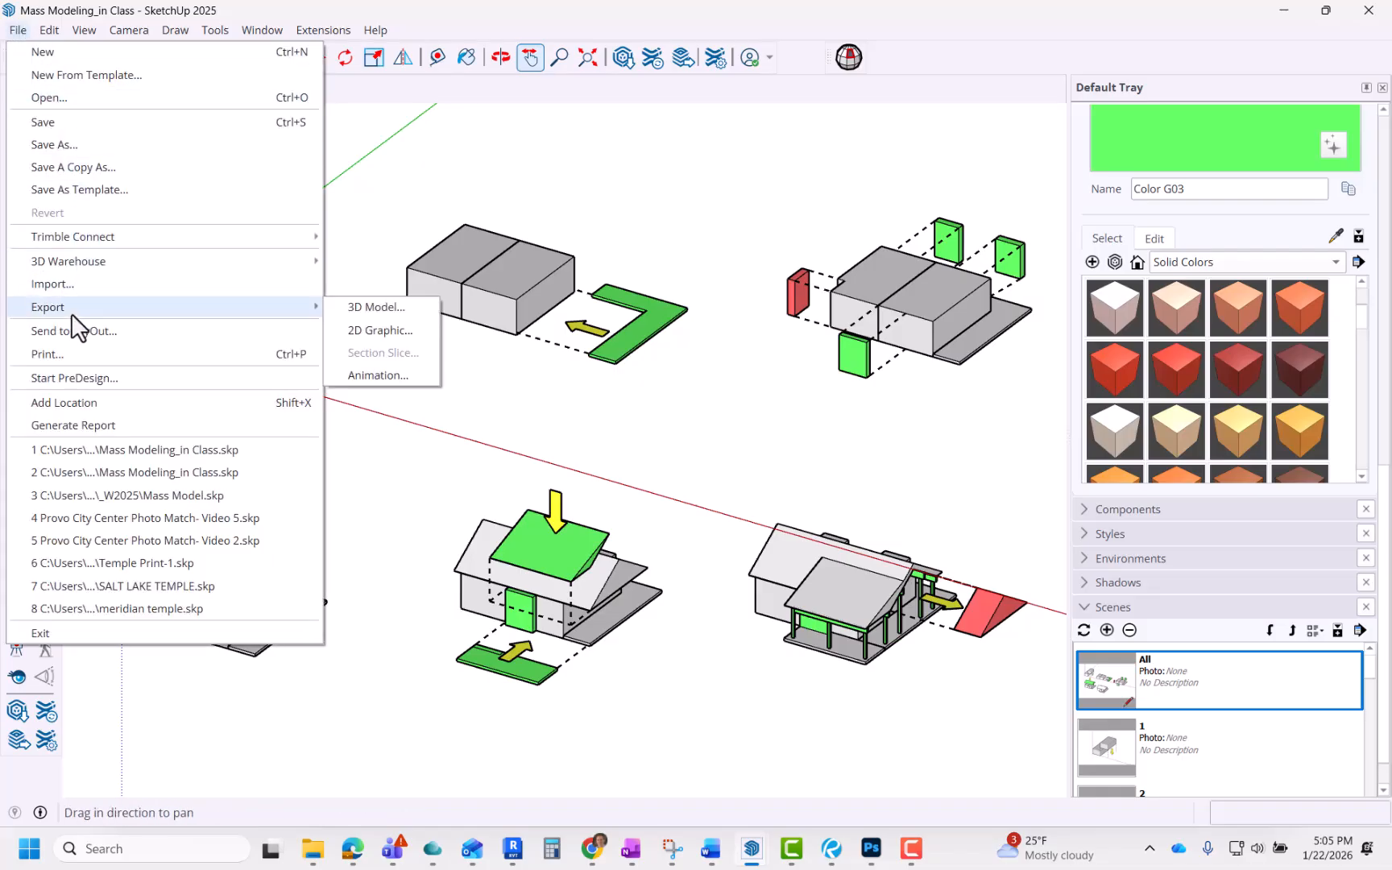
{"action": "left_click", "coordinate": [407, 338]}
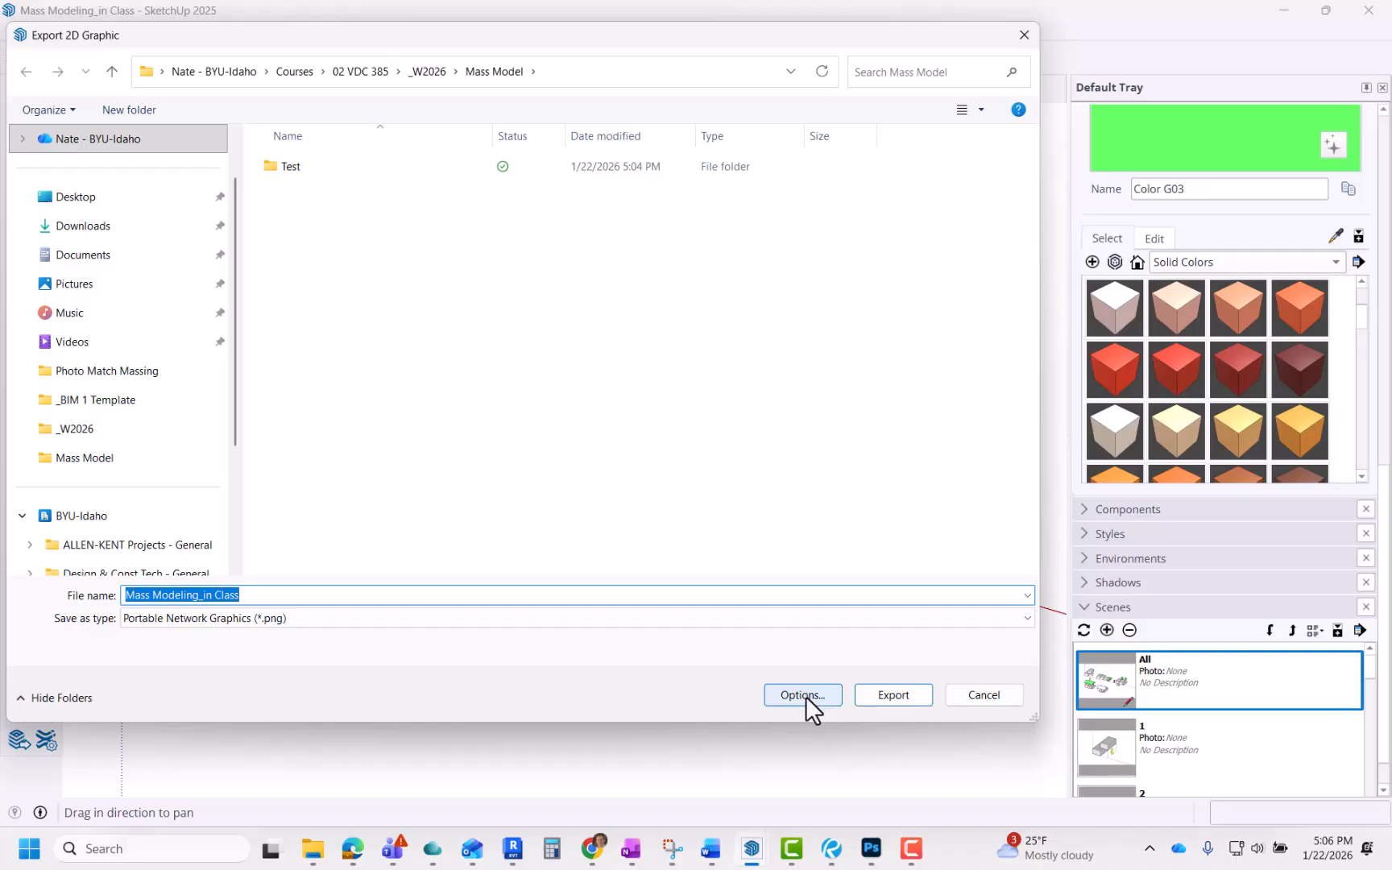
Step: Keep PNG as the export type and set the export image width to 3000 pixels in the options
{"action": "left_click", "coordinate": [376, 618]}
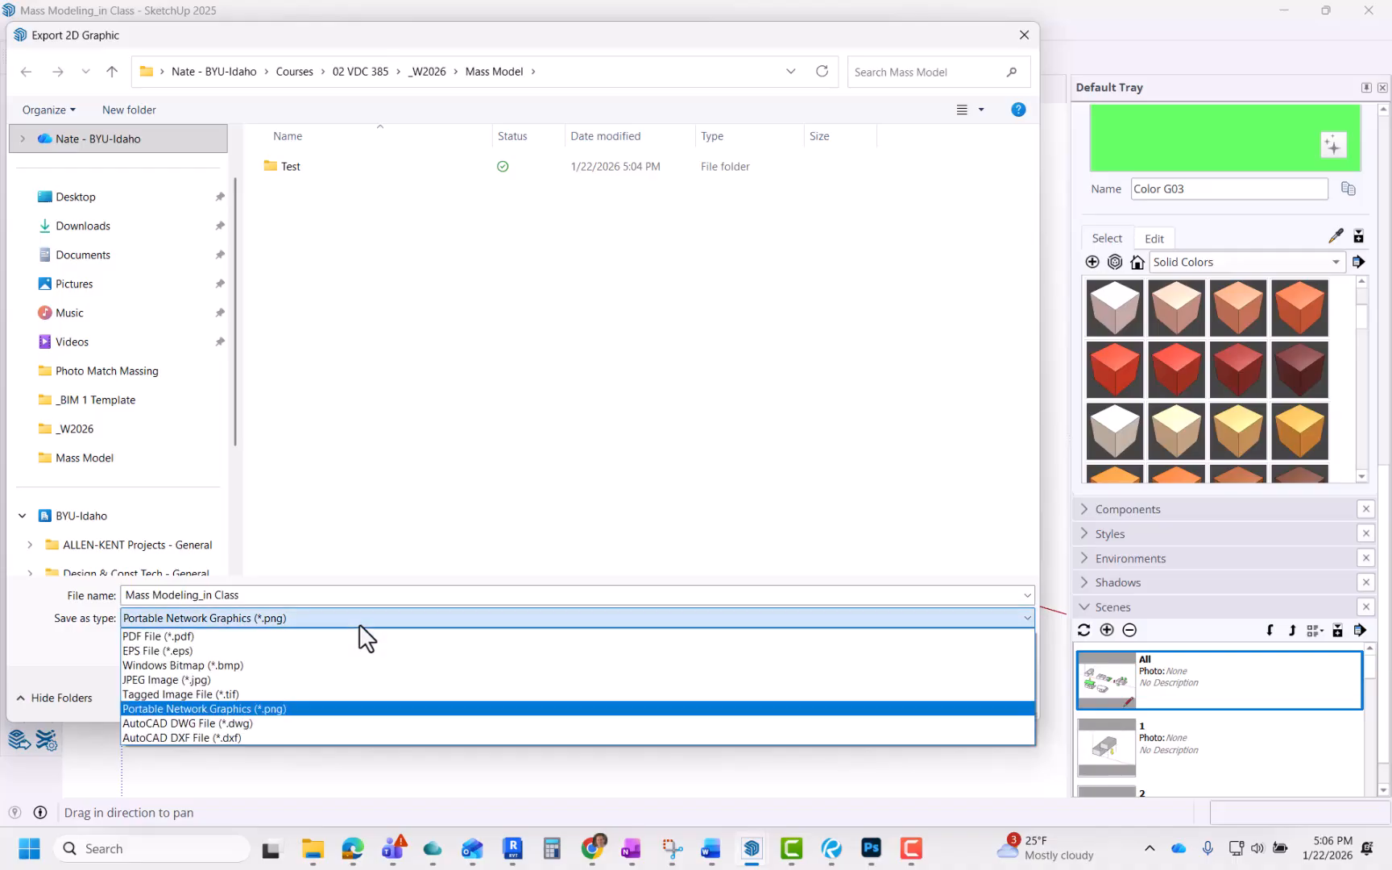
{"action": "left_click", "coordinate": [297, 708]}
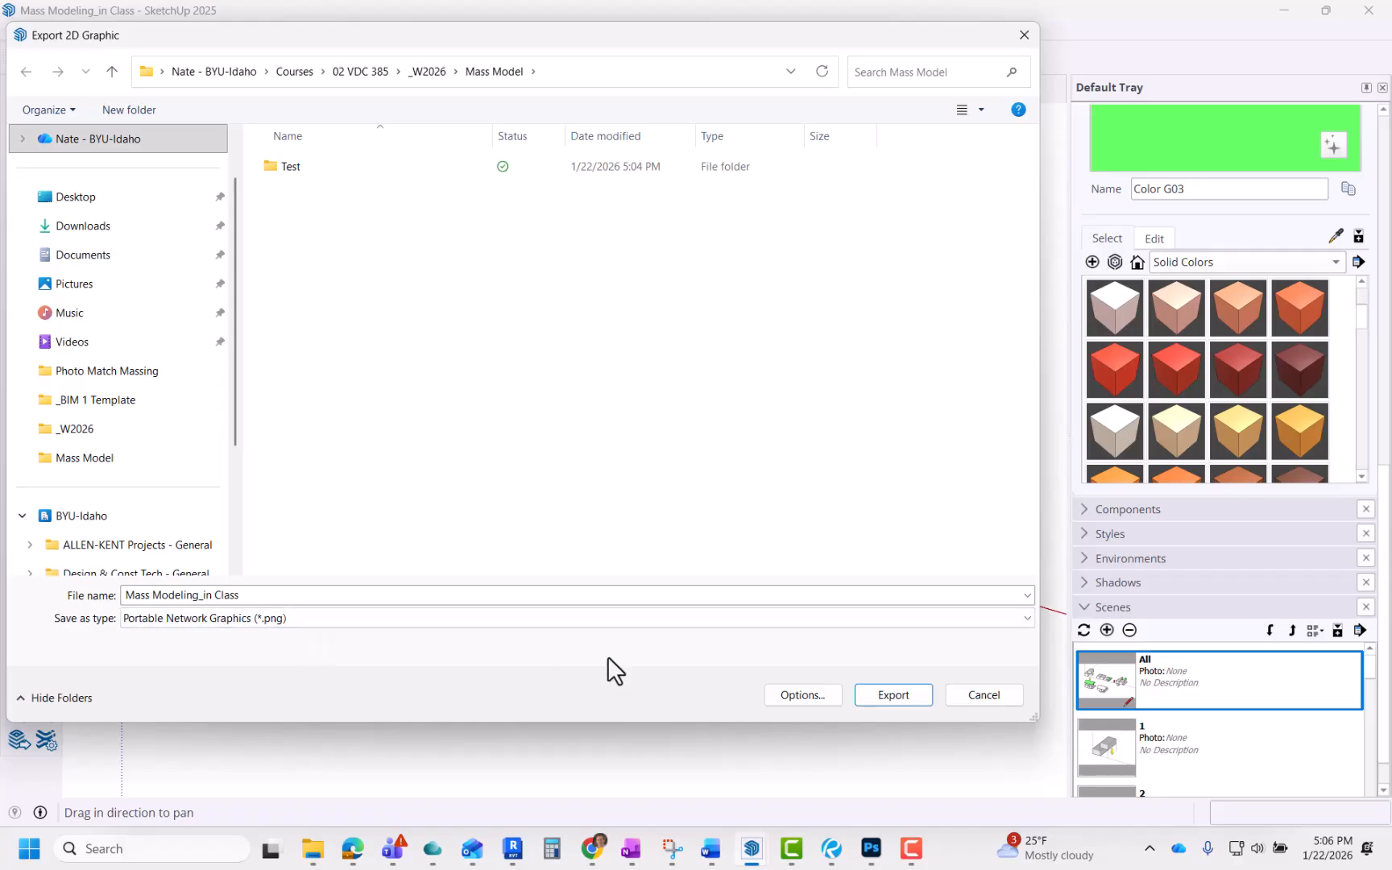
{"action": "left_click", "coordinate": [822, 695]}
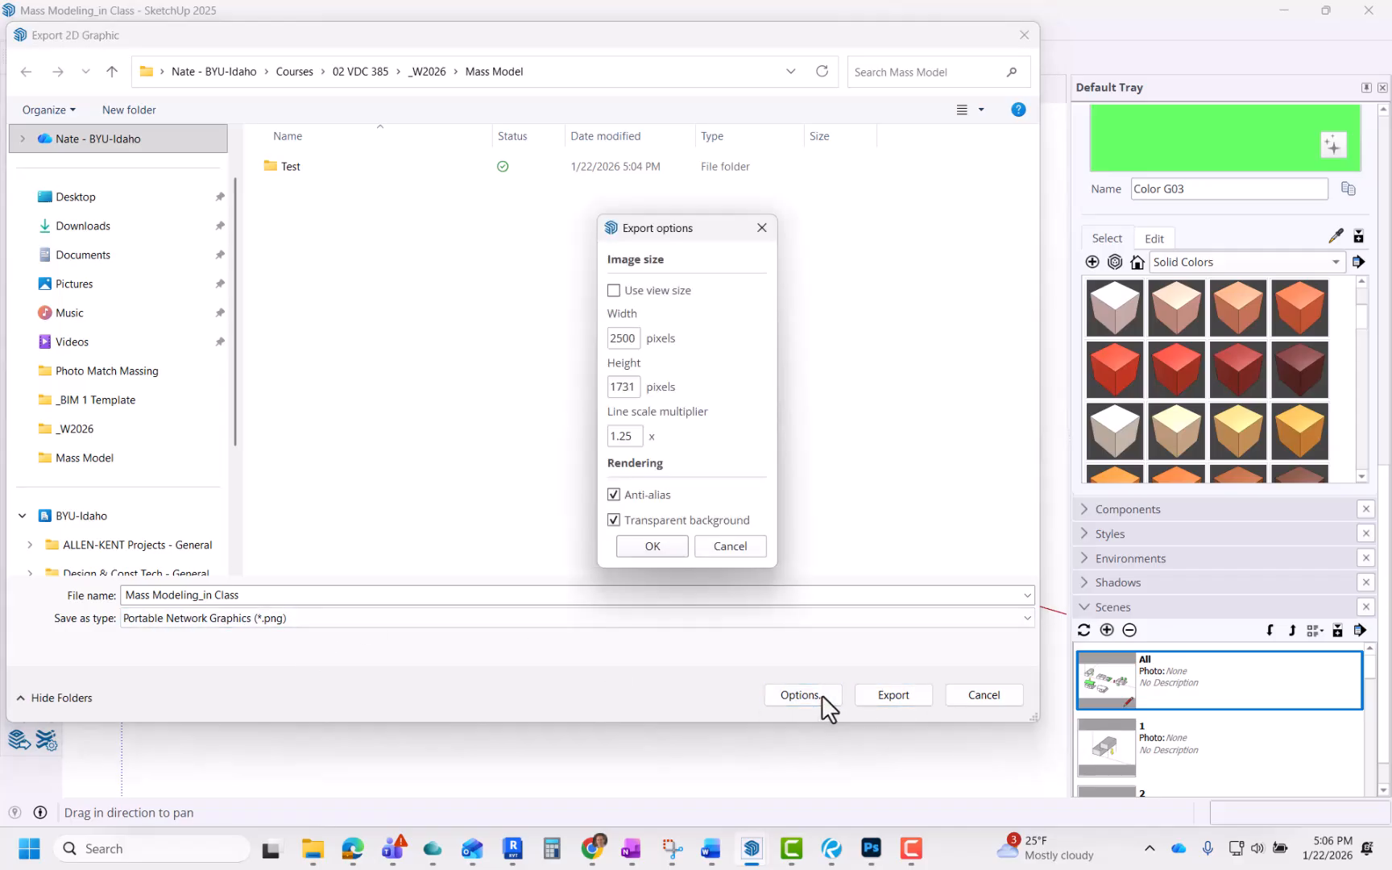
{"action": "left_click", "coordinate": [614, 289]}
{"action": "left_click", "coordinate": [614, 290]}
{"action": "left_click", "coordinate": [611, 338]}
{"action": "type", "text": "3000"}
{"action": "left_click", "coordinate": [656, 546]}
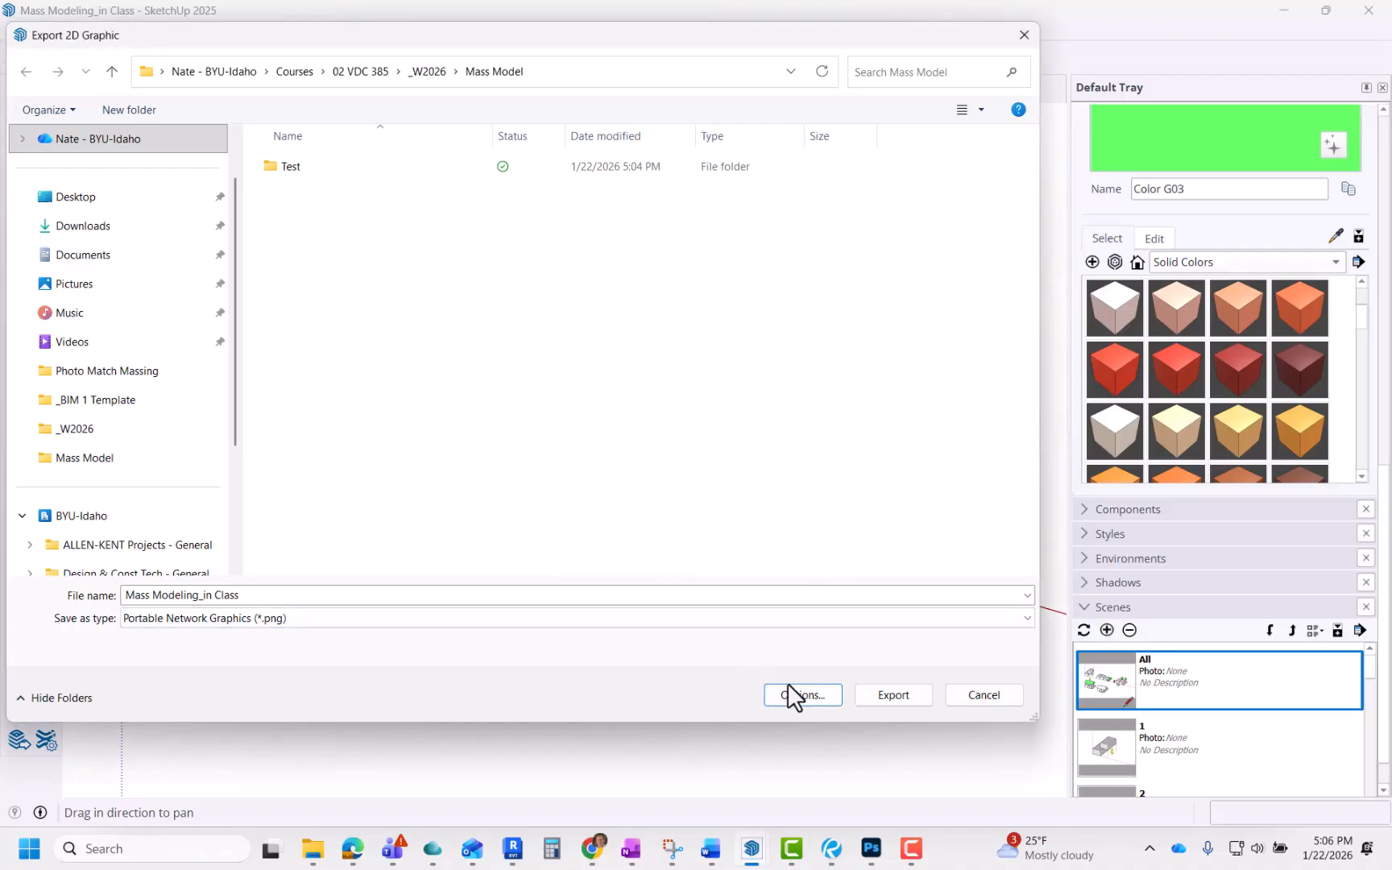
Step: Change the export file name to Mass Modeli and export the image
{"action": "left_click", "coordinate": [249, 595]}
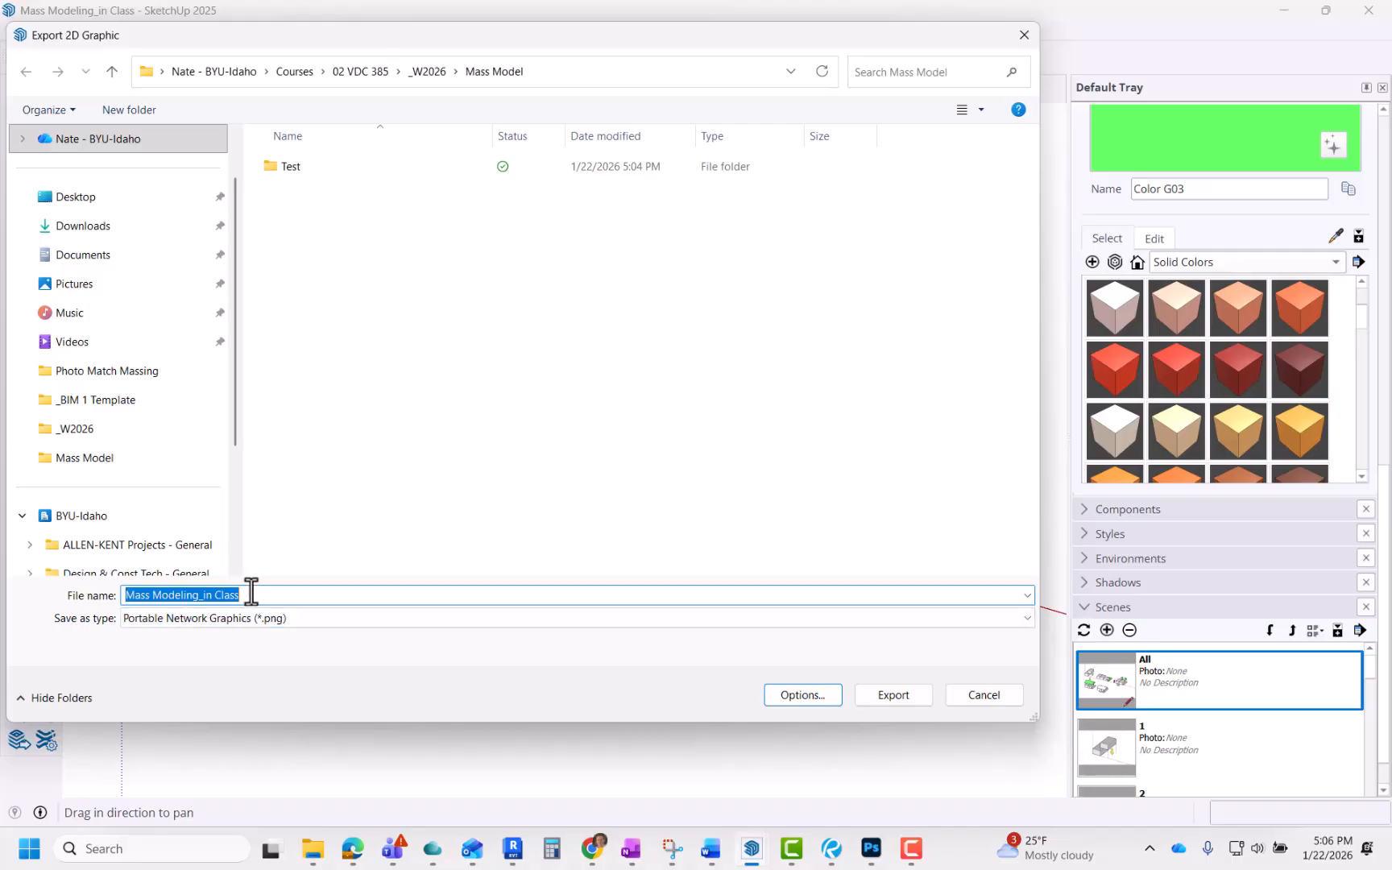
{"action": "left_click", "coordinate": [266, 597]}
{"action": "key", "text": "shift+Left"}
{"action": "key", "text": "shift+Left"}
{"action": "key", "text": "shift+Left"}
{"action": "key", "text": "shift+Left"}
{"action": "key", "text": "shift+Left"}
{"action": "key", "text": "shift+Left"}
{"action": "key", "text": "shift+Left"}
{"action": "key", "text": "shift+Left"}
{"action": "key", "text": "shift+Left"}
{"action": "key", "text": "shift+Left"}
{"action": "key", "text": "shift+Left"}
{"action": "key", "text": "shift+Left"}
{"action": "key", "text": "shift+Left"}
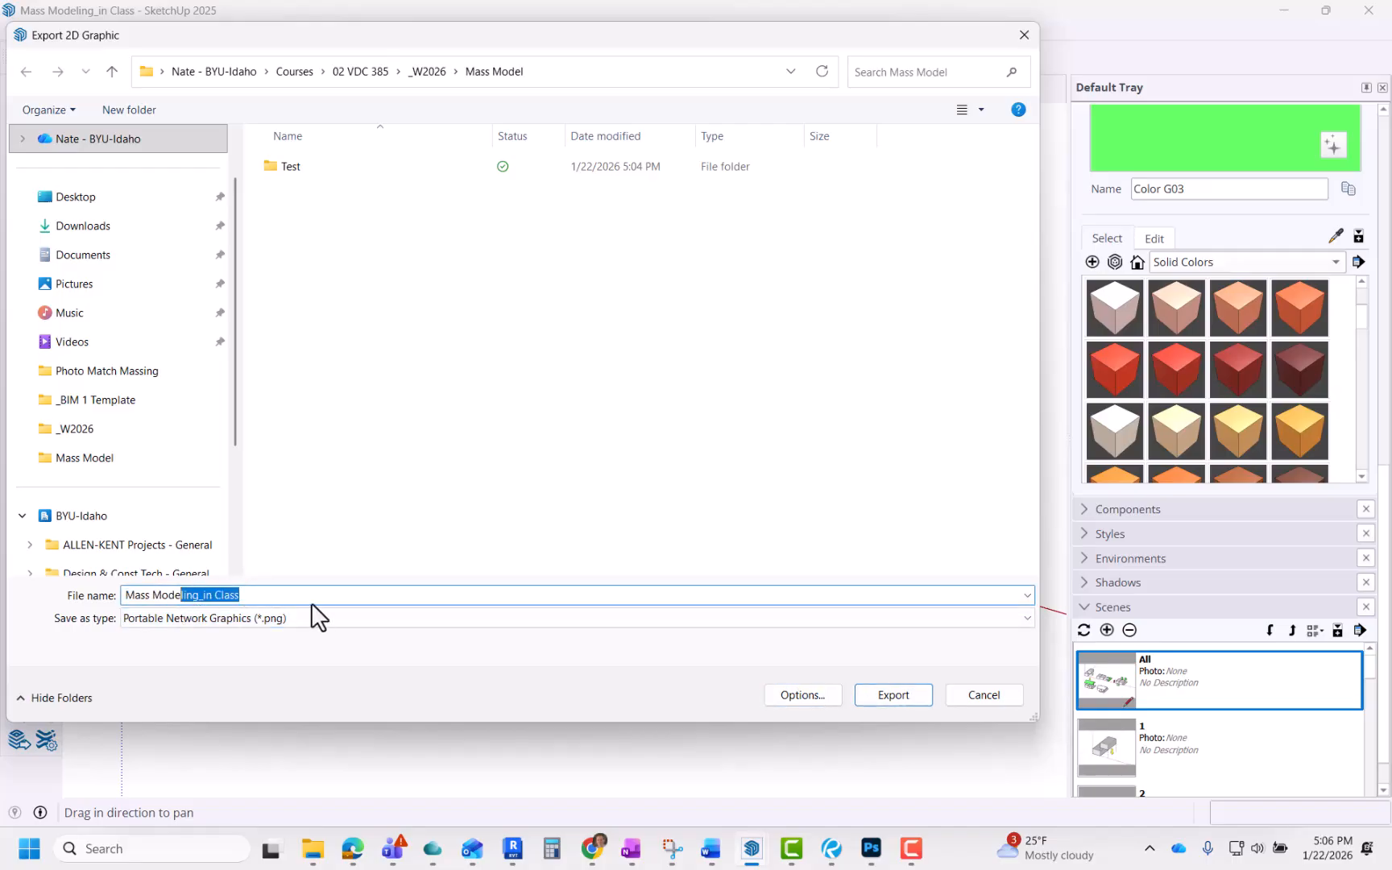
{"action": "key", "text": "BackSpace"}
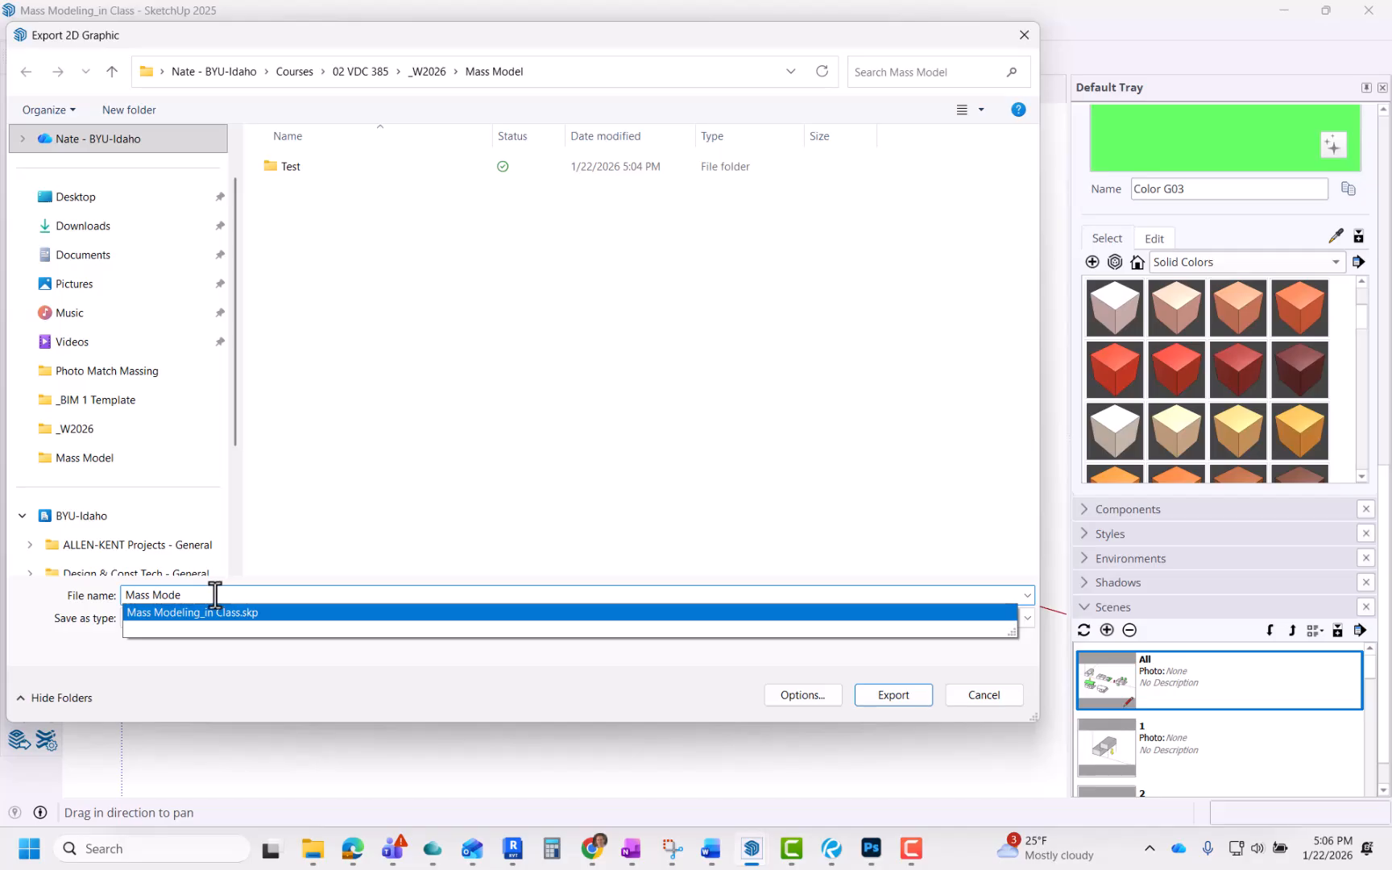
{"action": "left_click", "coordinate": [170, 609]}
{"action": "left_click", "coordinate": [186, 597]}
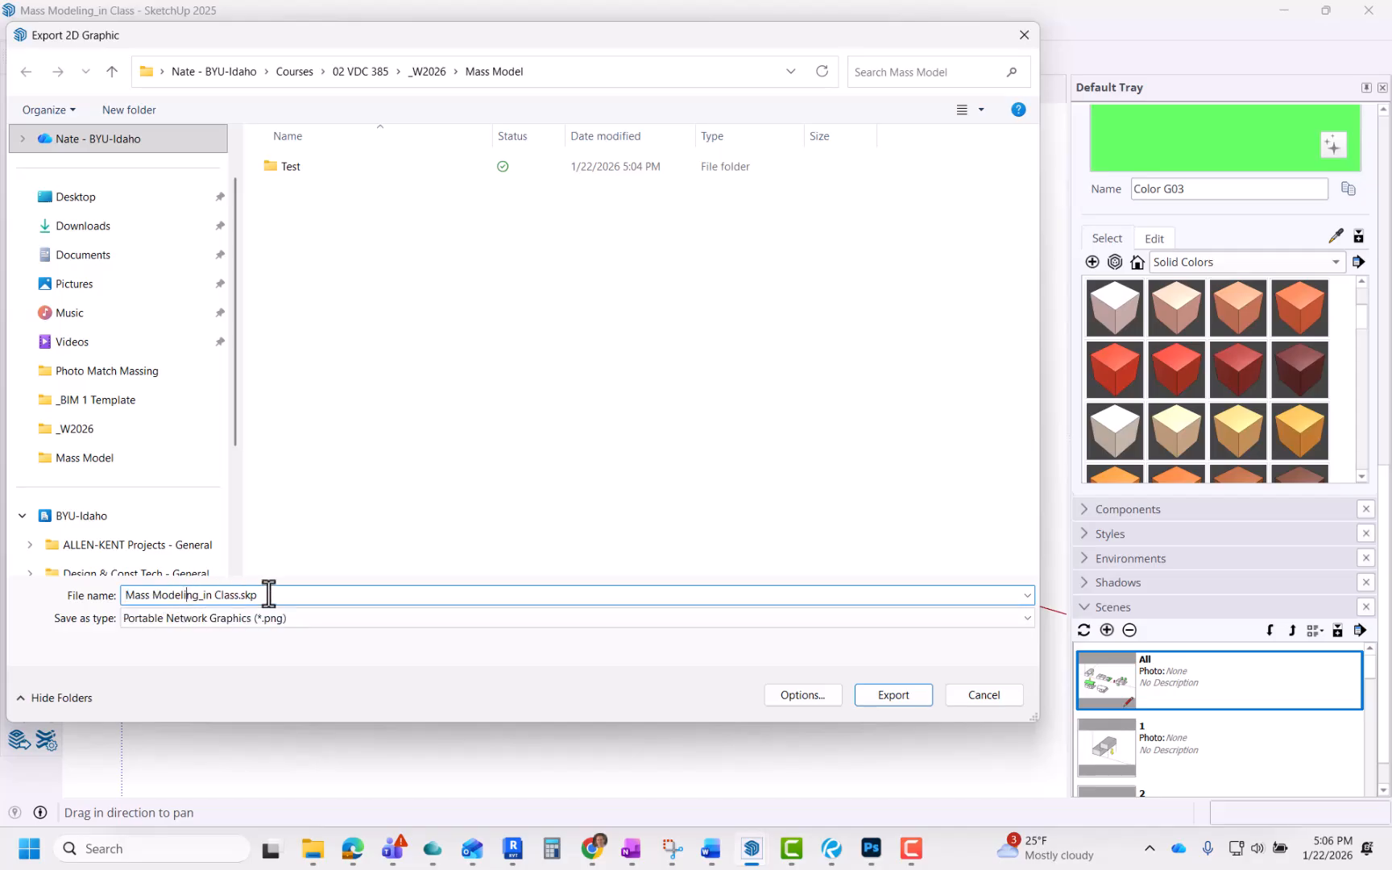
{"action": "left_click_drag", "start_coordinate": [271, 594], "coordinate": [189, 593]}
{"action": "key", "text": "BackSpace"}
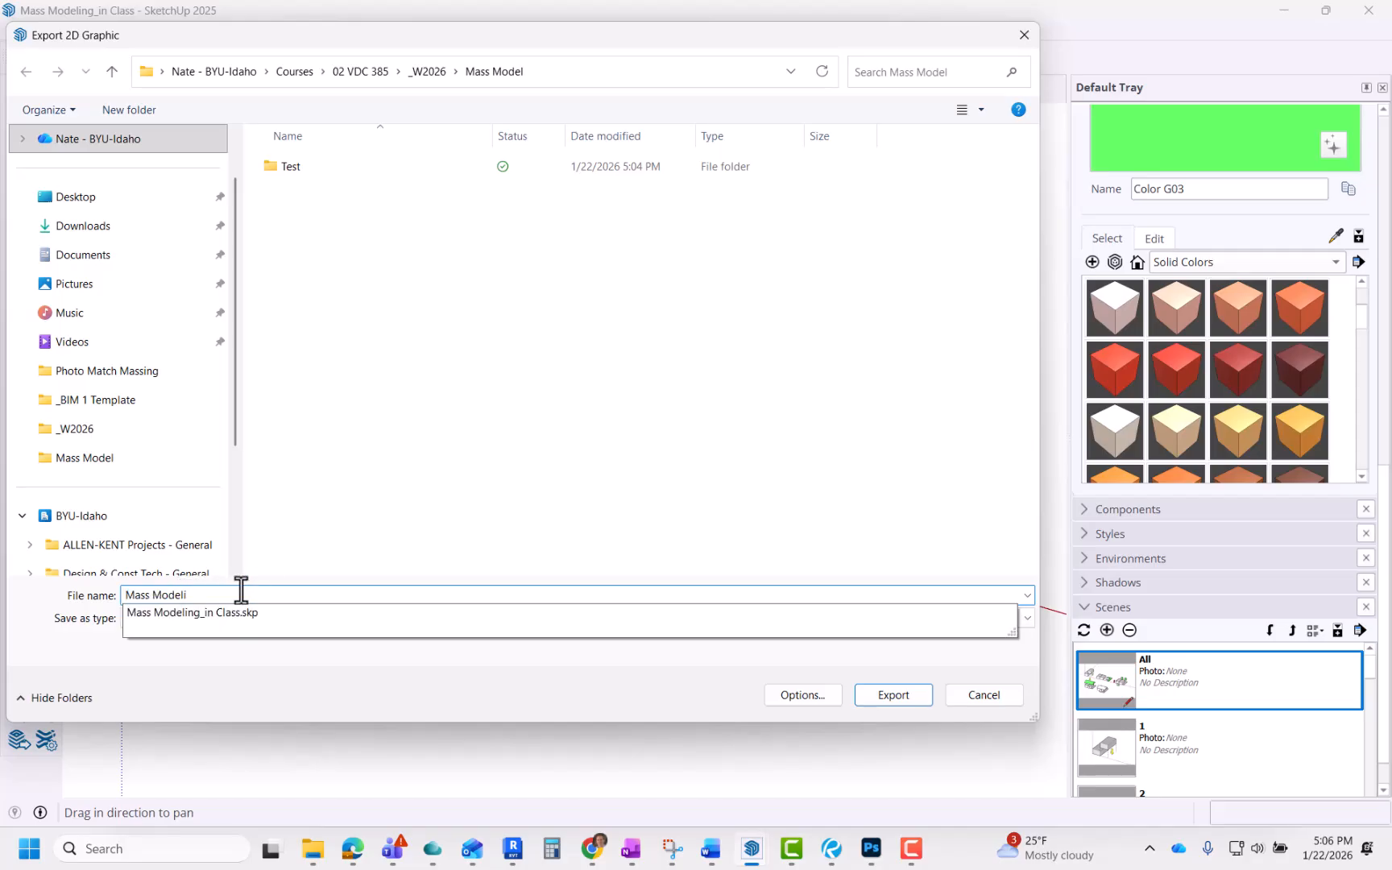
{"action": "left_click", "coordinate": [890, 696]}
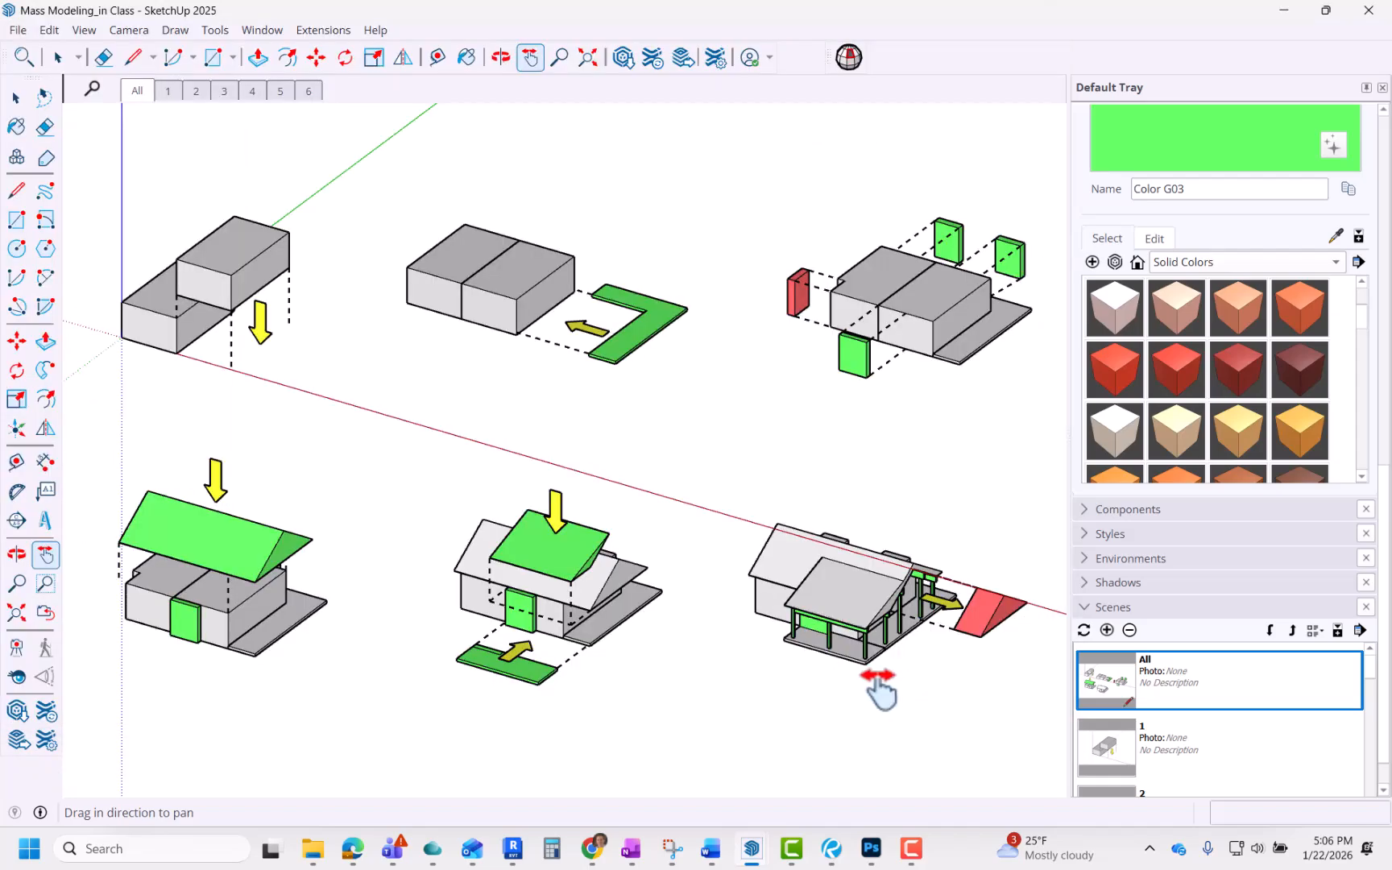
Step: Switch to Photoshop and create a new 17 x 11 inch document at 200 ppi from the recent custom preset
{"action": "mouse_move", "coordinate": [872, 854]}
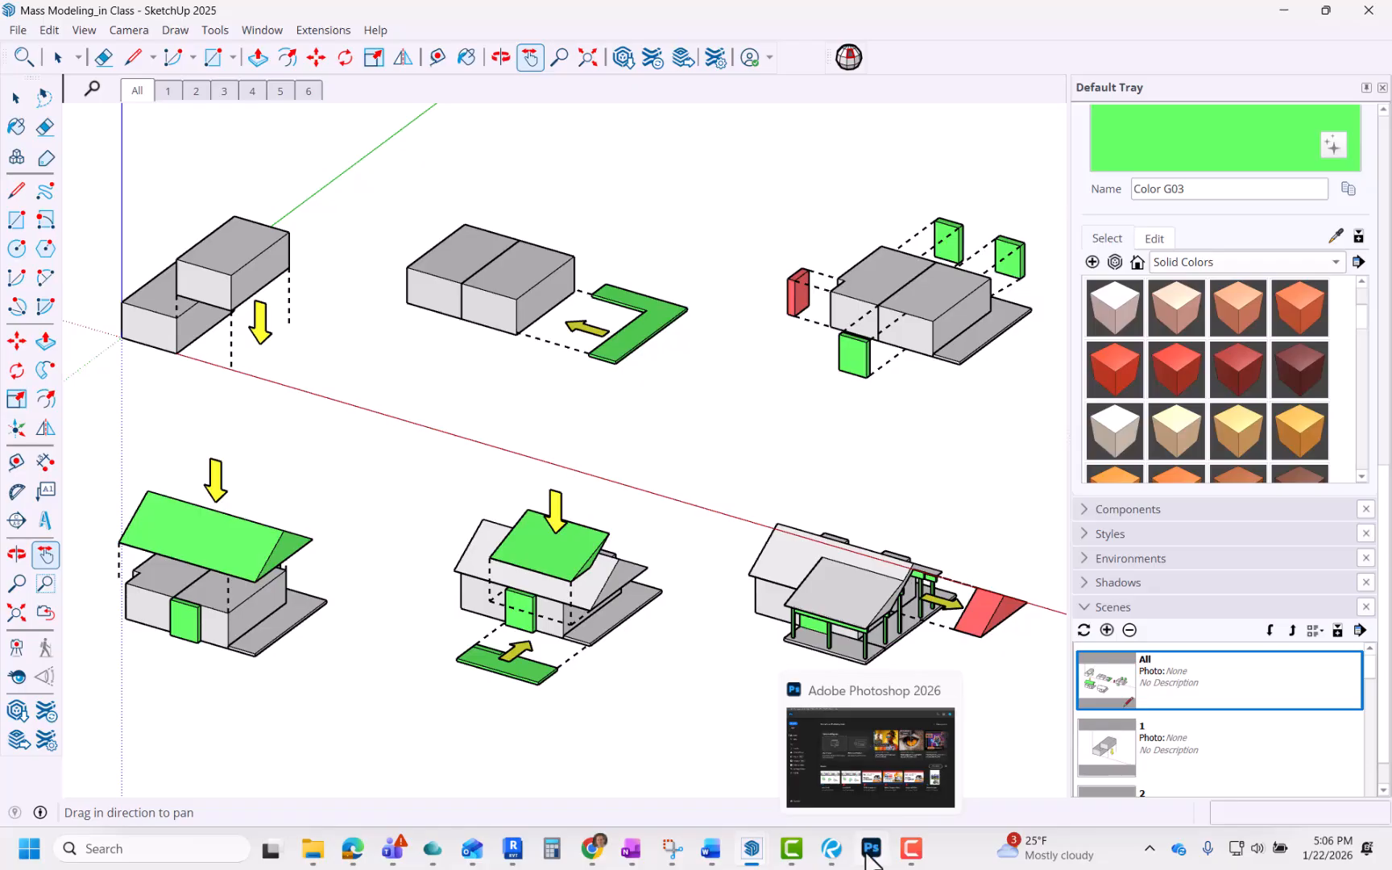
{"action": "left_click", "coordinate": [872, 853]}
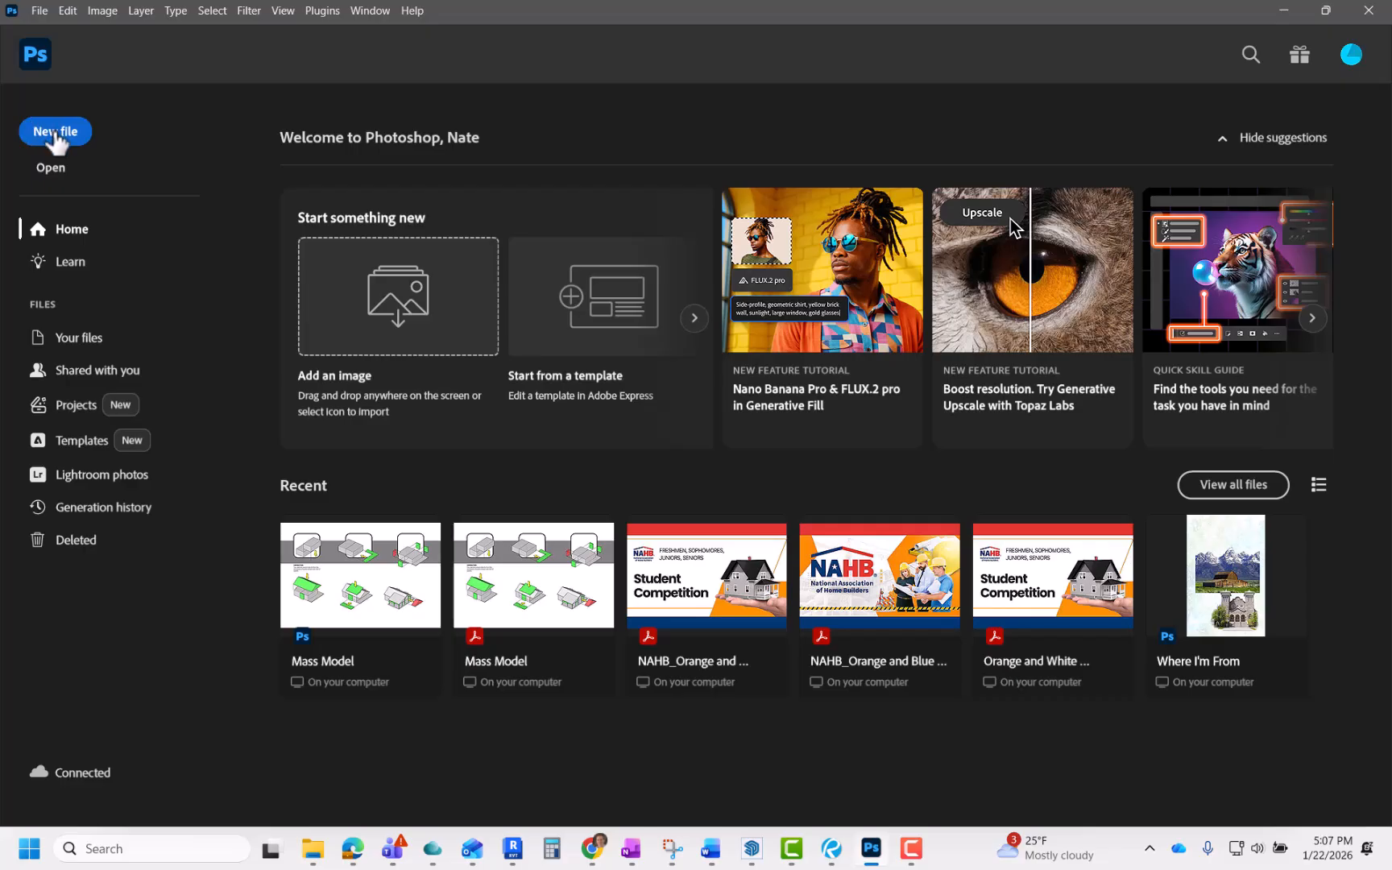
{"action": "left_click", "coordinate": [55, 137]}
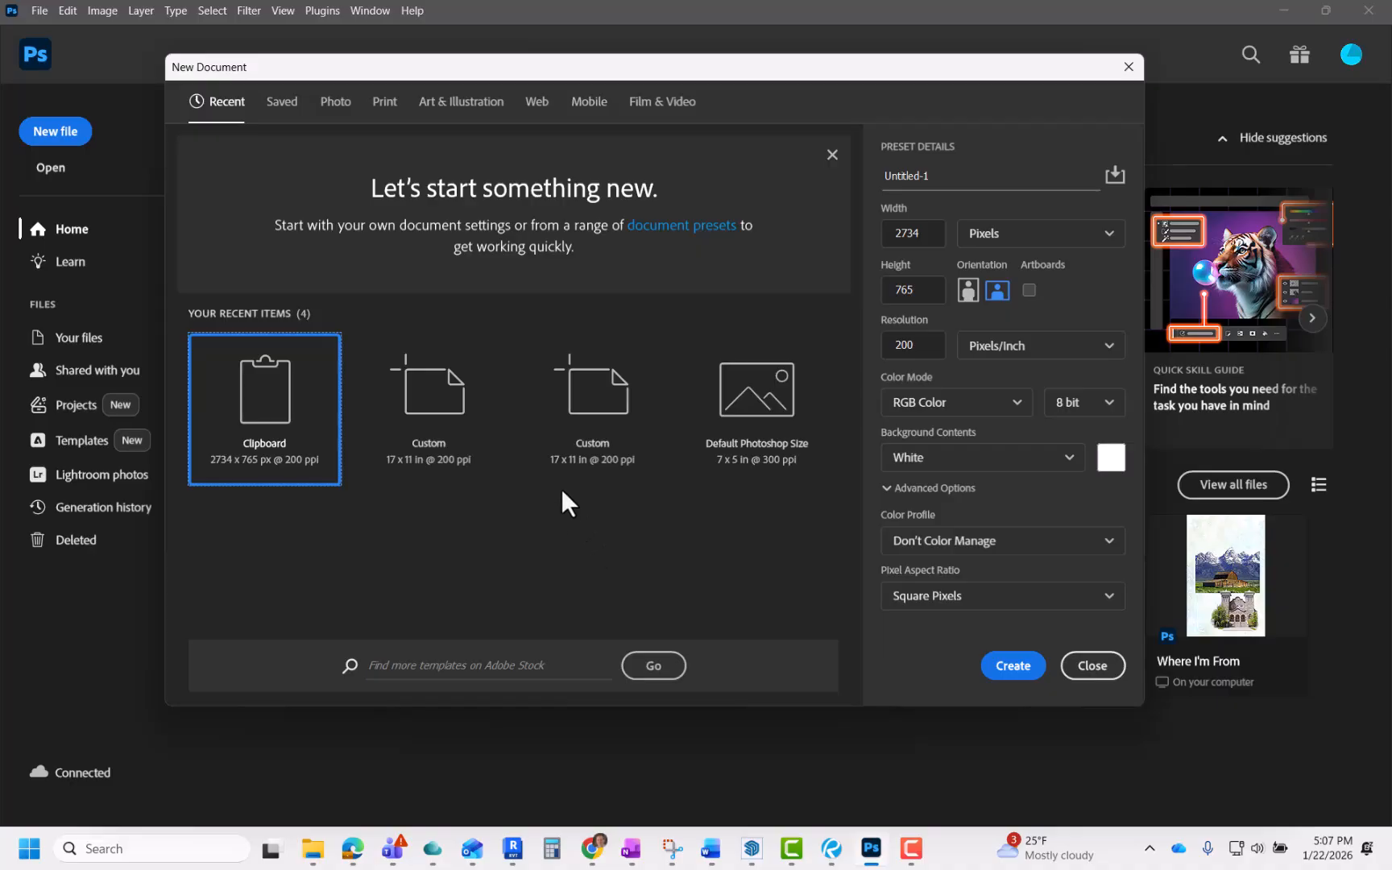
{"action": "left_click", "coordinate": [563, 438]}
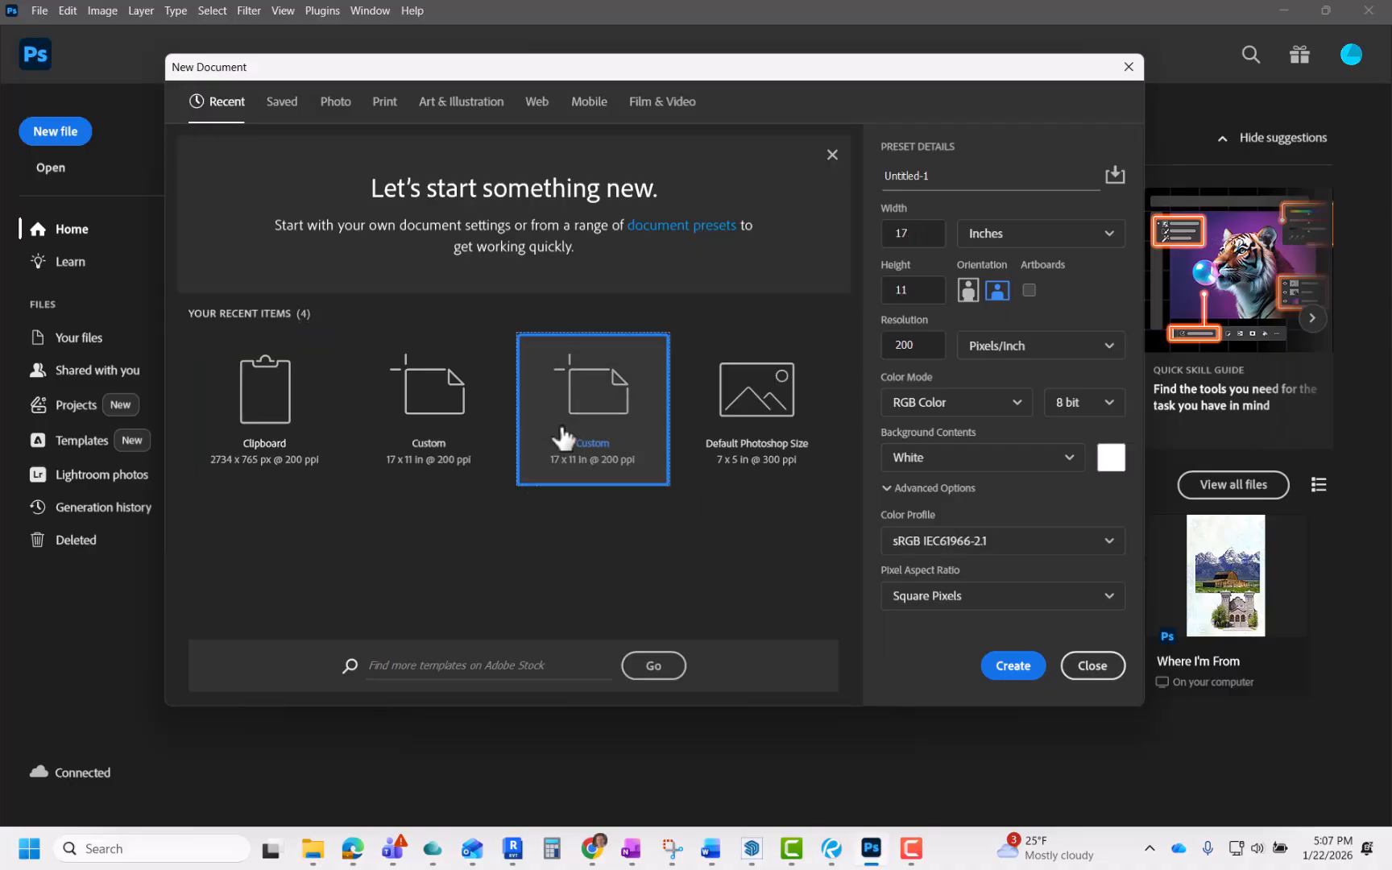
{"action": "left_click", "coordinate": [1089, 228]}
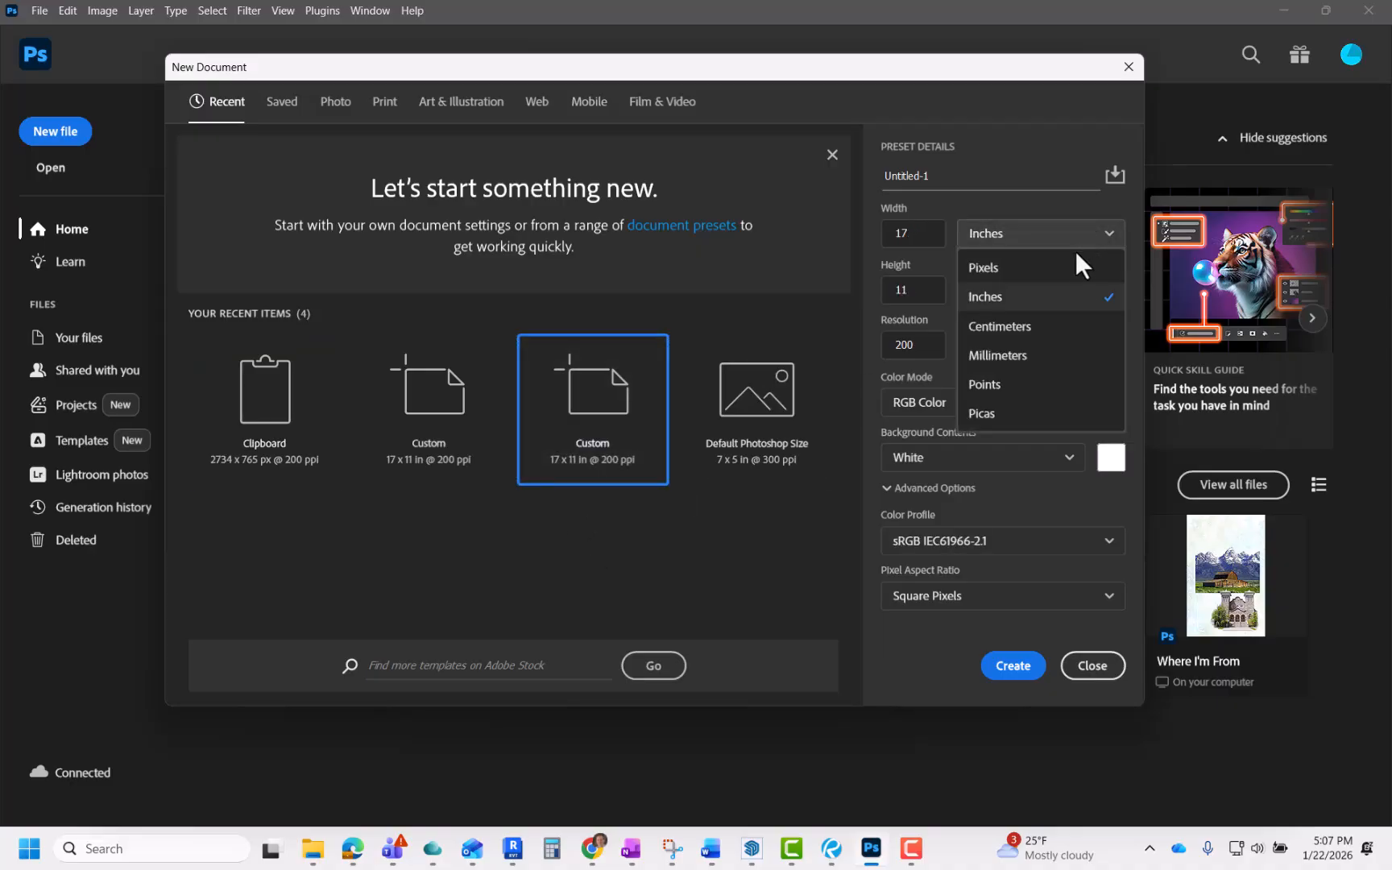
{"action": "left_click", "coordinate": [1027, 297]}
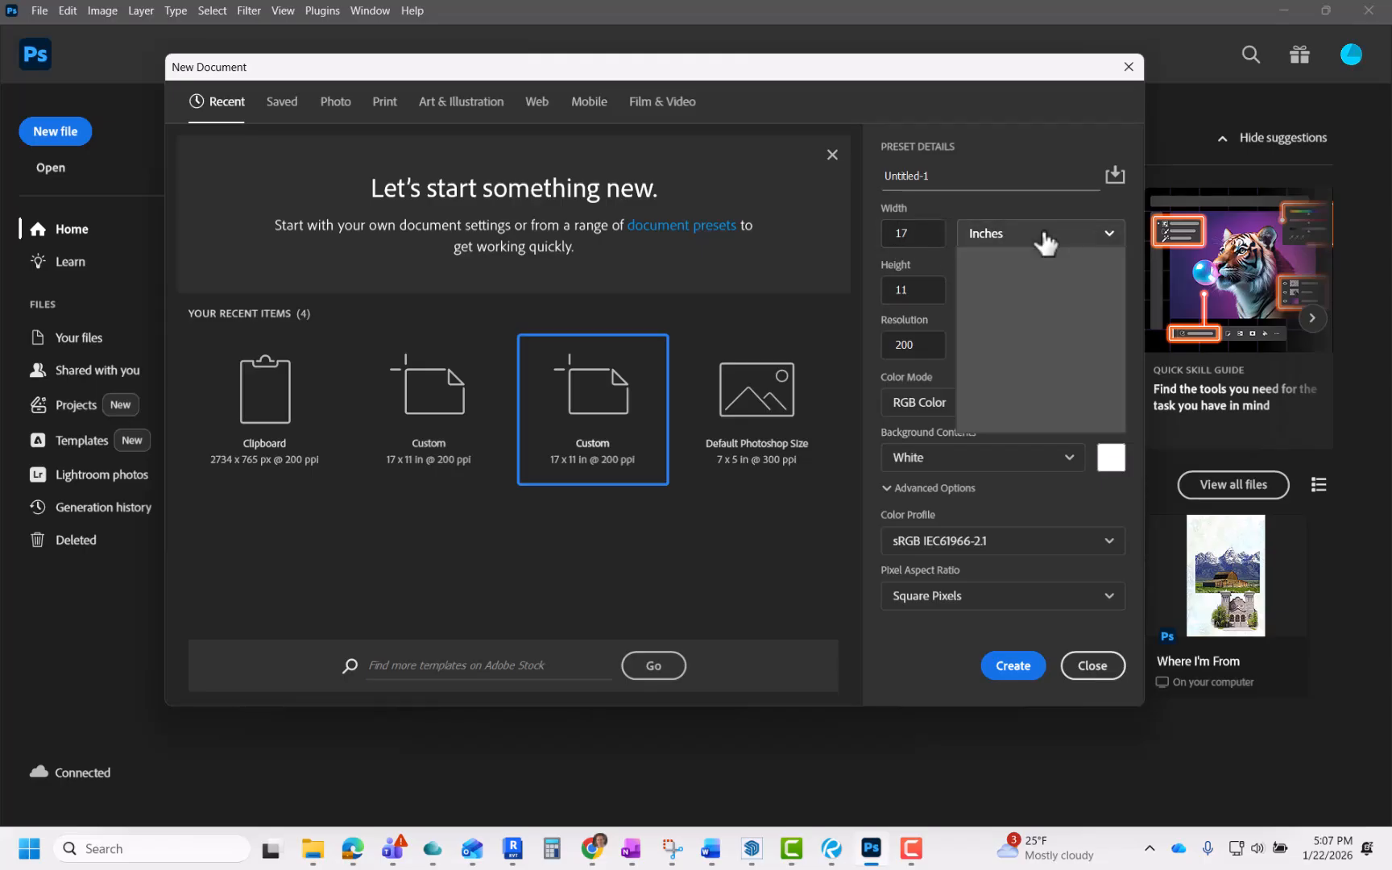
{"action": "left_click", "coordinate": [1041, 237]}
{"action": "left_click", "coordinate": [996, 295]}
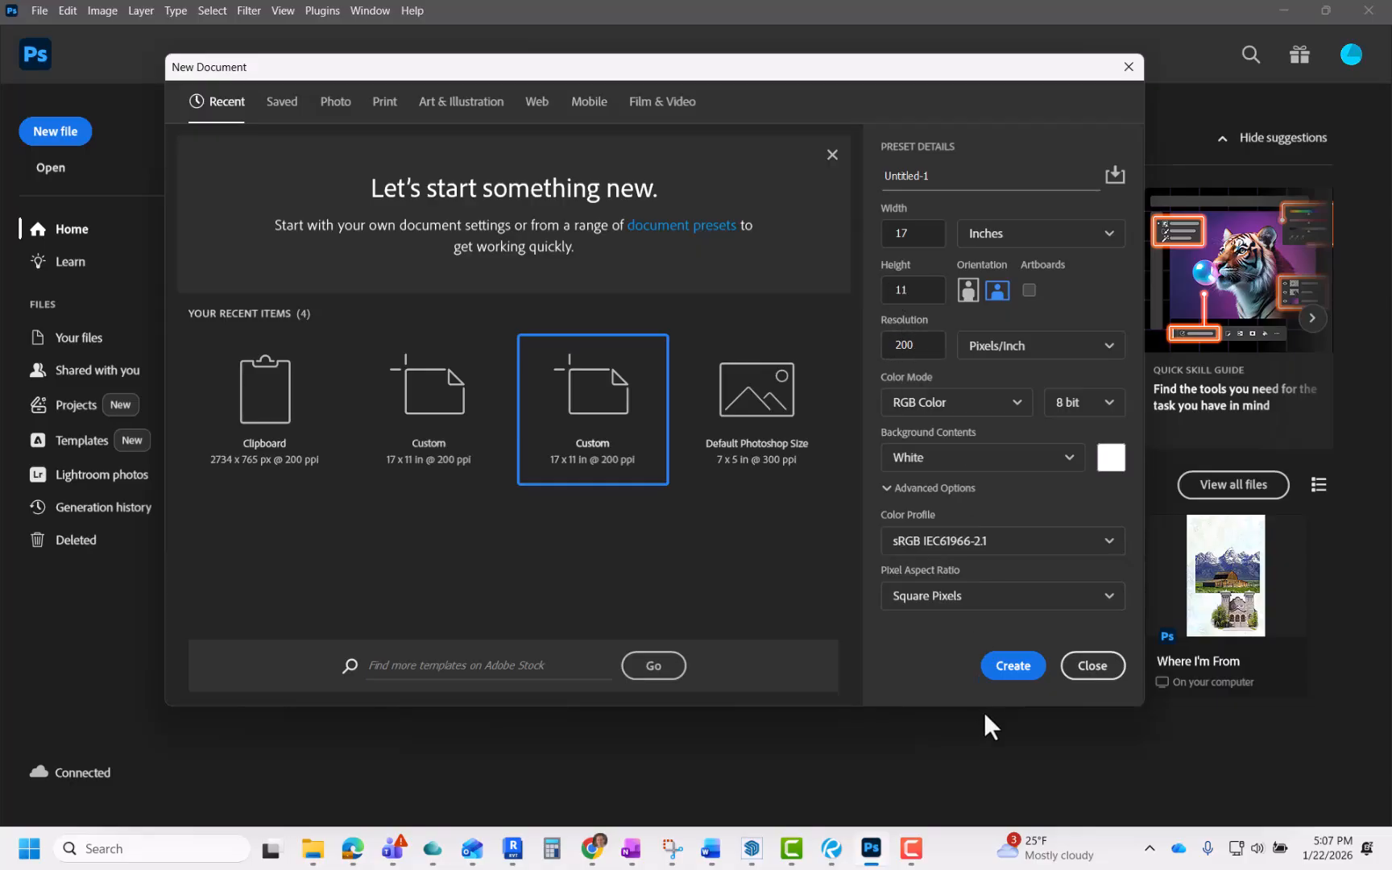
{"action": "left_click", "coordinate": [1004, 673]}
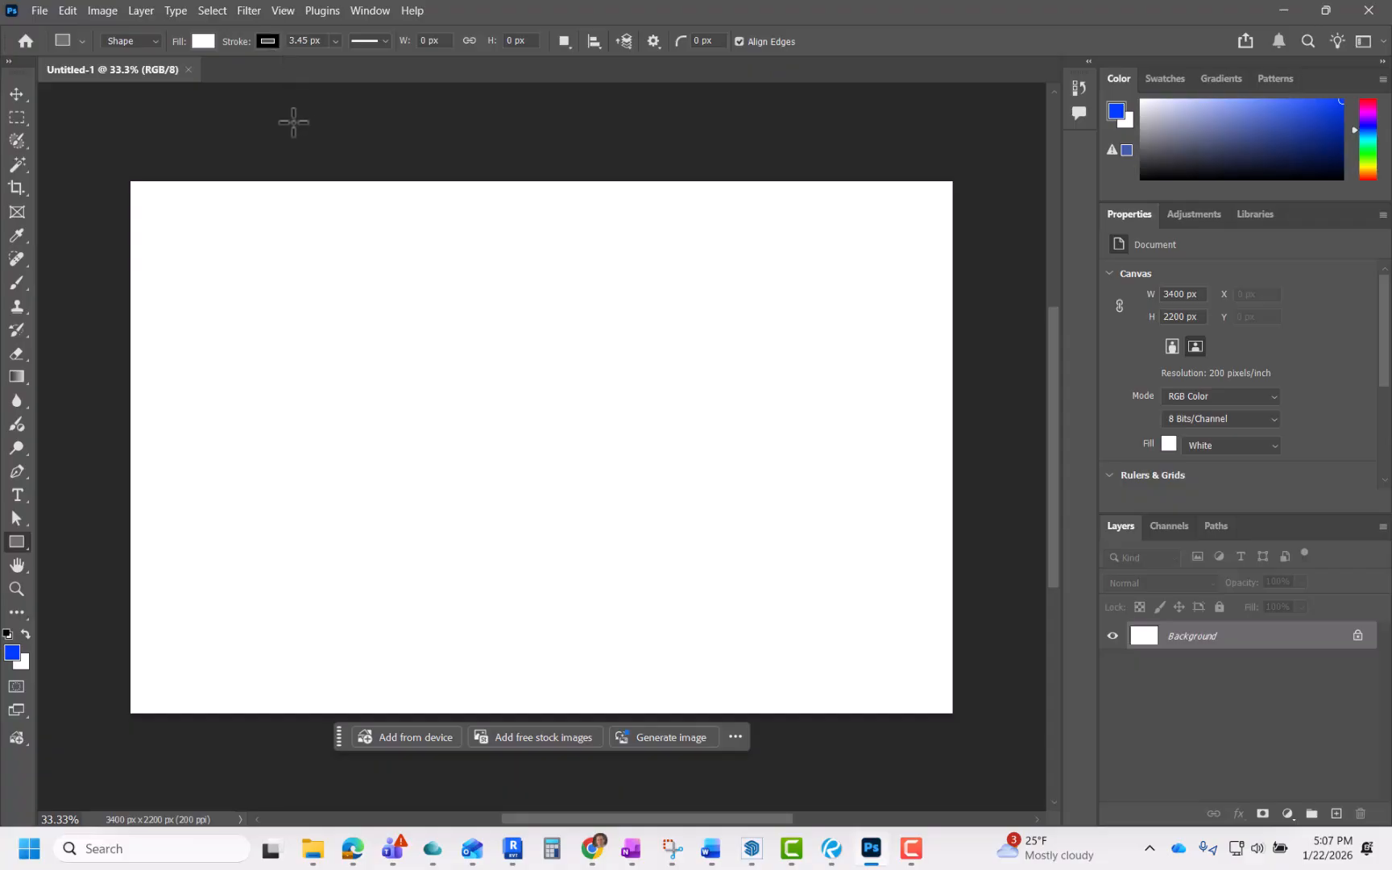
Step: Place the Mass Model PNG into the sheet as an embedded image
{"action": "left_click", "coordinate": [39, 12]}
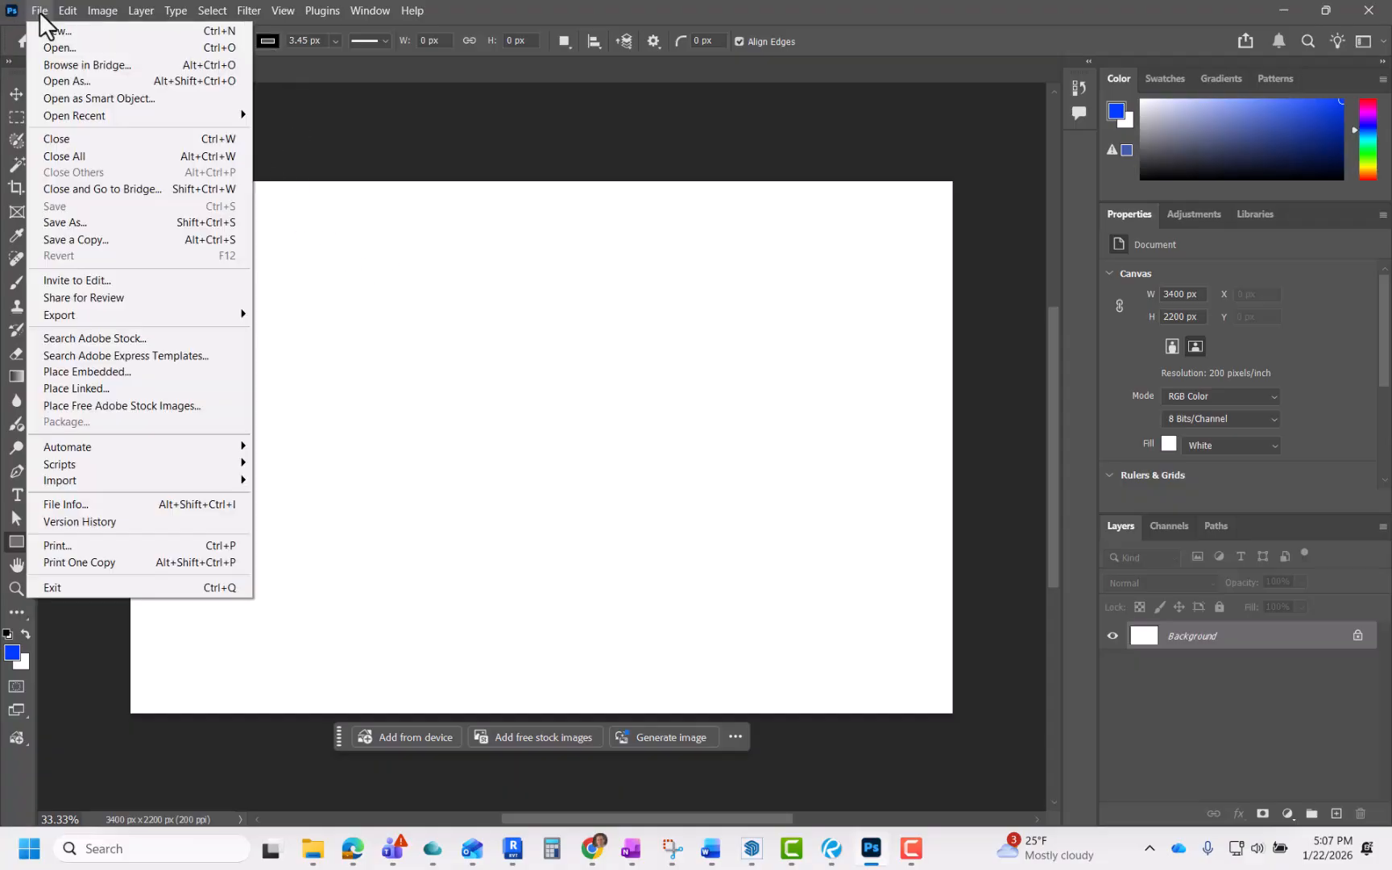
{"action": "left_click", "coordinate": [98, 372]}
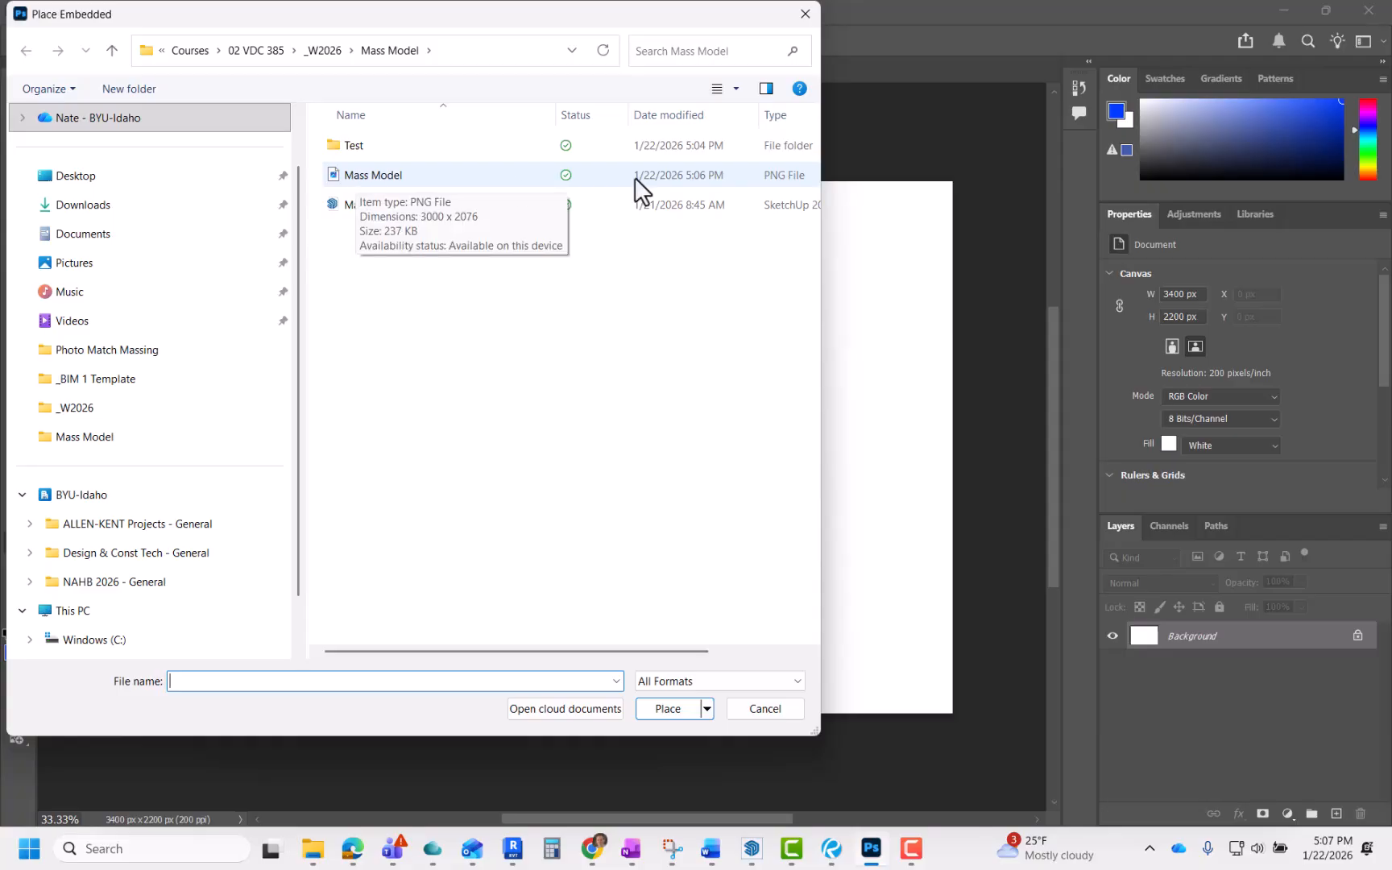
{"action": "double_click", "coordinate": [372, 175]}
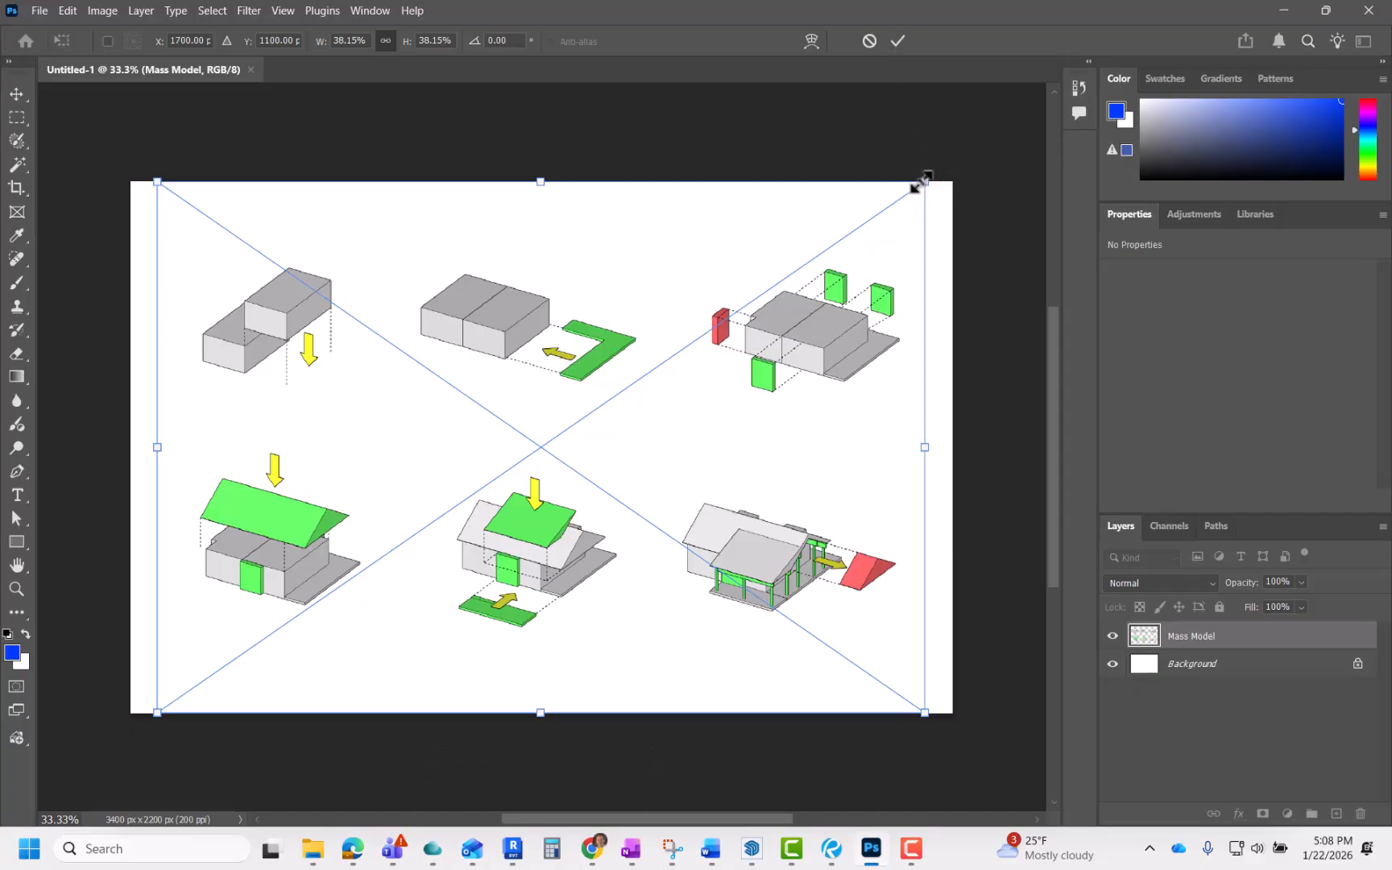
Step: Scale the placed diagram image to about 38% so it fills most of the sheet, and commit the transform
{"action": "mouse_move", "coordinate": [922, 183]}
{"action": "left_mouse_down"}
{"action": "mouse_move", "coordinate": [963, 124]}
{"action": "mouse_move", "coordinate": [954, 155]}
{"action": "mouse_move", "coordinate": [860, 206]}
{"action": "mouse_move", "coordinate": [950, 155]}
{"action": "mouse_move", "coordinate": [916, 167]}
{"action": "left_mouse_up"}
{"action": "left_click_drag", "start_coordinate": [917, 166], "coordinate": [917, 166]}
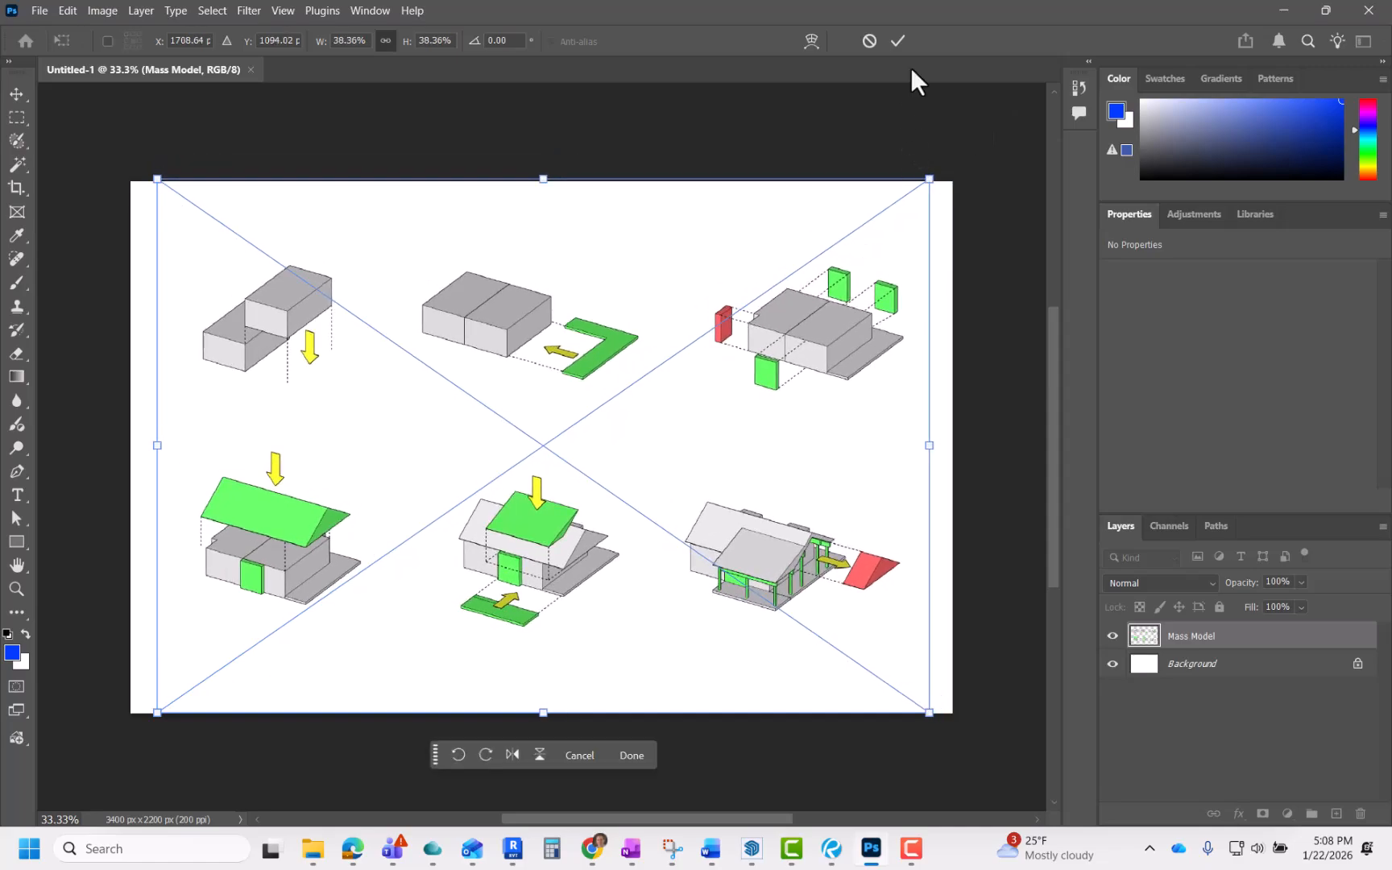
{"action": "left_click", "coordinate": [899, 41]}
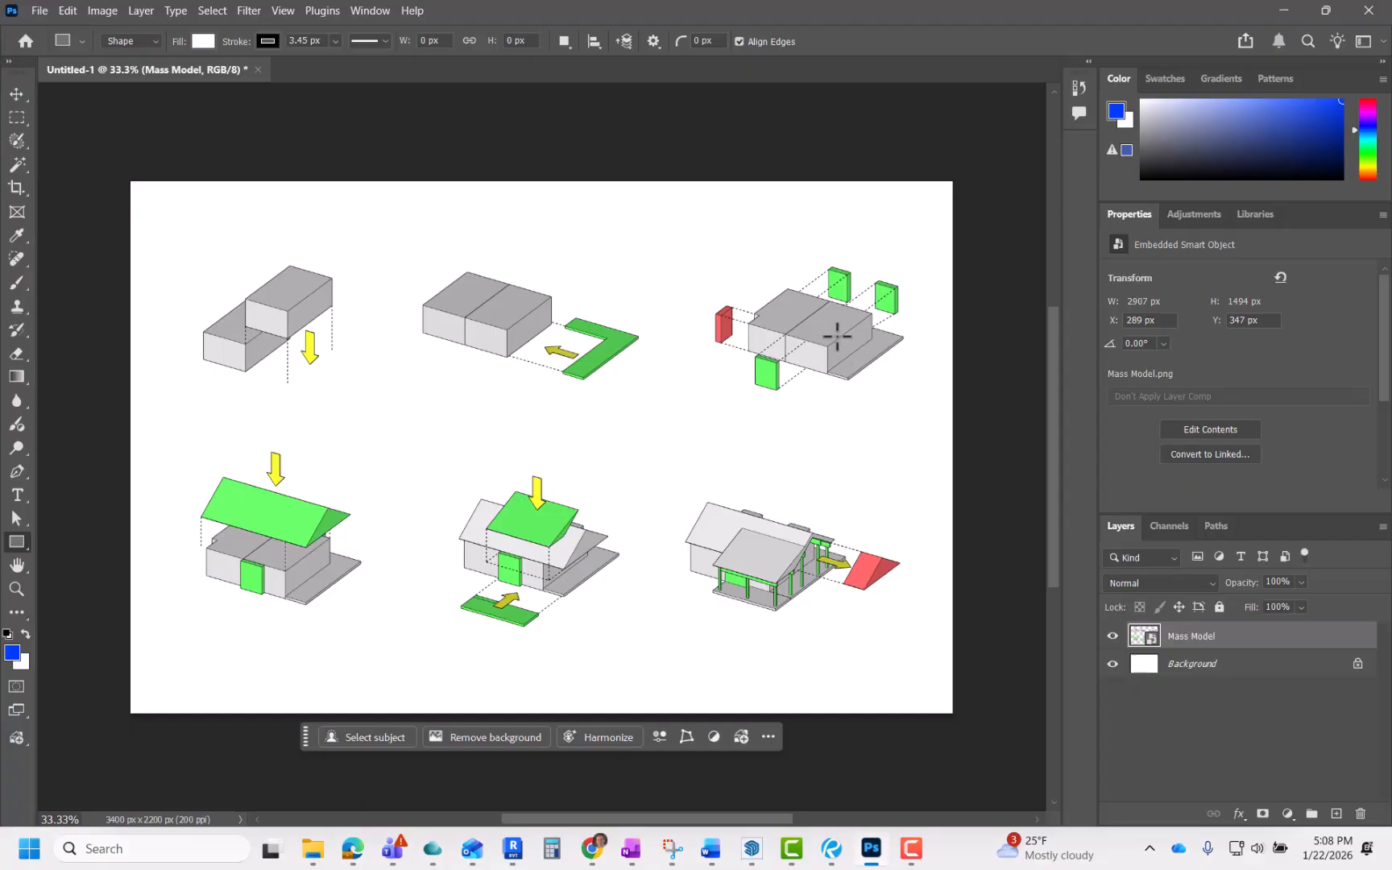
{"action": "key", "text": "v"}
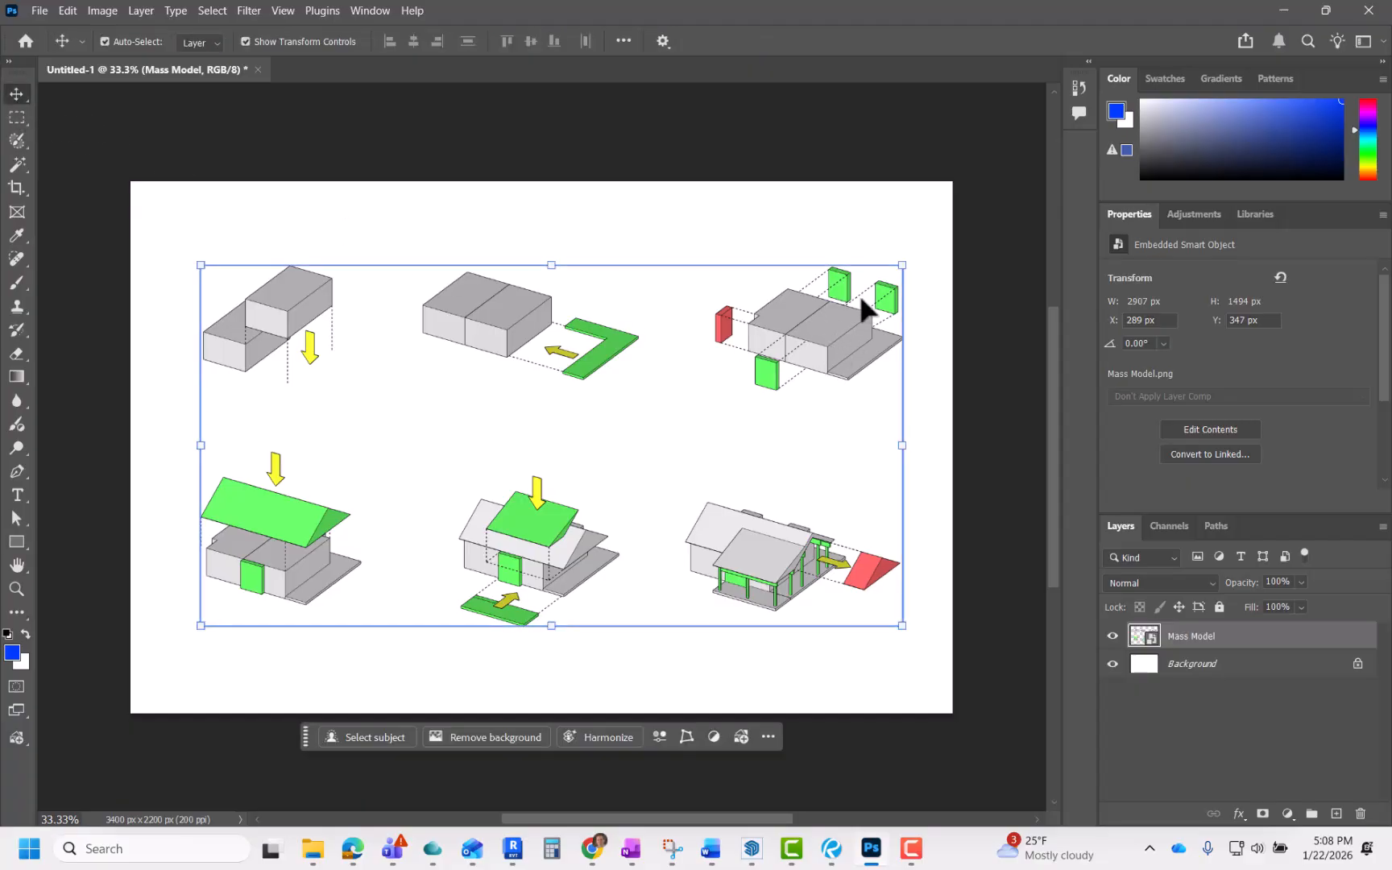
{"action": "left_click", "coordinate": [902, 265]}
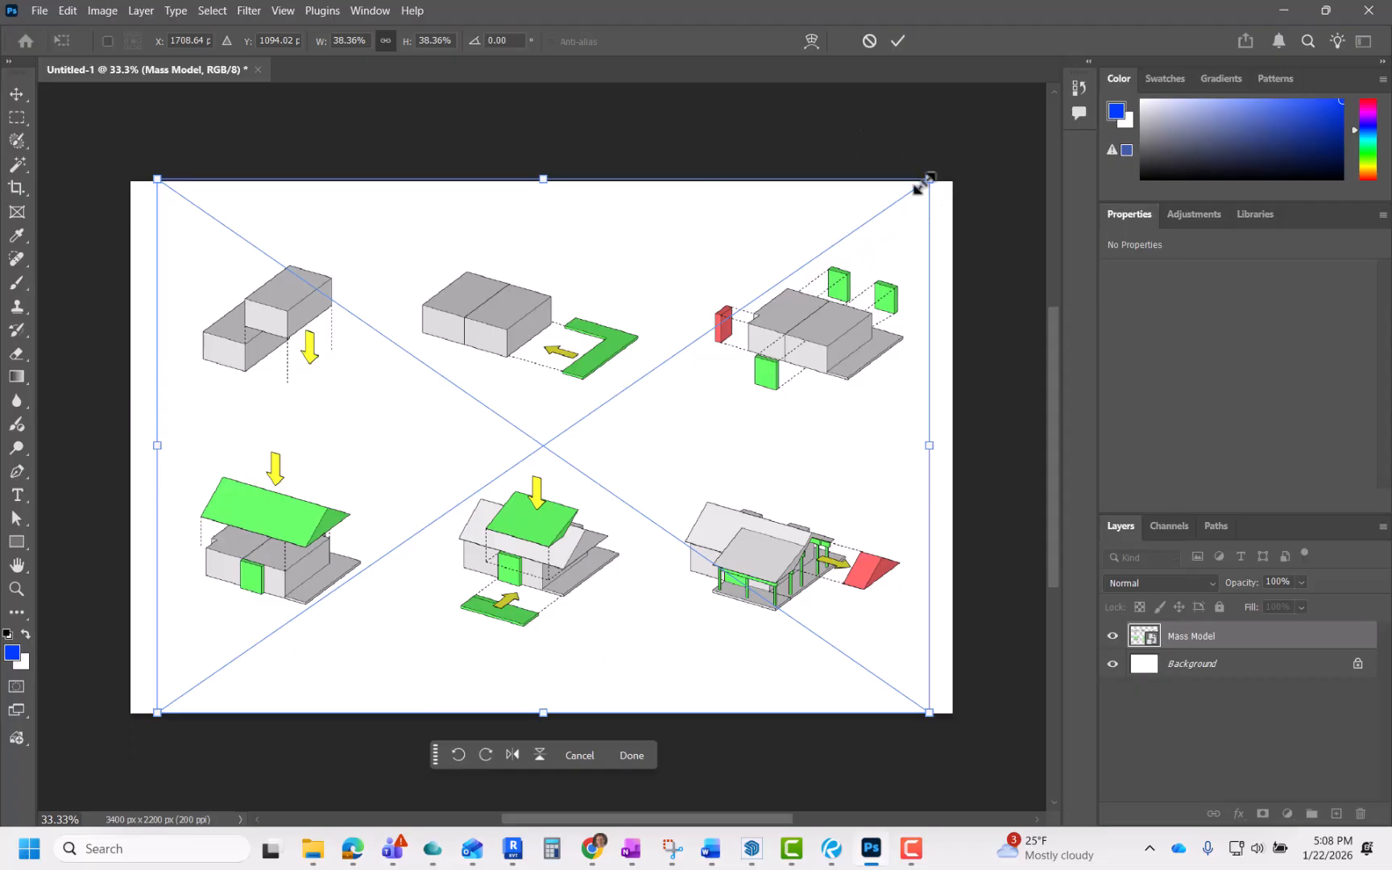
{"action": "mouse_move", "coordinate": [920, 187]}
{"action": "left_mouse_down"}
{"action": "mouse_move", "coordinate": [959, 152]}
{"action": "mouse_move", "coordinate": [923, 182]}
{"action": "left_mouse_up"}
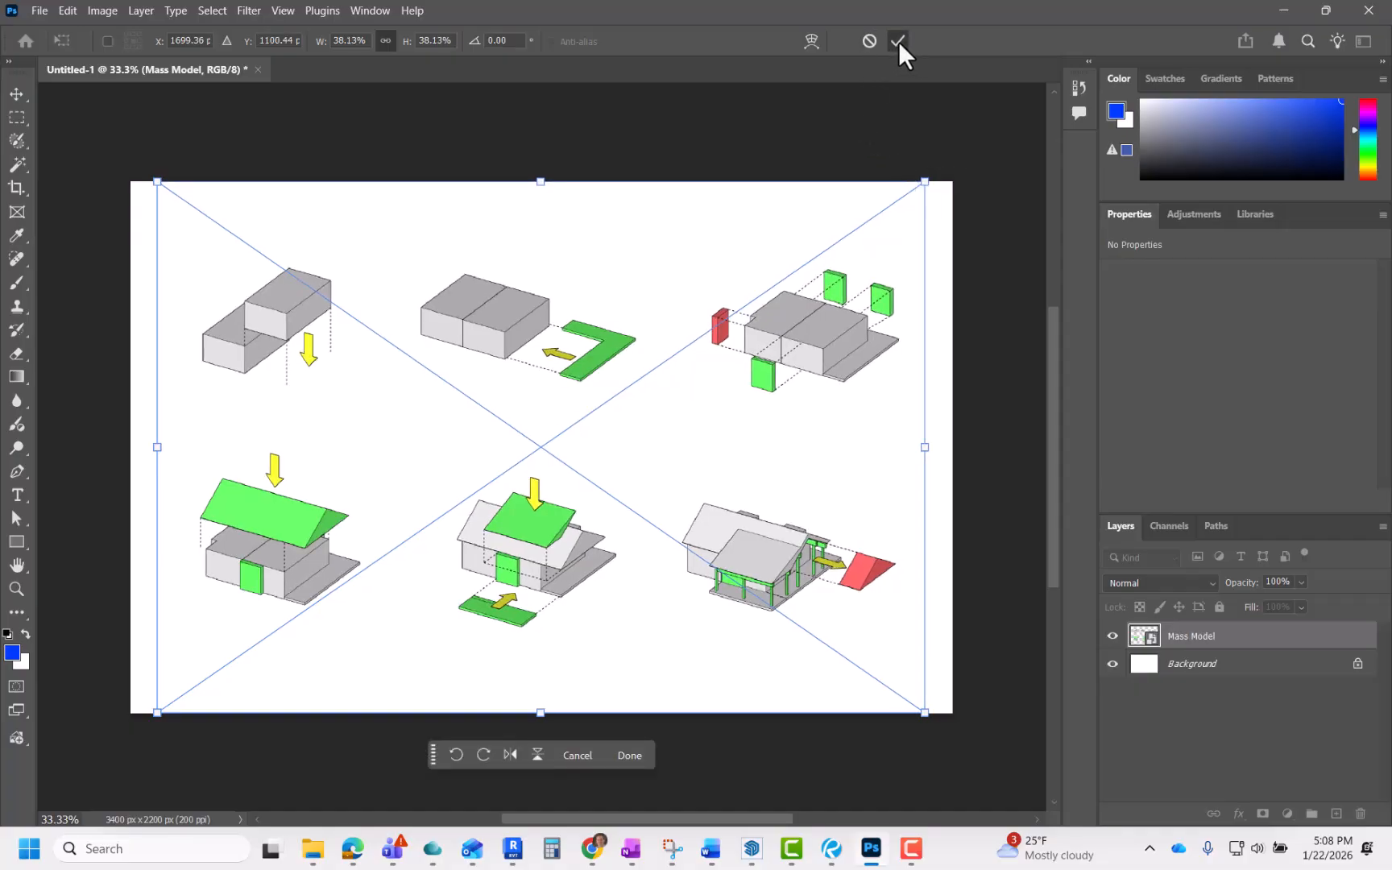
{"action": "left_click", "coordinate": [898, 41]}
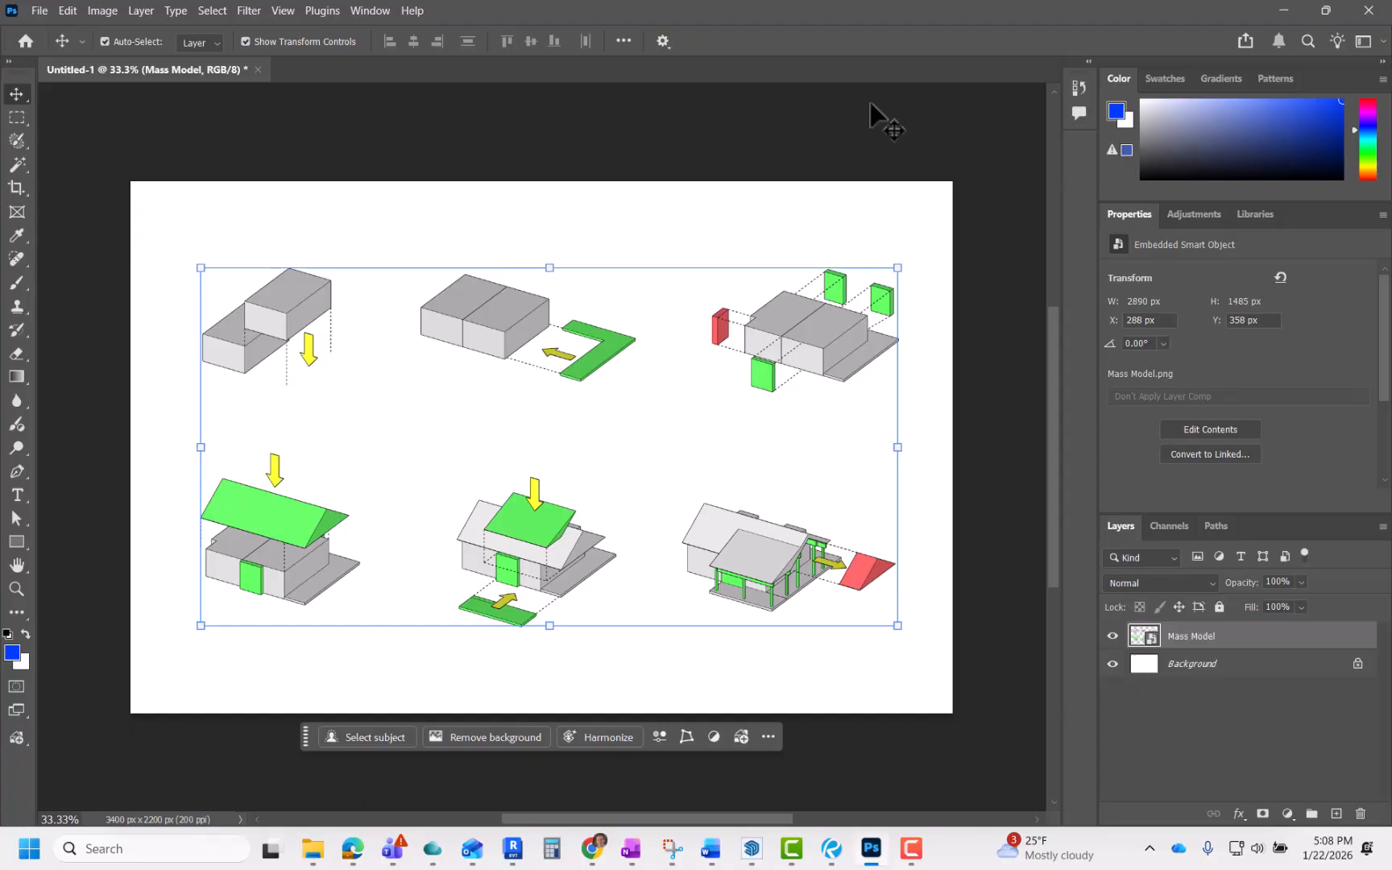
{"action": "left_click", "coordinate": [760, 252]}
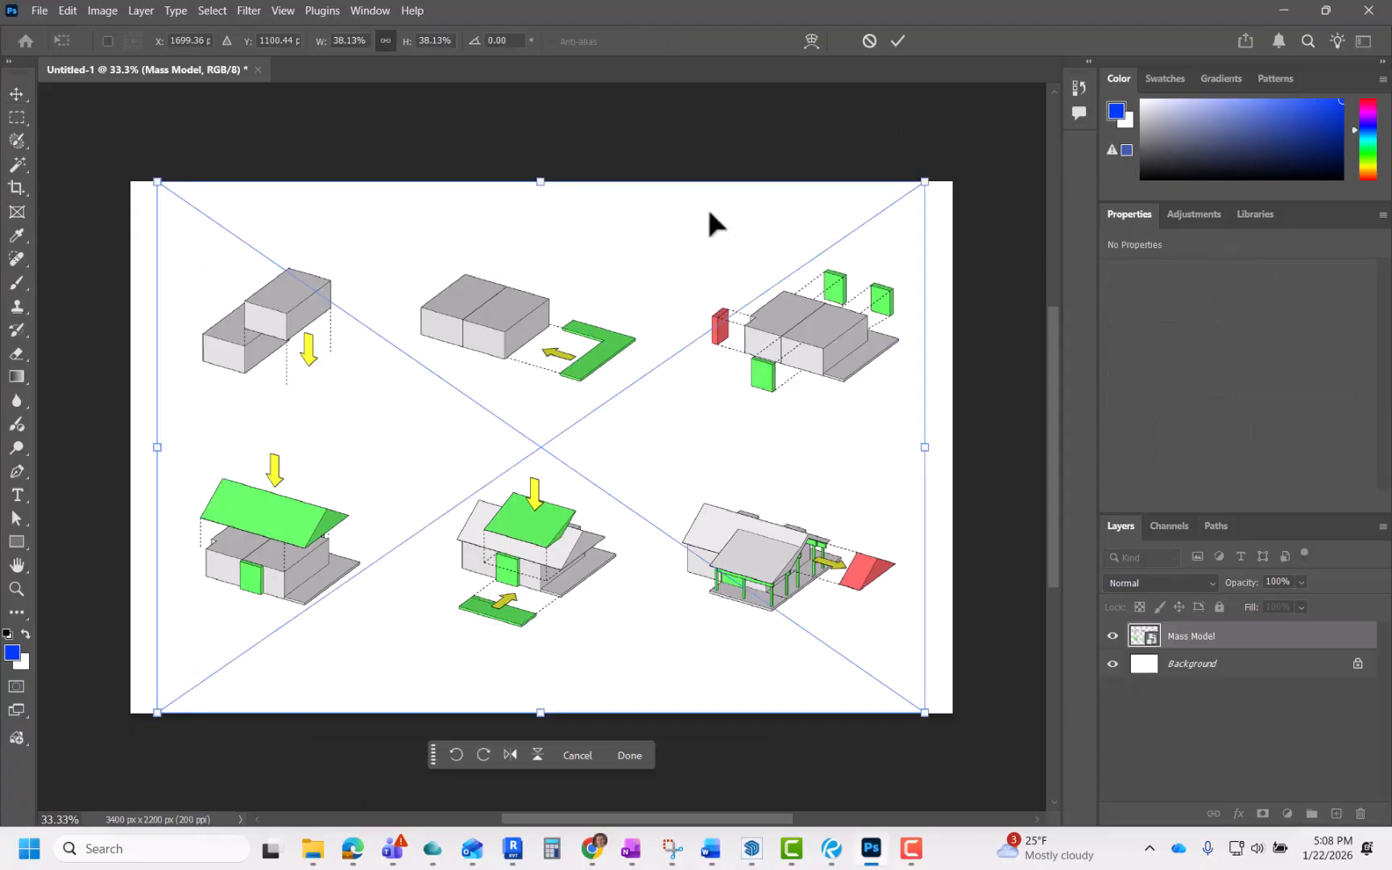
{"action": "left_click", "coordinate": [895, 43]}
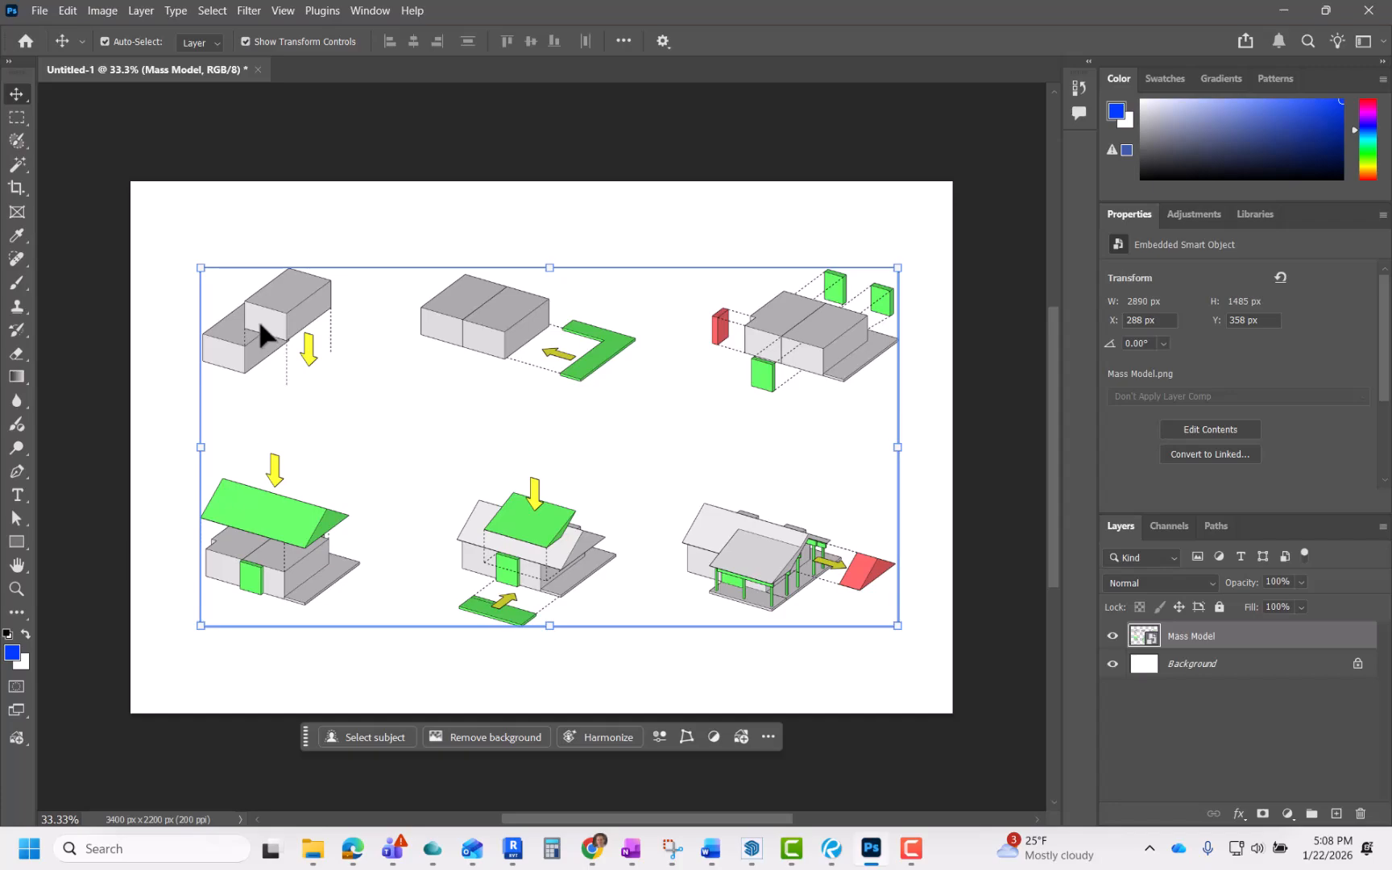
Step: Toggle the Background layer's visibility to check the placed image's transparency
{"action": "left_click", "coordinate": [1115, 664]}
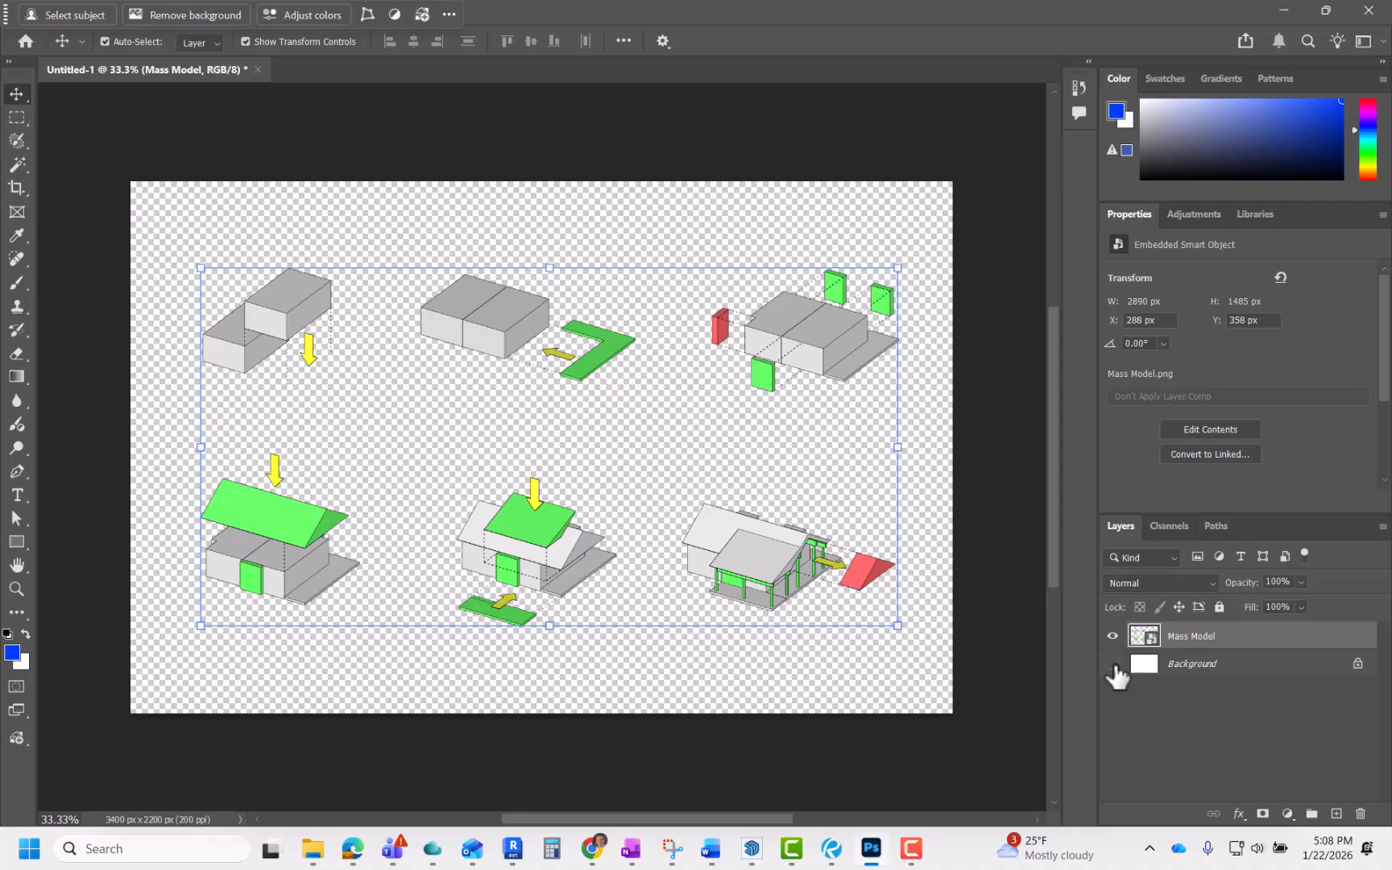
{"action": "left_click", "coordinate": [1115, 664]}
{"action": "left_click", "coordinate": [1114, 664]}
{"action": "left_click", "coordinate": [1110, 664]}
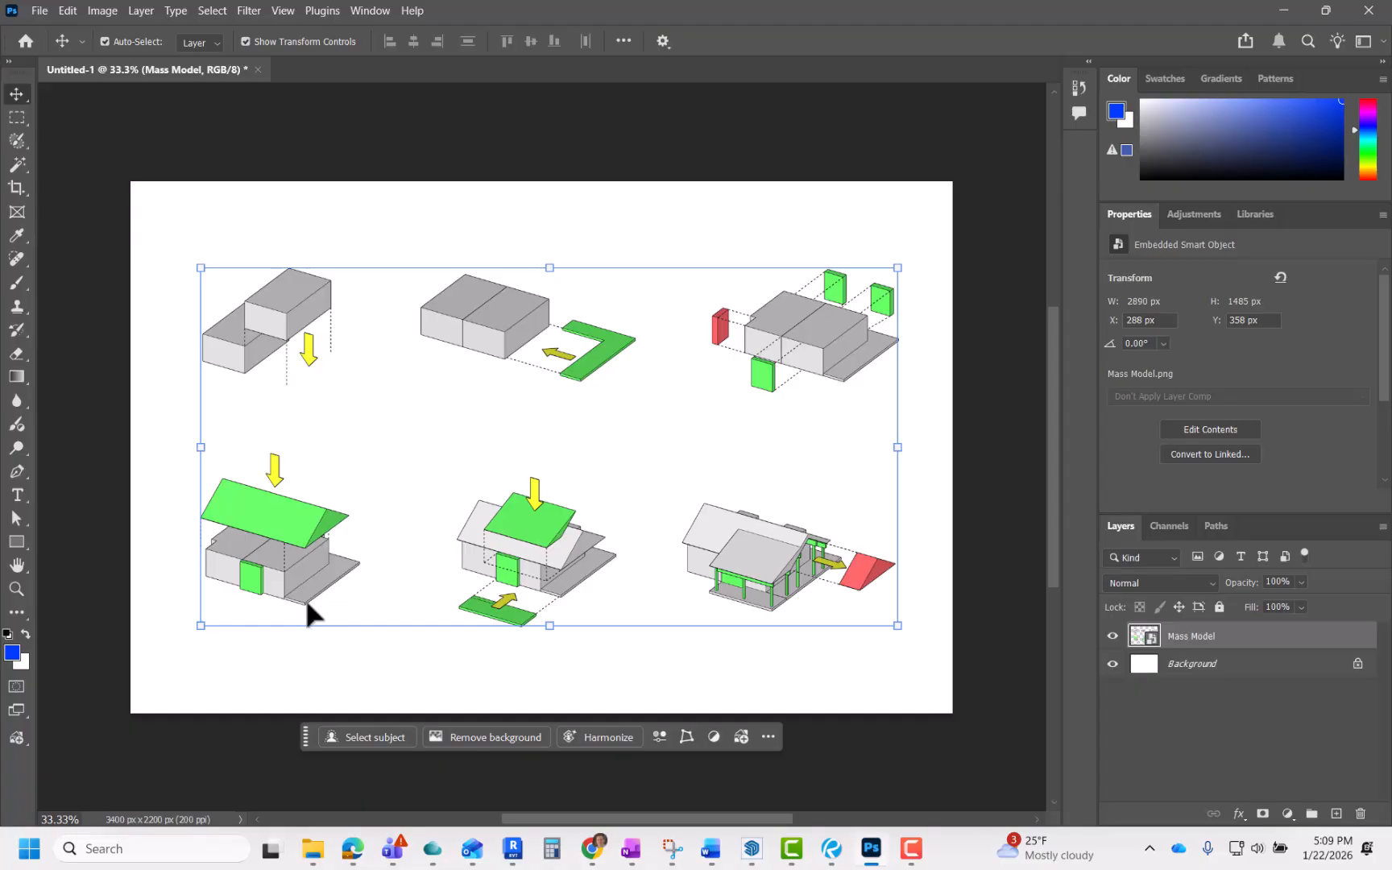
Step: Select the Rectangle tool and set its fill to white
{"action": "left_click", "coordinate": [12, 545]}
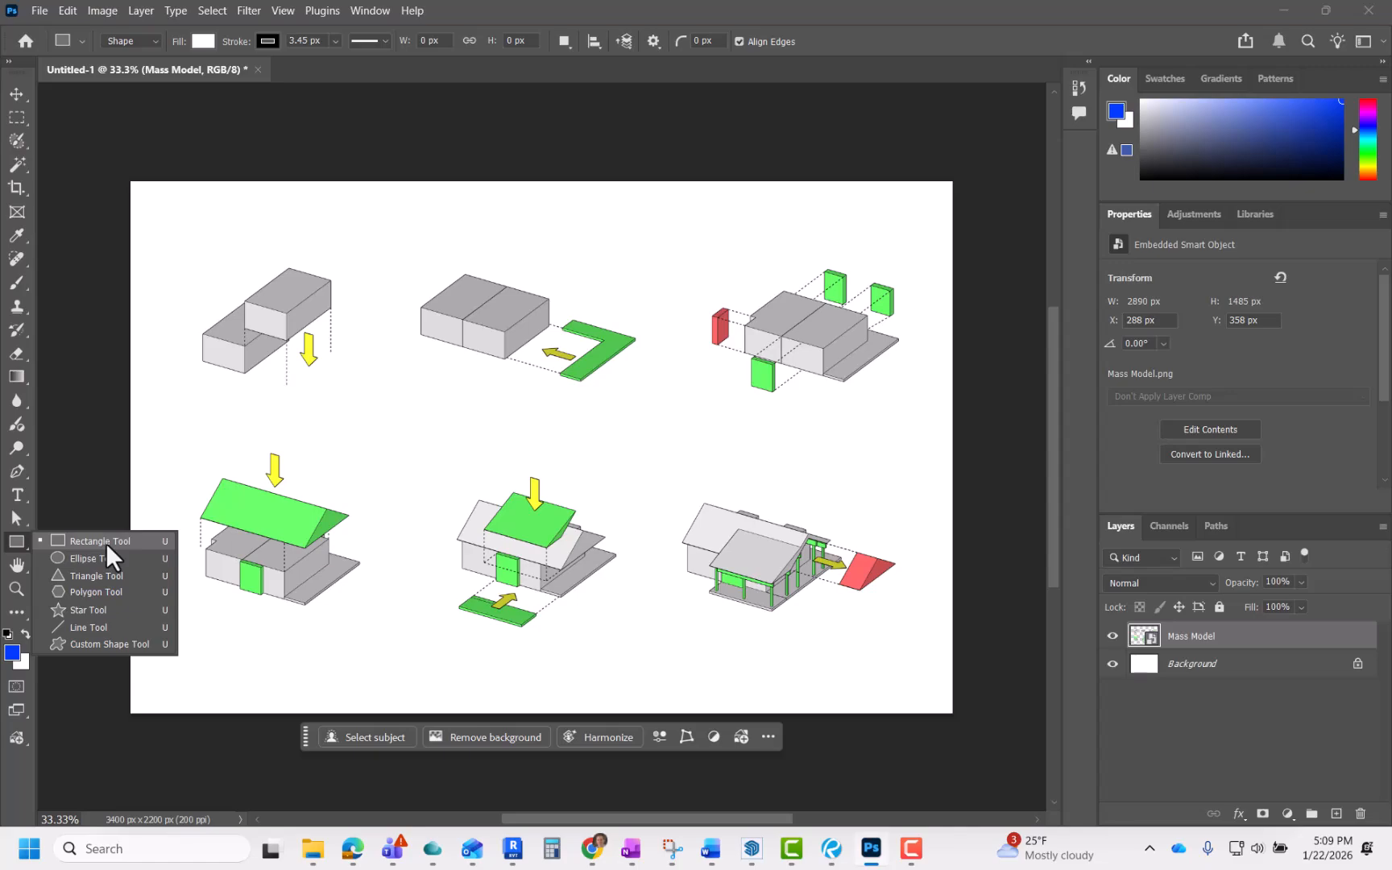
{"action": "left_click", "coordinate": [106, 543]}
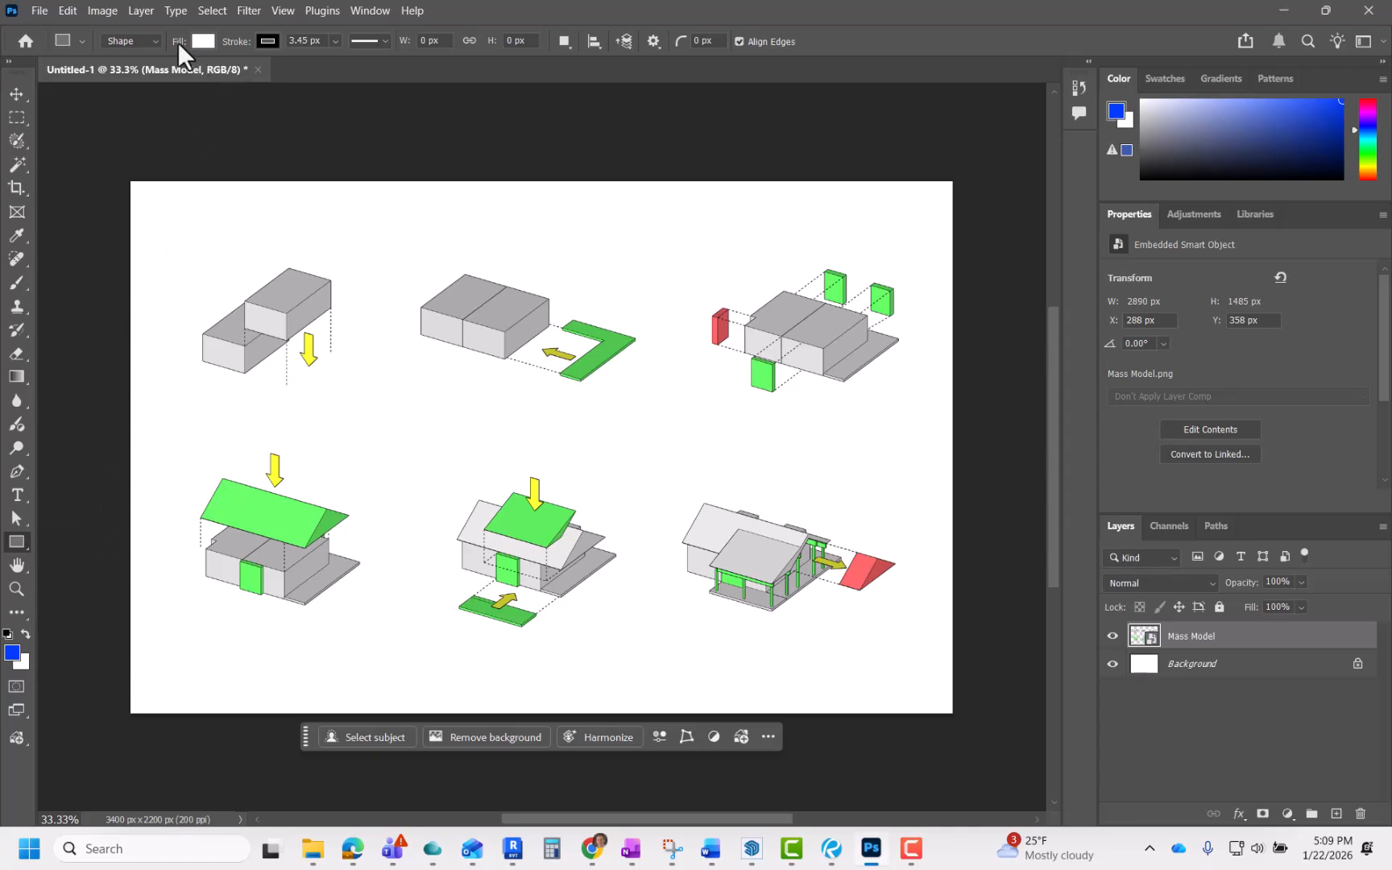
{"action": "left_click", "coordinate": [202, 41]}
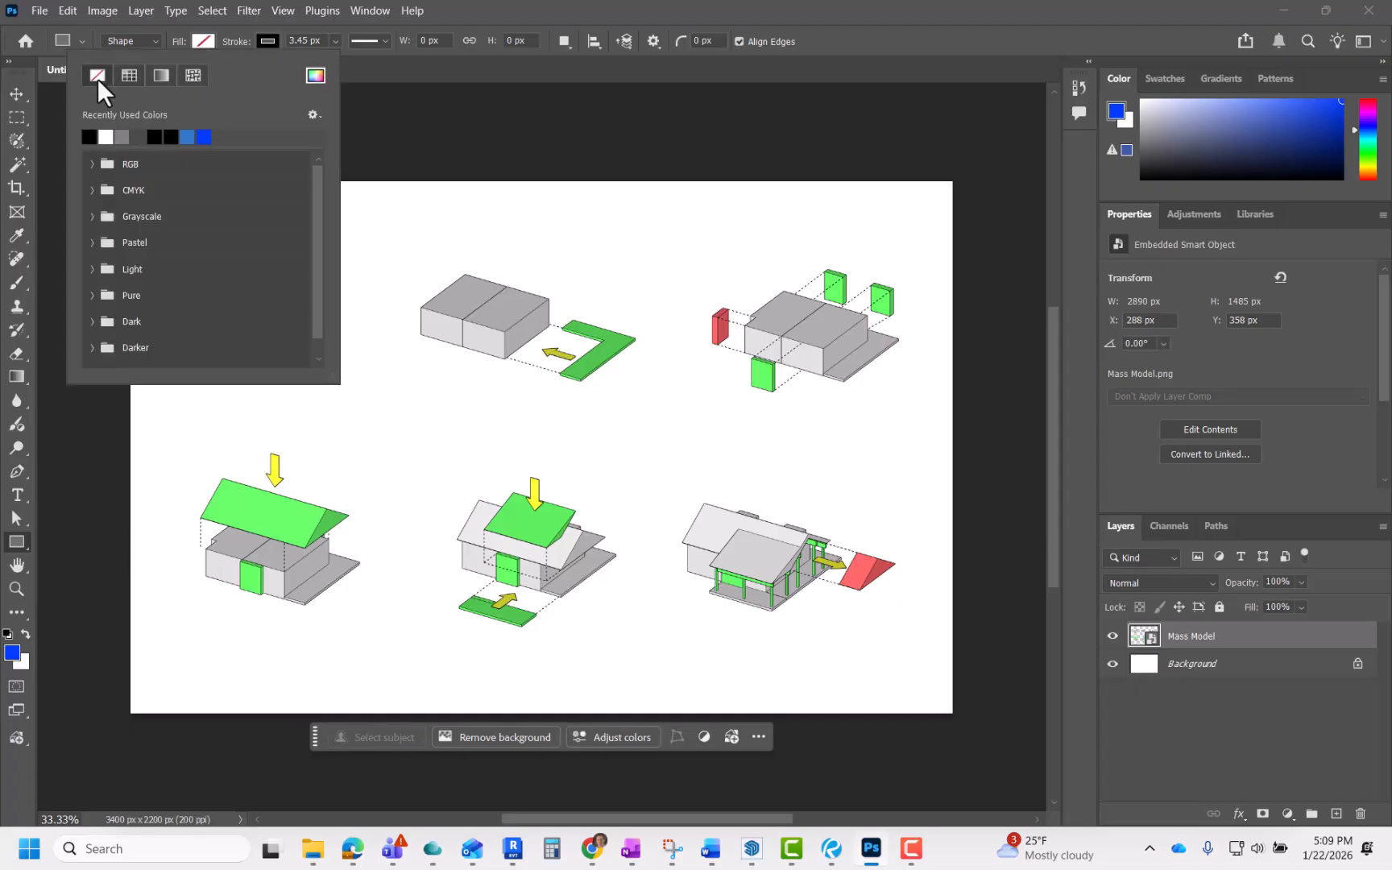
{"action": "left_click", "coordinate": [107, 137]}
Step: Set the rectangle's stroke color to black
{"action": "left_click", "coordinate": [268, 42]}
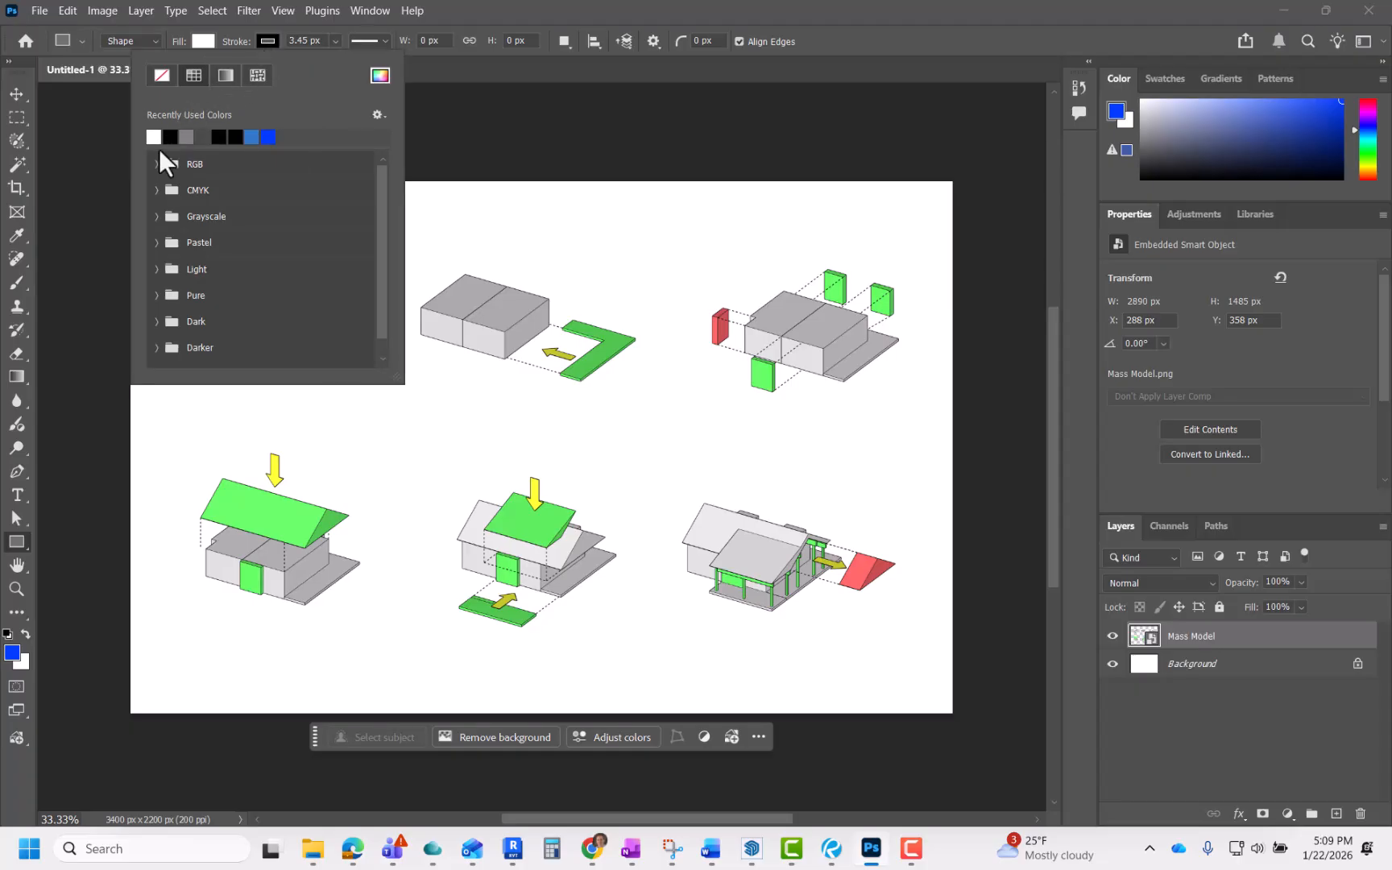
{"action": "left_click", "coordinate": [163, 75]}
{"action": "left_click", "coordinate": [171, 138]}
{"action": "left_click", "coordinate": [380, 77]}
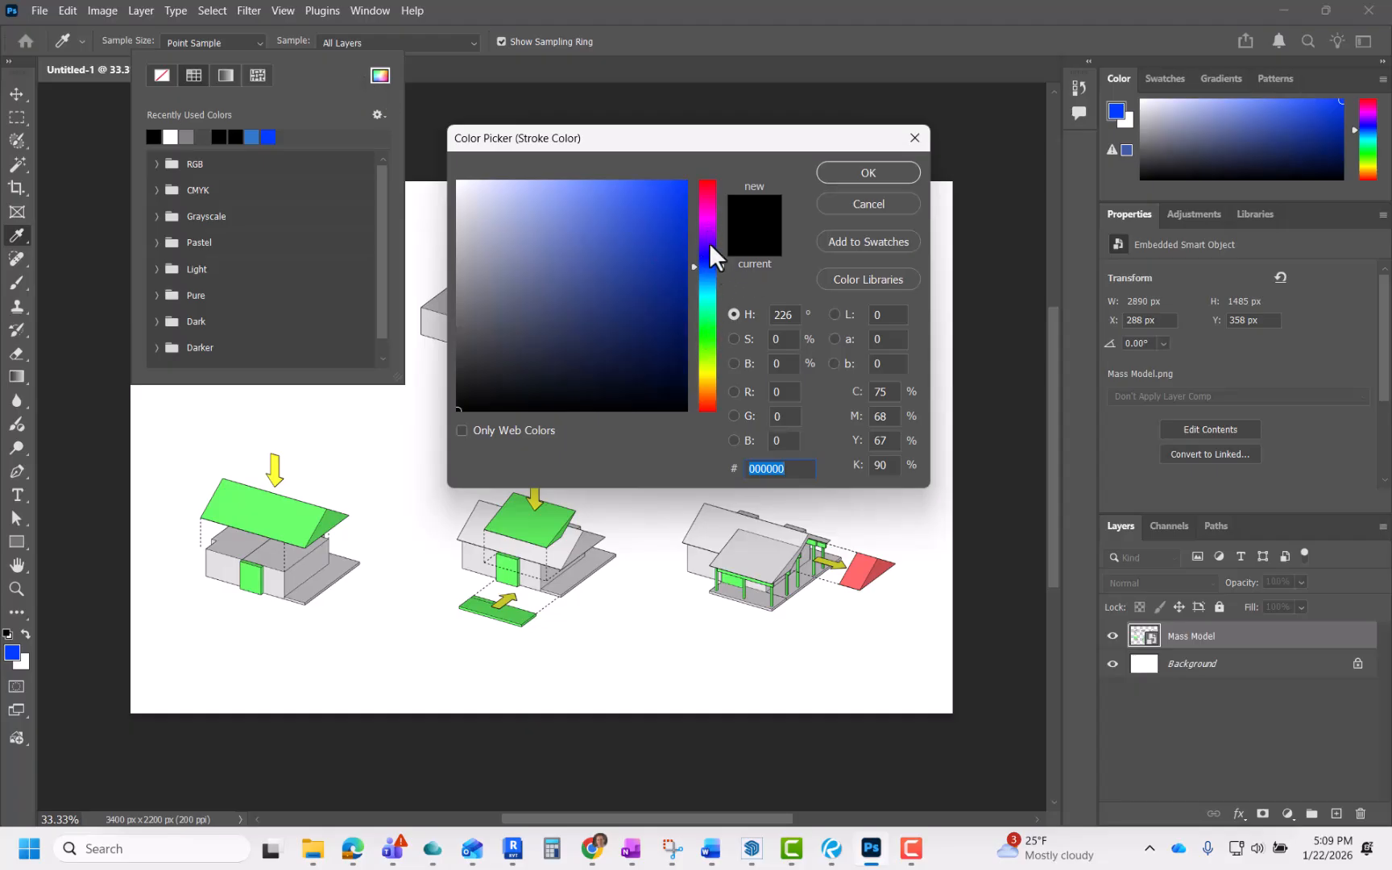
{"action": "left_click", "coordinate": [637, 213]}
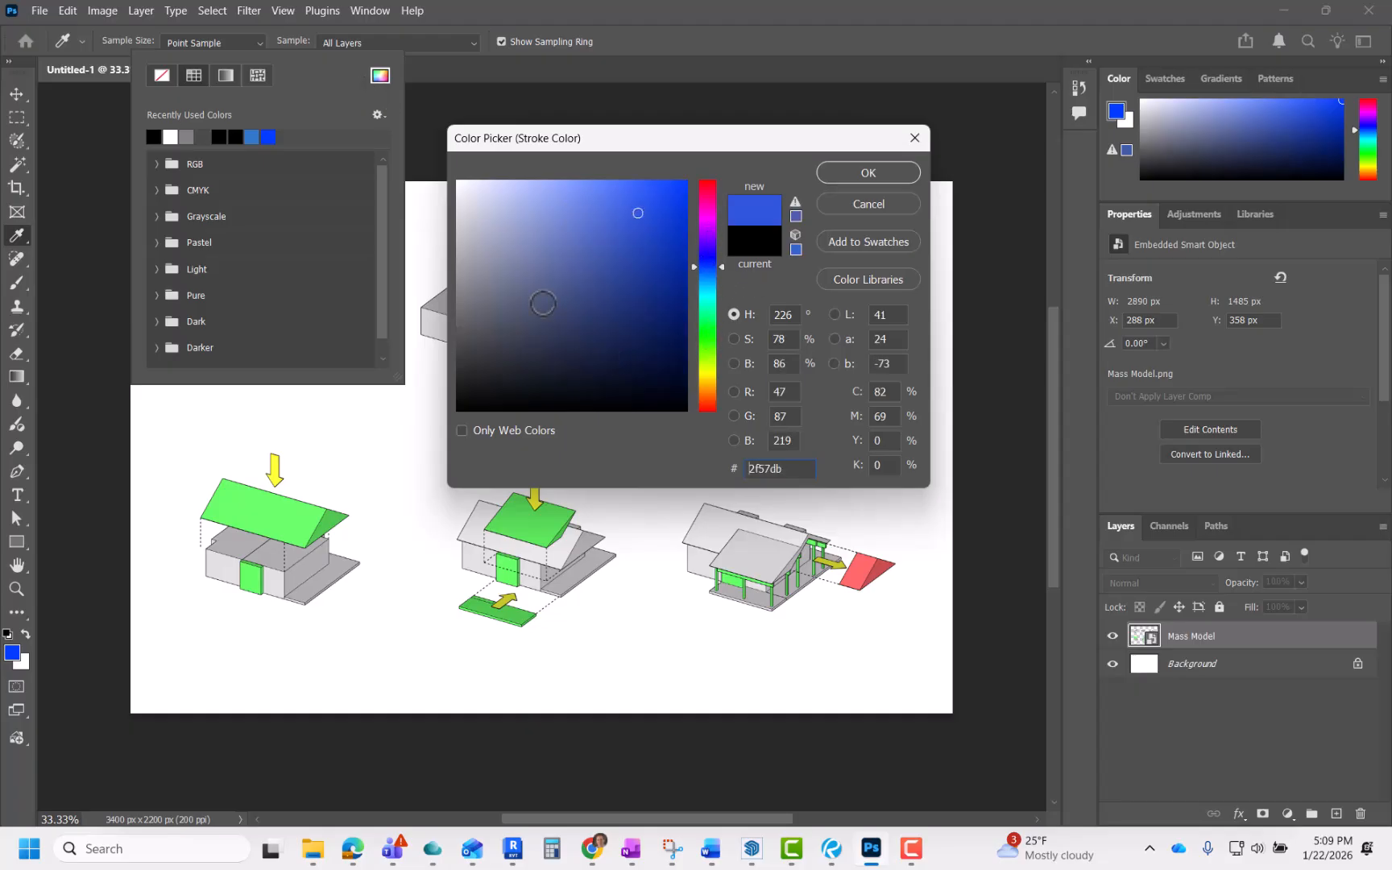
{"action": "left_click", "coordinate": [454, 408]}
{"action": "left_click", "coordinate": [847, 170]}
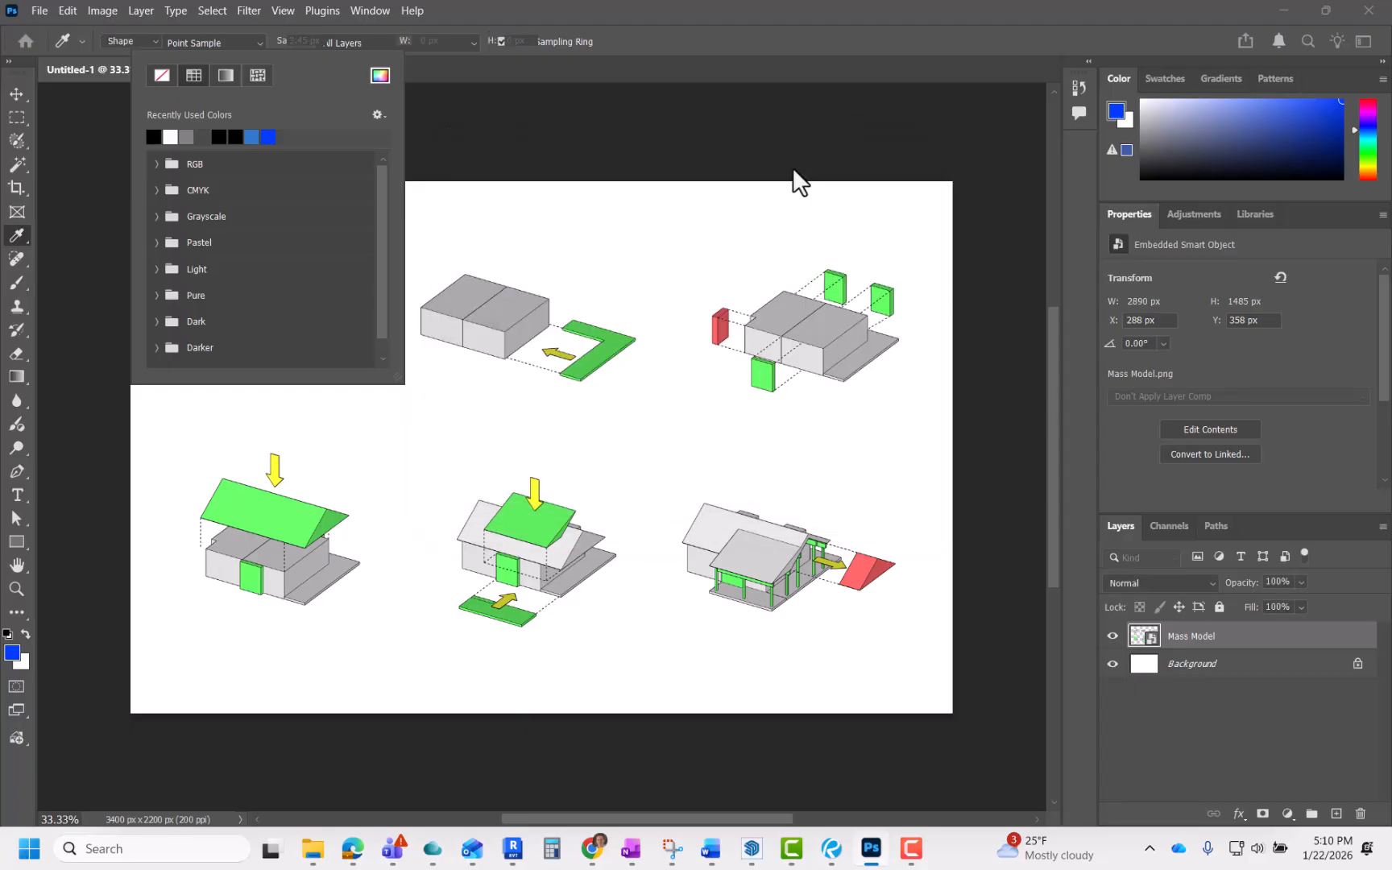
{"action": "key", "text": "u"}
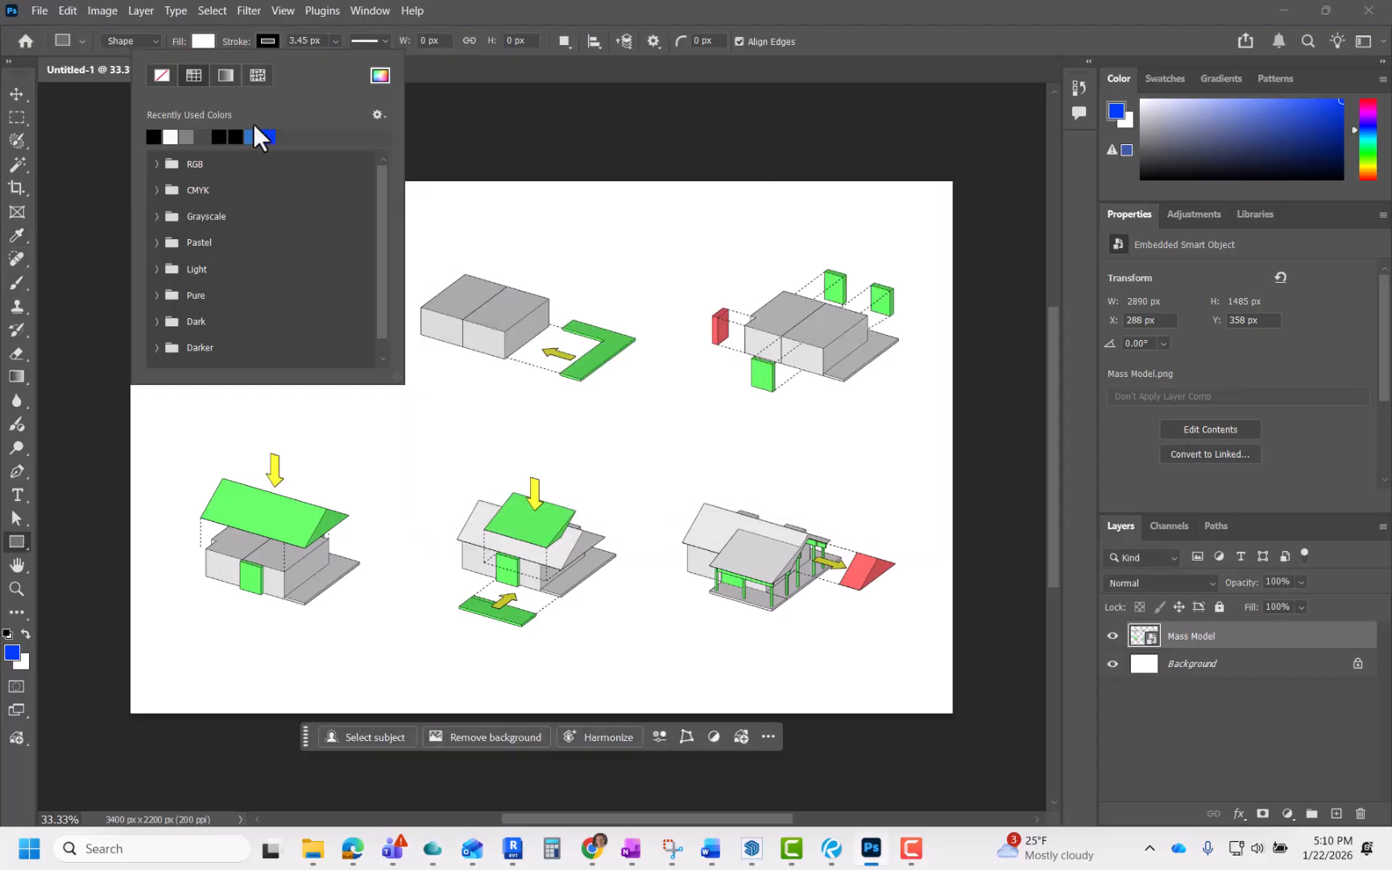
Step: Set the stroke width to 5 px and draw a square about 569 px around the first massing diagram
{"action": "left_click", "coordinate": [330, 46]}
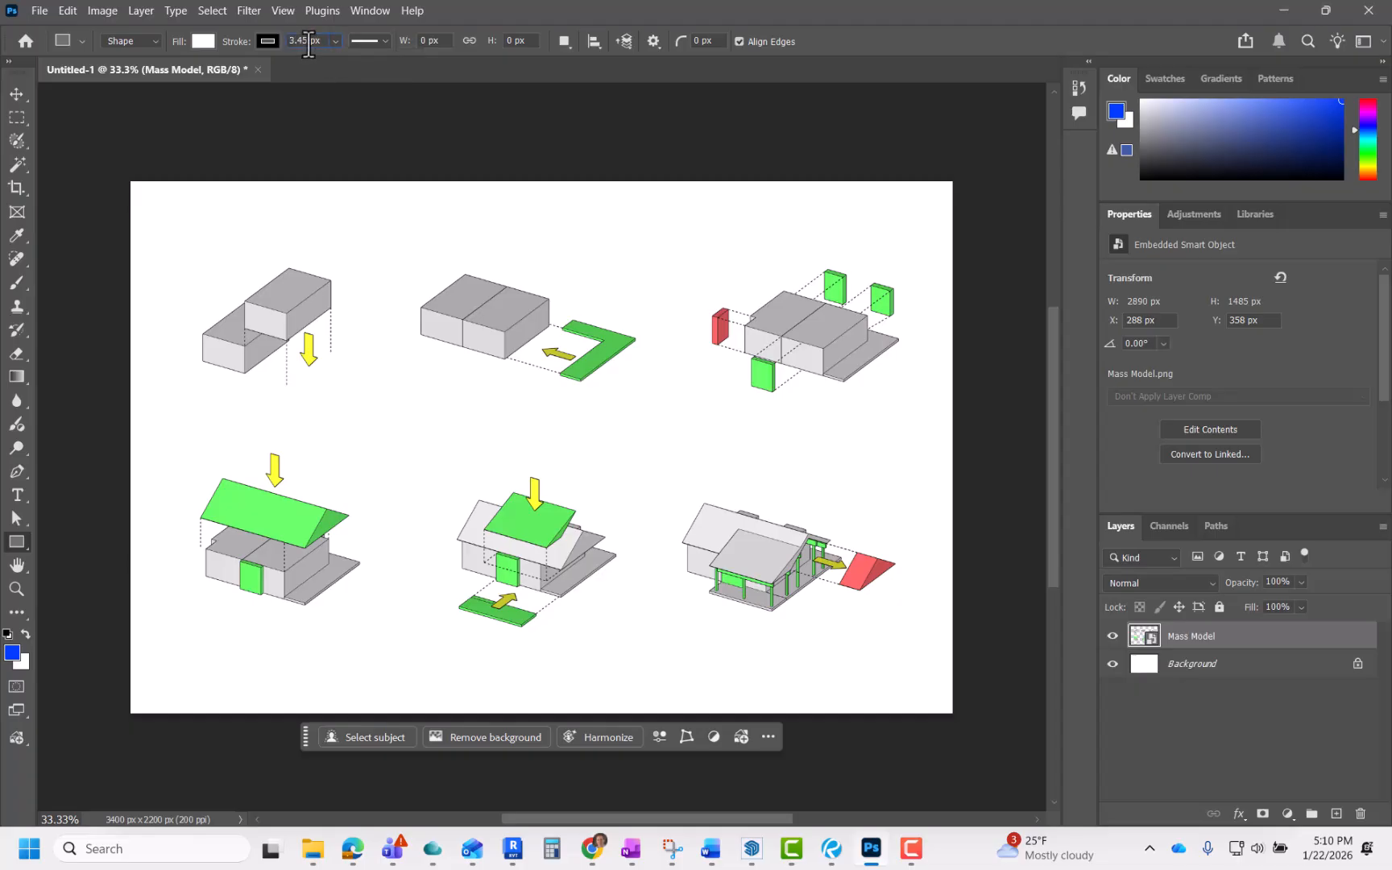
{"action": "left_click", "coordinate": [284, 44]}
{"action": "type", "text": "5px"}
{"action": "mouse_move", "coordinate": [193, 251]}
{"action": "left_mouse_down"}
{"action": "mouse_move", "coordinate": [251, 305]}
{"action": "mouse_move", "coordinate": [290, 314]}
{"action": "mouse_move", "coordinate": [302, 270]}
{"action": "mouse_move", "coordinate": [193, 300]}
{"action": "mouse_move", "coordinate": [365, 366]}
{"action": "mouse_move", "coordinate": [258, 307]}
{"action": "mouse_move", "coordinate": [266, 335]}
{"action": "mouse_move", "coordinate": [275, 312]}
{"action": "mouse_move", "coordinate": [377, 390]}
{"action": "left_mouse_up"}
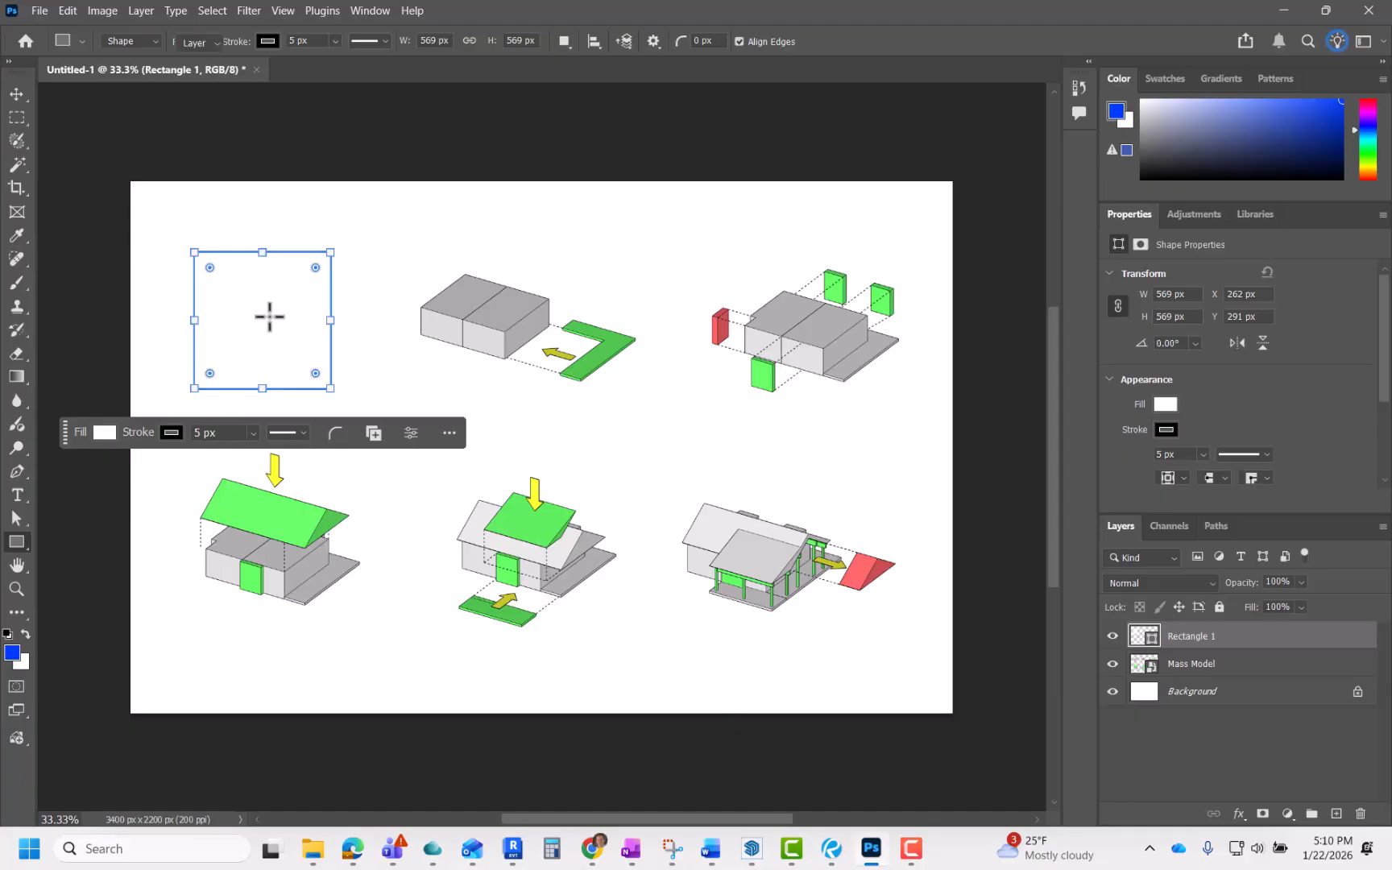
Step: Nudge the square so it frames the first massing diagram
{"action": "key", "text": "v"}
{"action": "mouse_move", "coordinate": [266, 315]}
{"action": "left_mouse_down"}
{"action": "mouse_move", "coordinate": [295, 327]}
{"action": "mouse_move", "coordinate": [286, 255]}
{"action": "mouse_move", "coordinate": [268, 343]}
{"action": "mouse_move", "coordinate": [260, 321]}
{"action": "left_mouse_up"}
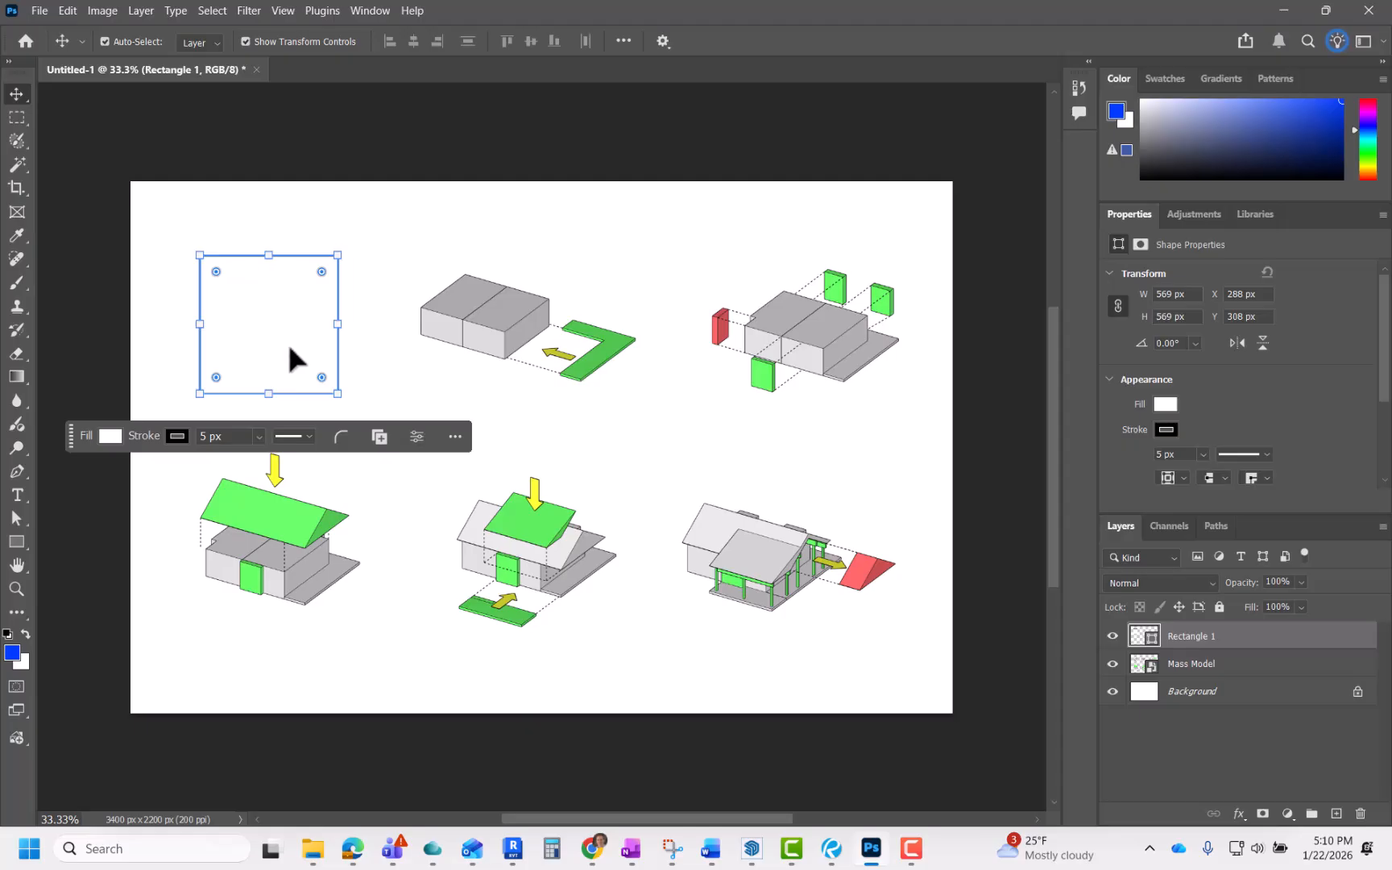
{"action": "left_click", "coordinate": [375, 303]}
Step: Move the Rectangle 1 layer below the Mass Model layer
{"action": "scroll", "coordinate": [280, 299], "scroll_direction": "up", "scroll_amount": 5}
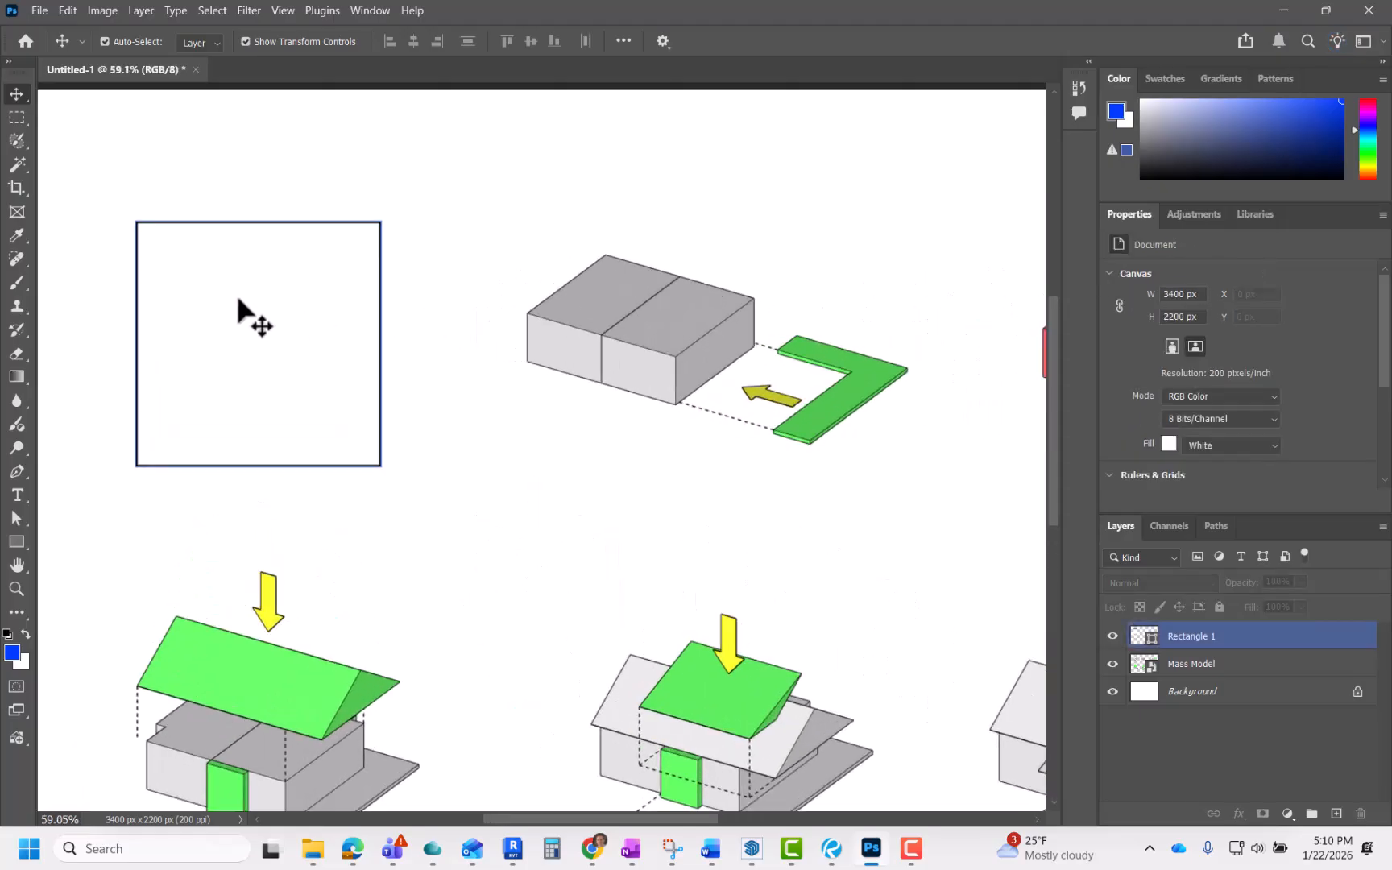
{"action": "scroll", "coordinate": [208, 278], "scroll_direction": "up", "scroll_amount": 1}
{"action": "scroll", "coordinate": [271, 286], "scroll_direction": "down", "scroll_amount": 1}
{"action": "left_click", "coordinate": [274, 283]}
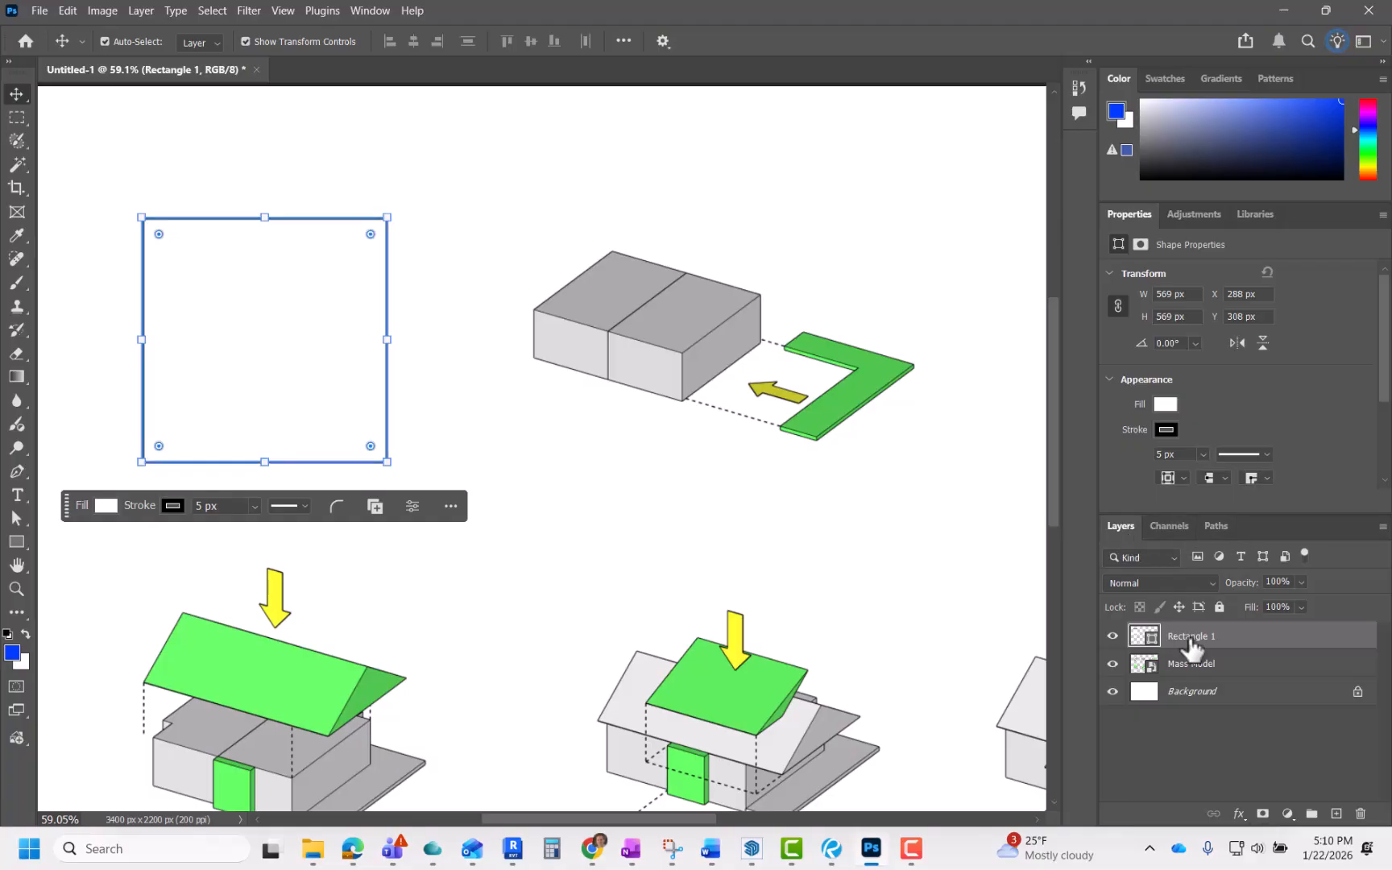
{"action": "left_click_drag", "start_coordinate": [1190, 638], "coordinate": [1187, 684]}
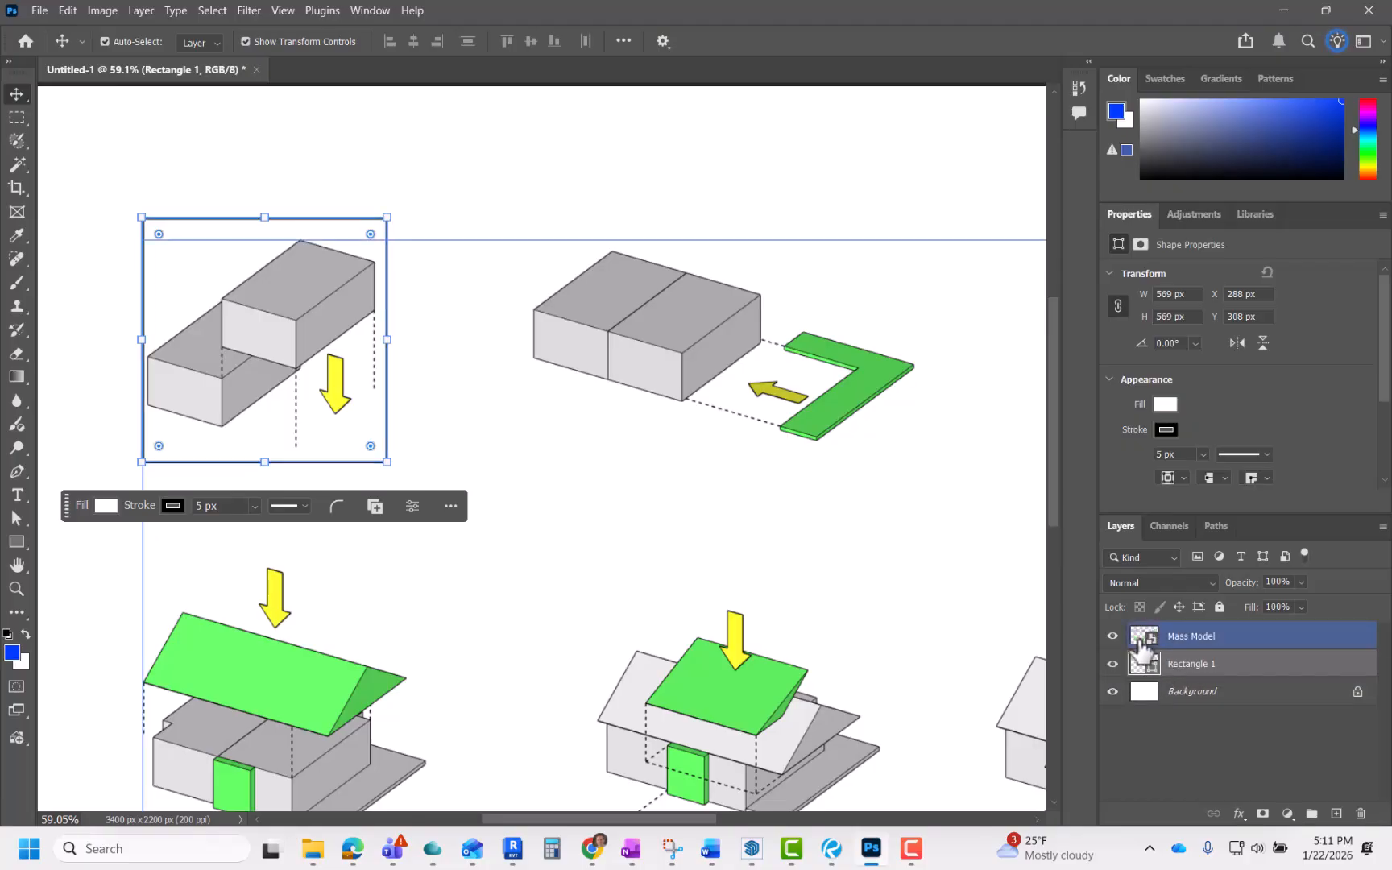
Step: Fill the square behind the first massing diagram with blue
{"action": "left_click", "coordinate": [569, 311]}
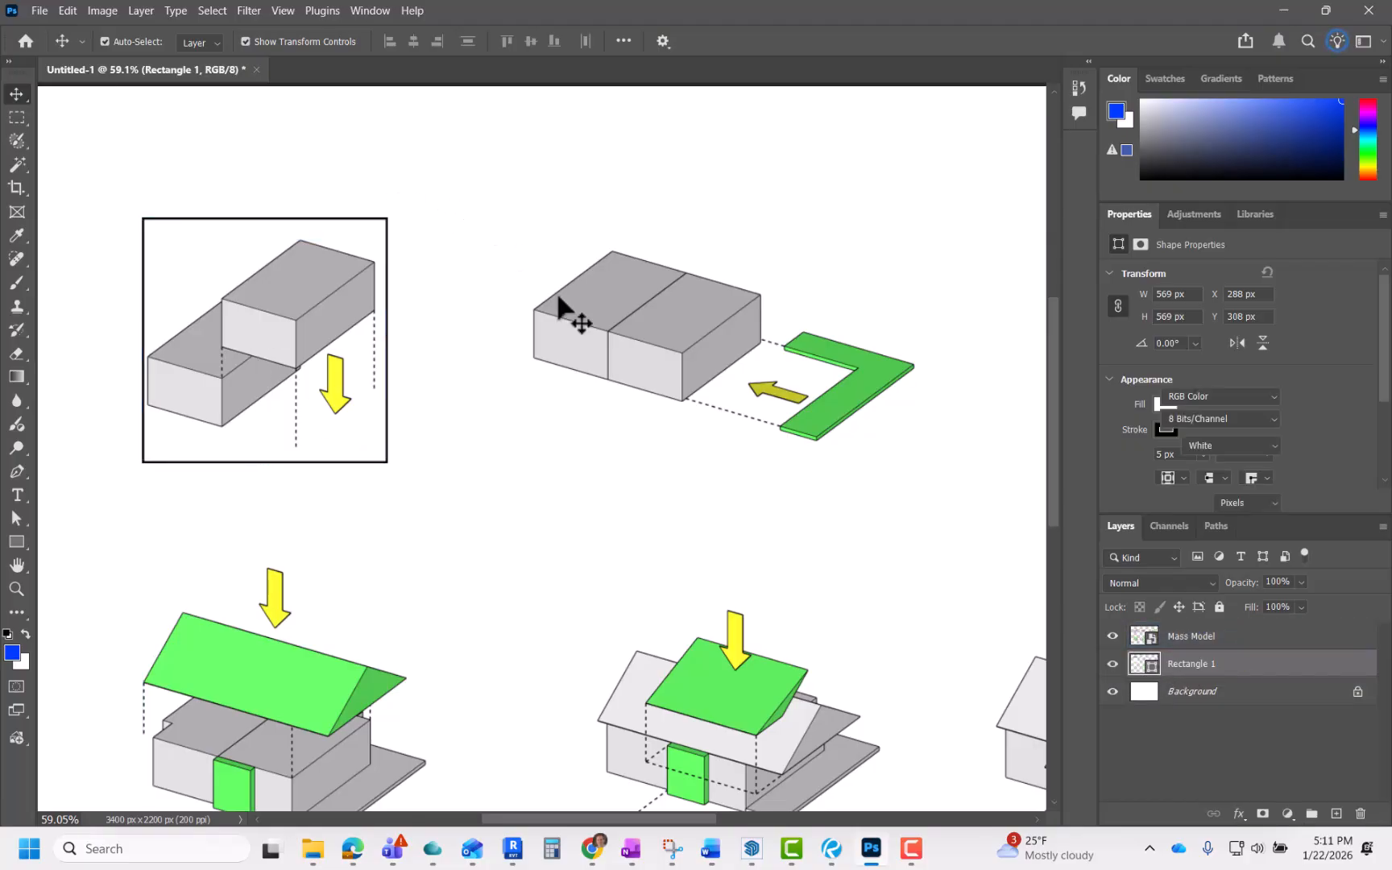
{"action": "scroll", "coordinate": [596, 365], "scroll_direction": "down", "scroll_amount": 3}
{"action": "scroll", "coordinate": [323, 334], "scroll_direction": "up", "scroll_amount": 3}
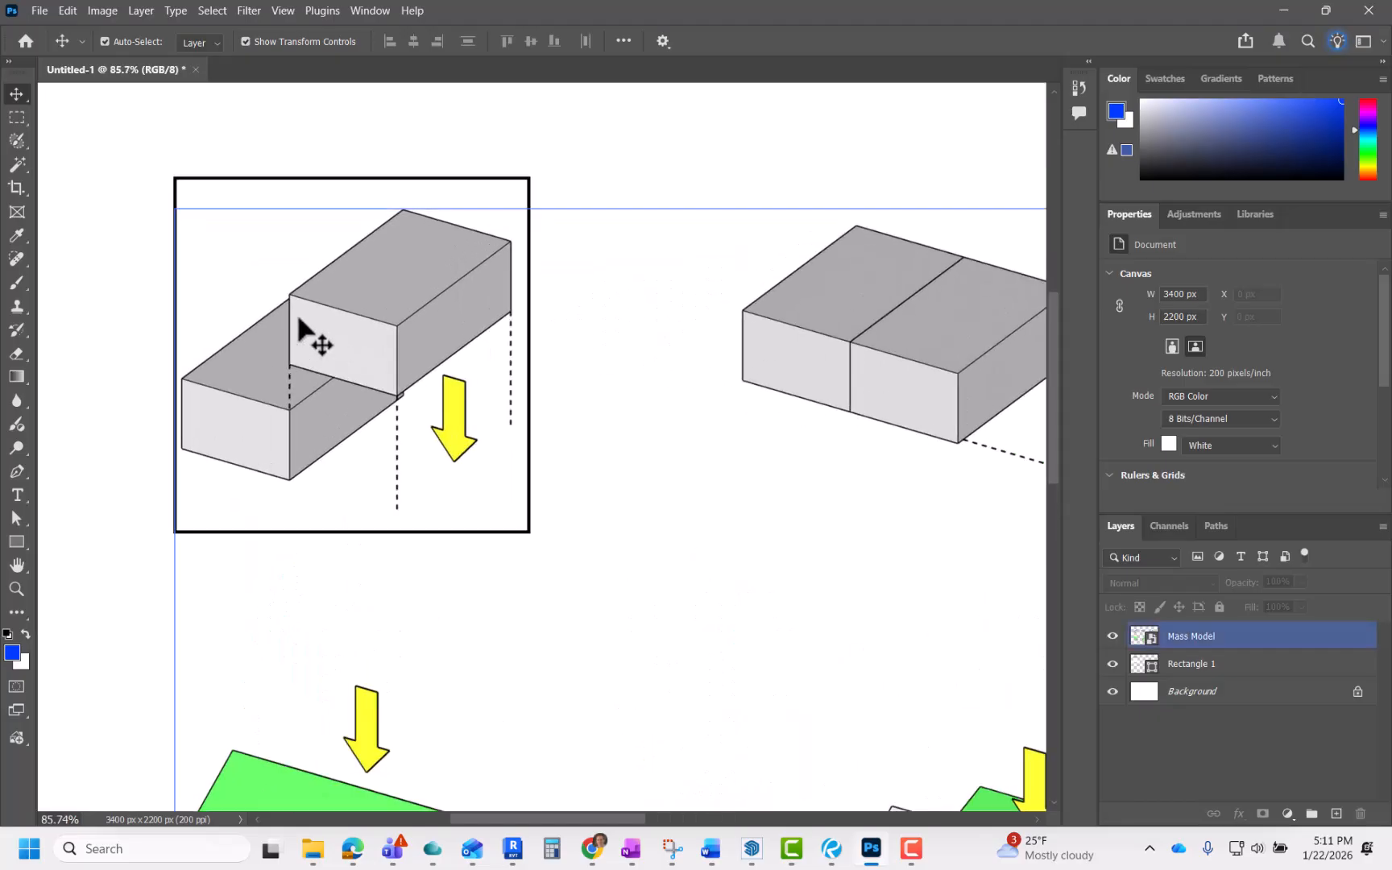
{"action": "left_click", "coordinate": [246, 189]}
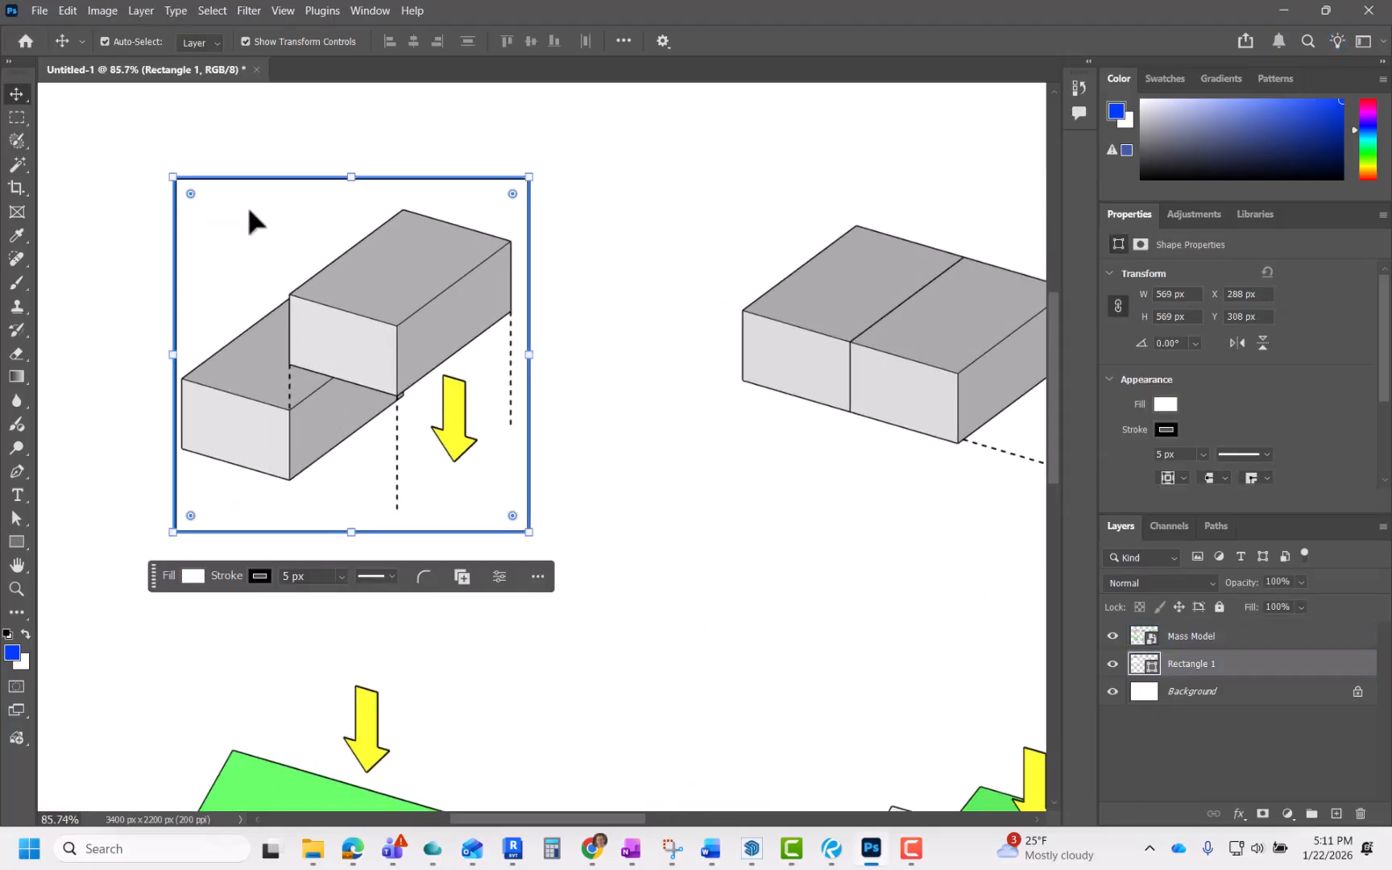
{"action": "left_click", "coordinate": [195, 573]}
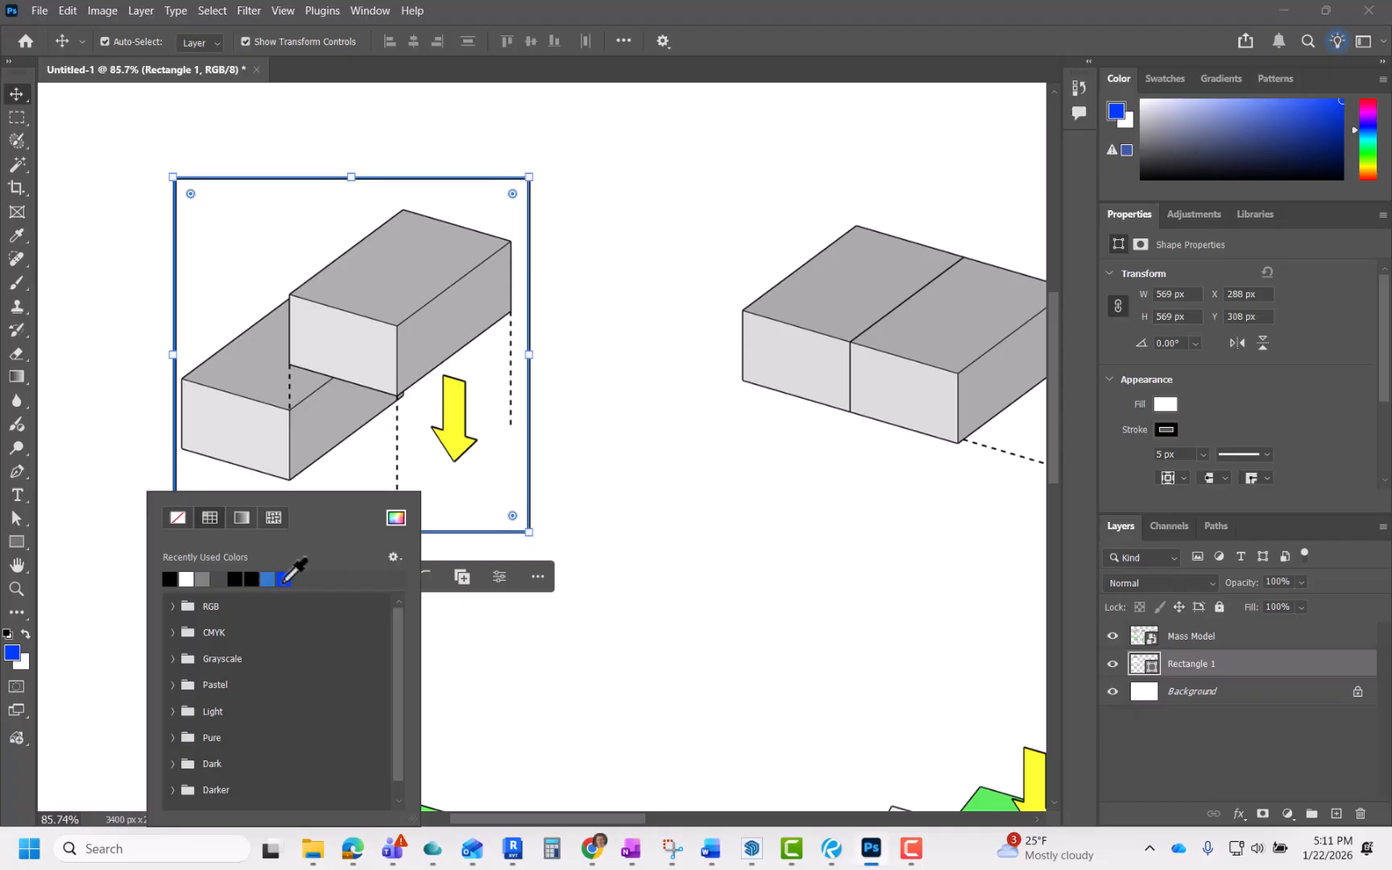
{"action": "left_click", "coordinate": [285, 579]}
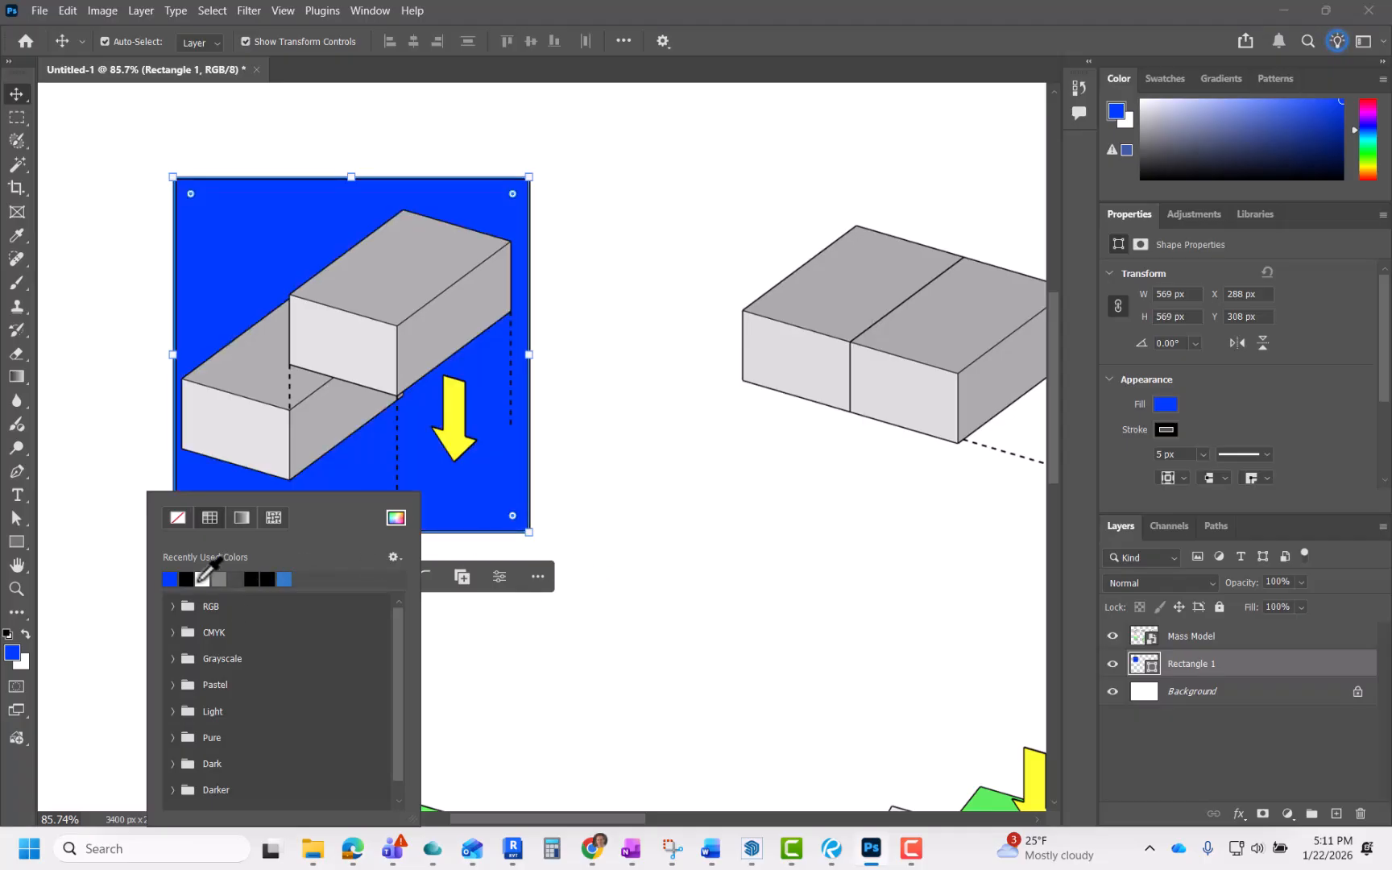
Step: Change the square's fill to white so the diagram shows through
{"action": "left_click", "coordinate": [202, 579]}
{"action": "left_click", "coordinate": [609, 578]}
{"action": "left_click", "coordinate": [410, 493]}
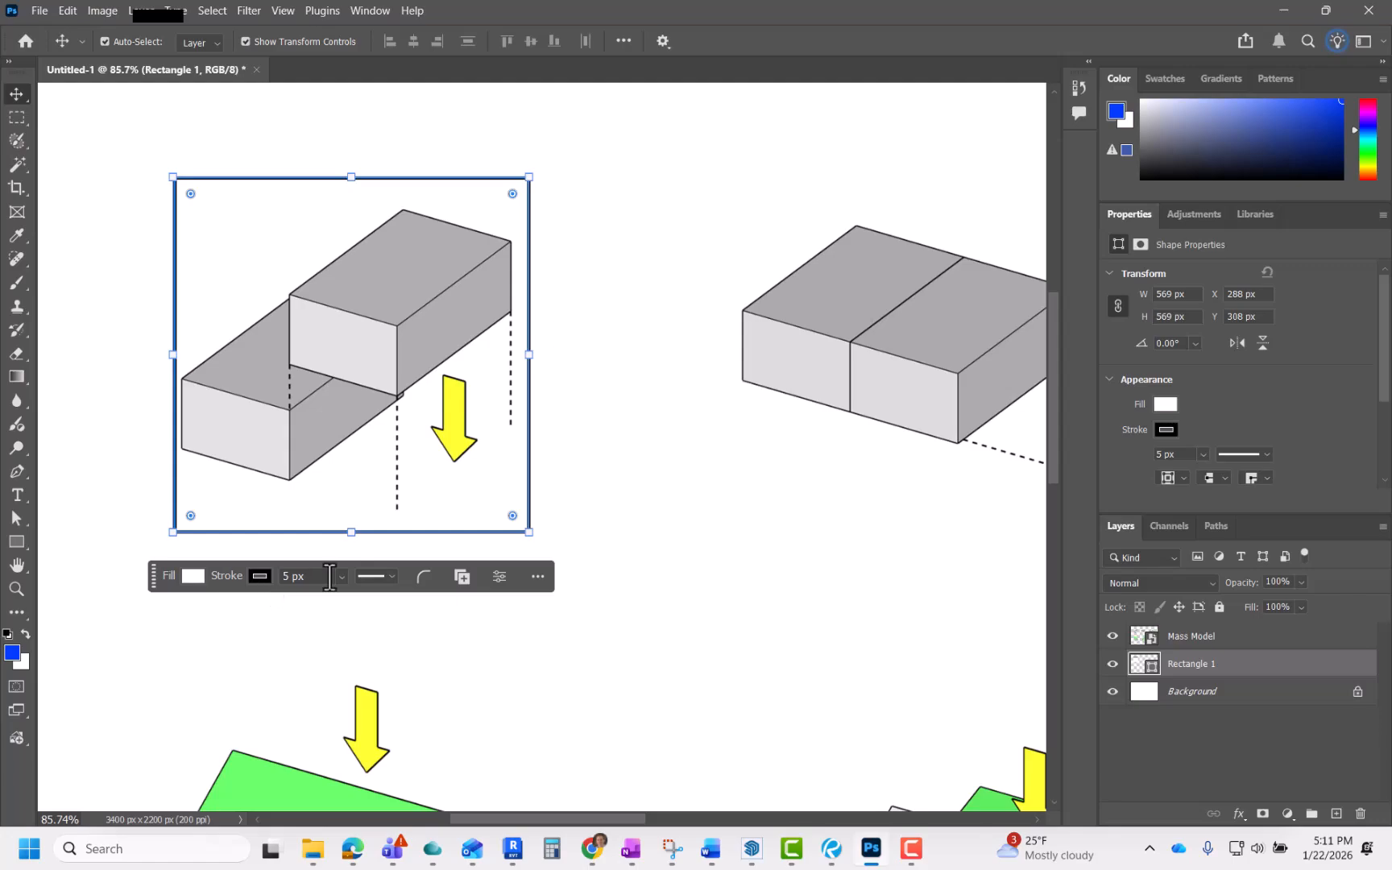
Step: Round the corners of the framing square around the first massing diagram
{"action": "left_click", "coordinate": [391, 576]}
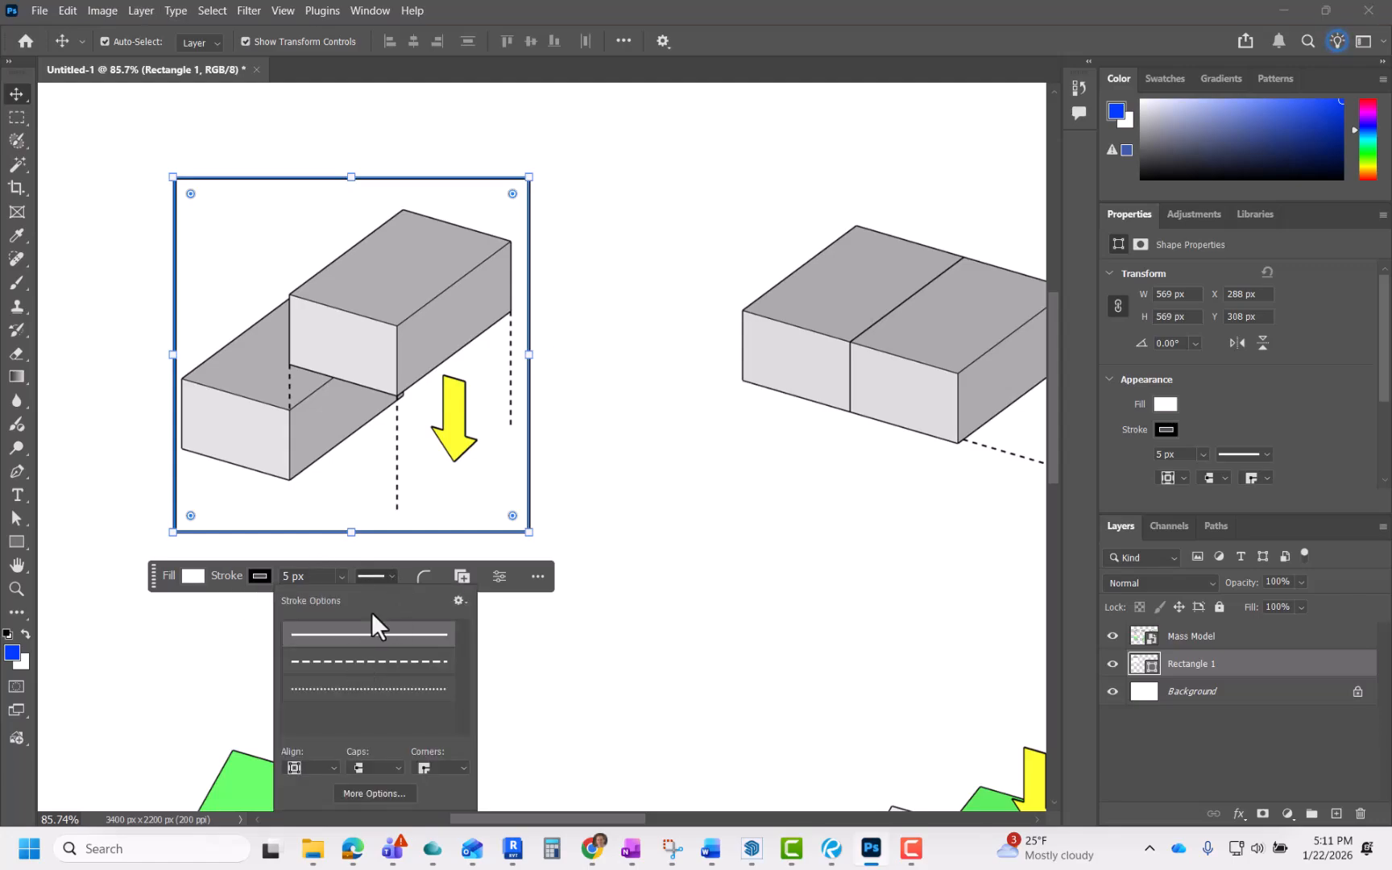
{"action": "left_click", "coordinate": [388, 577]}
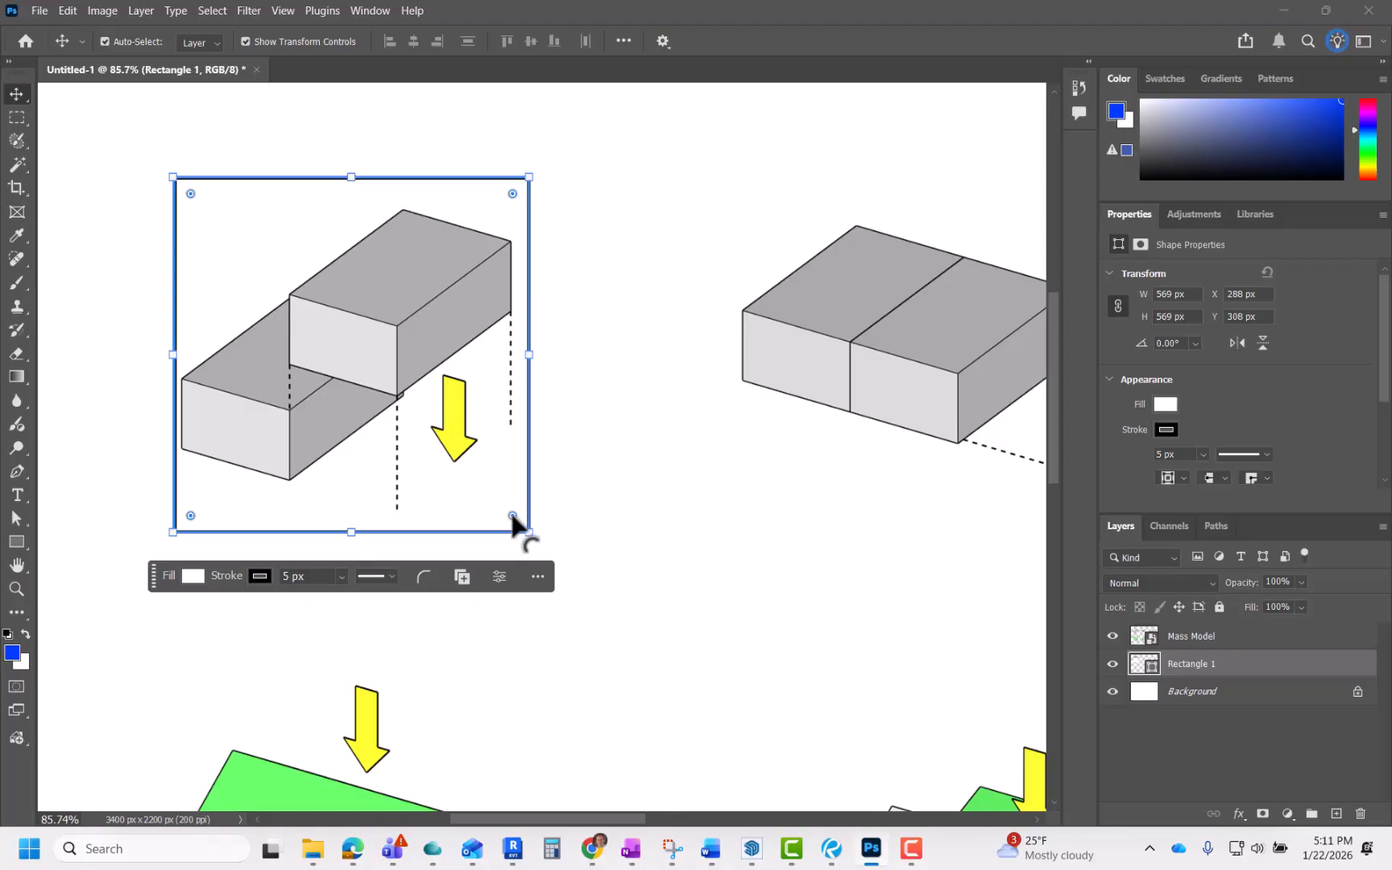
{"action": "left_click_drag", "start_coordinate": [512, 516], "coordinate": [487, 495]}
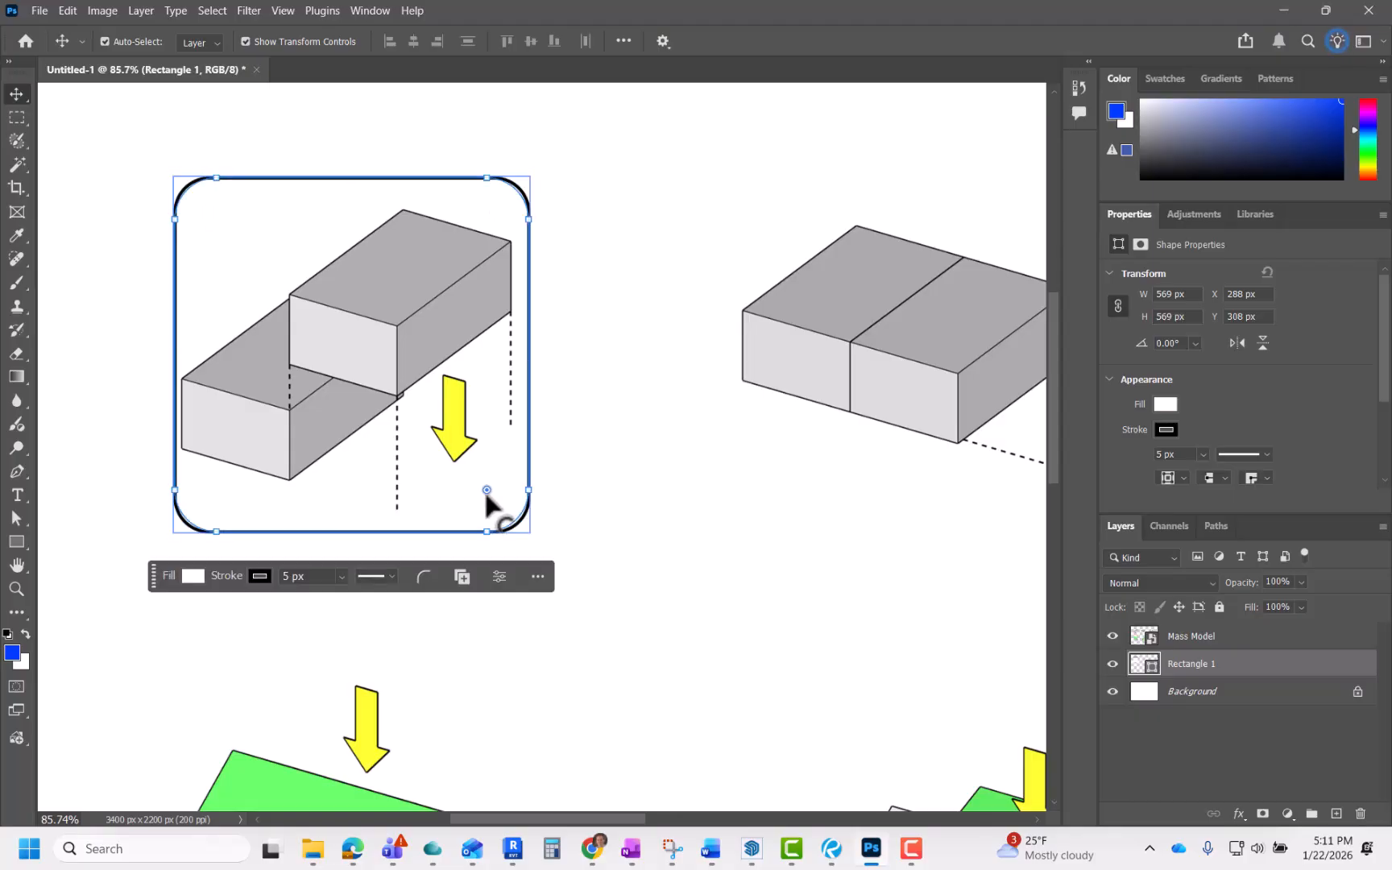
{"action": "left_click", "coordinate": [584, 451]}
{"action": "scroll", "coordinate": [574, 554], "scroll_direction": "down", "scroll_amount": 2}
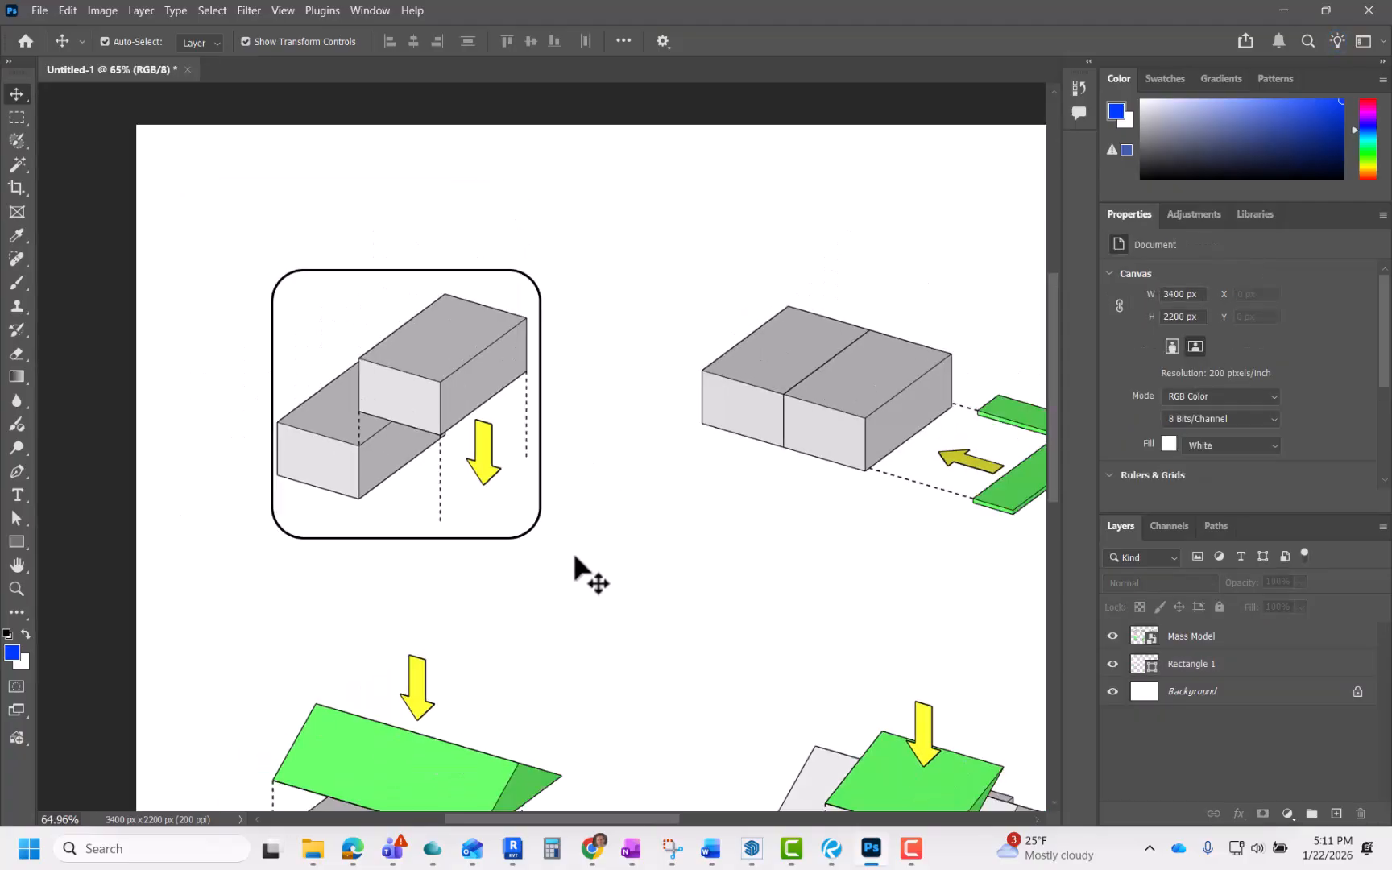
{"action": "scroll", "coordinate": [544, 559], "scroll_direction": "up", "scroll_amount": 3}
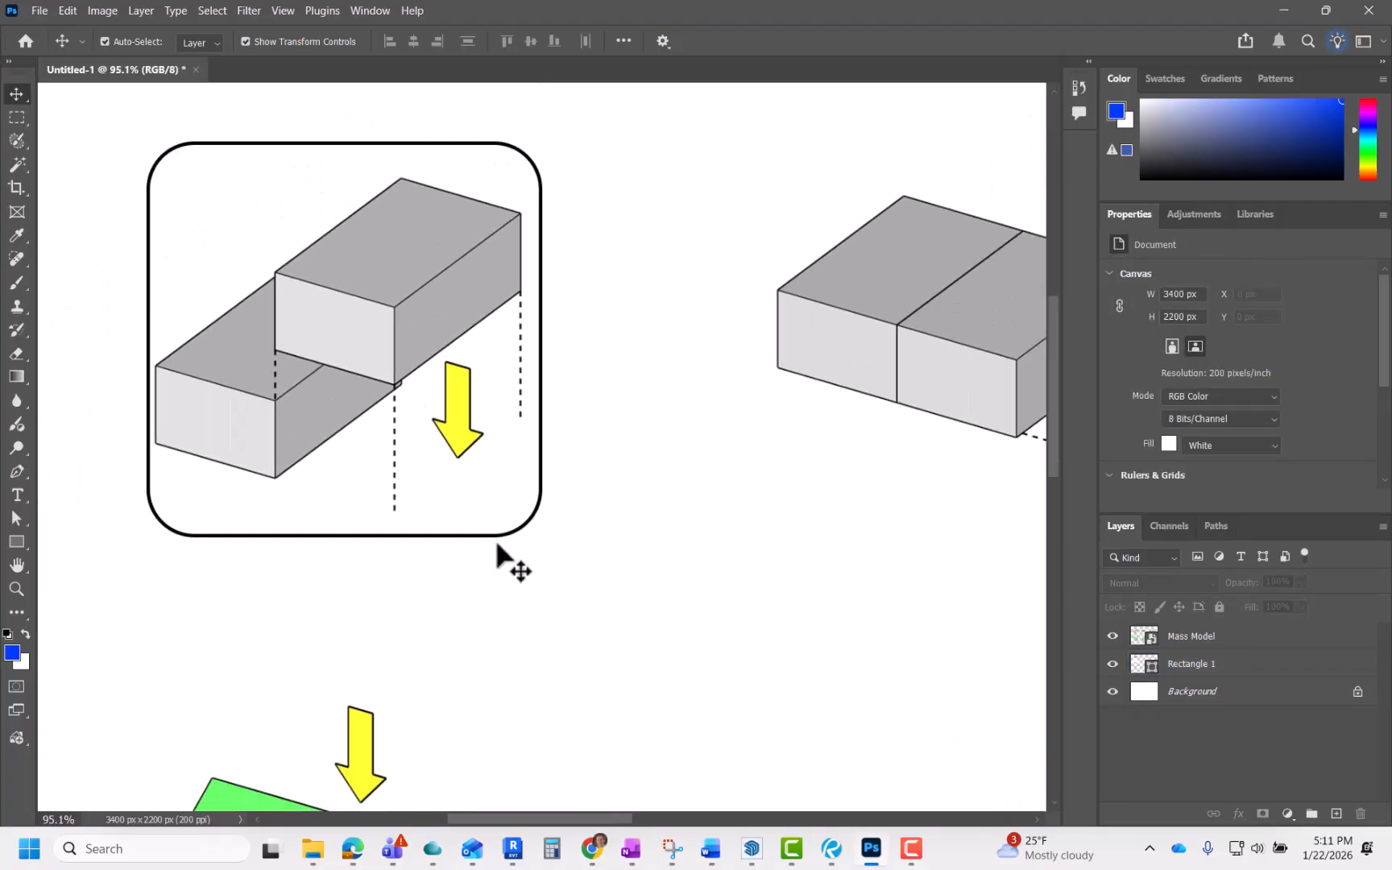
Step: Scale the rounded frame up to about 102% and nudge it to centre on the first diagram
{"action": "scroll", "coordinate": [497, 545], "scroll_direction": "down", "scroll_amount": 1}
{"action": "left_click_drag", "start_coordinate": [478, 536], "coordinate": [544, 552]}
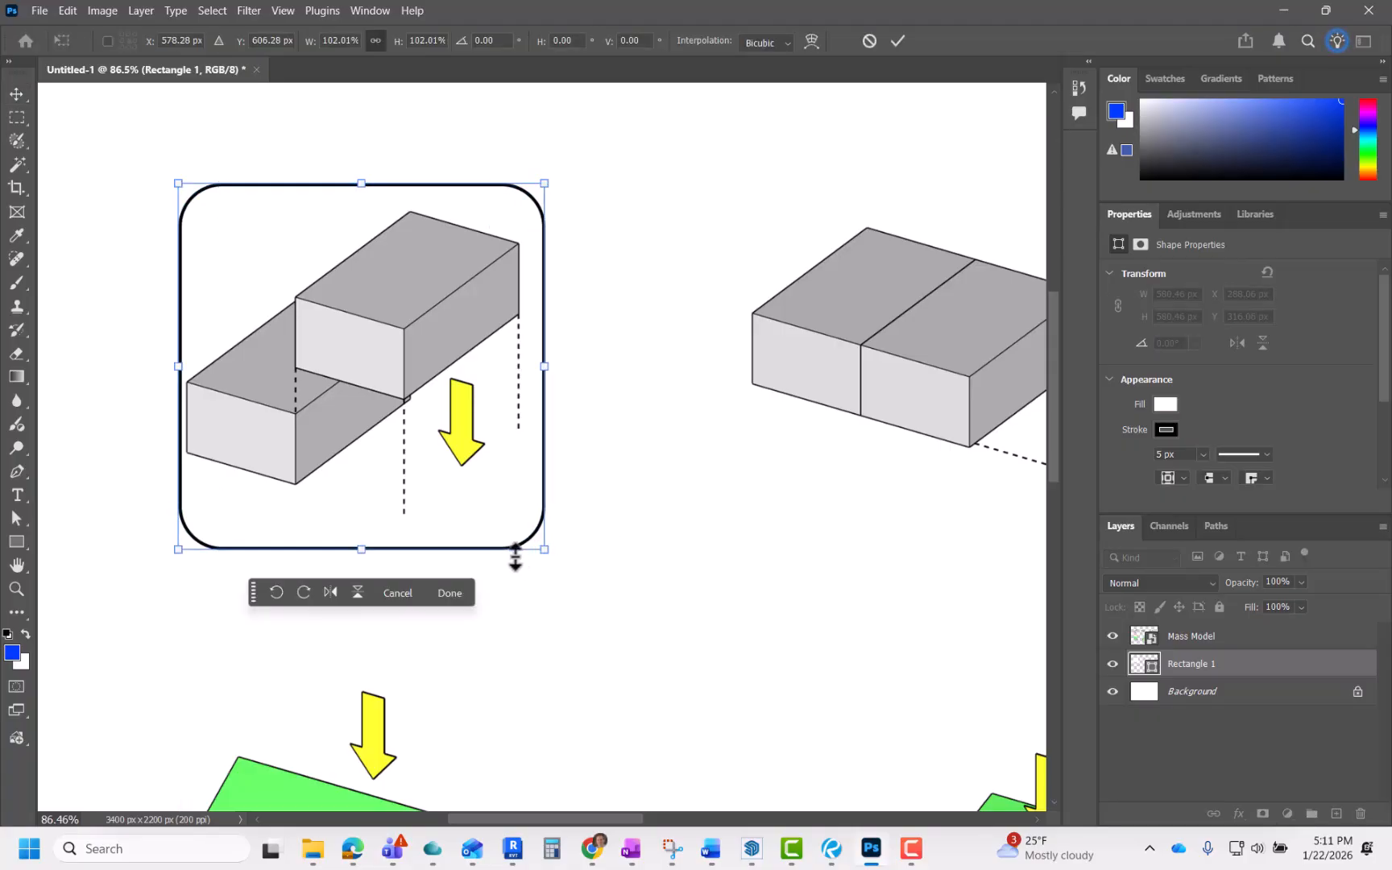
{"action": "key", "text": "Left"}
{"action": "key", "text": "Left"}
{"action": "key", "text": "Left"}
{"action": "key", "text": "Left"}
{"action": "key", "text": "Left"}
{"action": "key", "text": "Left"}
{"action": "key", "text": "Left"}
{"action": "key", "text": "Left"}
{"action": "key", "text": "Left"}
{"action": "key", "text": "Left"}
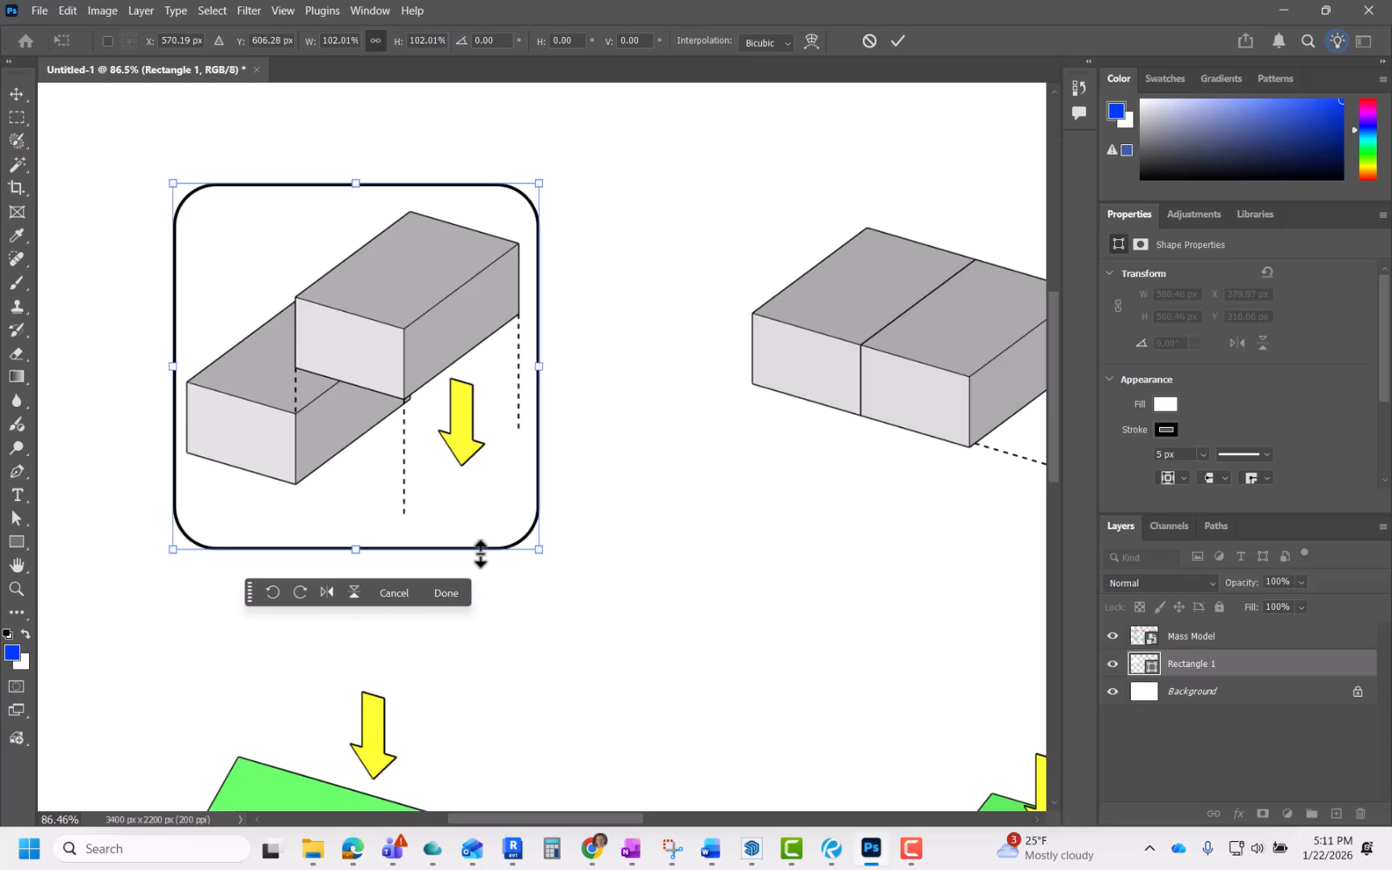
{"action": "key", "text": "Right"}
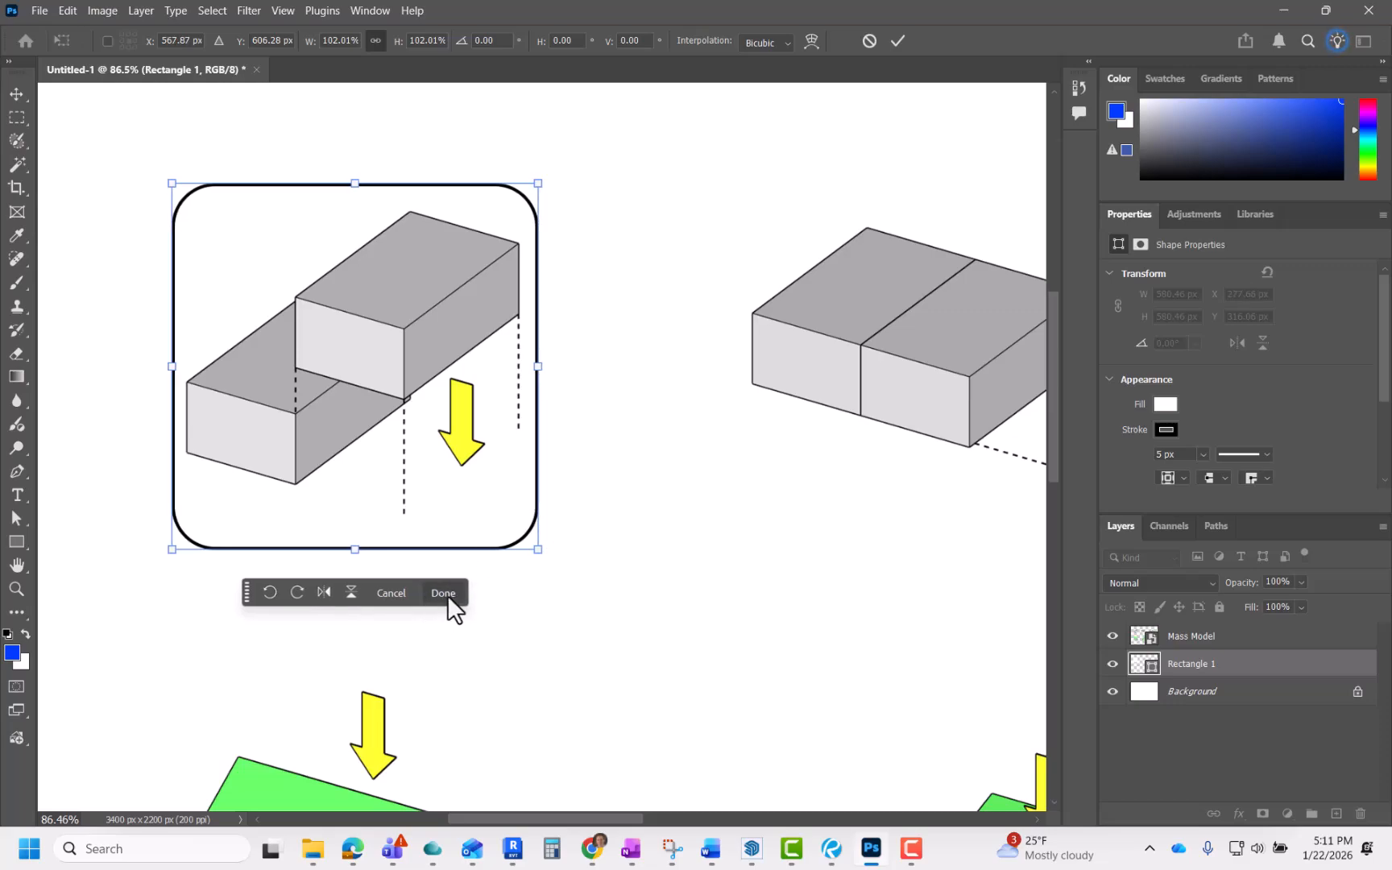
{"action": "left_click", "coordinate": [897, 41]}
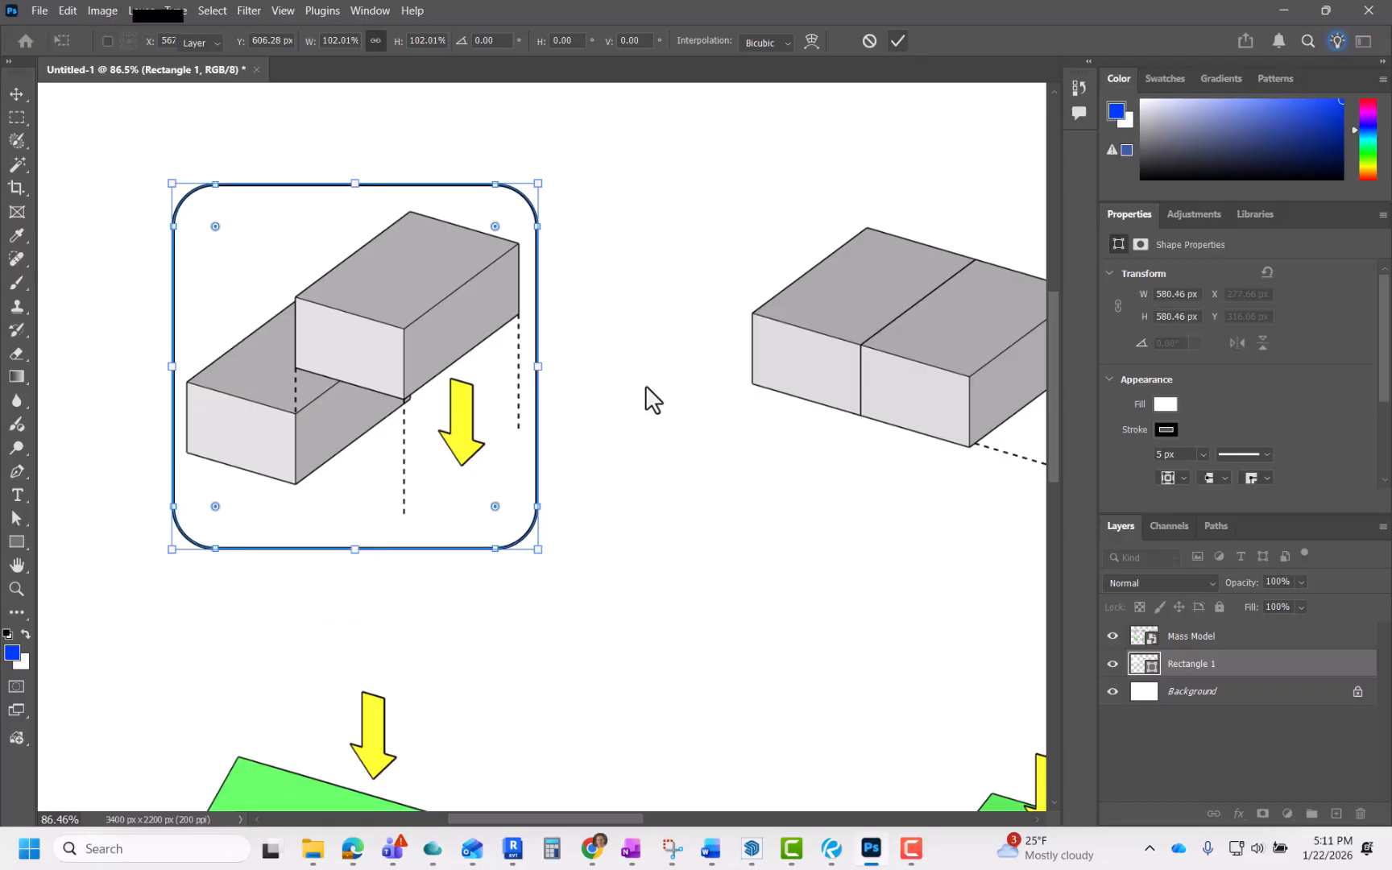
Step: Review the framed first diagram within the overall sheet layout
{"action": "left_click", "coordinate": [577, 537]}
{"action": "scroll", "coordinate": [562, 524], "scroll_direction": "down", "scroll_amount": 2}
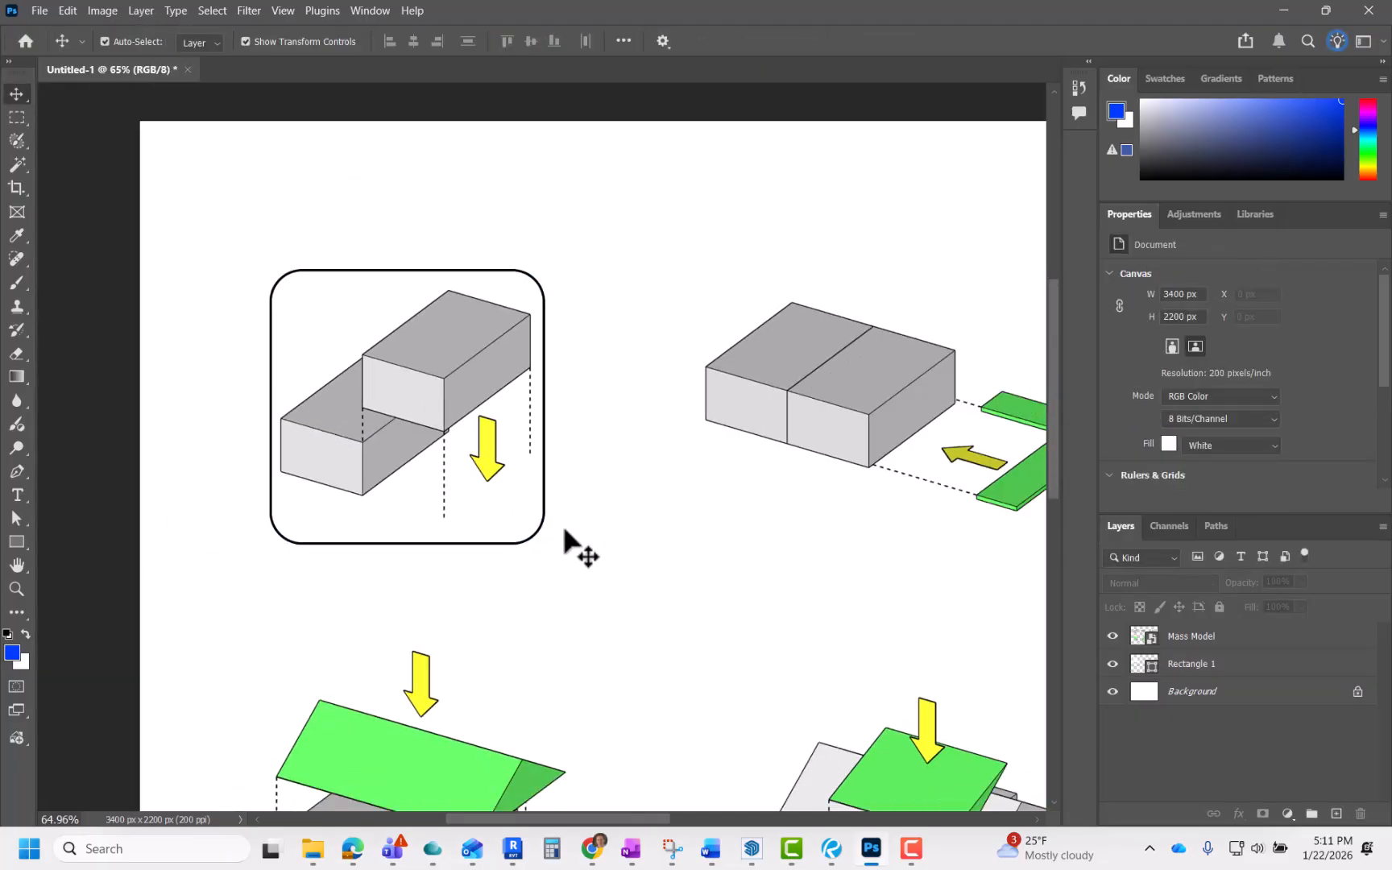
{"action": "scroll", "coordinate": [398, 483], "scroll_direction": "down", "scroll_amount": 3}
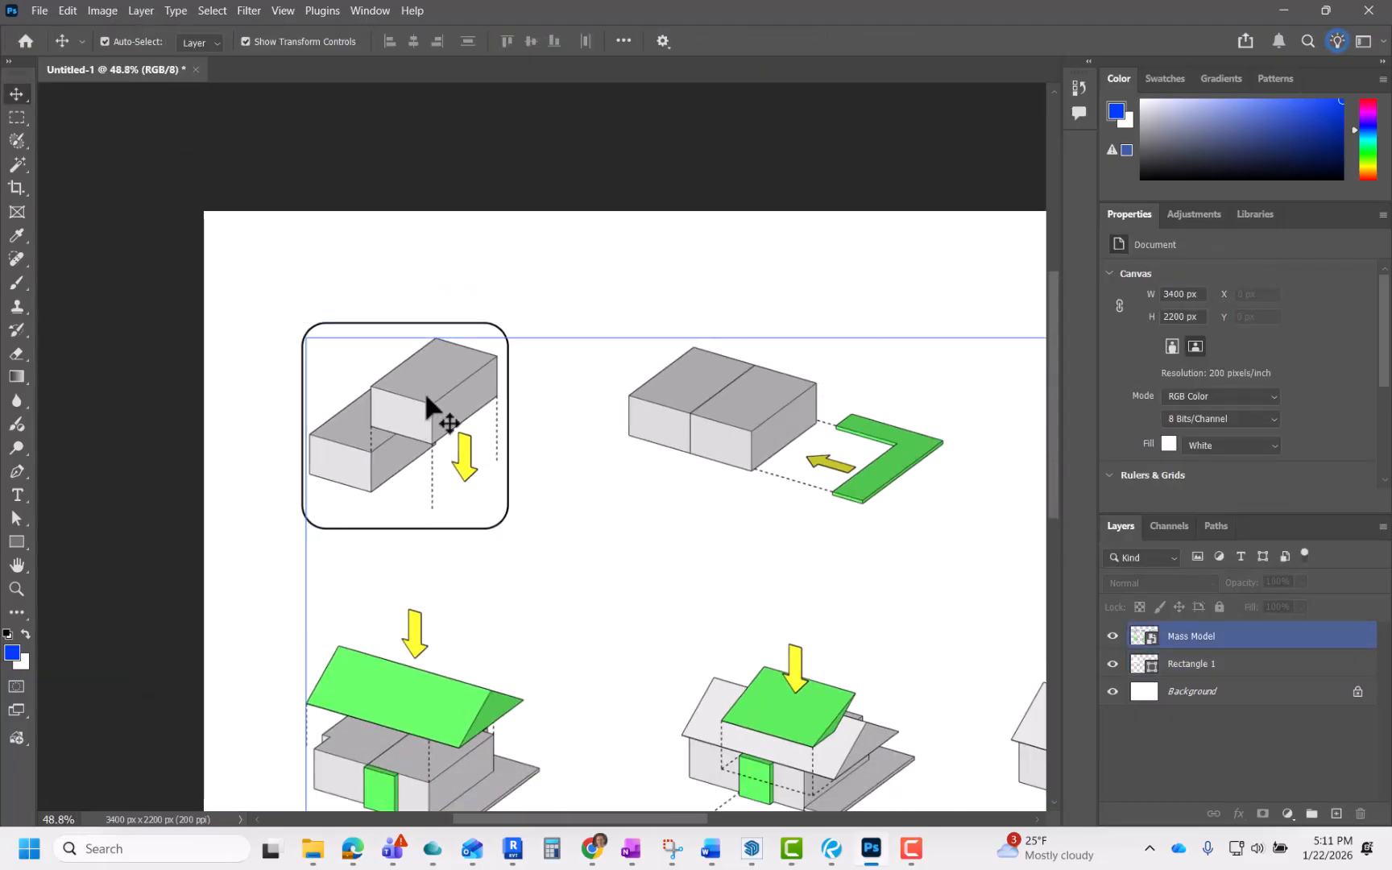
{"action": "scroll", "coordinate": [439, 403], "scroll_direction": "up", "scroll_amount": 1}
{"action": "left_click", "coordinate": [292, 393]}
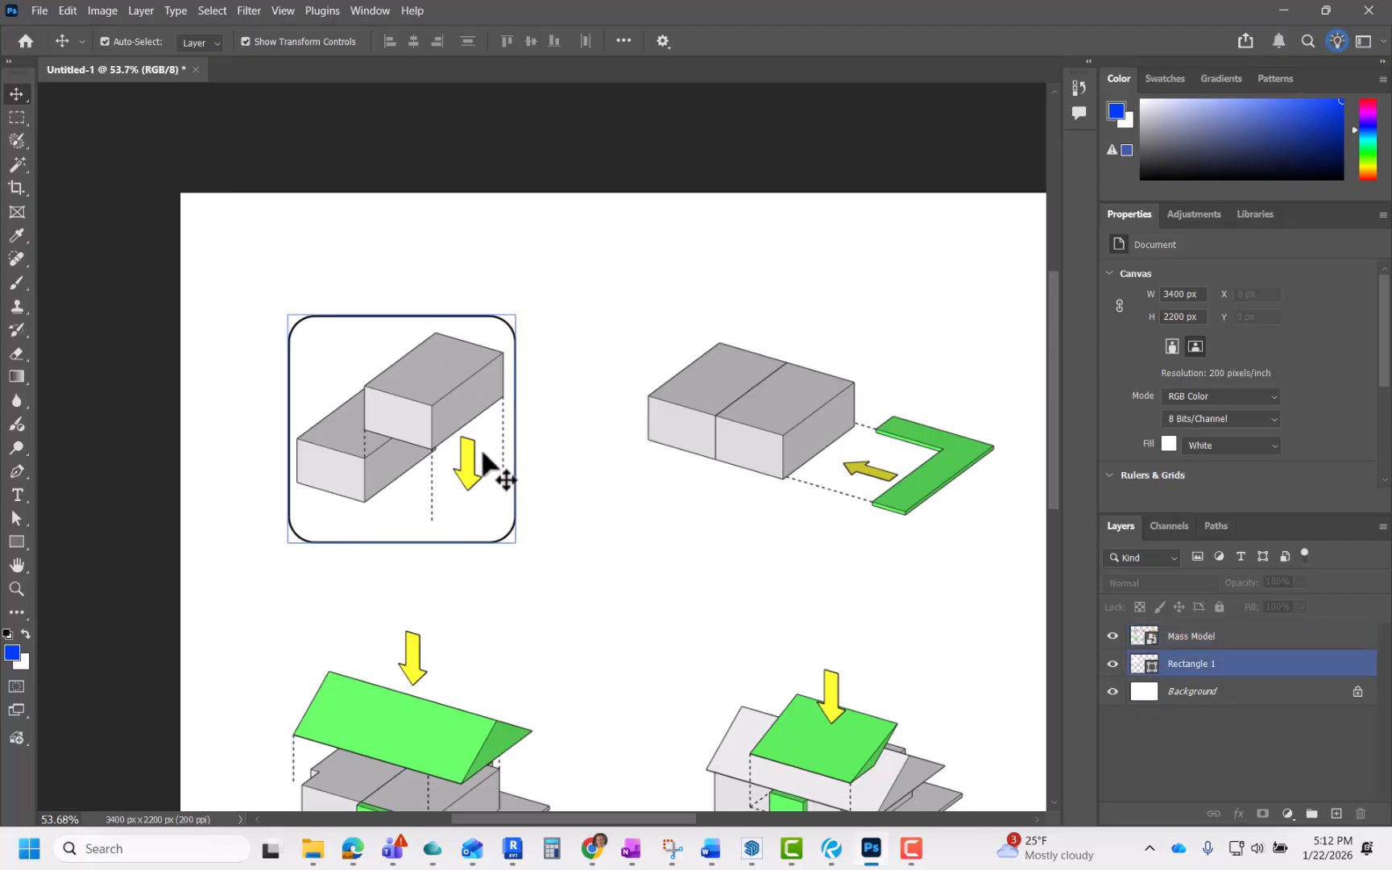
{"action": "left_click", "coordinate": [454, 380]}
{"action": "scroll", "coordinate": [367, 484], "scroll_direction": "down", "scroll_amount": 4}
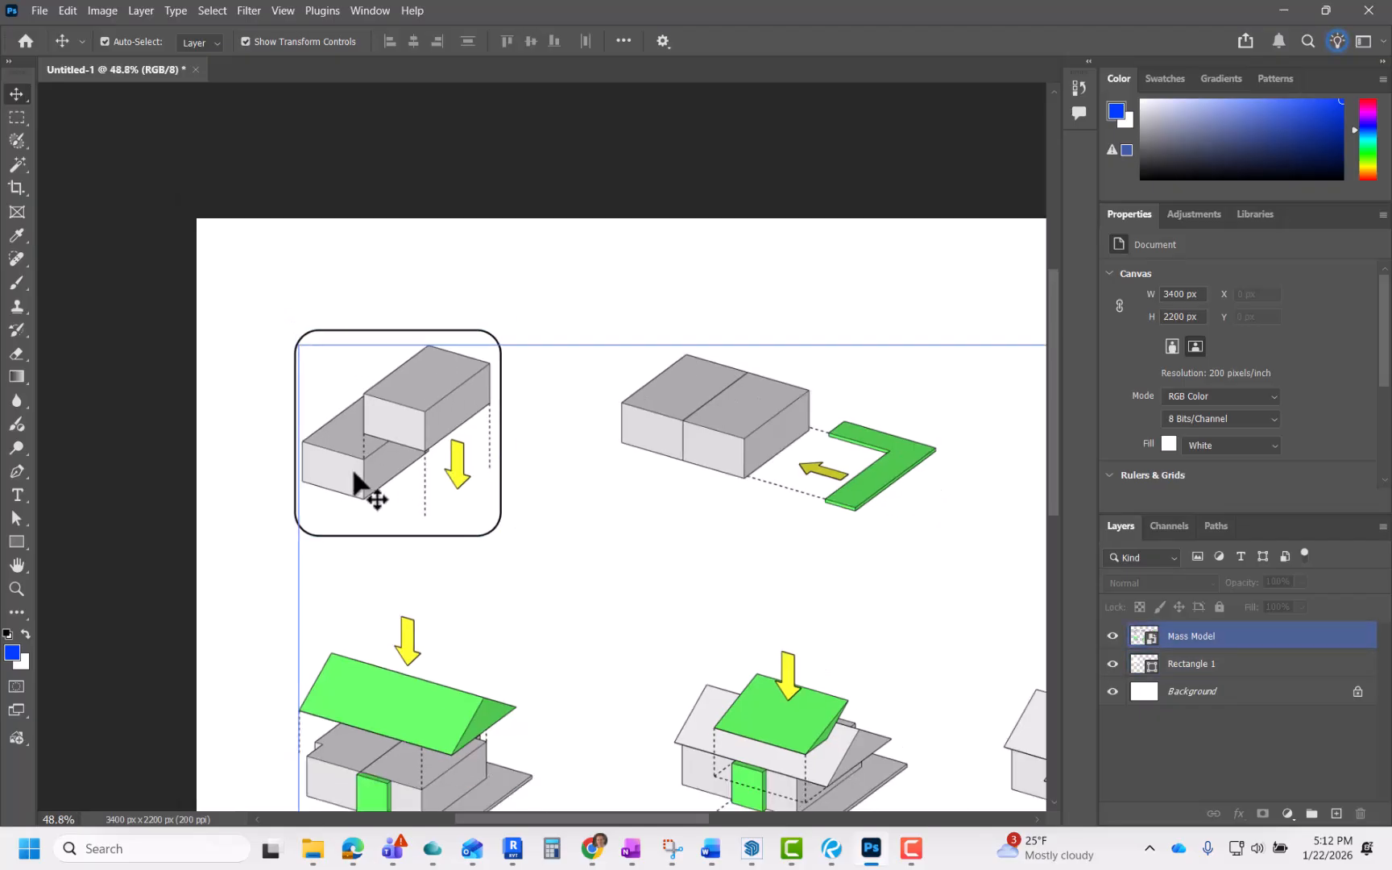
{"action": "left_click", "coordinate": [987, 488]}
{"action": "scroll", "coordinate": [373, 689], "scroll_direction": "down", "scroll_amount": 1}
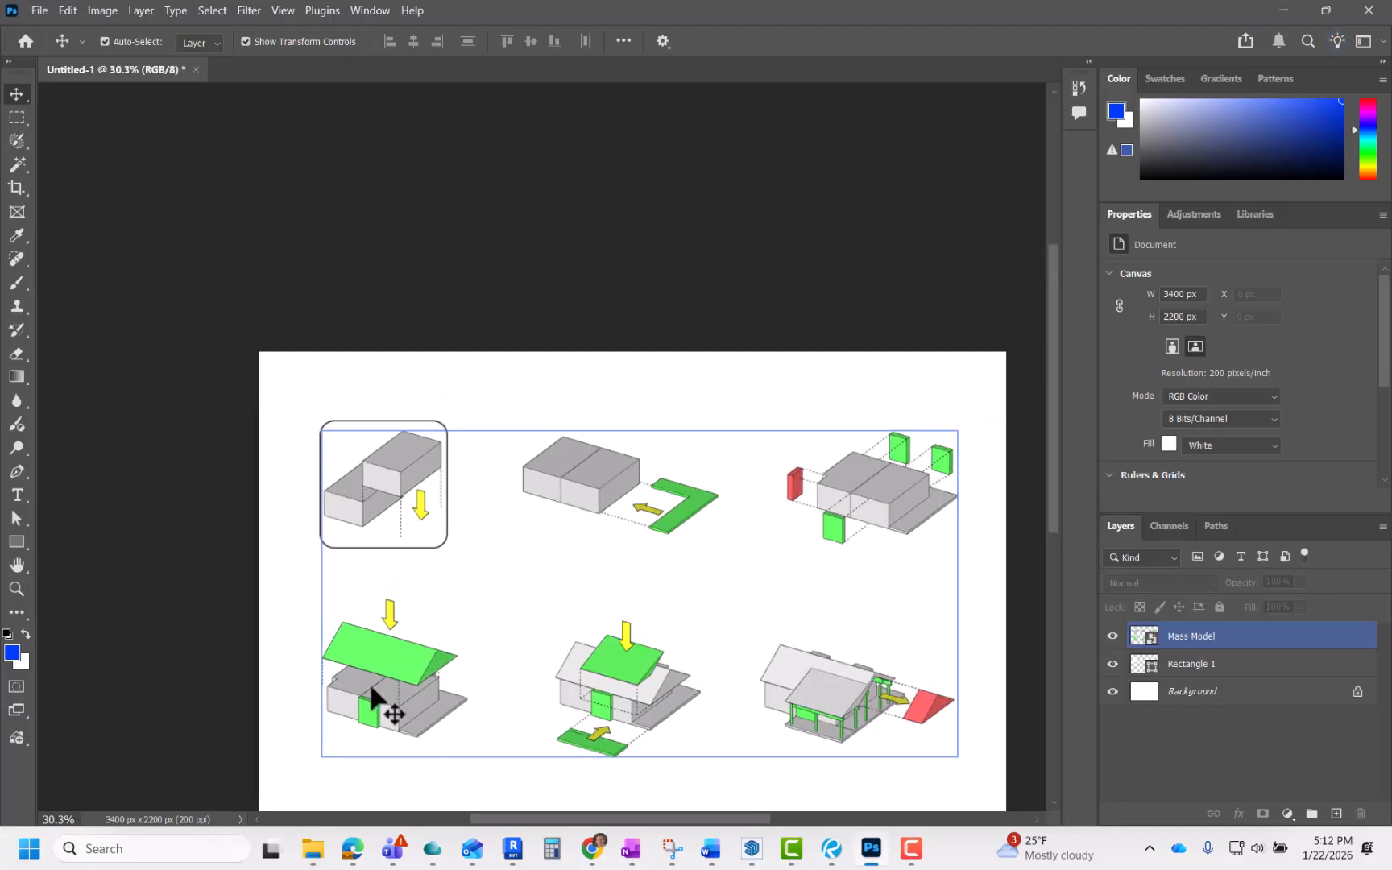
{"action": "scroll", "coordinate": [376, 605], "scroll_direction": "up", "scroll_amount": 2}
Step: Duplicate the rounded frame and move the copy over the second massing diagram
{"action": "left_click", "coordinate": [375, 519]}
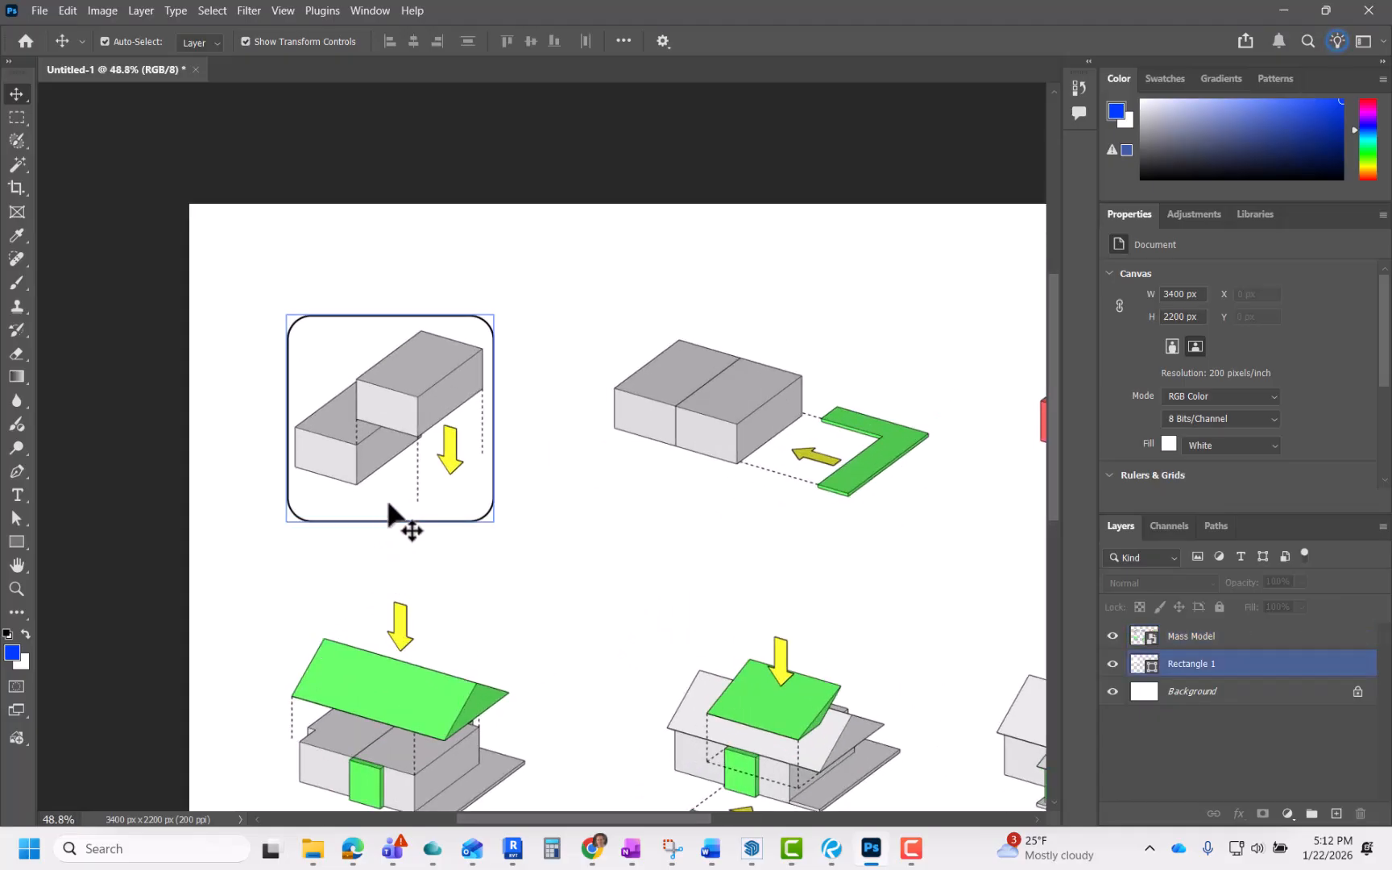
{"action": "left_click", "coordinate": [380, 520]}
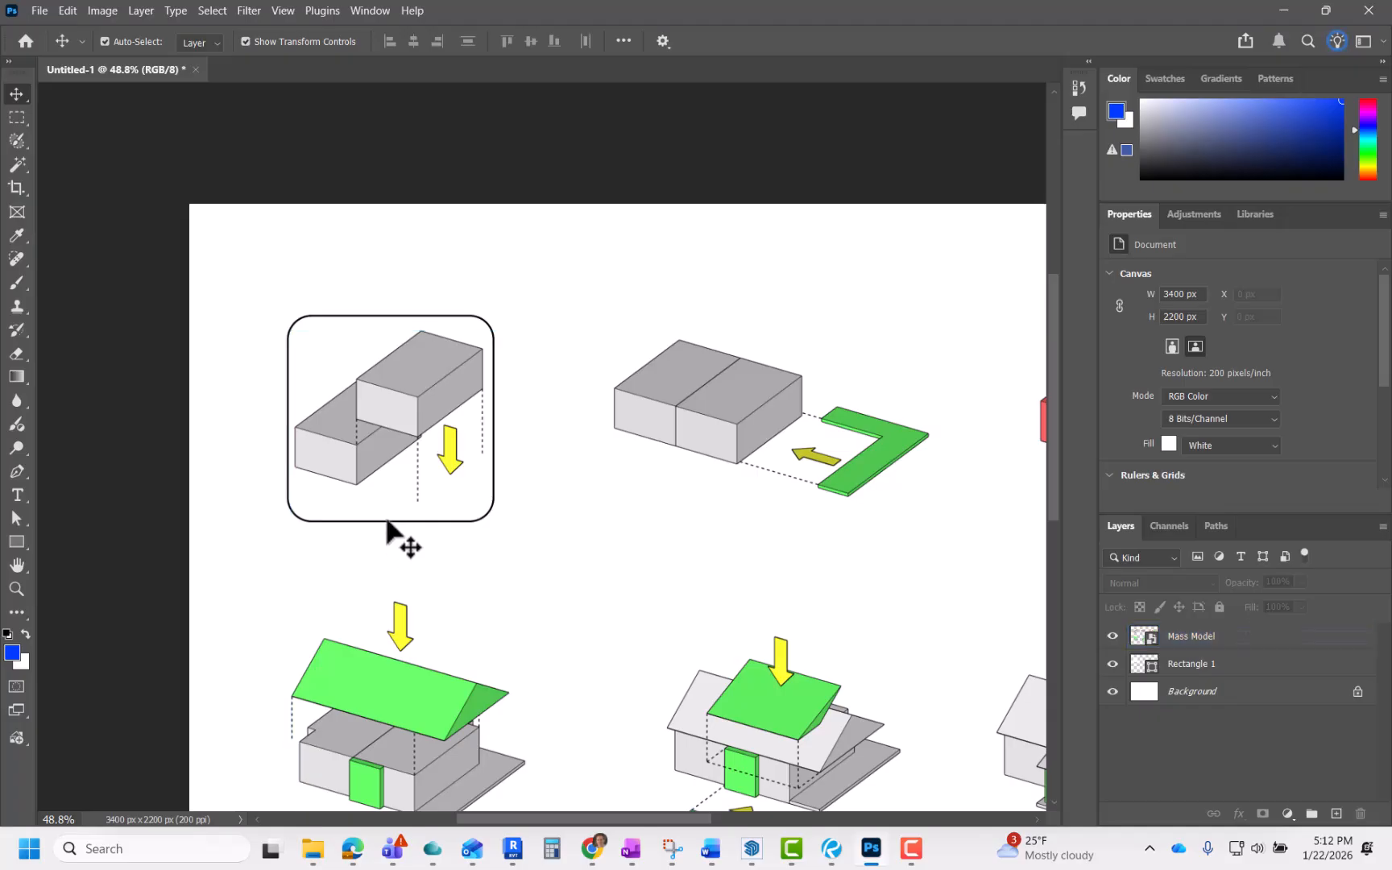
{"action": "left_click", "coordinate": [387, 521]}
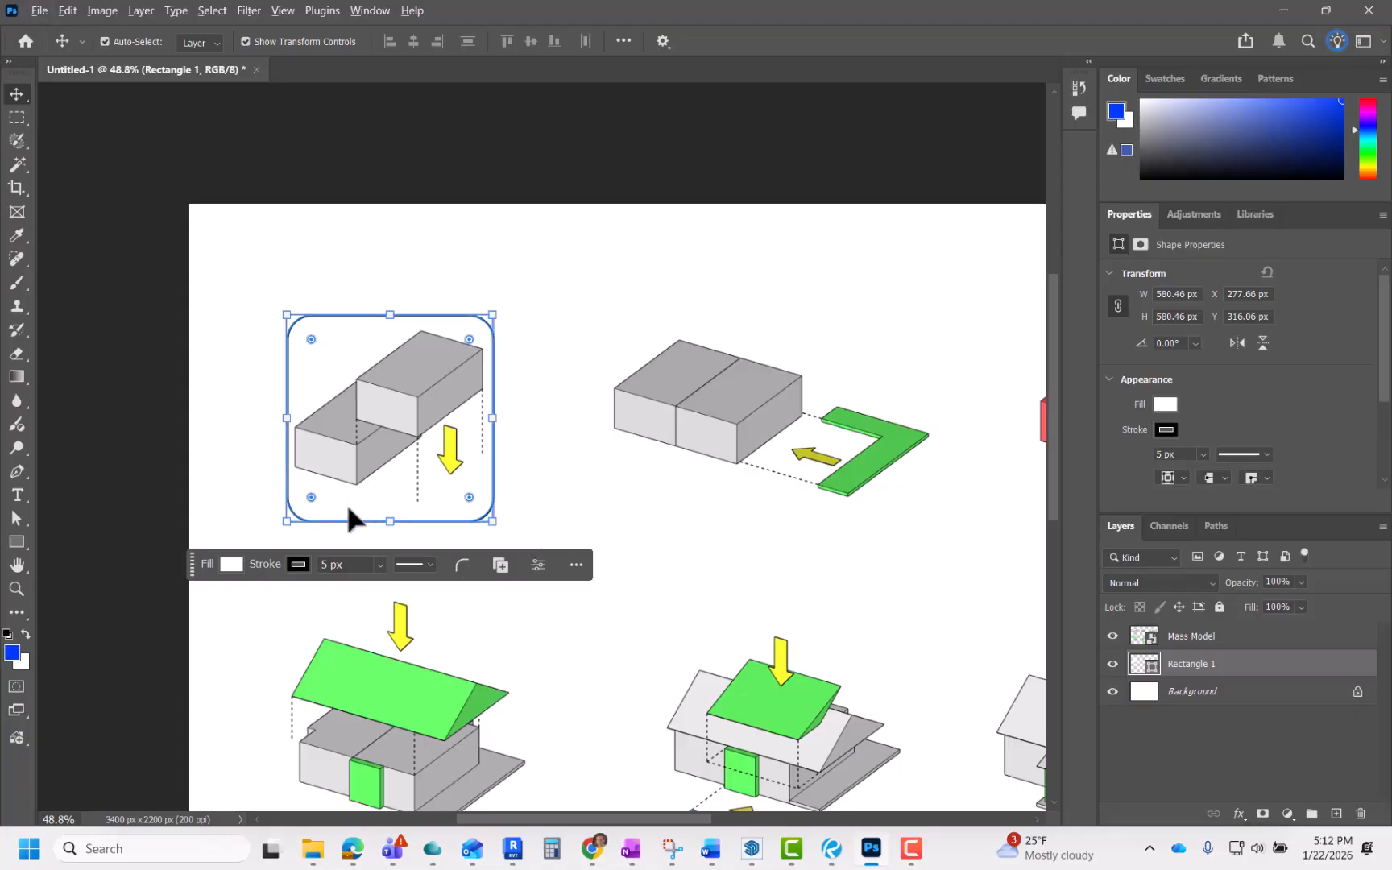
{"action": "left_click", "coordinate": [352, 520]}
{"action": "left_click_drag", "start_coordinate": [351, 510], "coordinate": [725, 518]}
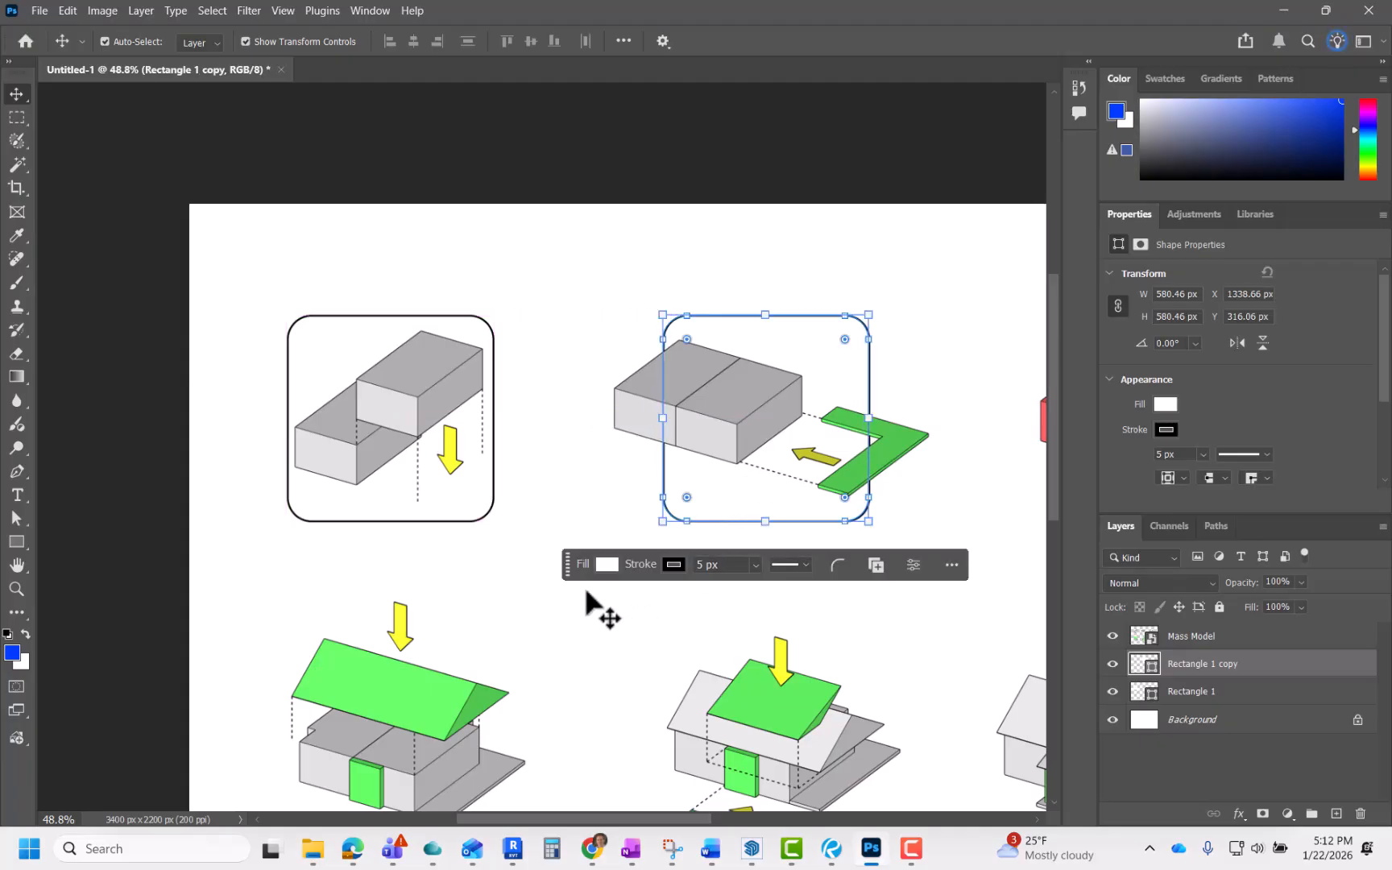
Step: Paste another copy of the frame and place it around the third massing diagram
{"action": "left_click", "coordinate": [565, 609]}
{"action": "scroll", "coordinate": [405, 547], "scroll_direction": "down", "scroll_amount": 3}
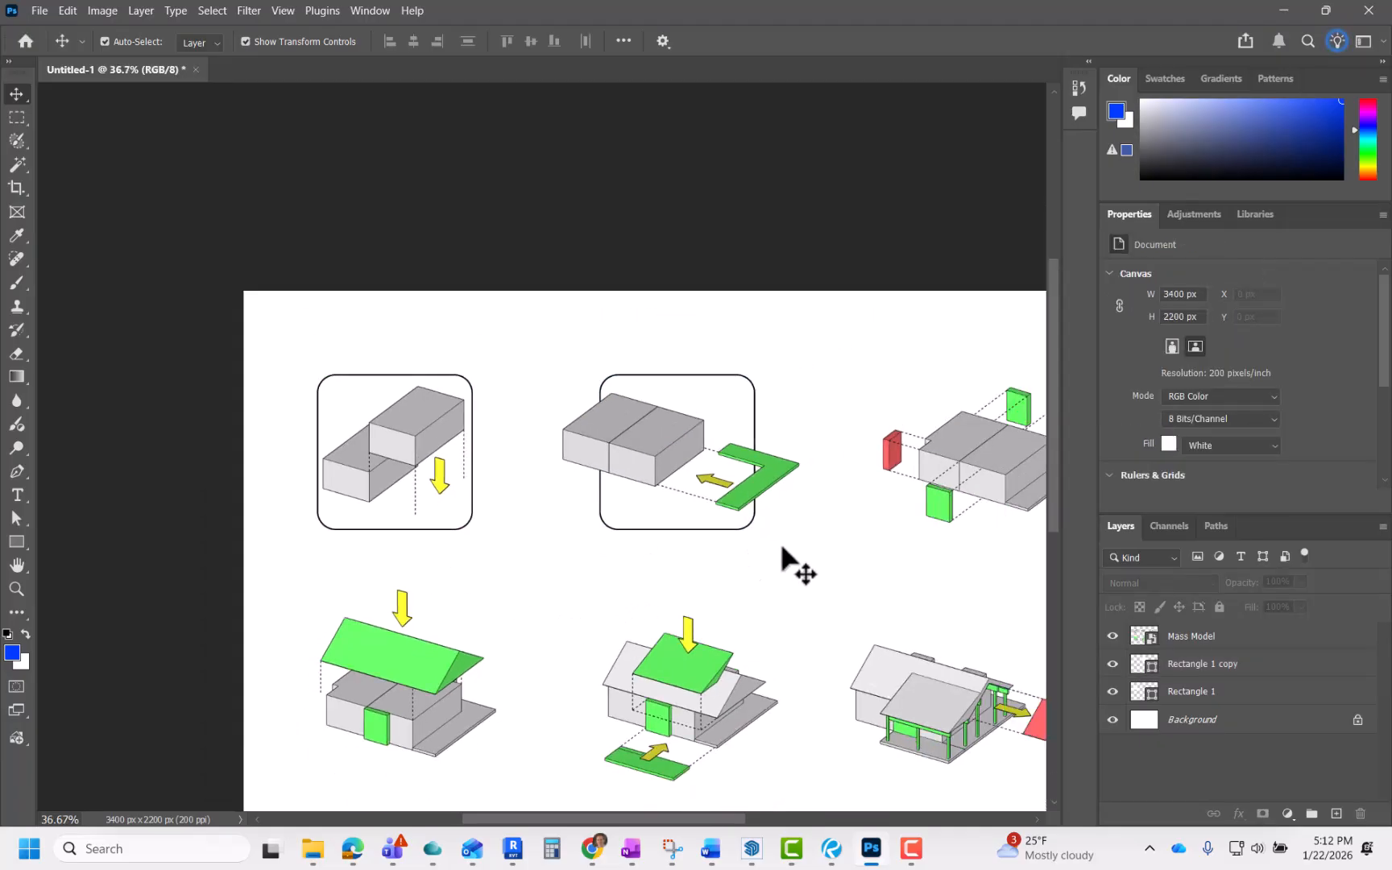
{"action": "scroll", "coordinate": [695, 548], "scroll_direction": "up", "scroll_amount": 3}
{"action": "left_click", "coordinate": [679, 523]}
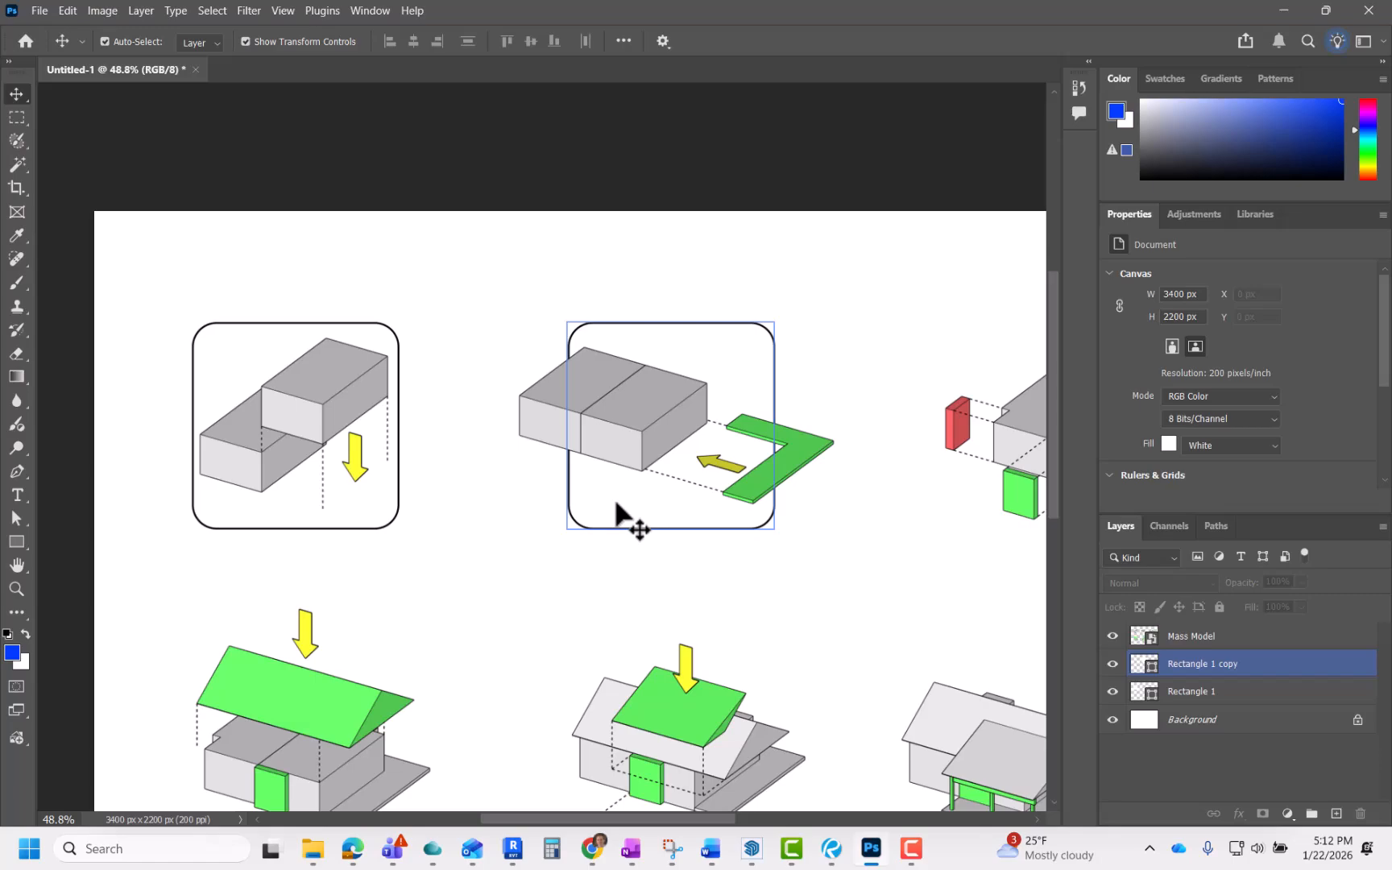
{"action": "left_click", "coordinate": [625, 534]}
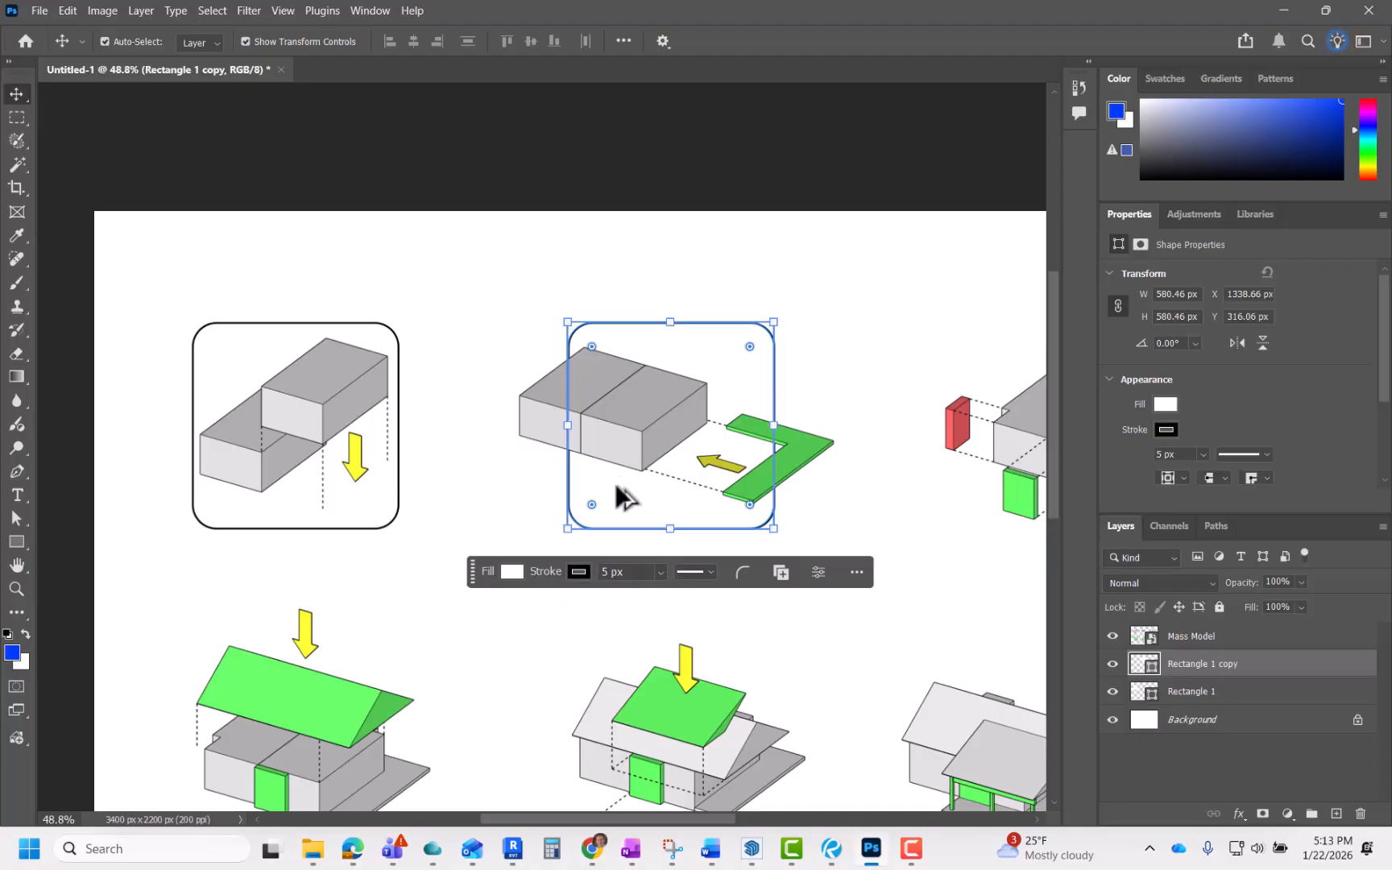
{"action": "scroll", "coordinate": [477, 525], "scroll_direction": "down", "scroll_amount": 2}
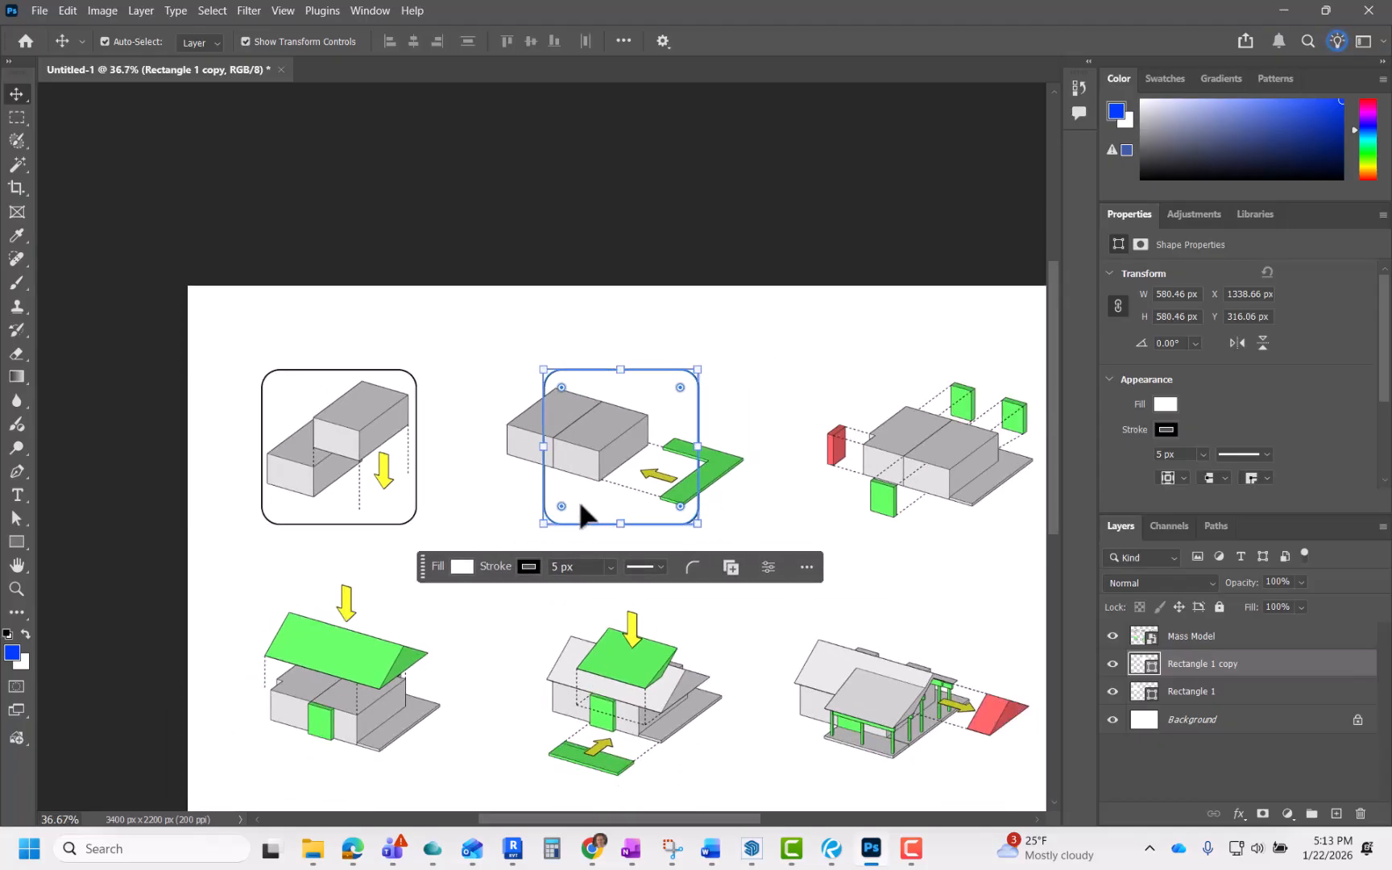
{"action": "key", "text": "ctrl"}
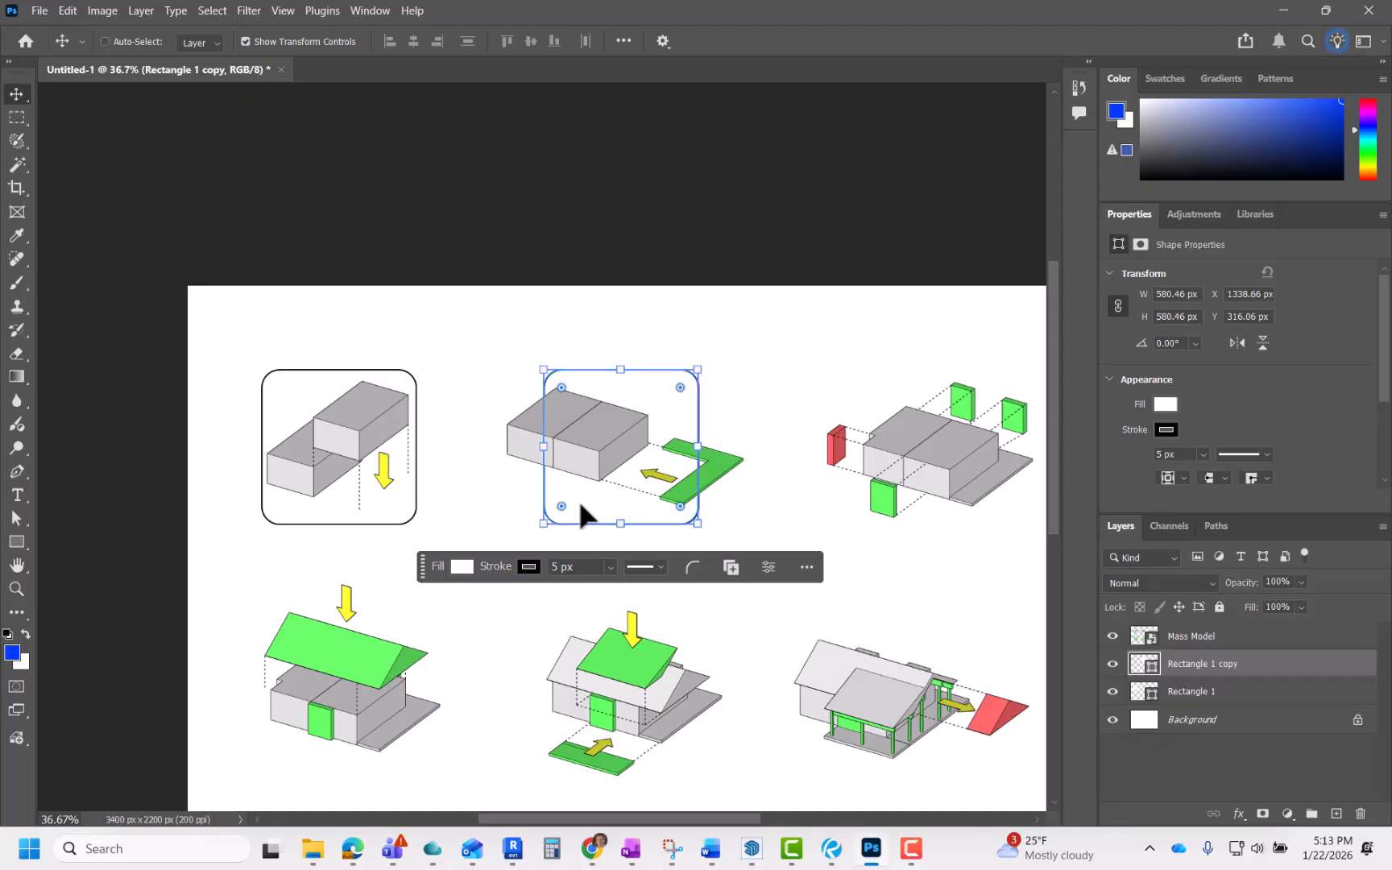
{"action": "key", "text": "ctrl+v"}
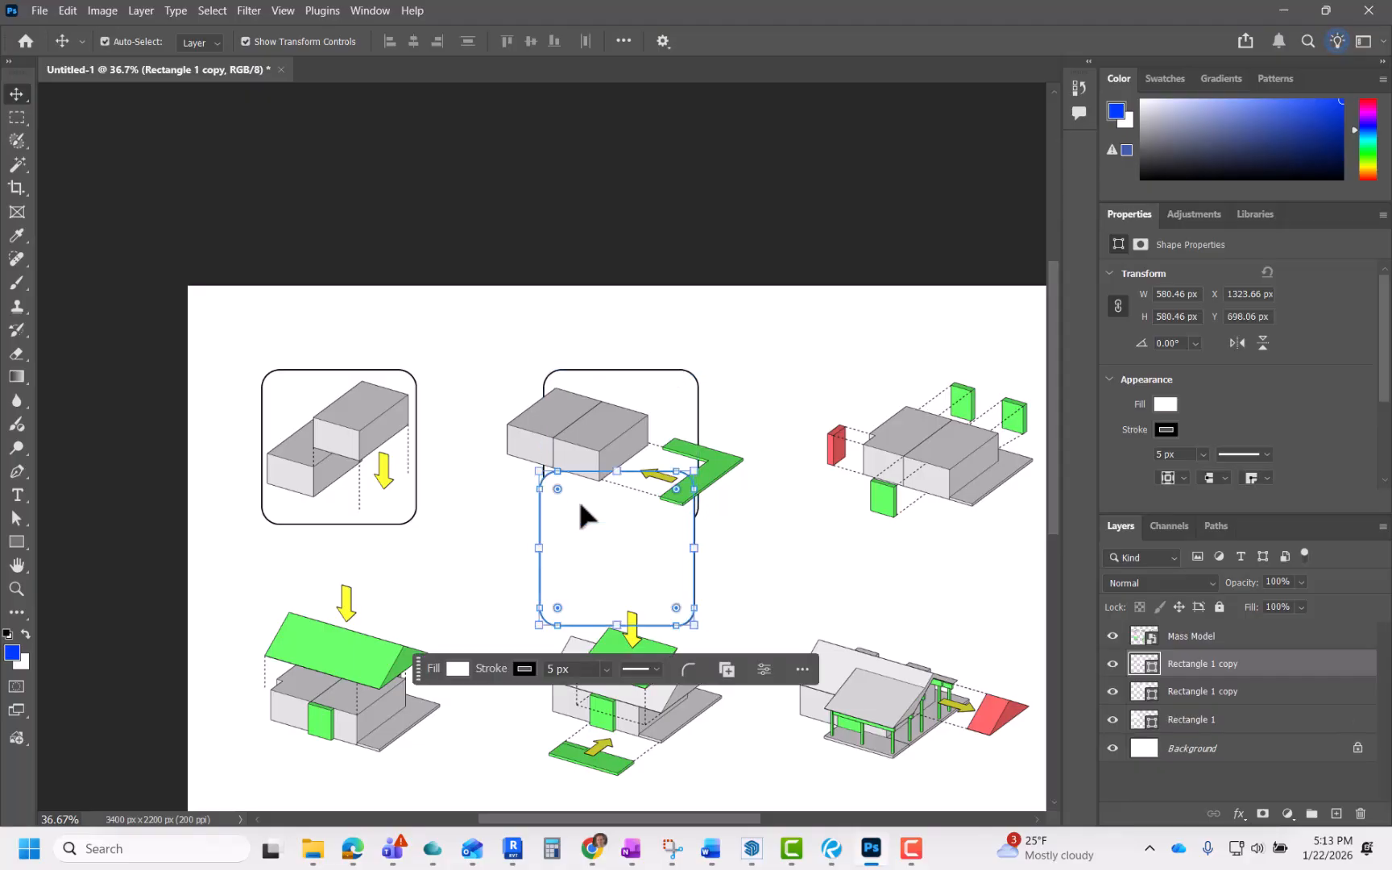
{"action": "left_click_drag", "start_coordinate": [598, 602], "coordinate": [945, 514]}
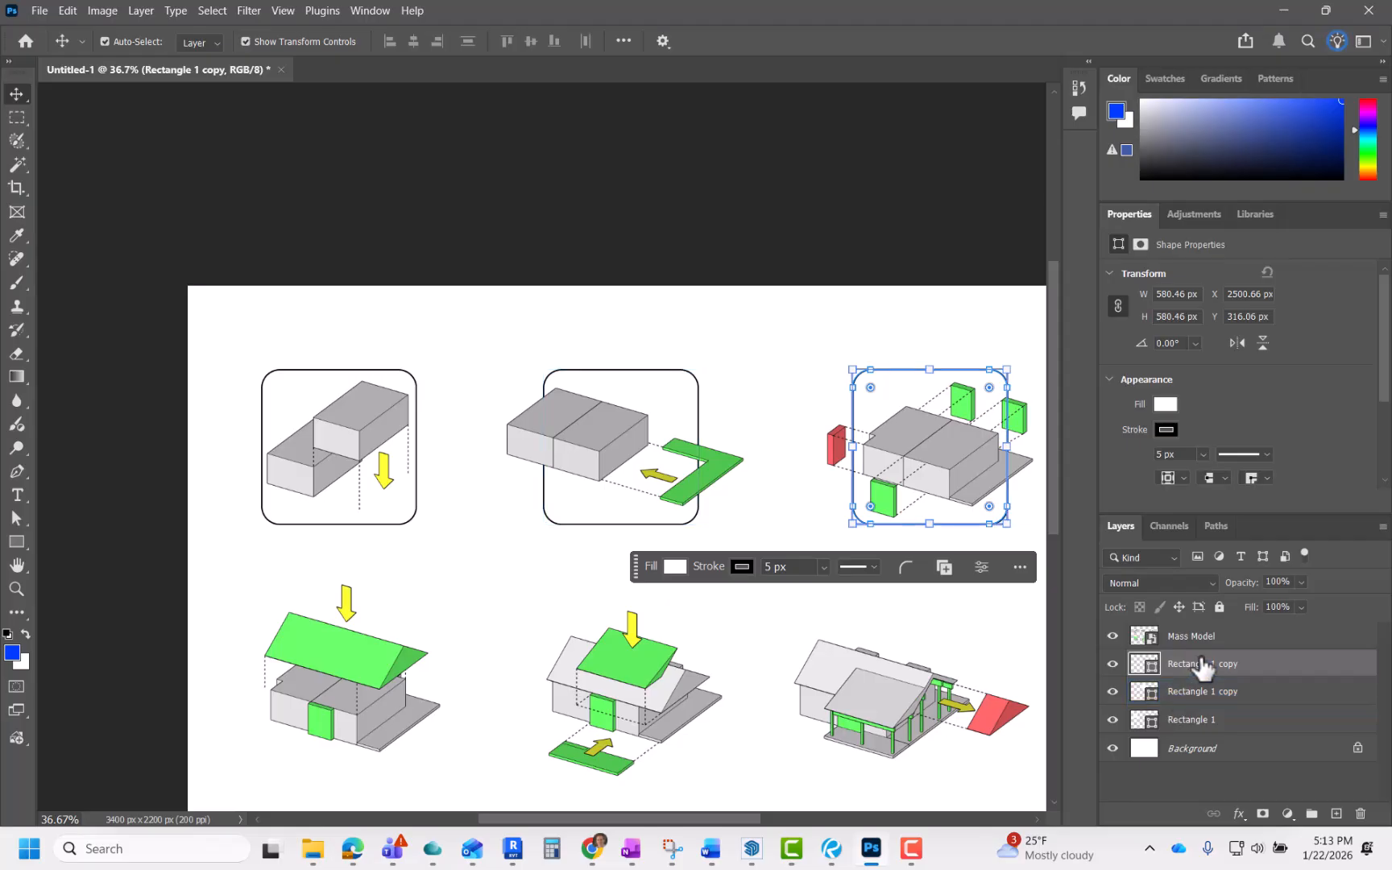
Step: Duplicate a frame and position the copy around the first diagram of the second row
{"action": "left_click", "coordinate": [449, 330]}
{"action": "scroll", "coordinate": [482, 335], "scroll_direction": "down", "scroll_amount": 2}
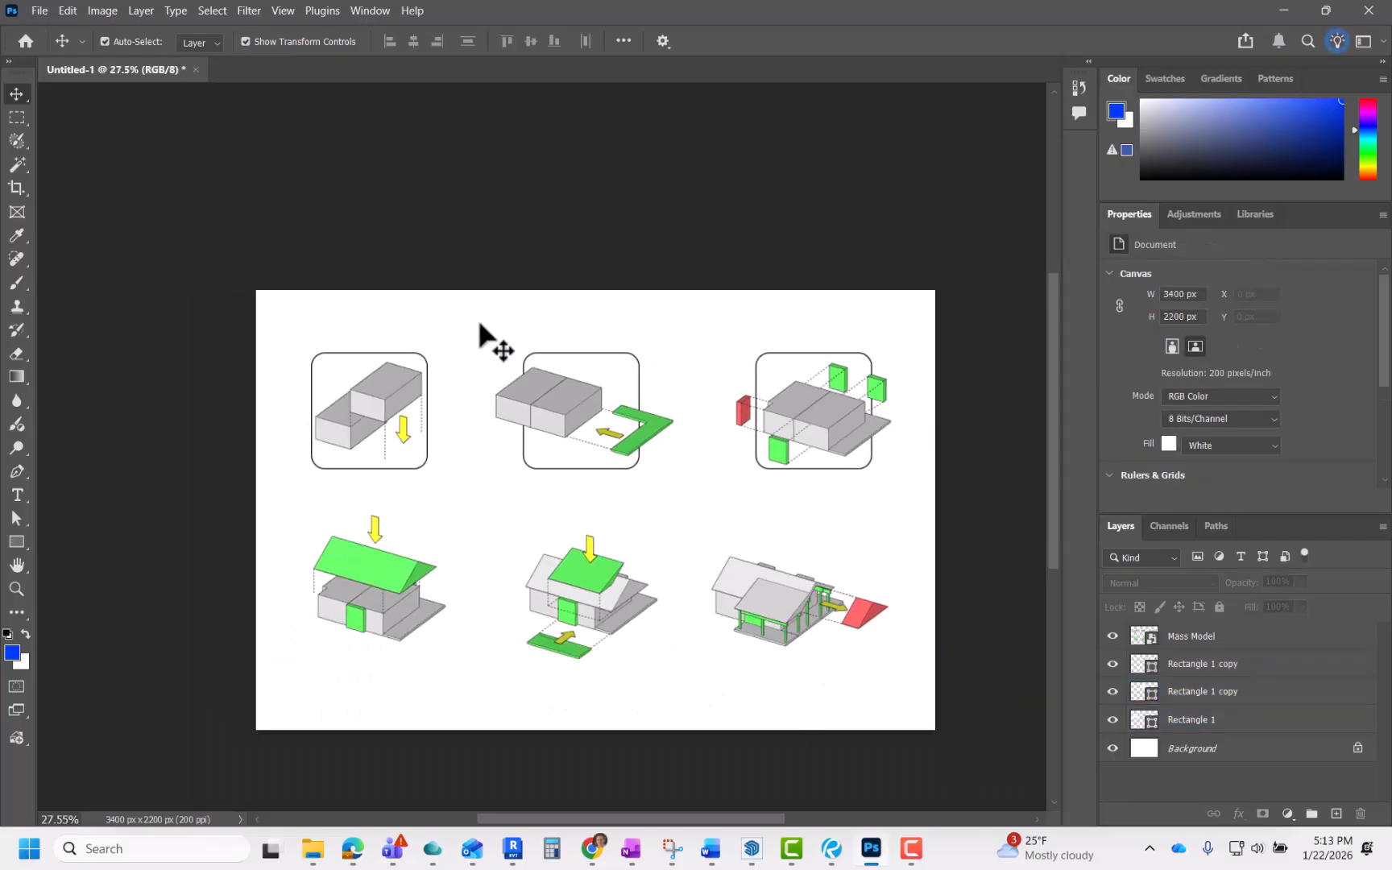
{"action": "scroll", "coordinate": [569, 472], "scroll_direction": "up", "scroll_amount": 4}
{"action": "scroll", "coordinate": [561, 471], "scroll_direction": "down", "scroll_amount": 1}
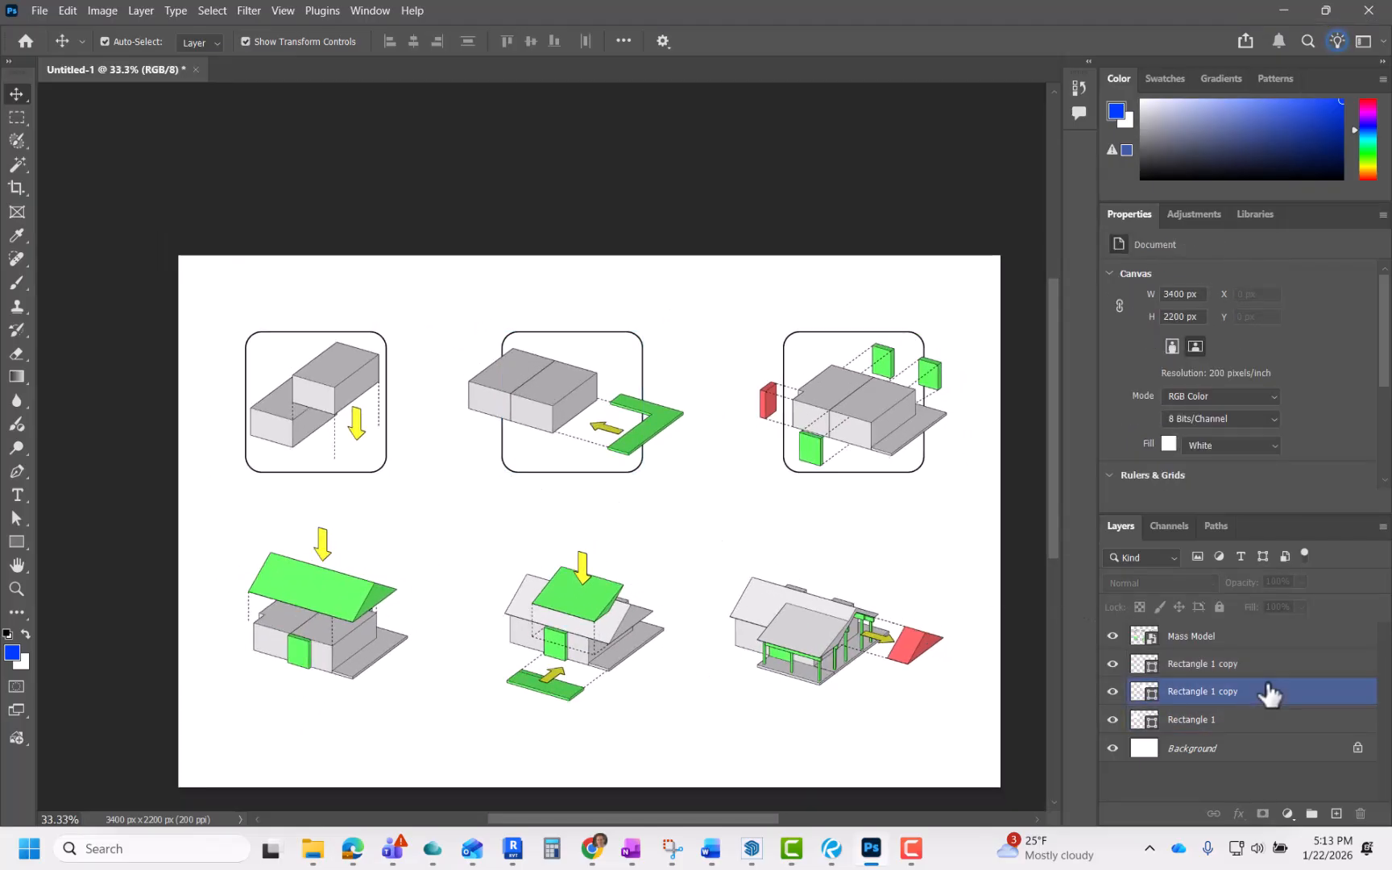
{"action": "left_click", "coordinate": [689, 491]}
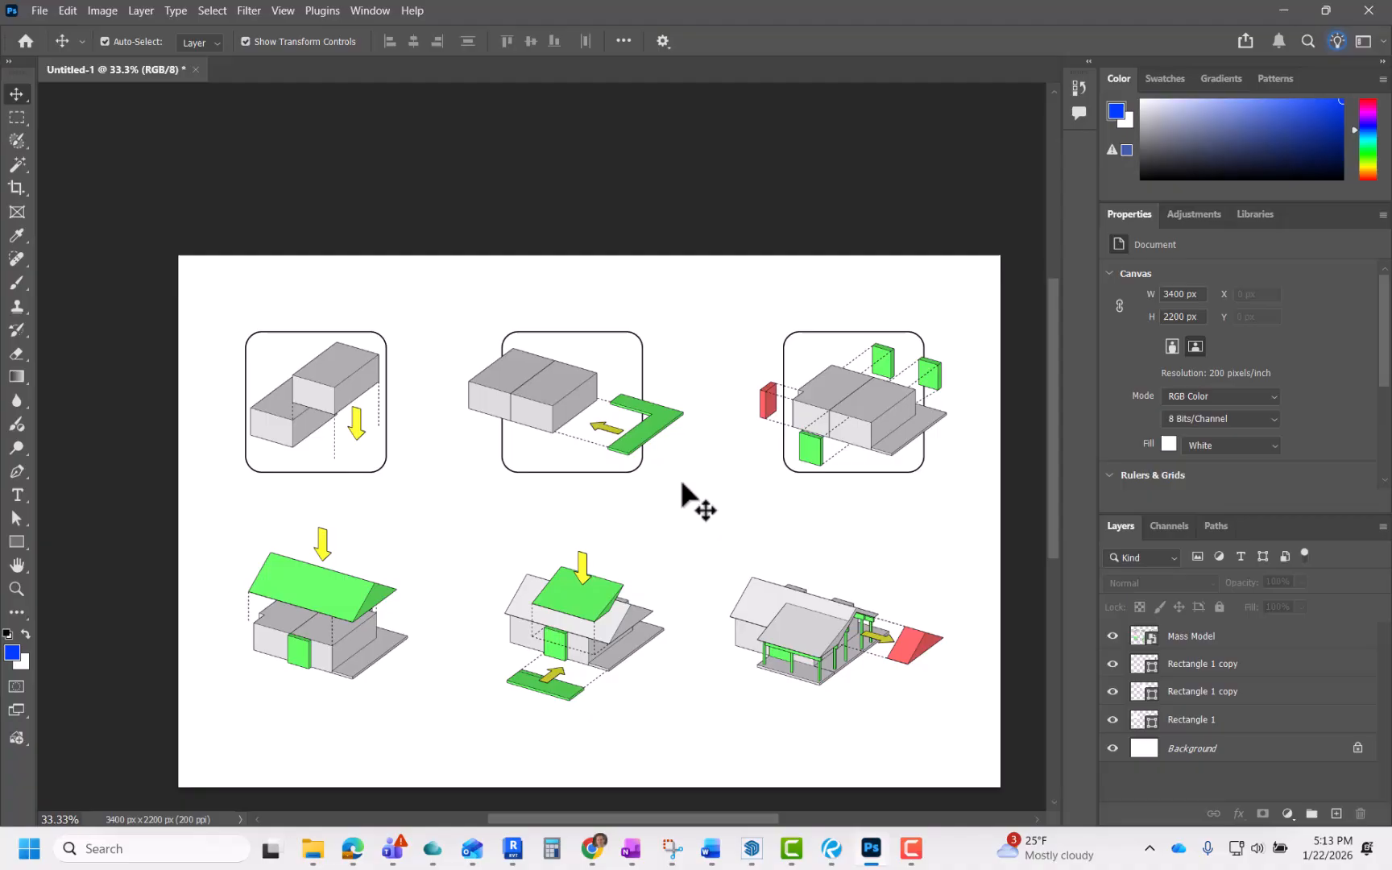
{"action": "left_click", "coordinate": [849, 470]}
{"action": "left_click_drag", "start_coordinate": [854, 477], "coordinate": [591, 597]}
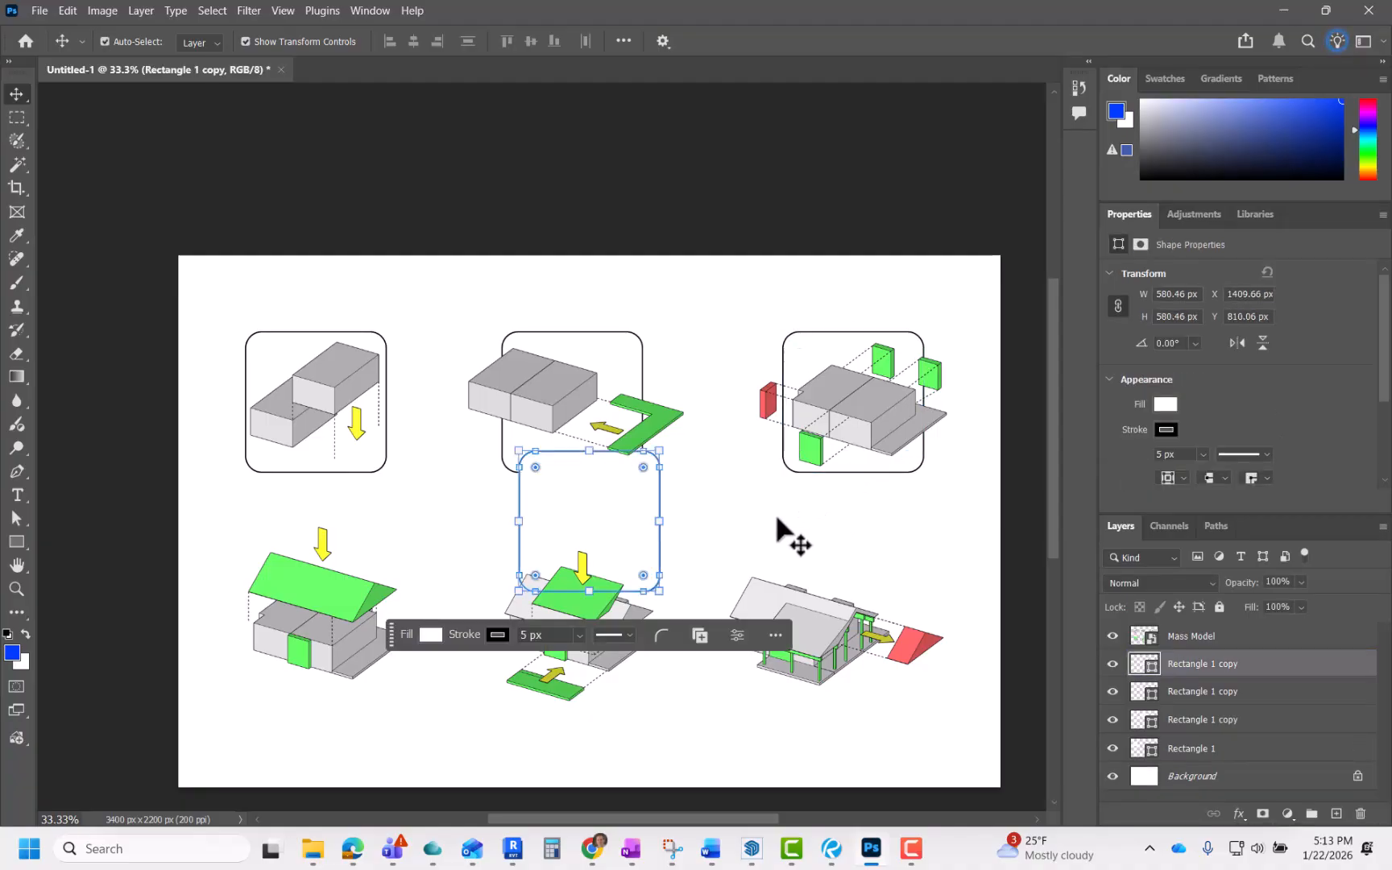
{"action": "left_click_drag", "start_coordinate": [621, 534], "coordinate": [352, 625]}
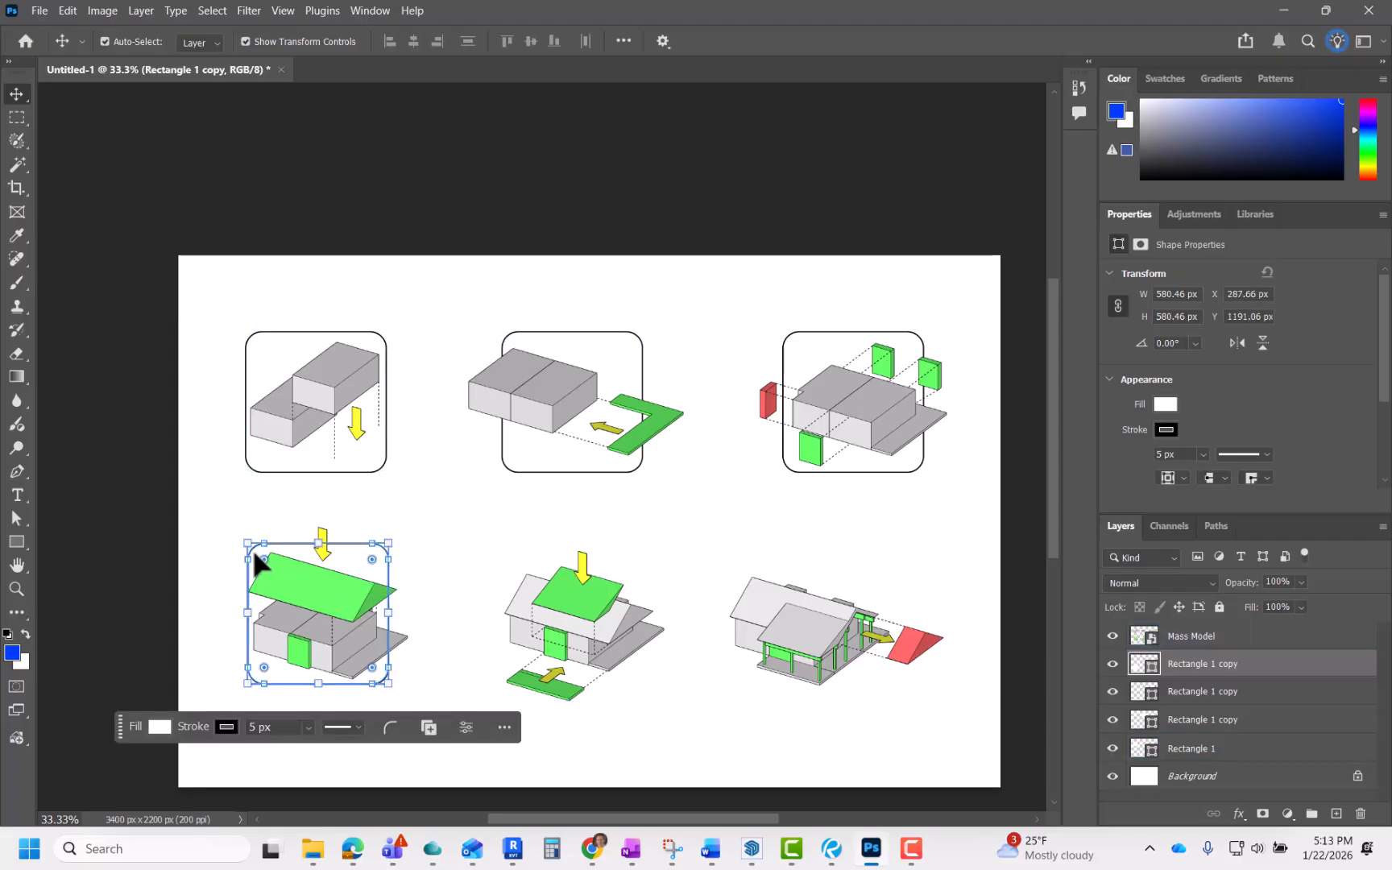
{"action": "left_click_drag", "start_coordinate": [345, 564], "coordinate": [338, 556]}
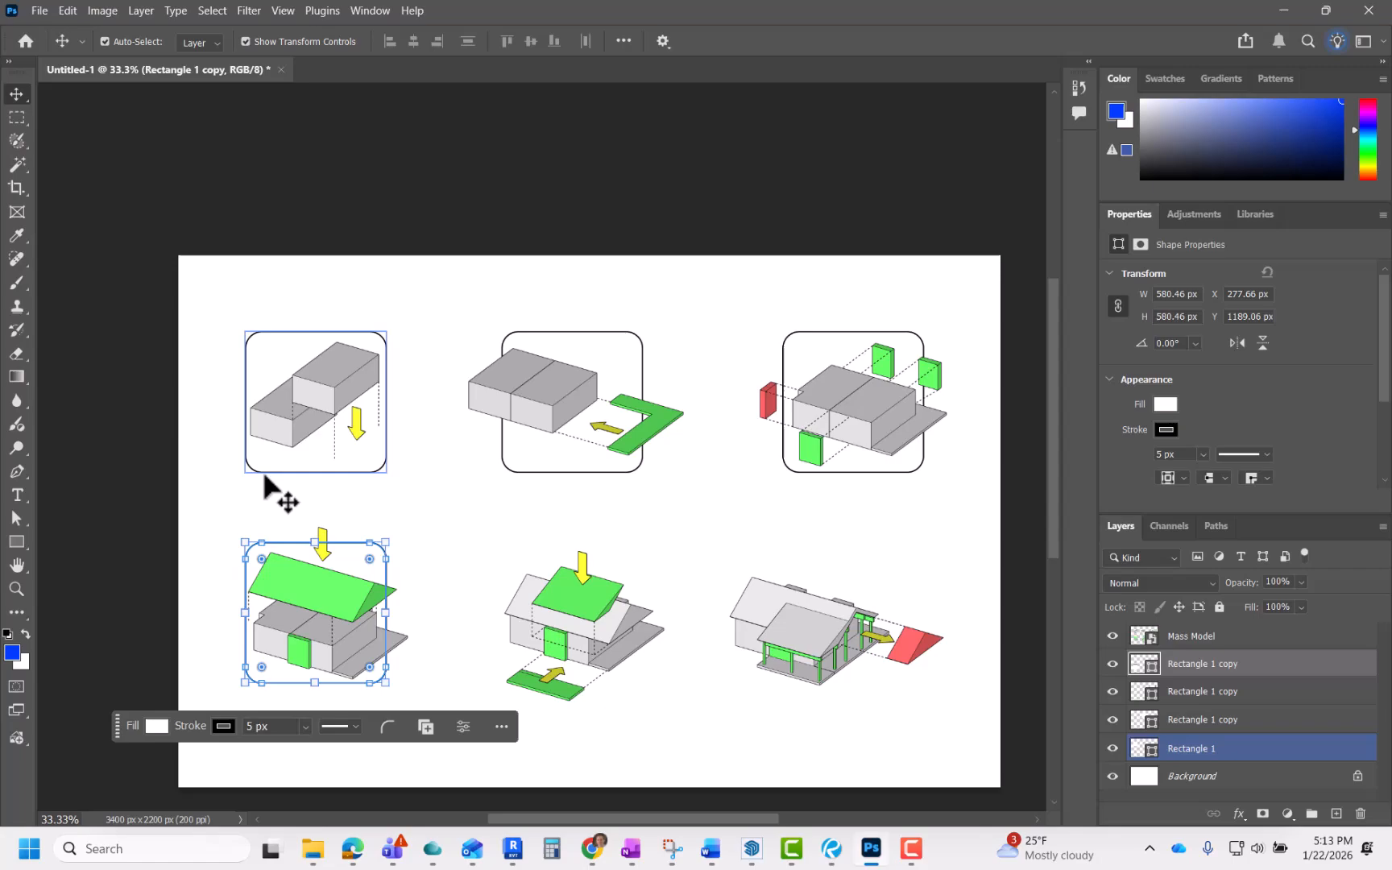
{"action": "left_click", "coordinate": [454, 553]}
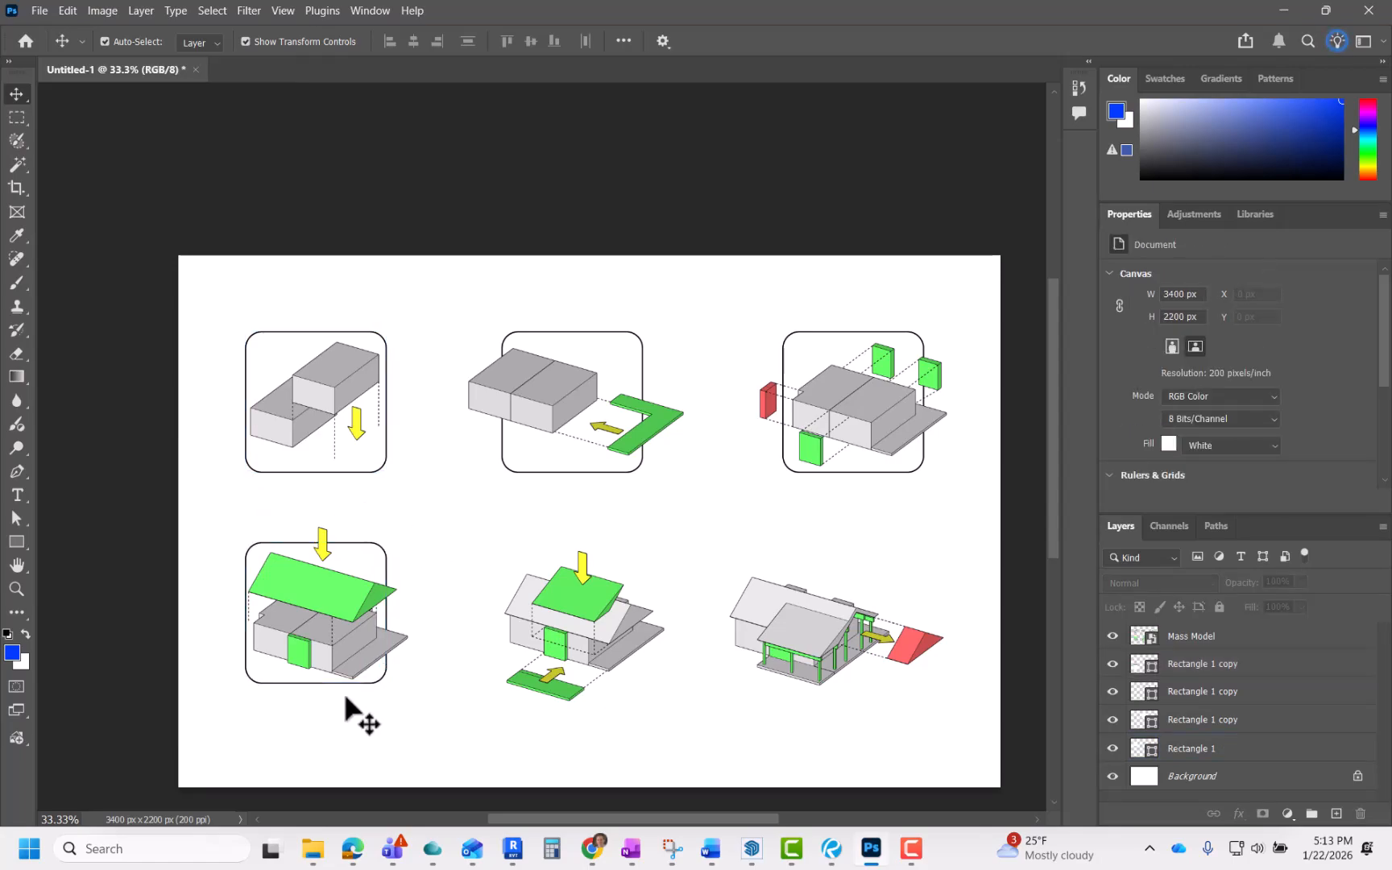
{"action": "key", "text": "ctrl"}
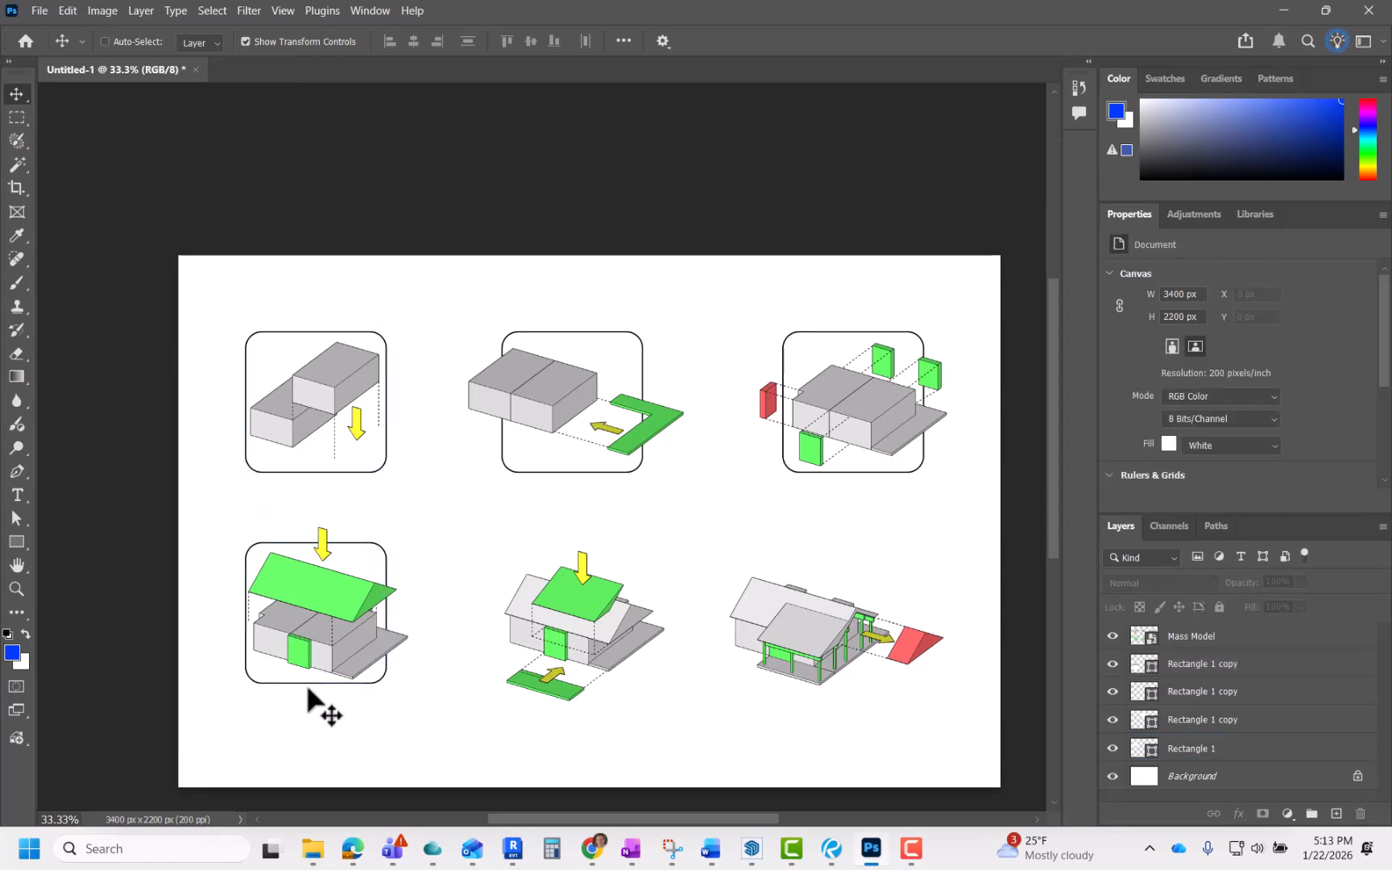
{"action": "key", "text": "ctrl+v"}
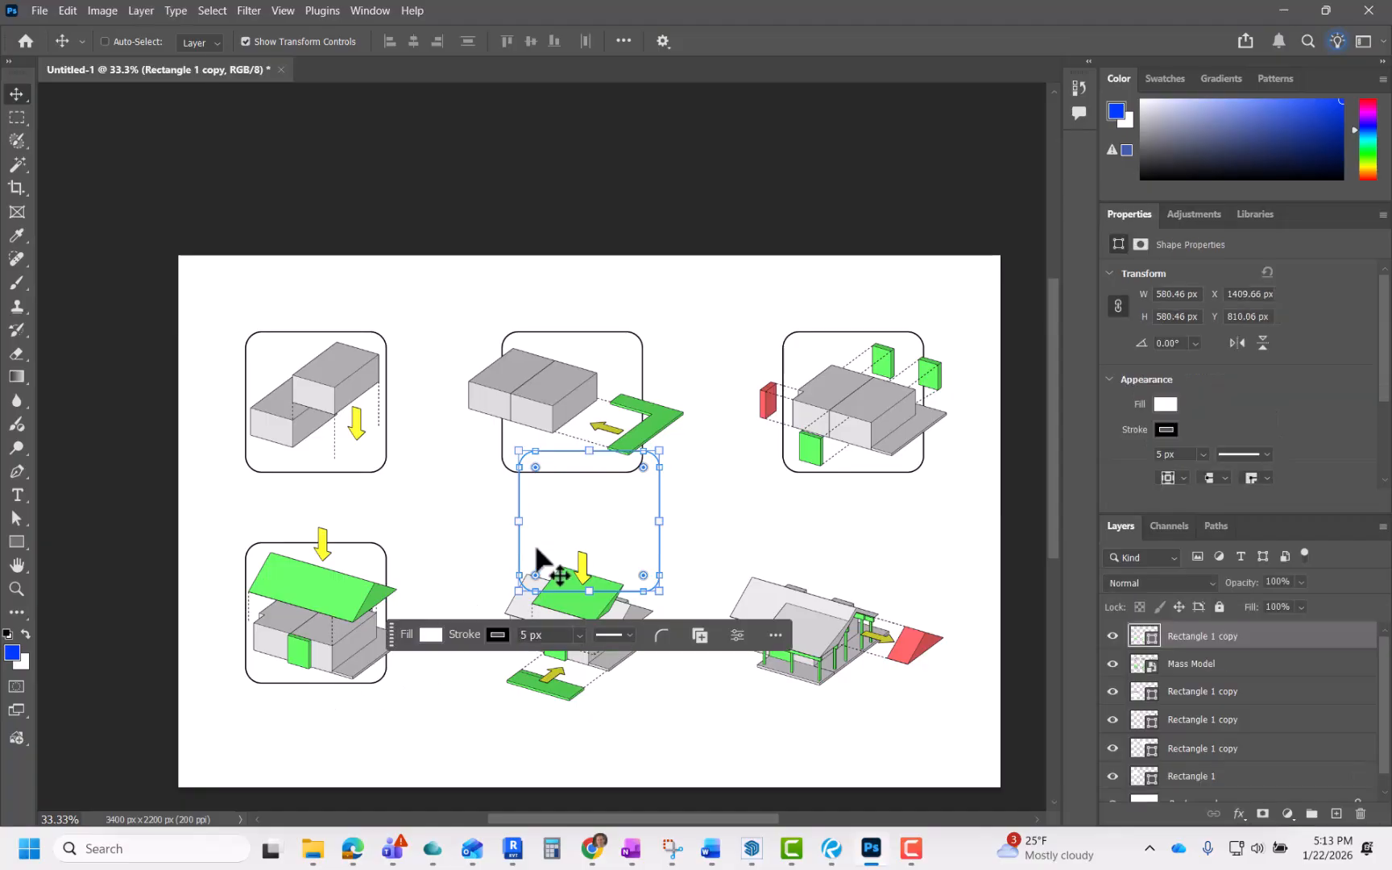
{"action": "left_click_drag", "start_coordinate": [595, 513], "coordinate": [573, 608]}
{"action": "key", "text": "ctrl+z"}
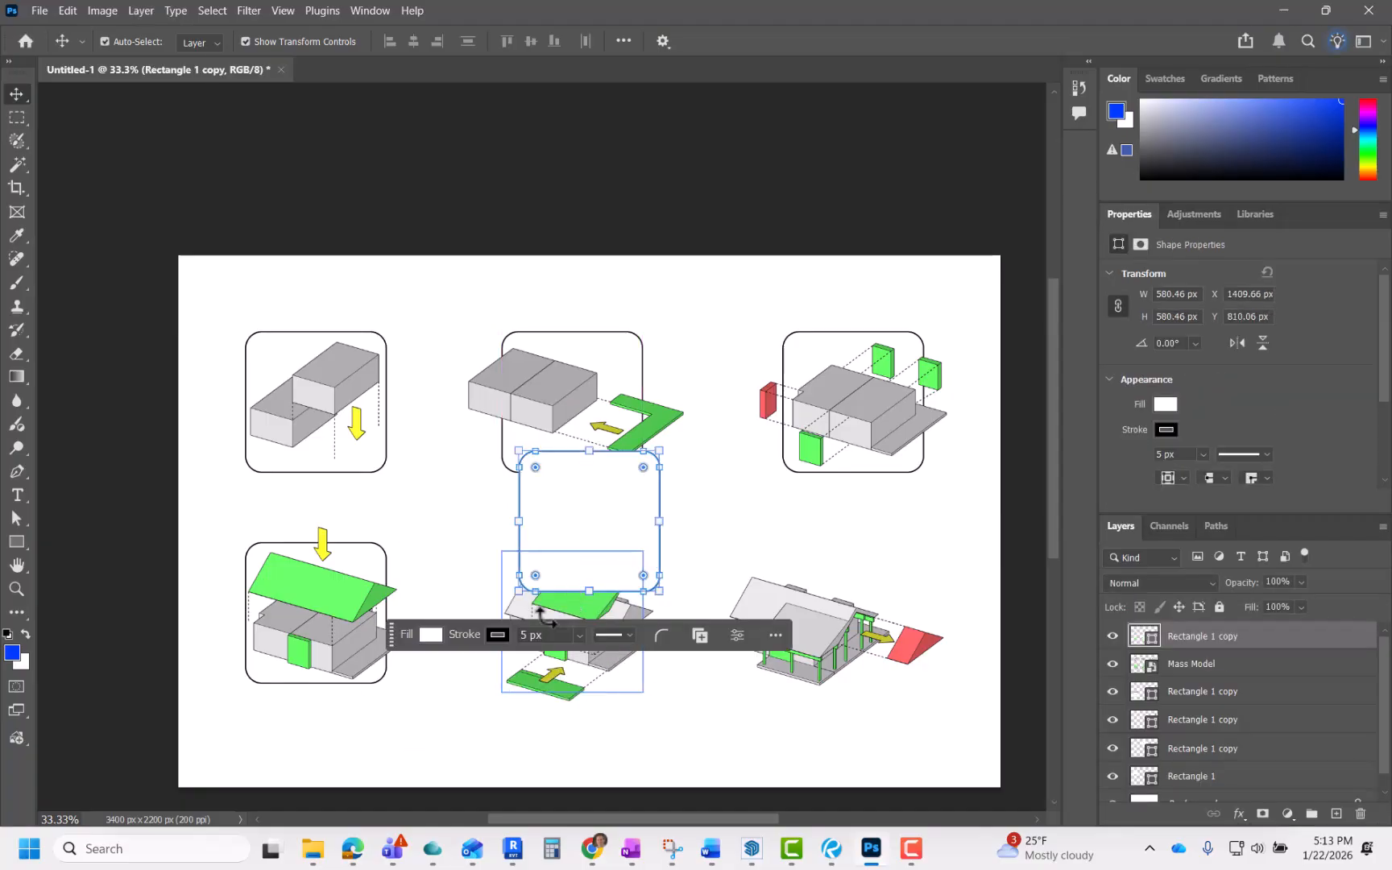
{"action": "key", "text": "ctrl+z"}
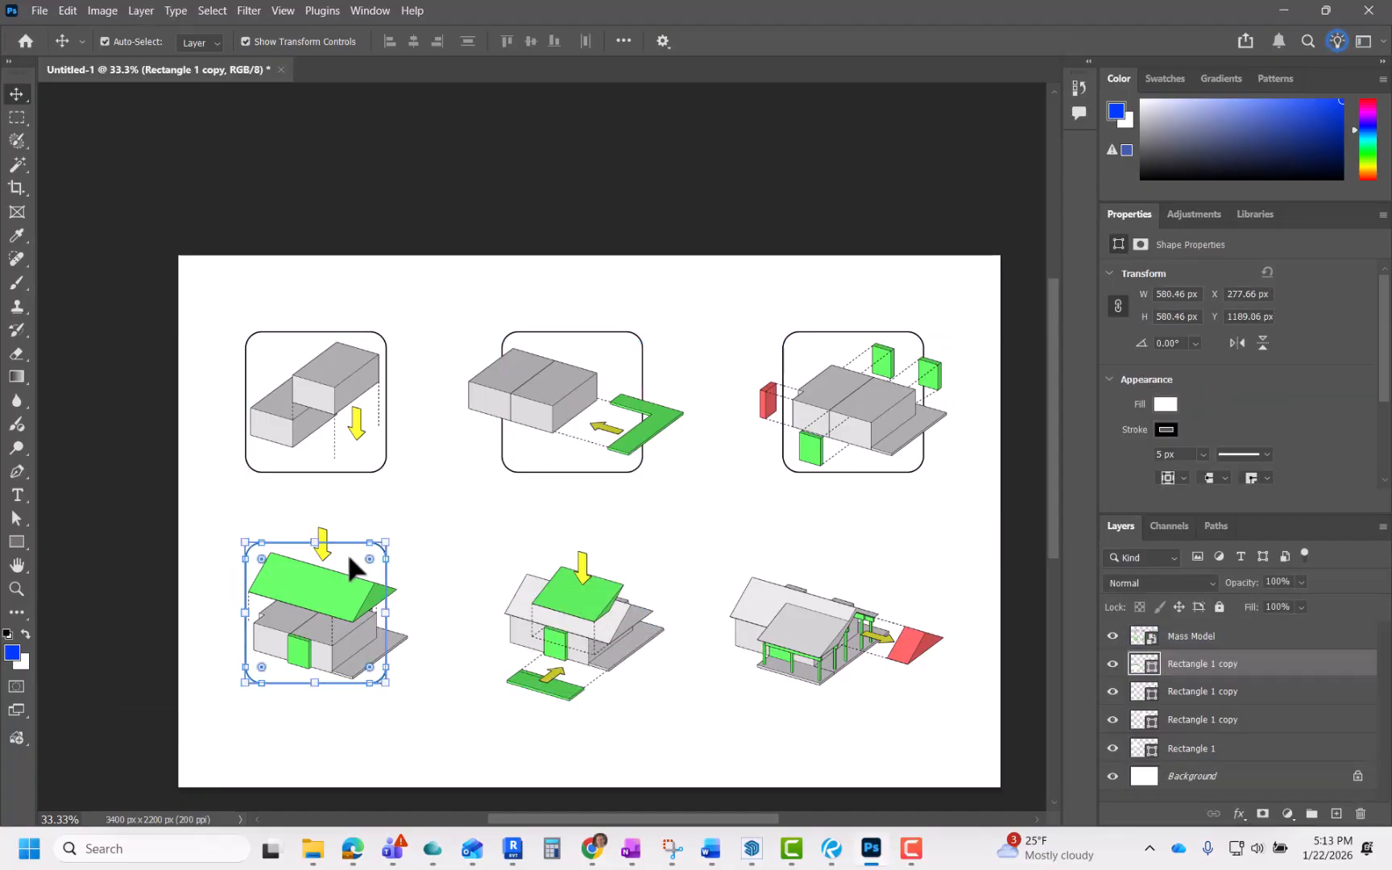
Step: Paste copies of the rounded frame around the second and third diagrams of the second row
{"action": "key", "text": "ctrl+c"}
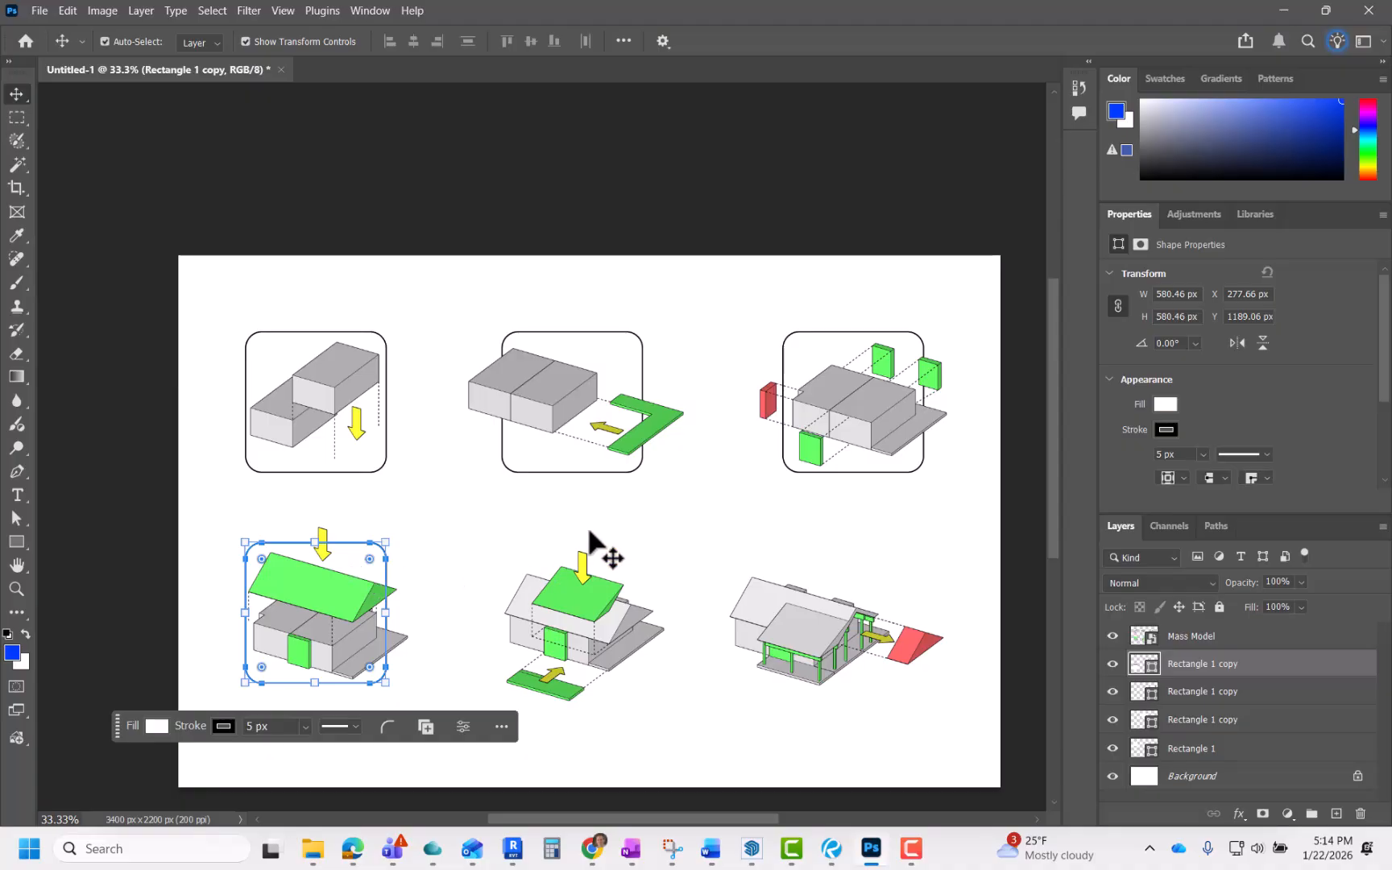
{"action": "left_click", "coordinate": [596, 527]}
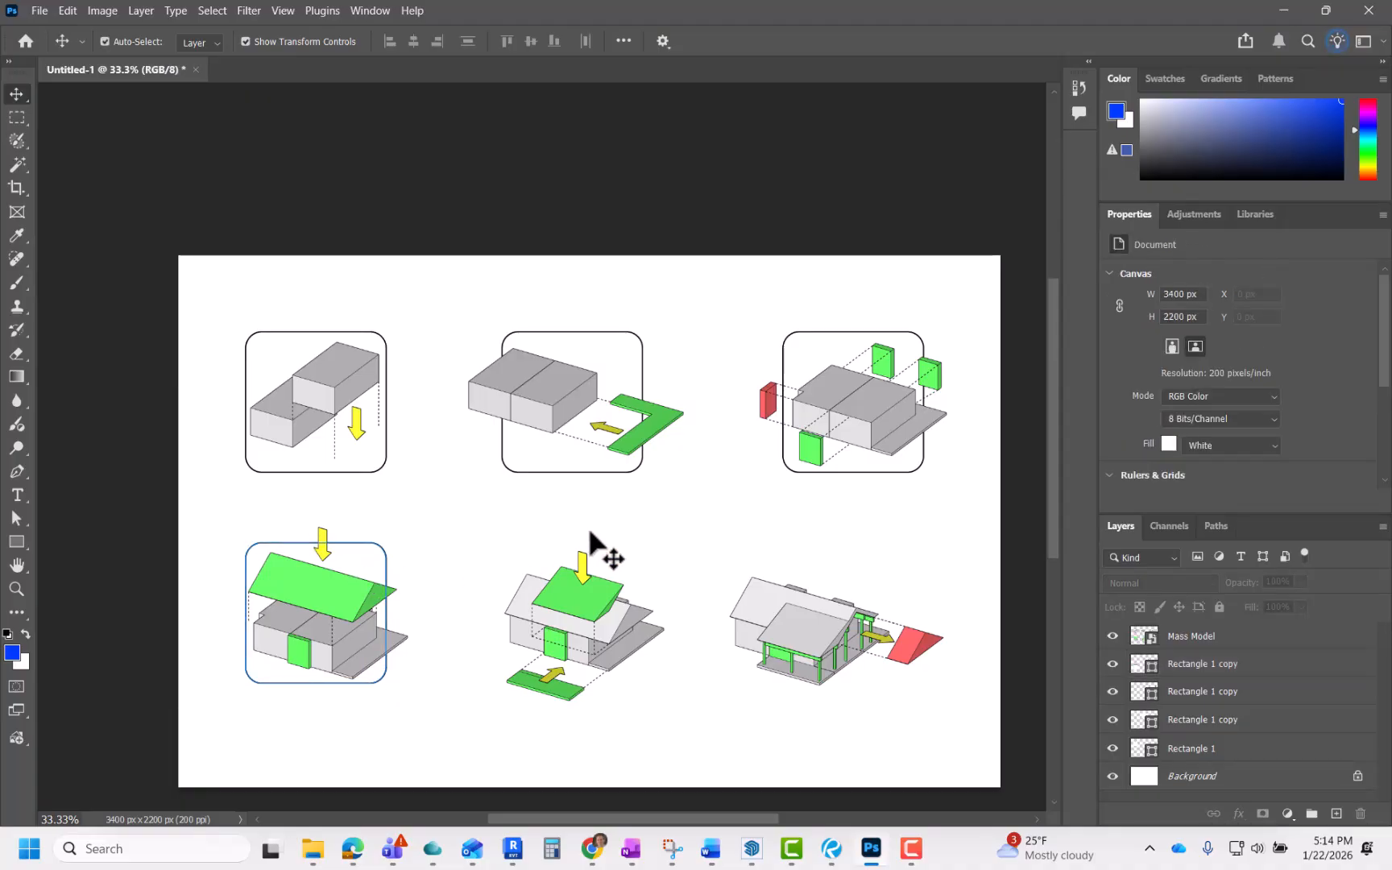
{"action": "left_click", "coordinate": [370, 576], "text": "ctrl"}
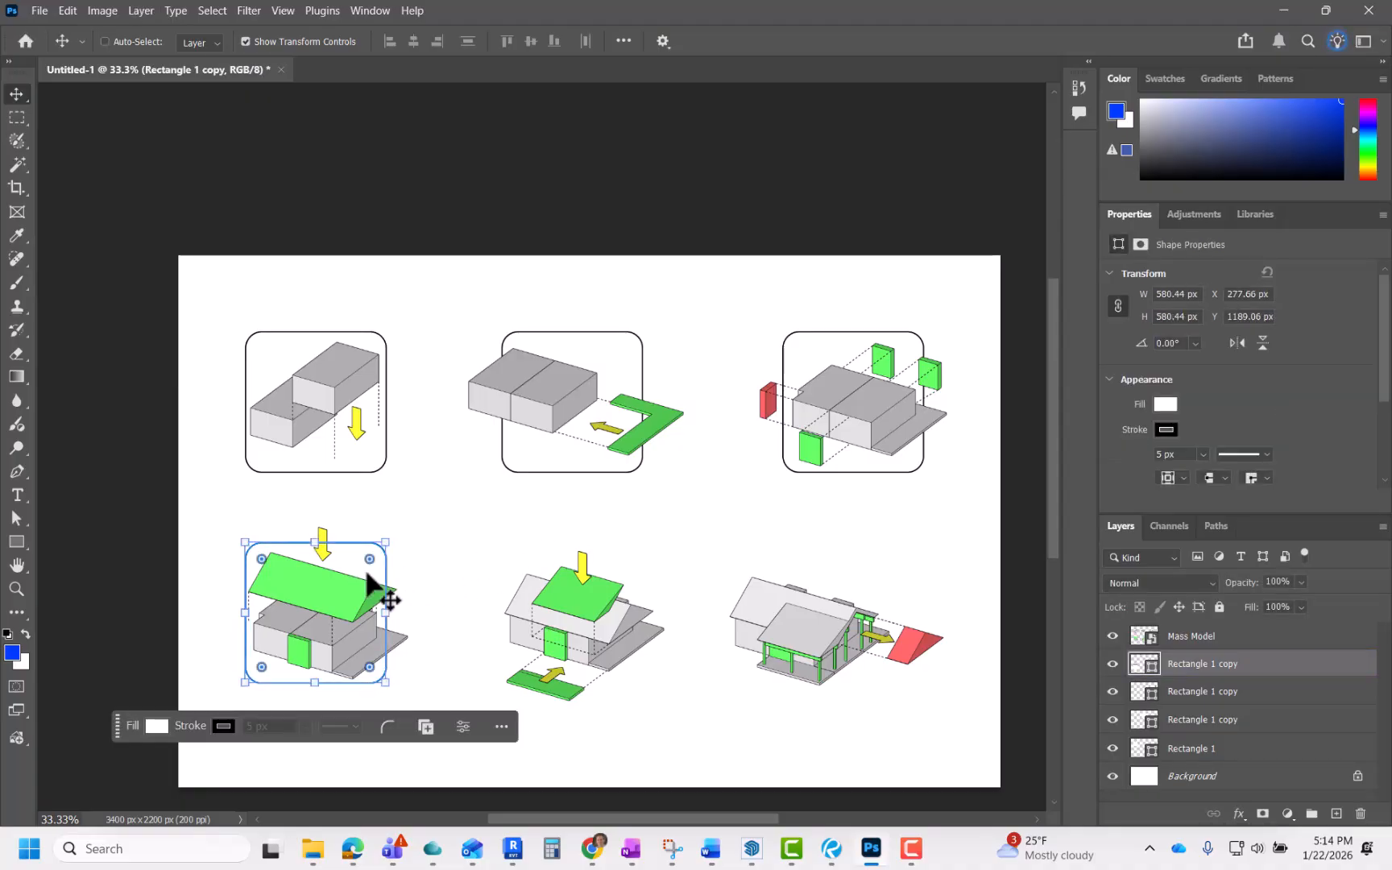
{"action": "key", "text": "ctrl+c"}
{"action": "key", "text": "ctrl+v"}
{"action": "left_click_drag", "start_coordinate": [573, 511], "coordinate": [854, 616]}
{"action": "key", "text": "ctrl"}
{"action": "left_click", "coordinate": [681, 520]}
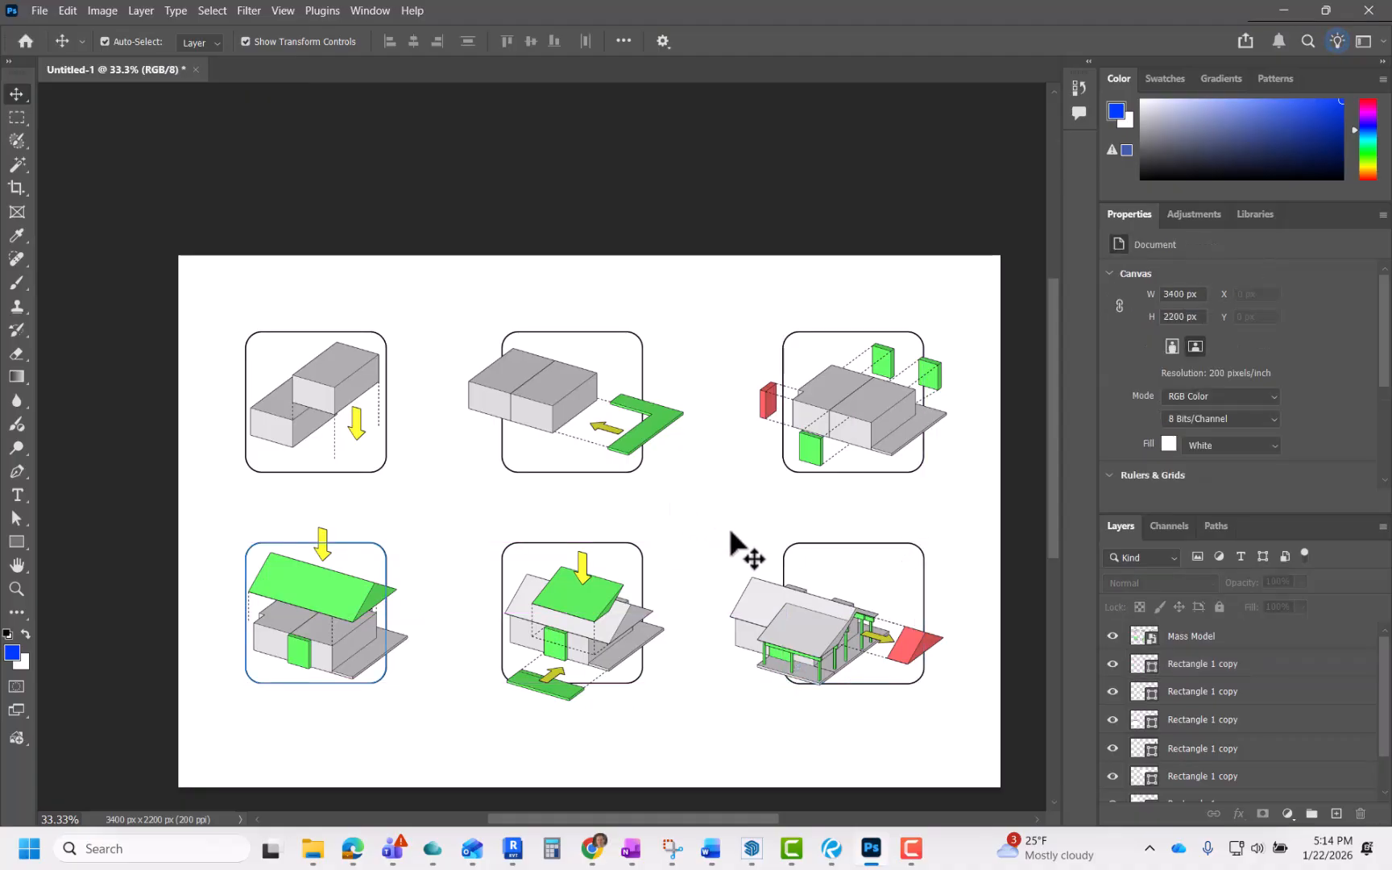
Step: Select both third-column frames and nudge them slightly left to center them on their diagrams
{"action": "scroll", "coordinate": [816, 556], "scroll_direction": "up", "scroll_amount": 2}
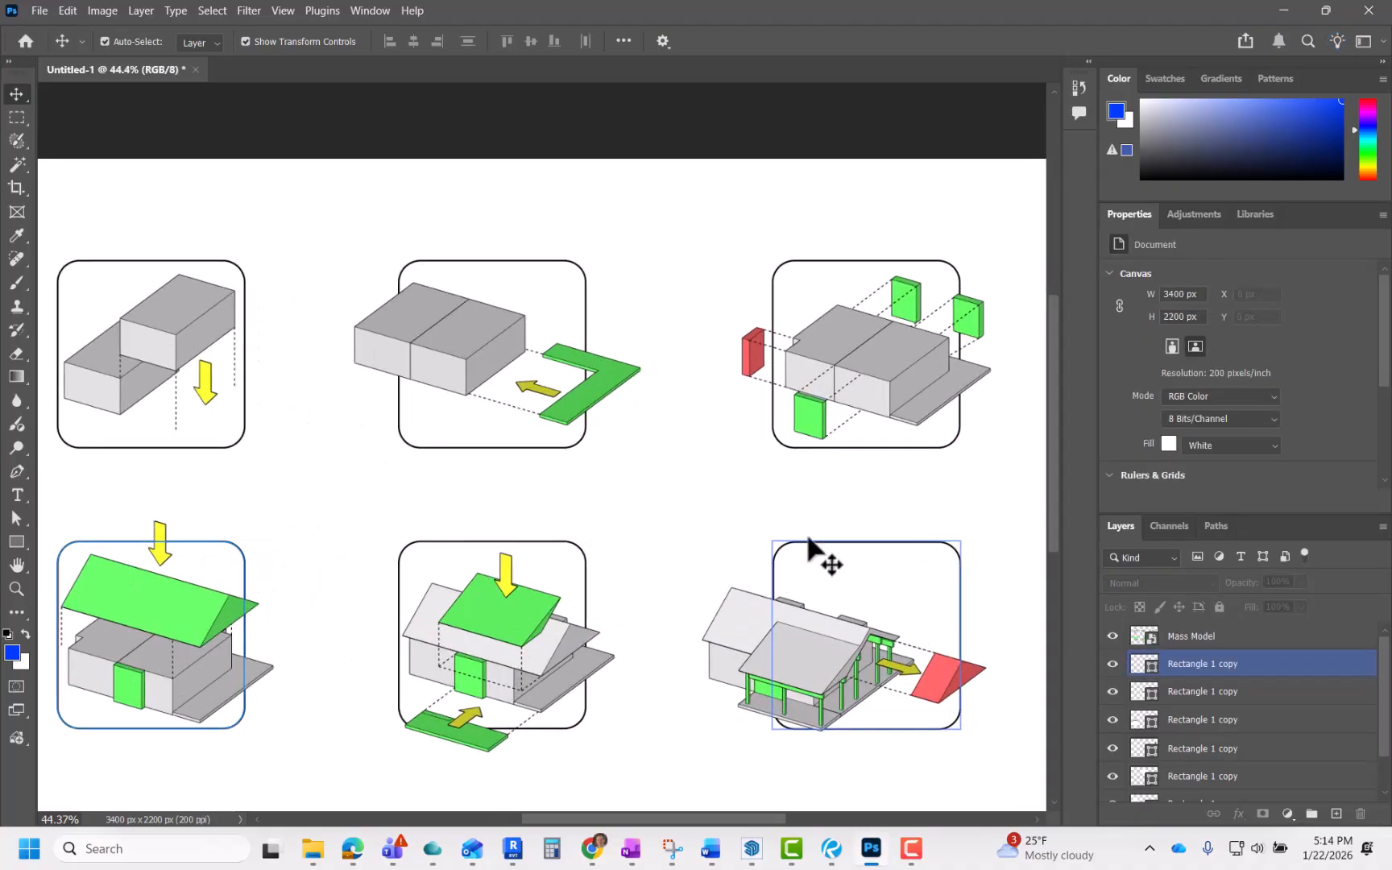
{"action": "left_click", "coordinate": [834, 556]}
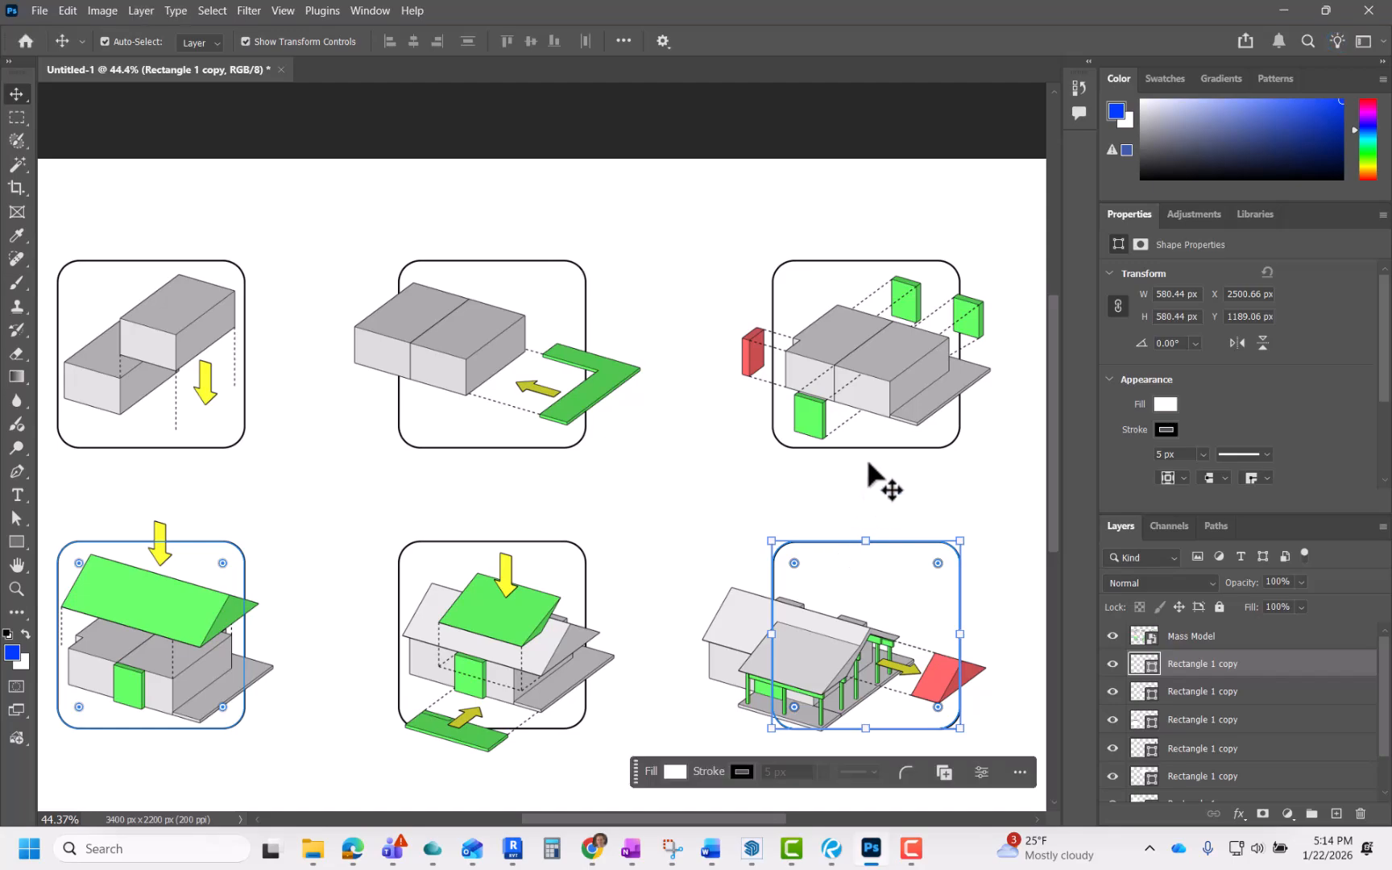
{"action": "key", "text": "ctrl"}
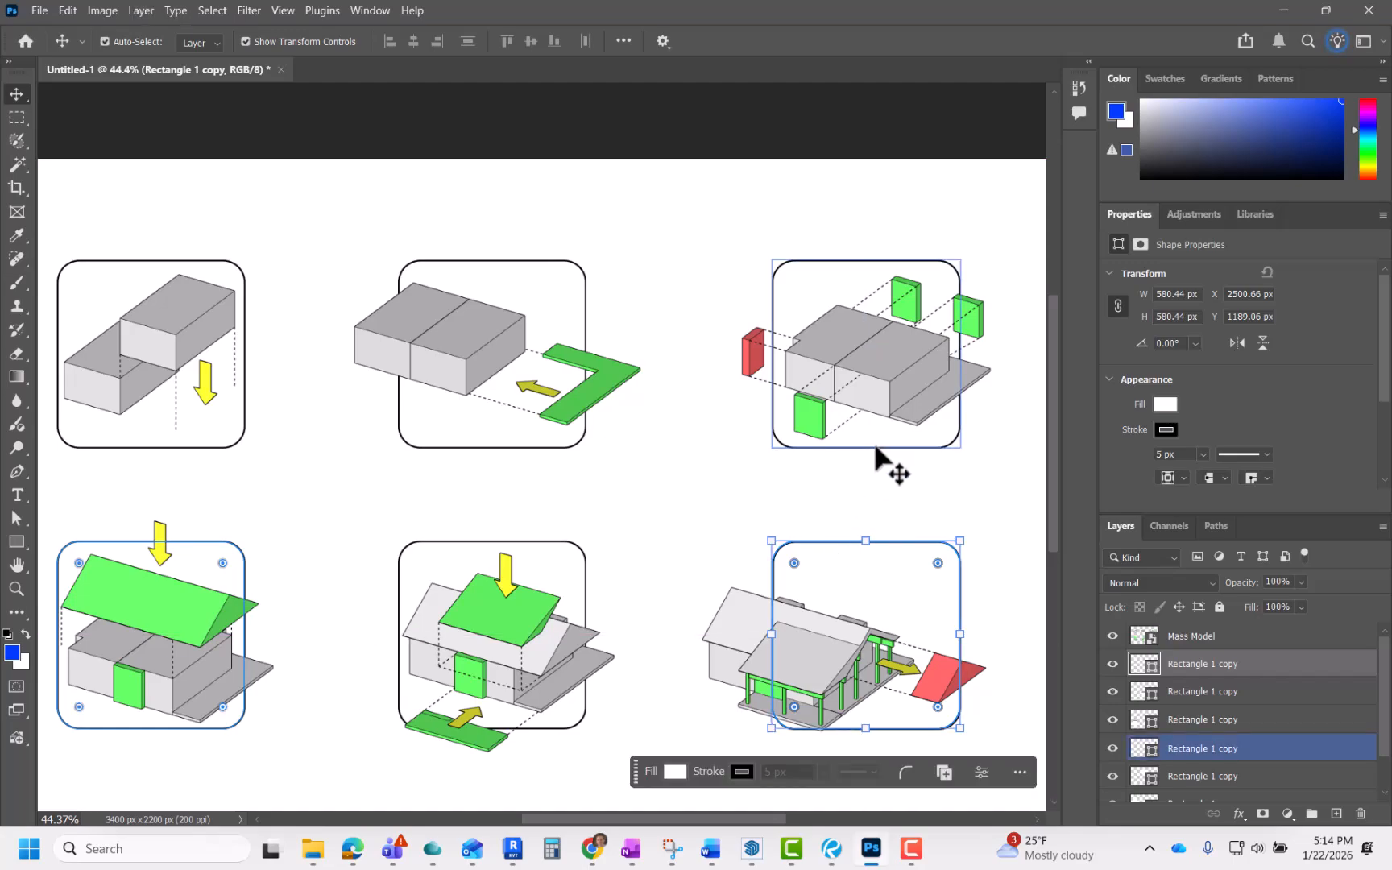
{"action": "key", "text": "ctrl"}
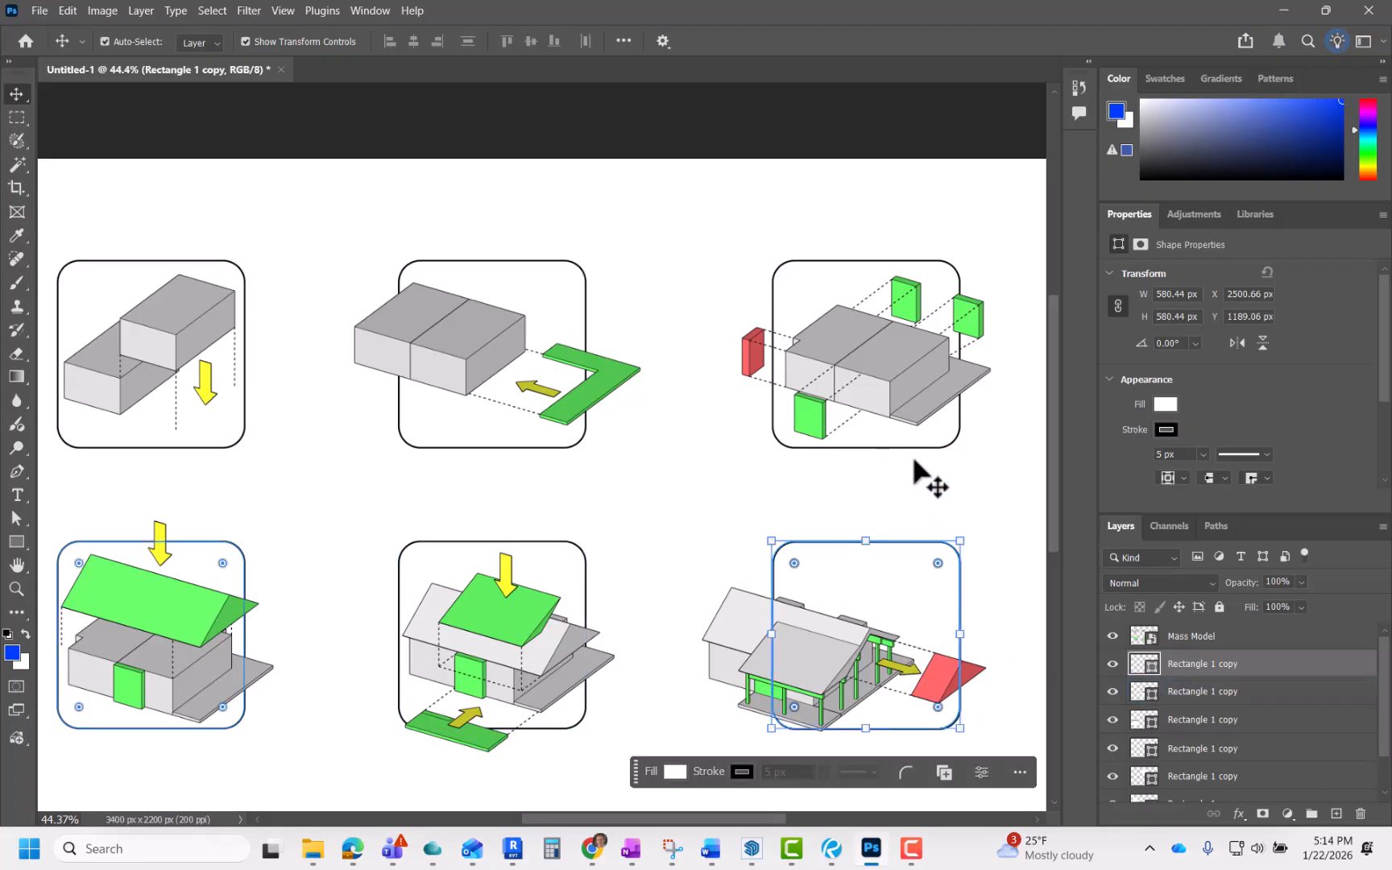
{"action": "key", "text": "ctrl"}
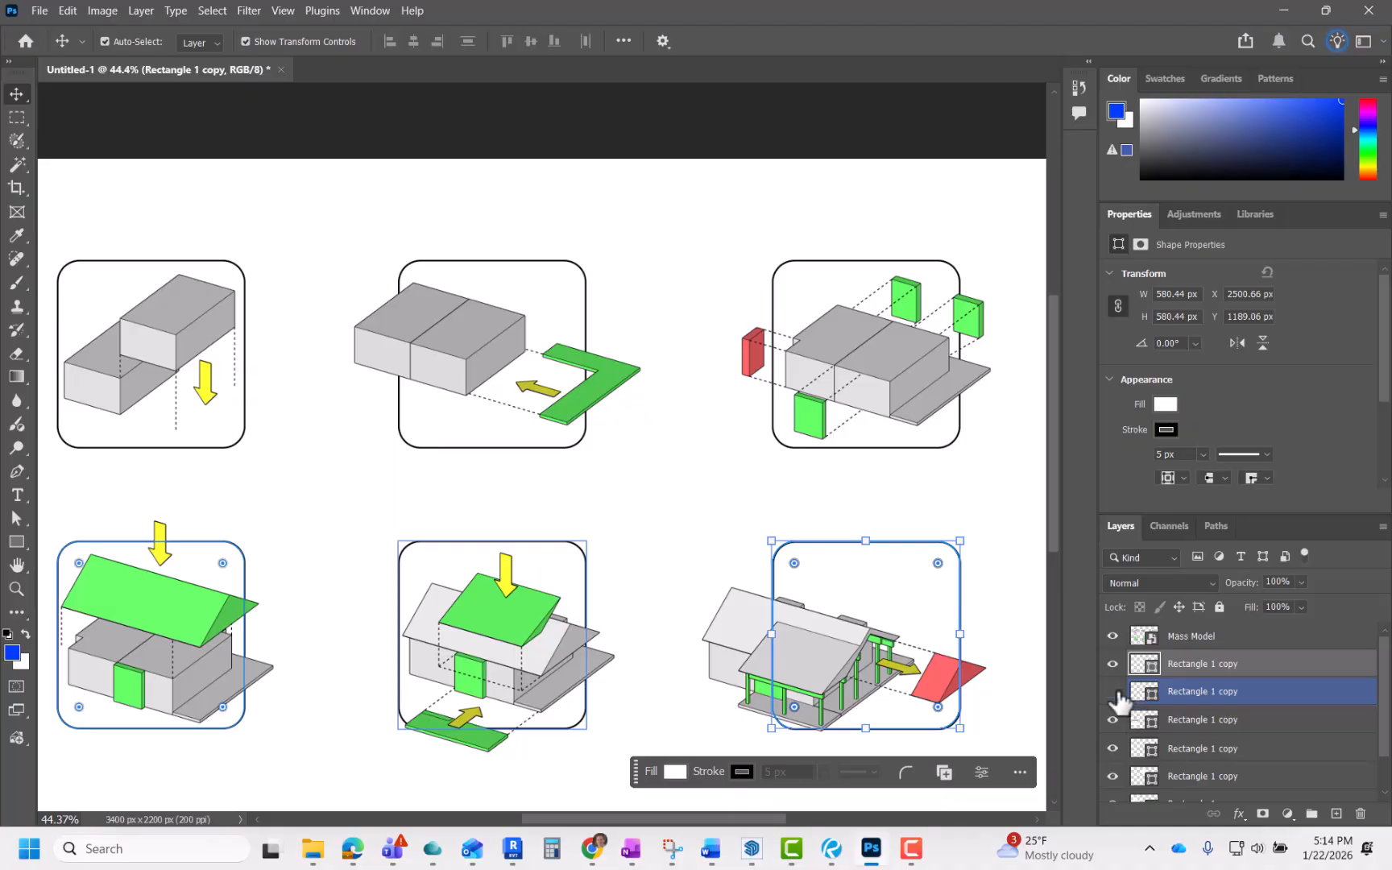
{"action": "left_click", "coordinate": [1113, 748]}
{"action": "left_click", "coordinate": [1113, 749]}
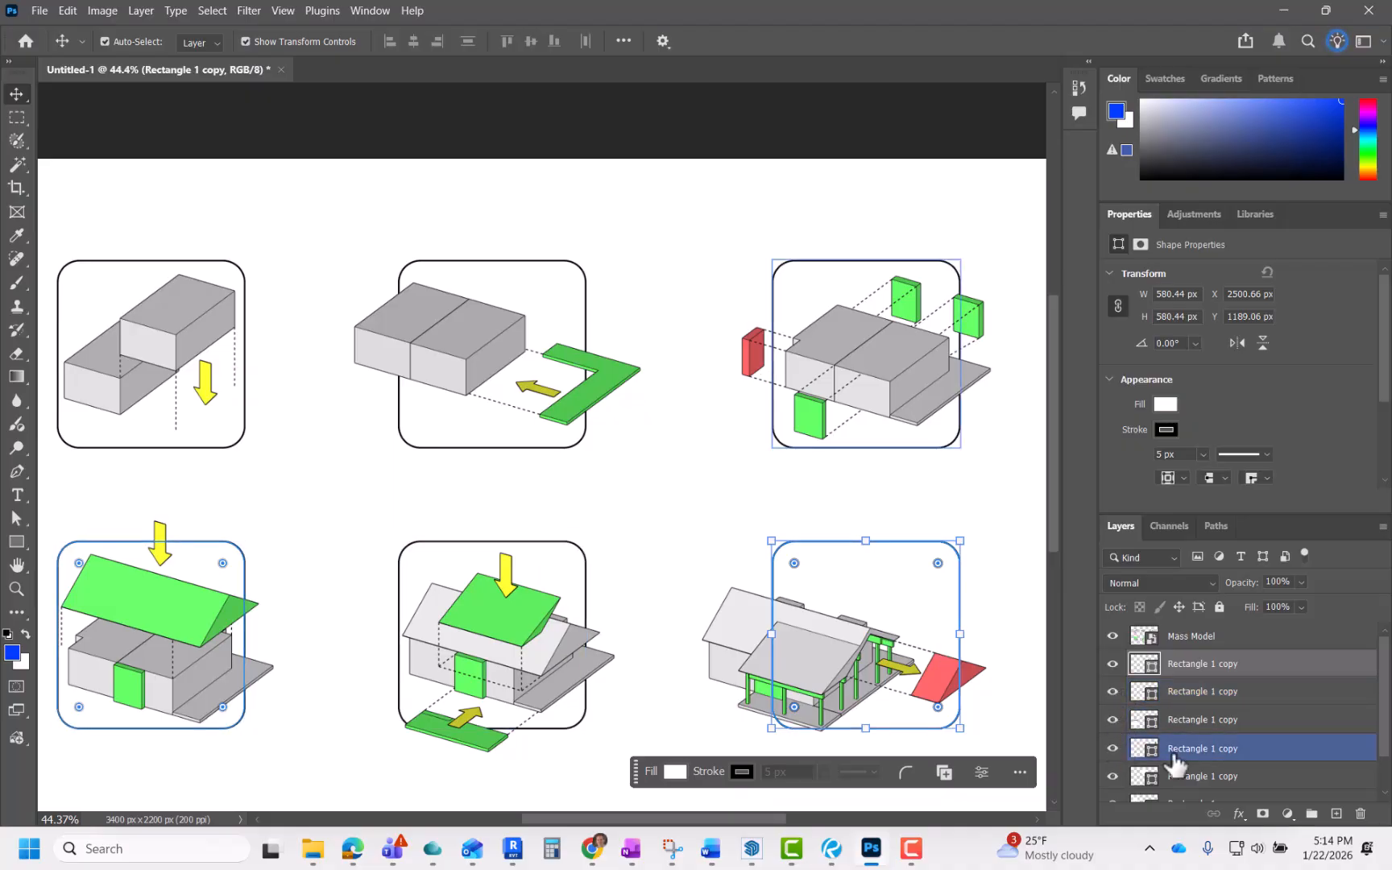
{"action": "left_click", "coordinate": [1257, 757], "text": "ctrl"}
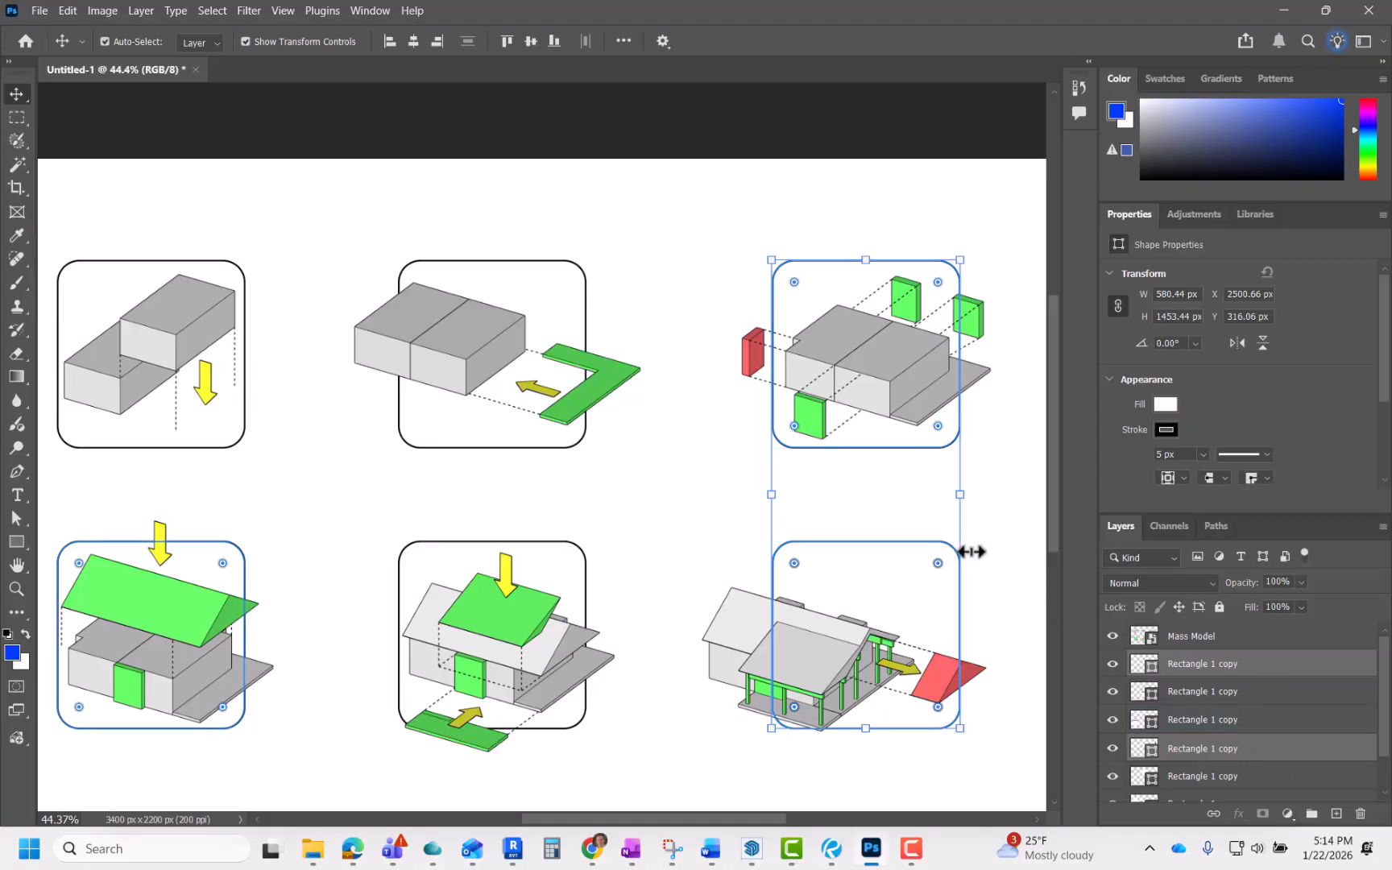
{"action": "key", "text": "Left"}
{"action": "key", "text": "Left"}
{"action": "key", "text": "Left"}
{"action": "key", "text": "Left"}
{"action": "key", "text": "Left"}
{"action": "key", "text": "Left"}
{"action": "key", "text": "Left"}
{"action": "key", "text": "Left"}
{"action": "key", "text": "Left"}
{"action": "key", "text": "Left"}
{"action": "key", "text": "Left"}
{"action": "key", "text": "Left"}
{"action": "key", "text": "Left"}
{"action": "key", "text": "Left"}
{"action": "key", "text": "Left"}
{"action": "key", "text": "Left"}
{"action": "key", "text": "Left"}
{"action": "key", "text": "Left"}
{"action": "key", "text": "Left"}
{"action": "key", "text": "Left"}
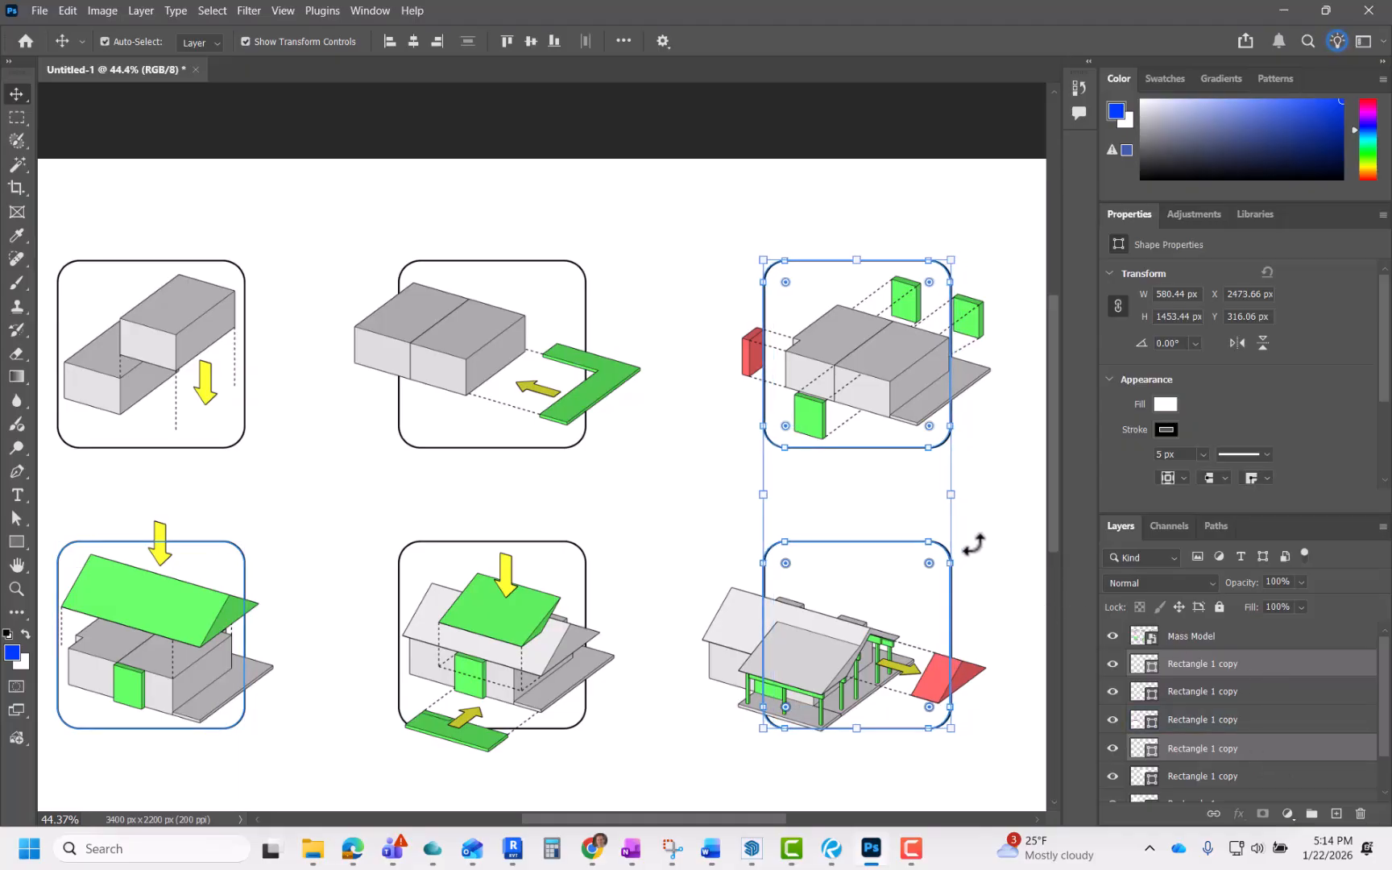
{"action": "key", "text": "Left"}
{"action": "key", "text": "Left"}
{"action": "key", "text": "Left"}
{"action": "key", "text": "Left"}
{"action": "key", "text": "Left"}
{"action": "key", "text": "Left"}
{"action": "key", "text": "Left"}
{"action": "key", "text": "Left"}
{"action": "key", "text": "Left"}
{"action": "key", "text": "Left"}
{"action": "key", "text": "Left"}
{"action": "key", "text": "Left"}
{"action": "key", "text": "Left"}
{"action": "key", "text": "Left"}
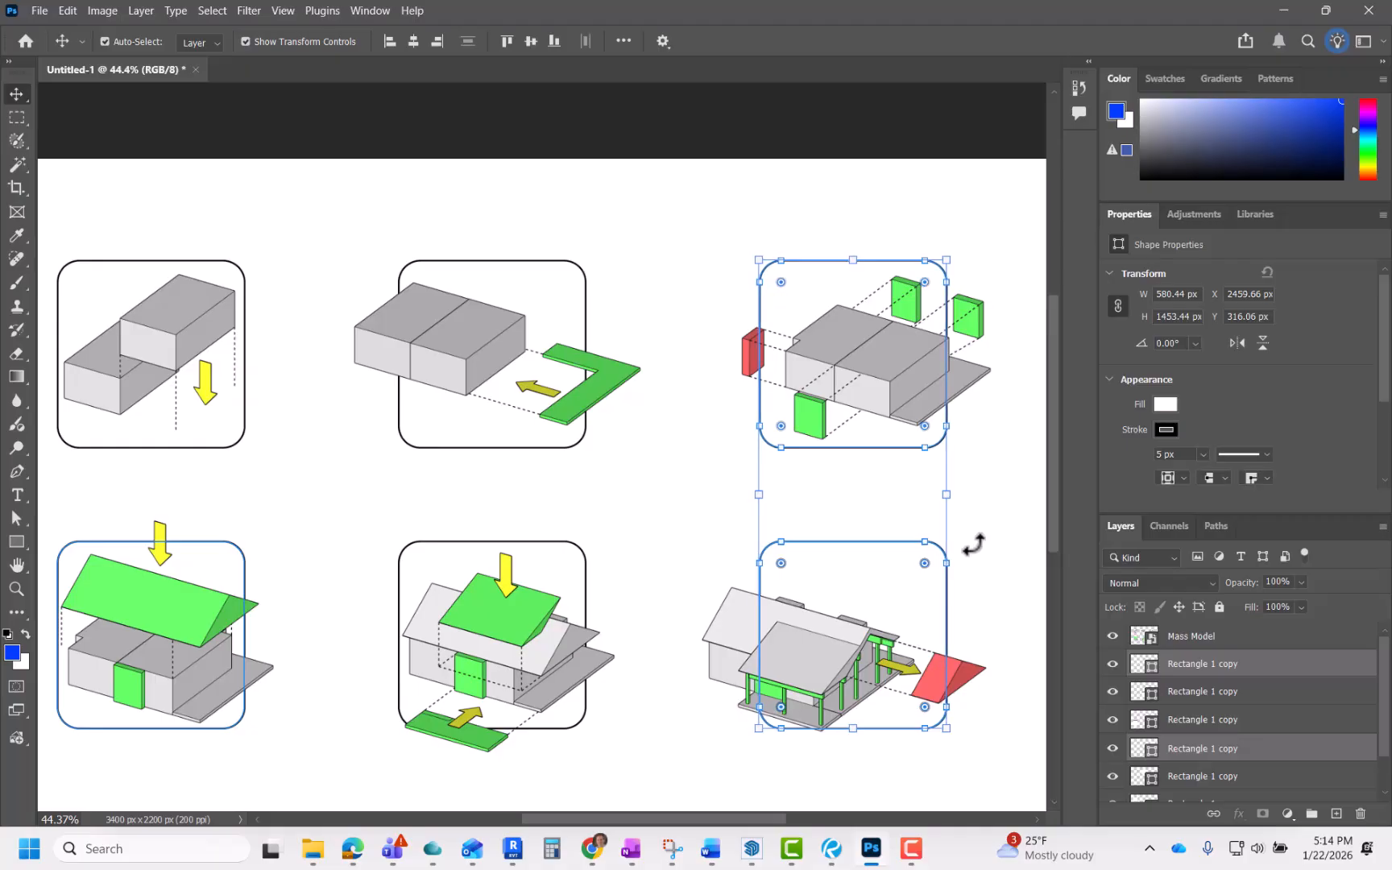
{"action": "key", "text": "Left"}
{"action": "key", "text": "Left"}
{"action": "key", "text": "Left"}
{"action": "key", "text": "Left"}
{"action": "key", "text": "Left"}
{"action": "key", "text": "Left"}
{"action": "key", "text": "Left"}
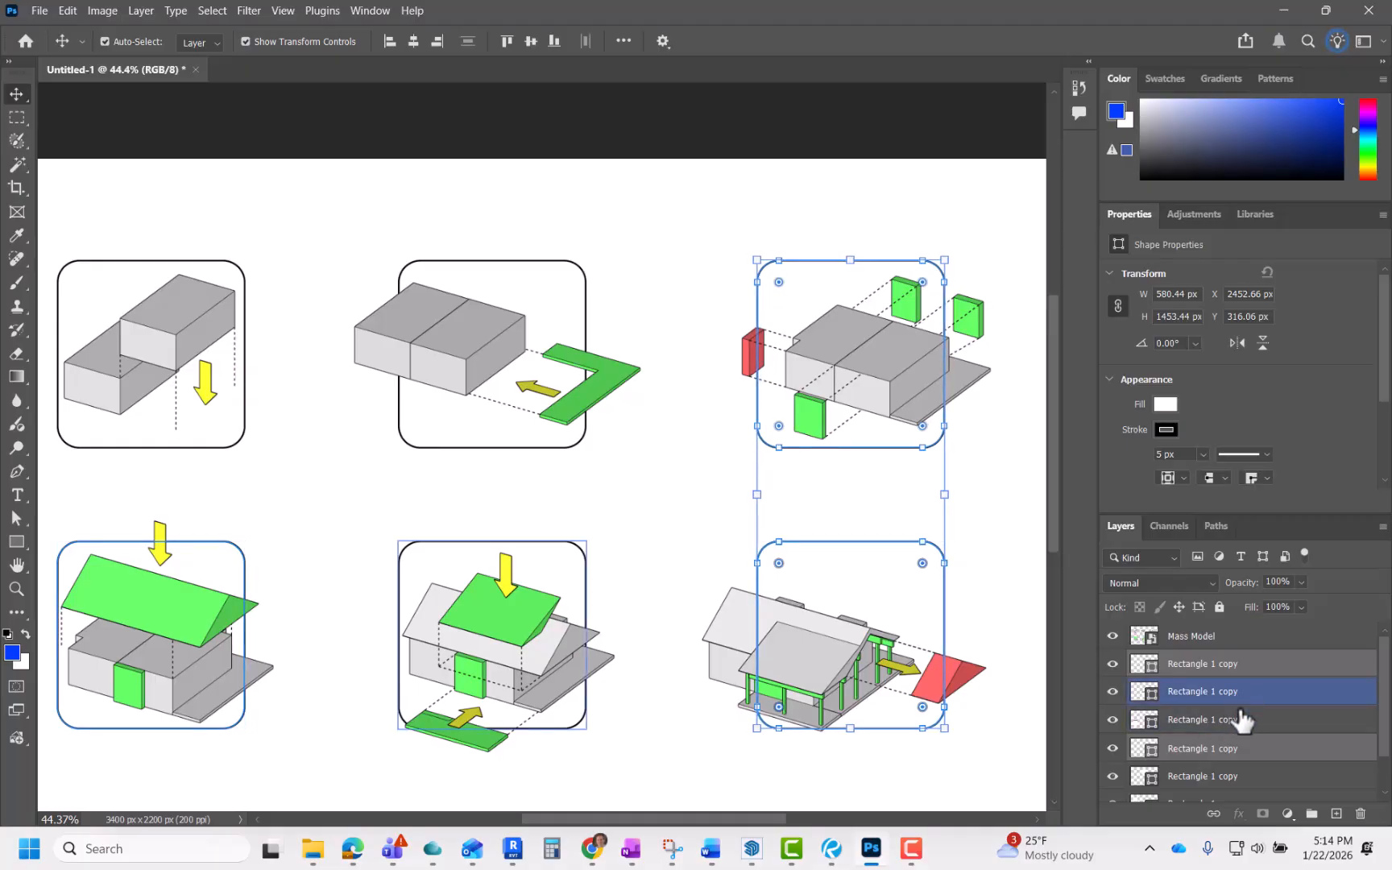
{"action": "left_click", "coordinate": [1249, 694], "text": "ctrl"}
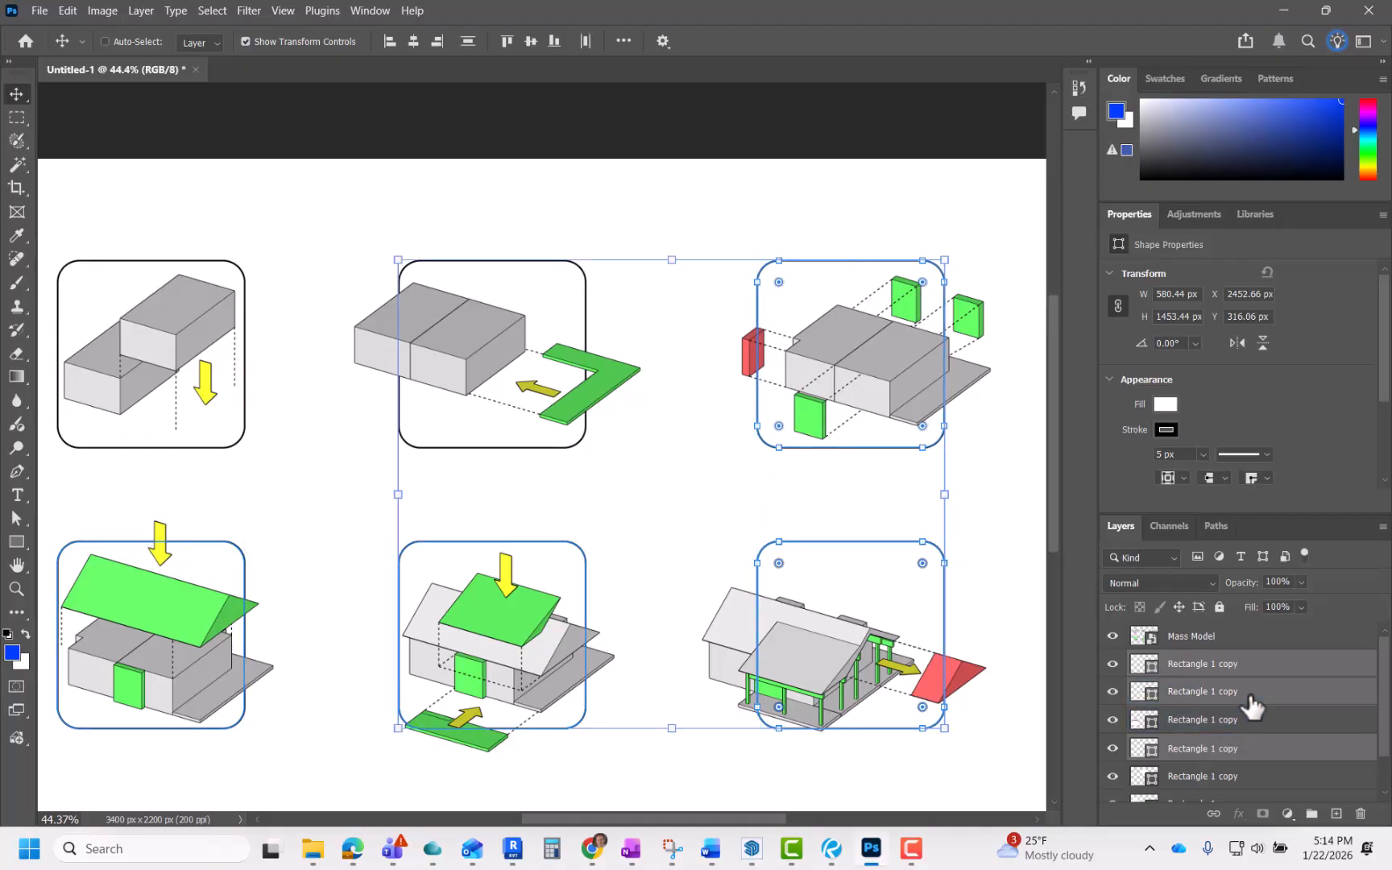
{"action": "left_click", "coordinate": [681, 521]}
Step: Zoom in and out to inspect the frame alignment around the second-row diagrams
{"action": "scroll", "coordinate": [682, 521], "scroll_direction": "down", "scroll_amount": 2}
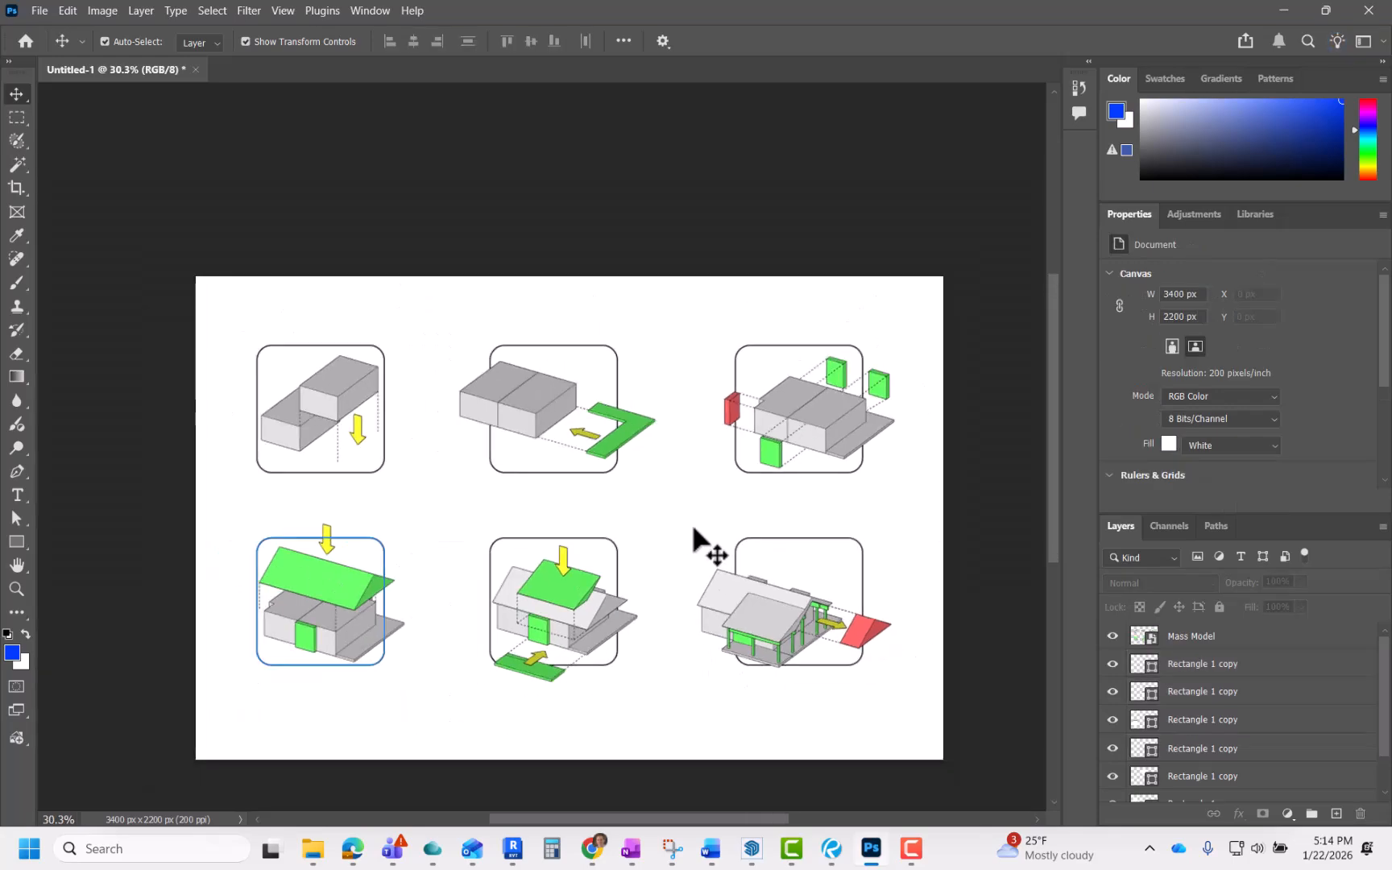
{"action": "scroll", "coordinate": [917, 439], "scroll_direction": "down", "scroll_amount": 1}
{"action": "scroll", "coordinate": [684, 512], "scroll_direction": "up", "scroll_amount": 3}
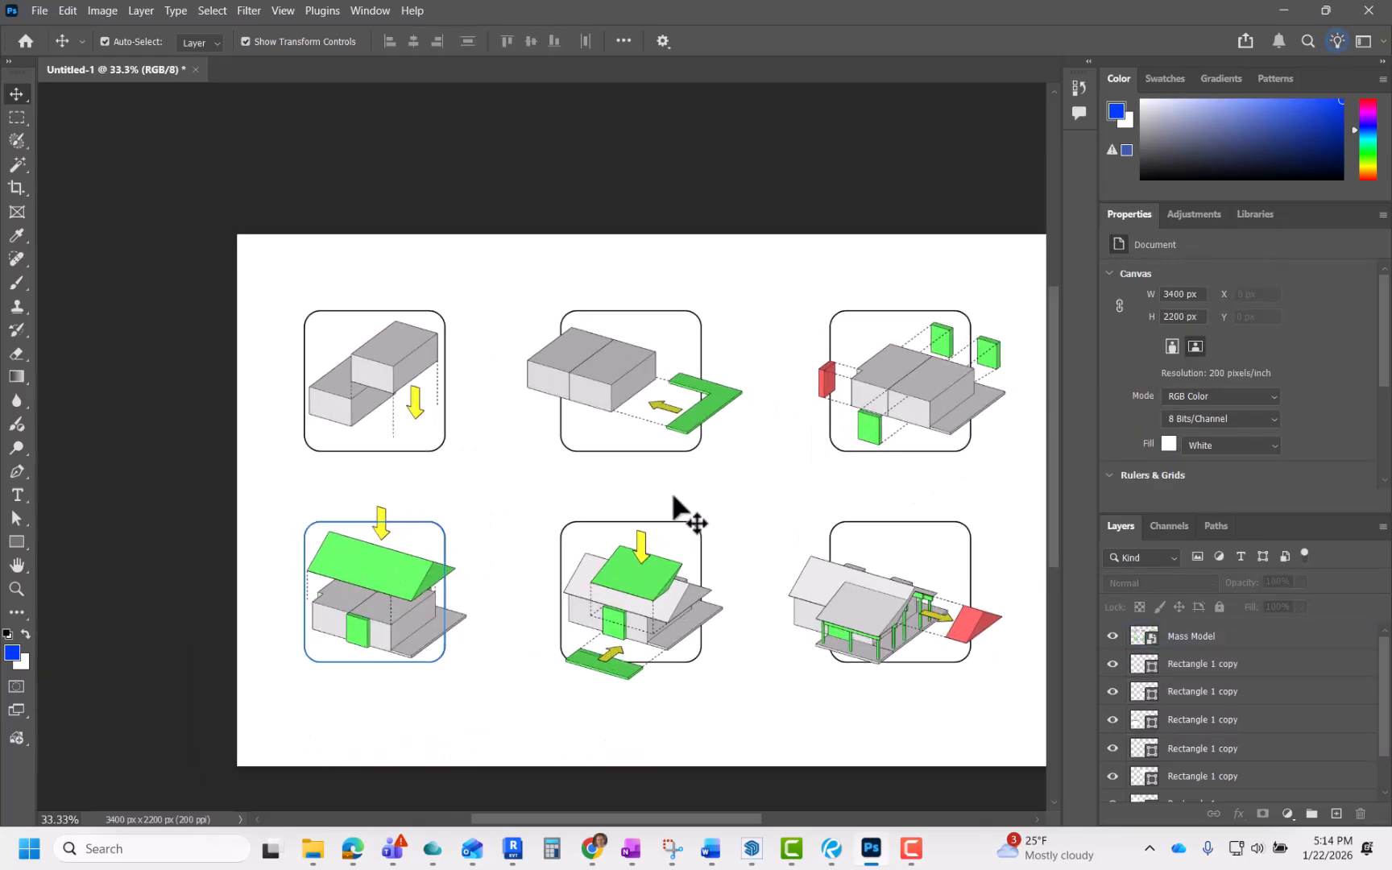
{"action": "scroll", "coordinate": [591, 512], "scroll_direction": "down", "scroll_amount": 2}
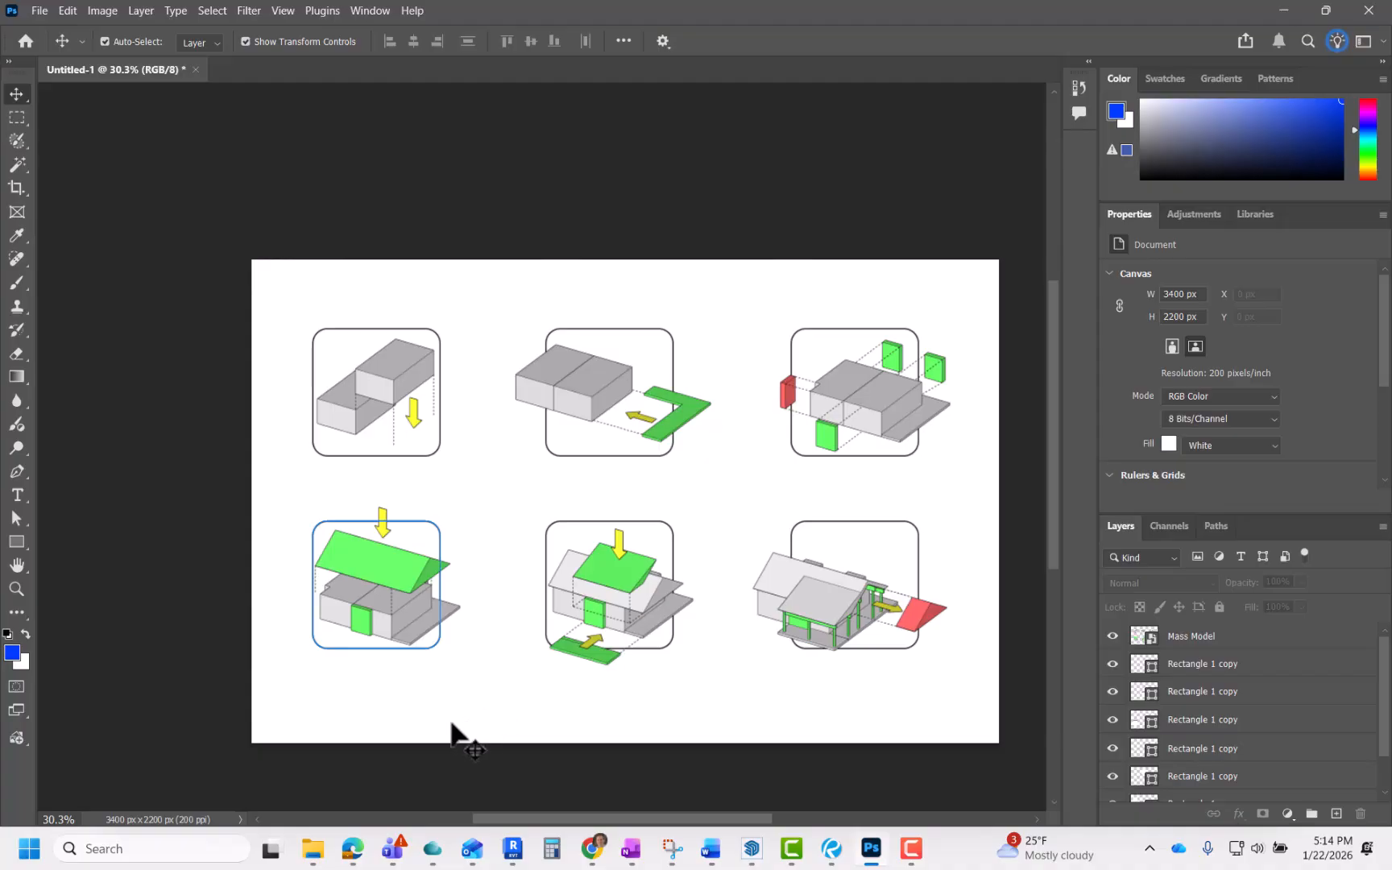
{"action": "scroll", "coordinate": [432, 650], "scroll_direction": "up", "scroll_amount": 5}
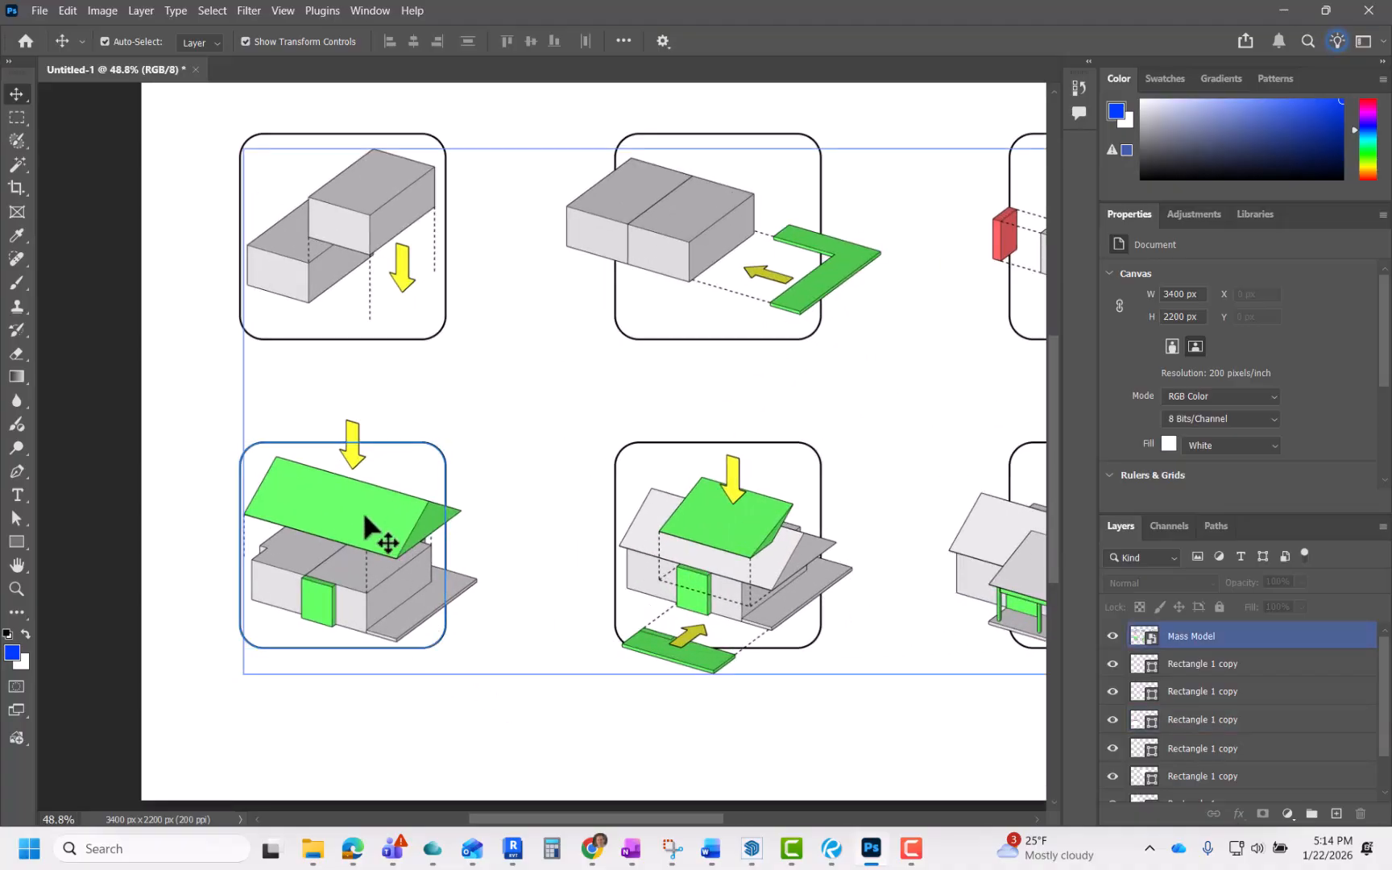
{"action": "scroll", "coordinate": [465, 564], "scroll_direction": "up", "scroll_amount": 4}
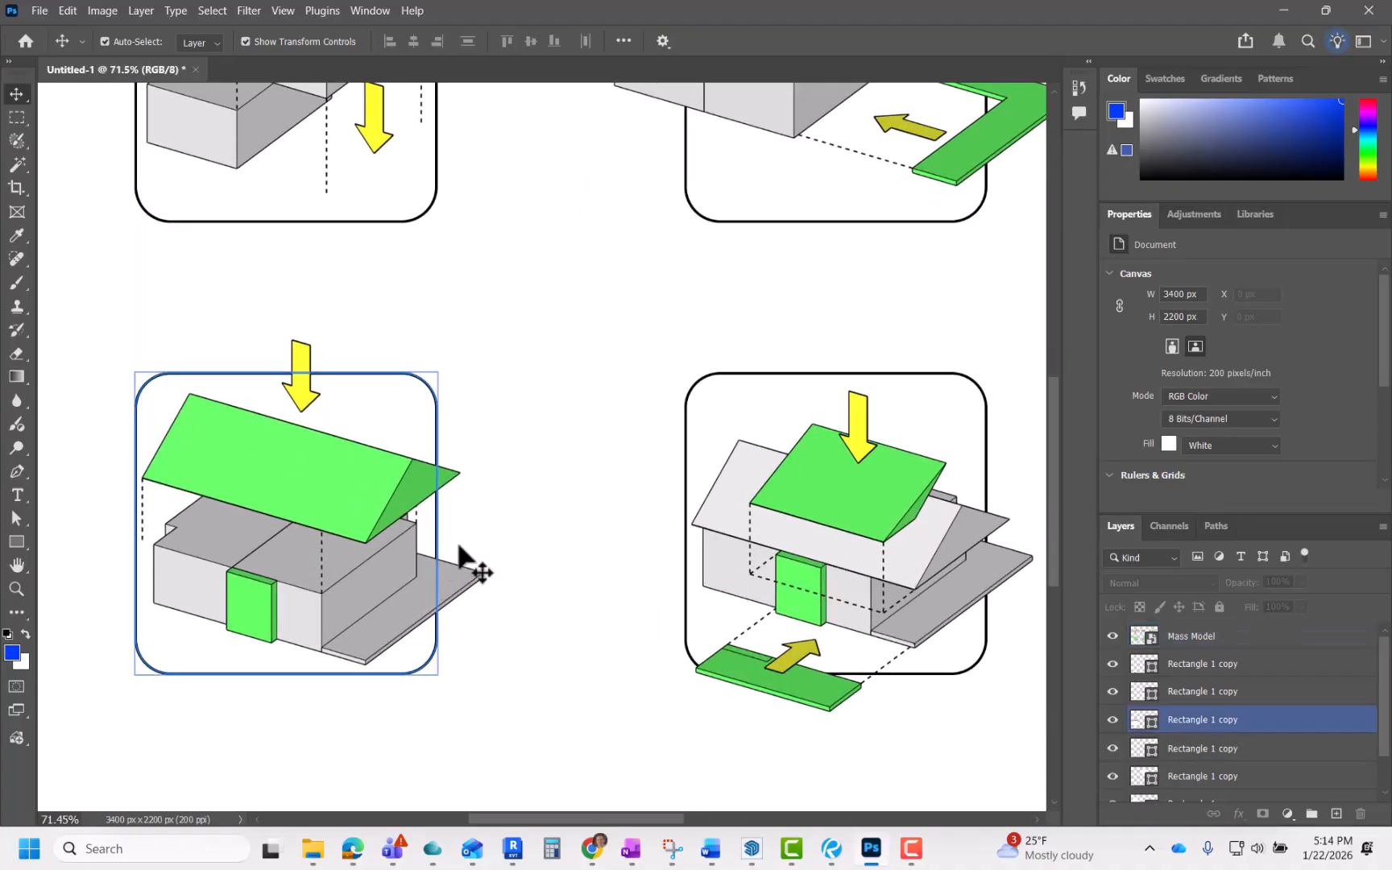
{"action": "left_click", "coordinate": [684, 474]}
{"action": "left_click", "coordinate": [628, 487]}
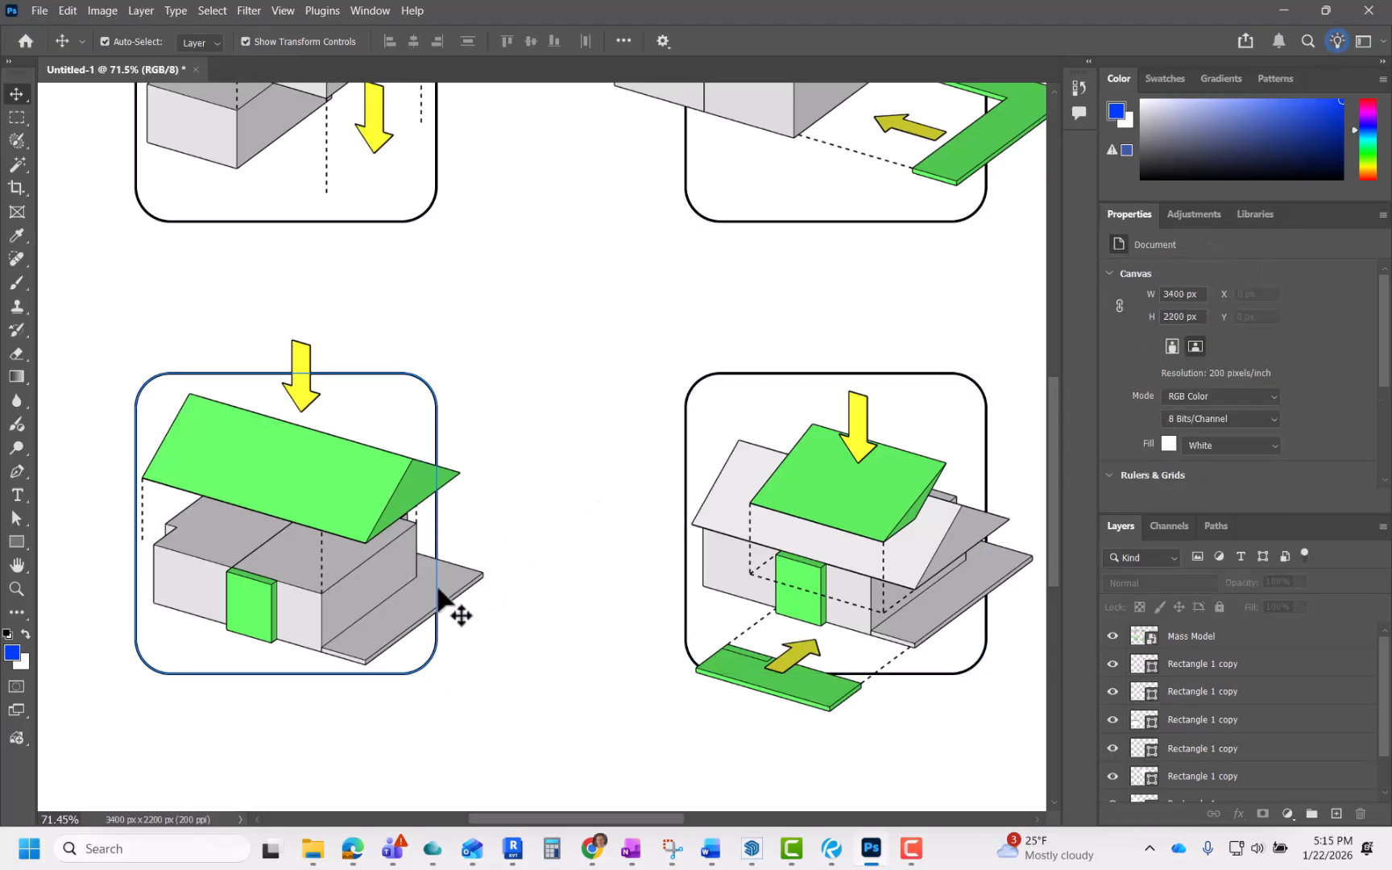
{"action": "scroll", "coordinate": [541, 470], "scroll_direction": "down", "scroll_amount": 3}
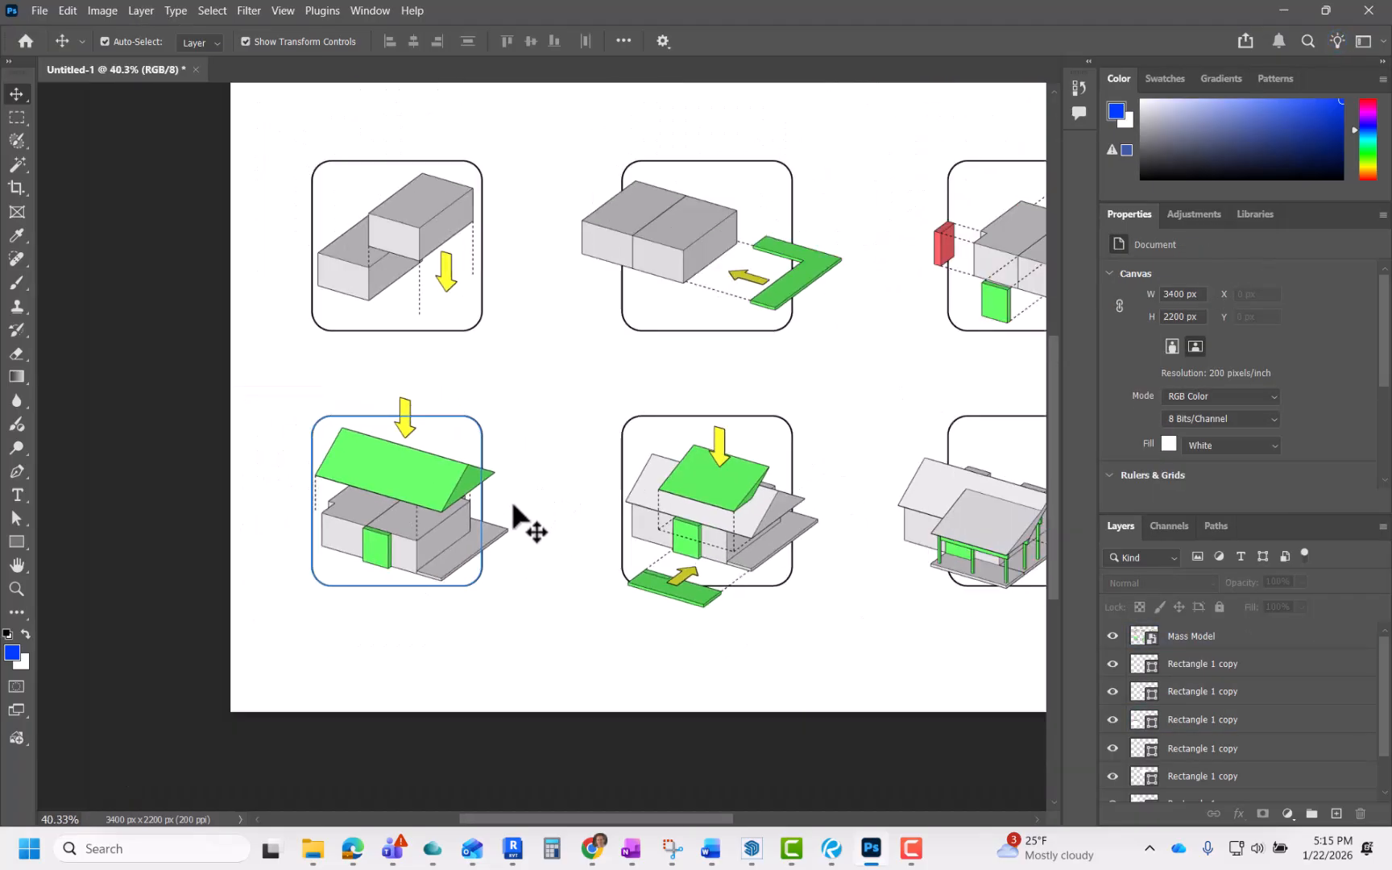
{"action": "scroll", "coordinate": [425, 563], "scroll_direction": "down", "scroll_amount": 2}
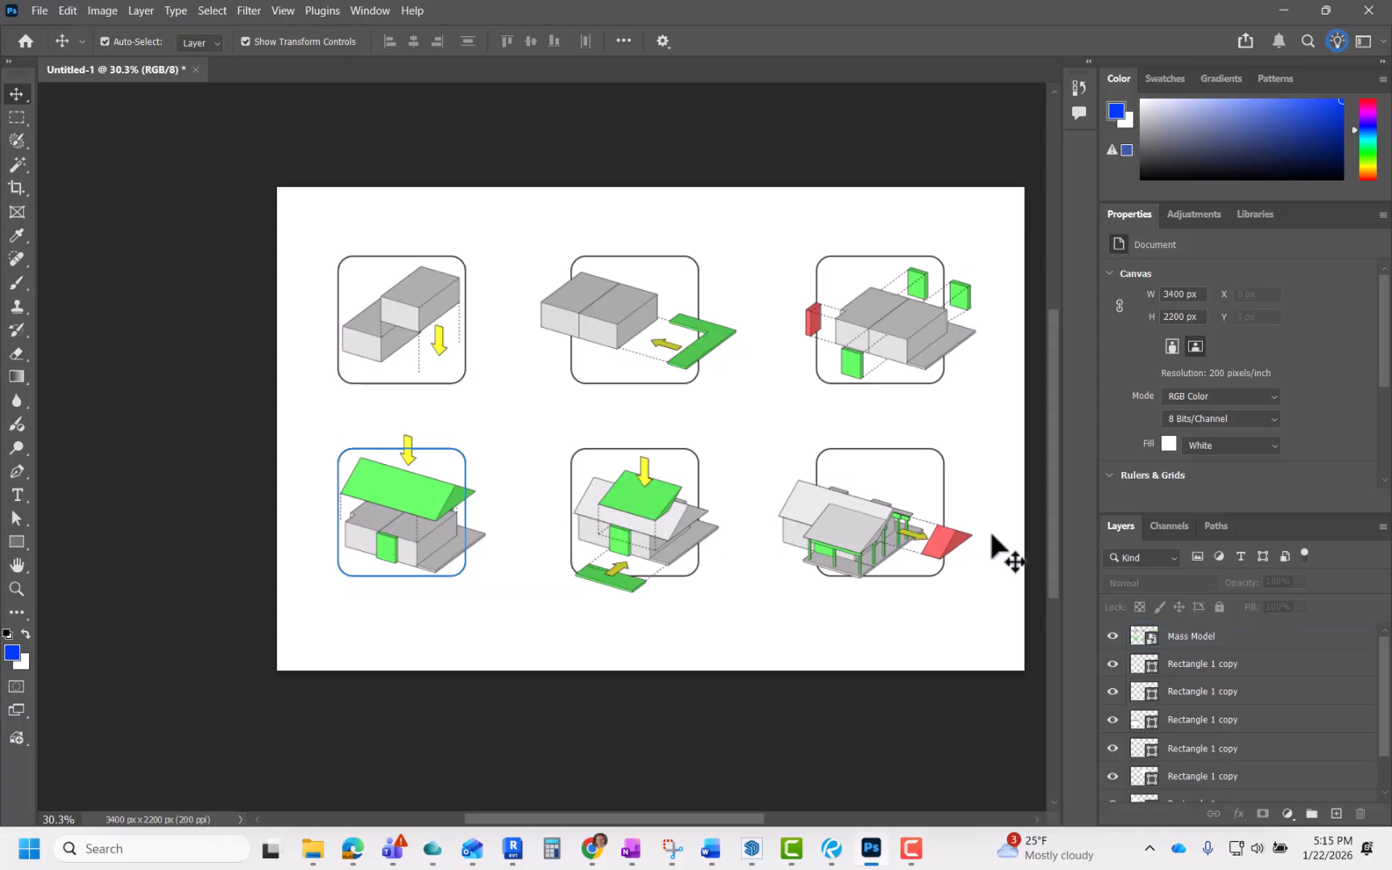
{"action": "left_click", "coordinate": [1184, 667]}
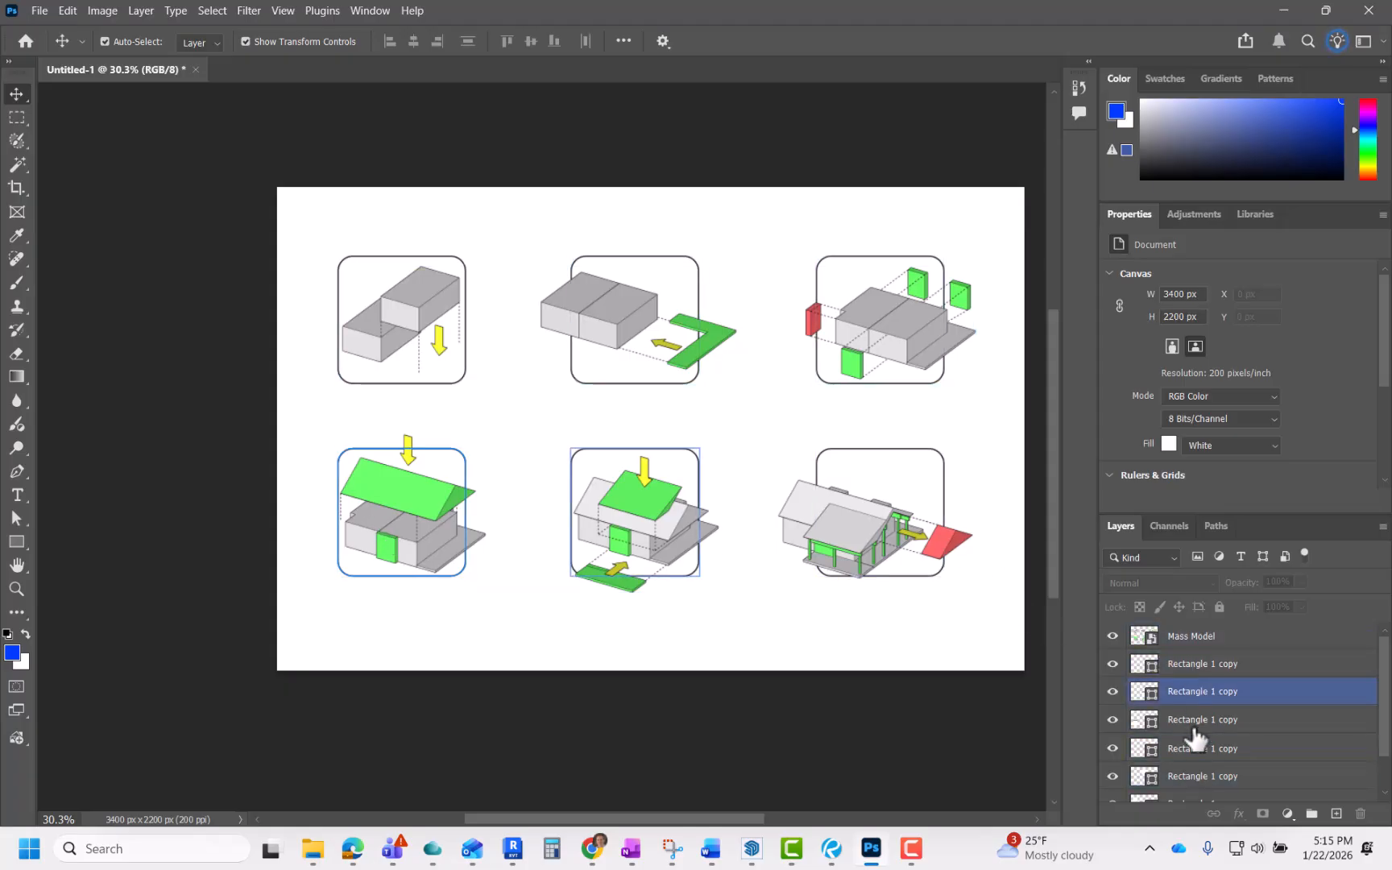
{"action": "left_click", "coordinate": [1200, 638], "text": "shift"}
{"action": "mouse_move", "coordinate": [1200, 638]}
{"action": "left_mouse_down"}
{"action": "mouse_move", "coordinate": [1200, 685]}
{"action": "mouse_move", "coordinate": [1196, 637]}
{"action": "mouse_move", "coordinate": [1196, 659]}
{"action": "left_mouse_up"}
{"action": "left_click", "coordinate": [877, 730]}
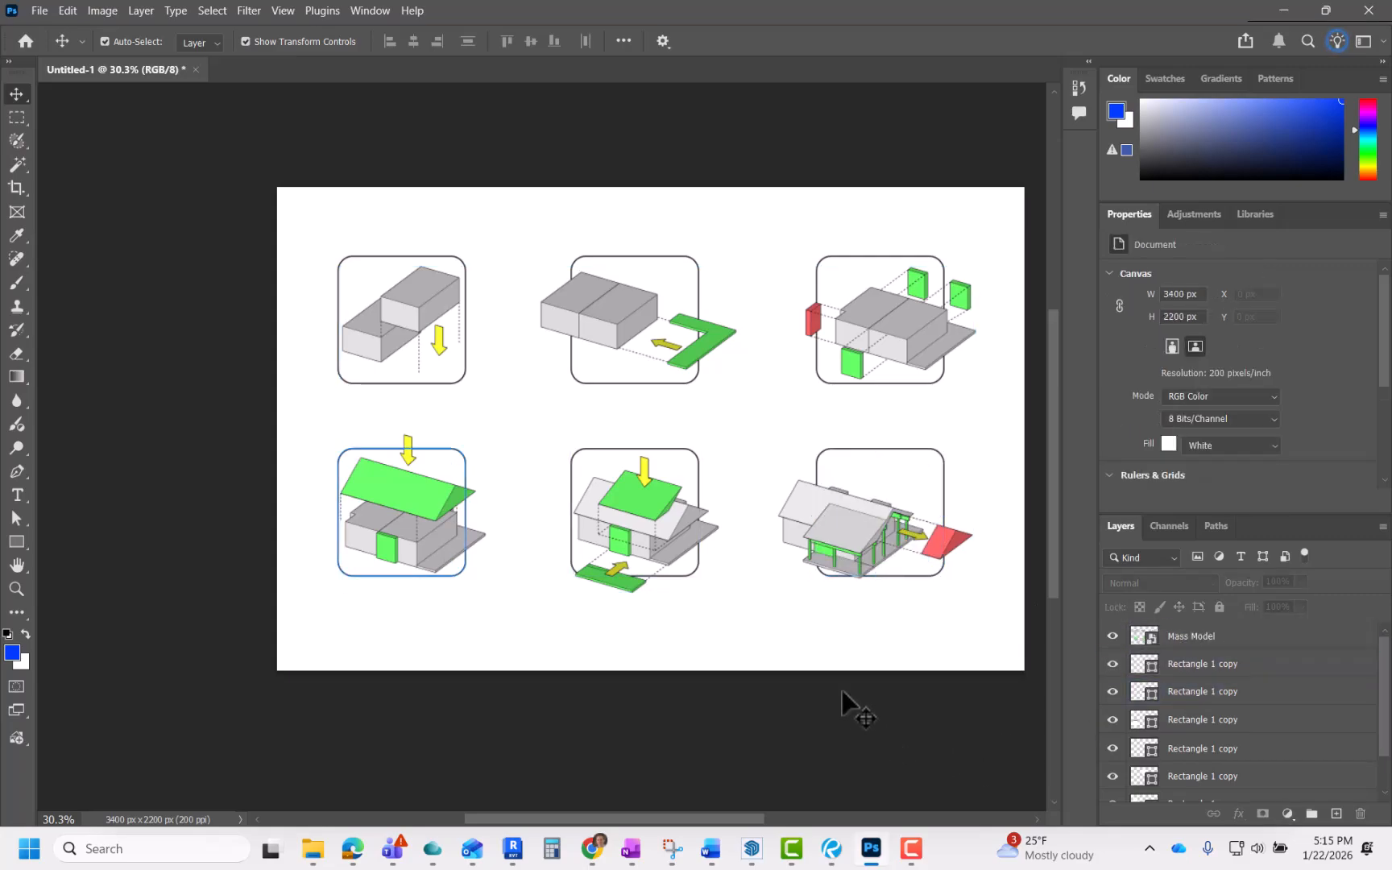
{"action": "left_click", "coordinate": [690, 466]}
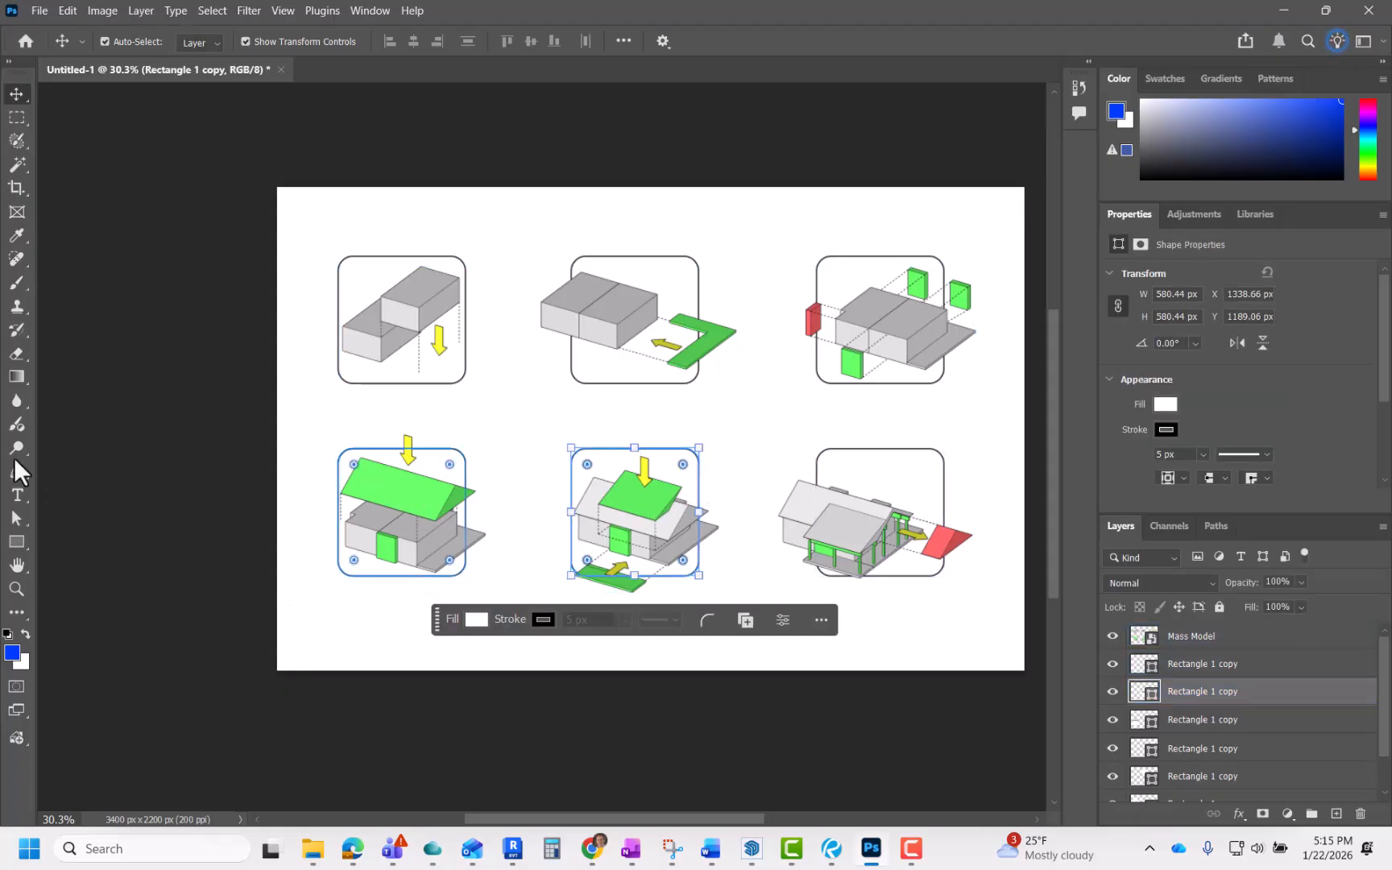
{"action": "left_click", "coordinate": [17, 541]}
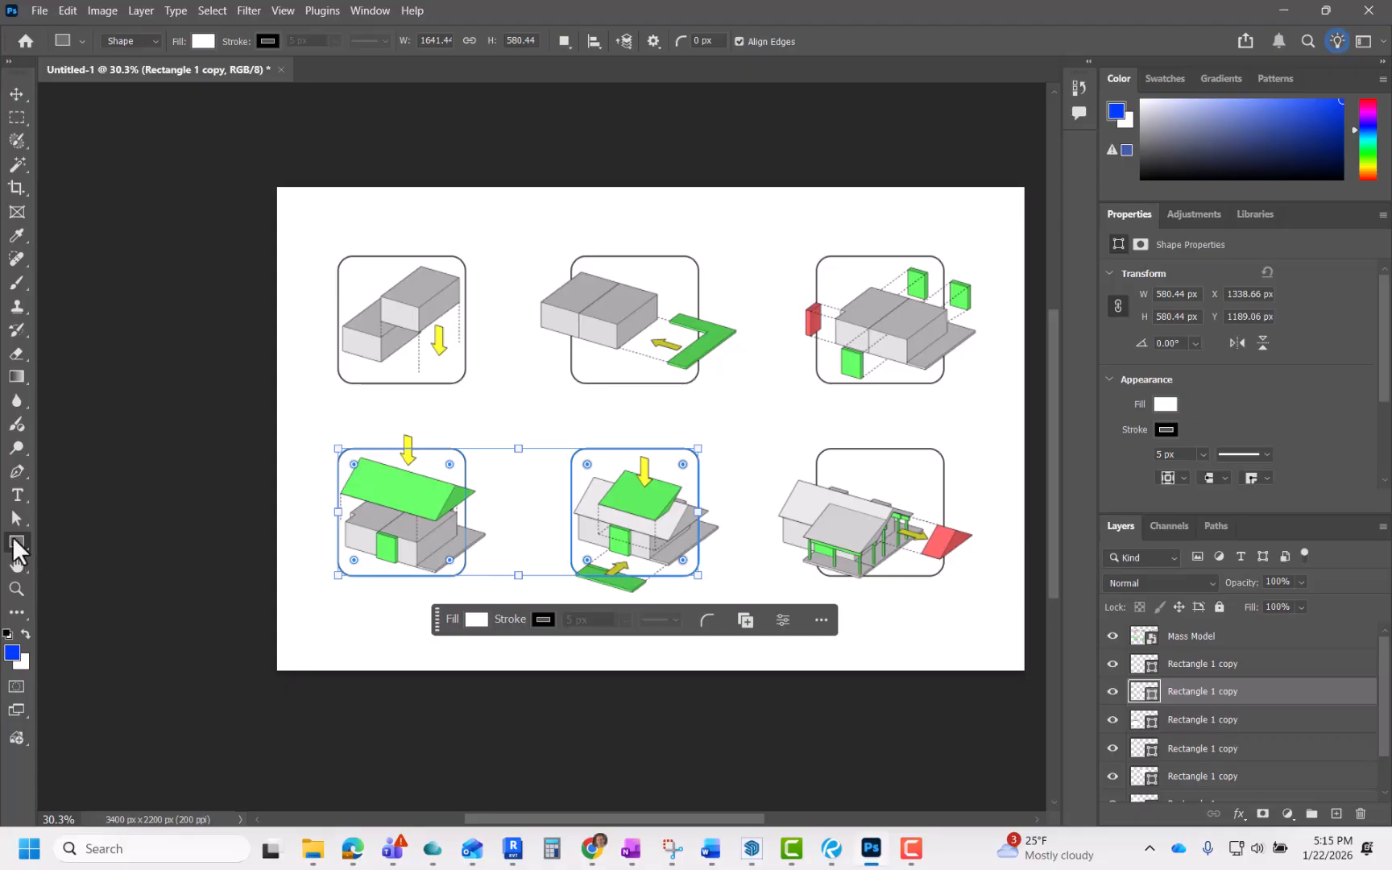
{"action": "left_click", "coordinate": [16, 94]}
{"action": "left_click", "coordinate": [204, 460]}
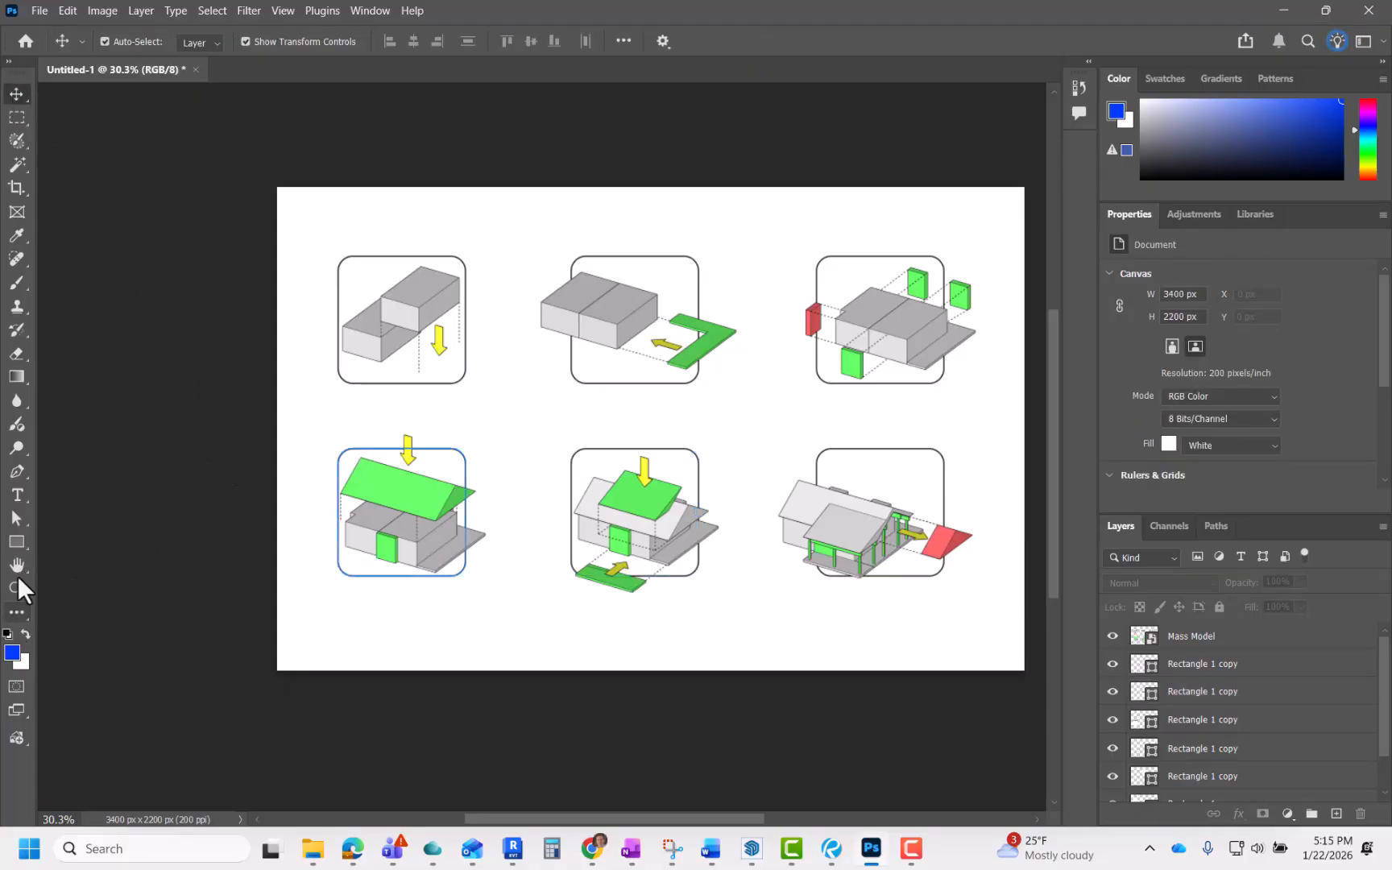
Step: Draw a white rectangle about 3492 by 442 px spanning the sheet across the second row
{"action": "left_click", "coordinate": [23, 542]}
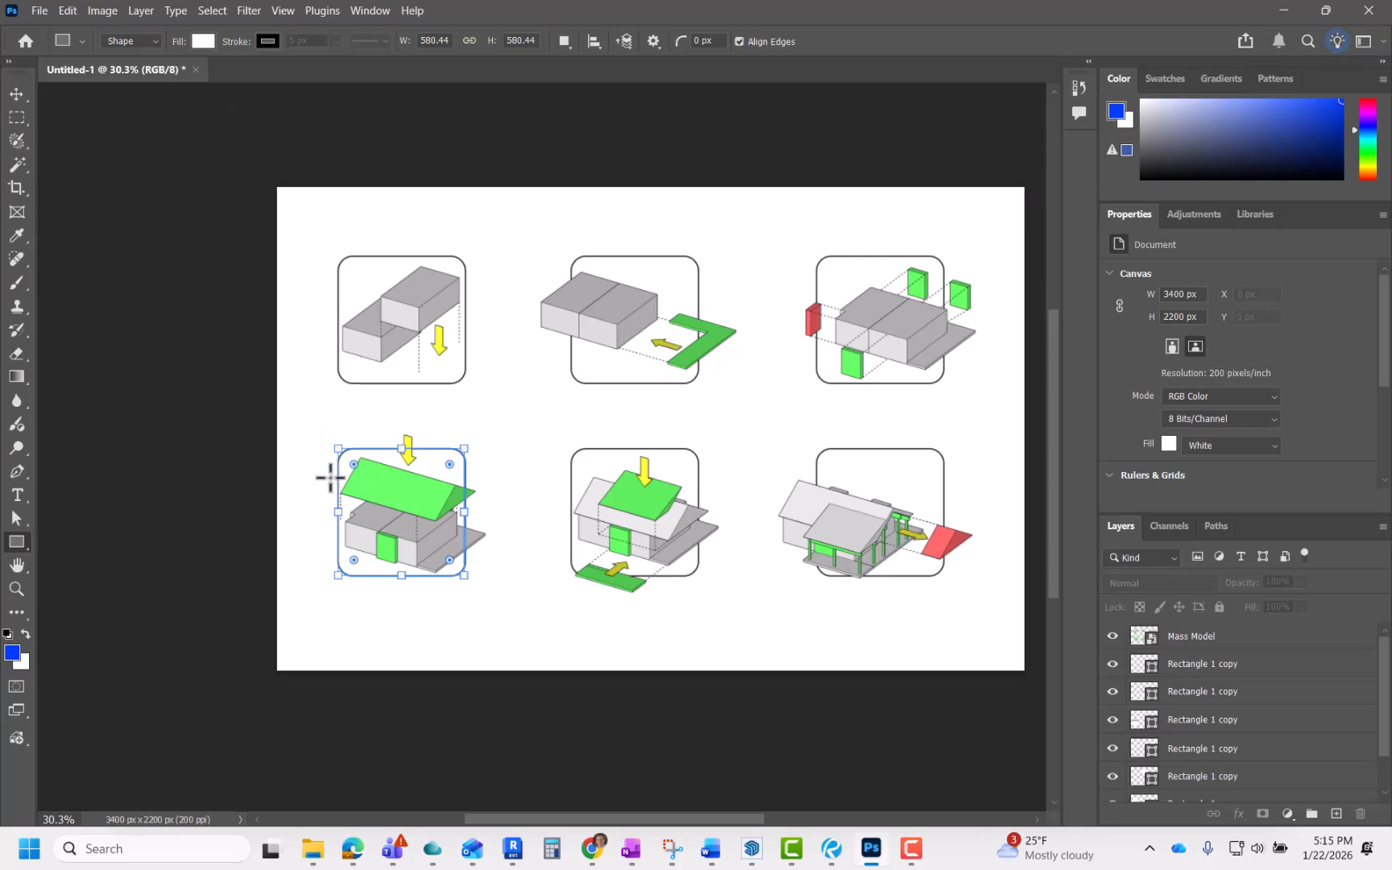
{"action": "scroll", "coordinate": [276, 468], "scroll_direction": "up", "scroll_amount": 2}
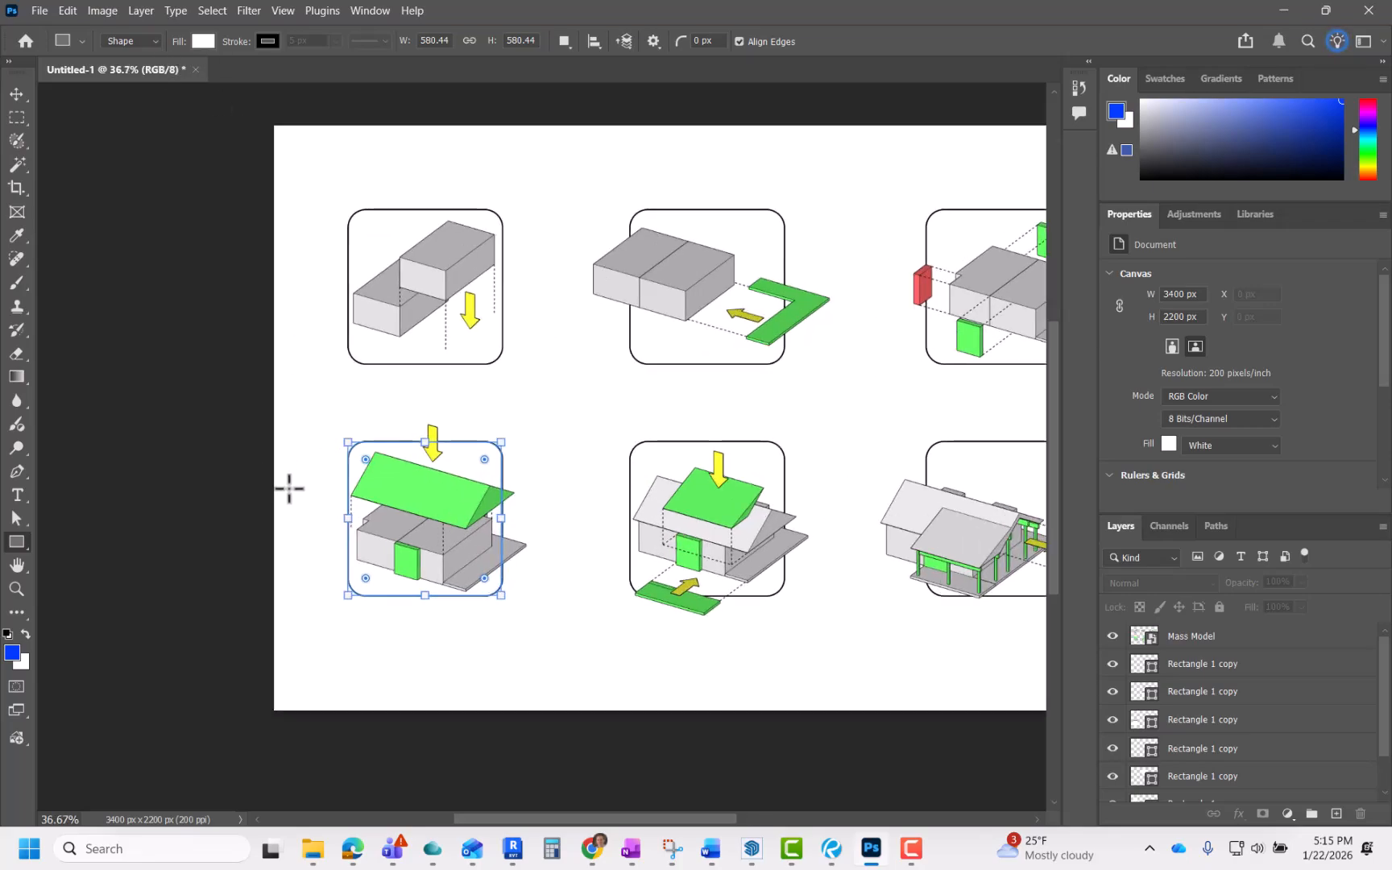
{"action": "scroll", "coordinate": [289, 488], "scroll_direction": "down", "scroll_amount": 1}
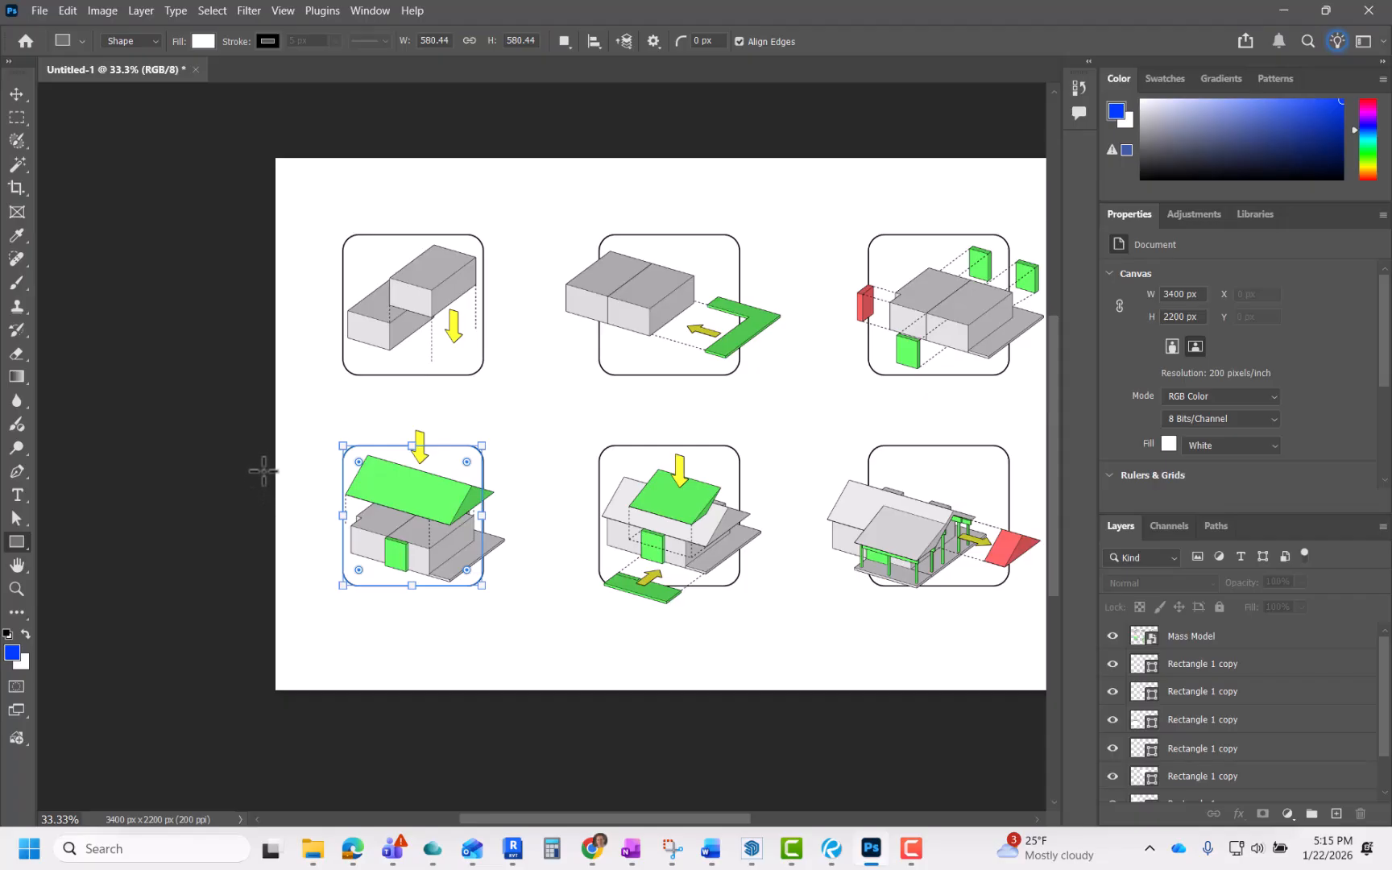
{"action": "scroll", "coordinate": [274, 464], "scroll_direction": "down", "scroll_amount": 1}
{"action": "left_click_drag", "start_coordinate": [307, 460], "coordinate": [1004, 548]}
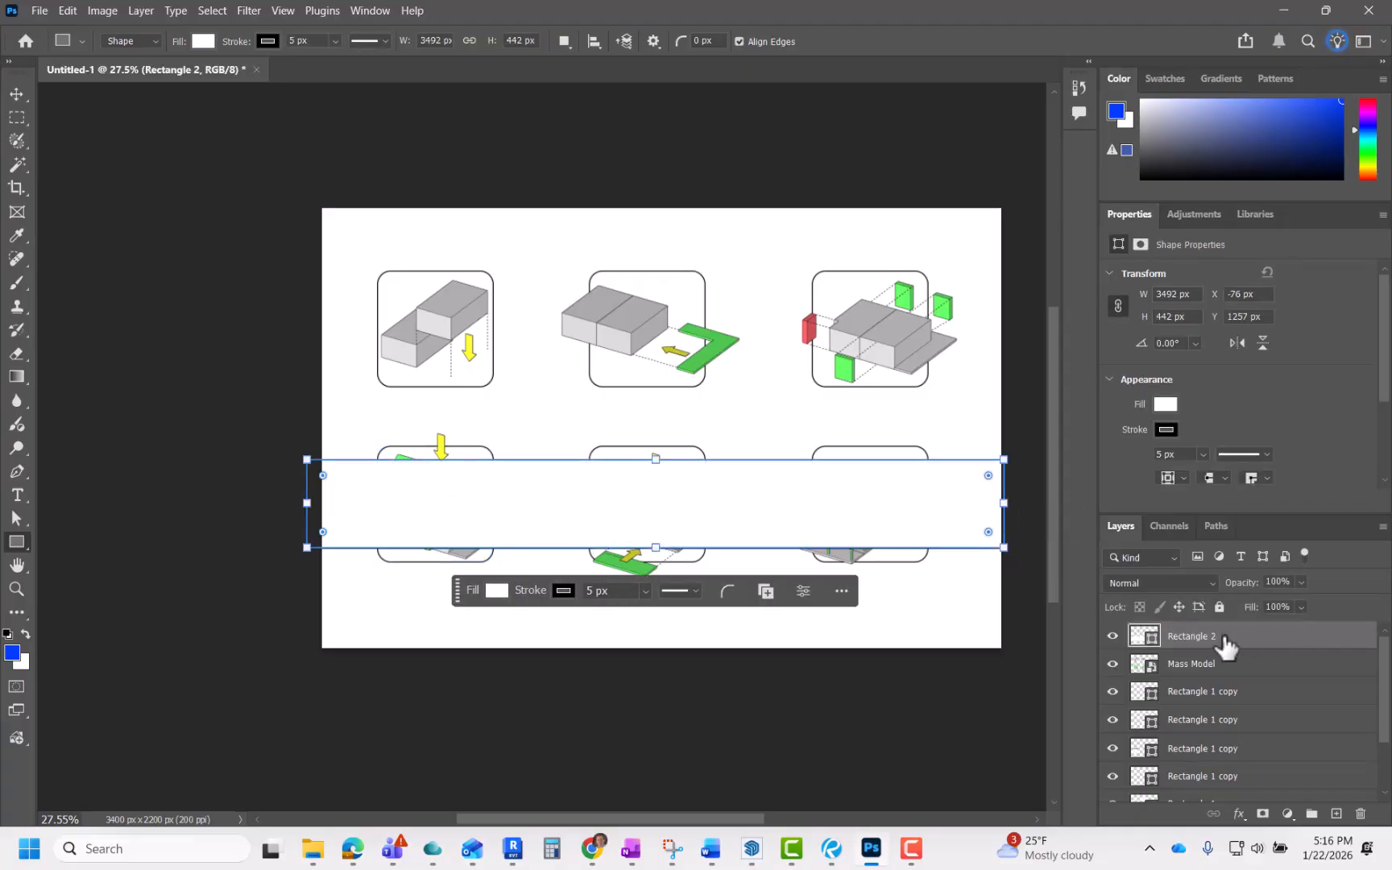
Step: Change the new rectangle's fill colour to red #fc4a4a
{"action": "left_click", "coordinate": [493, 593]}
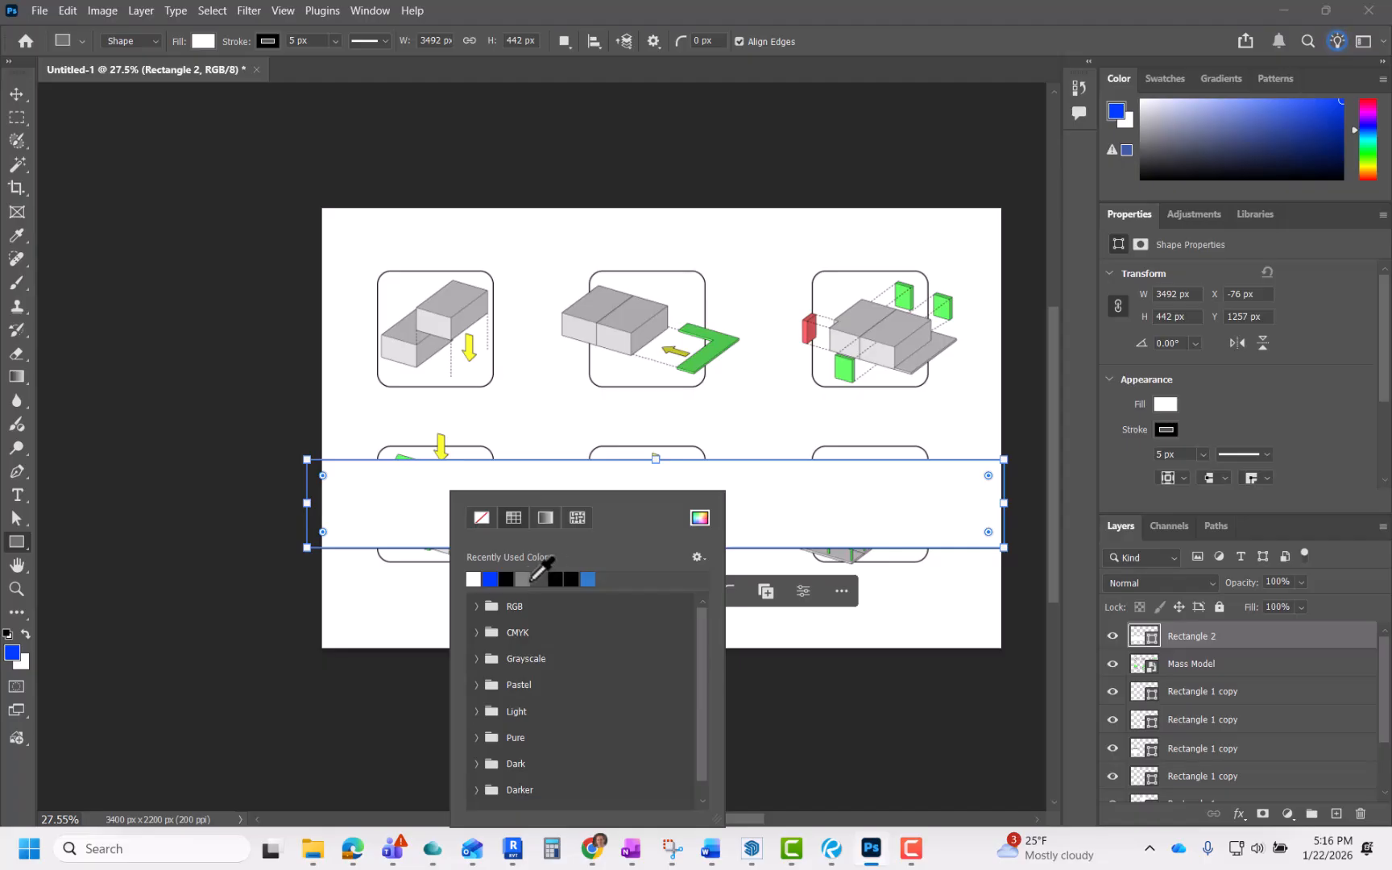
{"action": "left_click", "coordinate": [528, 579]}
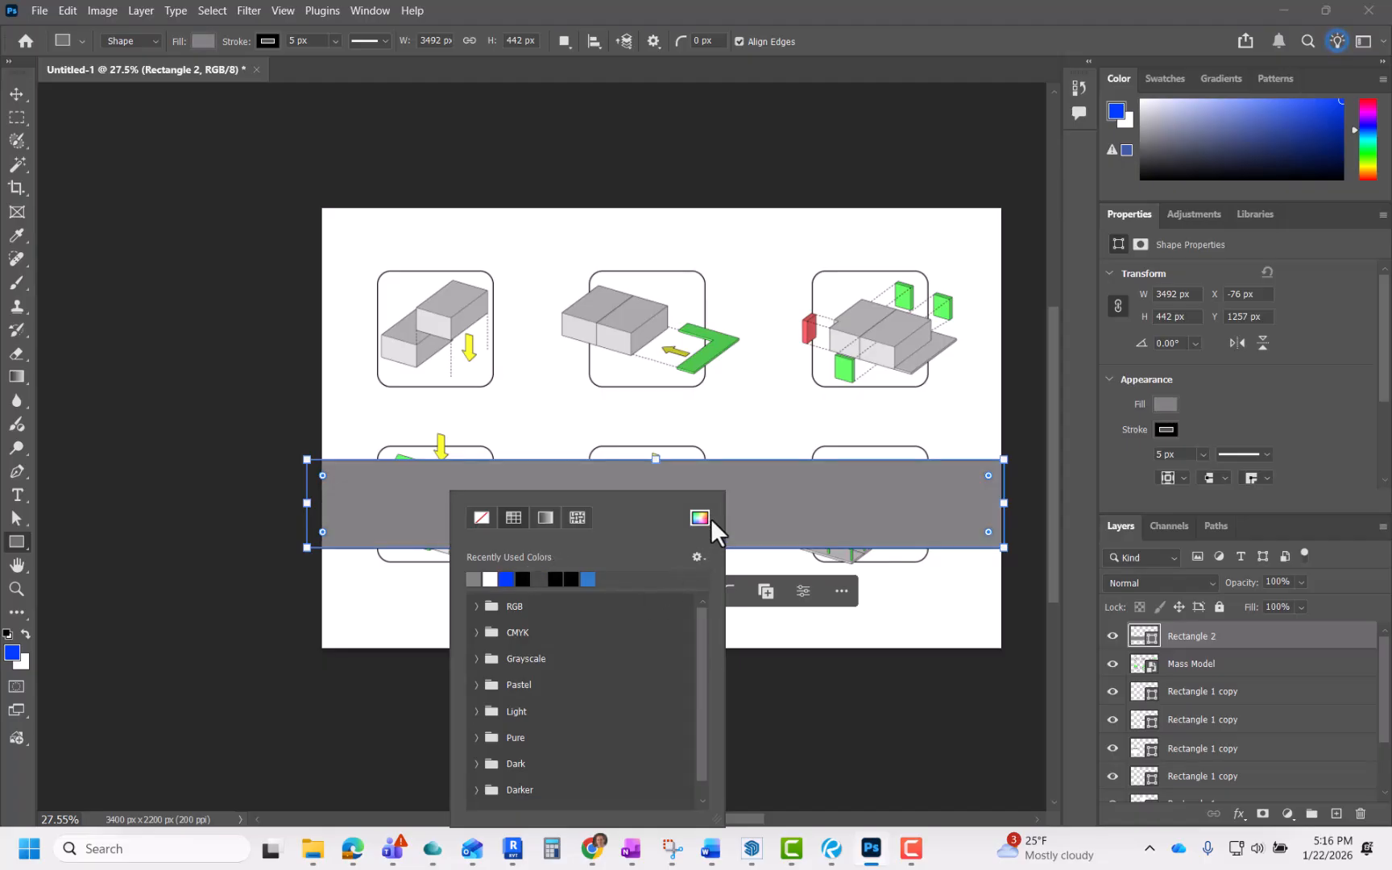
{"action": "left_click", "coordinate": [701, 517]}
{"action": "mouse_move", "coordinate": [458, 294]}
{"action": "left_mouse_down"}
{"action": "mouse_move", "coordinate": [453, 310]}
{"action": "mouse_move", "coordinate": [453, 283]}
{"action": "mouse_move", "coordinate": [453, 324]}
{"action": "mouse_move", "coordinate": [450, 293]}
{"action": "left_mouse_up"}
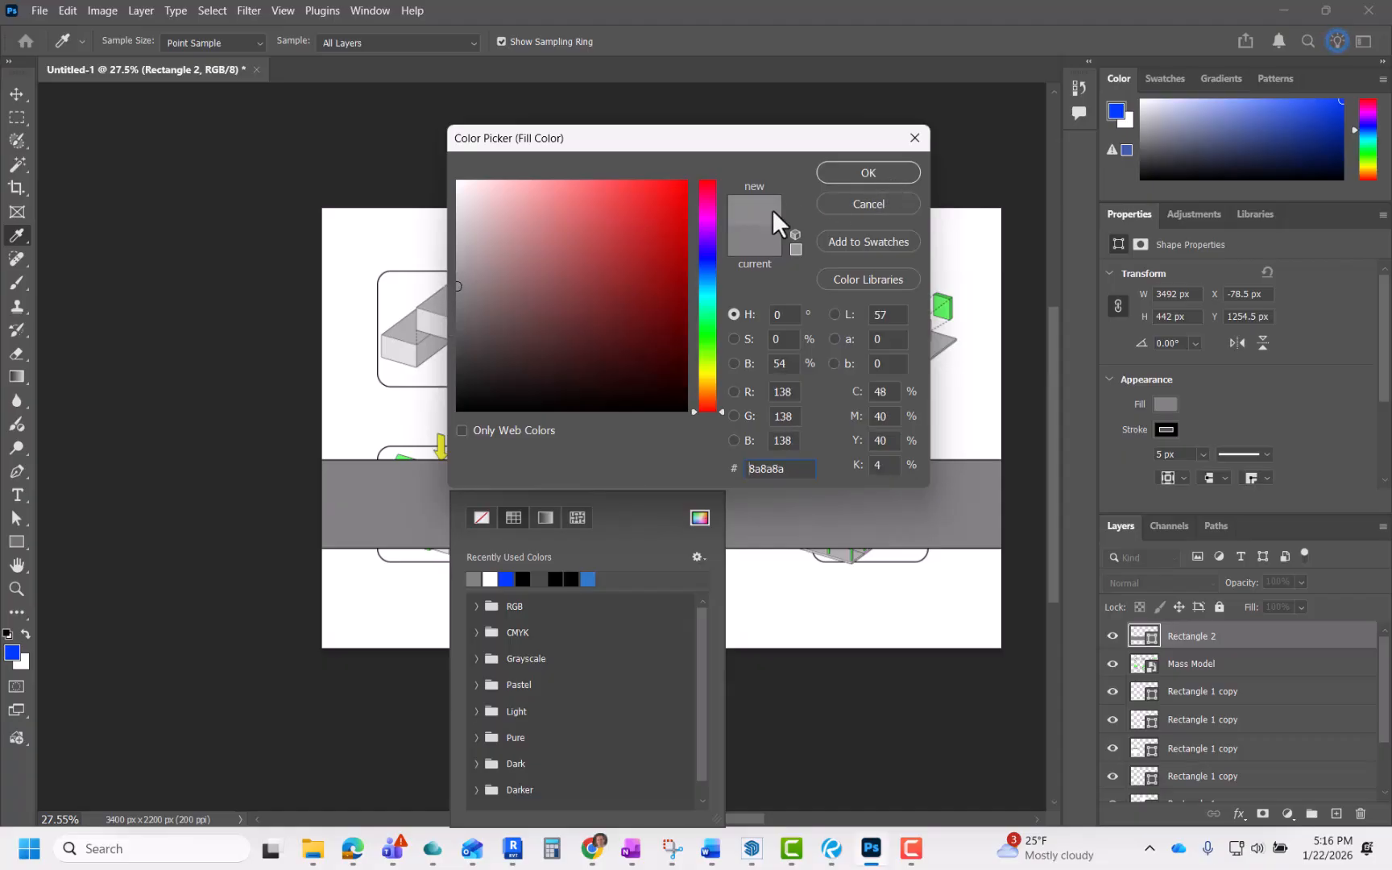
{"action": "mouse_move", "coordinate": [596, 205]}
{"action": "left_mouse_down"}
{"action": "mouse_move", "coordinate": [590, 186]}
{"action": "mouse_move", "coordinate": [619, 184]}
{"action": "left_mouse_up"}
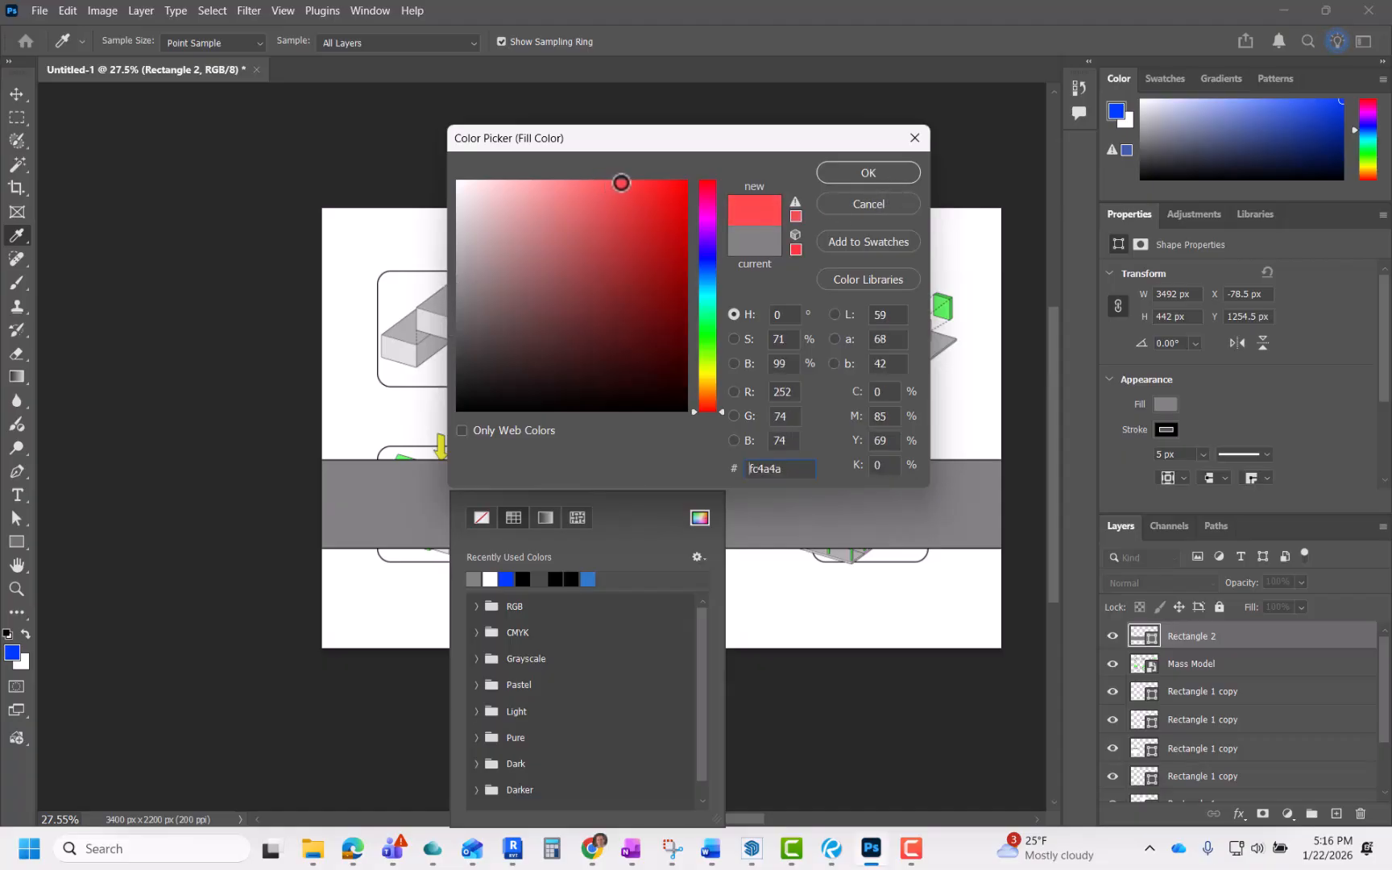
{"action": "left_click", "coordinate": [903, 176]}
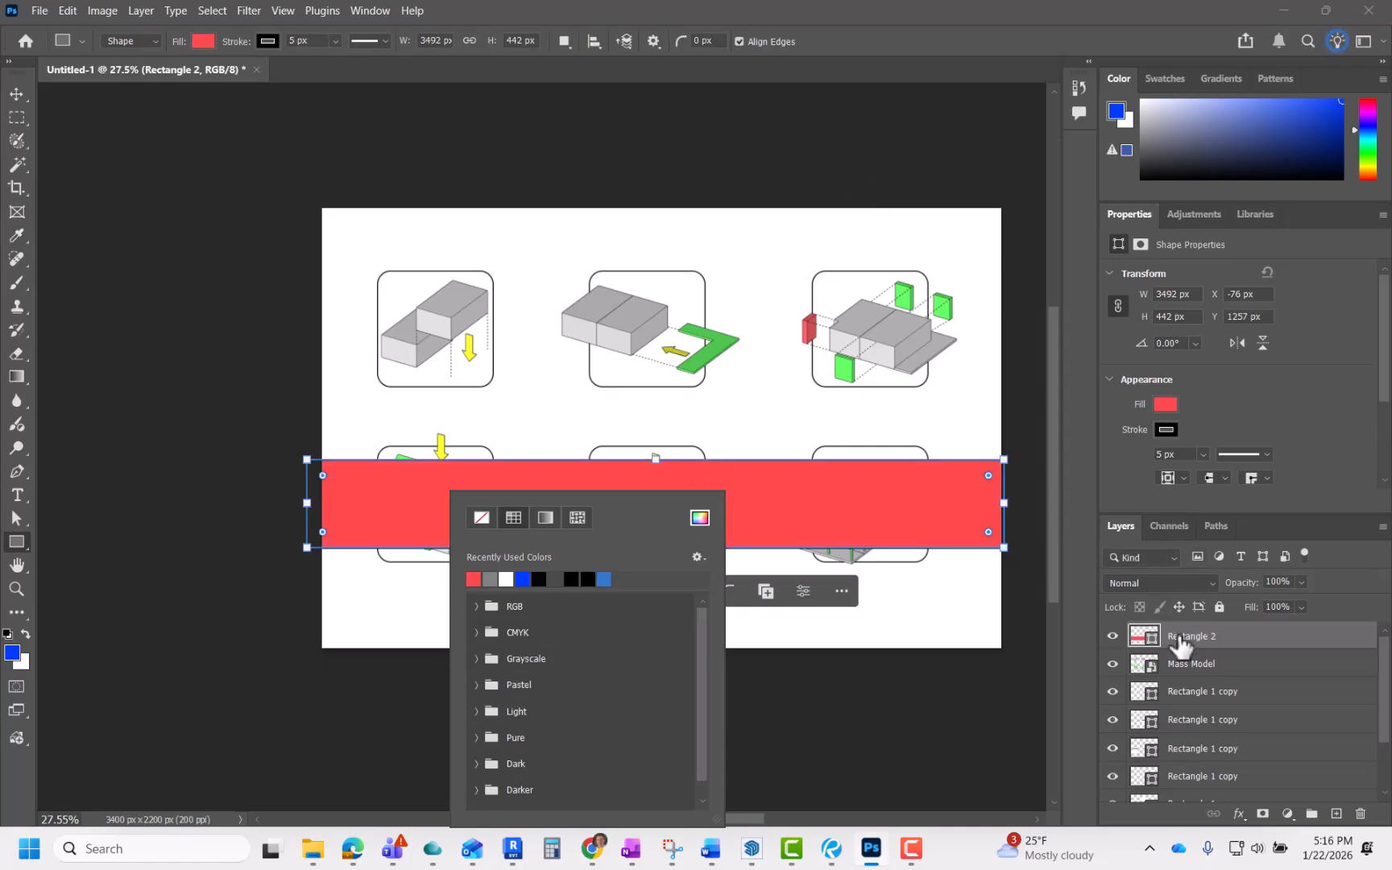
Step: Move the rectangle layer down to just above the background and rename it Stripe
{"action": "left_click_drag", "start_coordinate": [1185, 644], "coordinate": [1200, 765]}
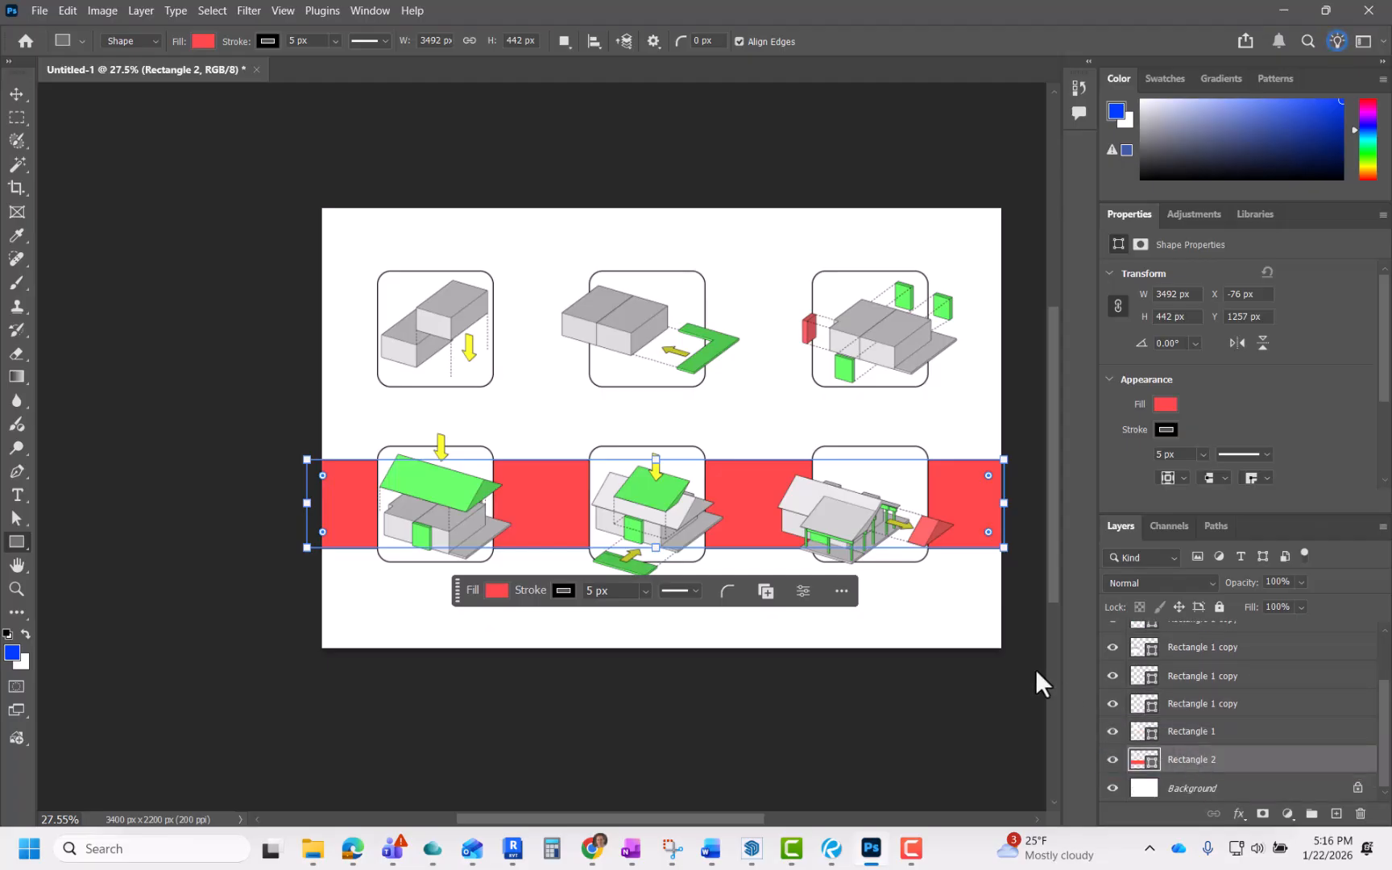
{"action": "right_click", "coordinate": [1189, 759]}
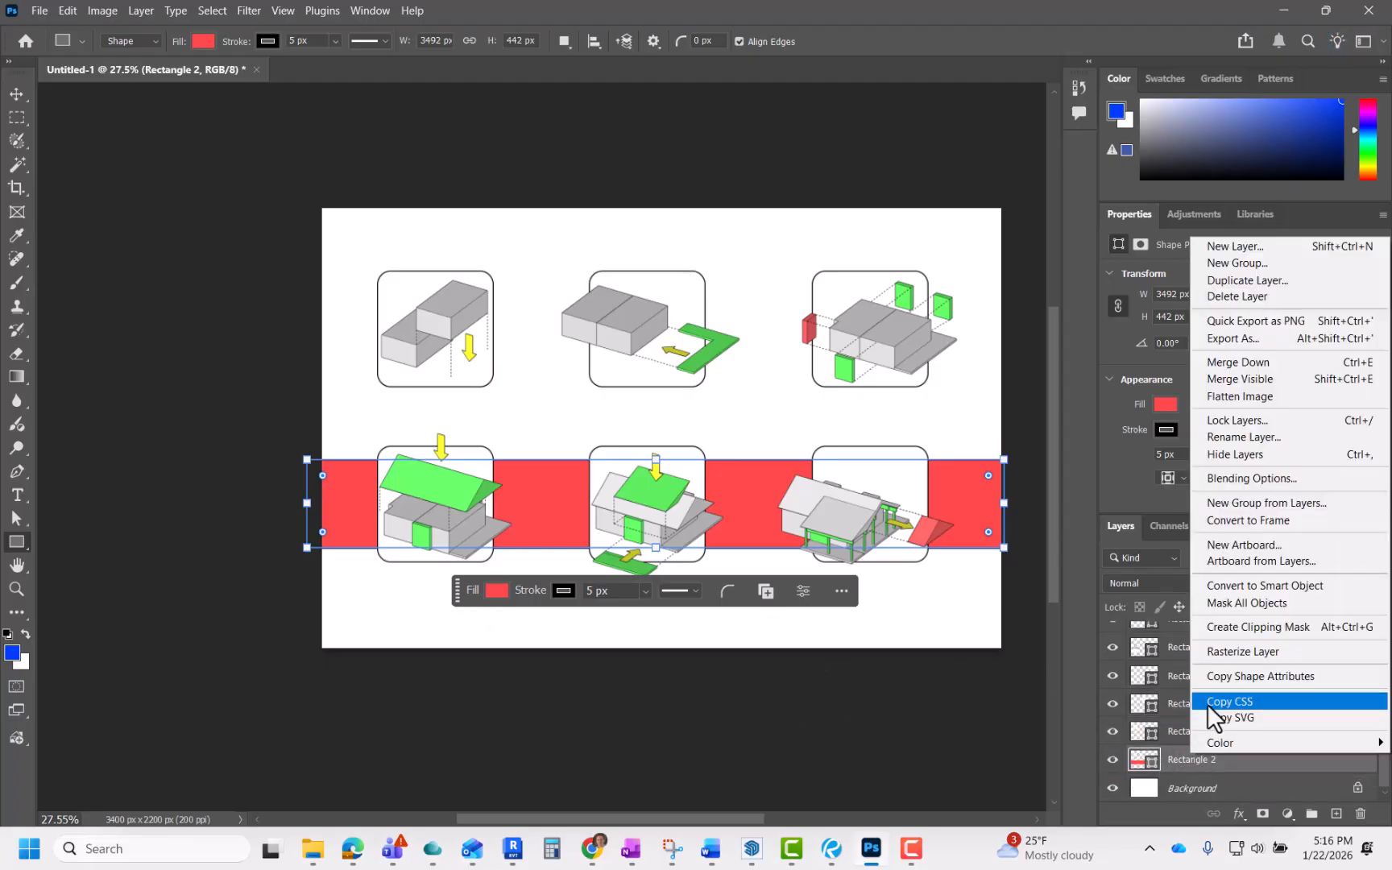
{"action": "left_click", "coordinate": [1178, 761]}
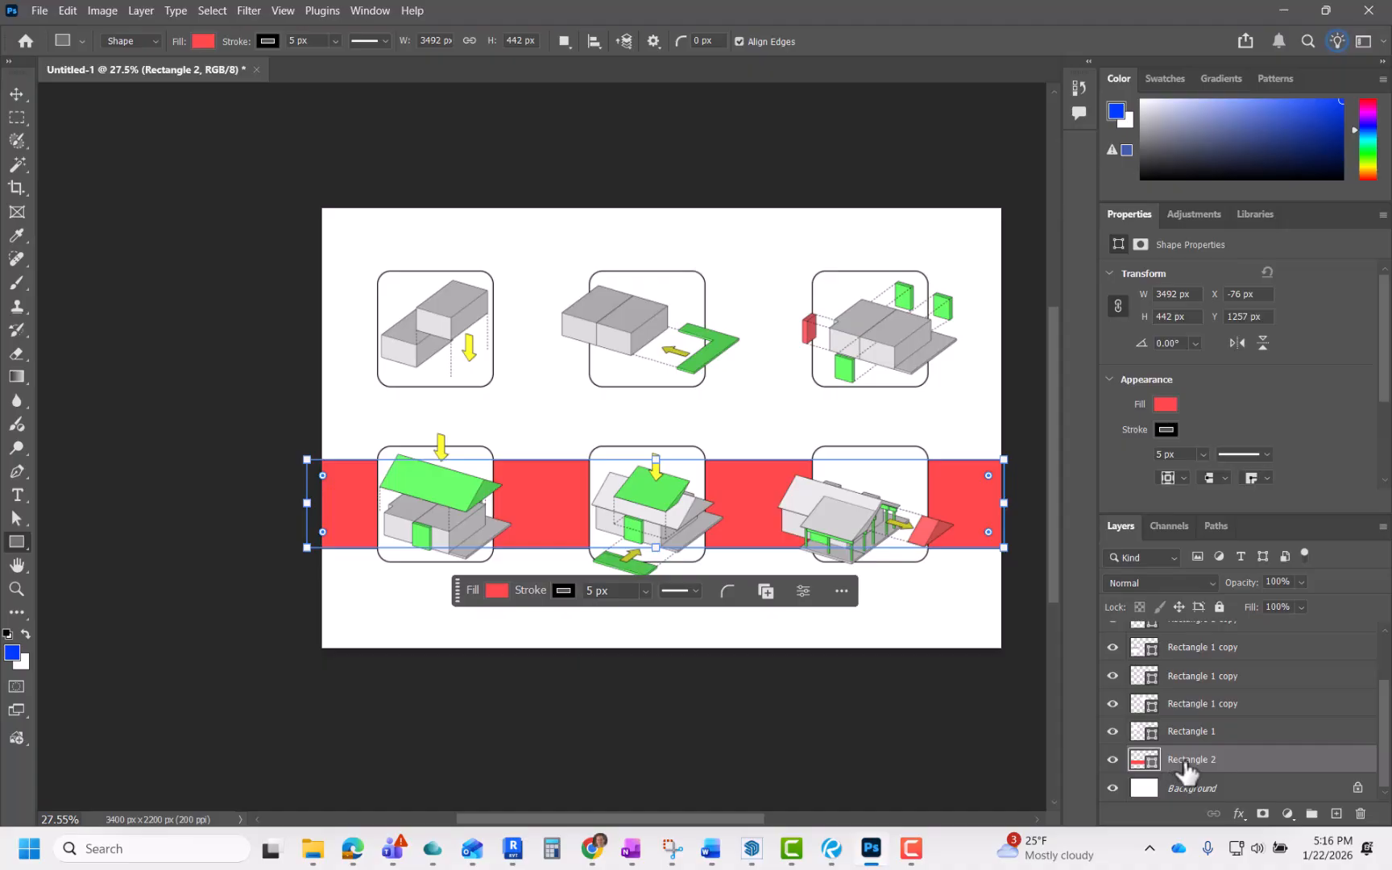
{"action": "double_click", "coordinate": [1185, 758]}
{"action": "key", "text": "Return"}
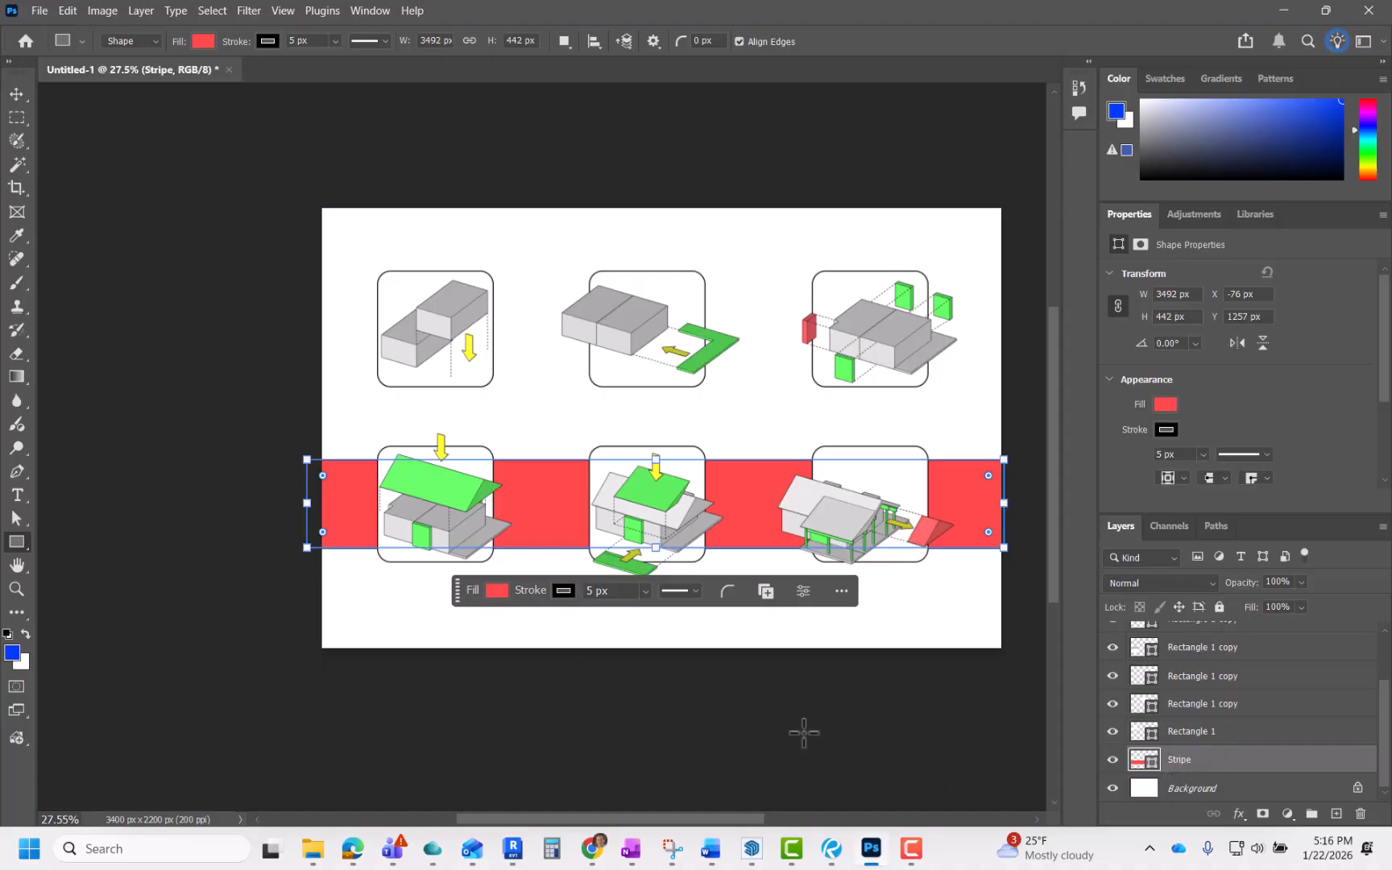
Step: Set the stripe's fill colour to gray #9c9c9c
{"action": "left_click", "coordinate": [14, 100]}
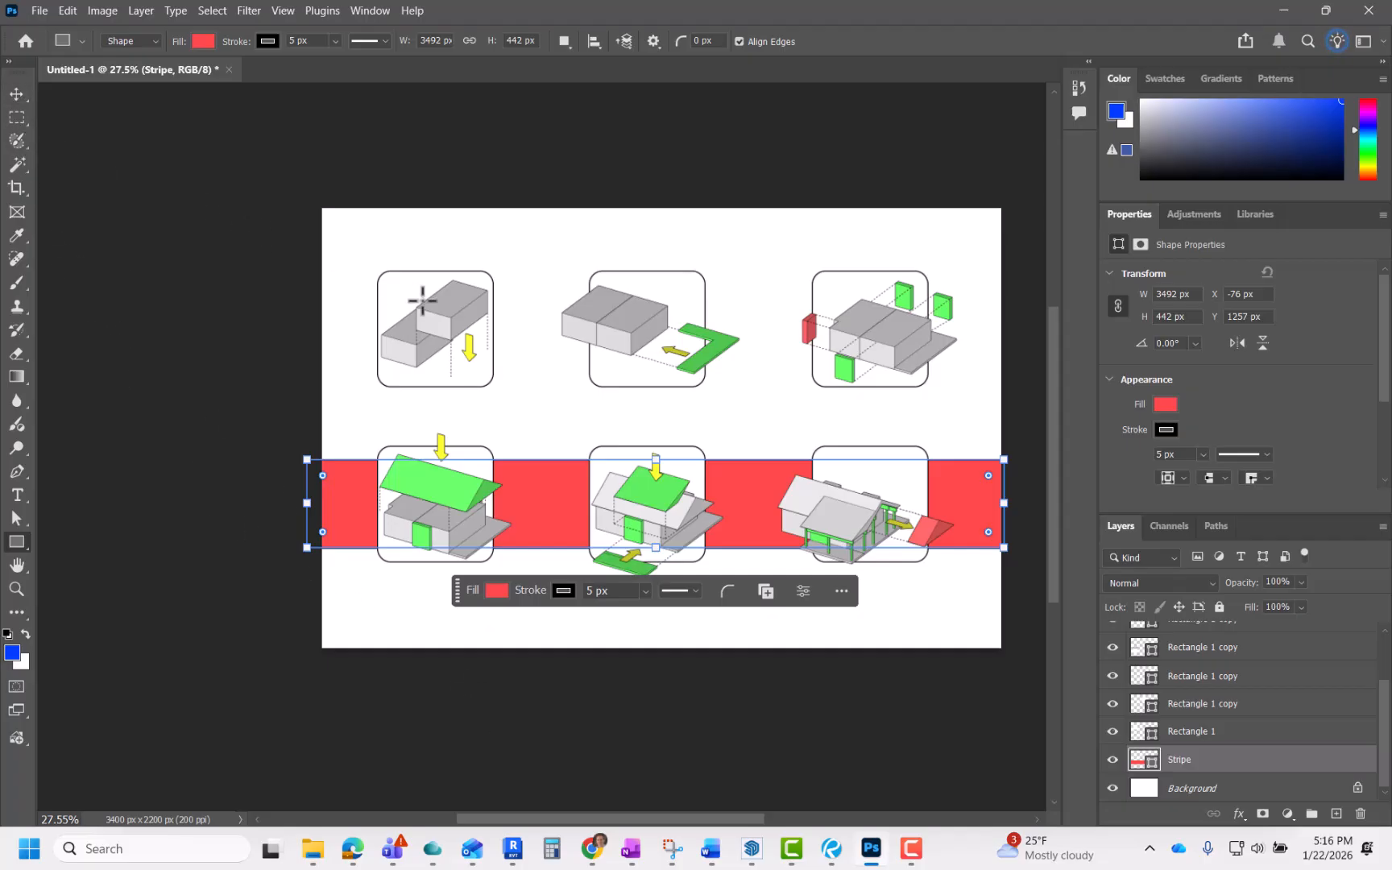
{"action": "left_click", "coordinate": [365, 411]}
{"action": "left_click", "coordinate": [551, 546]}
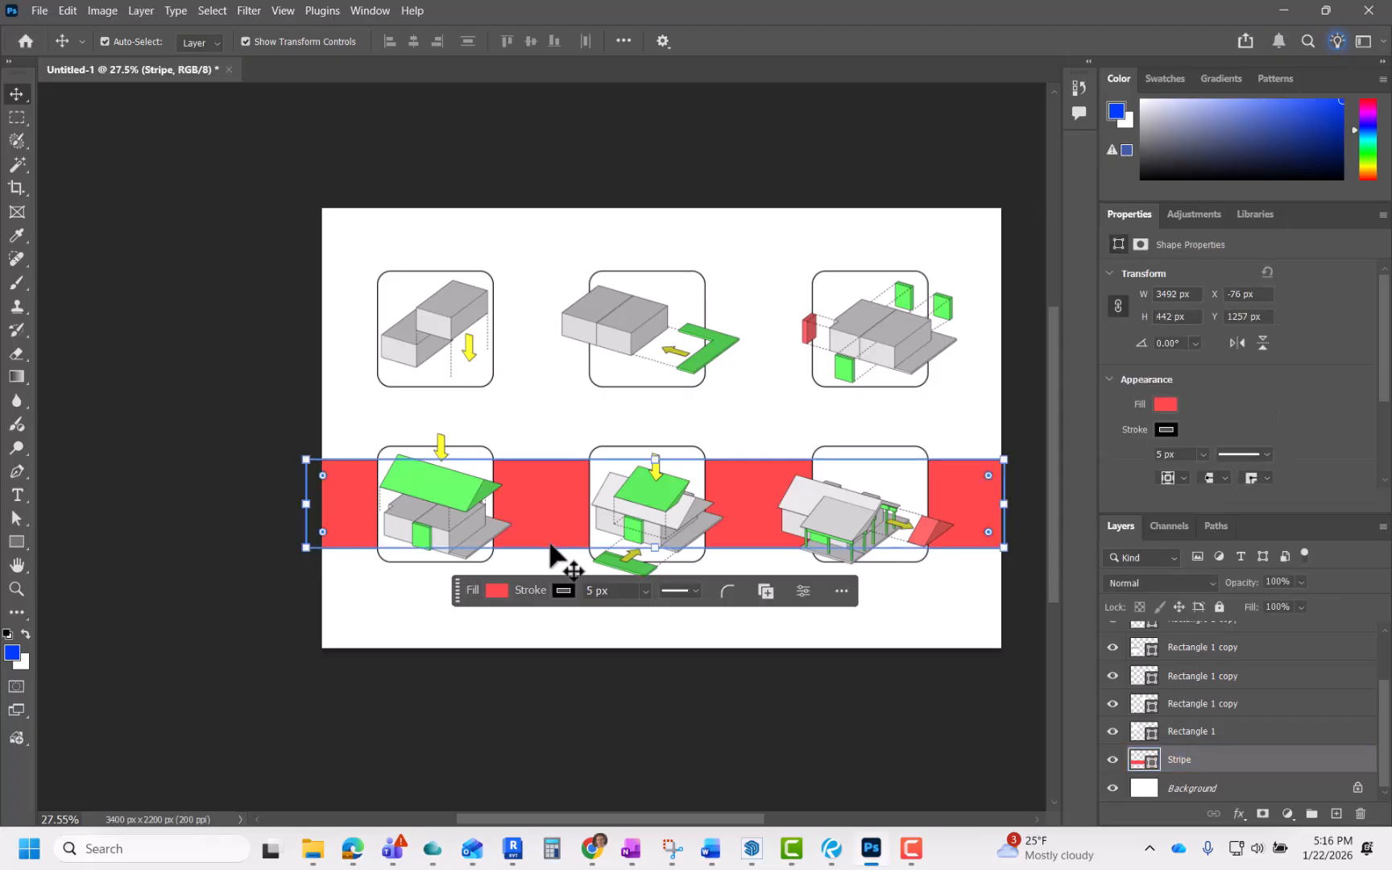
{"action": "left_click", "coordinate": [496, 590]}
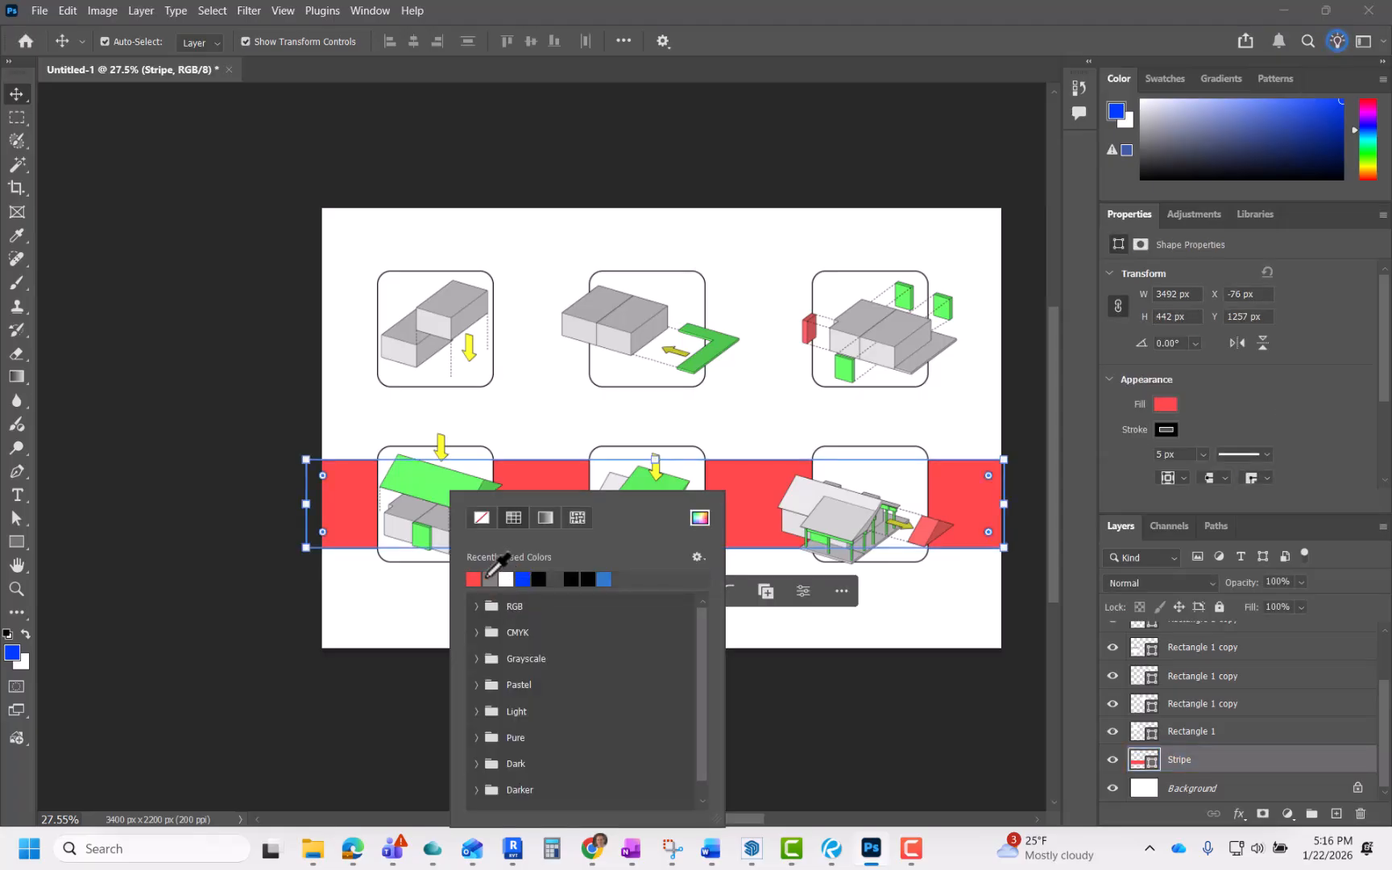
{"action": "left_click", "coordinate": [699, 518]}
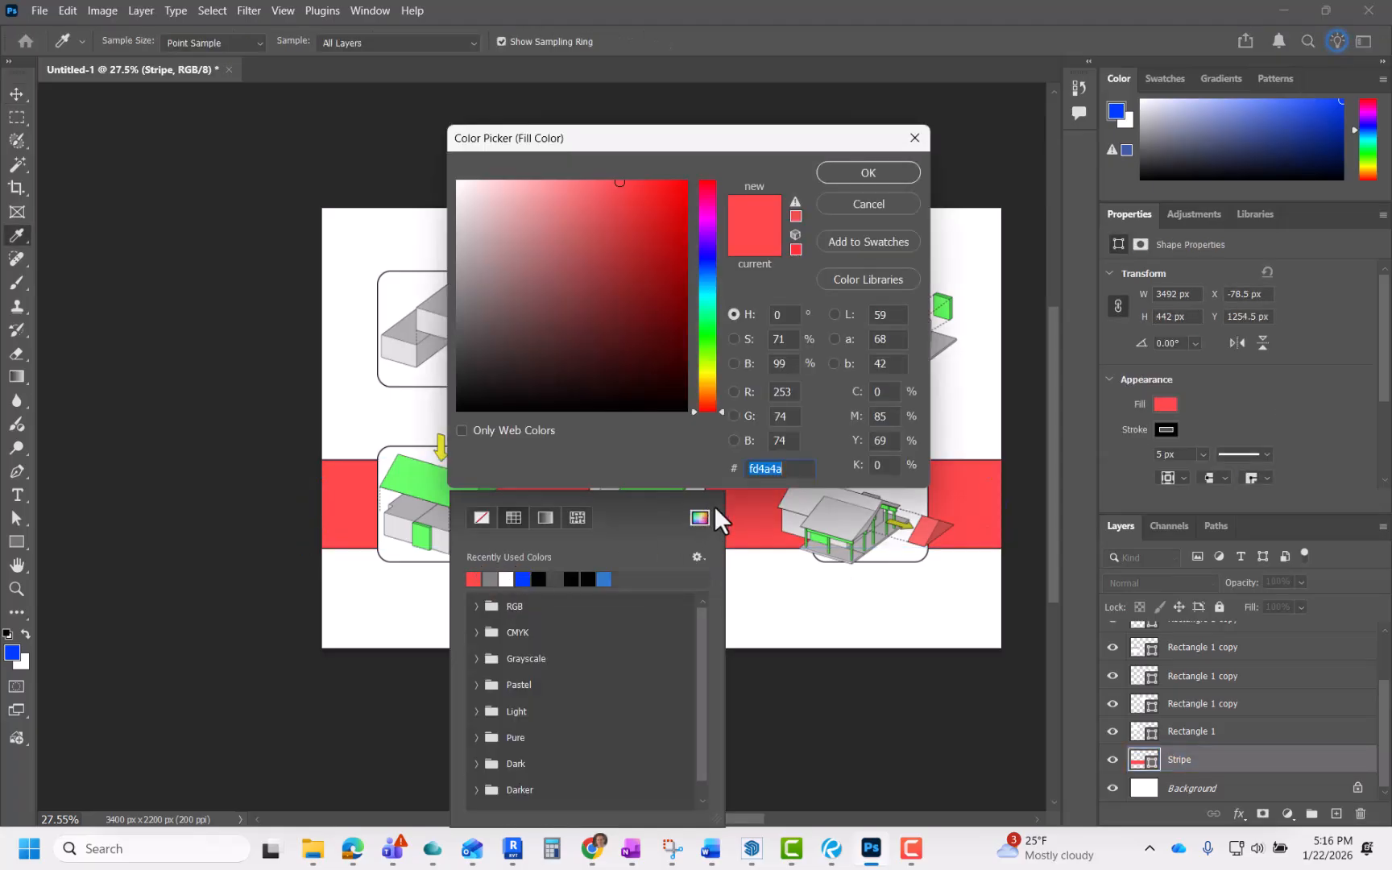
{"action": "left_click_drag", "start_coordinate": [563, 192], "coordinate": [411, 270]}
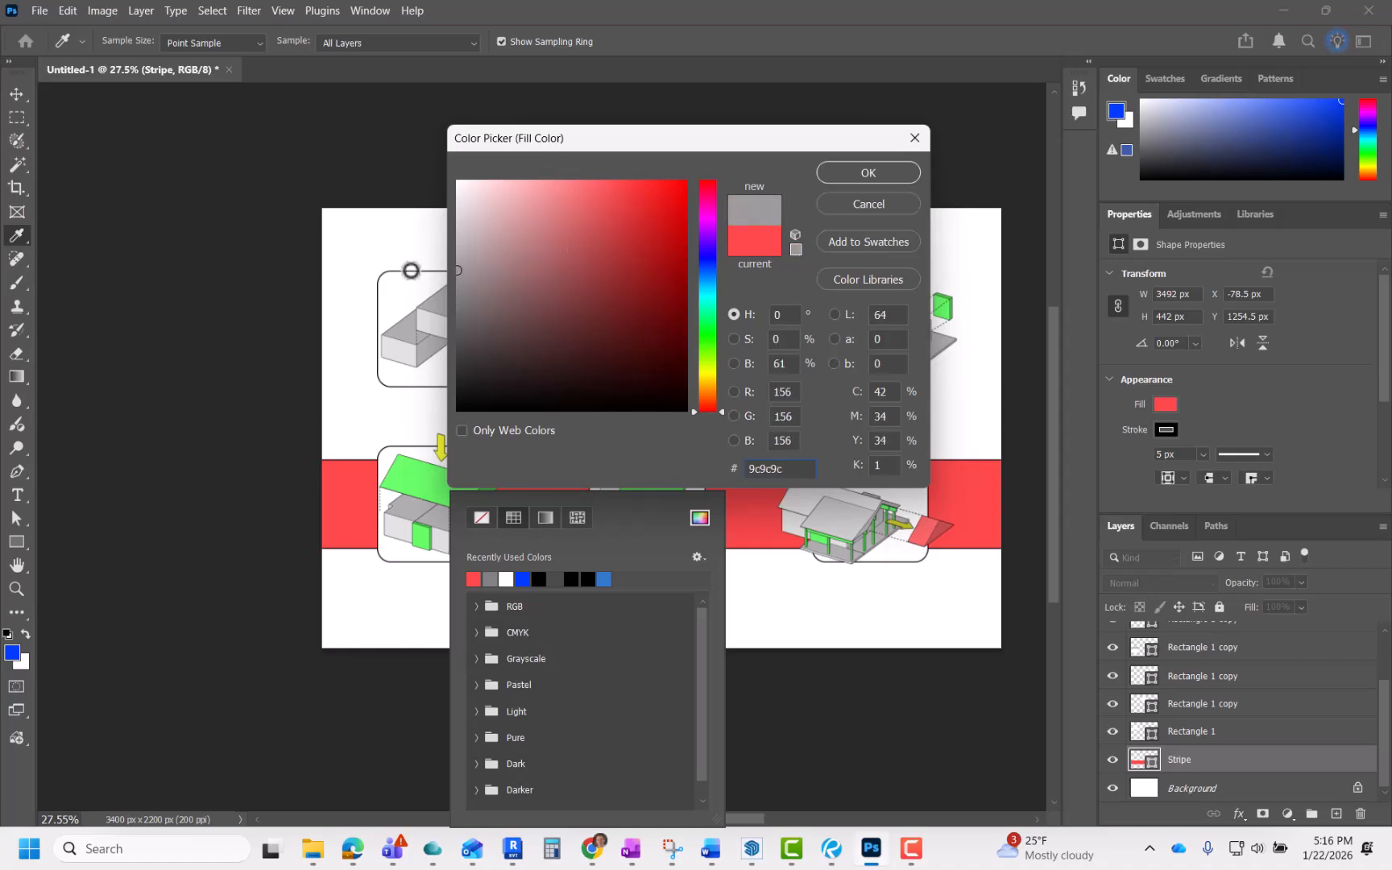
{"action": "left_click", "coordinate": [873, 176]}
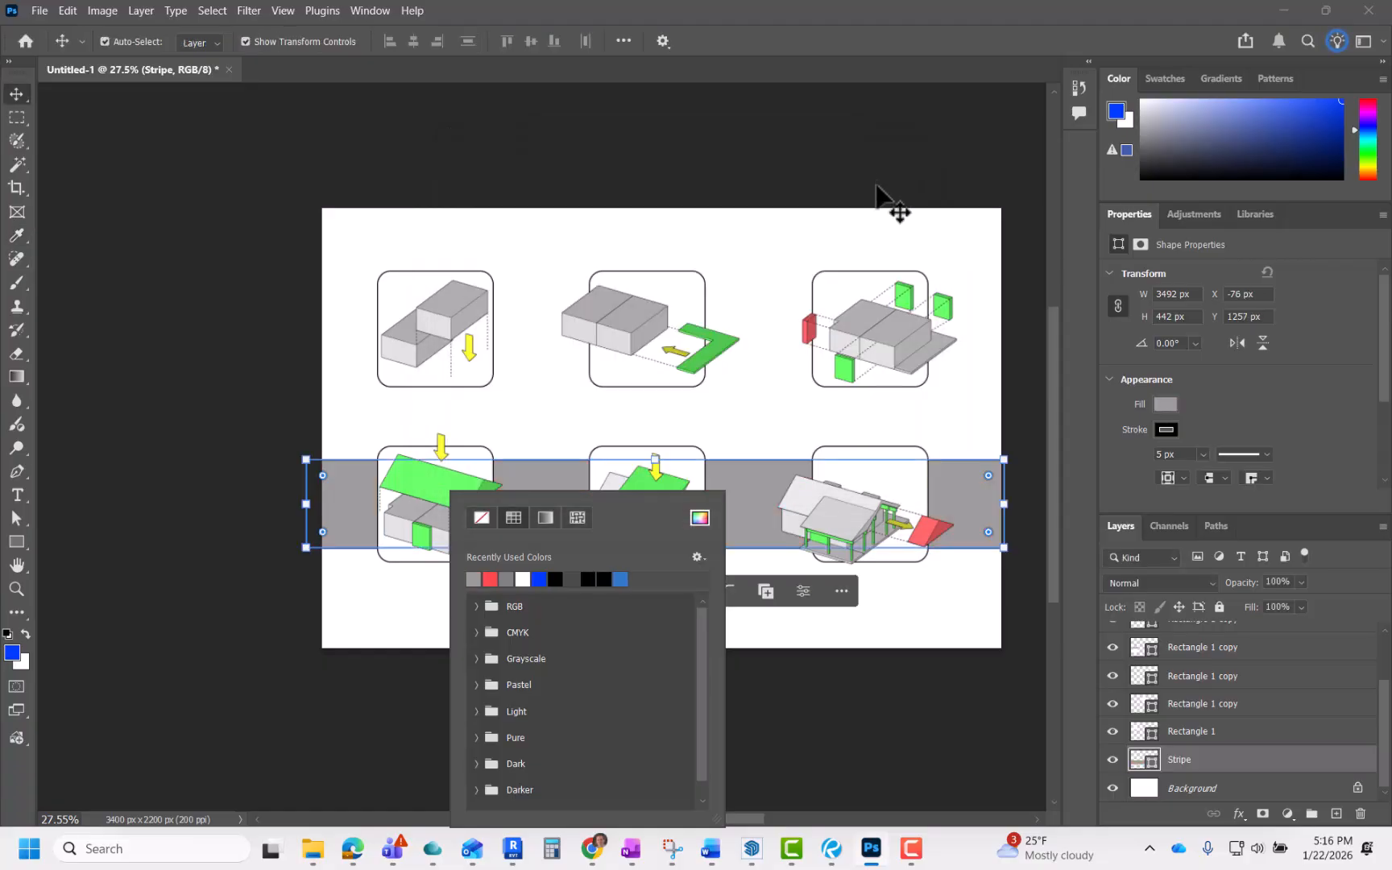
{"action": "left_click", "coordinate": [786, 662]}
{"action": "left_click", "coordinate": [783, 687]}
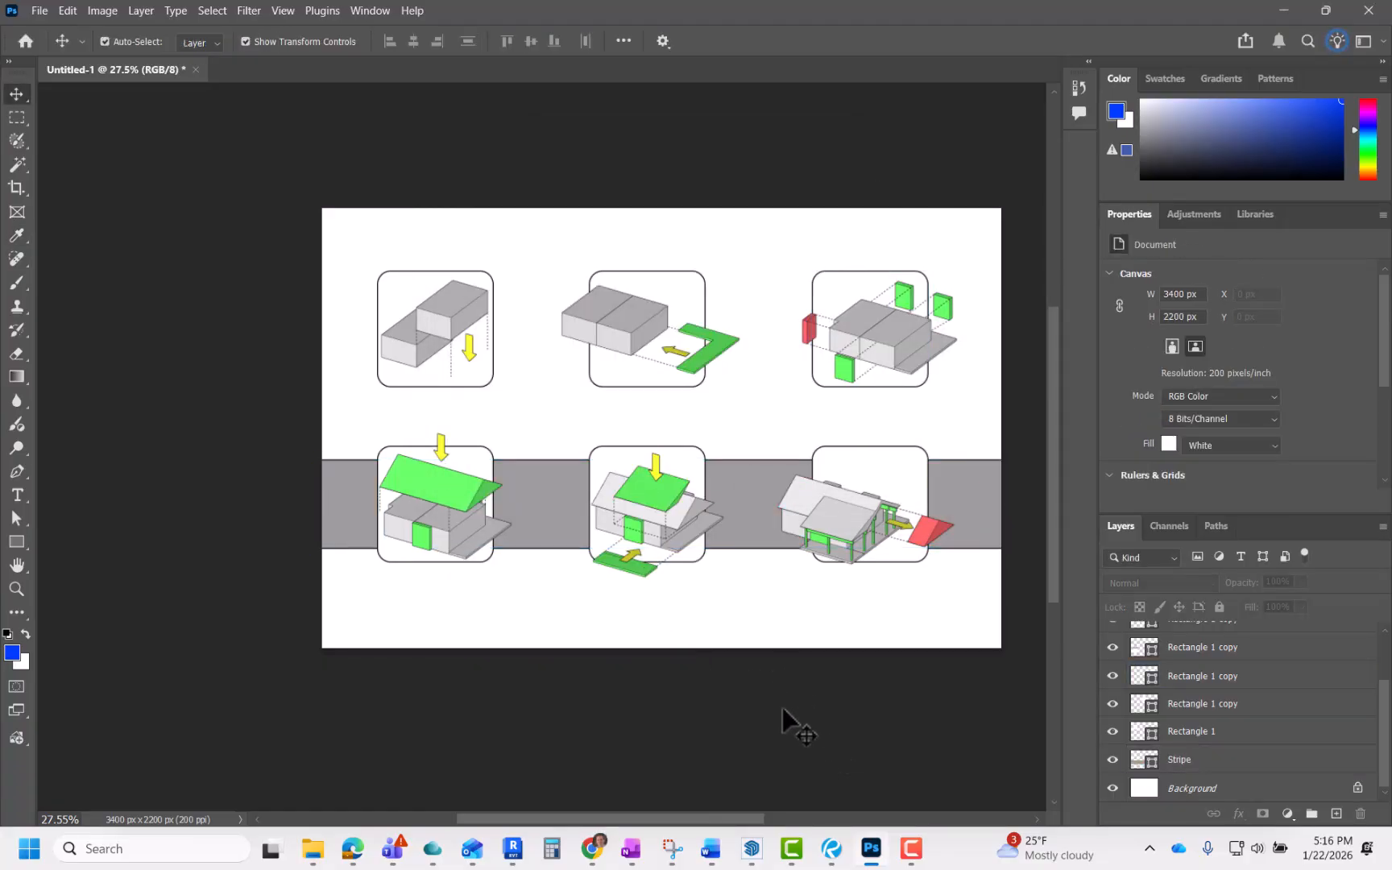
Step: Remove the stroke from the stripe rectangle
{"action": "scroll", "coordinate": [782, 707], "scroll_direction": "up", "scroll_amount": 2}
{"action": "left_click", "coordinate": [513, 487]}
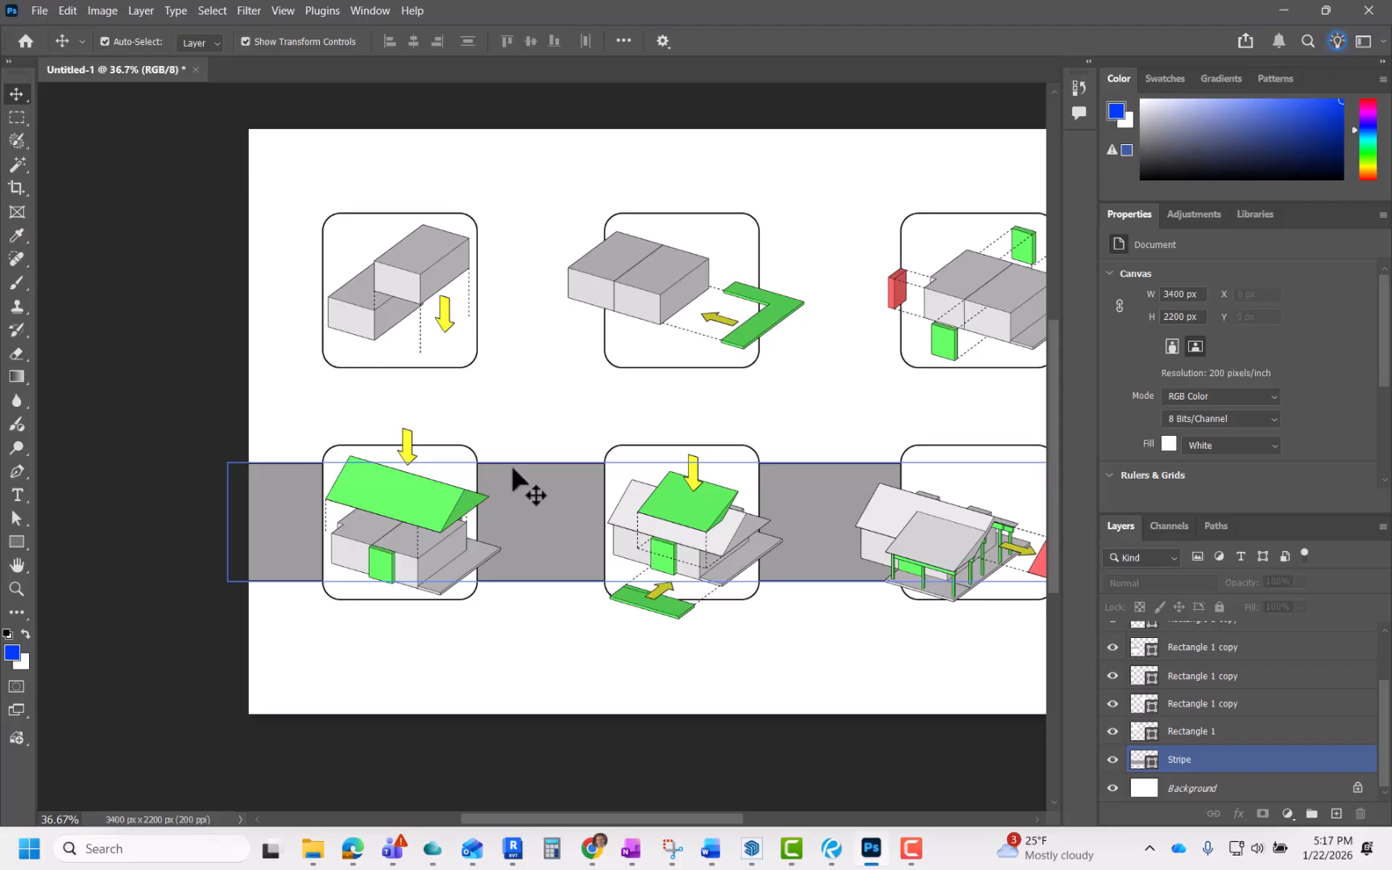
{"action": "left_click", "coordinate": [547, 513]}
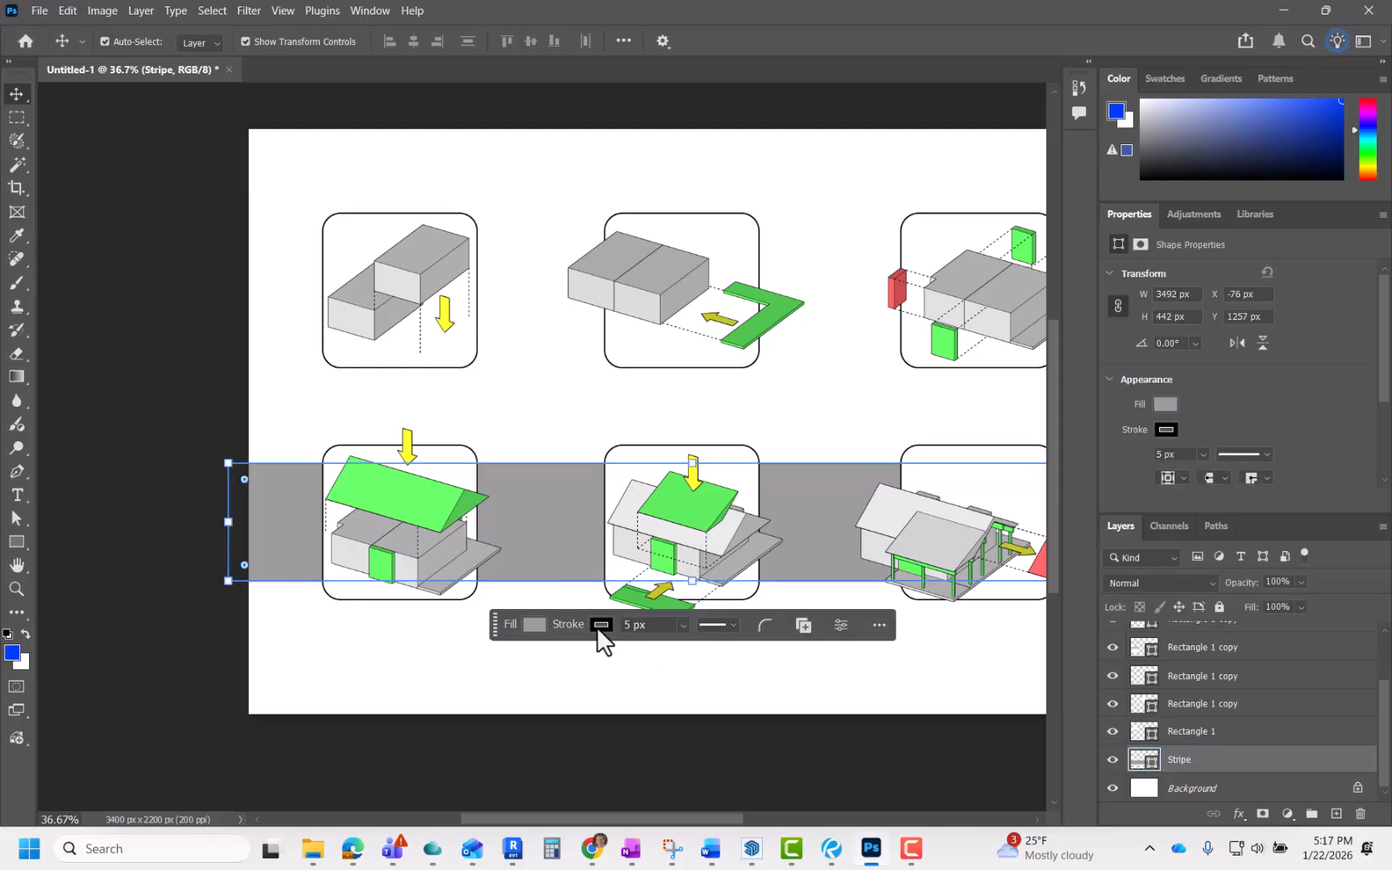
{"action": "left_click", "coordinate": [600, 625]}
{"action": "left_click", "coordinate": [517, 520]}
{"action": "left_click", "coordinate": [432, 715]}
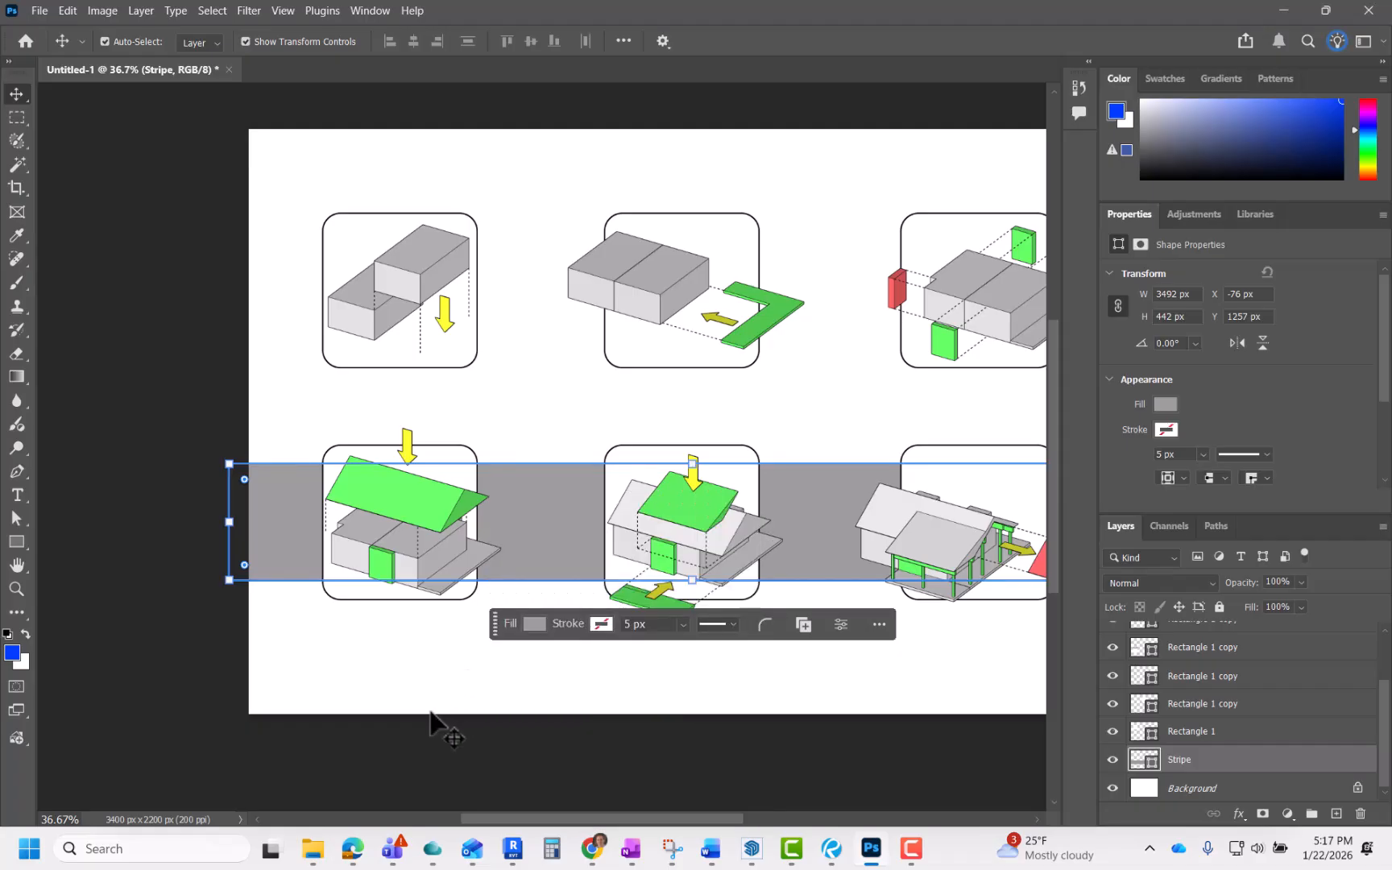
Step: Scale the gray stripe so it spans the full sheet width behind the second-row diagrams
{"action": "scroll", "coordinate": [451, 749], "scroll_direction": "down", "scroll_amount": 6}
{"action": "left_click", "coordinate": [653, 772]}
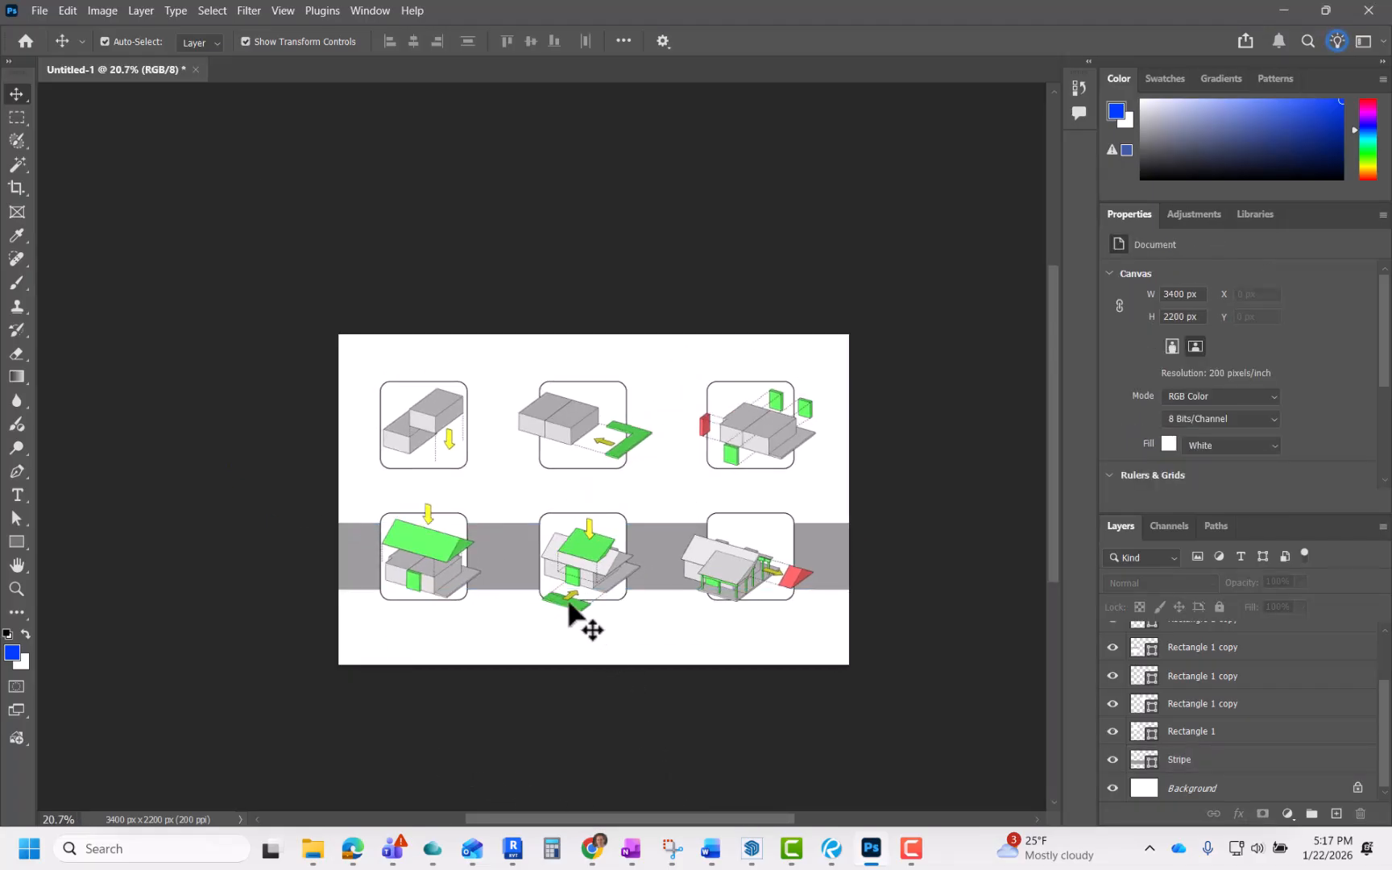
{"action": "left_click", "coordinate": [531, 564]}
{"action": "scroll", "coordinate": [591, 530], "scroll_direction": "up", "scroll_amount": 3}
{"action": "left_click_drag", "start_coordinate": [592, 521], "coordinate": [592, 531]}
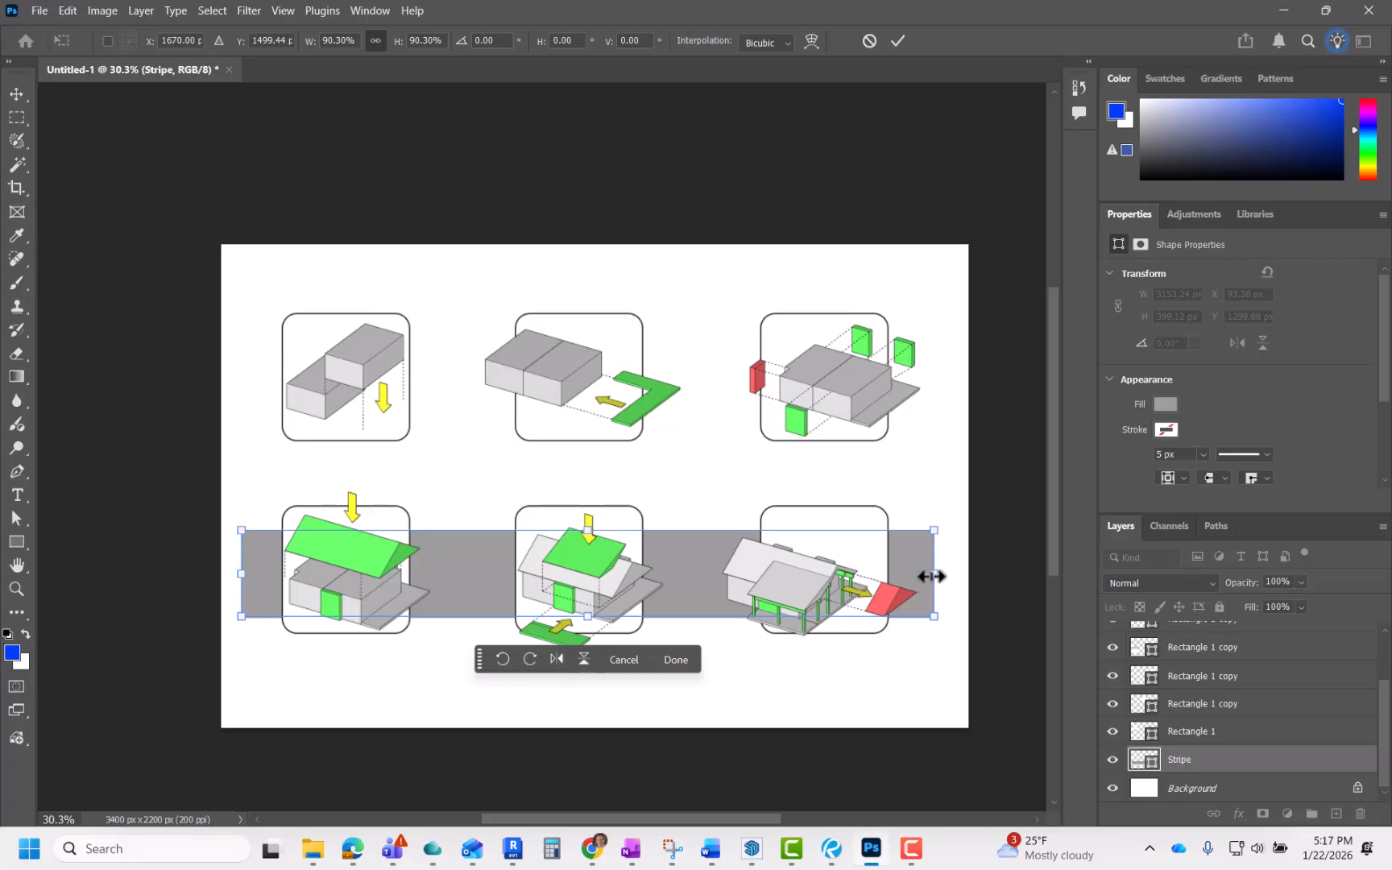
{"action": "left_click_drag", "start_coordinate": [934, 574], "coordinate": [967, 575]}
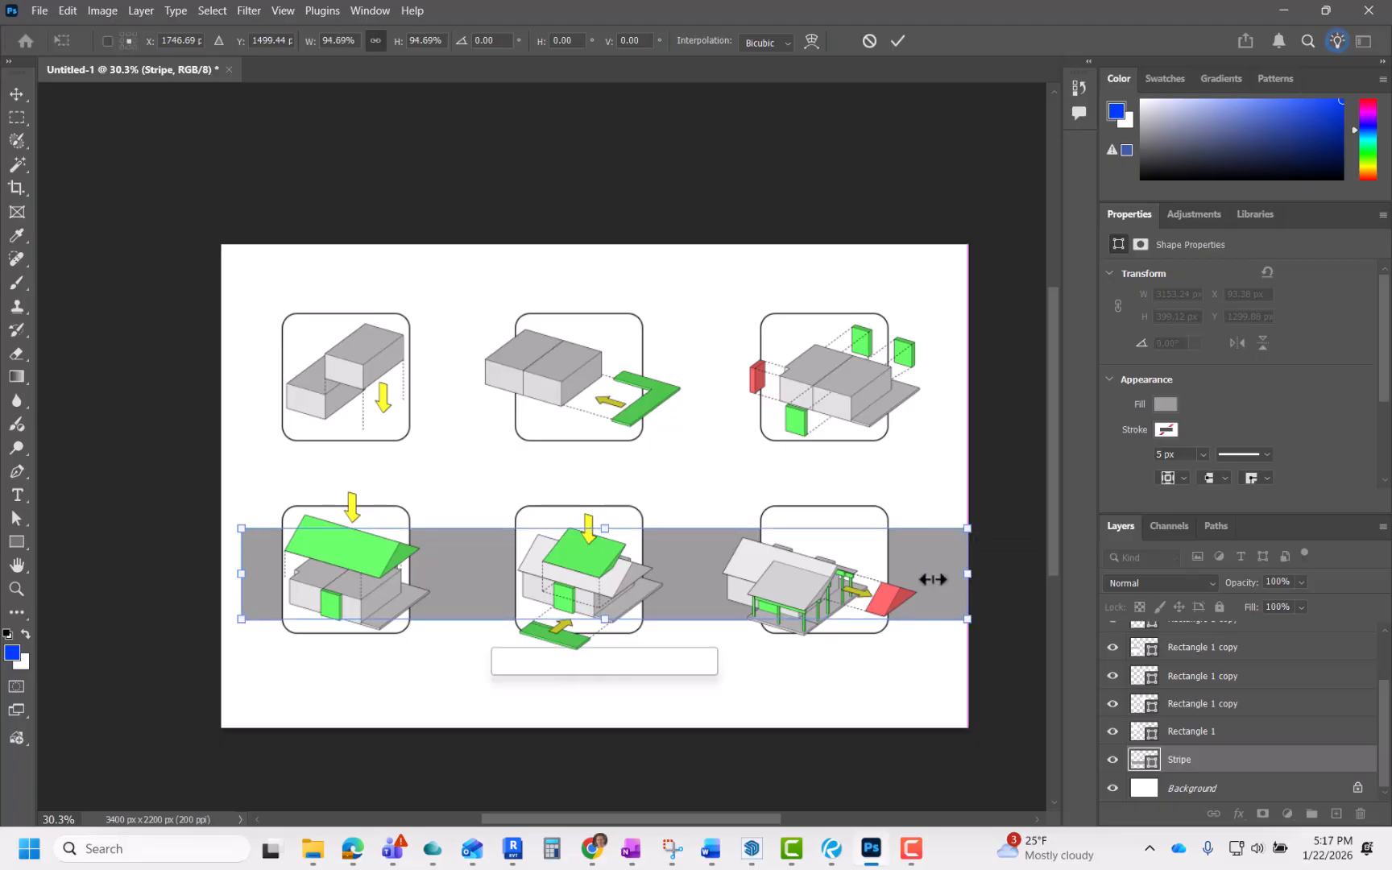
{"action": "left_click_drag", "start_coordinate": [235, 577], "coordinate": [220, 577]}
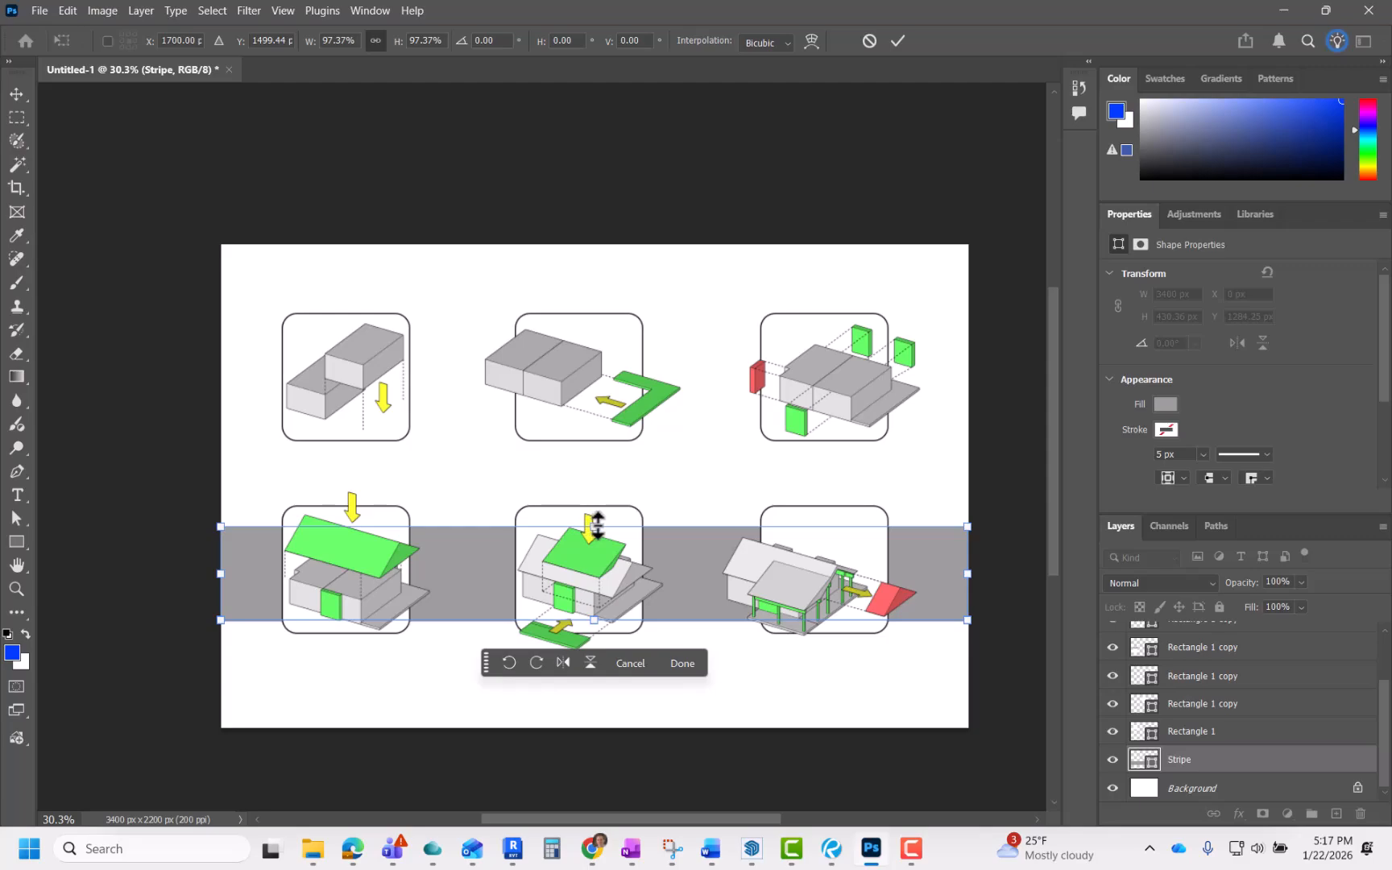
{"action": "left_click_drag", "start_coordinate": [597, 525], "coordinate": [594, 534]}
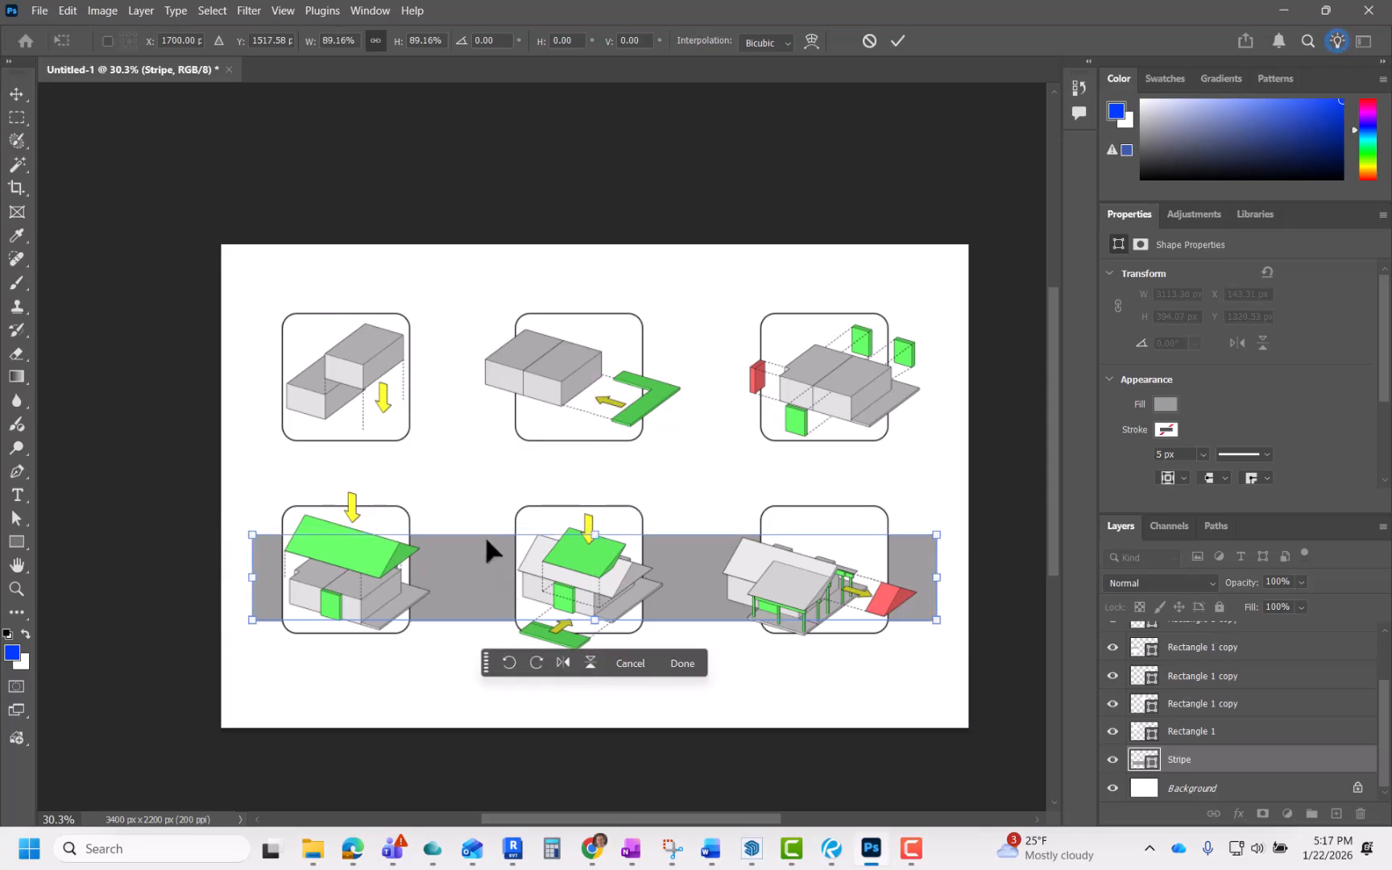
{"action": "key", "text": "Return"}
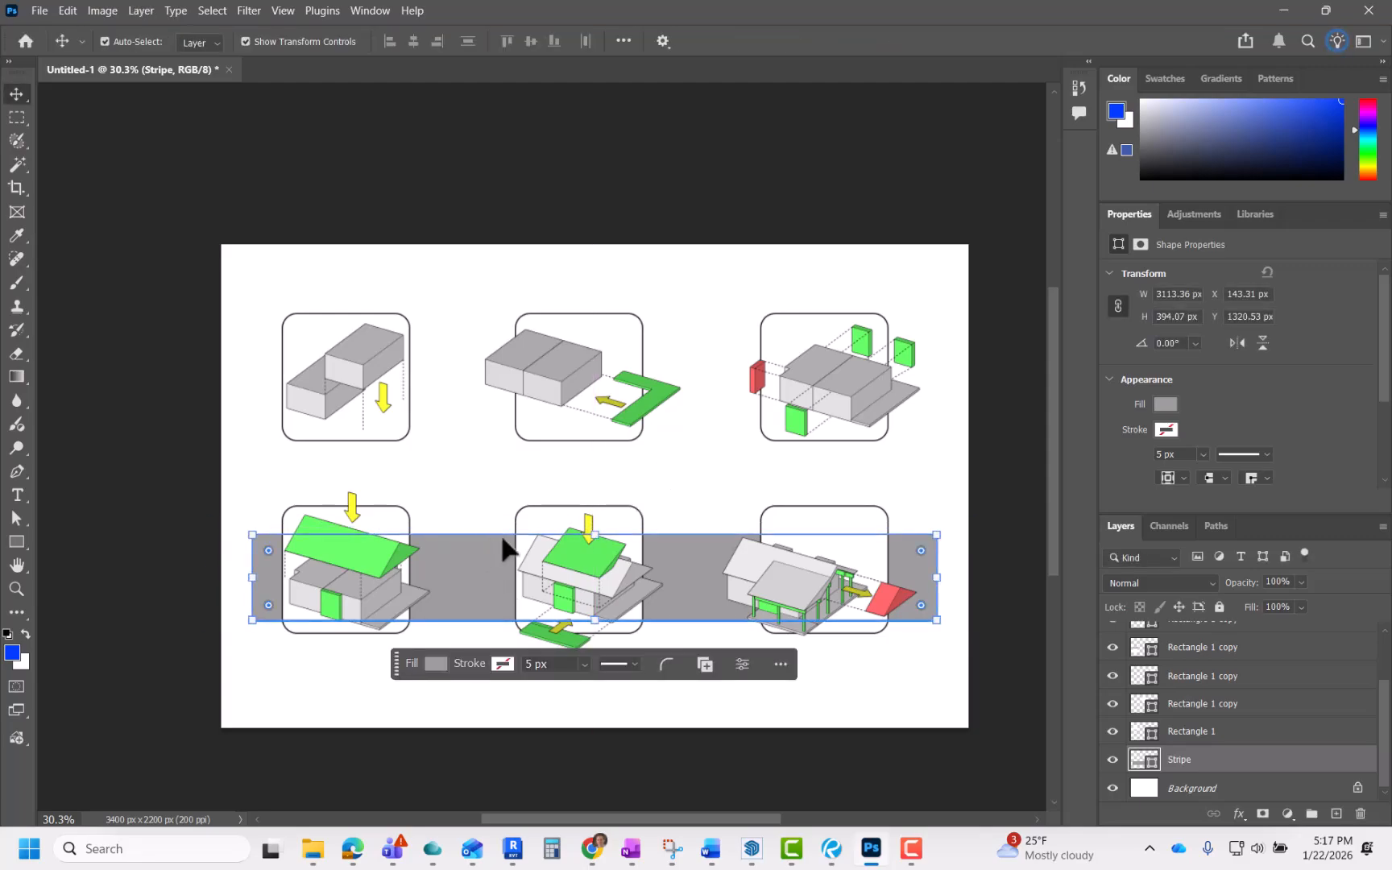
{"action": "left_click_drag", "start_coordinate": [594, 534], "coordinate": [594, 537]}
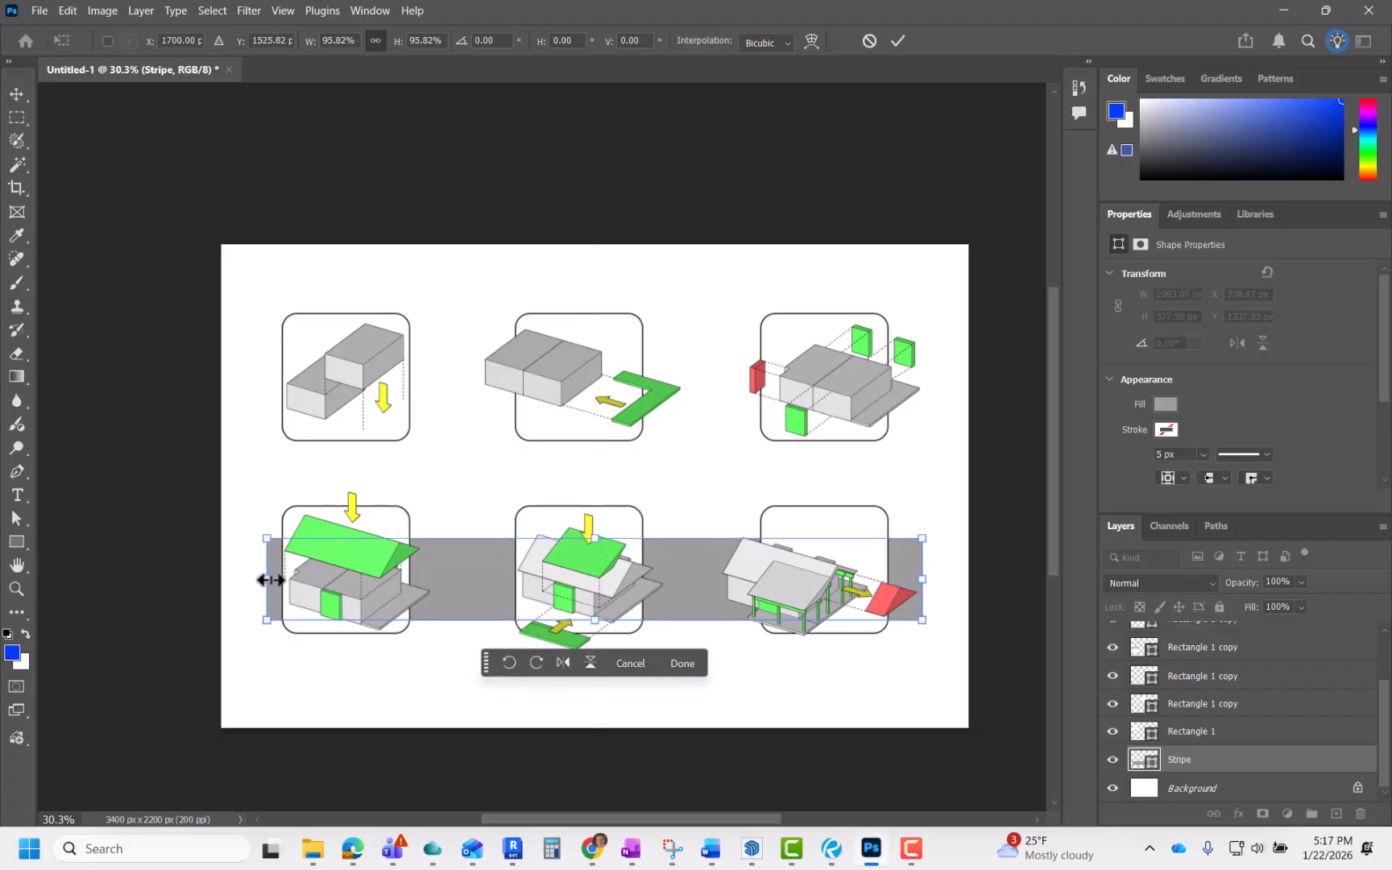
{"action": "left_click_drag", "start_coordinate": [270, 580], "coordinate": [222, 578]}
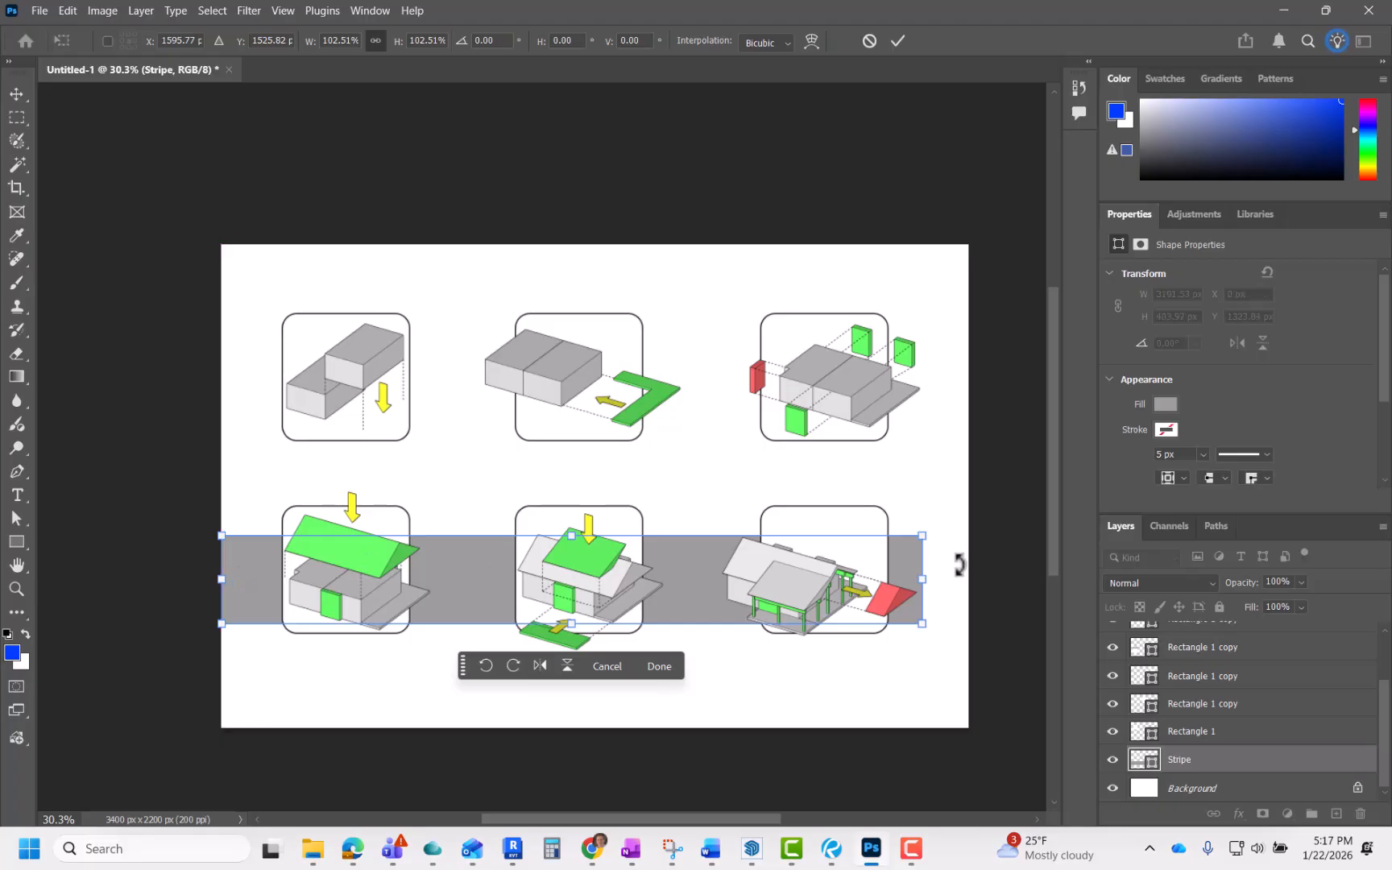
{"action": "left_click_drag", "start_coordinate": [924, 577], "coordinate": [967, 577]}
{"action": "left_click_drag", "start_coordinate": [594, 626], "coordinate": [597, 610]}
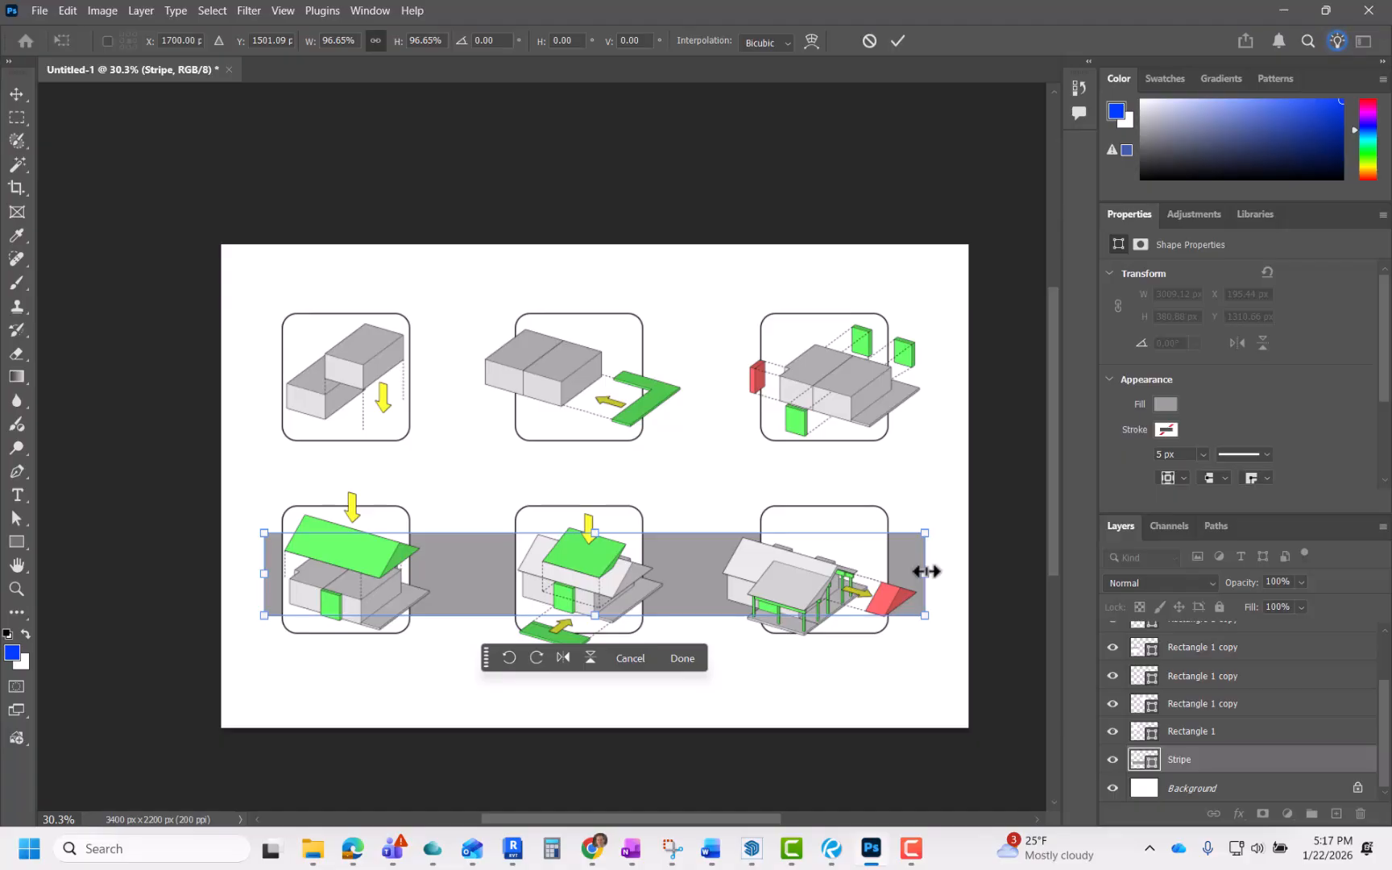
{"action": "key", "text": "Return"}
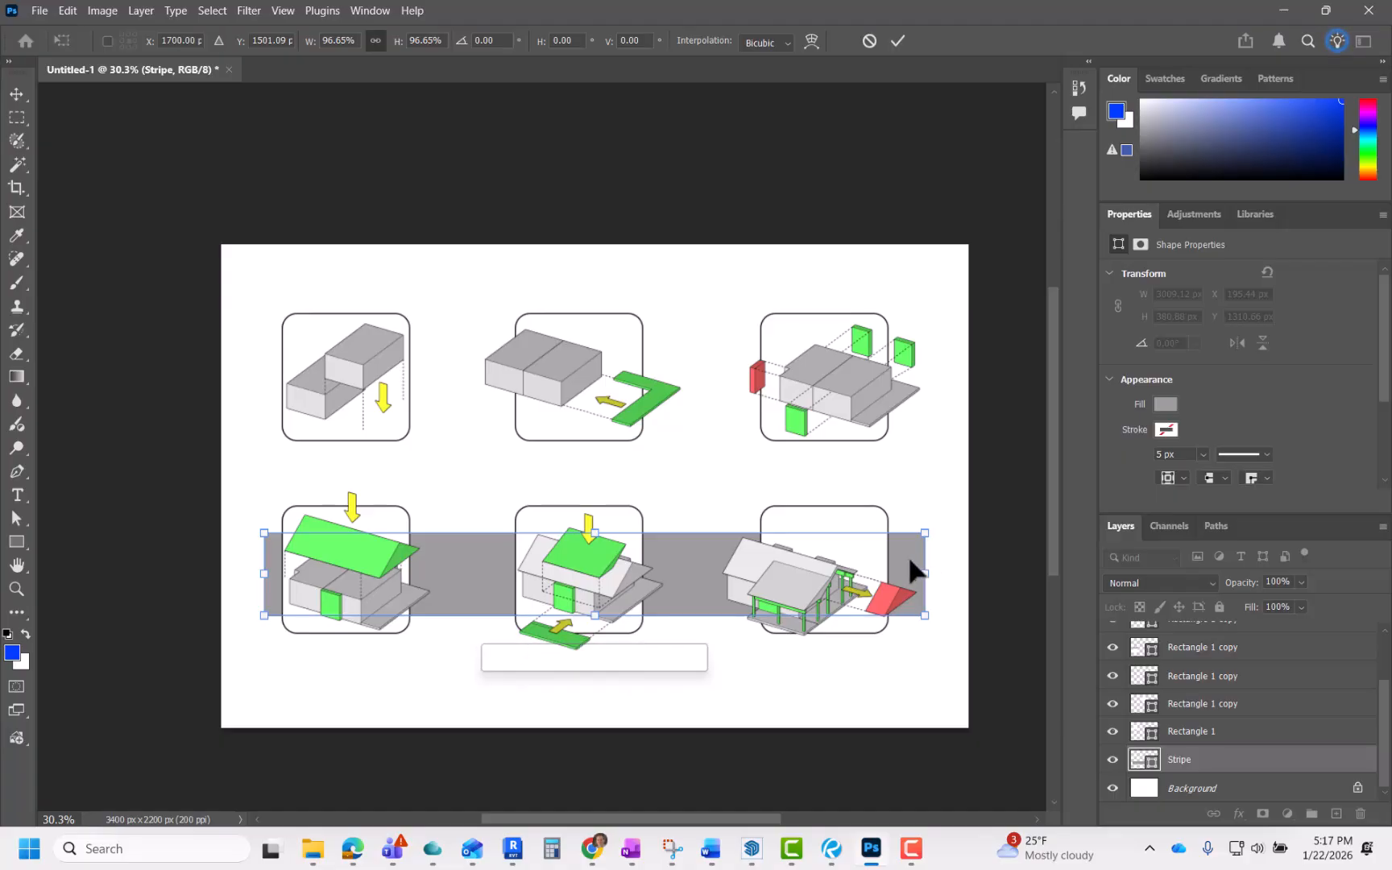
{"action": "left_click_drag", "start_coordinate": [925, 574], "coordinate": [967, 573]}
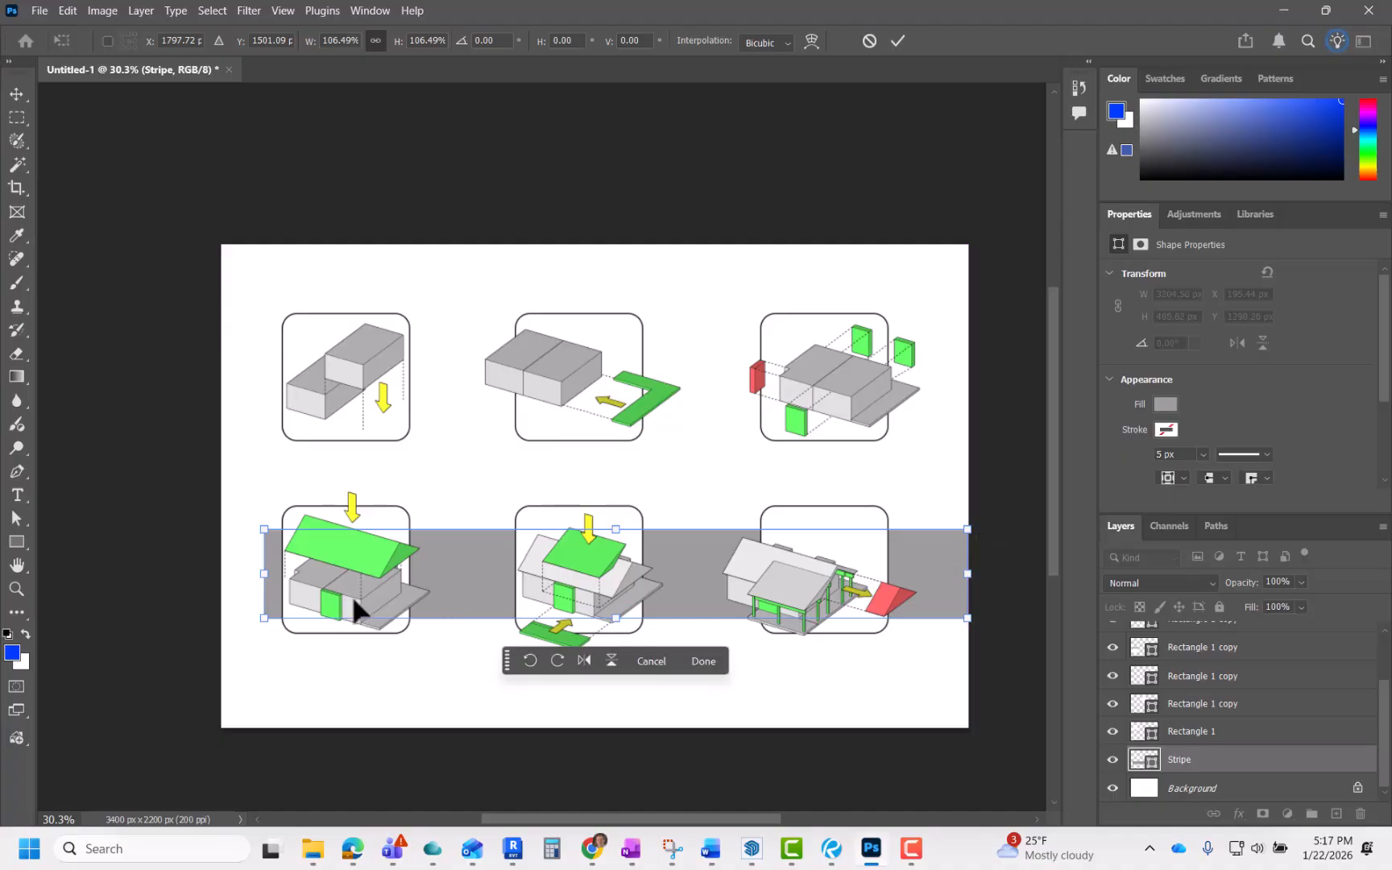
{"action": "left_click_drag", "start_coordinate": [260, 578], "coordinate": [221, 574]}
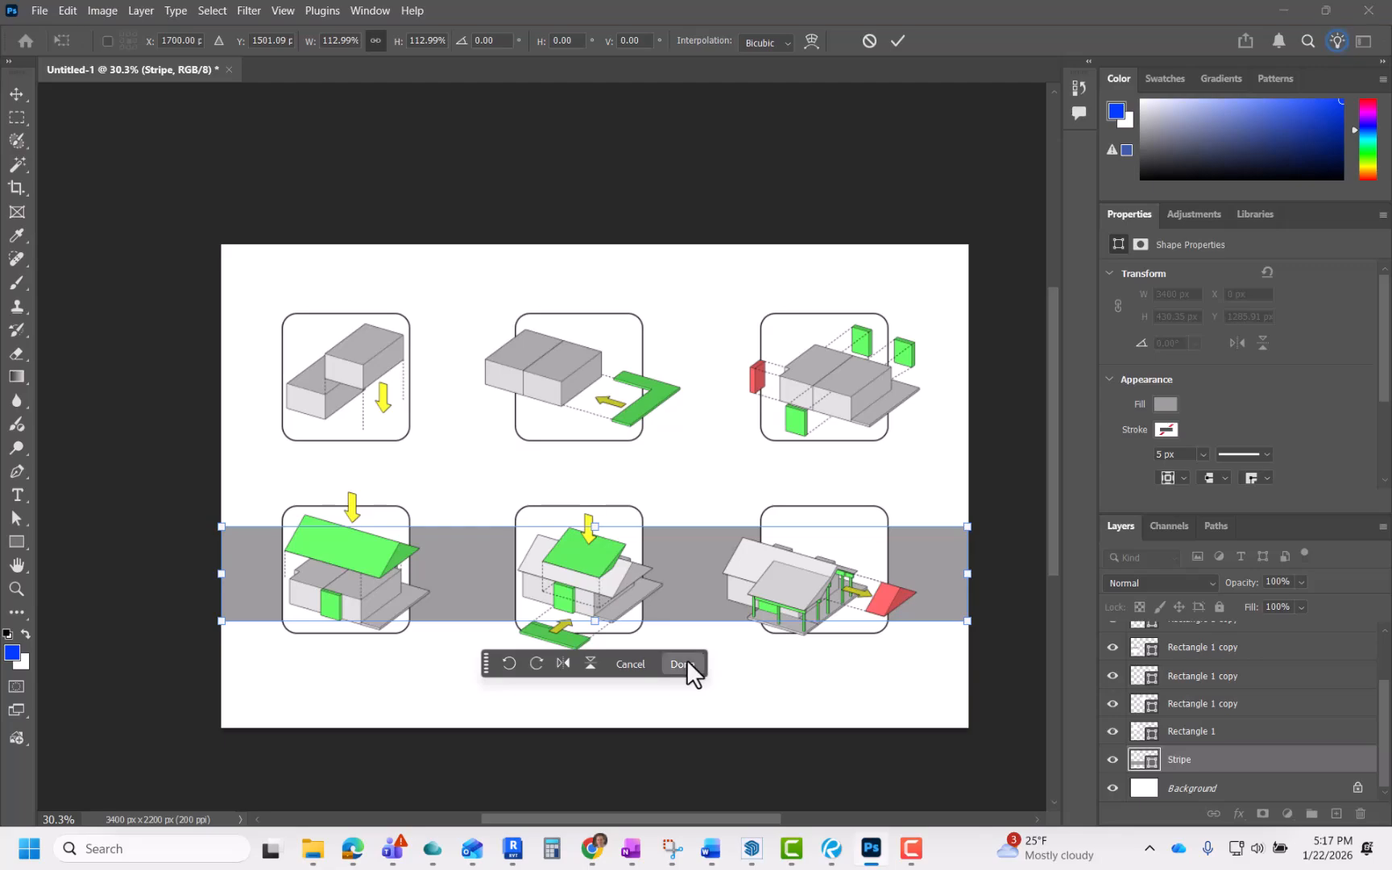
{"action": "left_click", "coordinate": [687, 662]}
{"action": "left_click", "coordinate": [915, 698]}
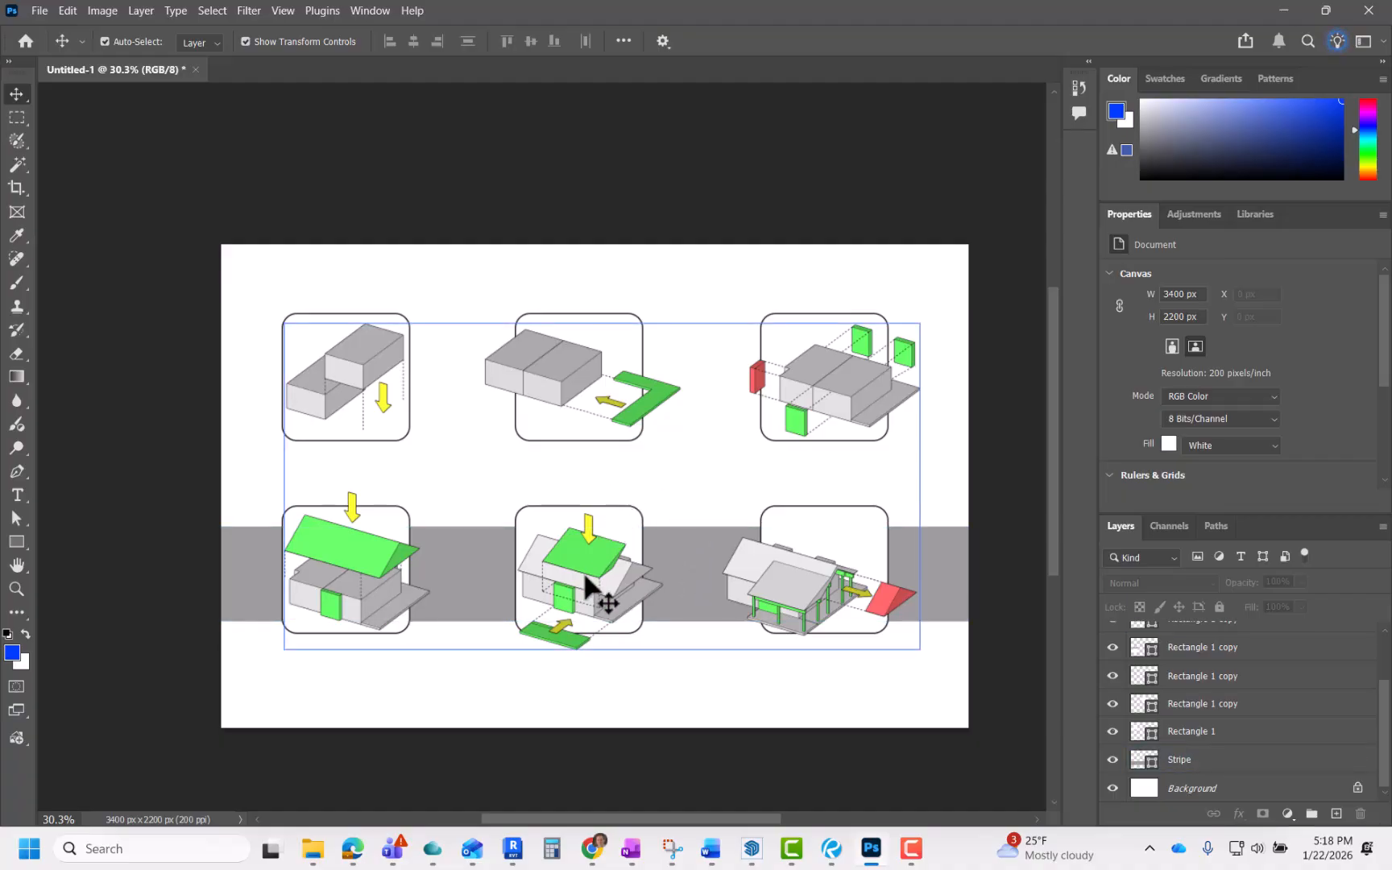
Step: Toggle the Mass Model layer's visibility to compare the stripe behind the diagrams
{"action": "scroll", "coordinate": [1183, 706], "scroll_direction": "up", "scroll_amount": 3}
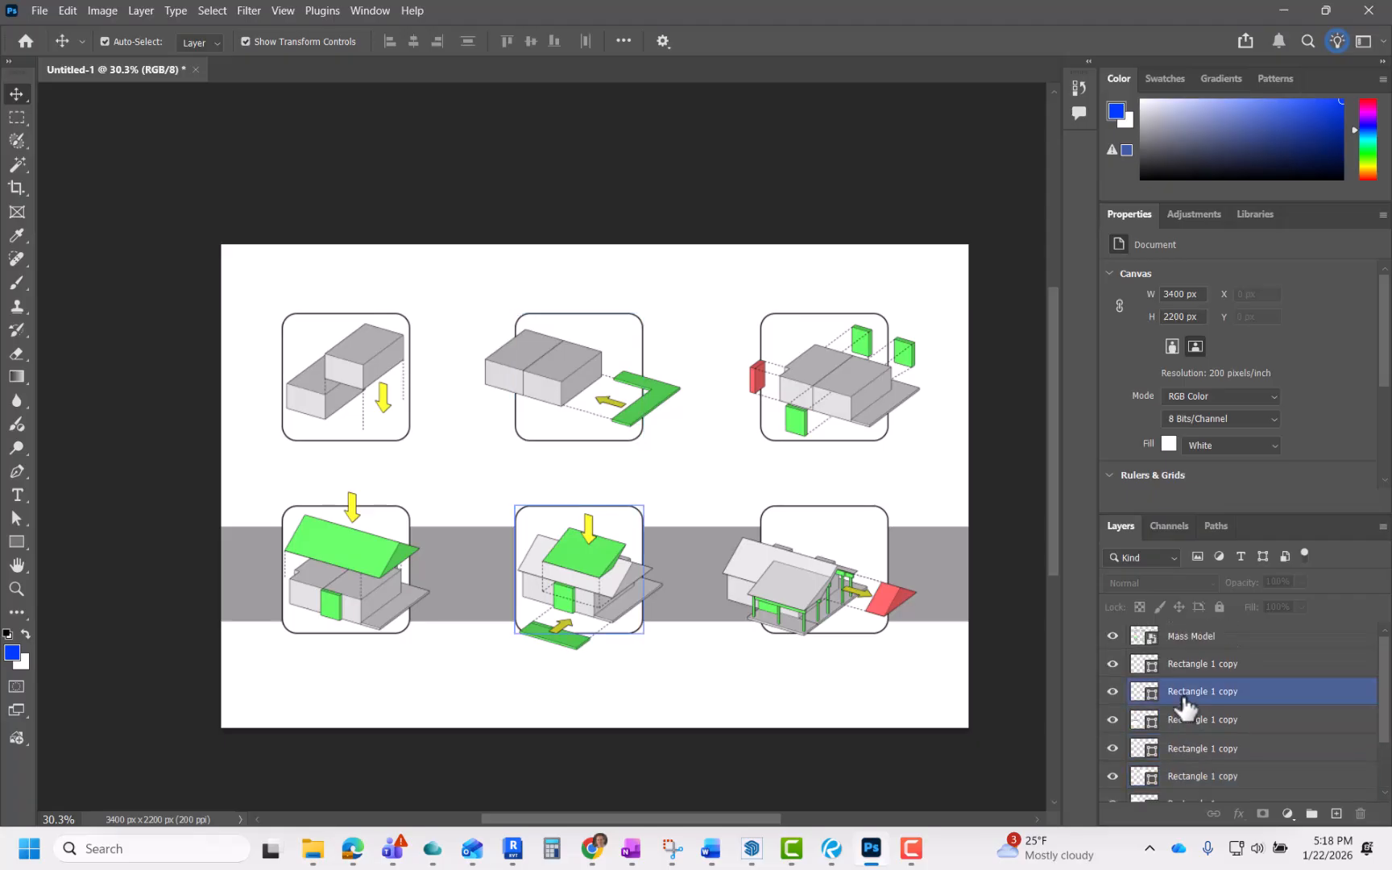
{"action": "left_click", "coordinate": [1172, 649]}
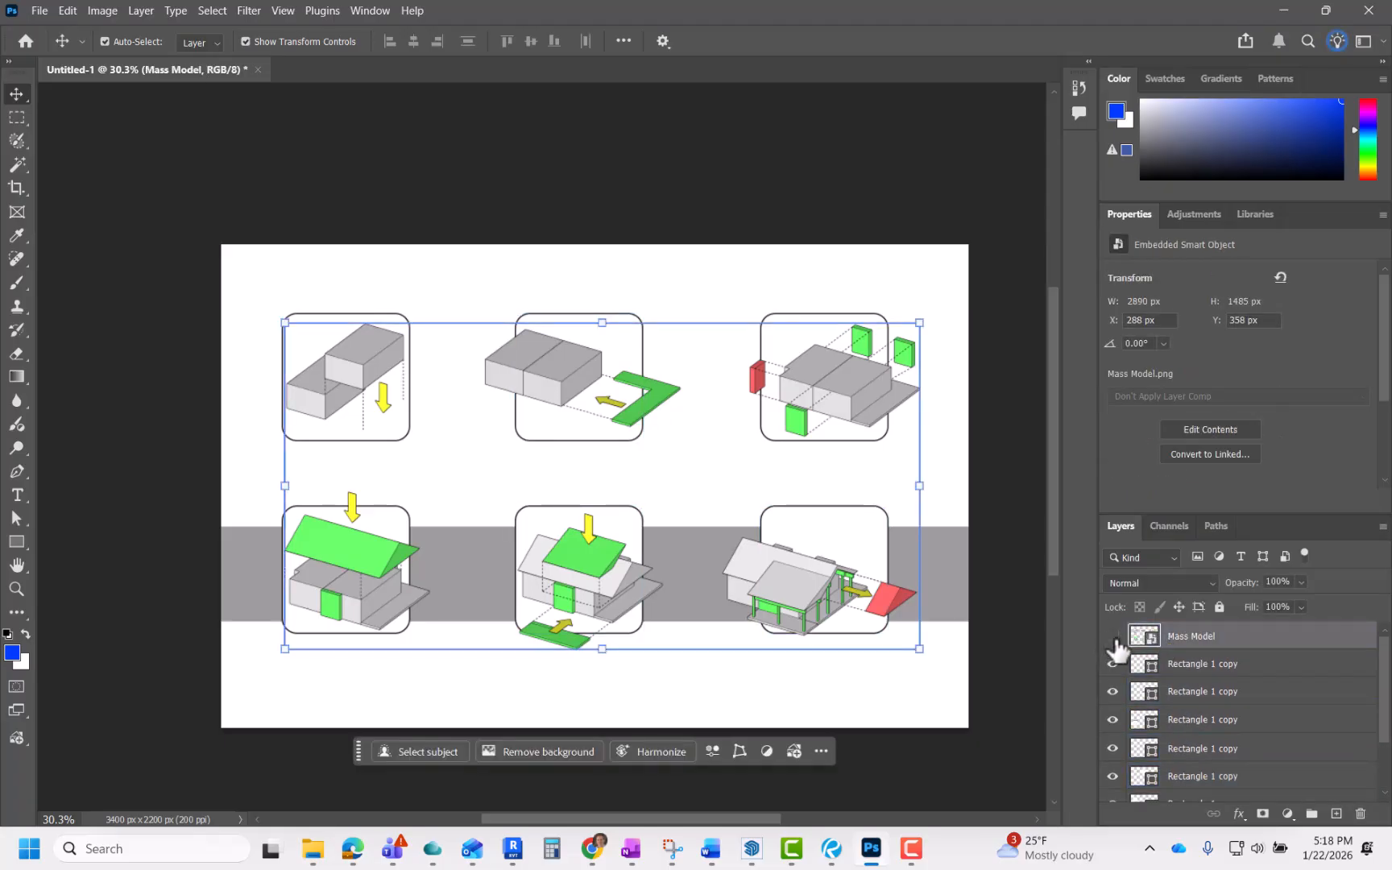
{"action": "left_click", "coordinate": [1114, 638]}
{"action": "left_click", "coordinate": [1113, 638]}
{"action": "left_click", "coordinate": [1114, 637]}
{"action": "left_click", "coordinate": [1113, 637]}
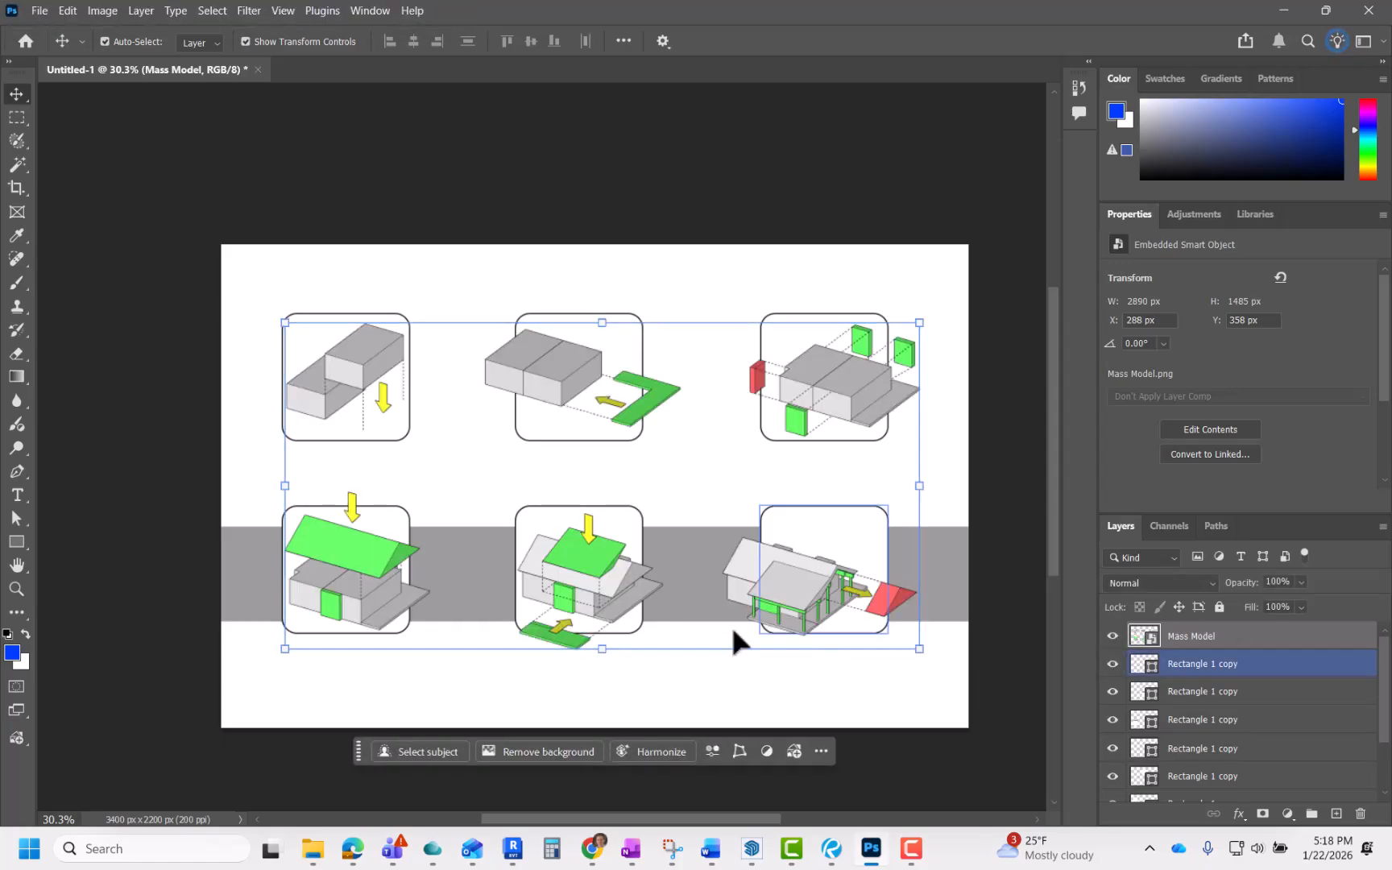
{"action": "key", "text": "m"}
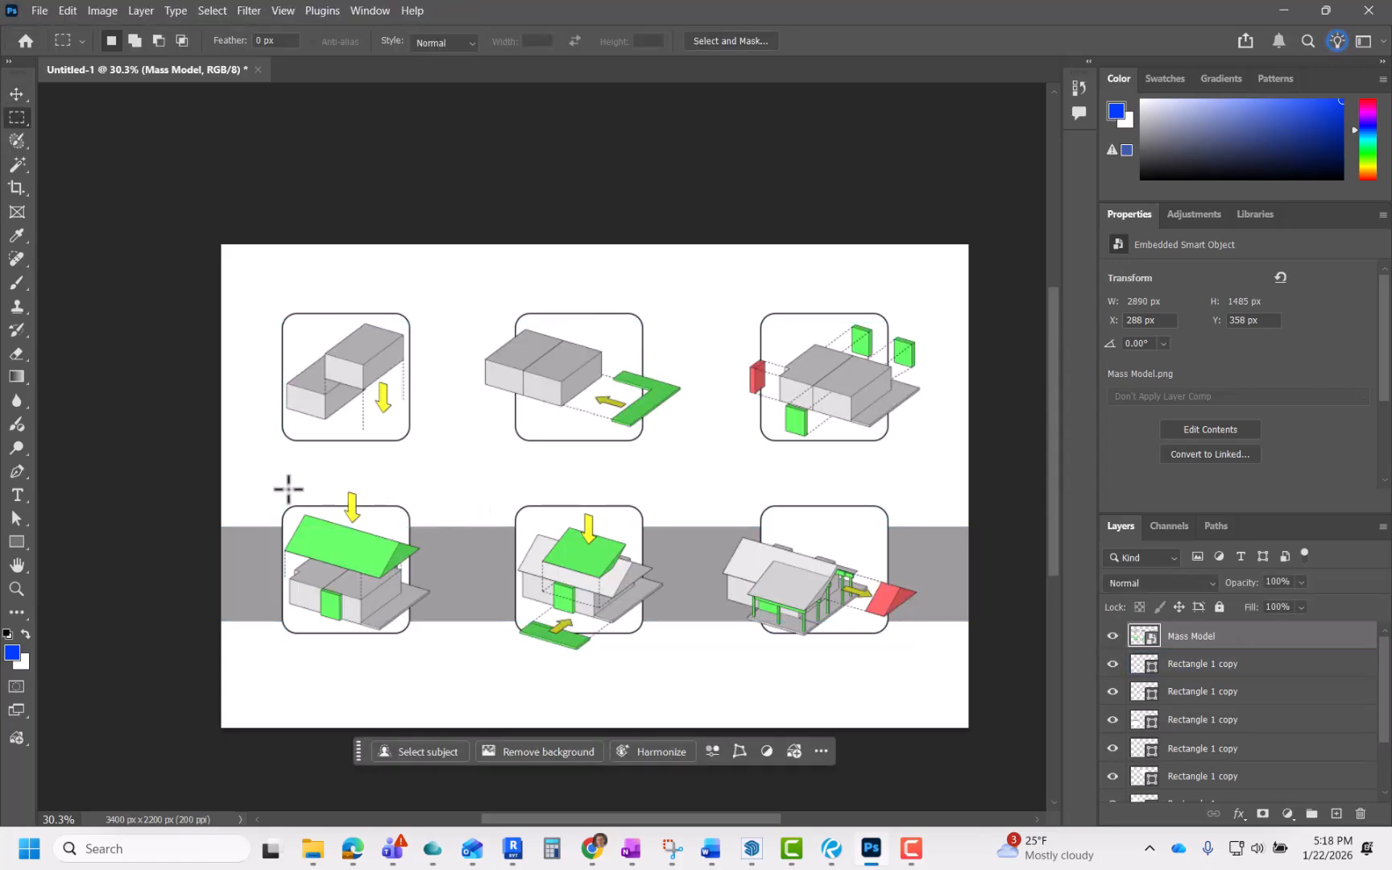
{"action": "left_click_drag", "start_coordinate": [279, 484], "coordinate": [930, 668]}
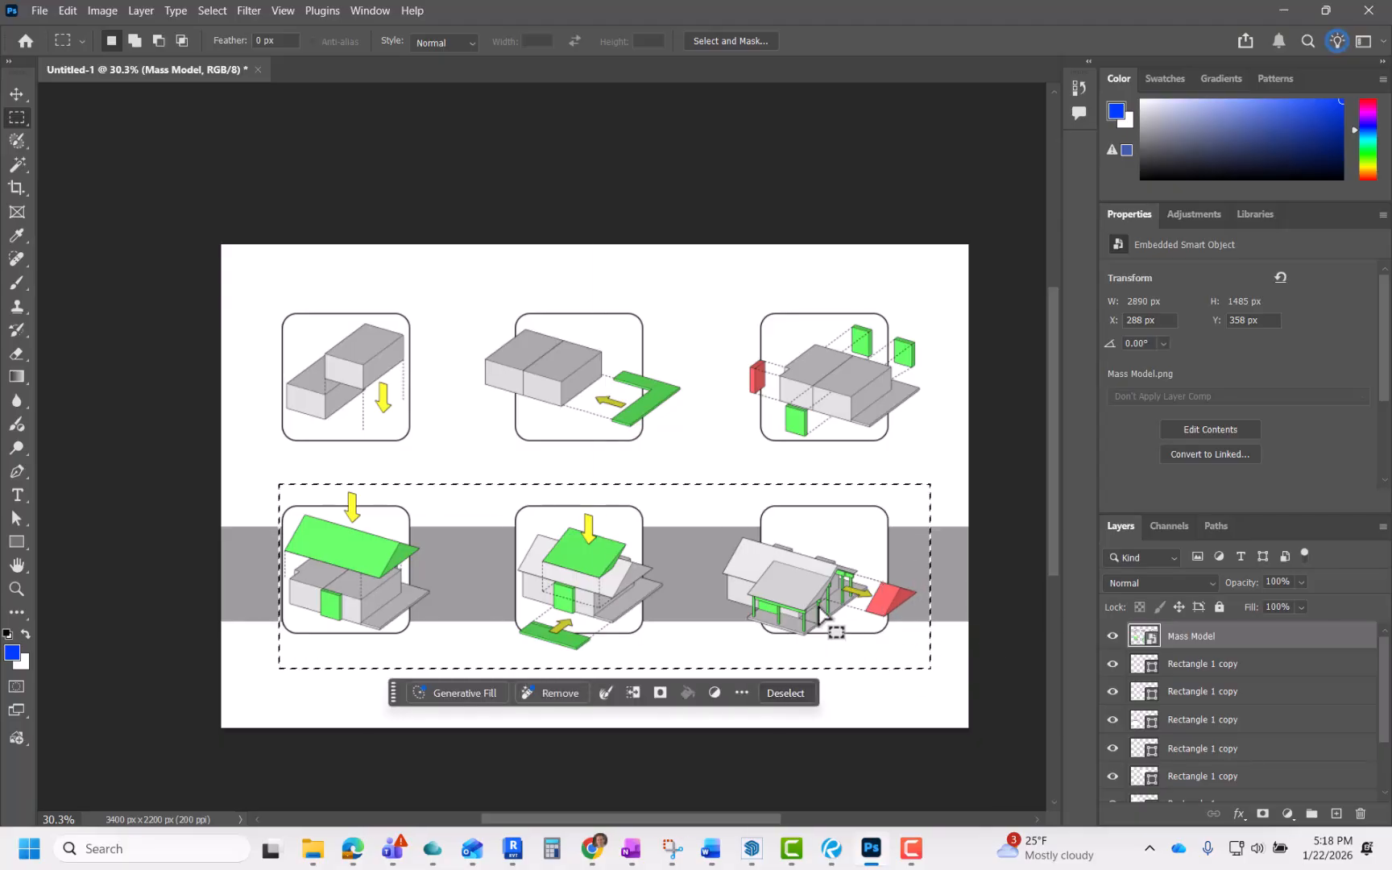
{"action": "mouse_move", "coordinate": [806, 588]}
{"action": "left_mouse_down"}
{"action": "mouse_move", "coordinate": [798, 653]}
{"action": "mouse_move", "coordinate": [795, 574]}
{"action": "mouse_move", "coordinate": [795, 619]}
{"action": "mouse_move", "coordinate": [793, 606]}
{"action": "left_mouse_up"}
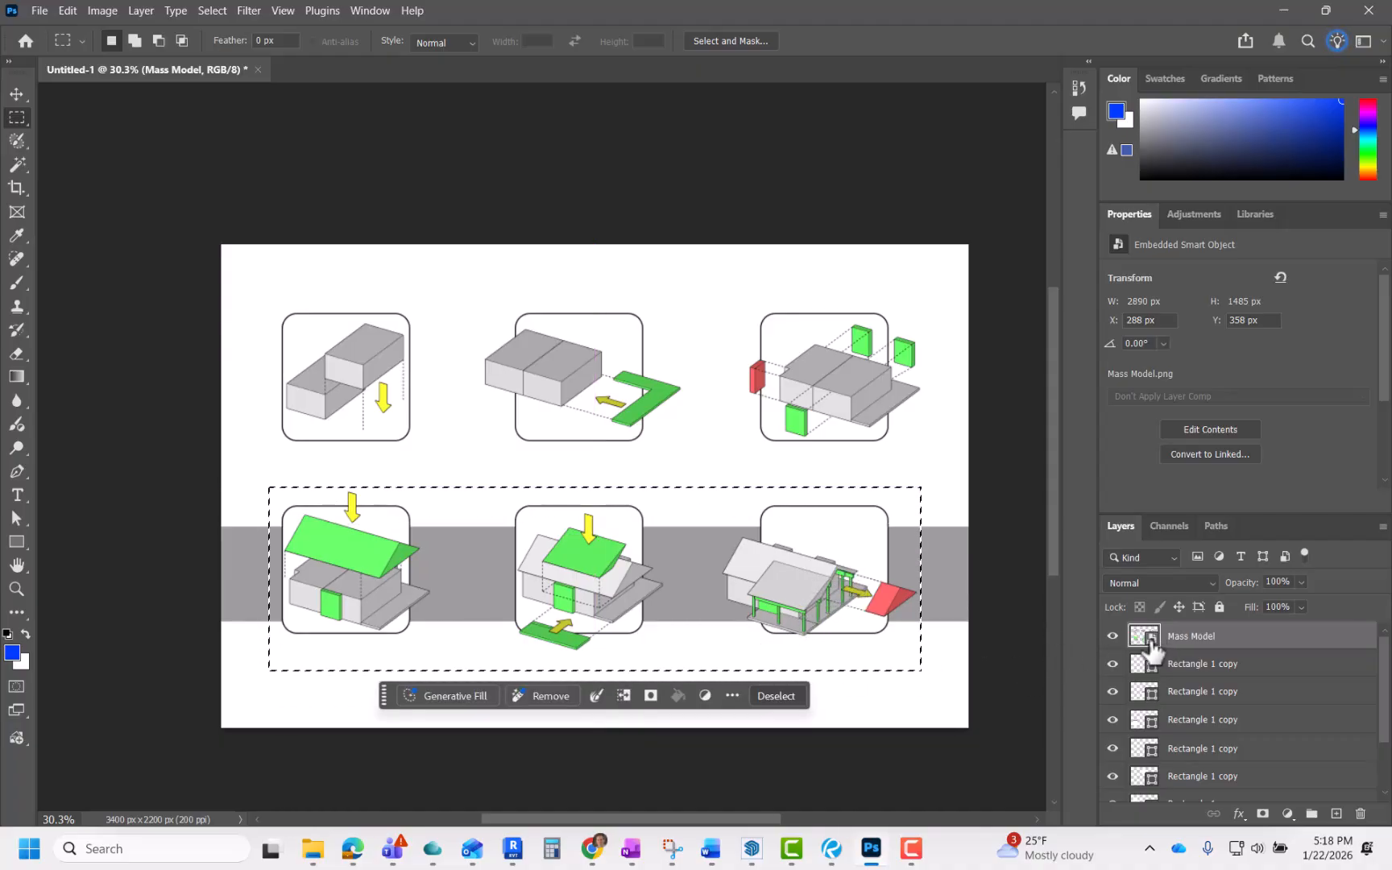
{"action": "left_click", "coordinate": [763, 696]}
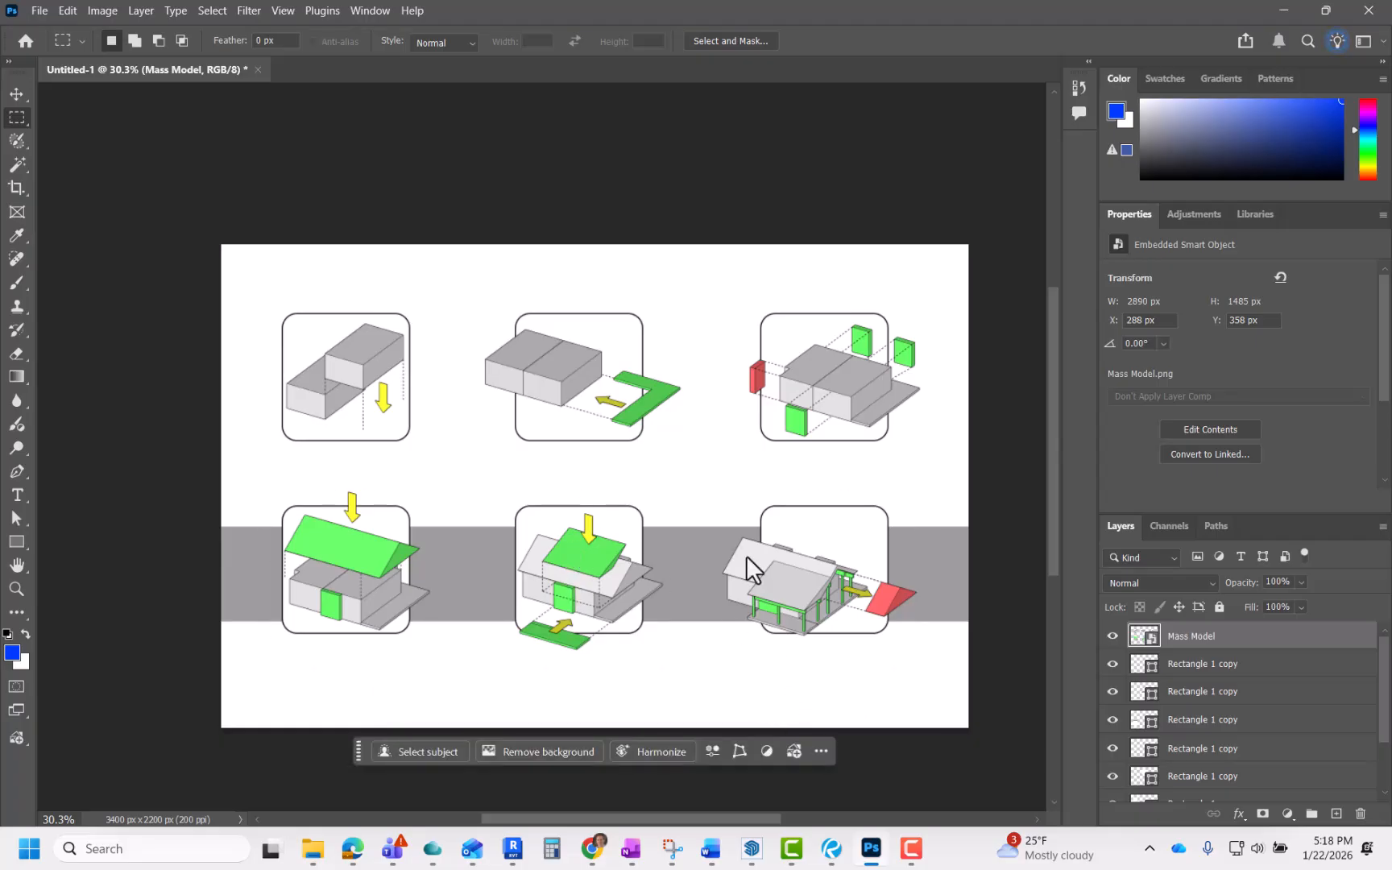
Step: Open the Mass Model smart object and move its bottom row of diagrams lower on the layer
{"action": "double_click", "coordinate": [1154, 638]}
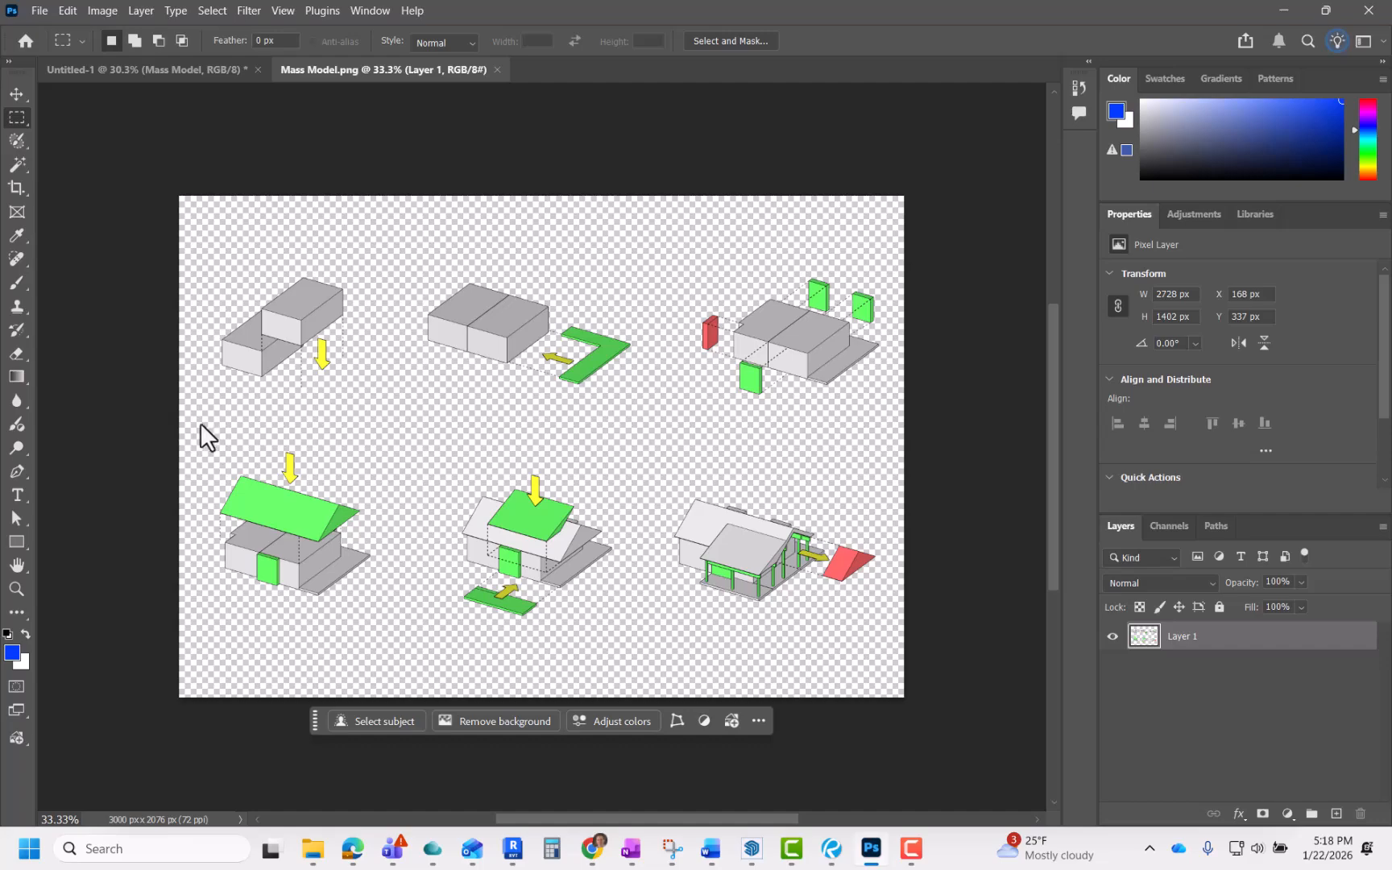
{"action": "left_click_drag", "start_coordinate": [200, 425], "coordinate": [885, 656]}
{"action": "left_click_drag", "start_coordinate": [740, 558], "coordinate": [750, 583]}
{"action": "key", "text": "ctrl+z"}
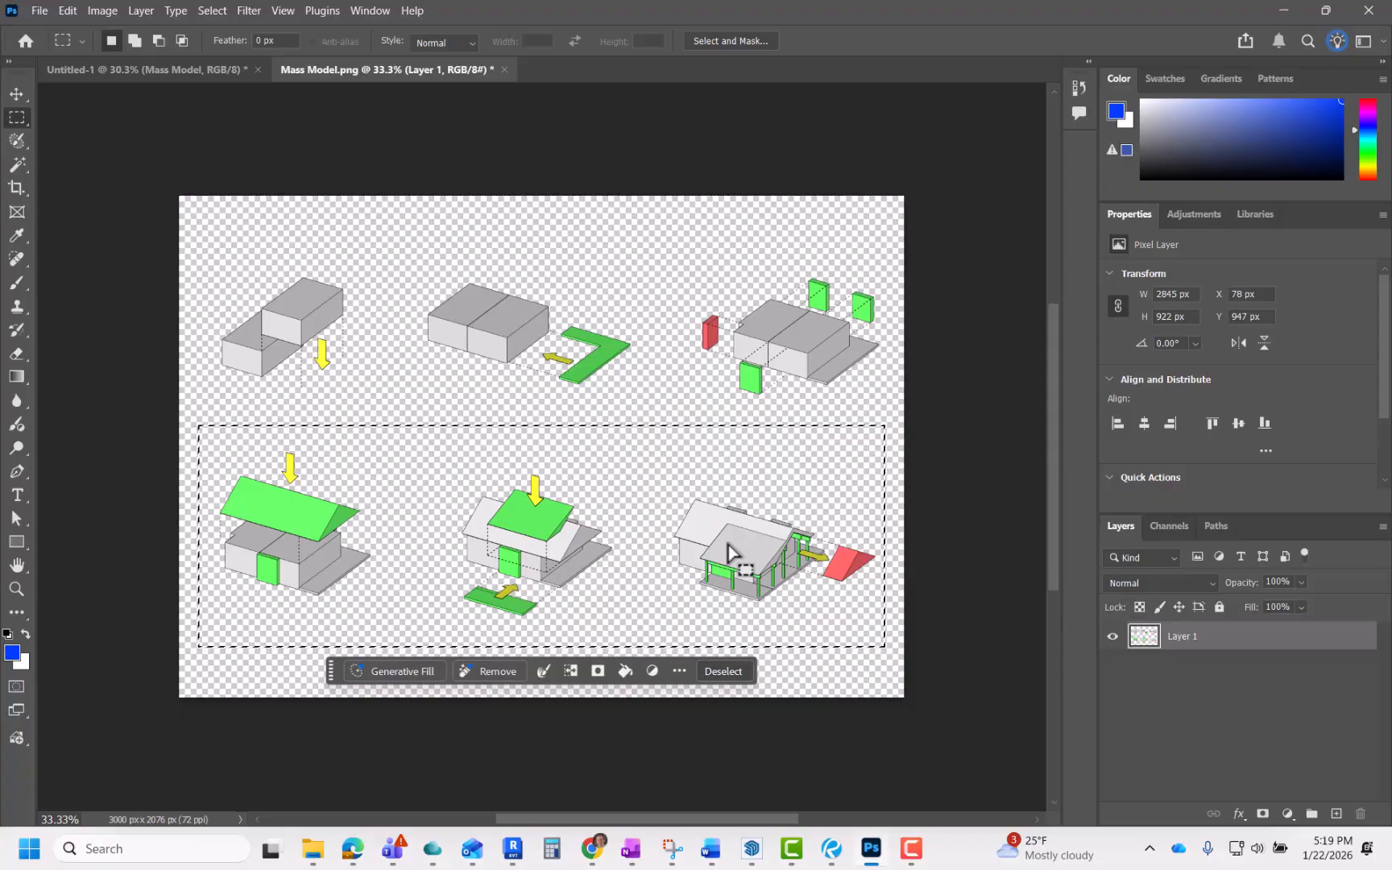
{"action": "left_click_drag", "start_coordinate": [730, 553], "coordinate": [730, 584]}
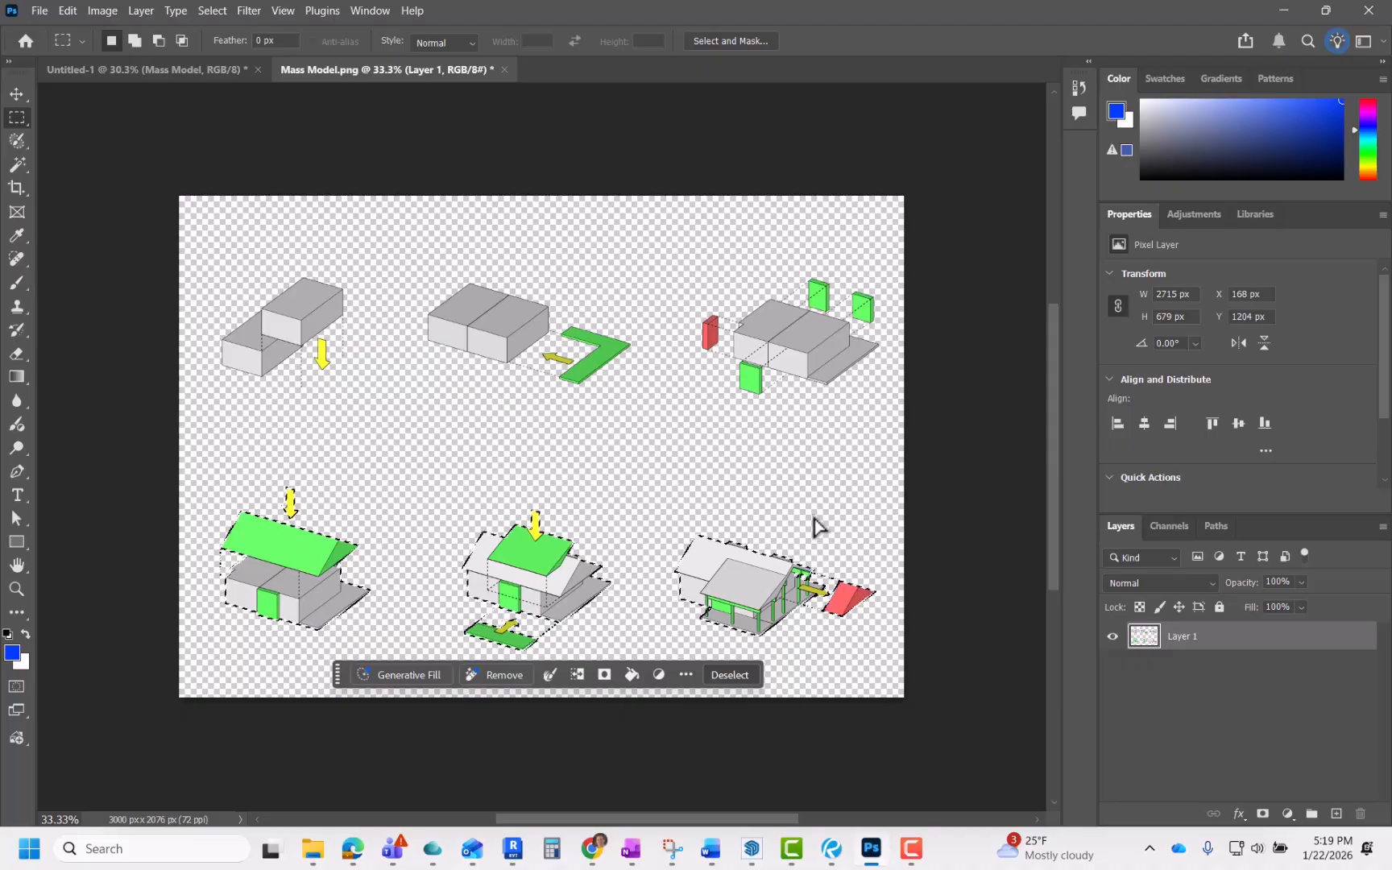
{"action": "left_click", "coordinate": [730, 666]}
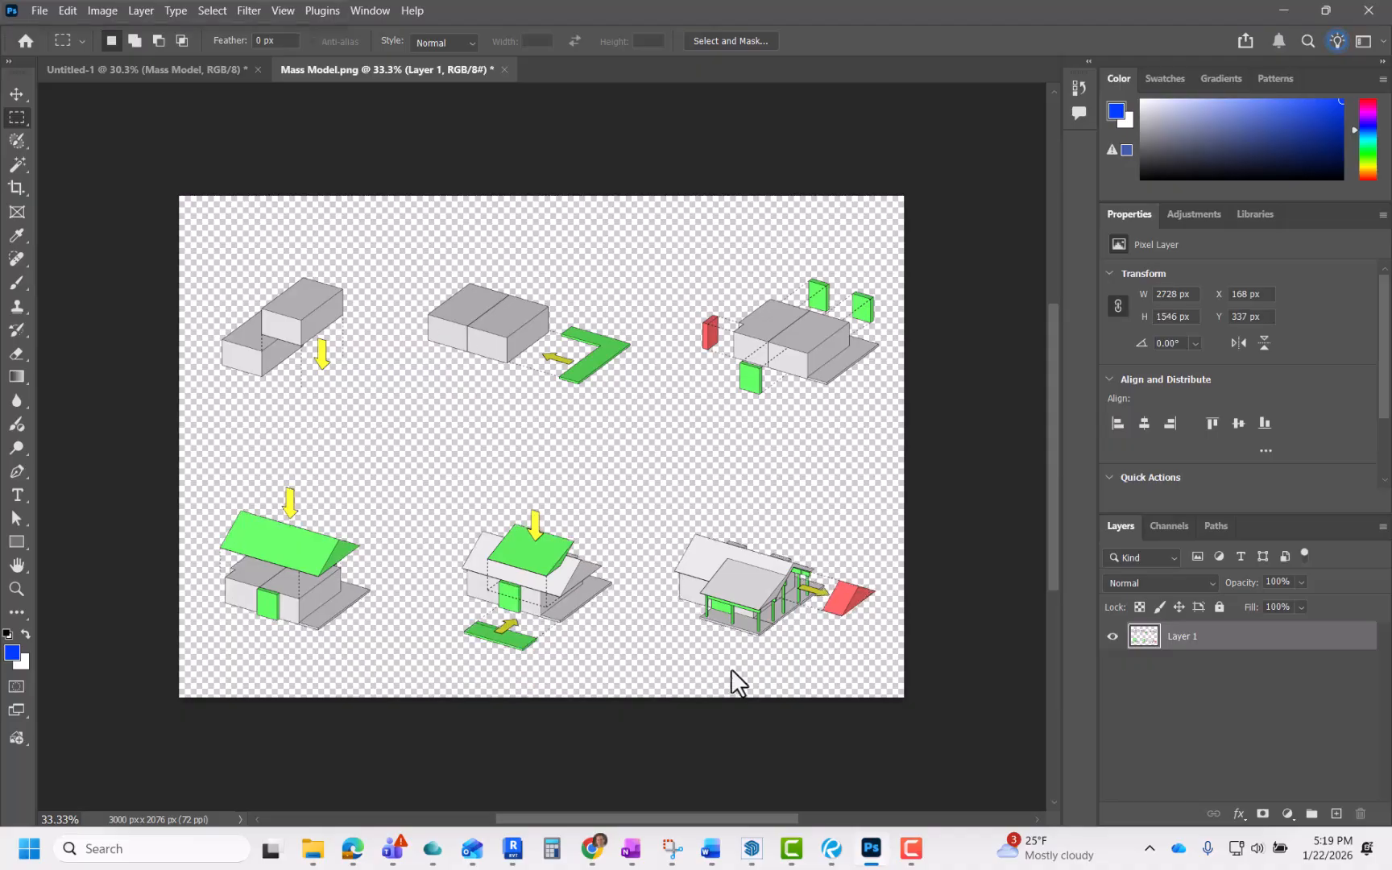
Step: Save the edited smart object and return to the main layout document
{"action": "left_click", "coordinate": [46, 14]}
{"action": "left_click", "coordinate": [61, 205]}
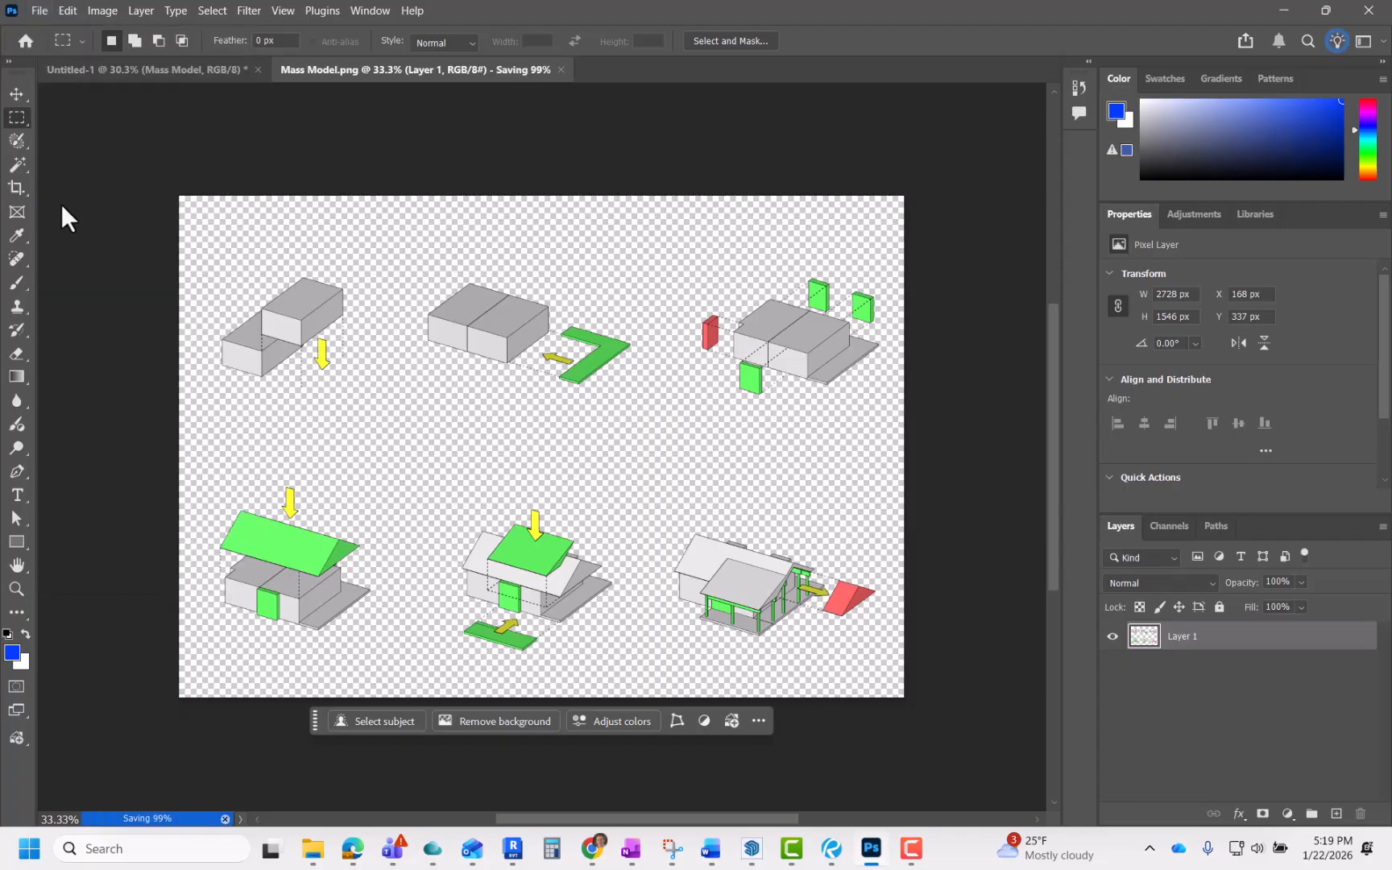
{"action": "left_click", "coordinate": [201, 69]}
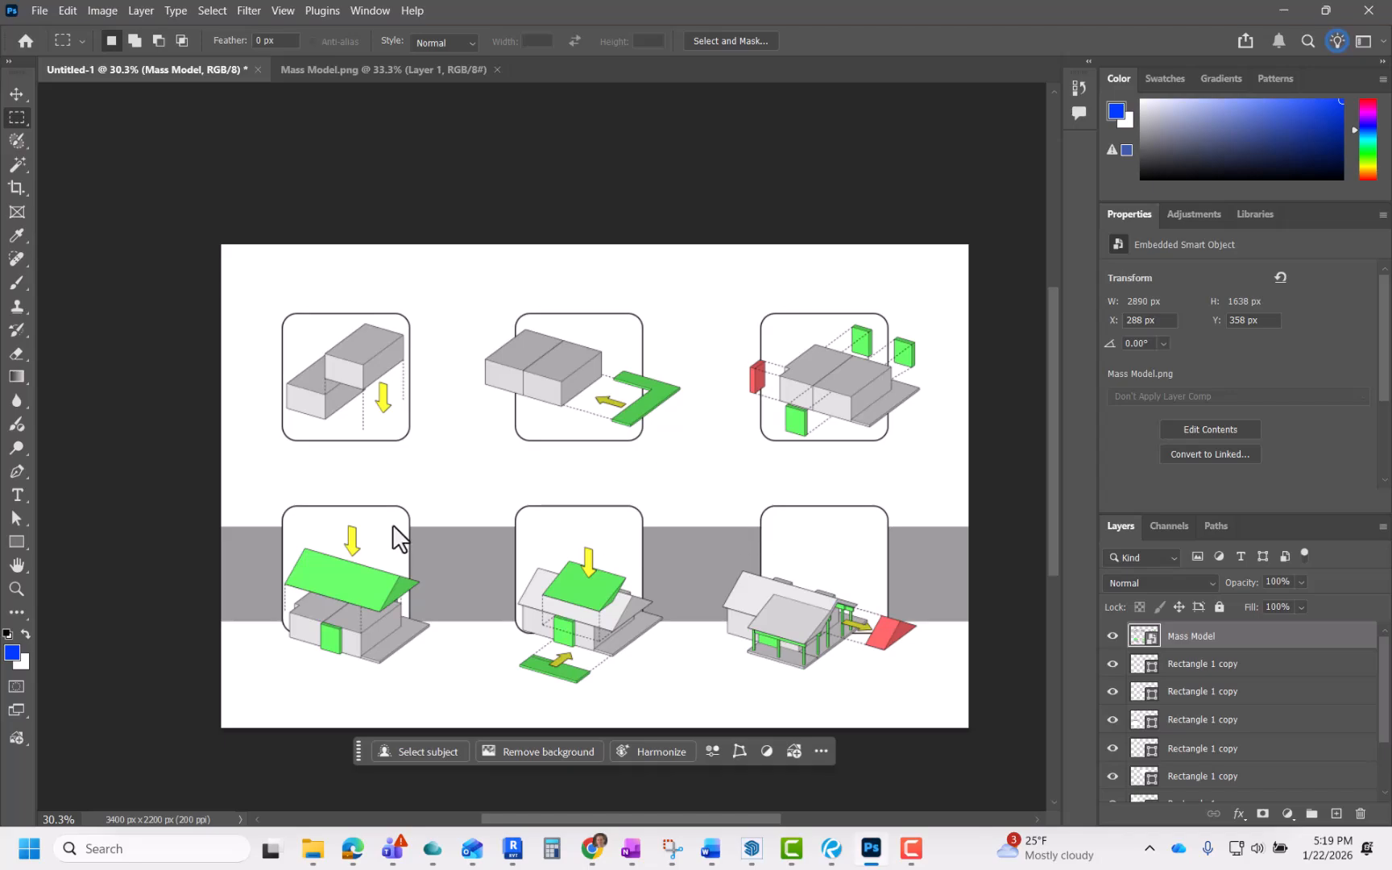
Step: Move the three lower frames together with the gray stripe down to line up with the lowered diagrams
{"action": "left_click", "coordinate": [384, 506], "text": "ctrl"}
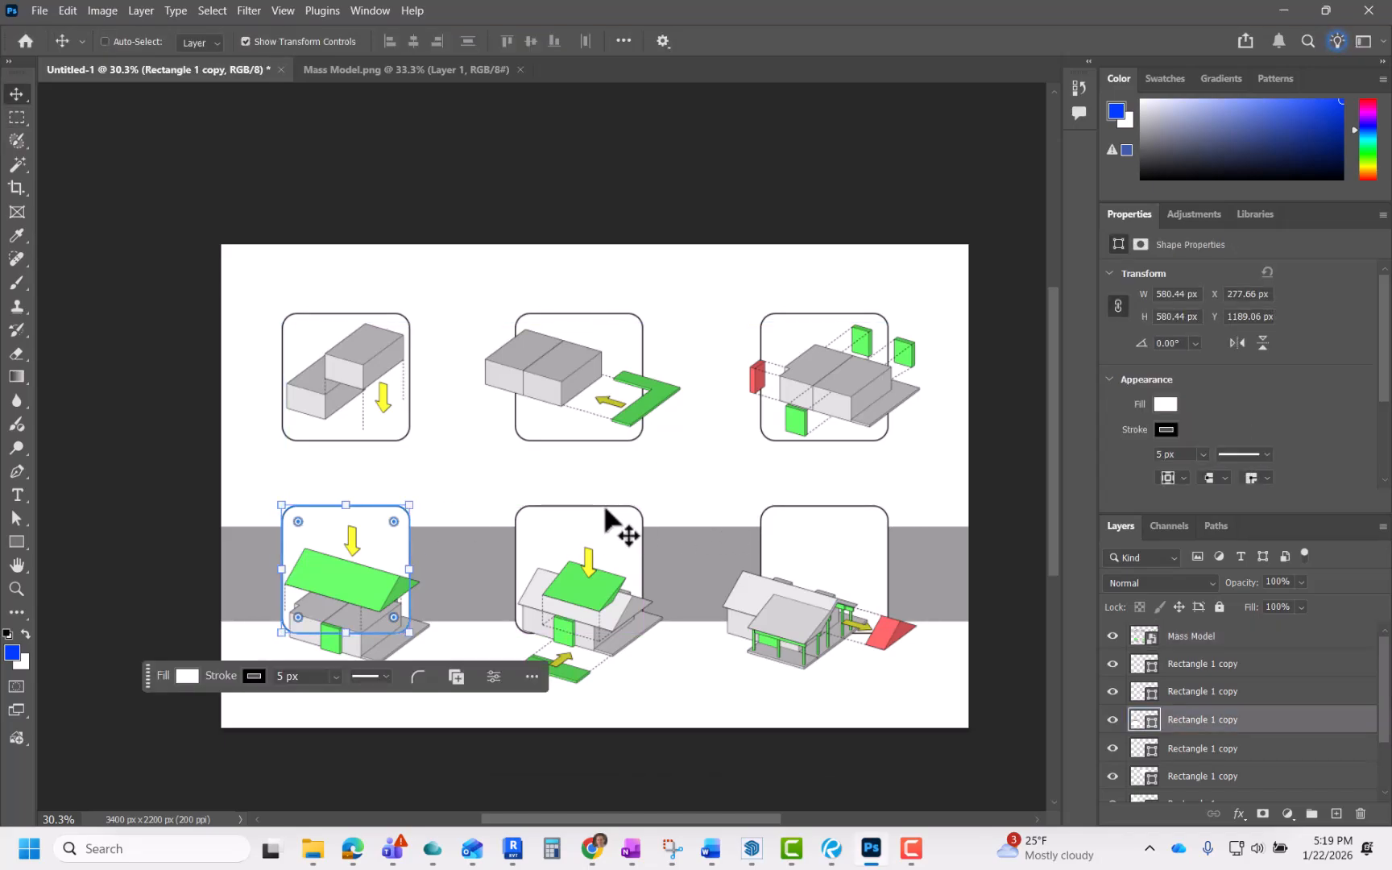
{"action": "left_click", "coordinate": [1199, 693], "text": "ctrl"}
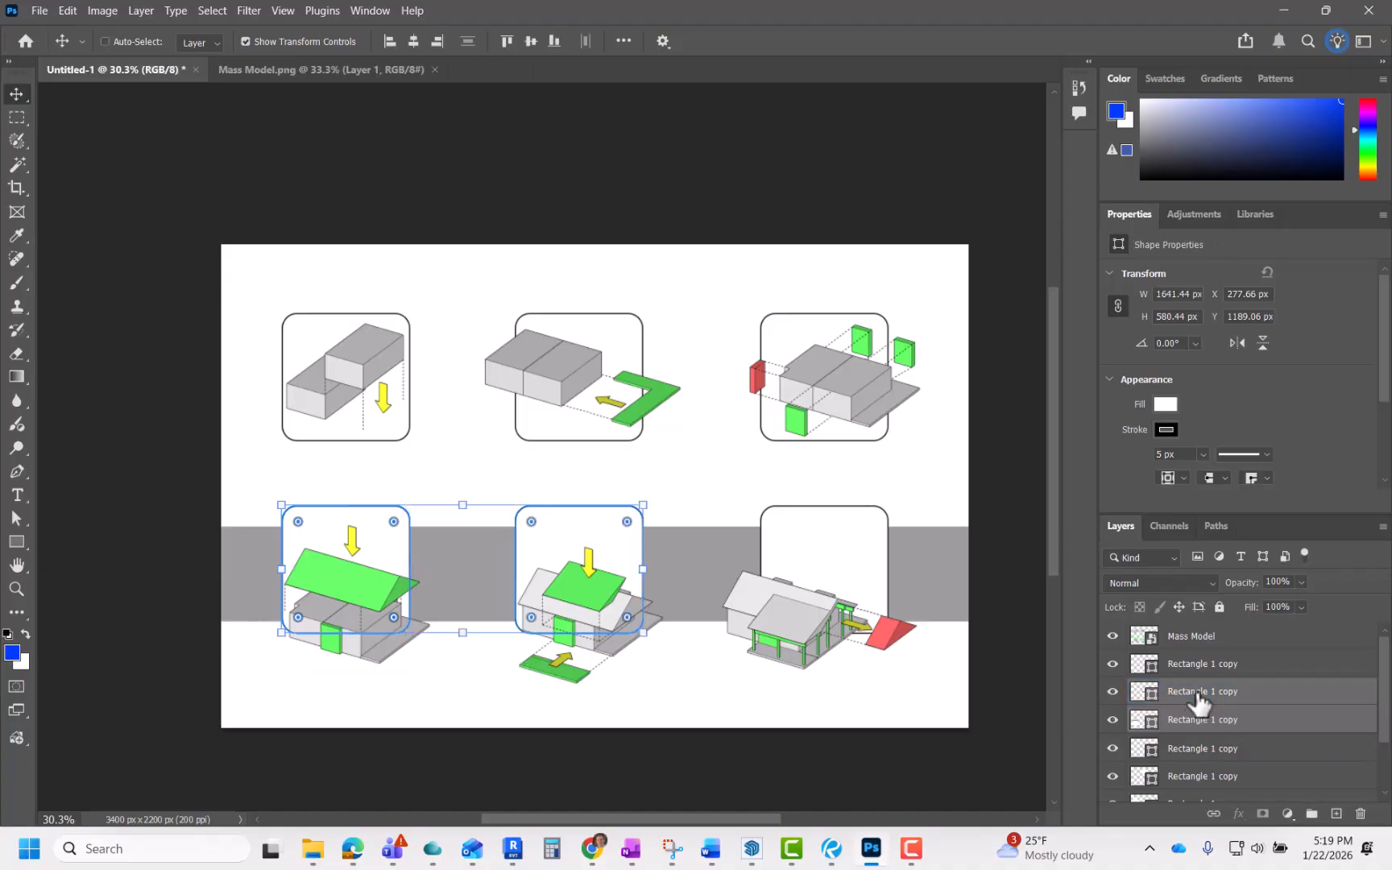
{"action": "left_click", "coordinate": [1212, 674], "text": "ctrl"}
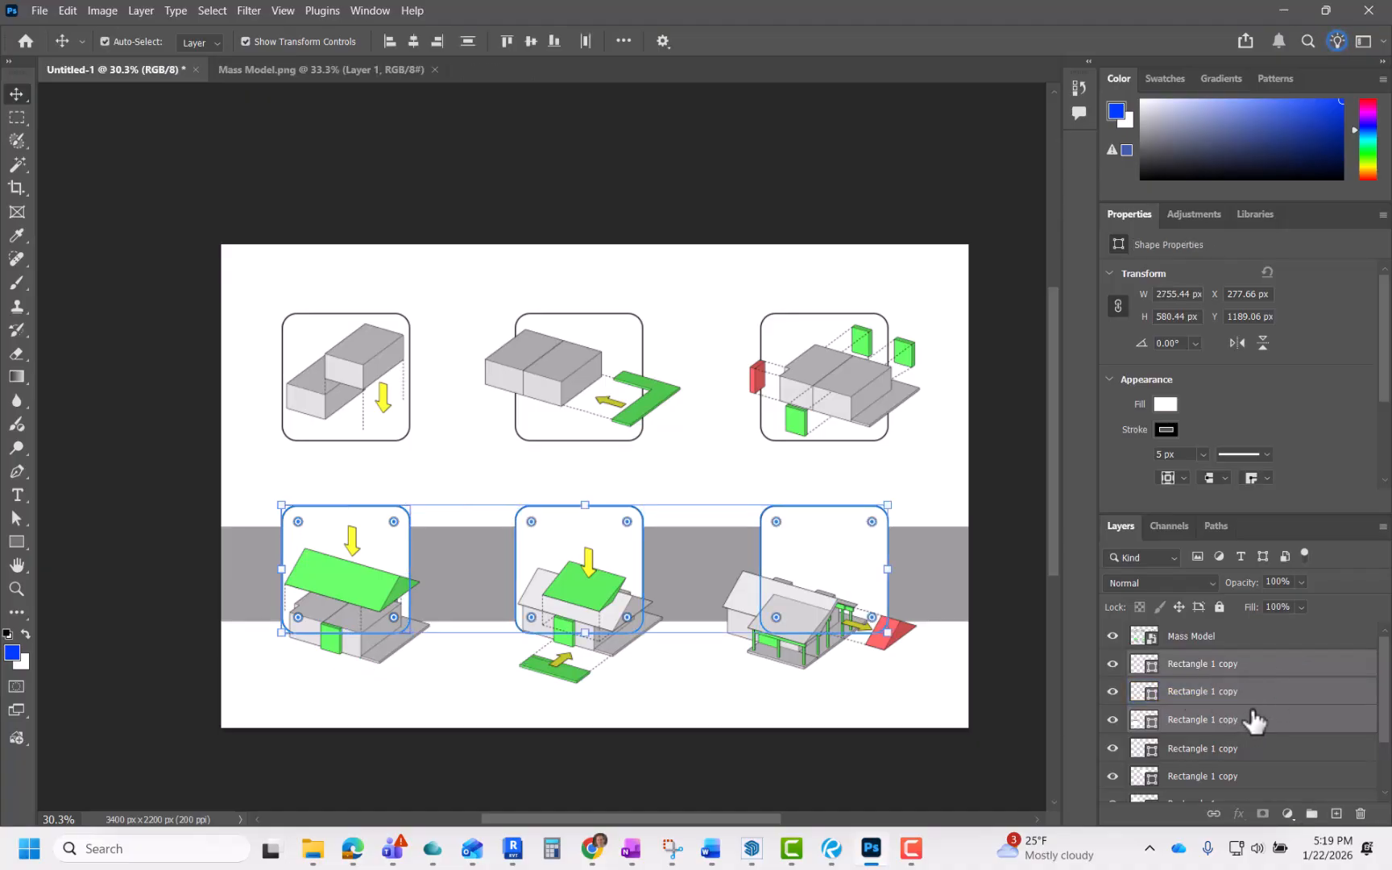
{"action": "scroll", "coordinate": [1253, 719], "scroll_direction": "down", "scroll_amount": 3}
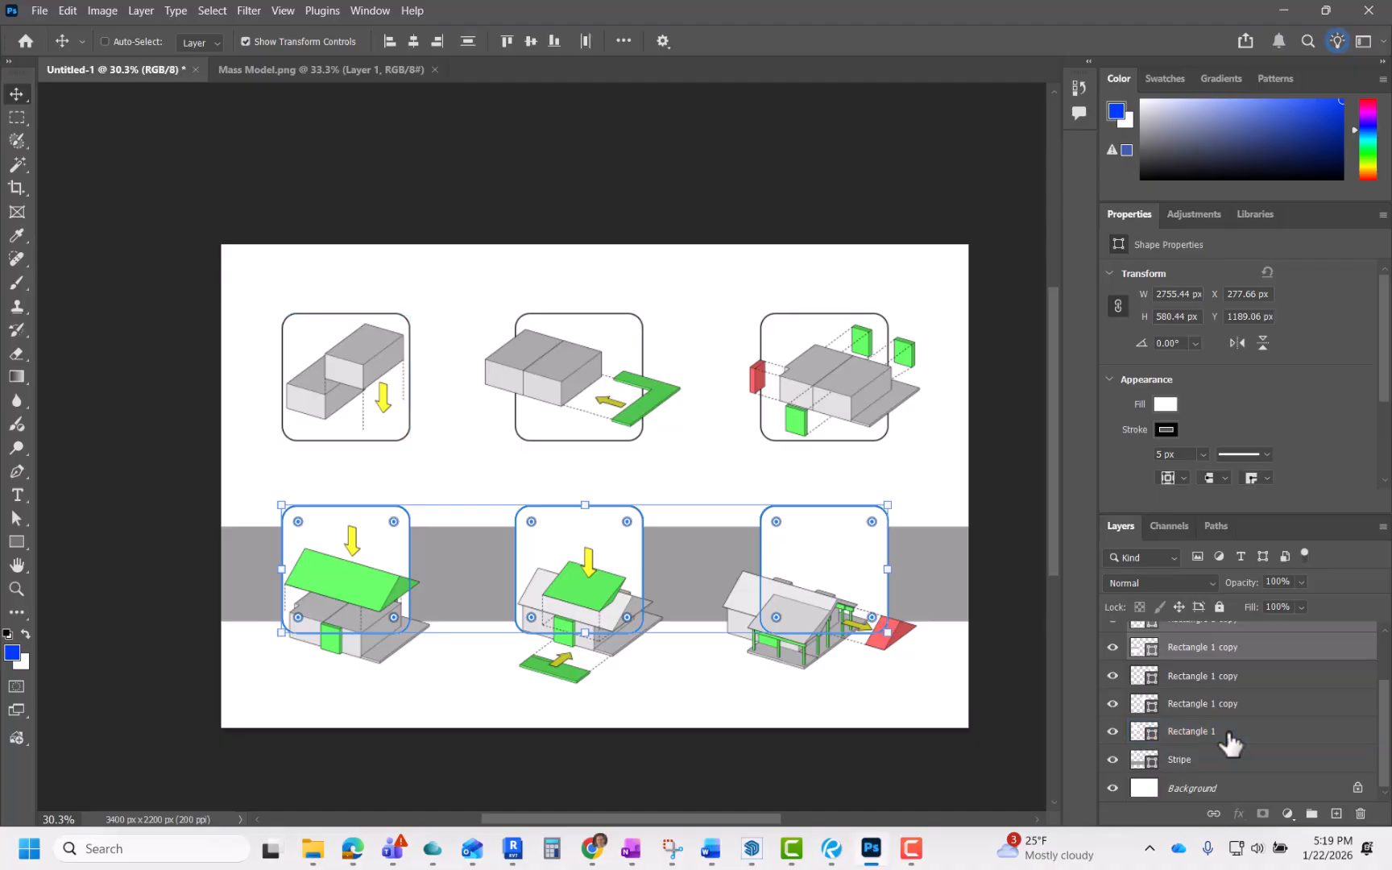
{"action": "left_click", "coordinate": [1218, 759], "text": "ctrl"}
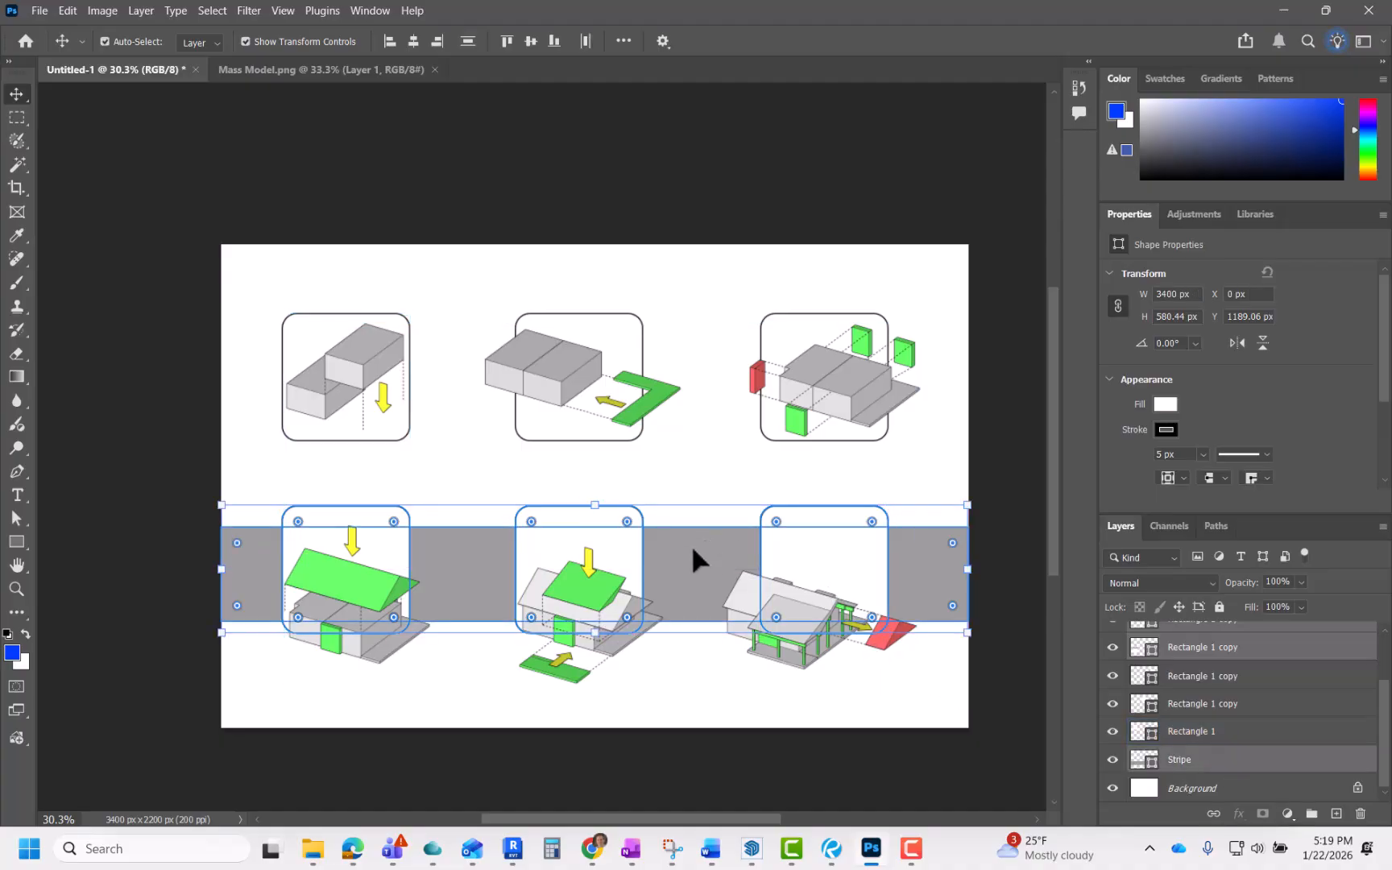
{"action": "left_click_drag", "start_coordinate": [692, 545], "coordinate": [690, 597]}
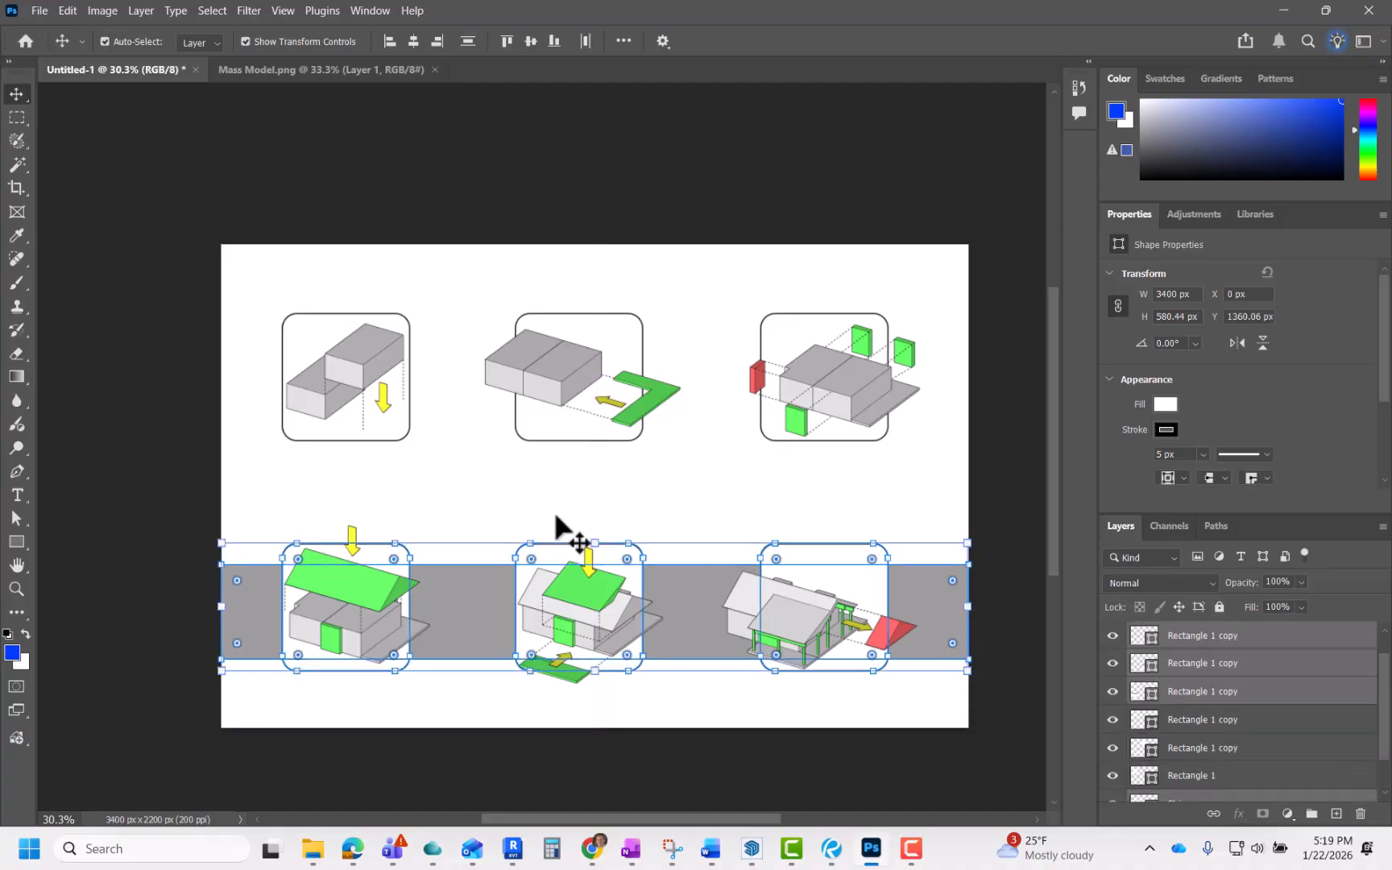
{"action": "left_click", "coordinate": [522, 497]}
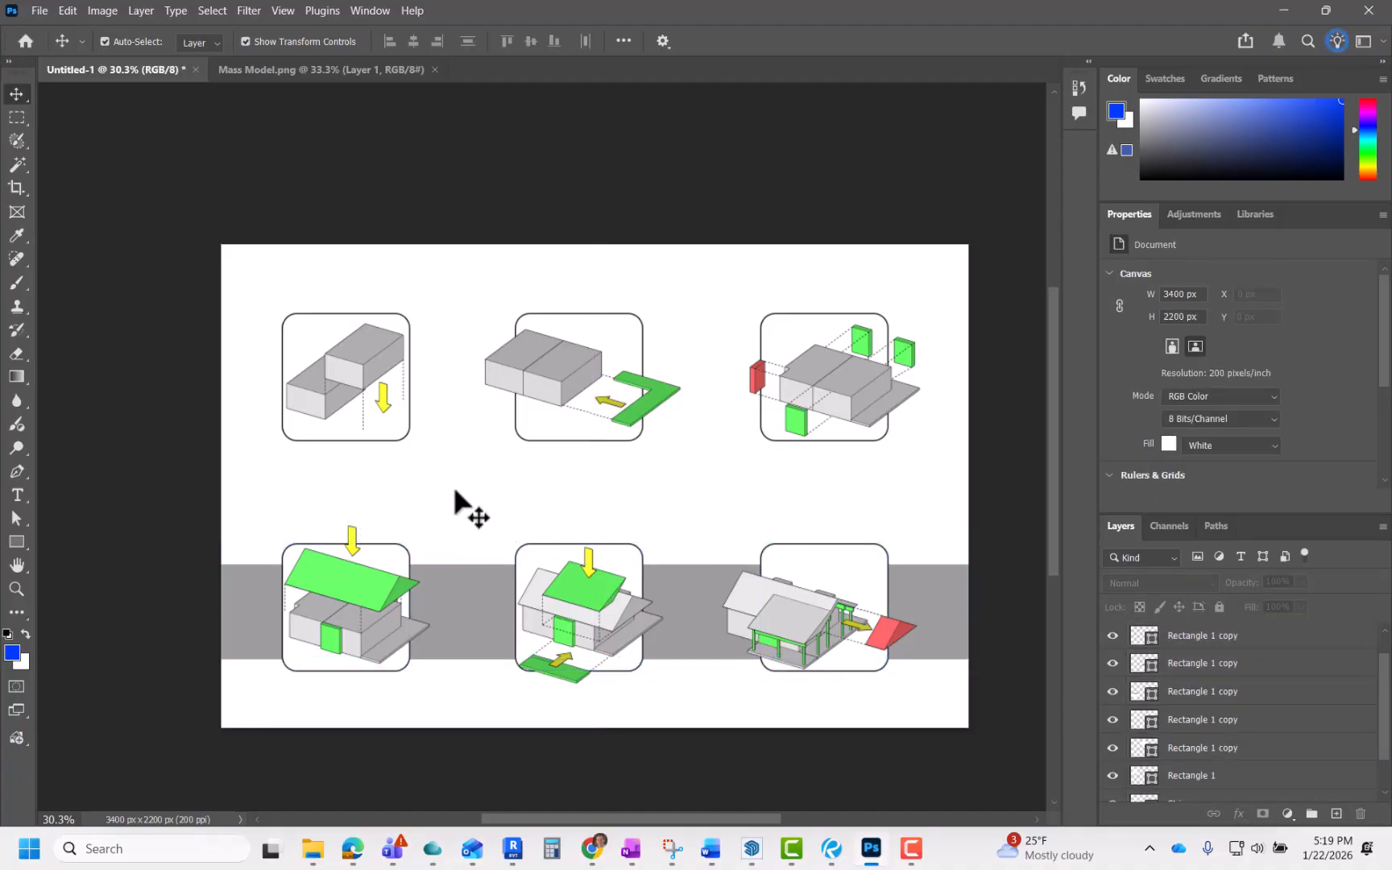
{"action": "right_click", "coordinate": [355, 471]}
{"action": "left_click", "coordinate": [346, 501]}
{"action": "scroll", "coordinate": [342, 494], "scroll_direction": "up", "scroll_amount": 3}
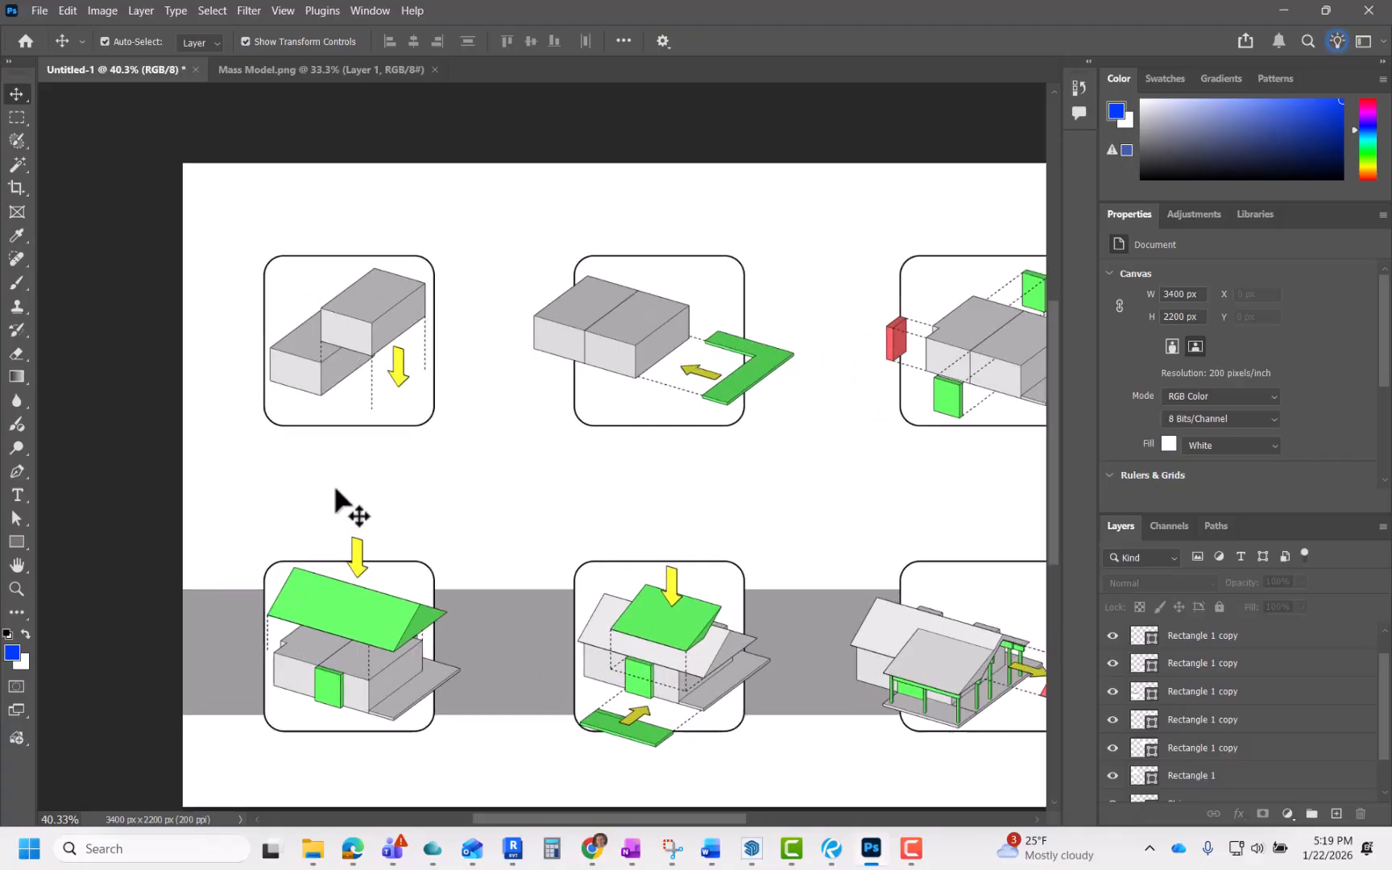
{"action": "scroll", "coordinate": [333, 483], "scroll_direction": "down", "scroll_amount": 2}
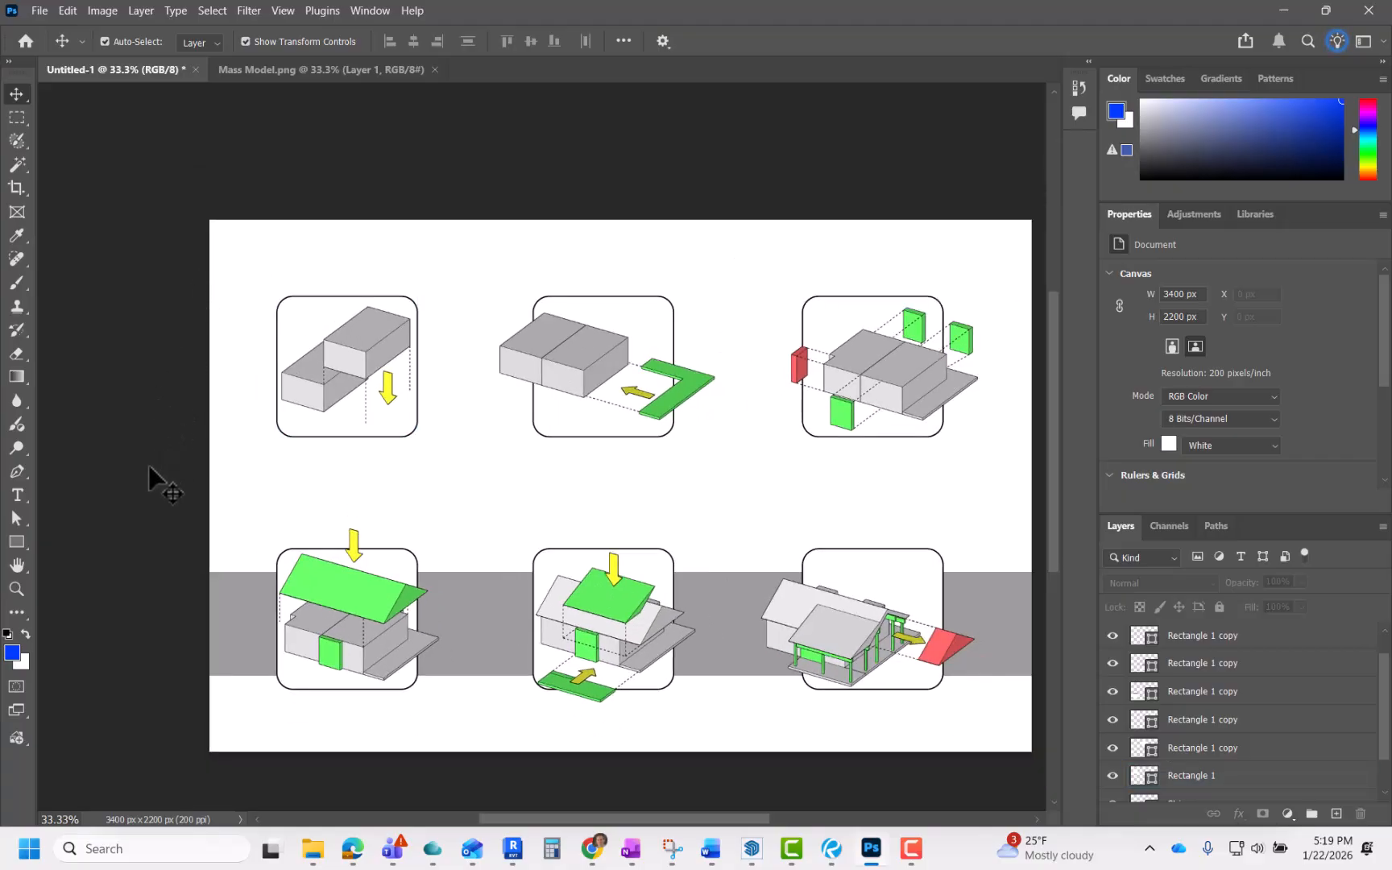
Step: Add a 12 pt placeholder paragraph text box beneath the first top-row frame
{"action": "left_click", "coordinate": [16, 492]}
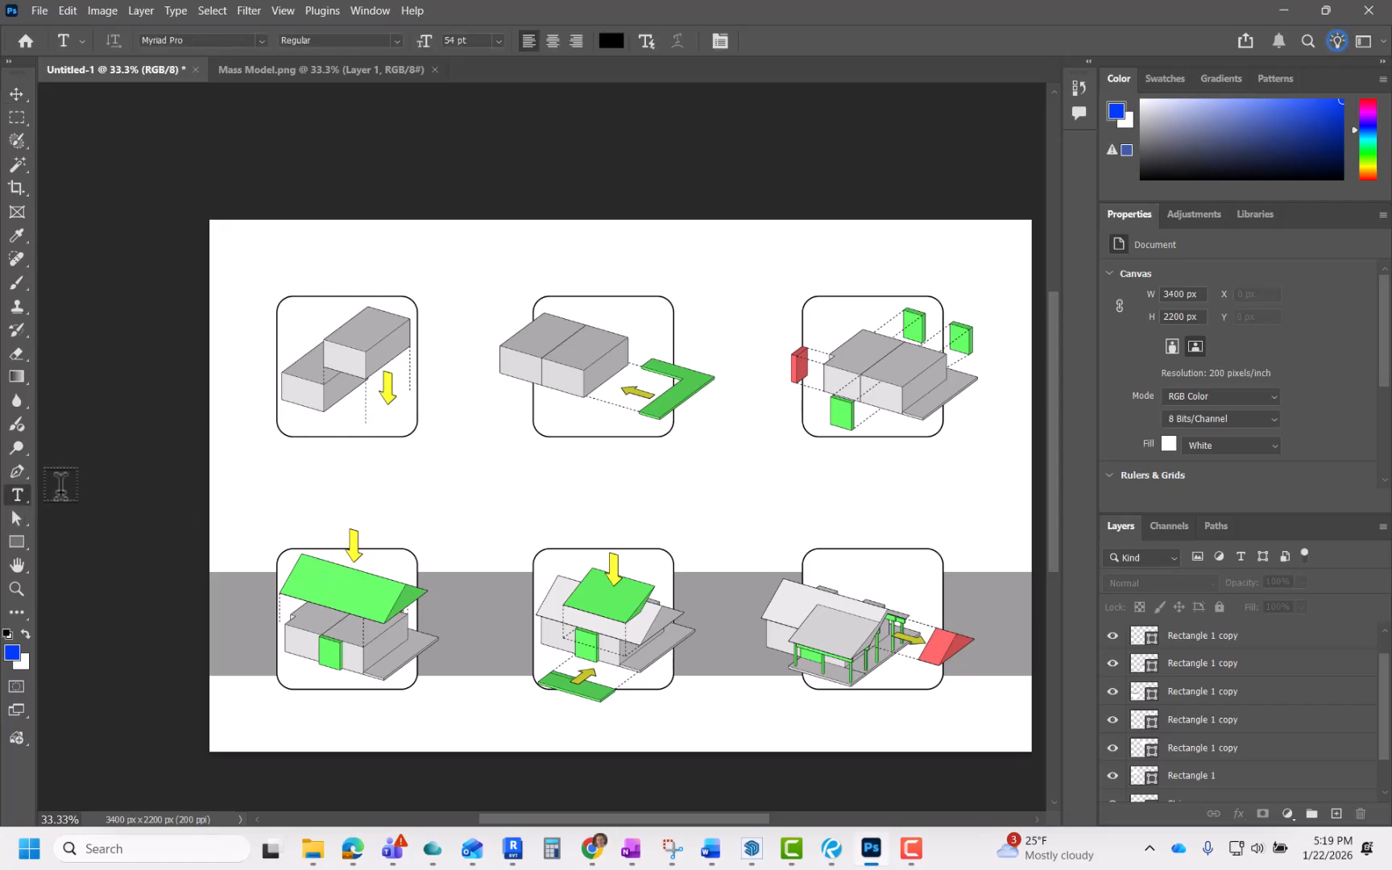
{"action": "scroll", "coordinate": [342, 475], "scroll_direction": "up", "scroll_amount": 2}
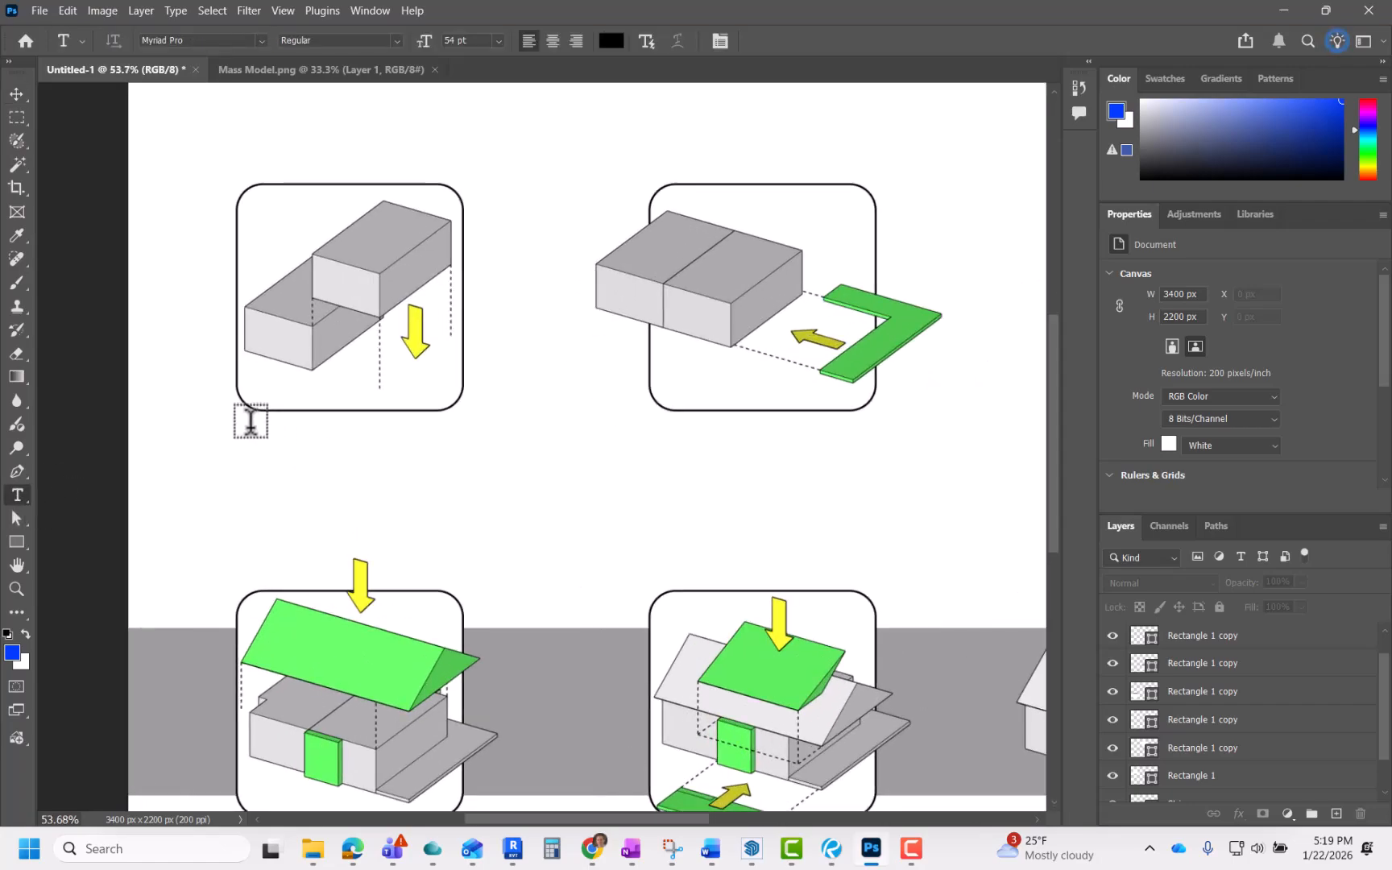
{"action": "left_click_drag", "start_coordinate": [251, 425], "coordinate": [450, 504]}
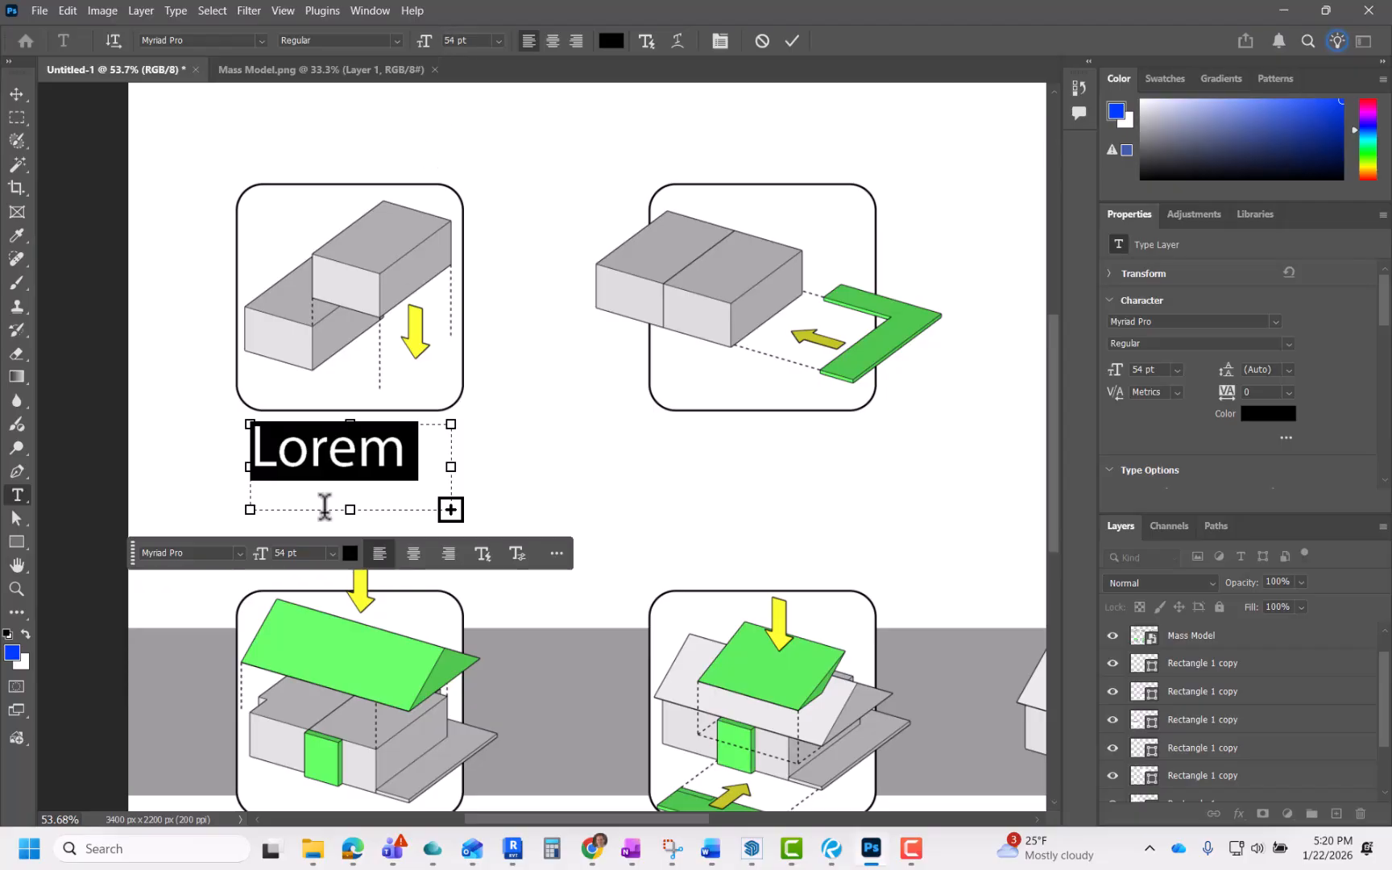
{"action": "left_click", "coordinate": [331, 553]}
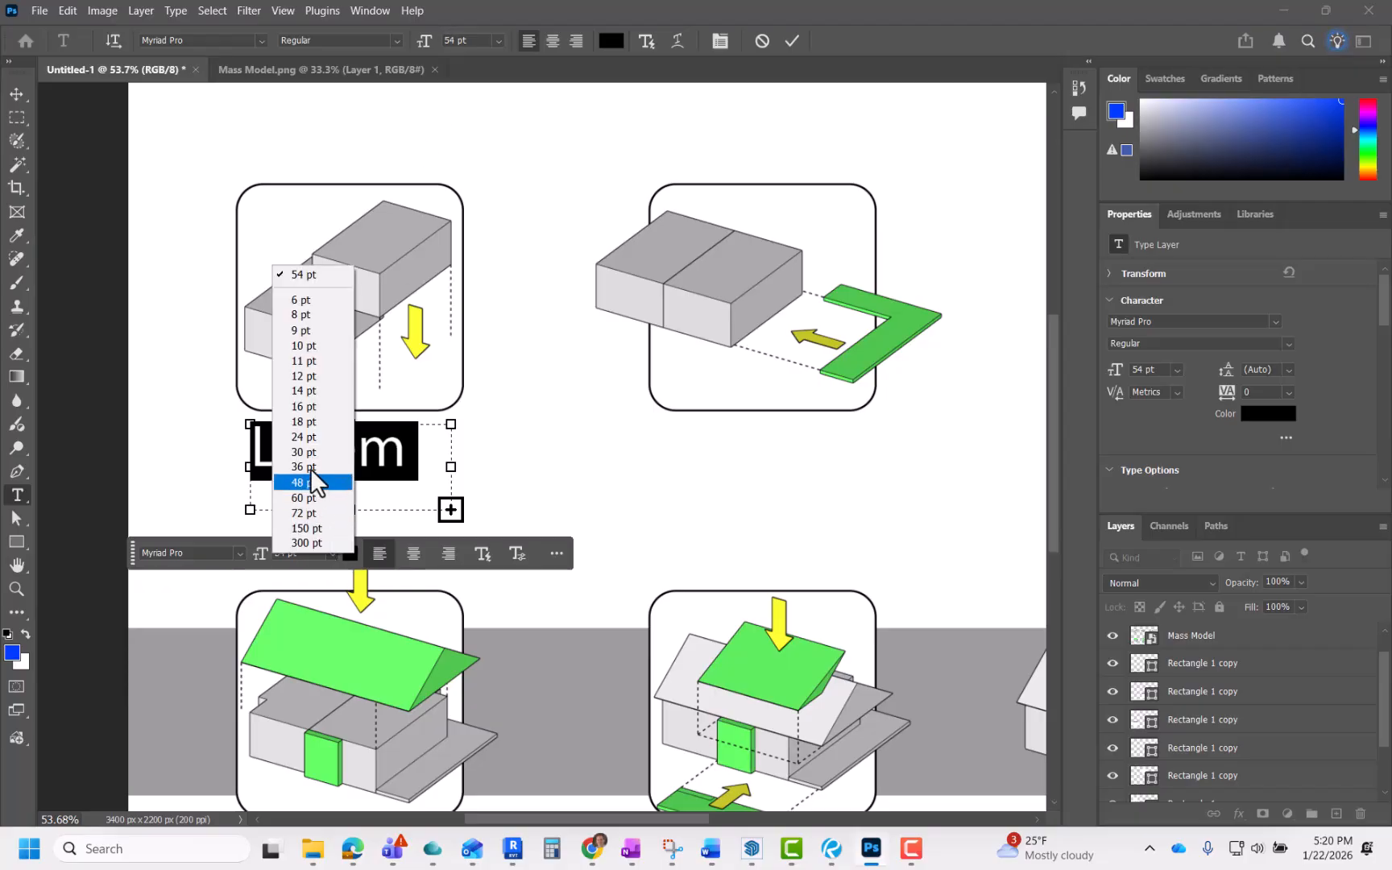
{"action": "left_click", "coordinate": [298, 379]}
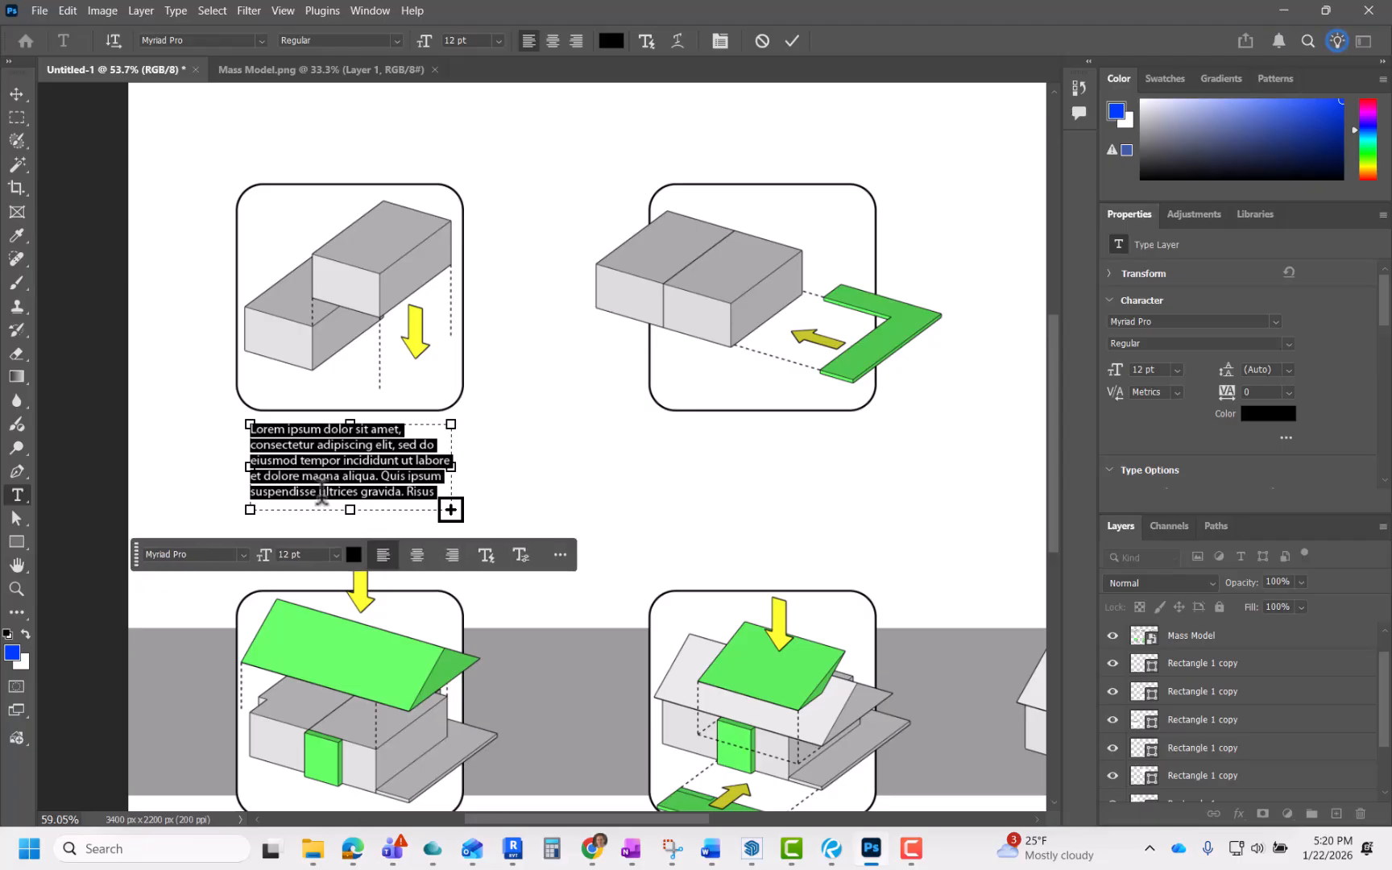
{"action": "scroll", "coordinate": [319, 471], "scroll_direction": "up", "scroll_amount": 1}
{"action": "scroll", "coordinate": [320, 472], "scroll_direction": "up", "scroll_amount": 1}
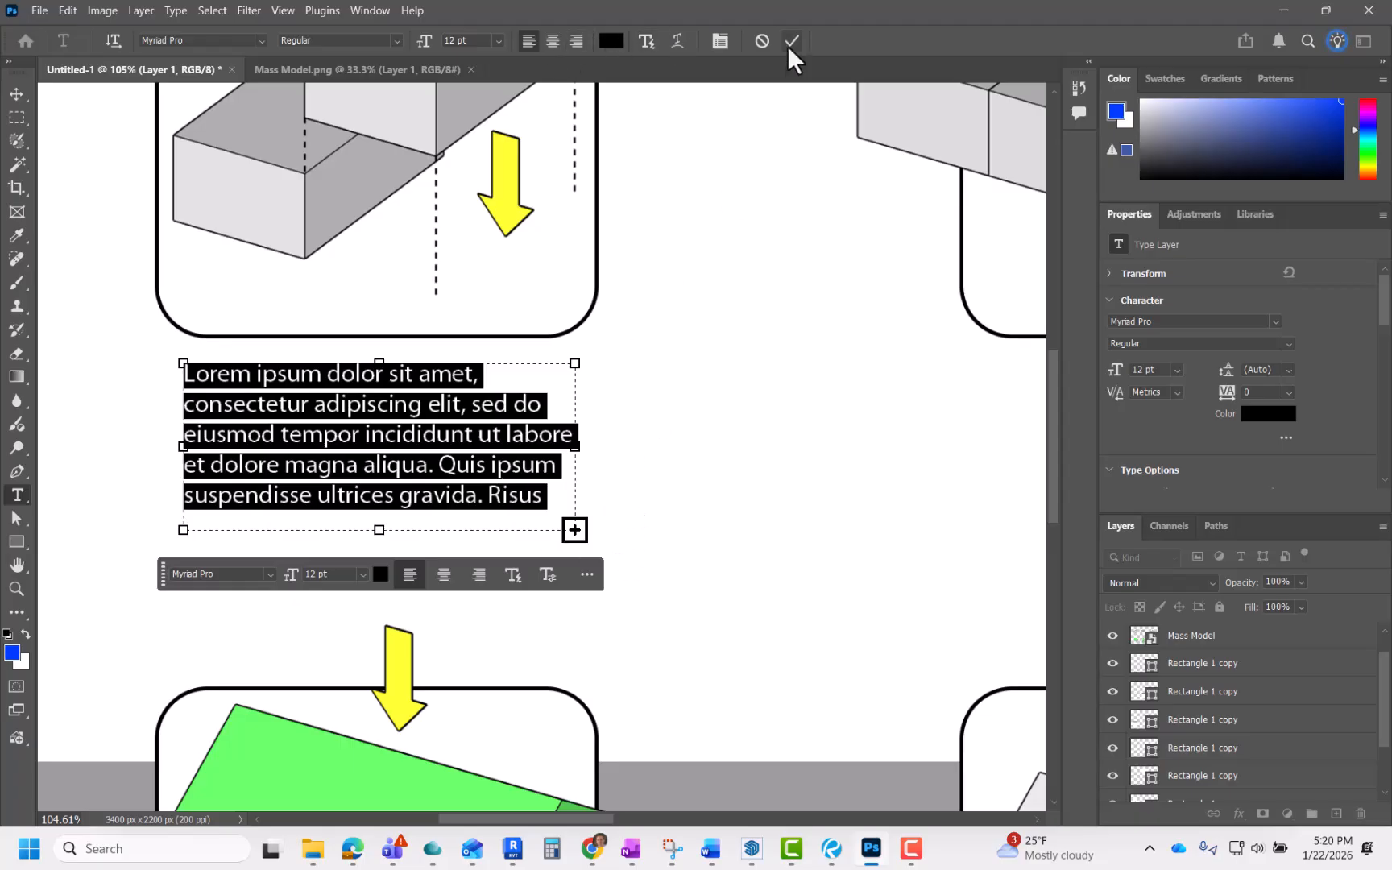
{"action": "left_click", "coordinate": [766, 396]}
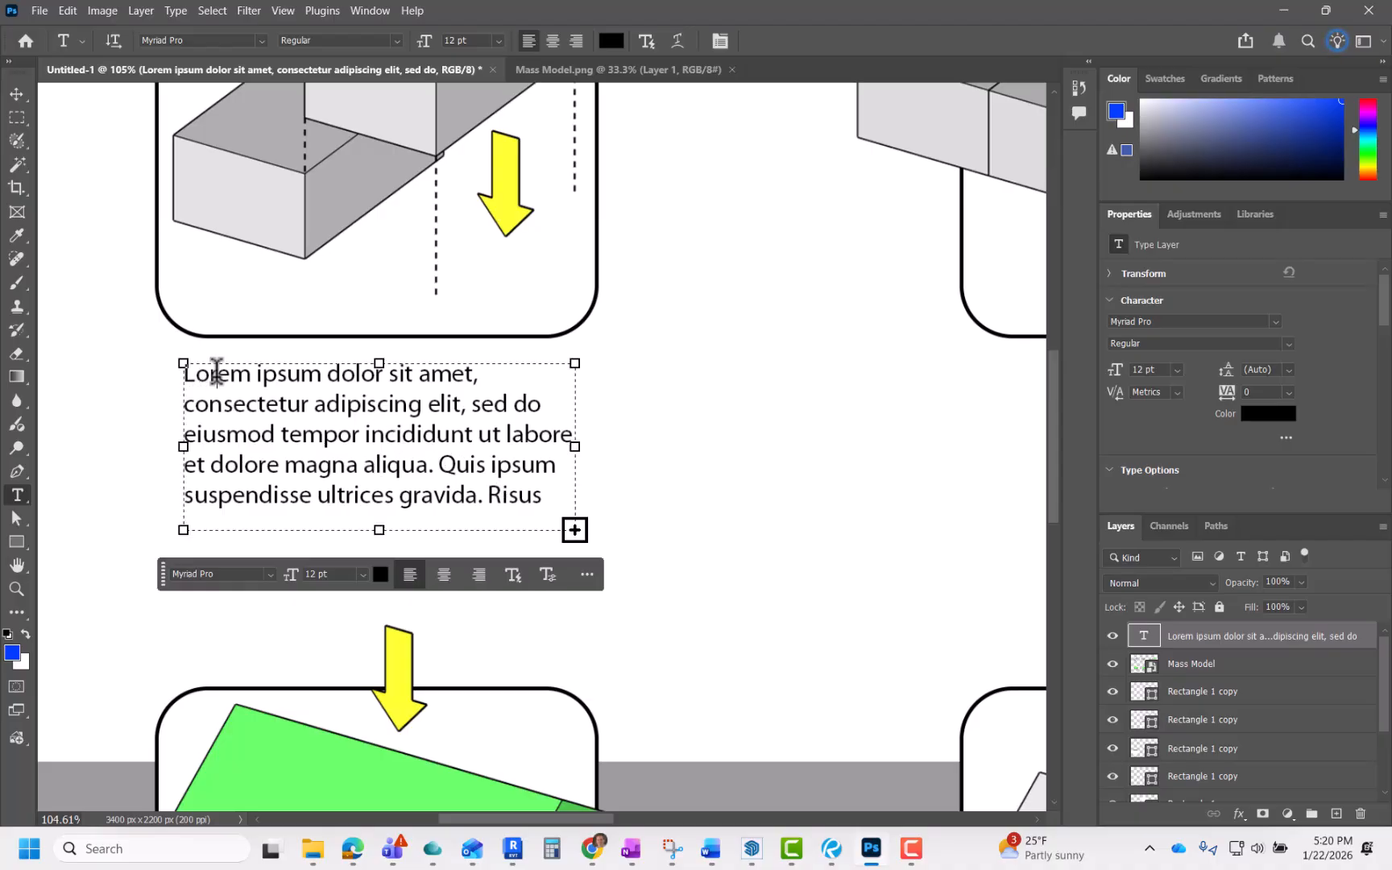
{"action": "left_click", "coordinate": [216, 372]}
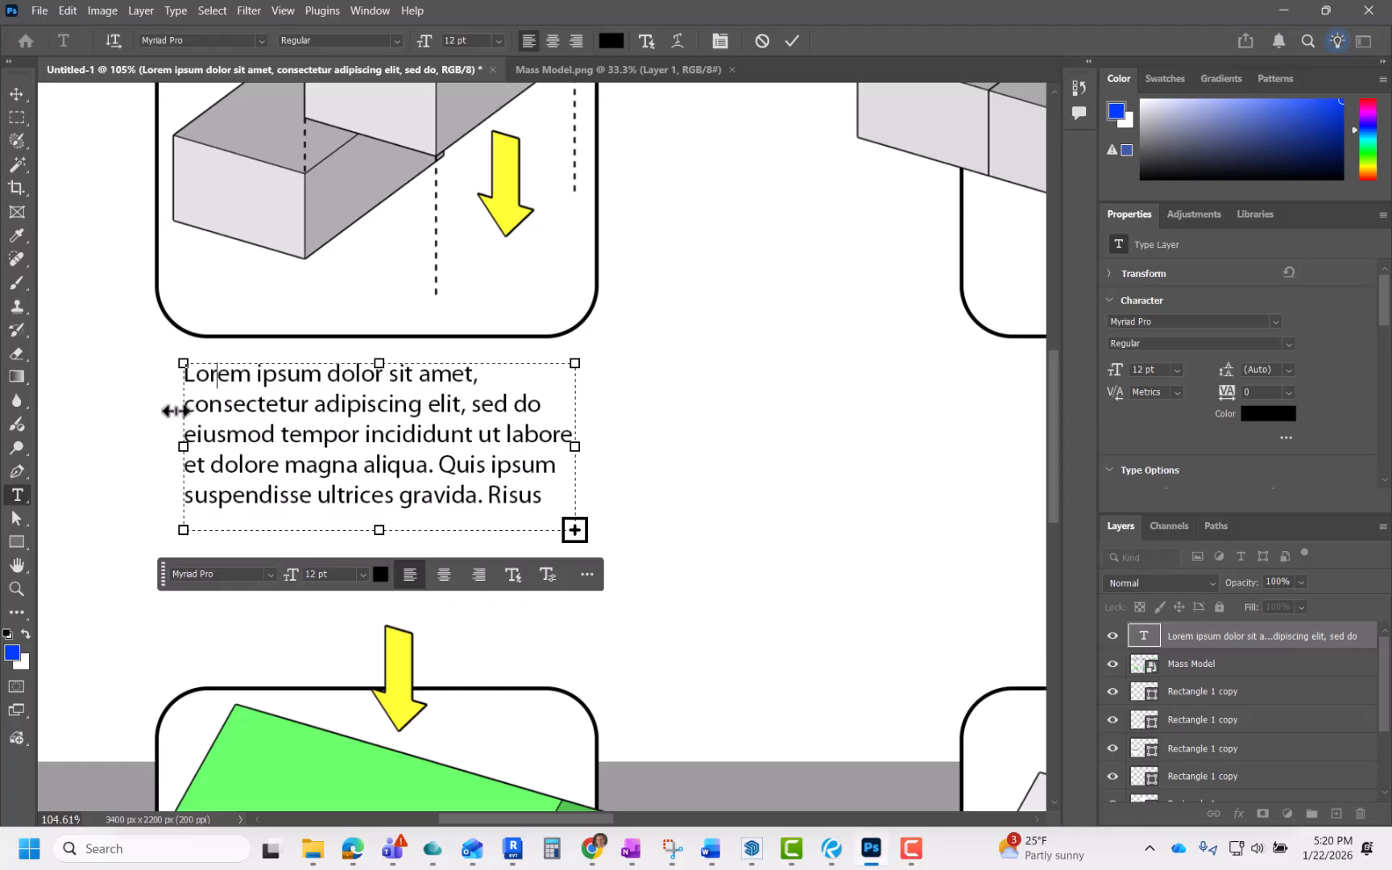
{"action": "left_click", "coordinate": [704, 393]}
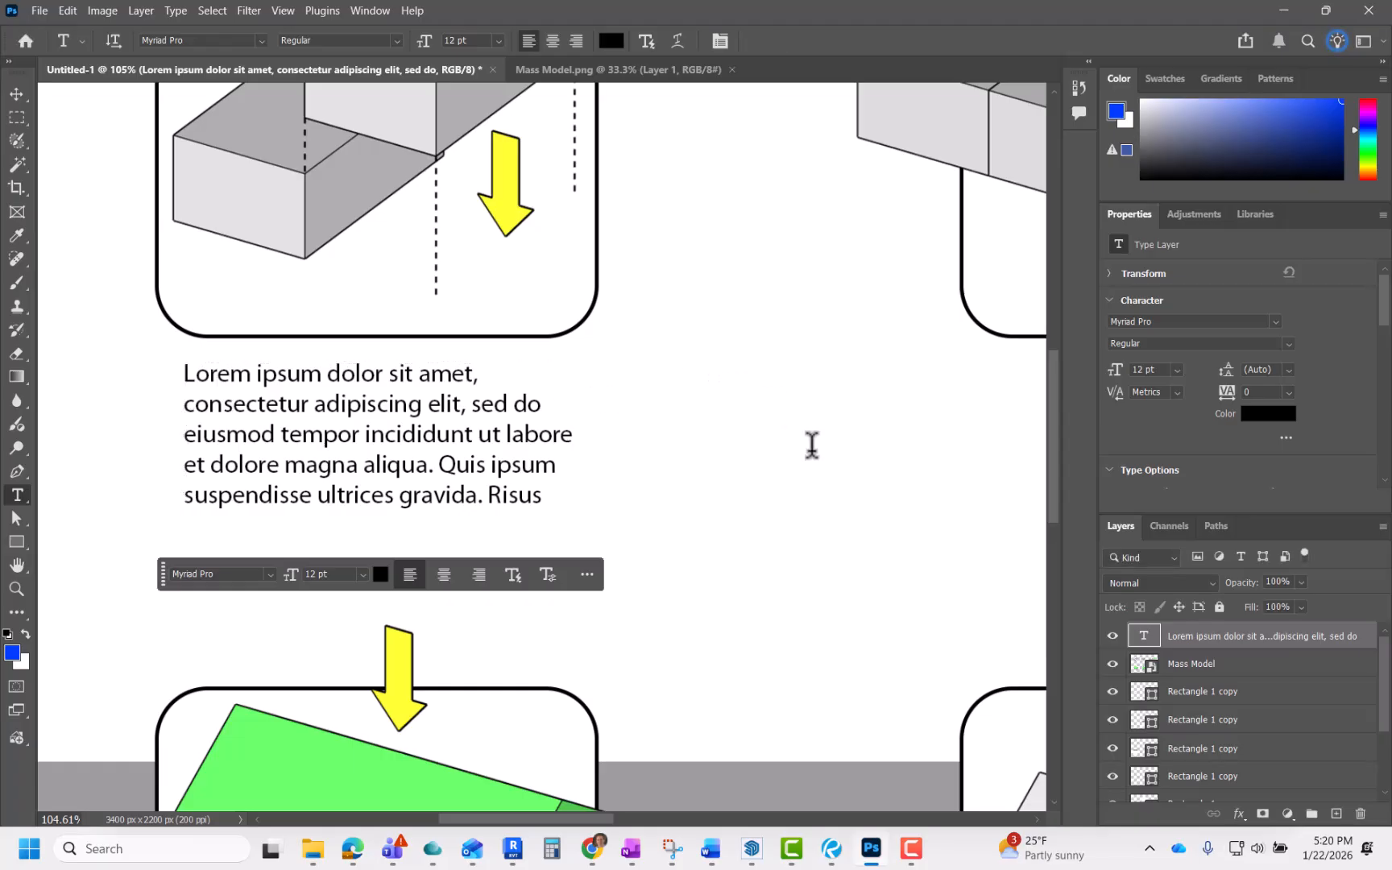
{"action": "left_click", "coordinate": [854, 531]}
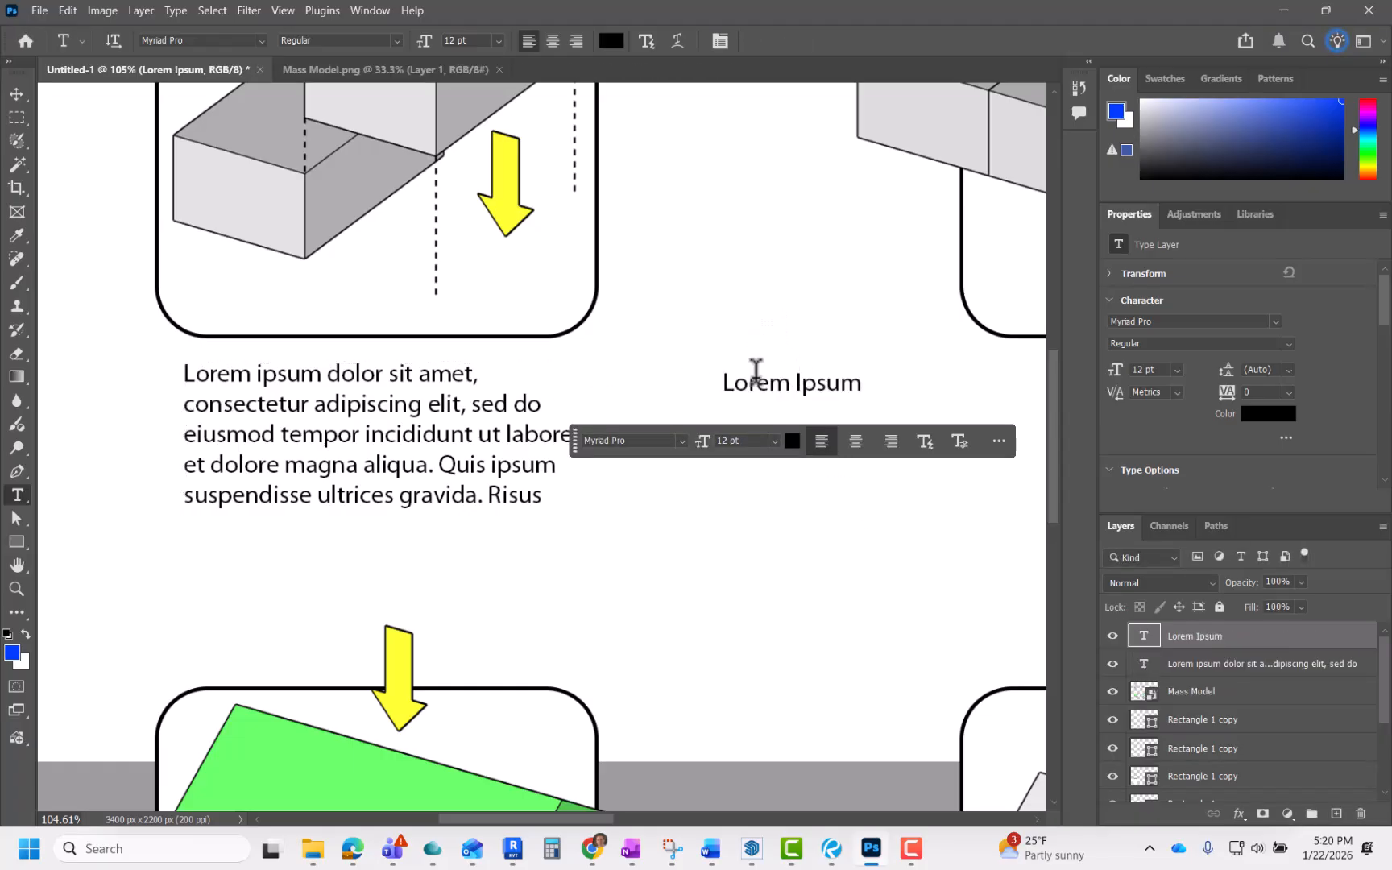
{"action": "key", "text": "v"}
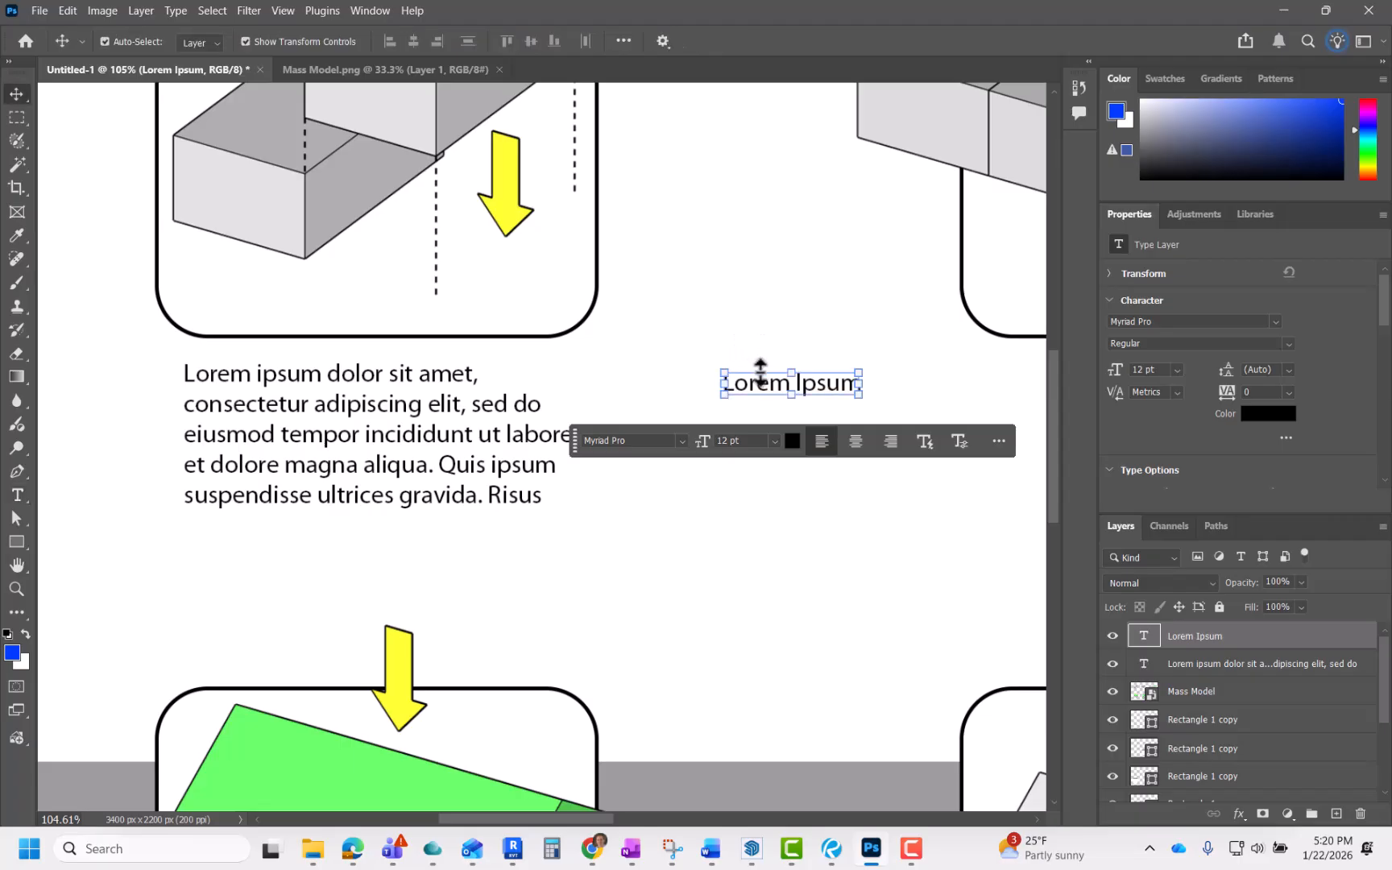
{"action": "key", "text": "Delete"}
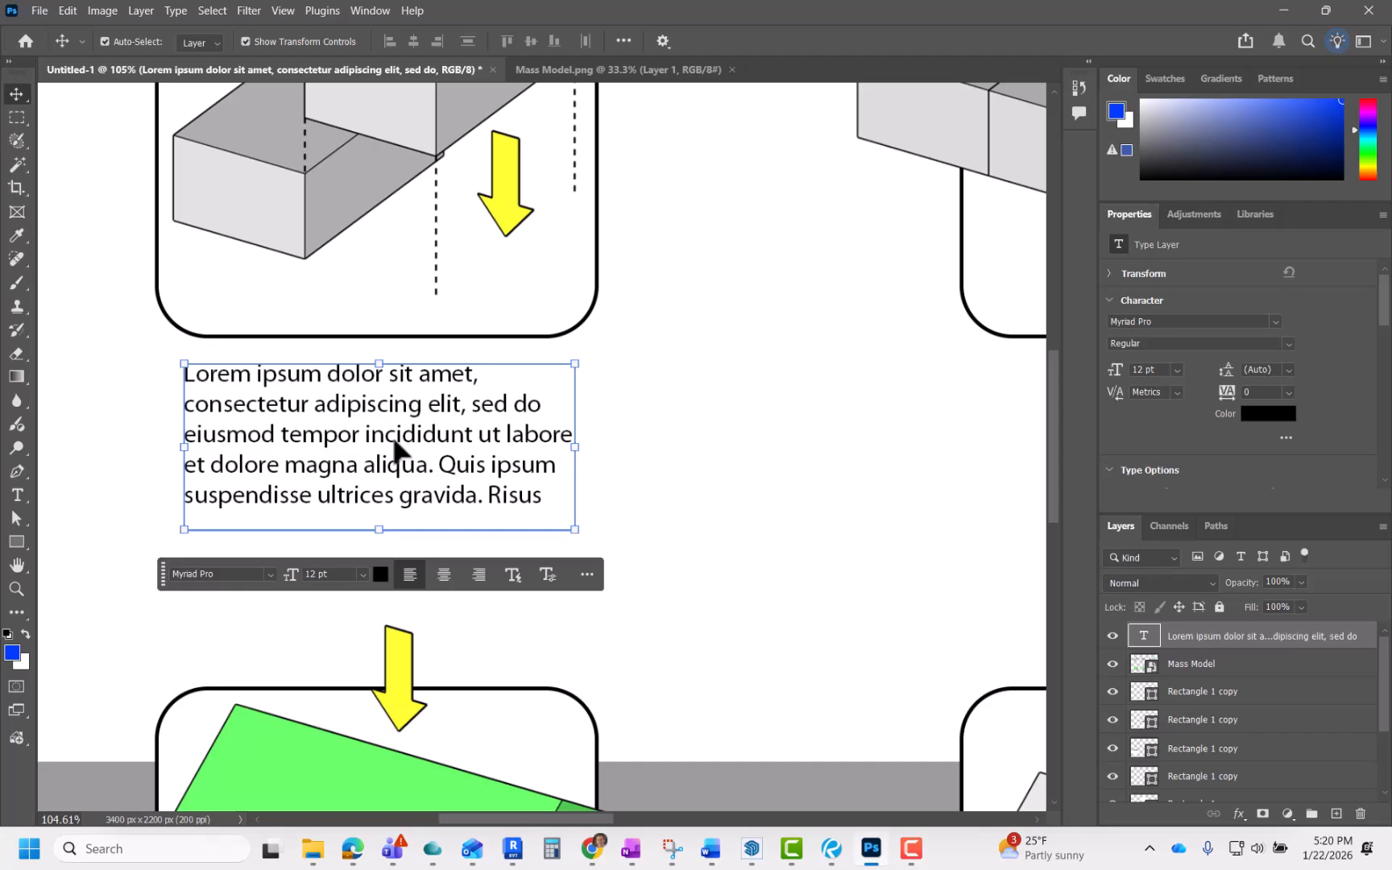
Step: Replace the placeholder paragraph with the heading CONNECTION, deleting the remaining lorem ipsum text
{"action": "key", "text": "t"}
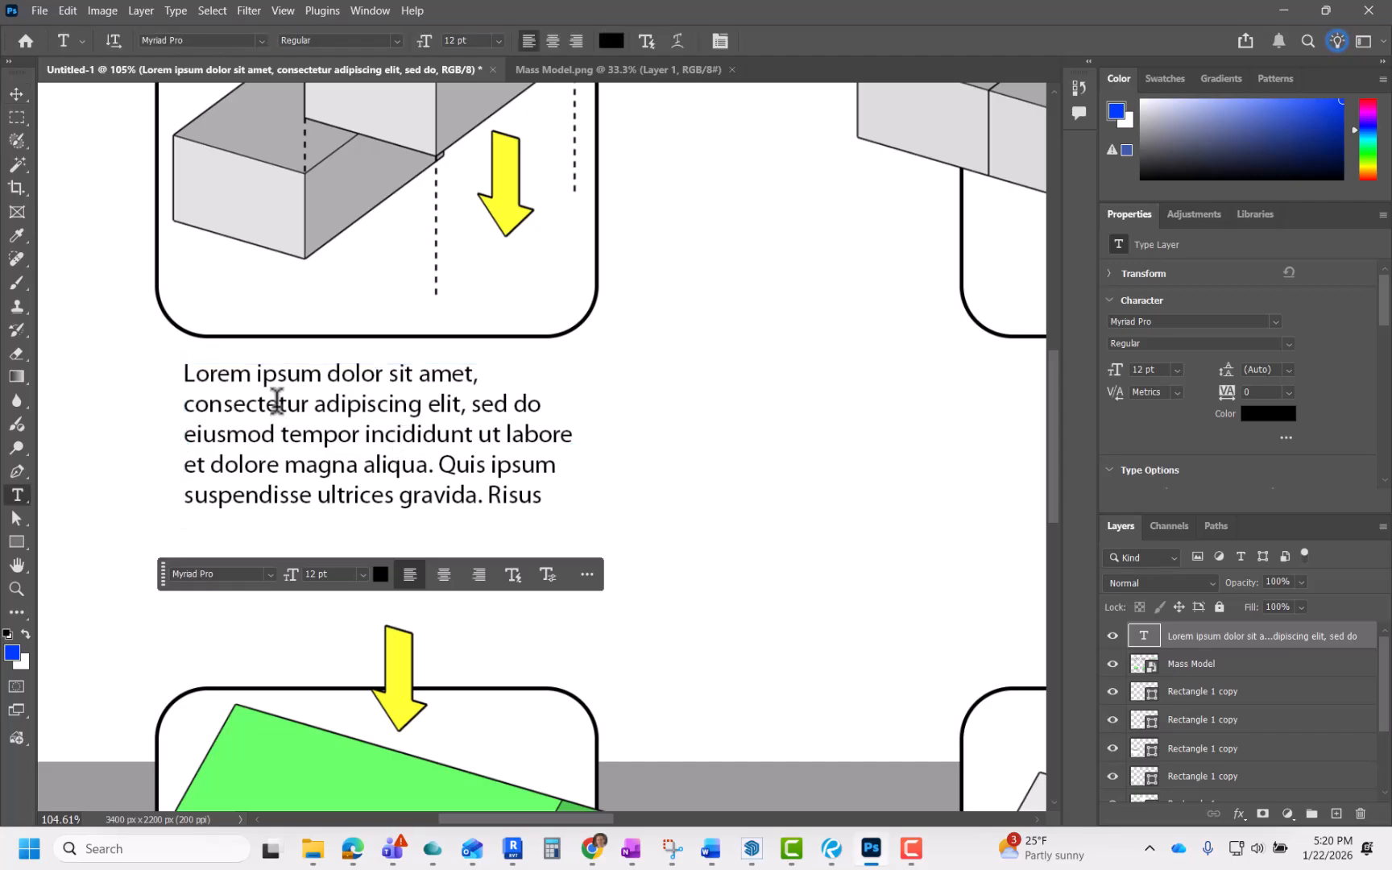
{"action": "left_click", "coordinate": [276, 369]}
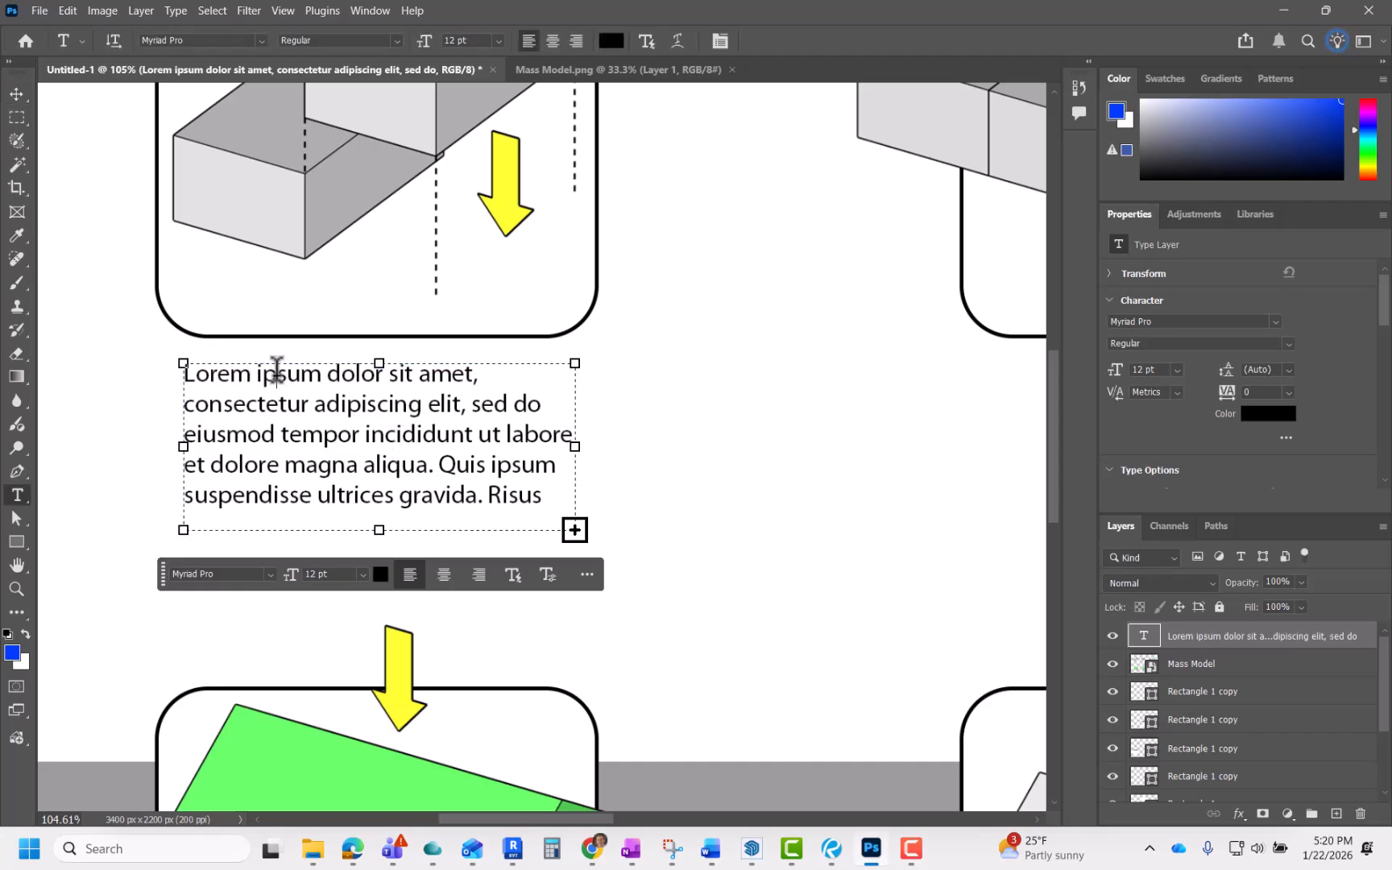
{"action": "left_click_drag", "start_coordinate": [541, 494], "coordinate": [170, 369]}
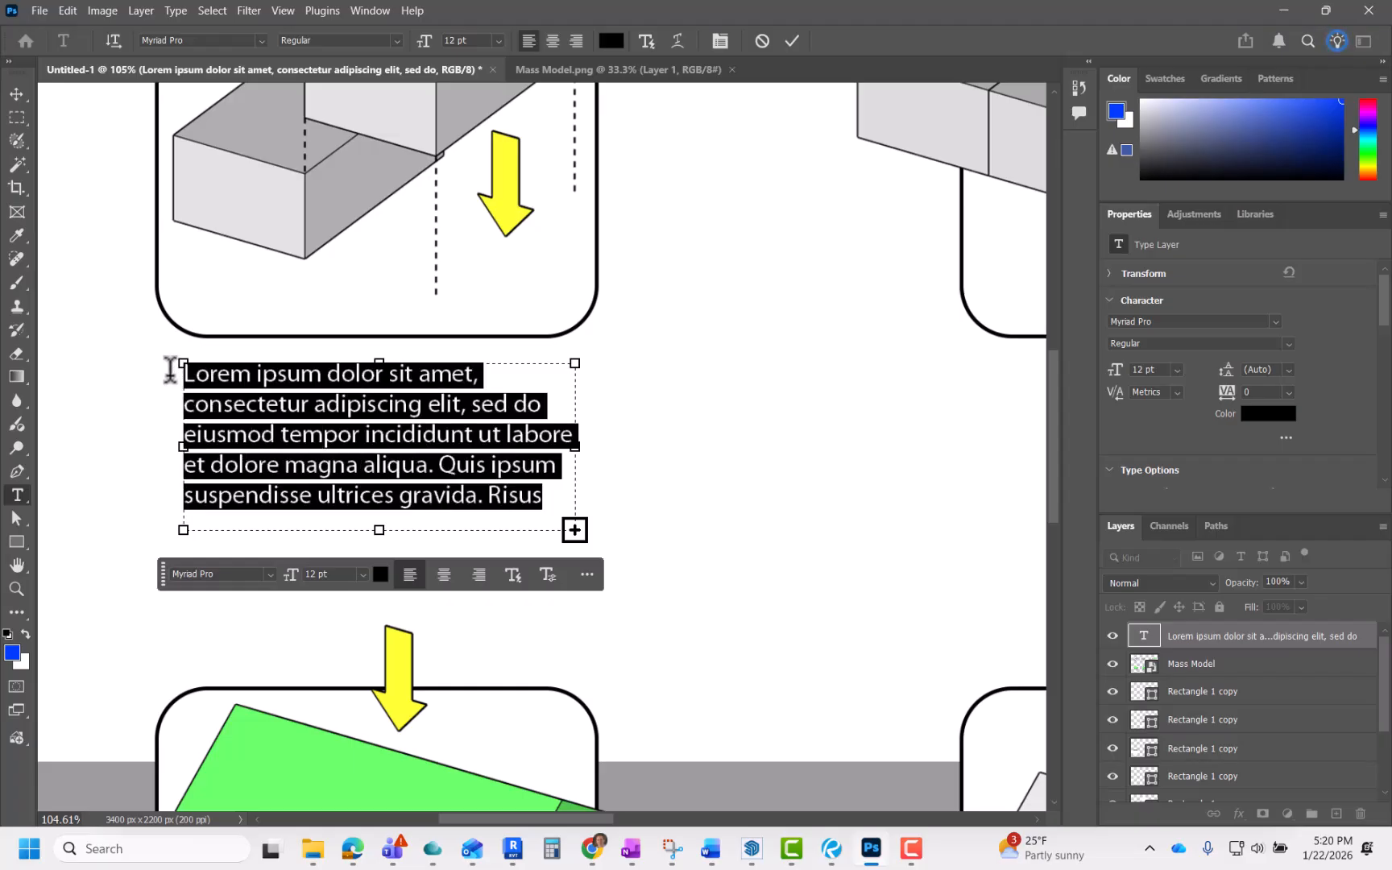
{"action": "key", "text": "Caps_Lock"}
{"action": "type", "text": "C"}
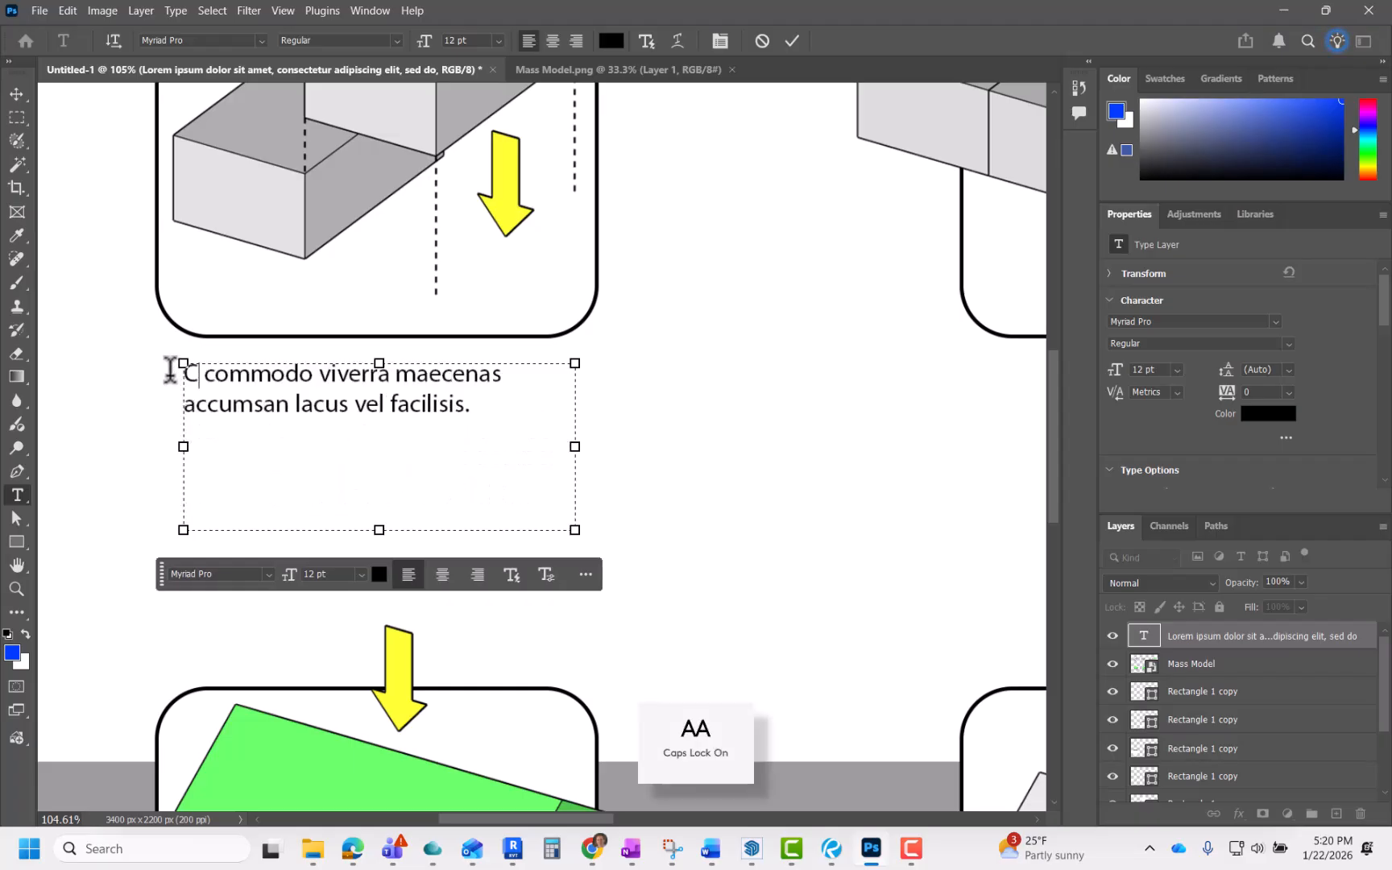
{"action": "type", "text": "ONNECTION"}
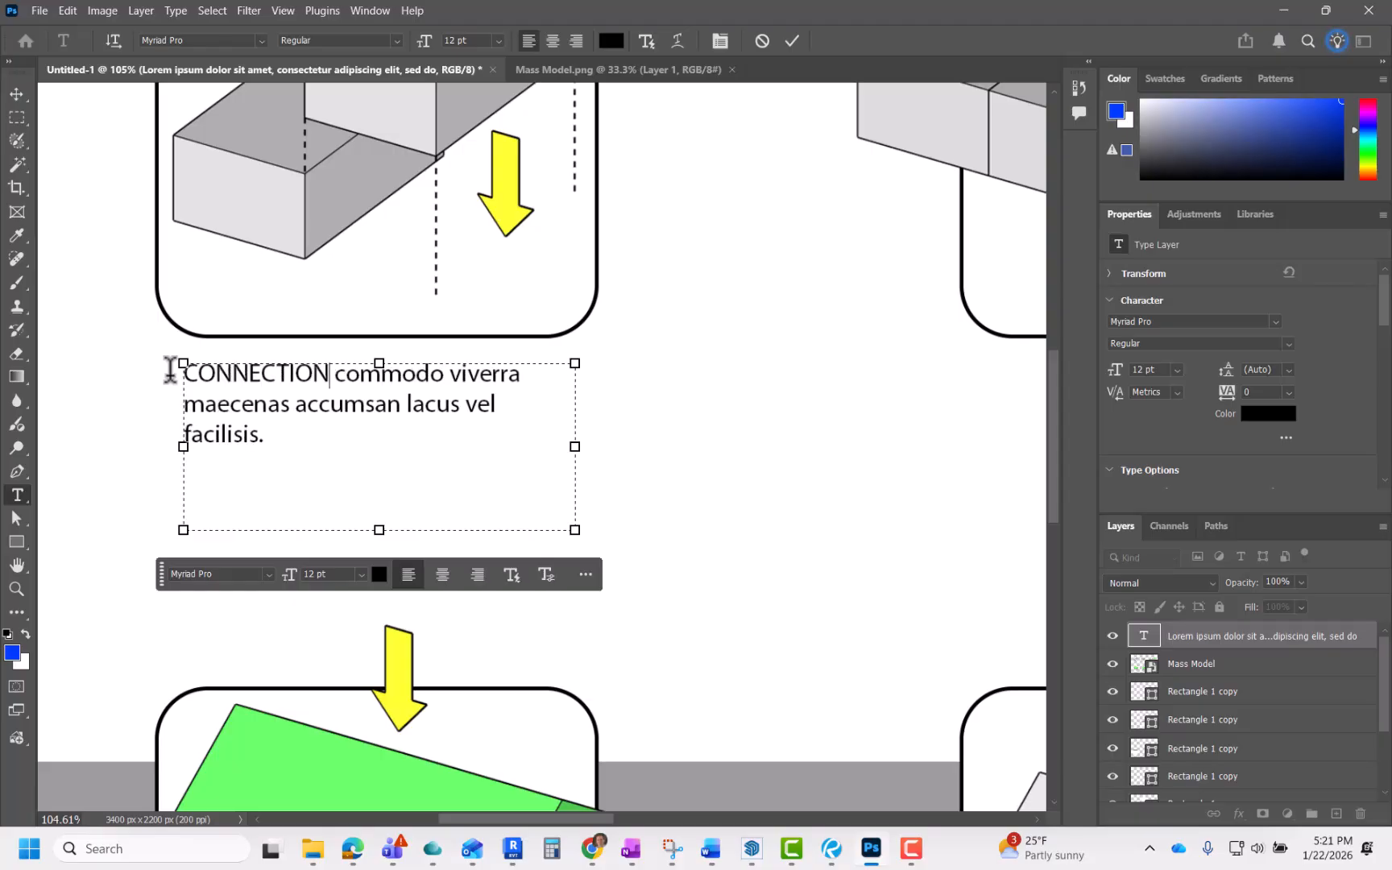
{"action": "key", "text": "Delete"}
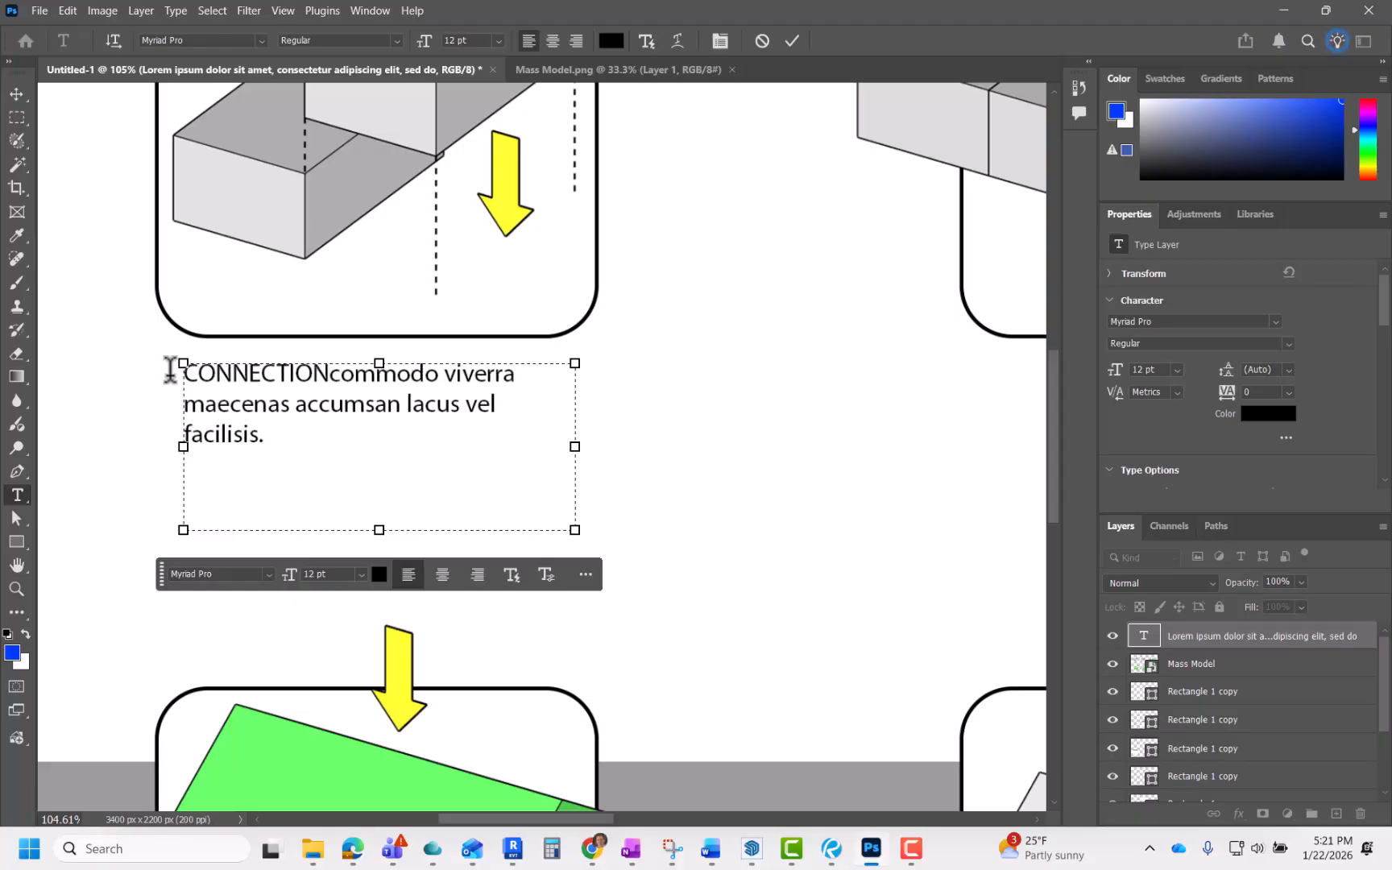
{"action": "key", "text": "Delete"}
{"action": "key", "text": "Delete"}
{"action": "key", "text": "Delete"}
{"action": "key", "text": "Delete"}
{"action": "key", "text": "Delete"}
{"action": "key", "text": "Delete"}
{"action": "key", "text": "Delete"}
{"action": "key", "text": "Delete"}
{"action": "key", "text": "Delete"}
{"action": "key", "text": "Delete"}
{"action": "key", "text": "Delete"}
{"action": "key", "text": "Delete"}
{"action": "key", "text": "Delete"}
{"action": "key", "text": "Delete"}
{"action": "key", "text": "Delete"}
{"action": "key", "text": "Delete"}
{"action": "key", "text": "Delete"}
{"action": "key", "text": "Delete"}
{"action": "key", "text": "Delete"}
{"action": "key", "text": "Delete"}
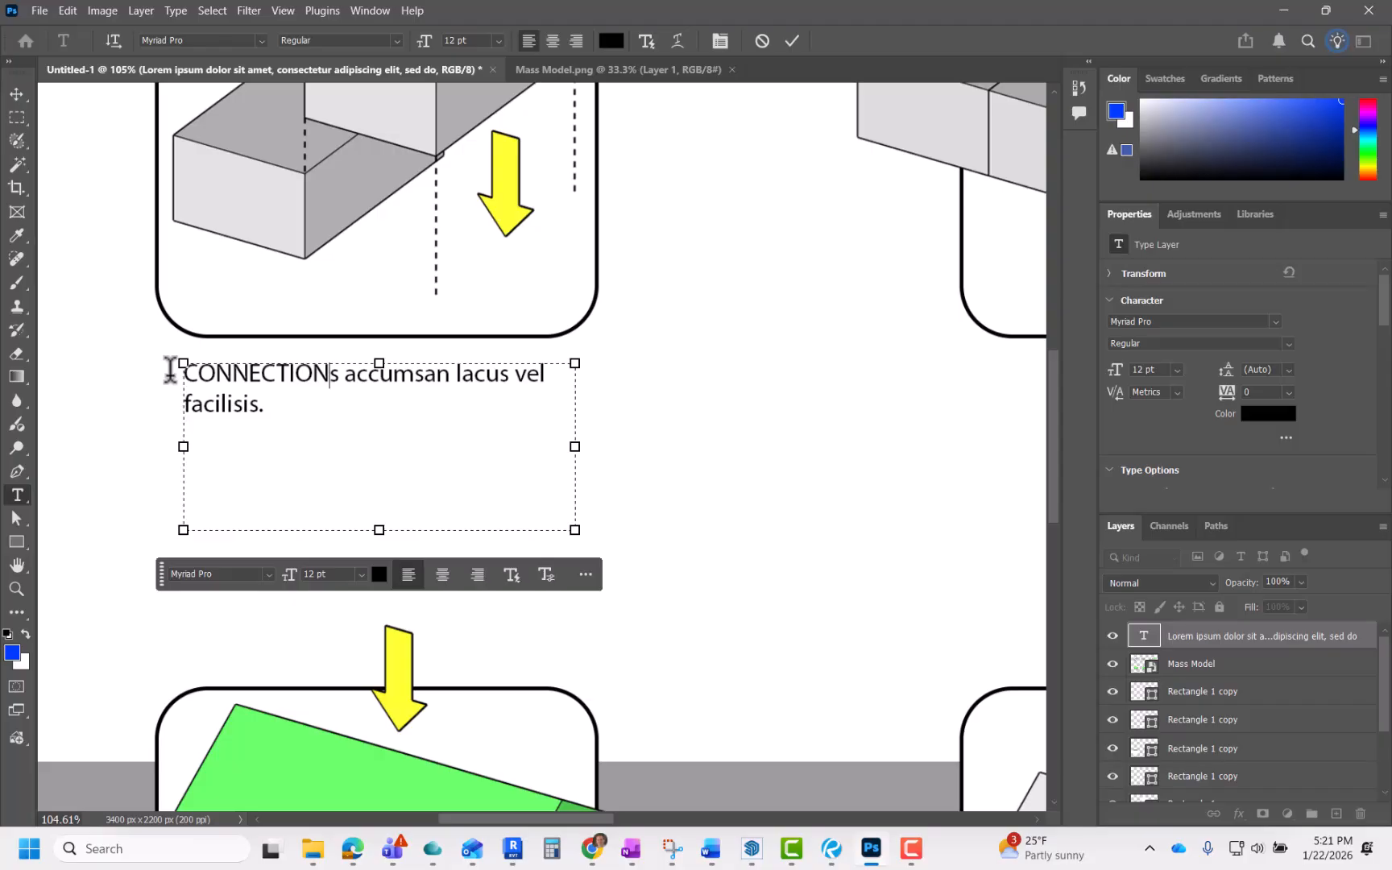
{"action": "key", "text": "Delete"}
{"action": "key", "text": "Delete"}
{"action": "key", "text": "Delete"}
{"action": "key", "text": "Delete"}
{"action": "key", "text": "Delete"}
{"action": "key", "text": "Delete"}
{"action": "key", "text": "Delete"}
{"action": "key", "text": "Delete"}
{"action": "key", "text": "Delete"}
{"action": "key", "text": "Delete"}
{"action": "key", "text": "Delete"}
{"action": "key", "text": "Delete"}
{"action": "key", "text": "Delete"}
{"action": "key", "text": "Delete"}
{"action": "key", "text": "Delete"}
{"action": "key", "text": "Delete"}
{"action": "key", "text": "Delete"}
{"action": "key", "text": "Delete"}
{"action": "key", "text": "Delete"}
{"action": "key", "text": "Delete"}
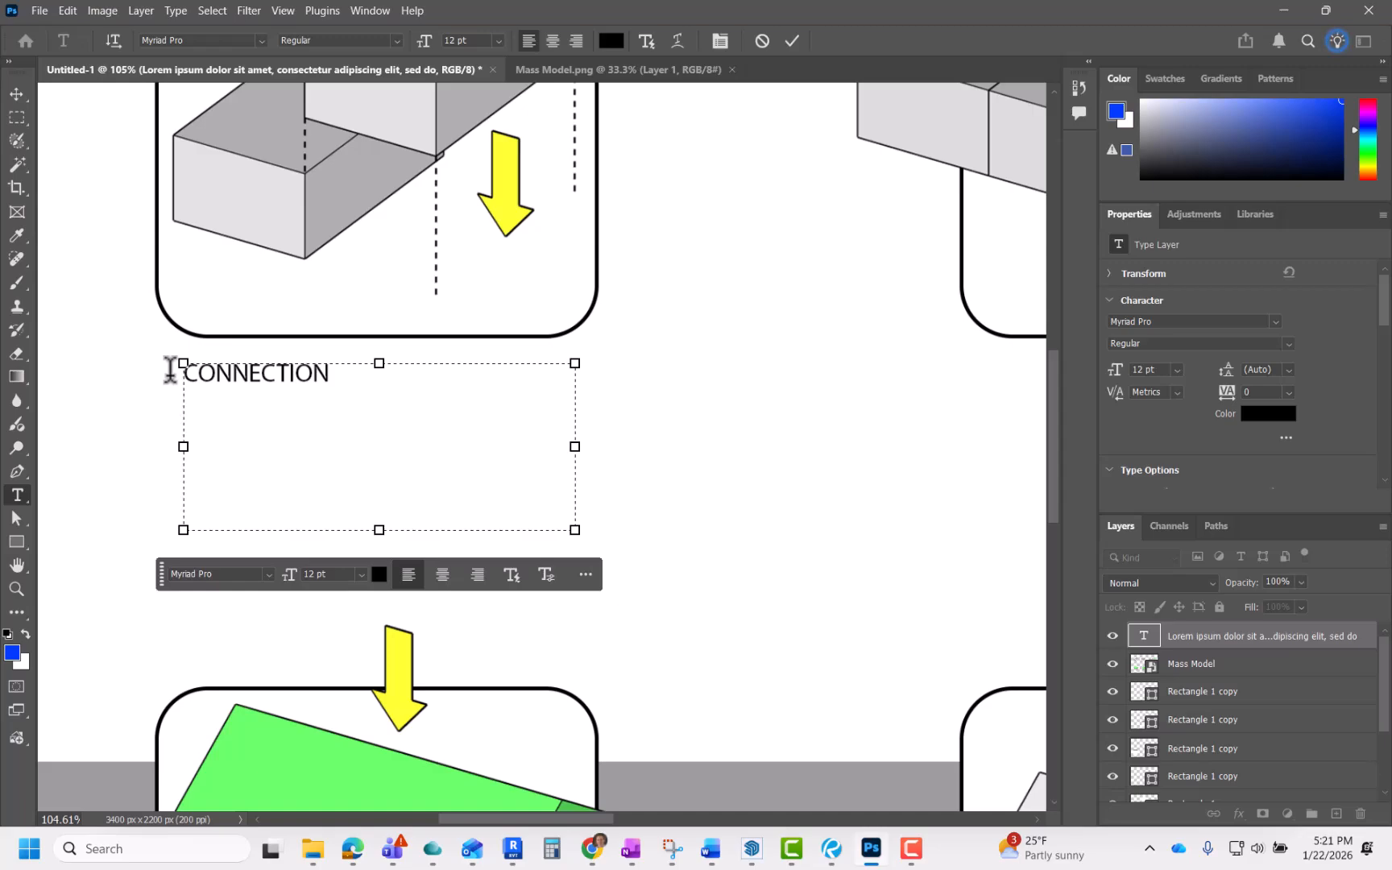
Step: Add the caption line "Two shapes align to form a connections between private and public spaces." beneath the heading
{"action": "key", "text": "Caps_Lock"}
{"action": "type", "text": "shap"}
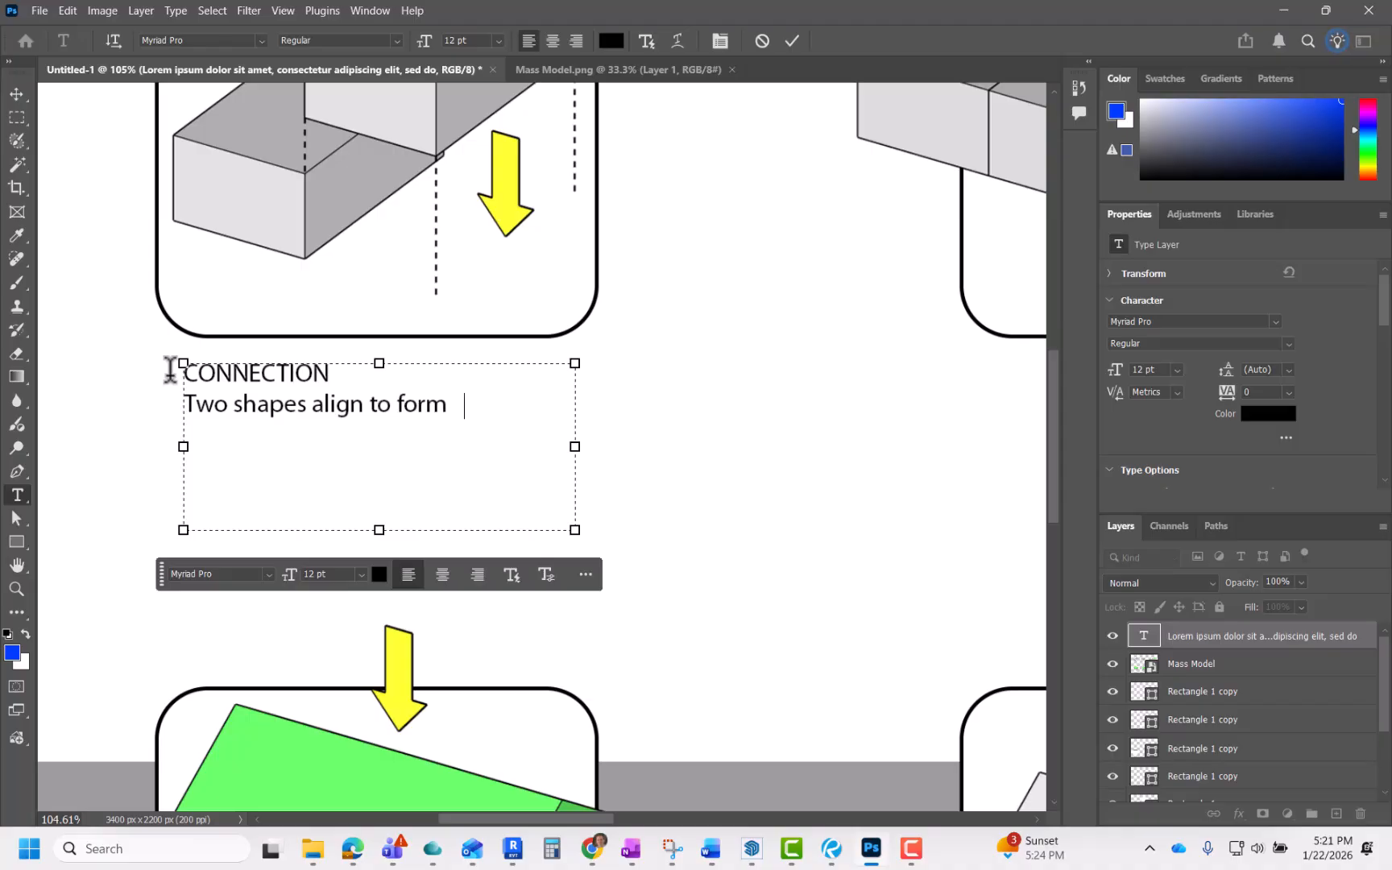
{"action": "type", "text": "es align to form a connections between private and"}
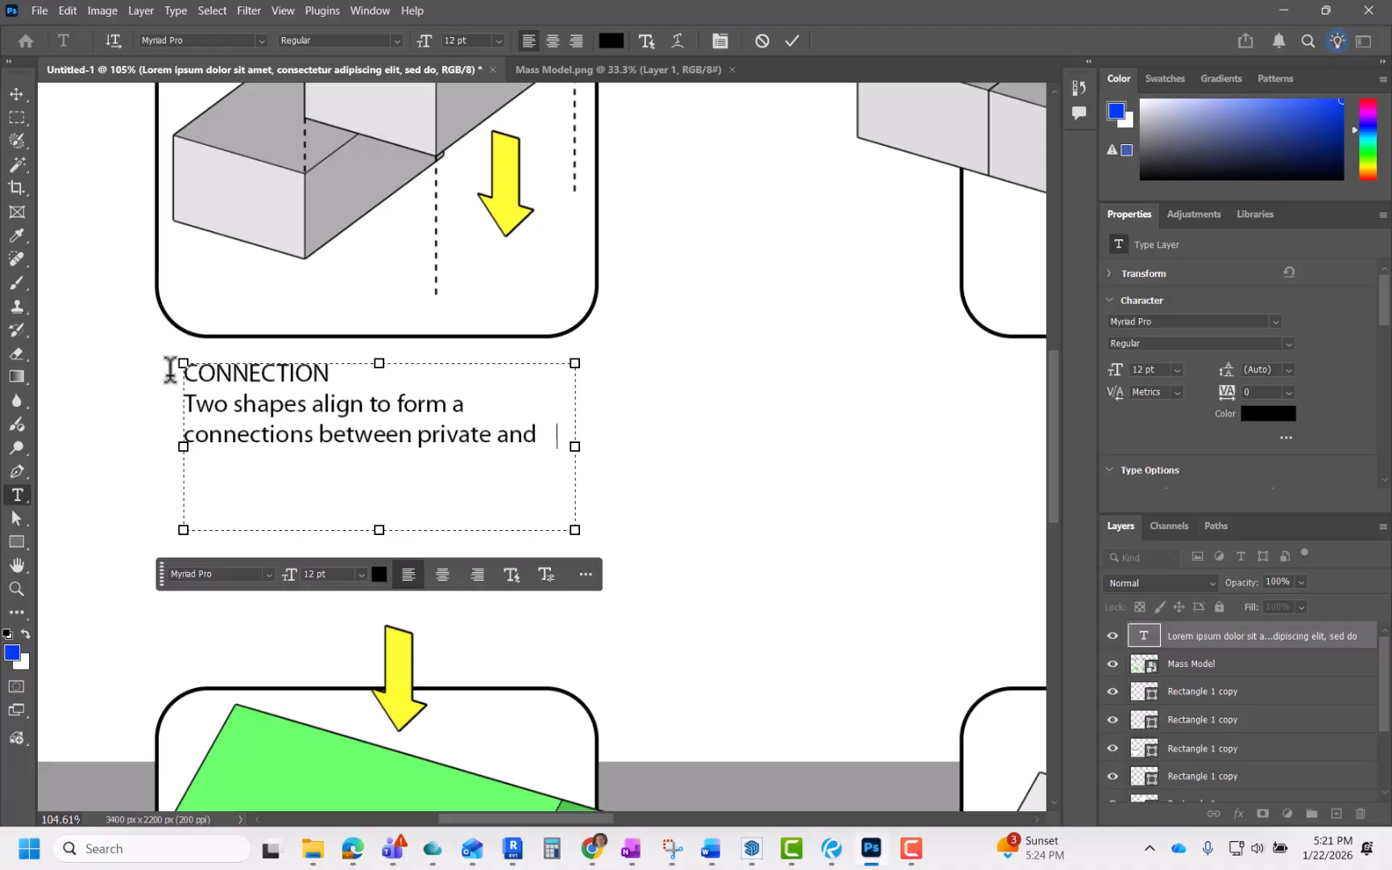
{"action": "type", "text": " public spaces."}
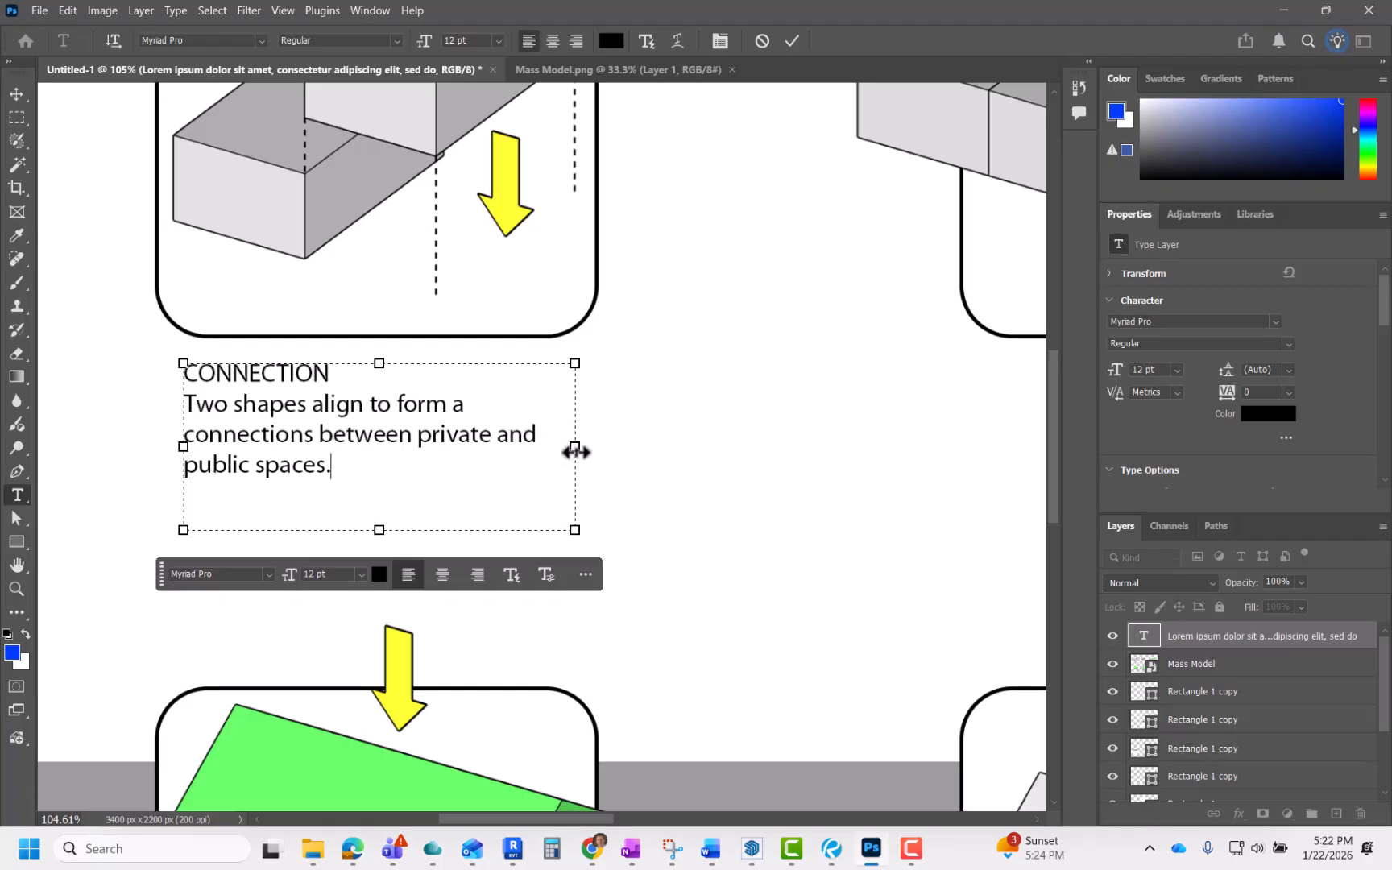
Step: Narrow the caption text box so the lines wrap after "private", then commit the text
{"action": "left_click_drag", "start_coordinate": [576, 447], "coordinate": [532, 436]}
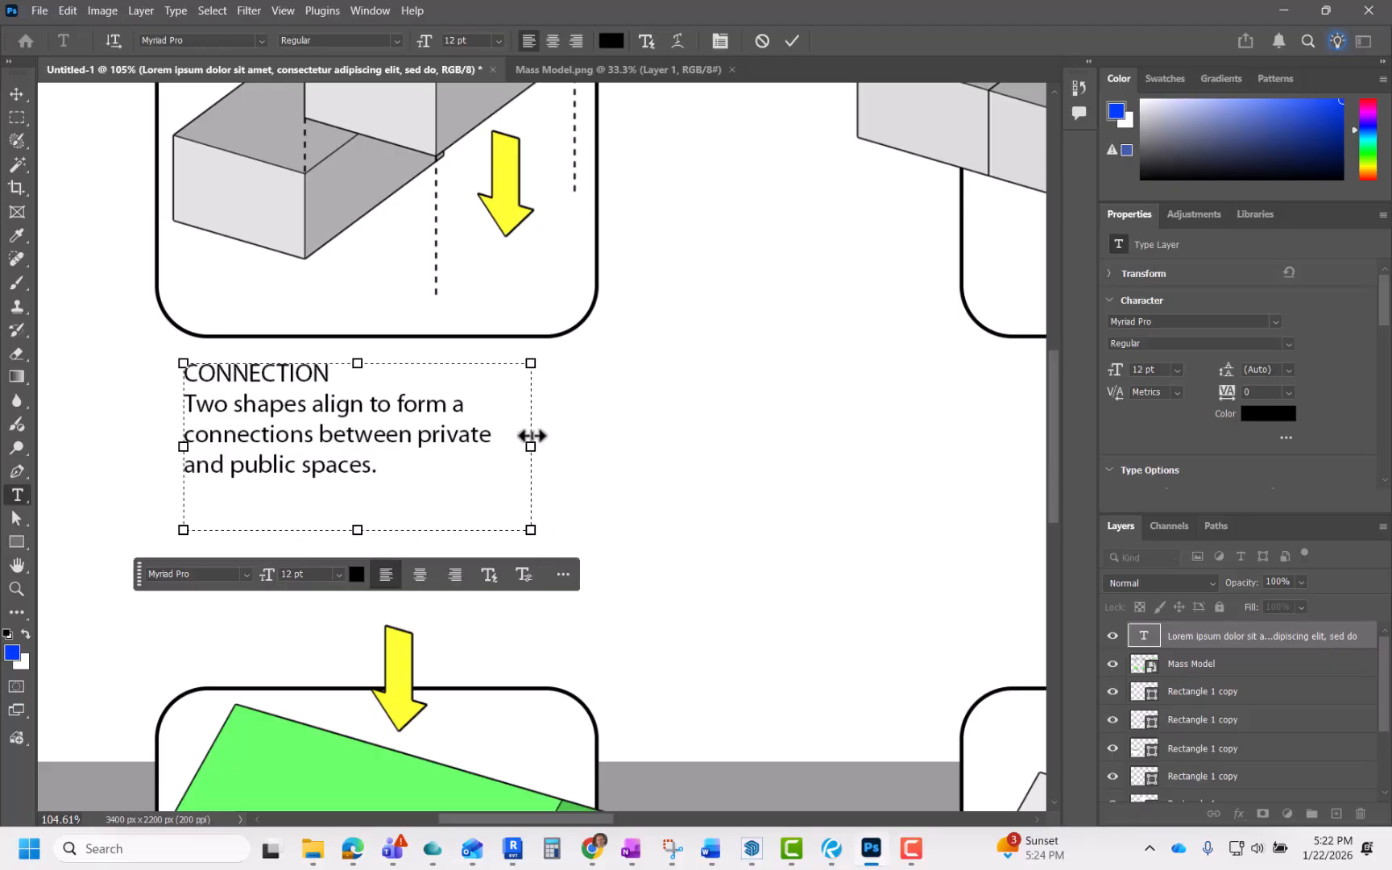
{"action": "left_click", "coordinate": [603, 383]}
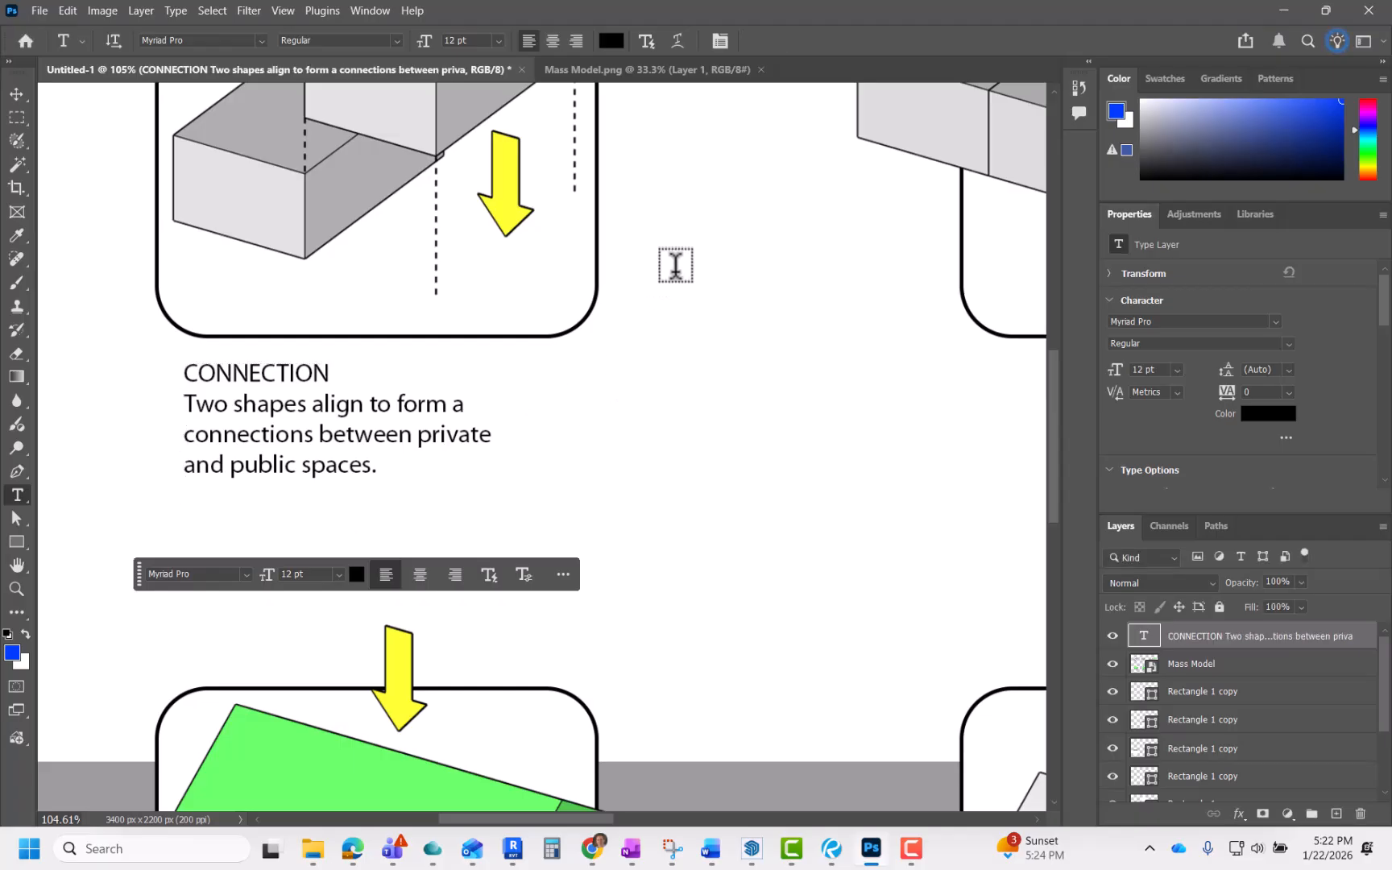
{"action": "left_click", "coordinate": [466, 413]}
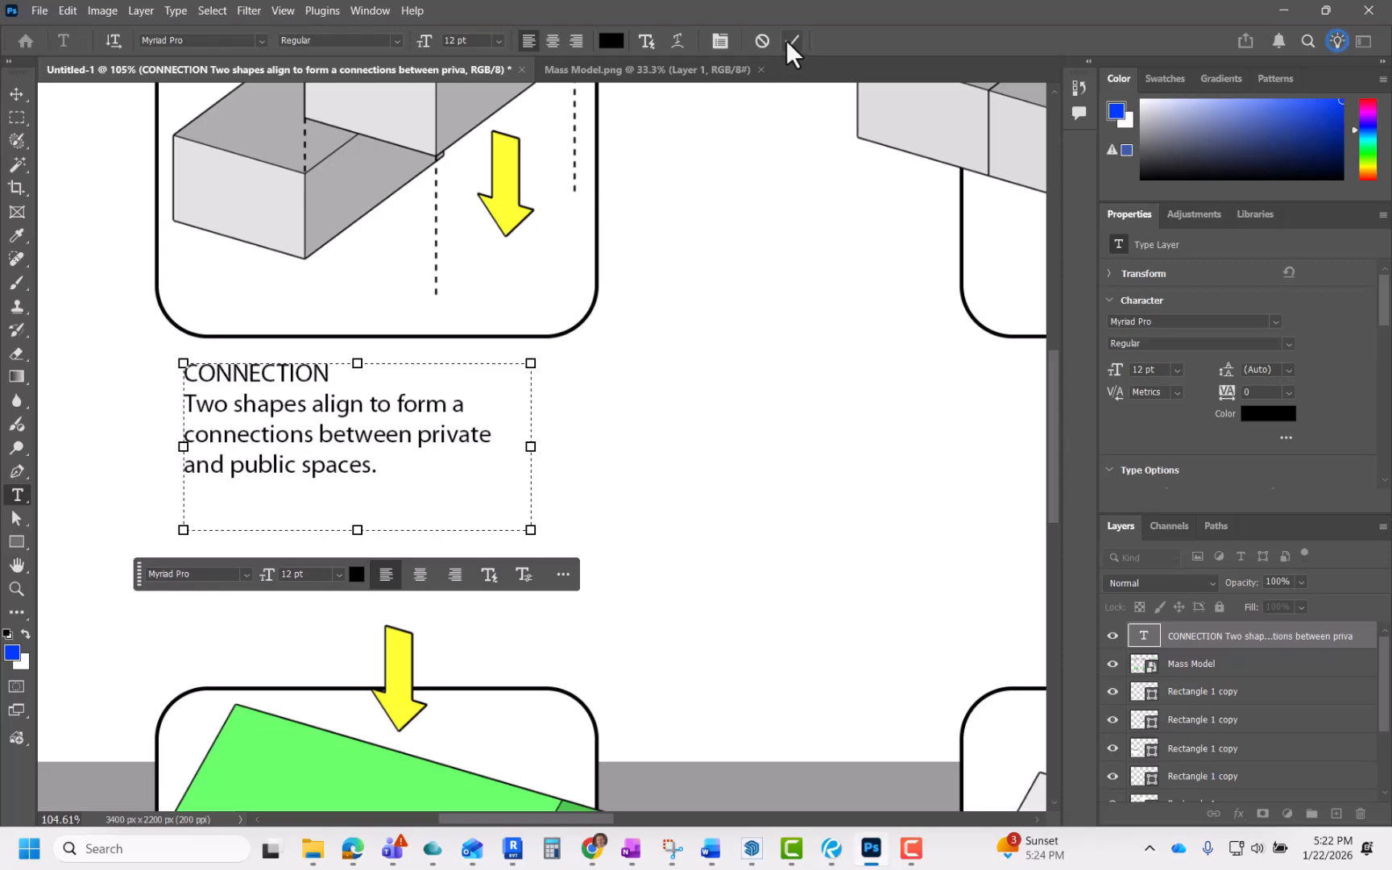
{"action": "left_click", "coordinate": [793, 41]}
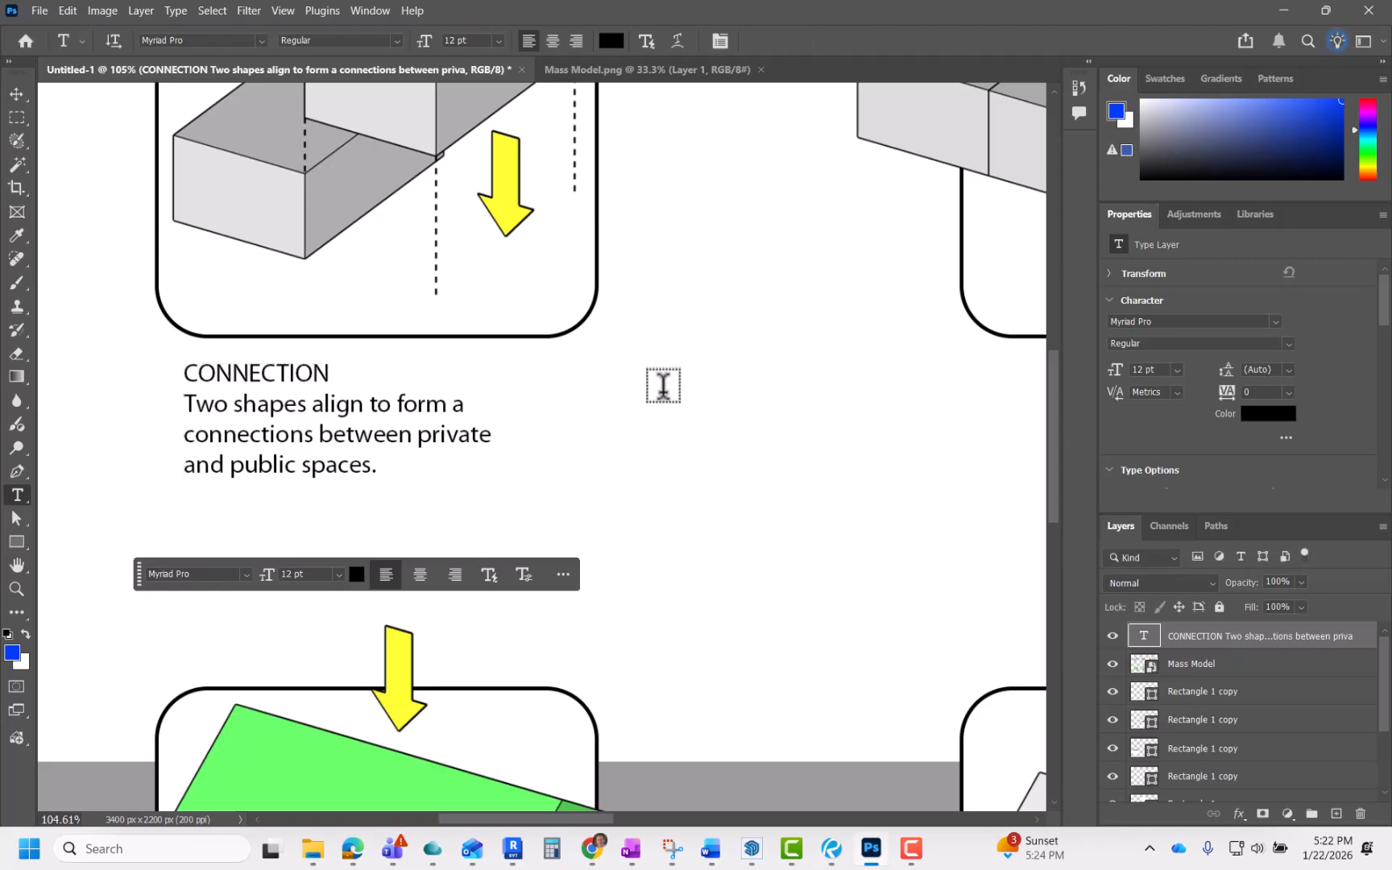
{"action": "key", "text": "v"}
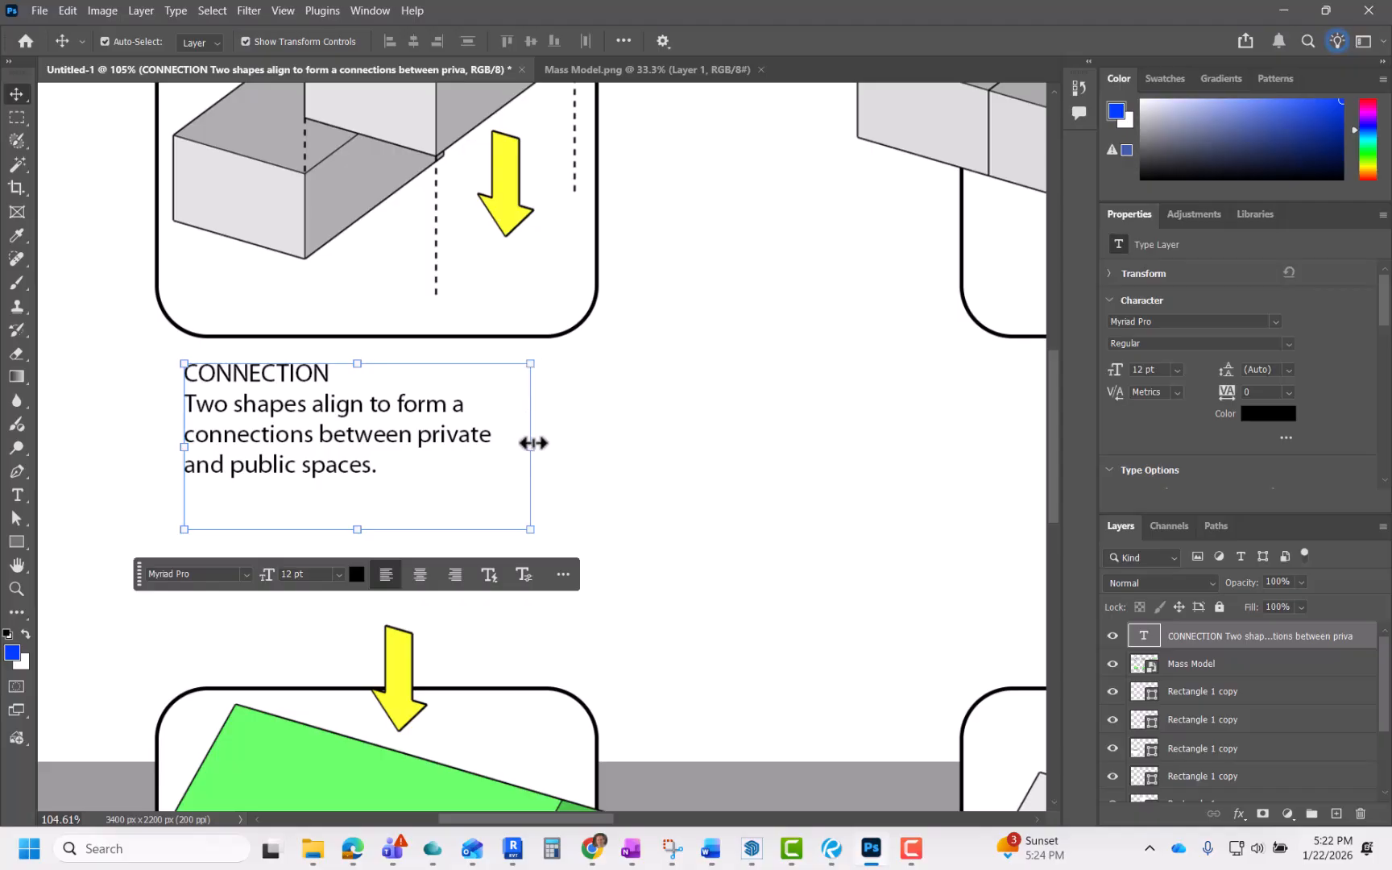
{"action": "mouse_move", "coordinate": [531, 450]}
{"action": "left_mouse_down"}
{"action": "mouse_move", "coordinate": [674, 446]}
{"action": "mouse_move", "coordinate": [507, 457]}
{"action": "mouse_move", "coordinate": [606, 450]}
{"action": "mouse_move", "coordinate": [551, 450]}
{"action": "left_mouse_up"}
{"action": "key", "text": "ctrl+z"}
{"action": "key", "text": "ctrl+z"}
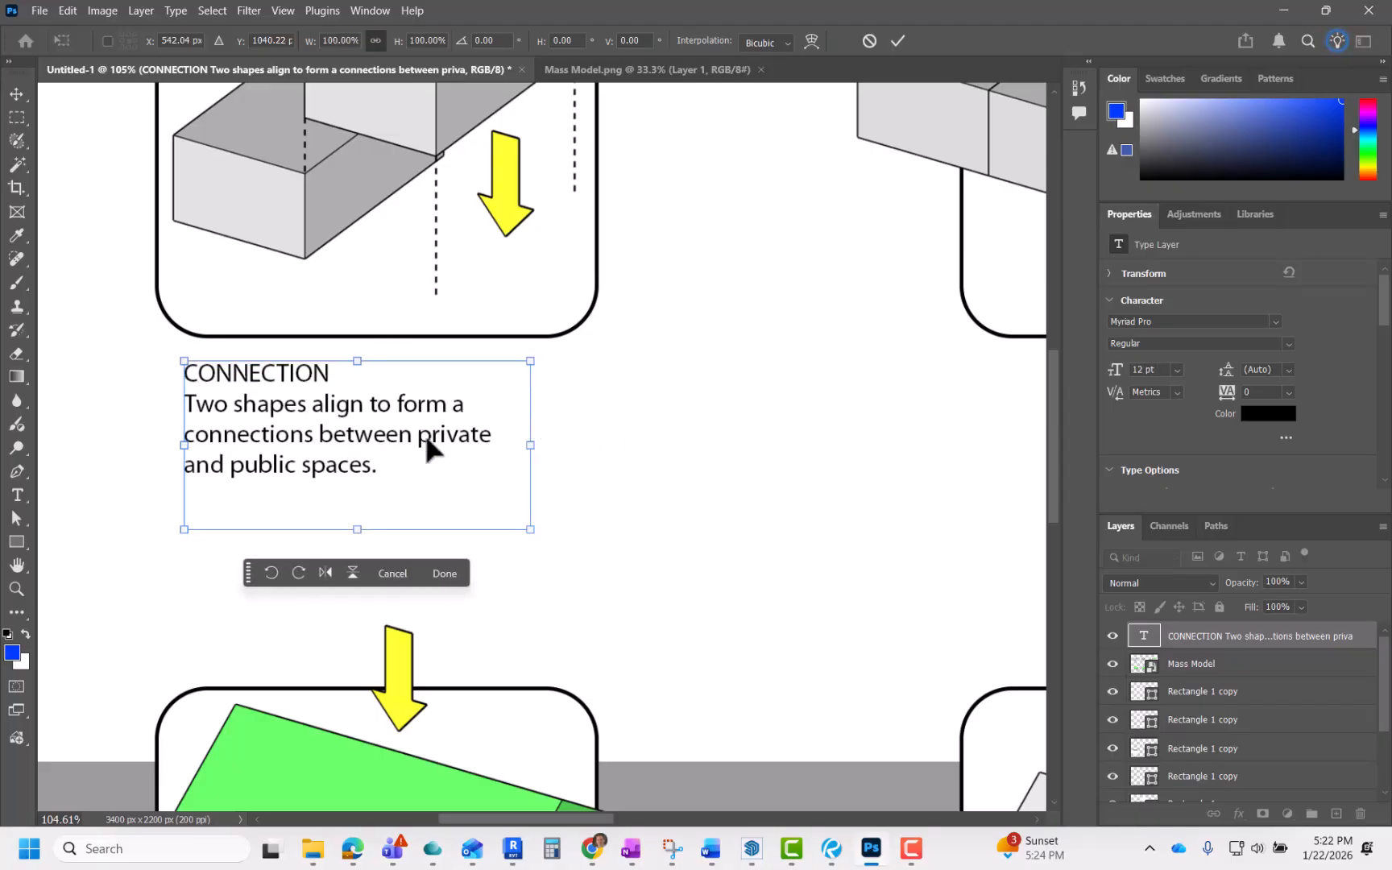
{"action": "key", "text": "Return"}
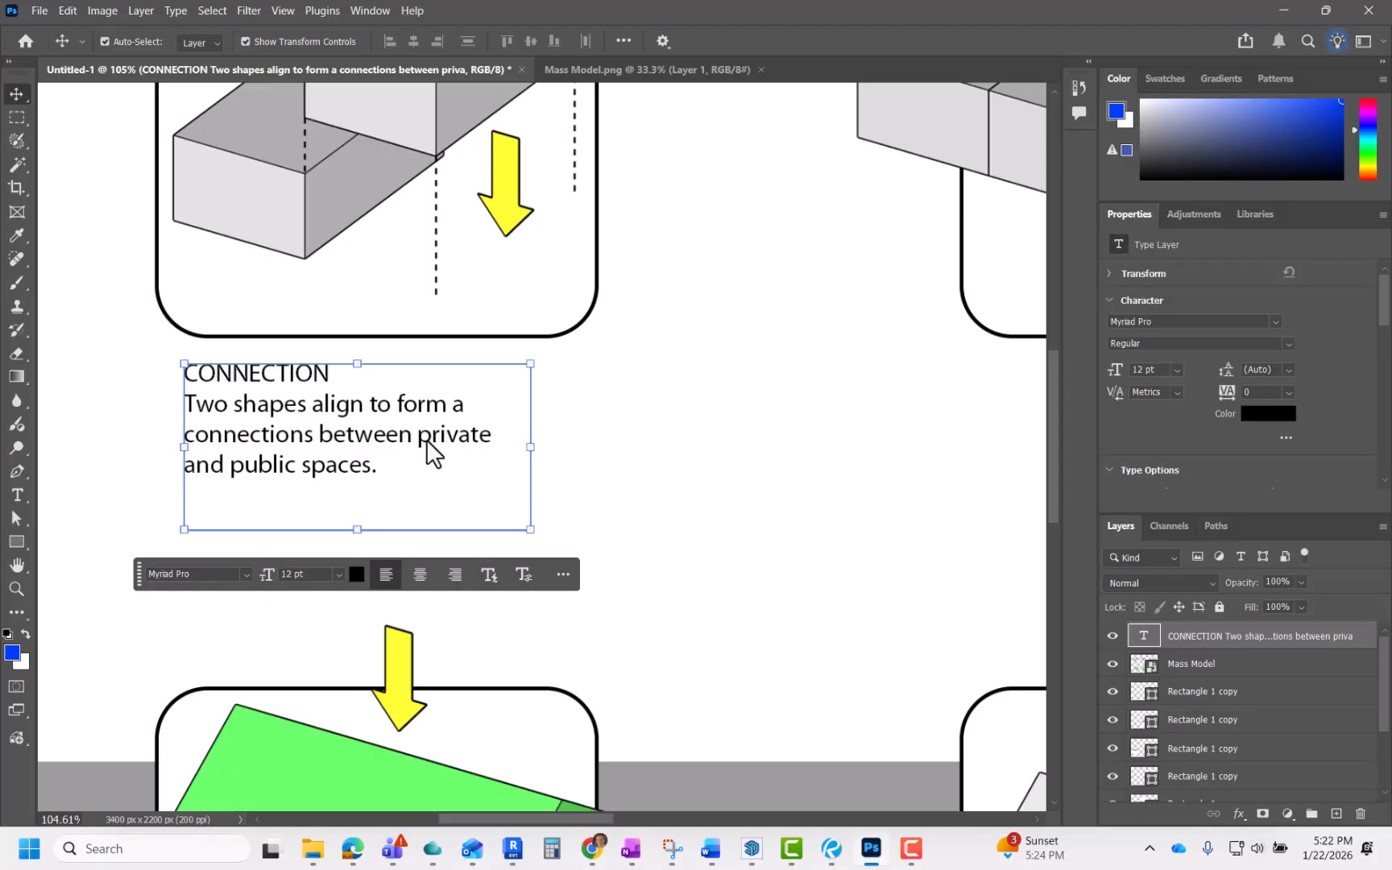
Step: Reopen the caption text for editing and narrow its text box slightly more
{"action": "double_click", "coordinate": [403, 425]}
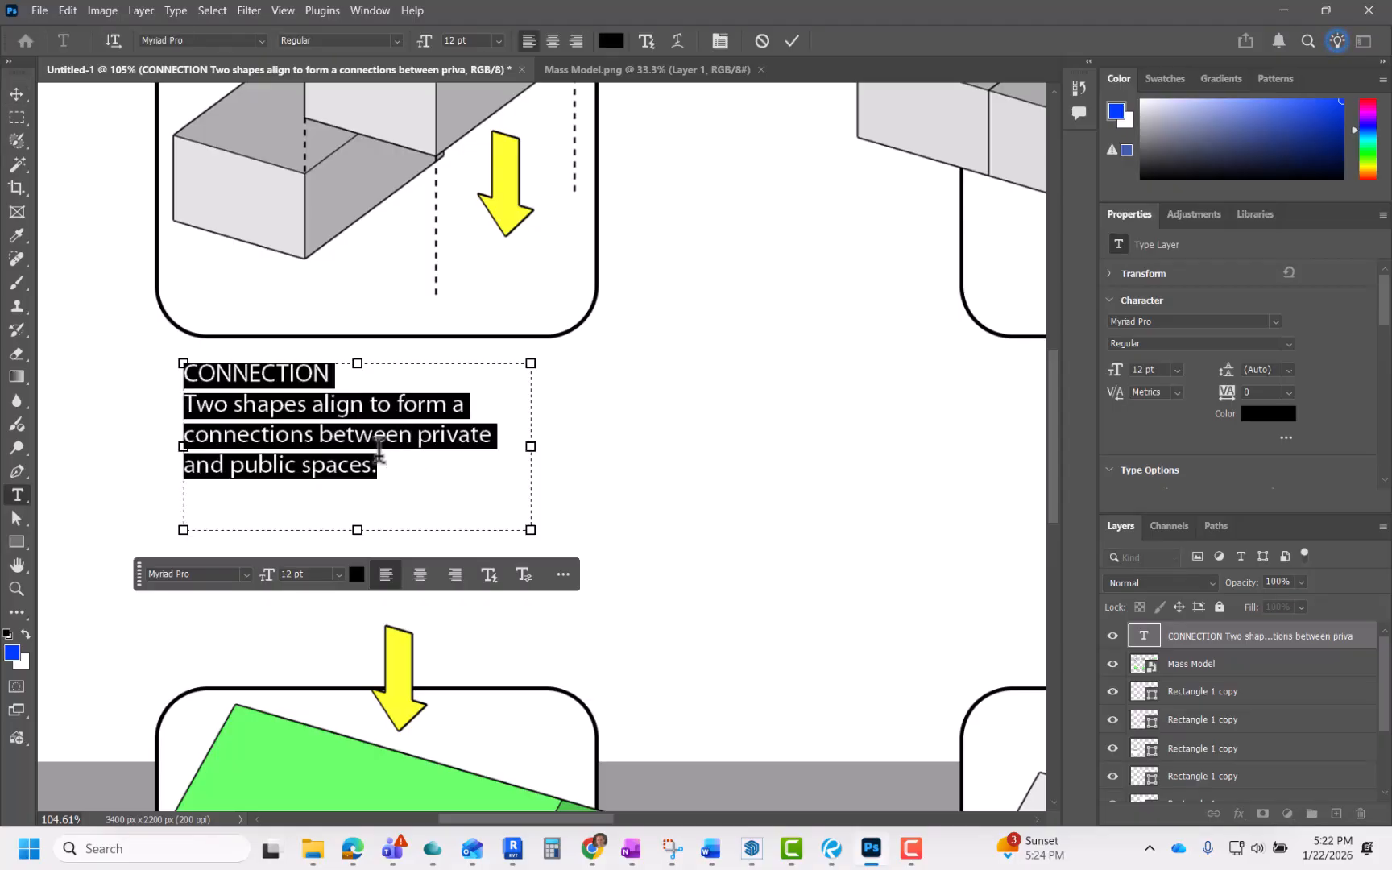
{"action": "left_click", "coordinate": [400, 456]}
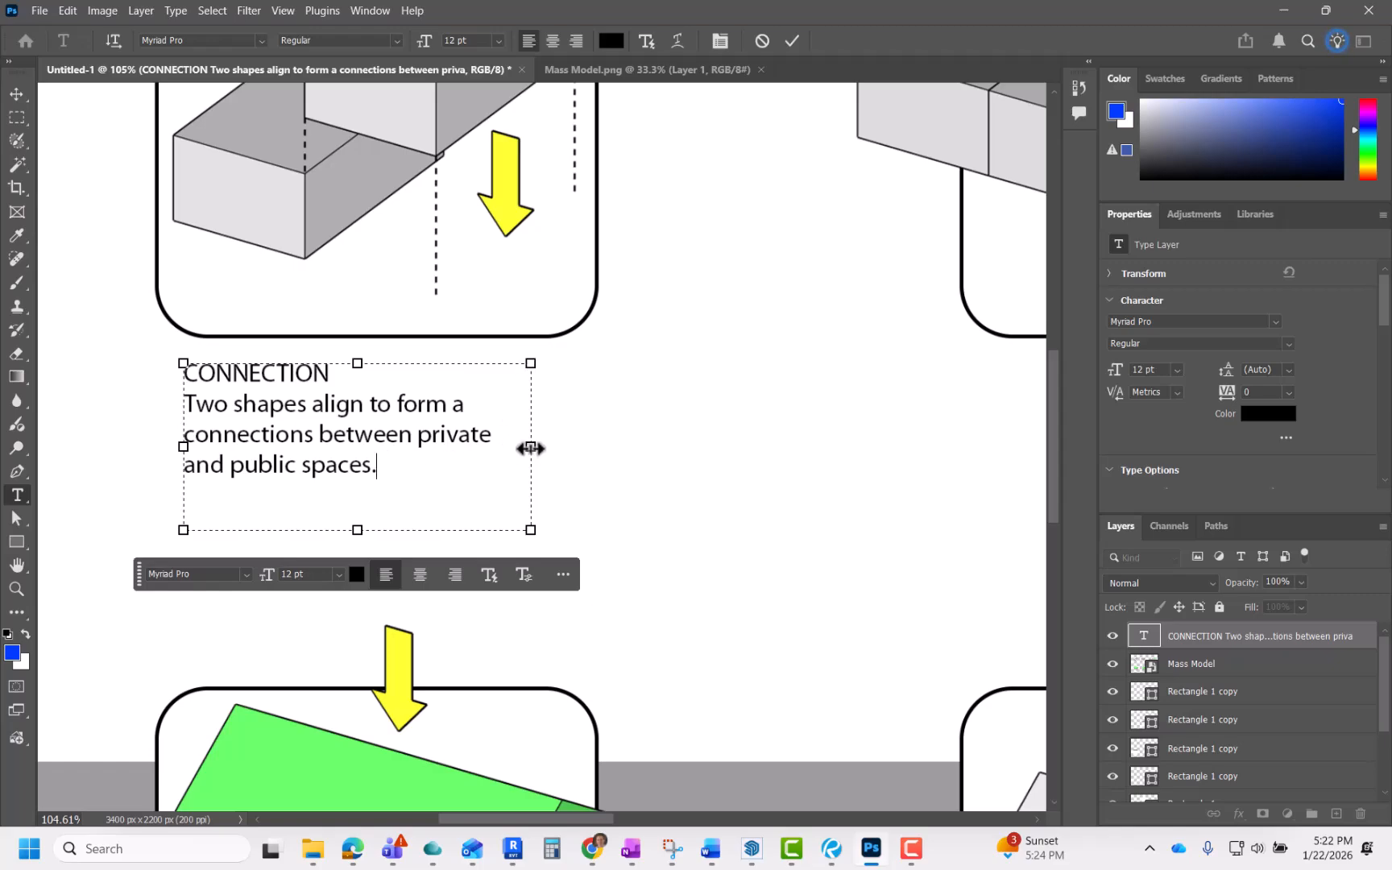
{"action": "mouse_move", "coordinate": [530, 448]}
{"action": "left_mouse_down"}
{"action": "mouse_move", "coordinate": [542, 441]}
{"action": "mouse_move", "coordinate": [522, 447]}
{"action": "left_mouse_up"}
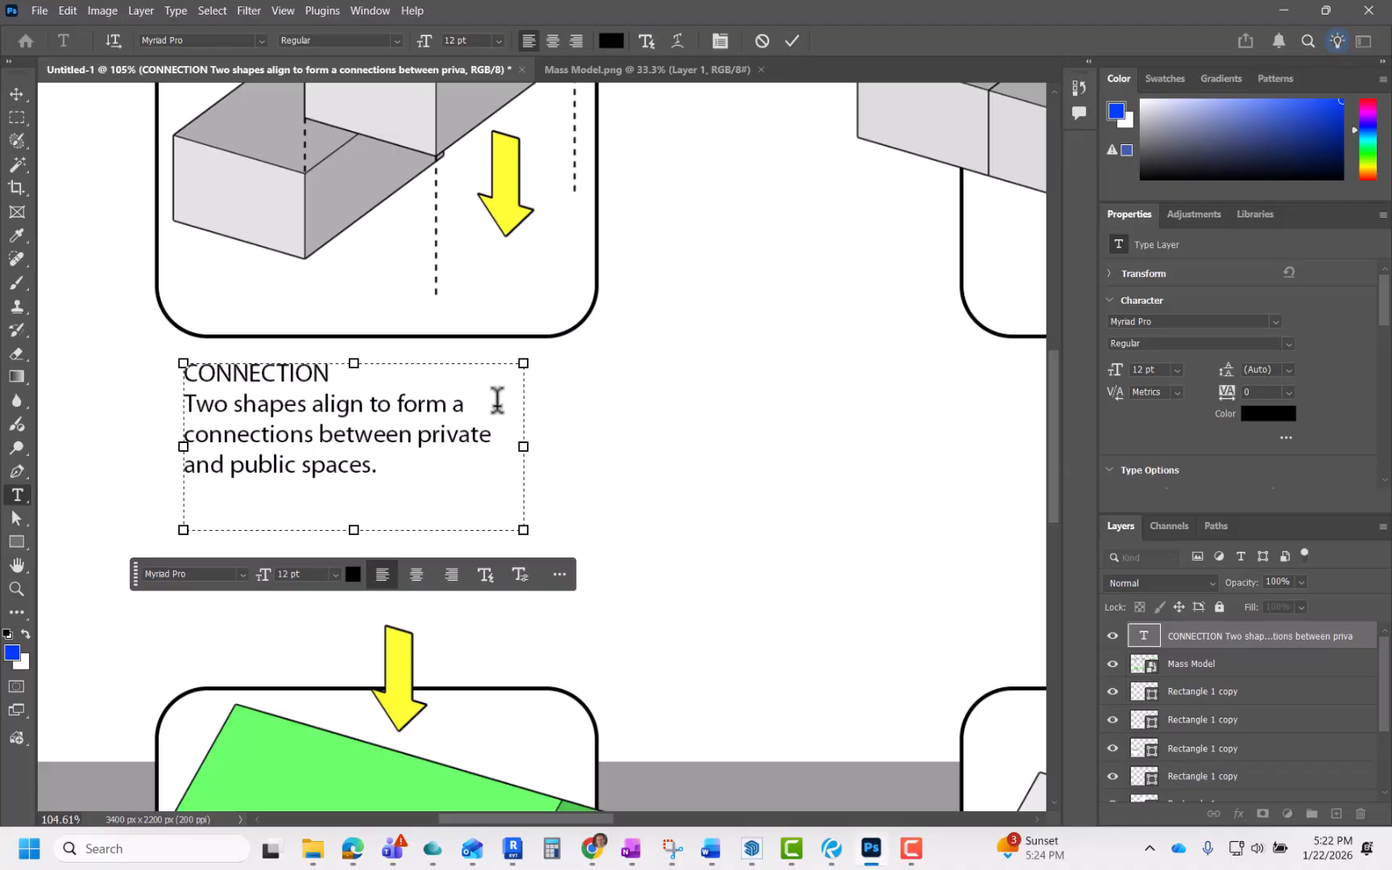
Step: Set the CONNECTION heading to Bold in Myriad Pro
{"action": "left_click_drag", "start_coordinate": [414, 472], "coordinate": [161, 413]}
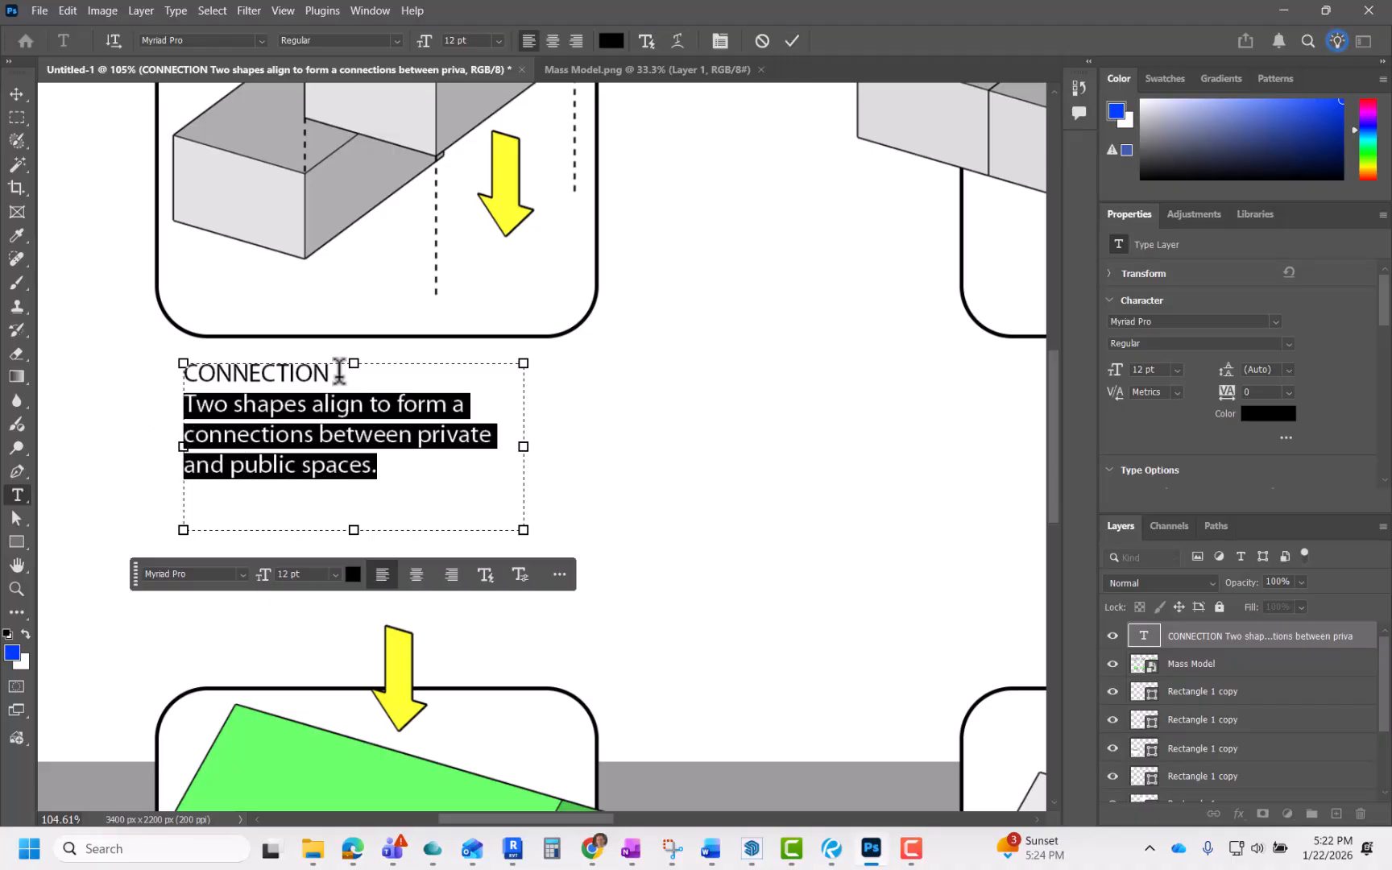
{"action": "left_click_drag", "start_coordinate": [339, 372], "coordinate": [182, 385]}
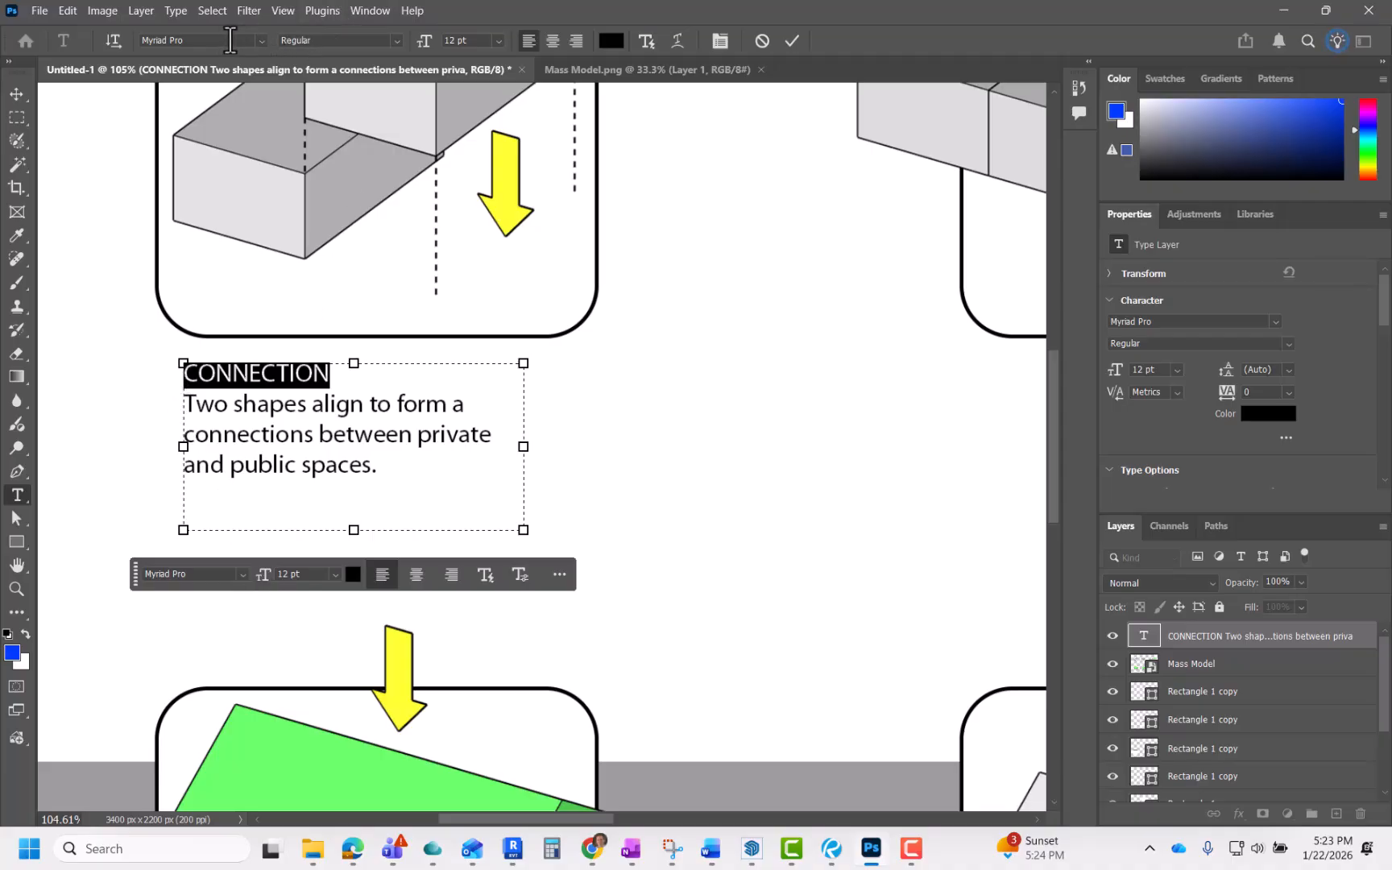
{"action": "left_click", "coordinate": [392, 42]}
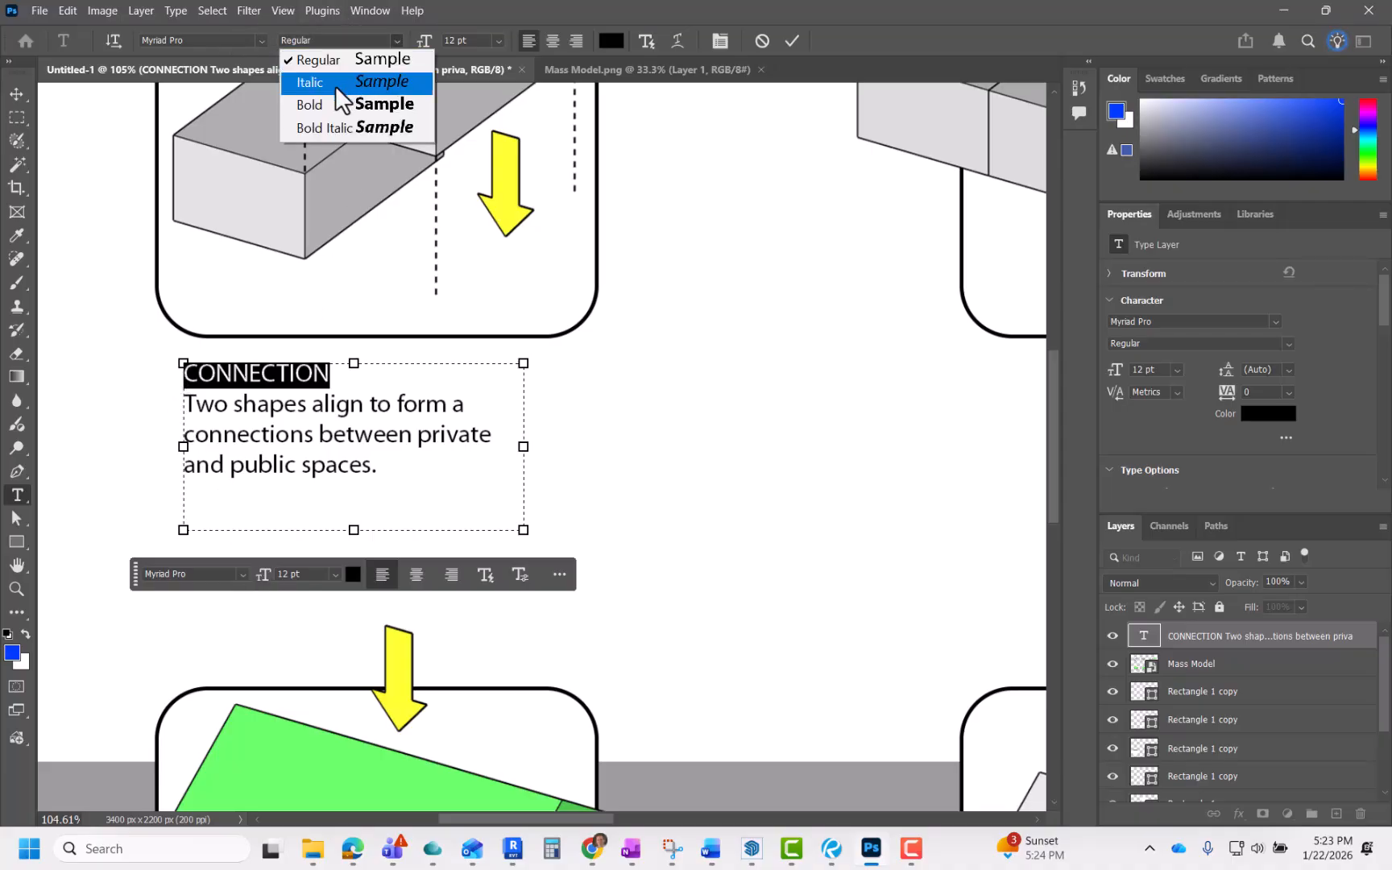
{"action": "left_click", "coordinate": [324, 105]}
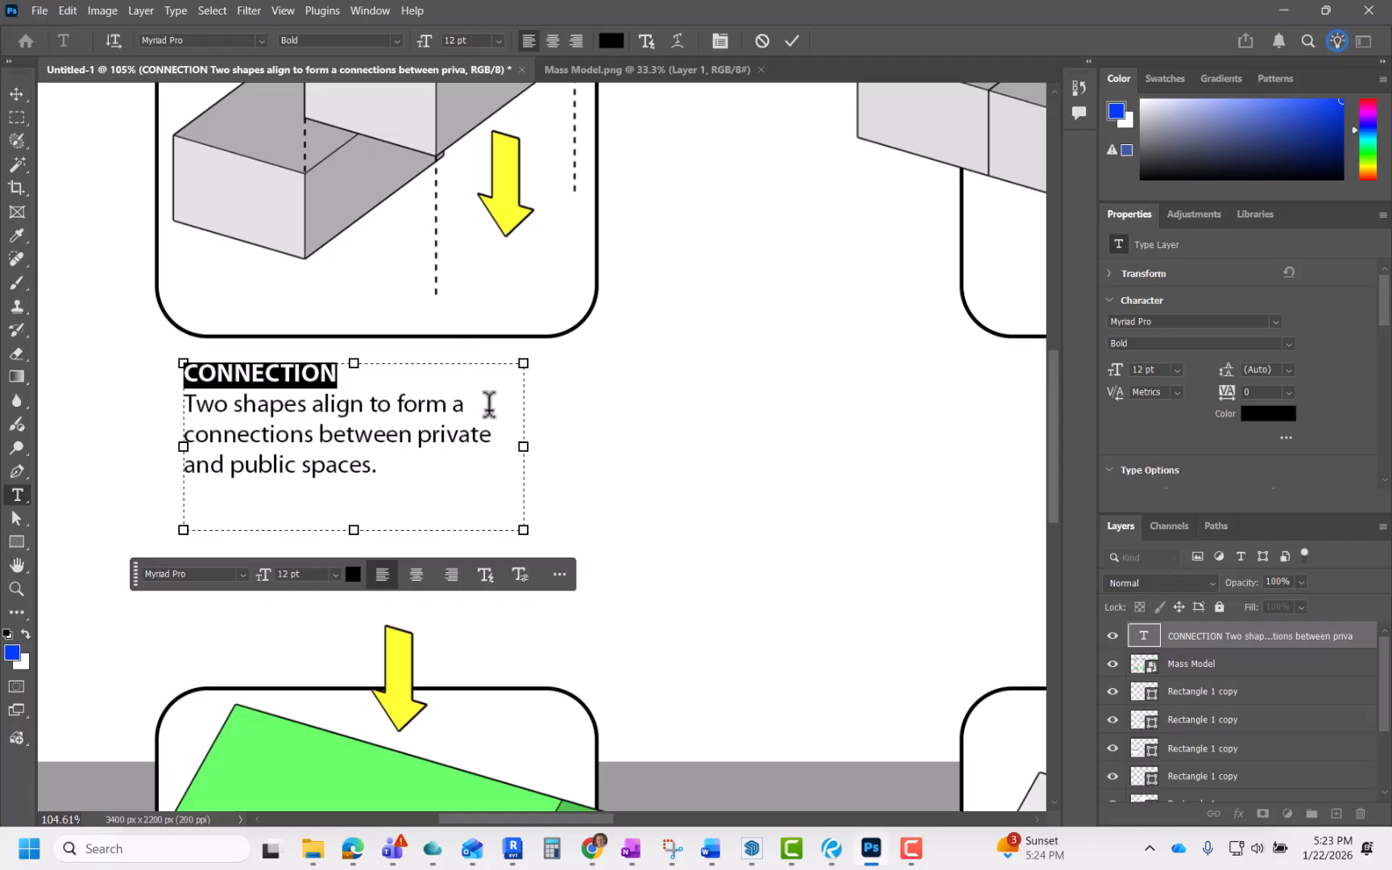
Step: Inspect the font style of the heading and caption words, then commit the text edits
{"action": "left_click_drag", "start_coordinate": [441, 435], "coordinate": [284, 439]}
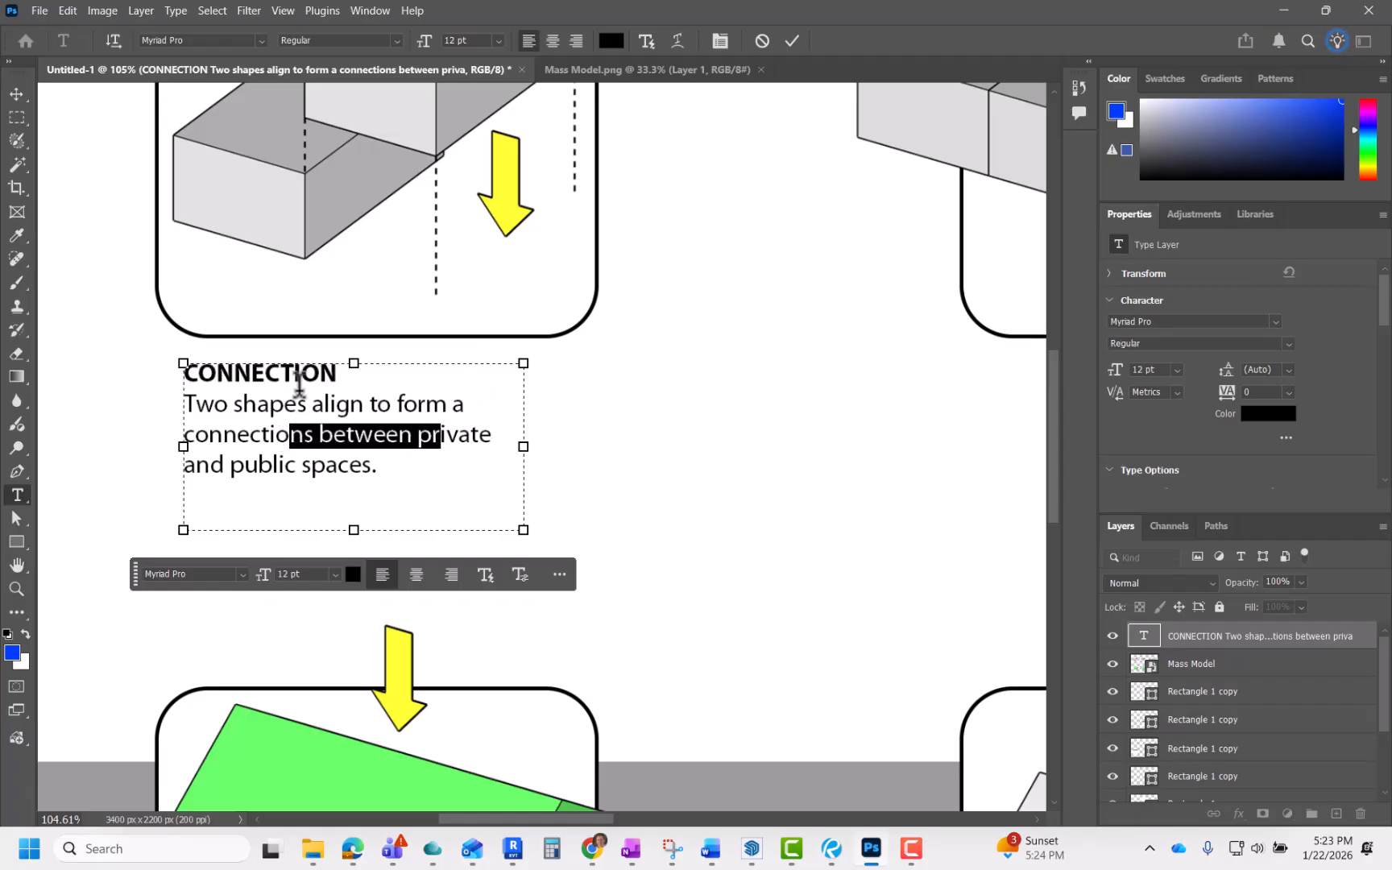
{"action": "left_click_drag", "start_coordinate": [335, 374], "coordinate": [262, 367]}
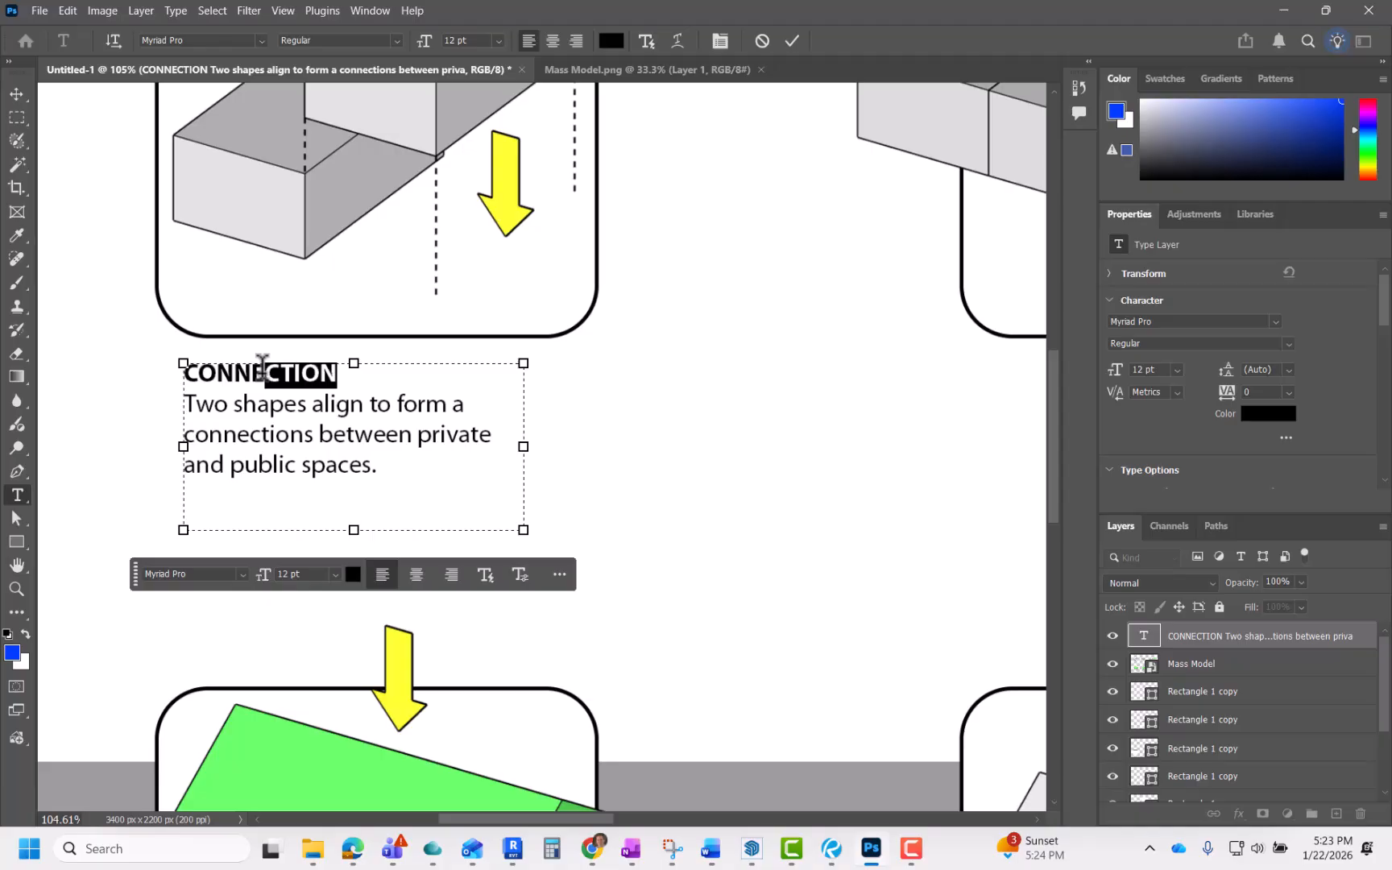
{"action": "left_click_drag", "start_coordinate": [304, 435], "coordinate": [208, 432]}
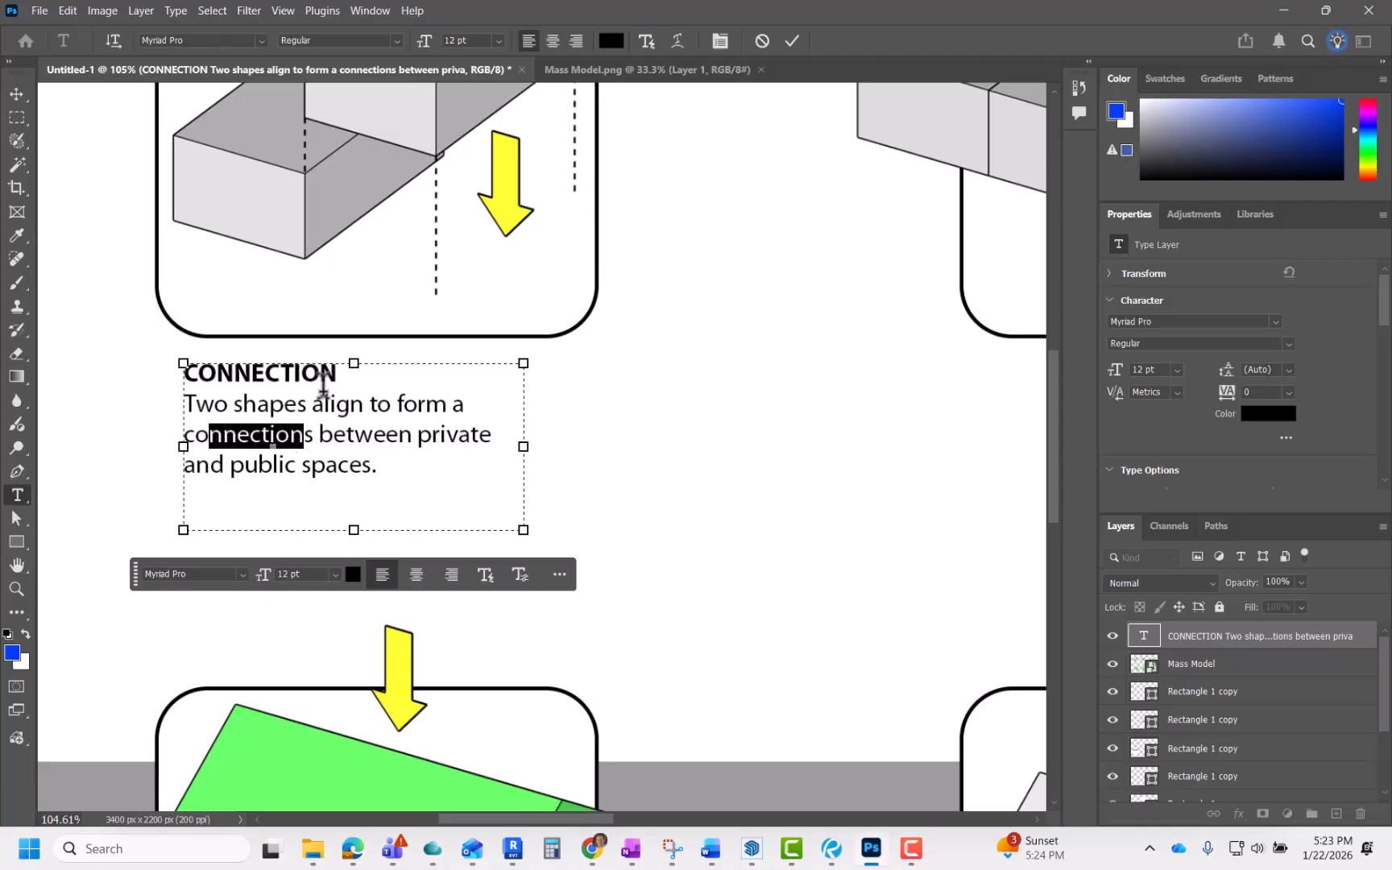
{"action": "left_click_drag", "start_coordinate": [333, 374], "coordinate": [191, 375]}
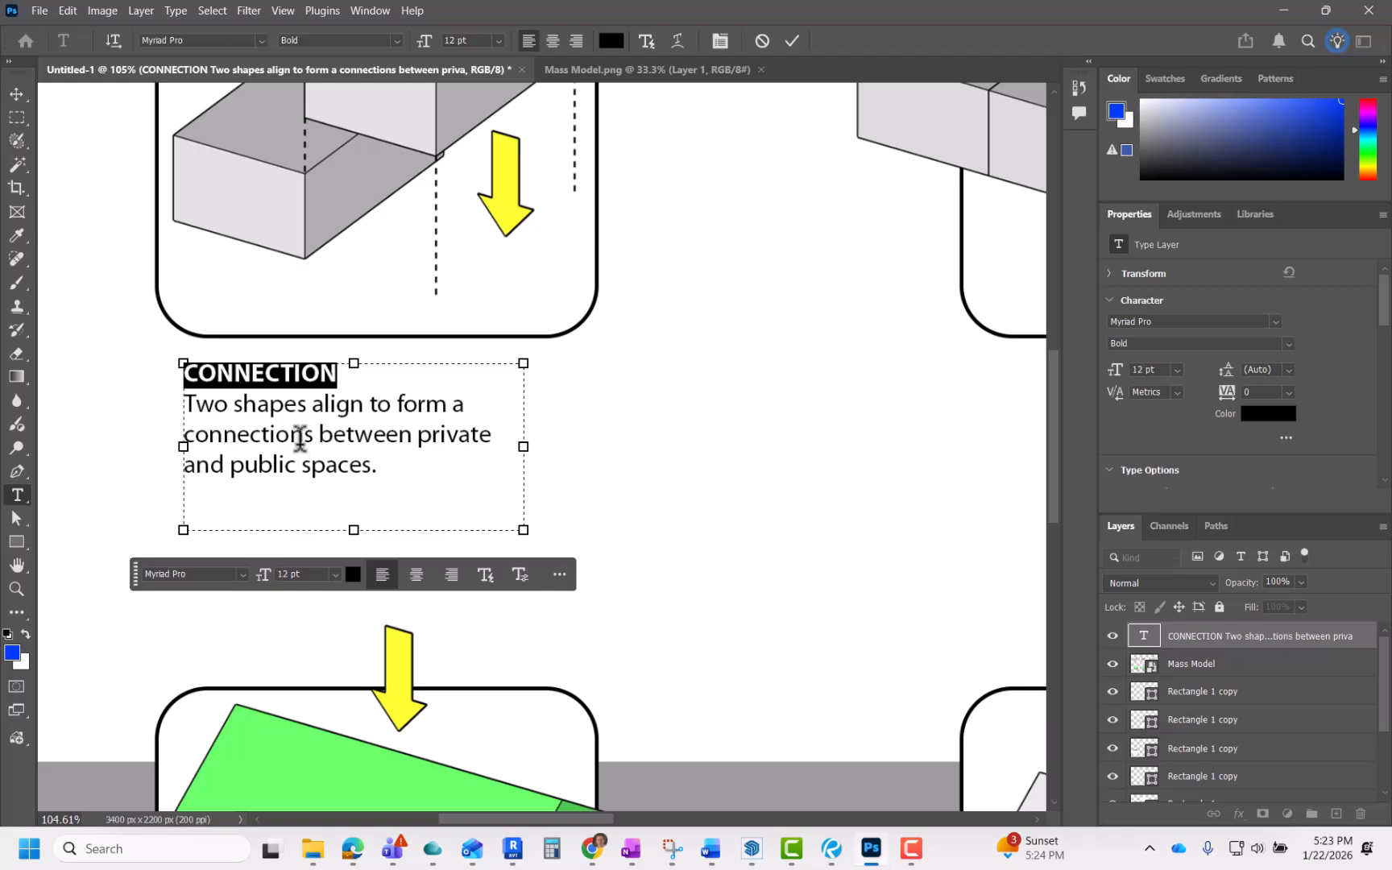
{"action": "left_click_drag", "start_coordinate": [257, 407], "coordinate": [347, 460]}
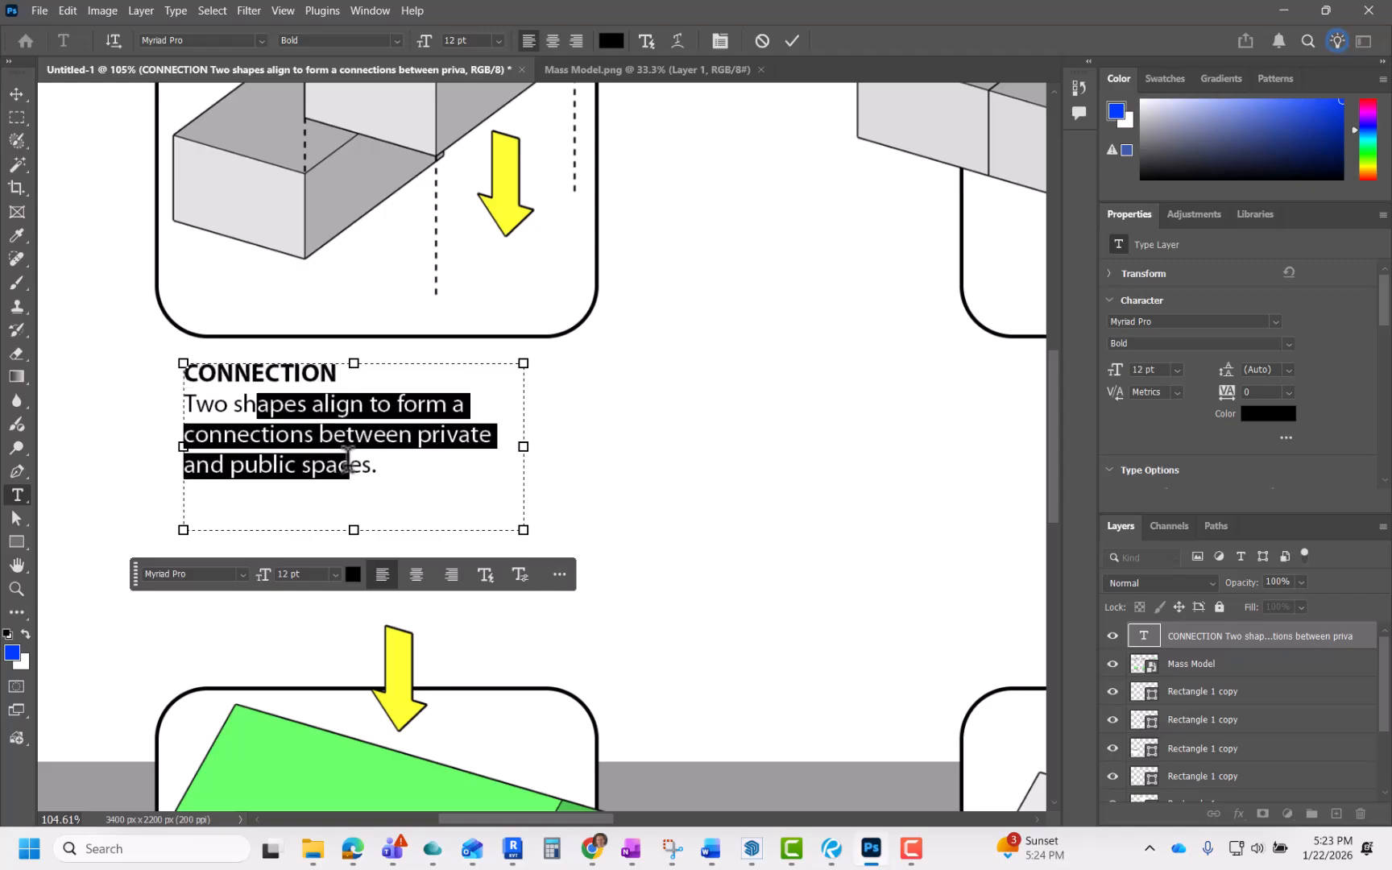
{"action": "left_click", "coordinate": [410, 475]}
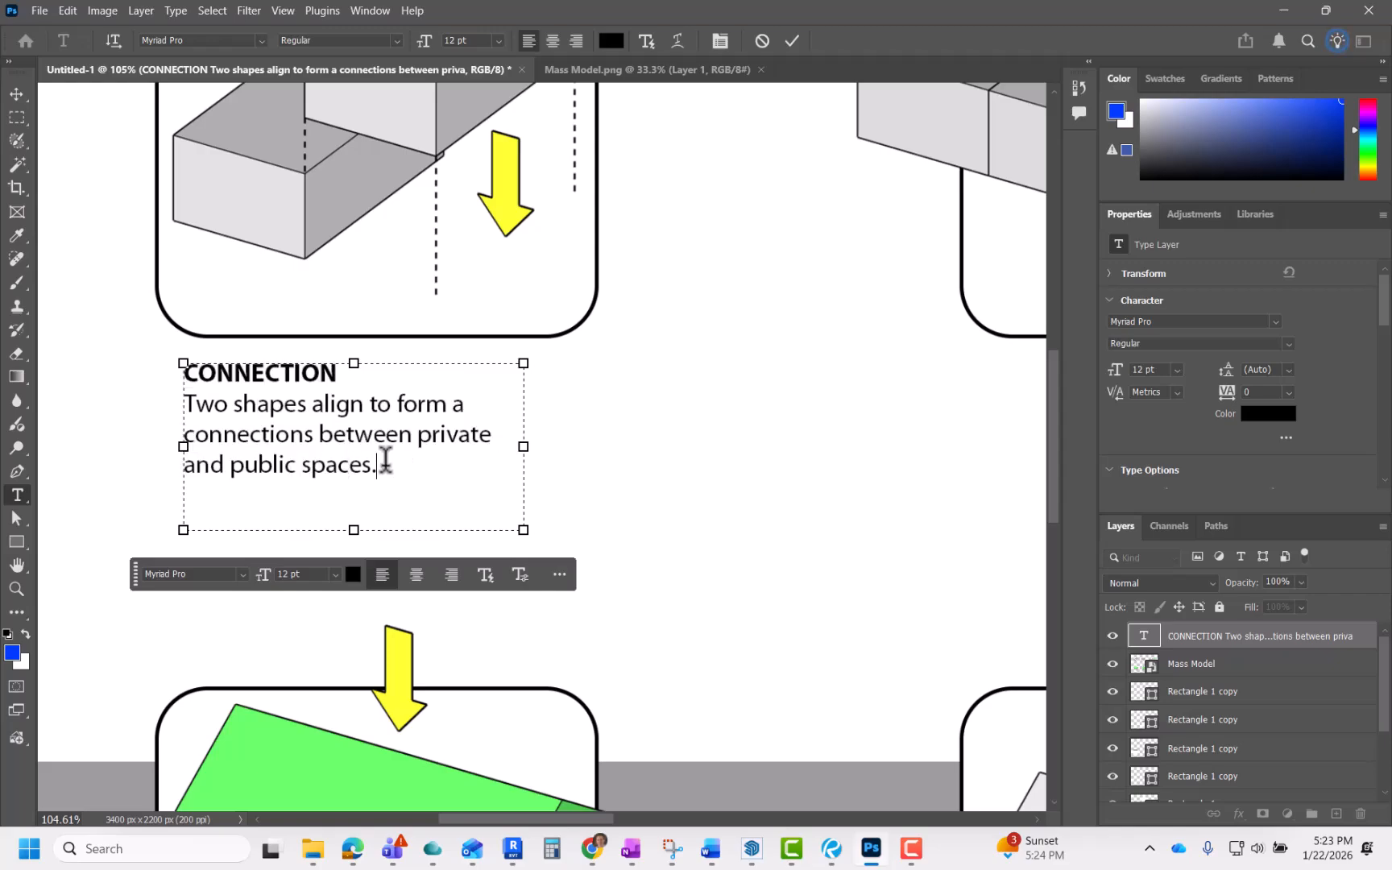
{"action": "left_click", "coordinate": [785, 41]}
Step: Select the mass model, frame and Stripe layers together and shift them slightly upward on the sheet
{"action": "key", "text": "v"}
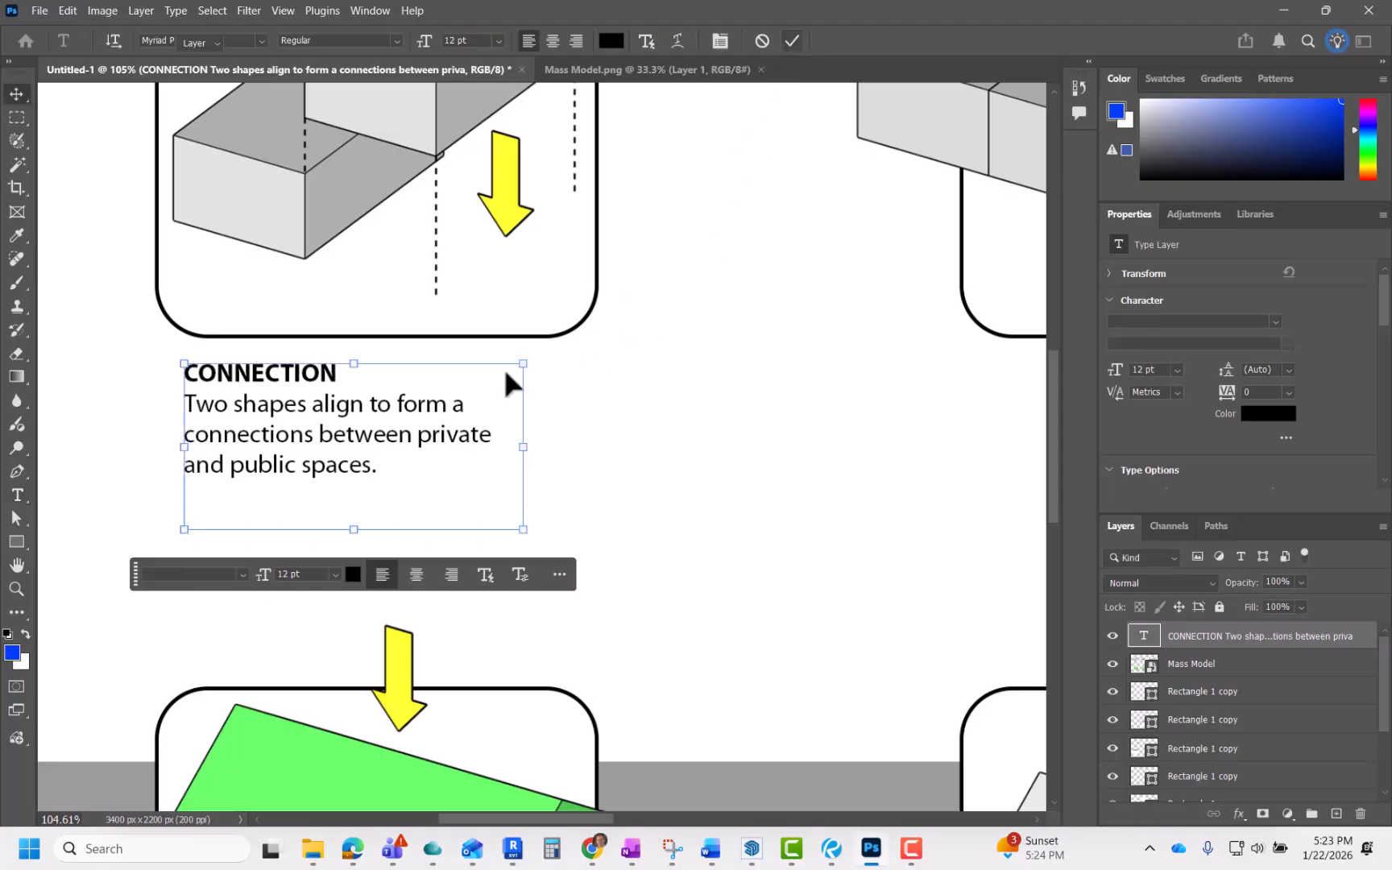
{"action": "scroll", "coordinate": [503, 366], "scroll_direction": "down", "scroll_amount": 3}
{"action": "scroll", "coordinate": [414, 456], "scroll_direction": "down", "scroll_amount": 6}
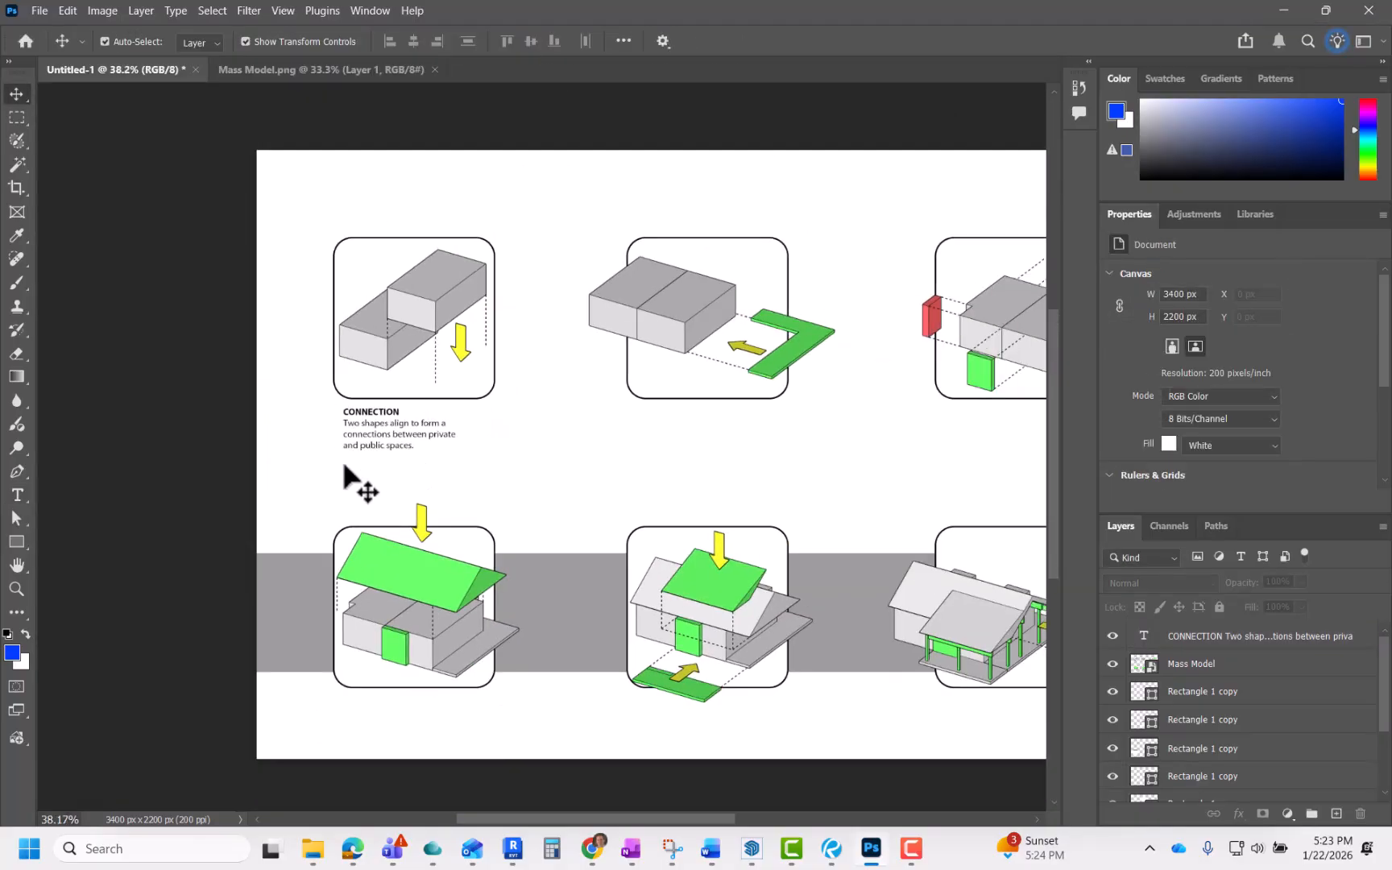
{"action": "scroll", "coordinate": [344, 466], "scroll_direction": "down", "scroll_amount": 1}
{"action": "scroll", "coordinate": [371, 421], "scroll_direction": "down", "scroll_amount": 2}
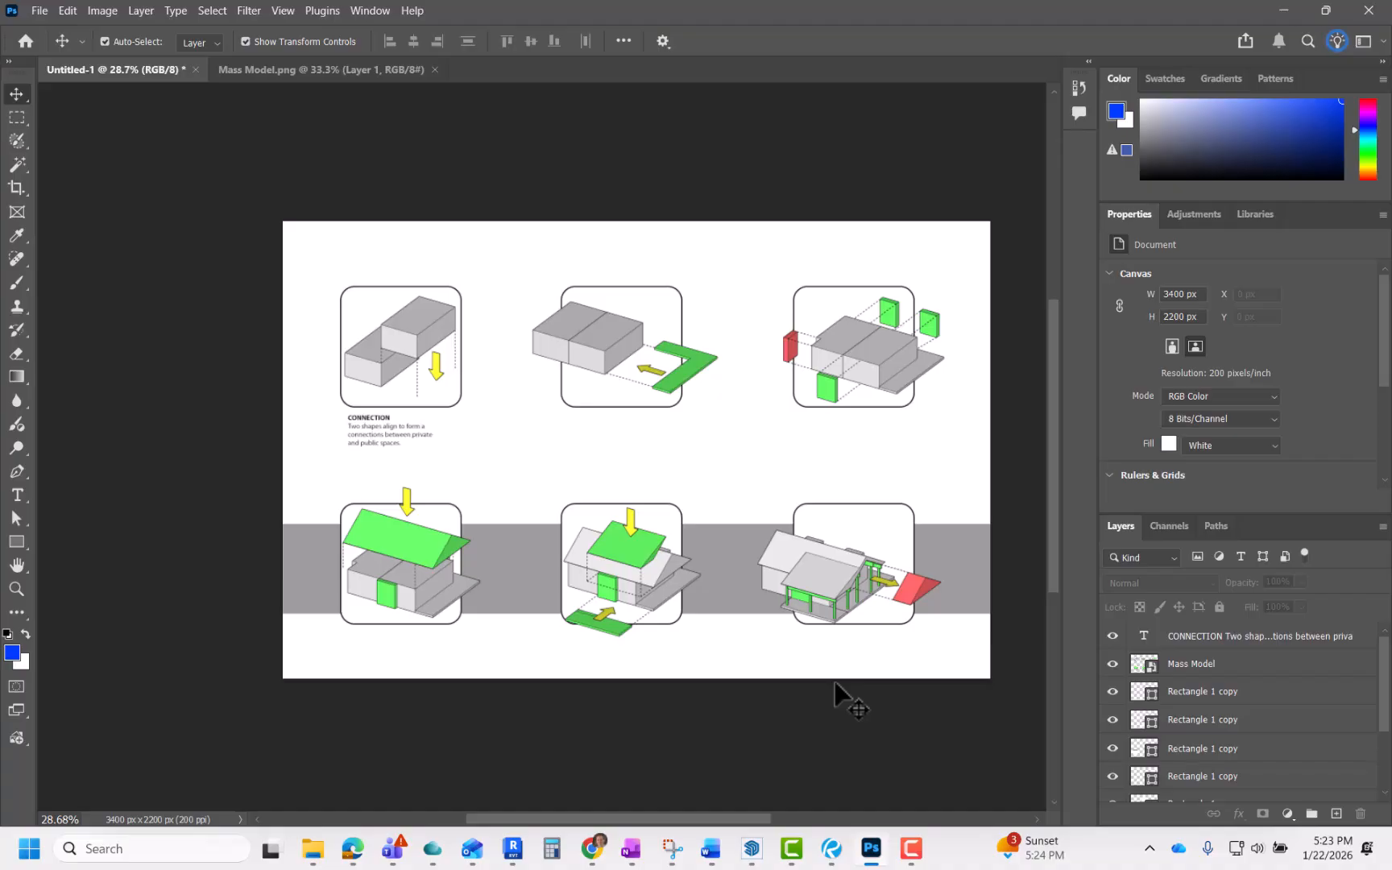
{"action": "left_click", "coordinate": [425, 353]}
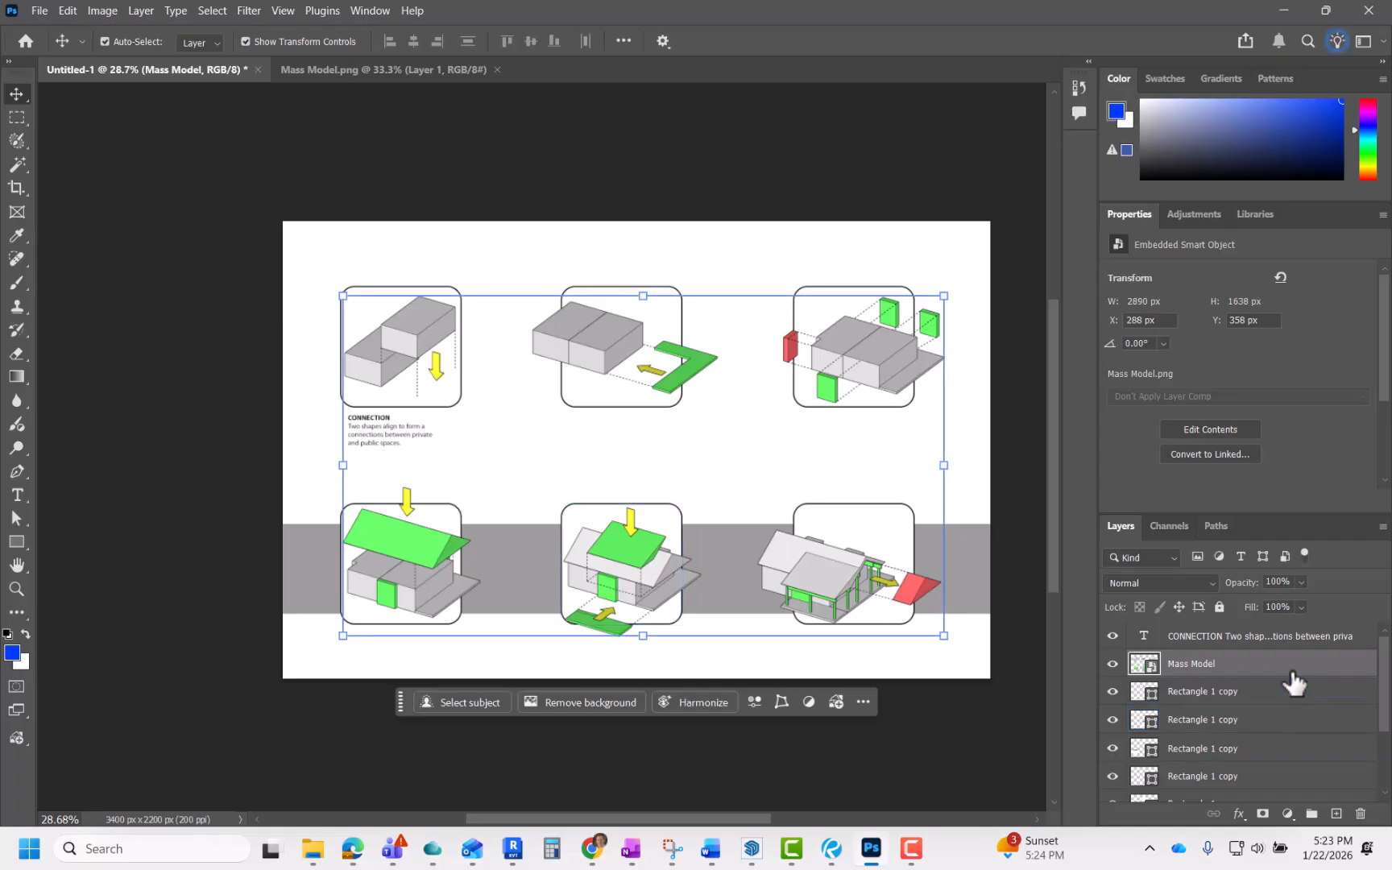
{"action": "scroll", "coordinate": [1290, 689], "scroll_direction": "down", "scroll_amount": 3}
{"action": "scroll", "coordinate": [1291, 699], "scroll_direction": "up", "scroll_amount": 3}
{"action": "scroll", "coordinate": [1289, 697], "scroll_direction": "down", "scroll_amount": 3}
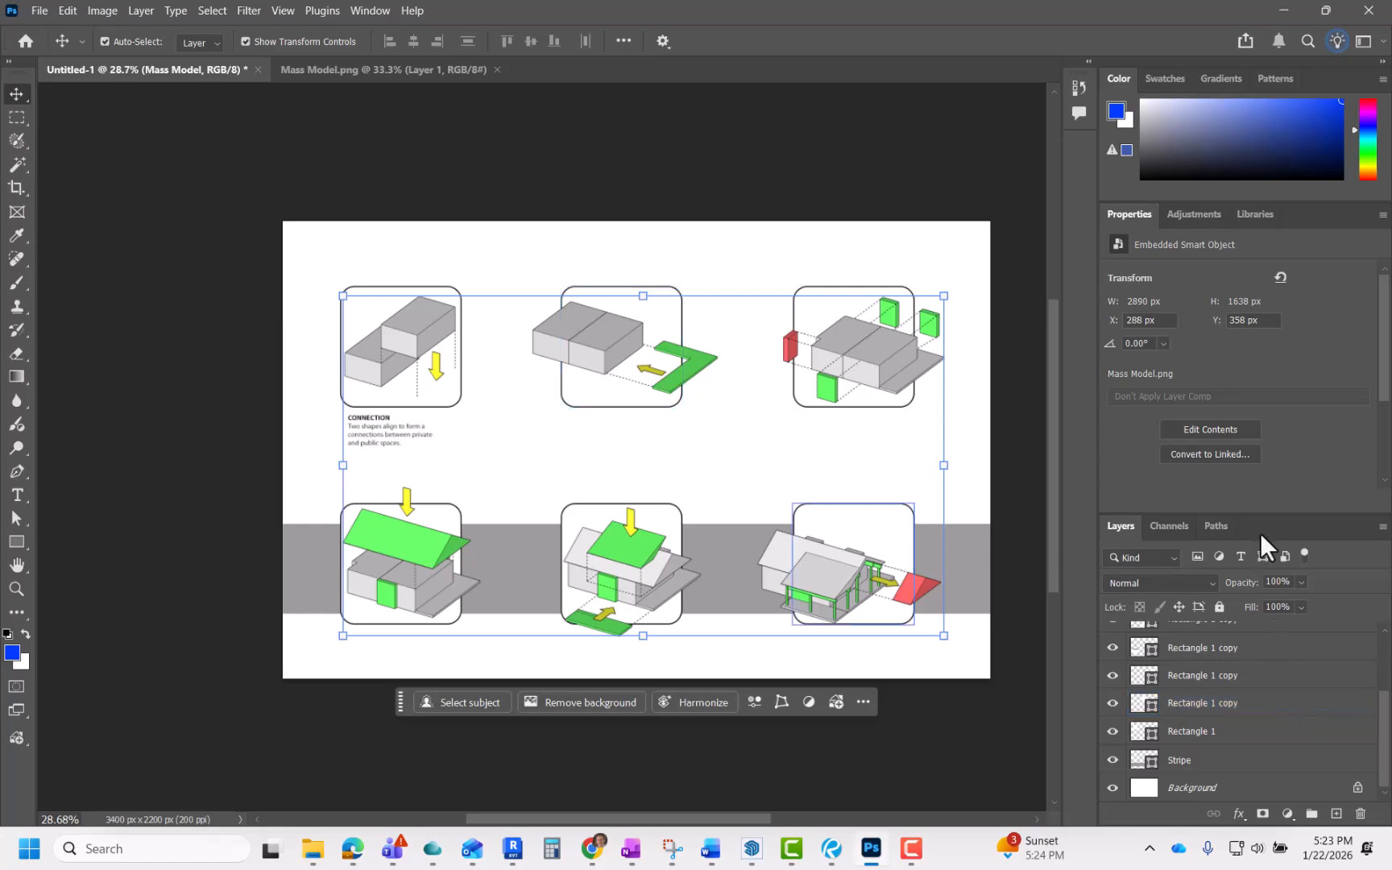
{"action": "left_click_drag", "start_coordinate": [1267, 507], "coordinate": [1269, 338]}
{"action": "scroll", "coordinate": [1281, 680], "scroll_direction": "down", "scroll_amount": 3}
{"action": "scroll", "coordinate": [1283, 689], "scroll_direction": "up", "scroll_amount": 3}
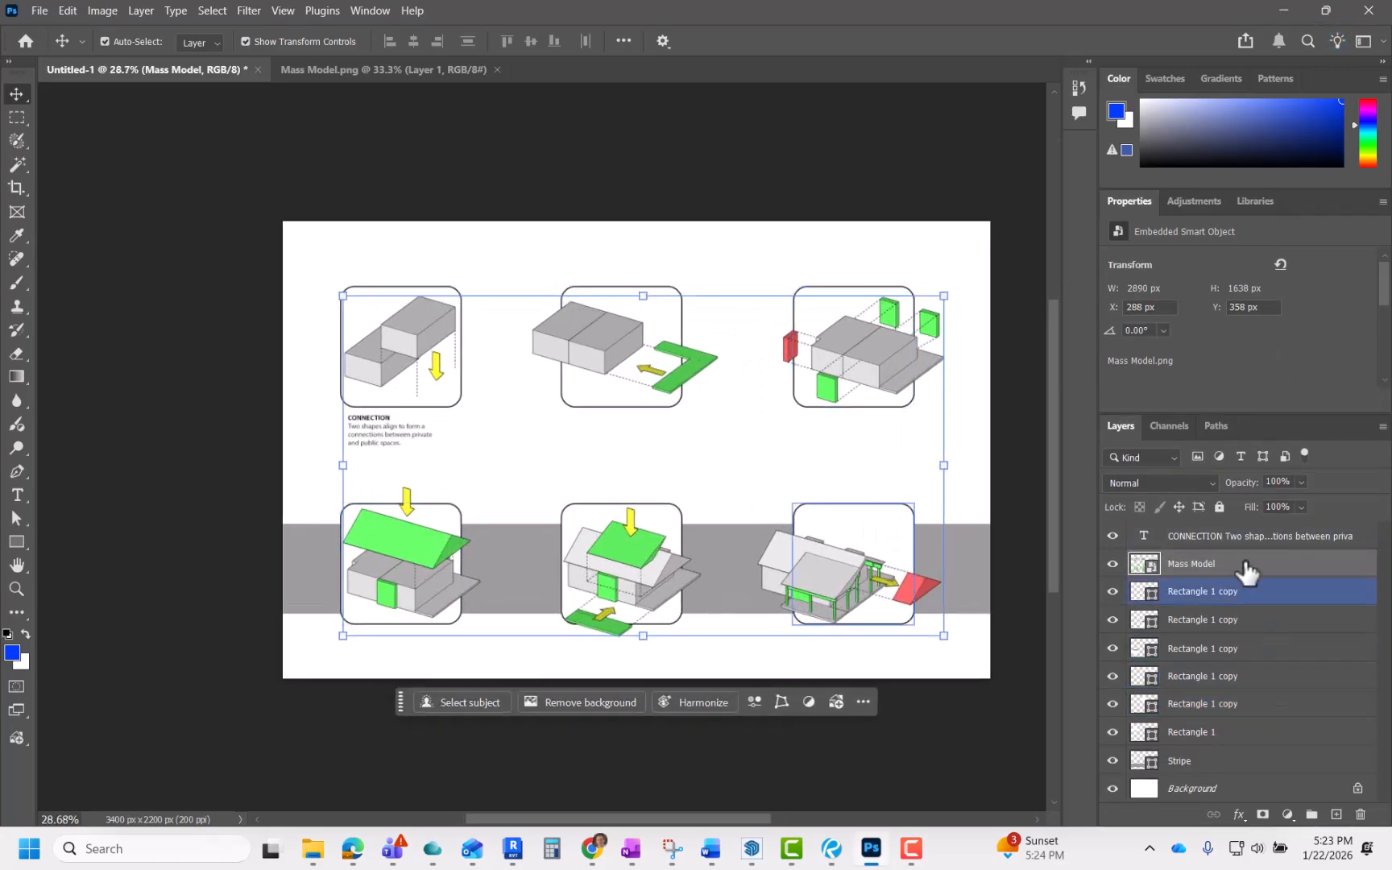
{"action": "left_click", "coordinate": [1254, 760], "text": "shift"}
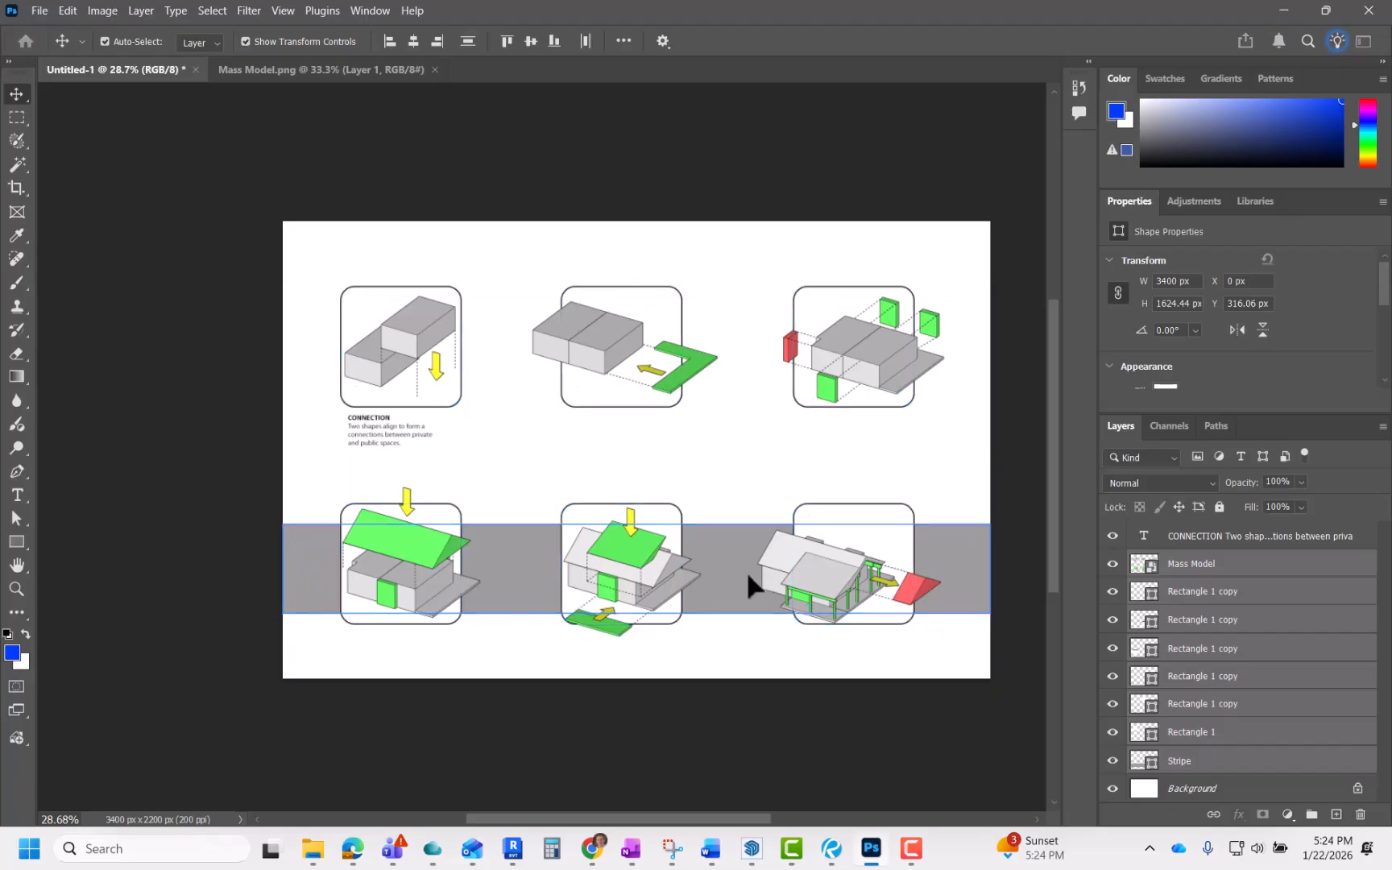
{"action": "left_click_drag", "start_coordinate": [746, 569], "coordinate": [746, 564]}
Step: Duplicate the CONNECTION caption and place the copy beneath the second diagram panel
{"action": "left_click", "coordinate": [388, 434], "text": "shift"}
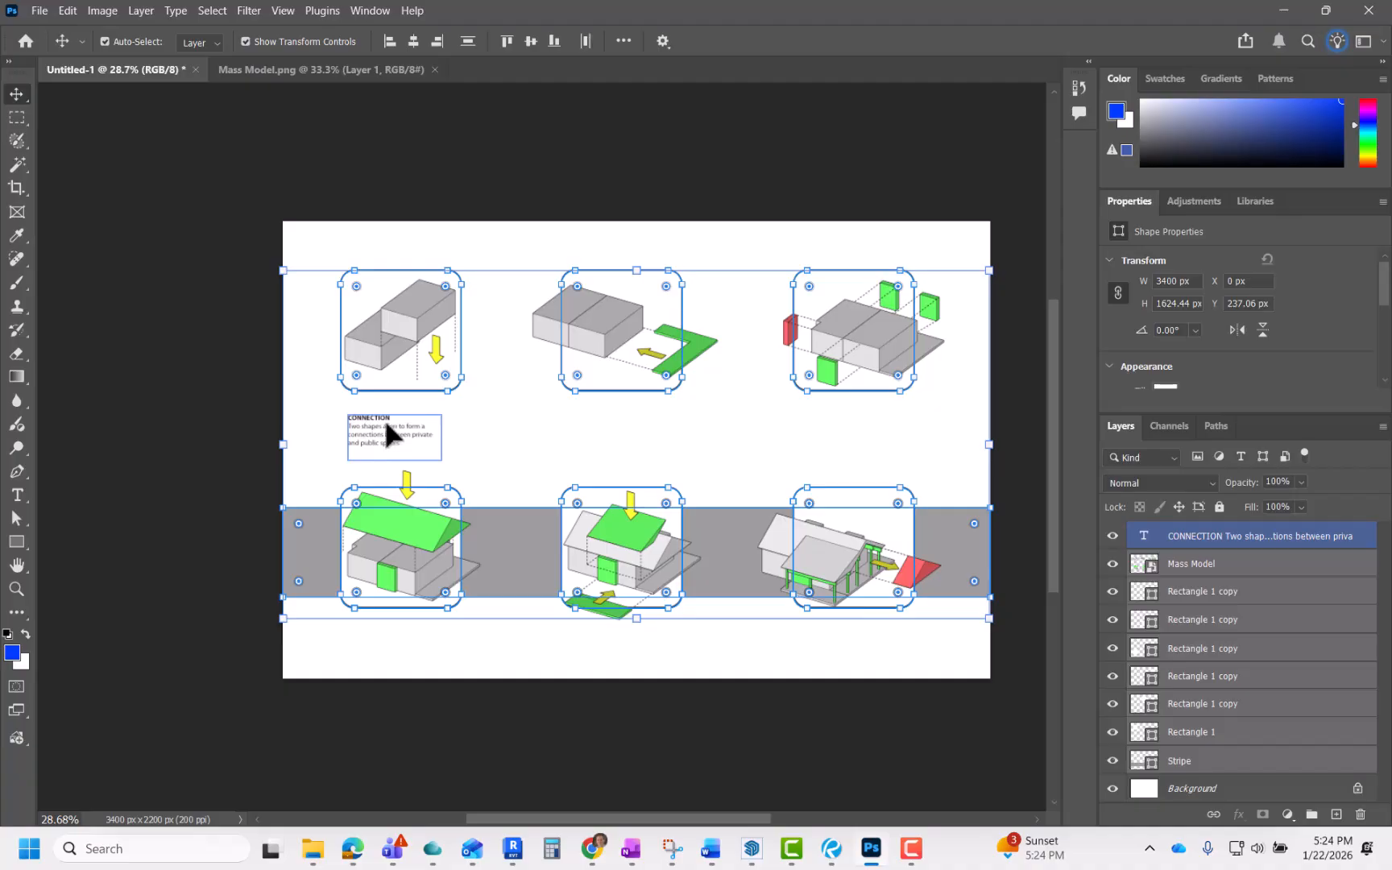
{"action": "left_click", "coordinate": [388, 434]}
{"action": "scroll", "coordinate": [497, 444], "scroll_direction": "up", "scroll_amount": 3}
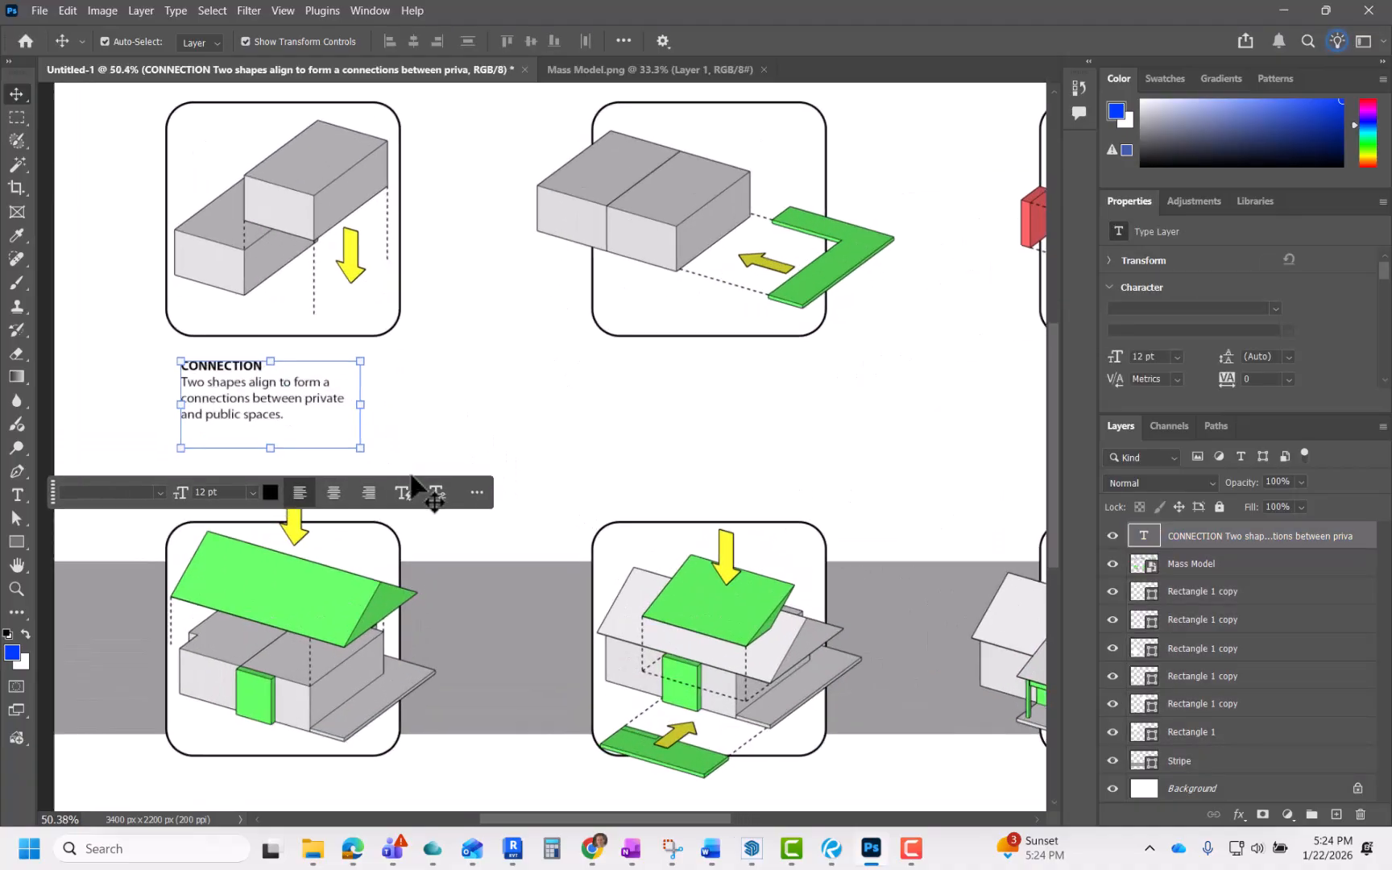
{"action": "scroll", "coordinate": [472, 408], "scroll_direction": "down", "scroll_amount": 2}
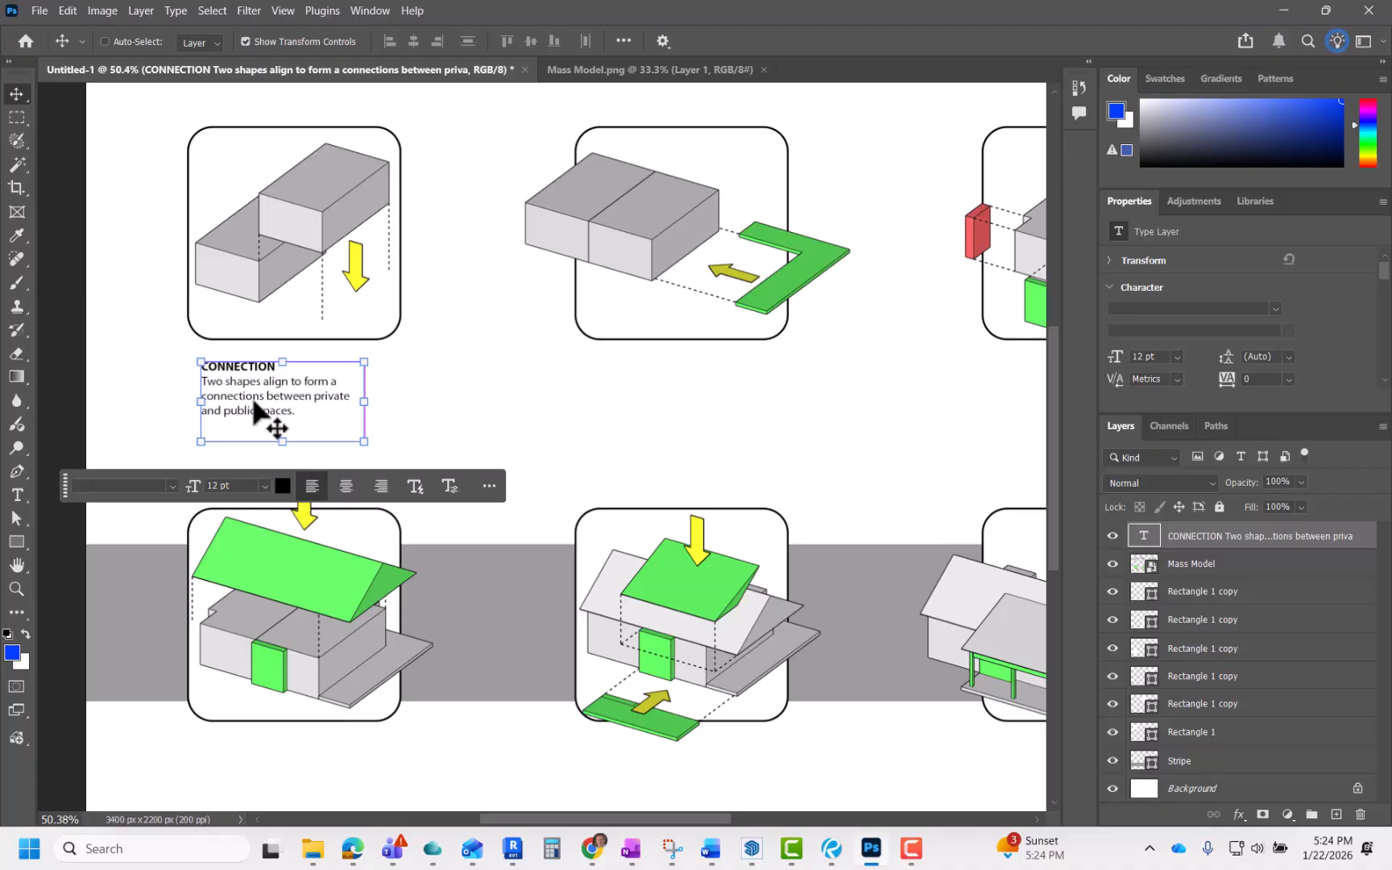
{"action": "left_click_drag", "start_coordinate": [254, 403], "coordinate": [449, 415]}
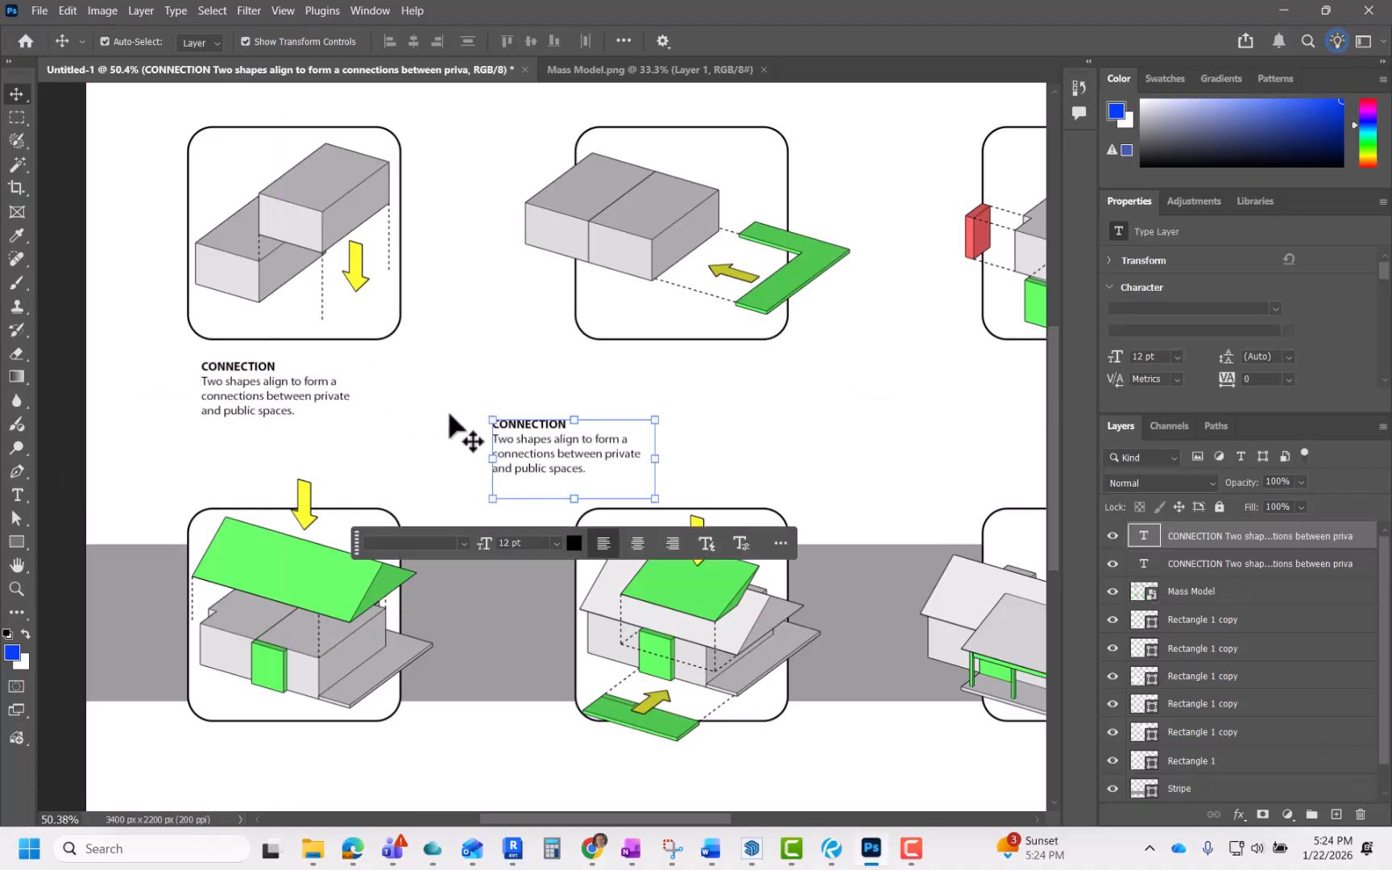
{"action": "left_click_drag", "start_coordinate": [551, 436], "coordinate": [659, 392]}
{"action": "scroll", "coordinate": [581, 414], "scroll_direction": "down", "scroll_amount": 2}
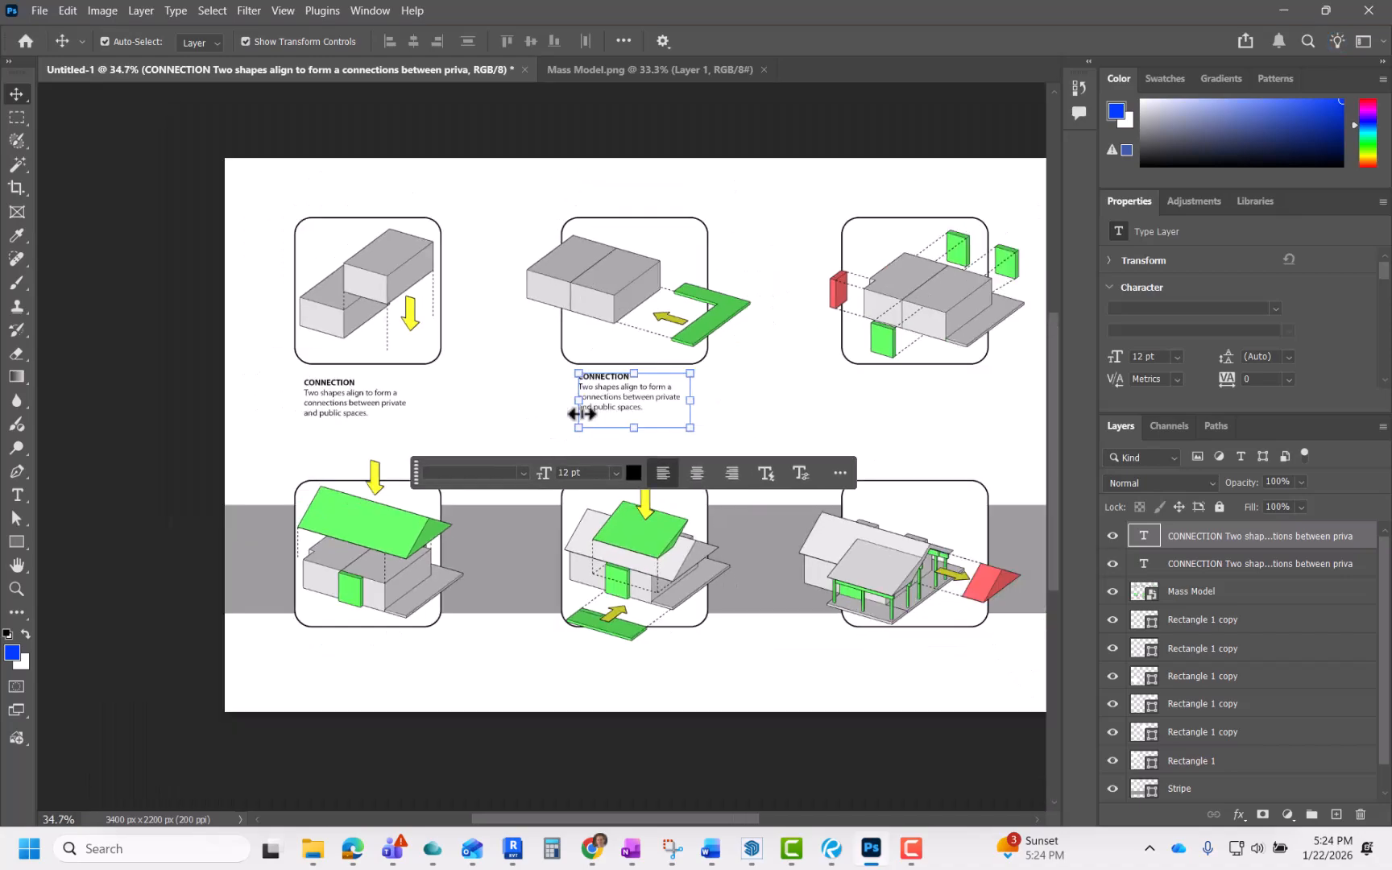
{"action": "left_click", "coordinate": [769, 422]}
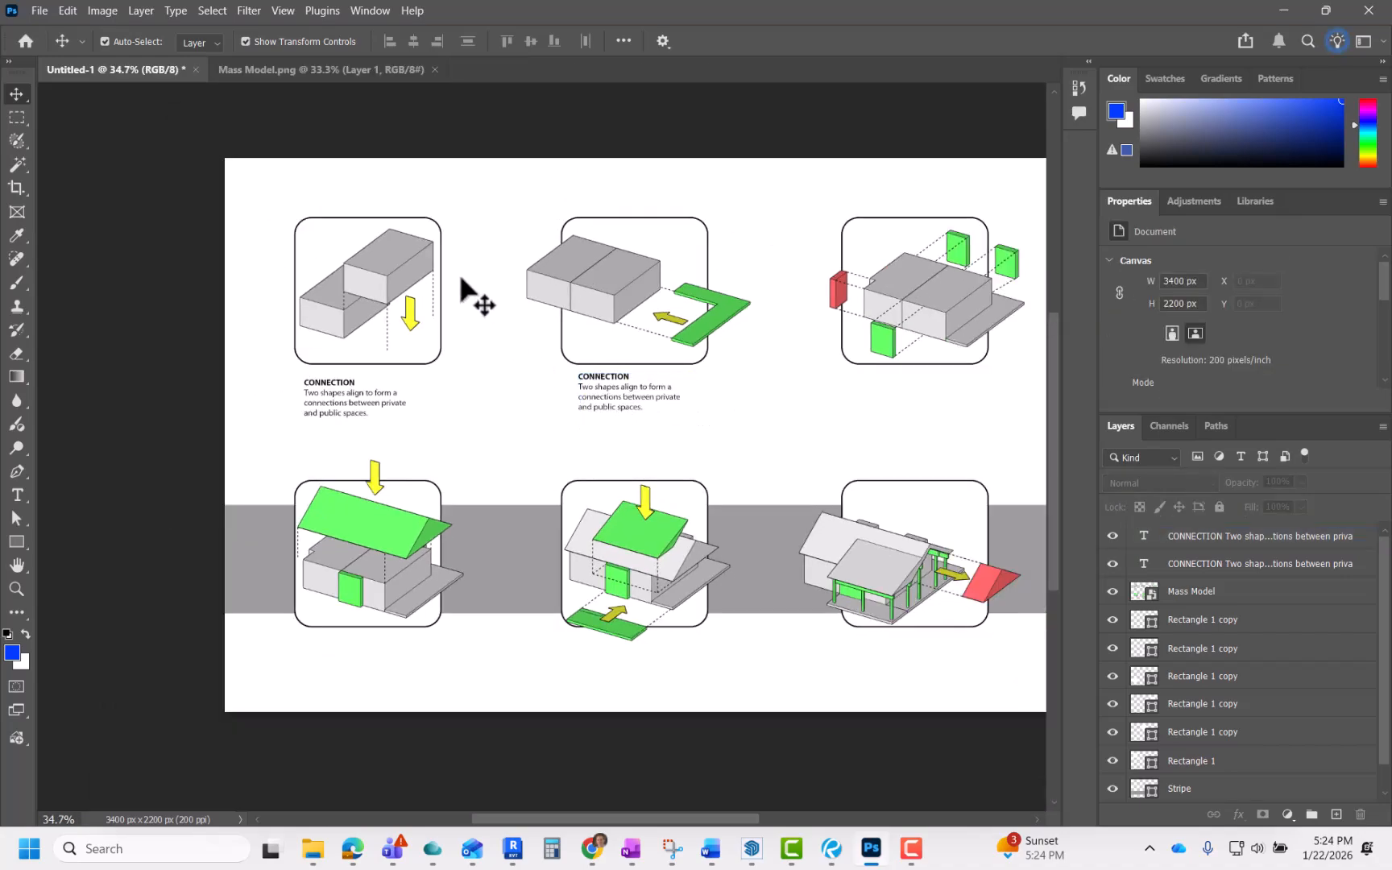
Step: Try adding a "1" number label in the top-left corner of the first diagram panel
{"action": "scroll", "coordinate": [258, 198], "scroll_direction": "up", "scroll_amount": 3}
{"action": "key", "text": "t"}
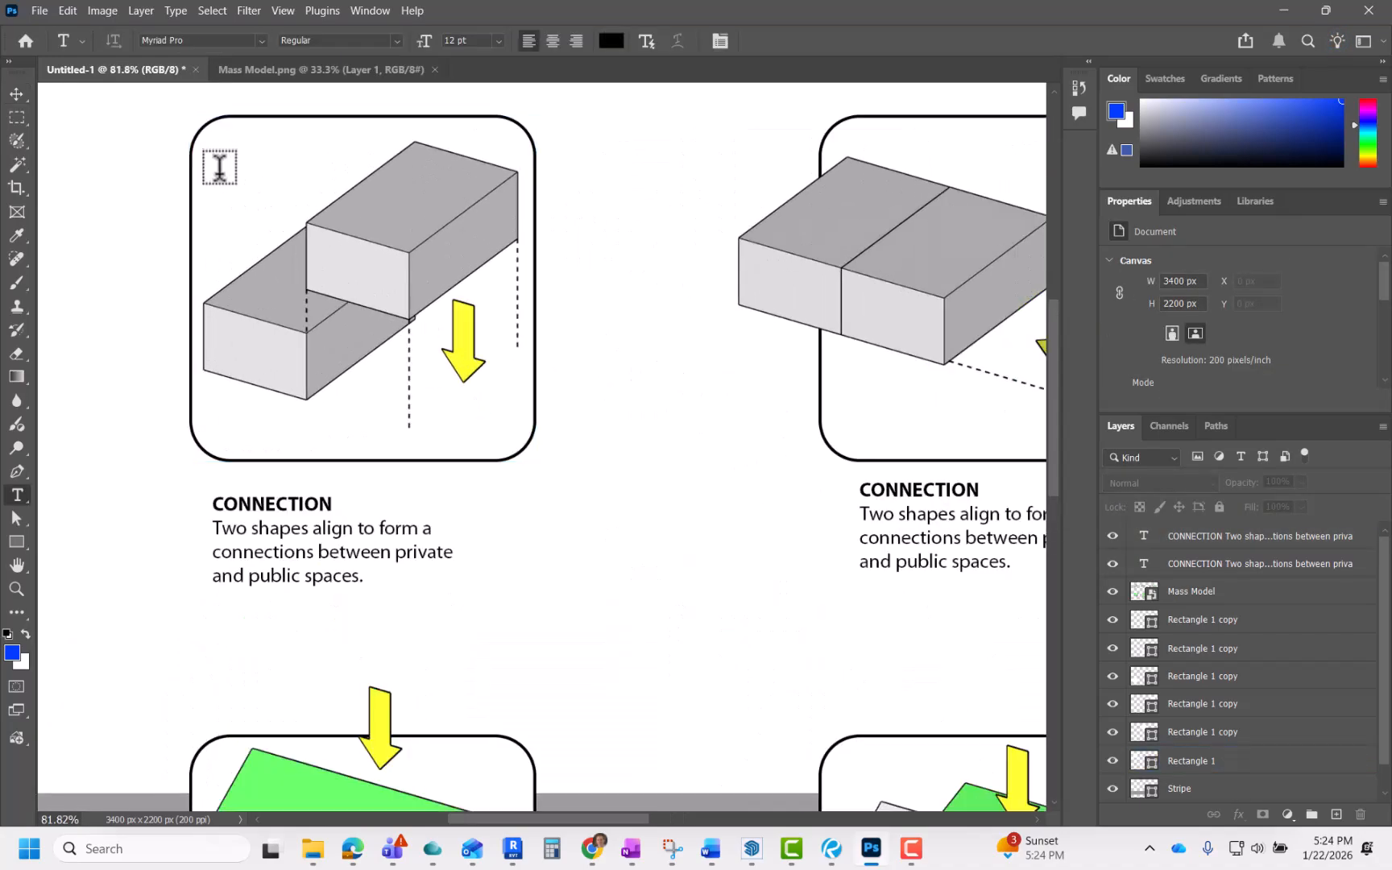
{"action": "scroll", "coordinate": [219, 167], "scroll_direction": "up", "scroll_amount": 2}
{"action": "left_click", "coordinate": [198, 126]}
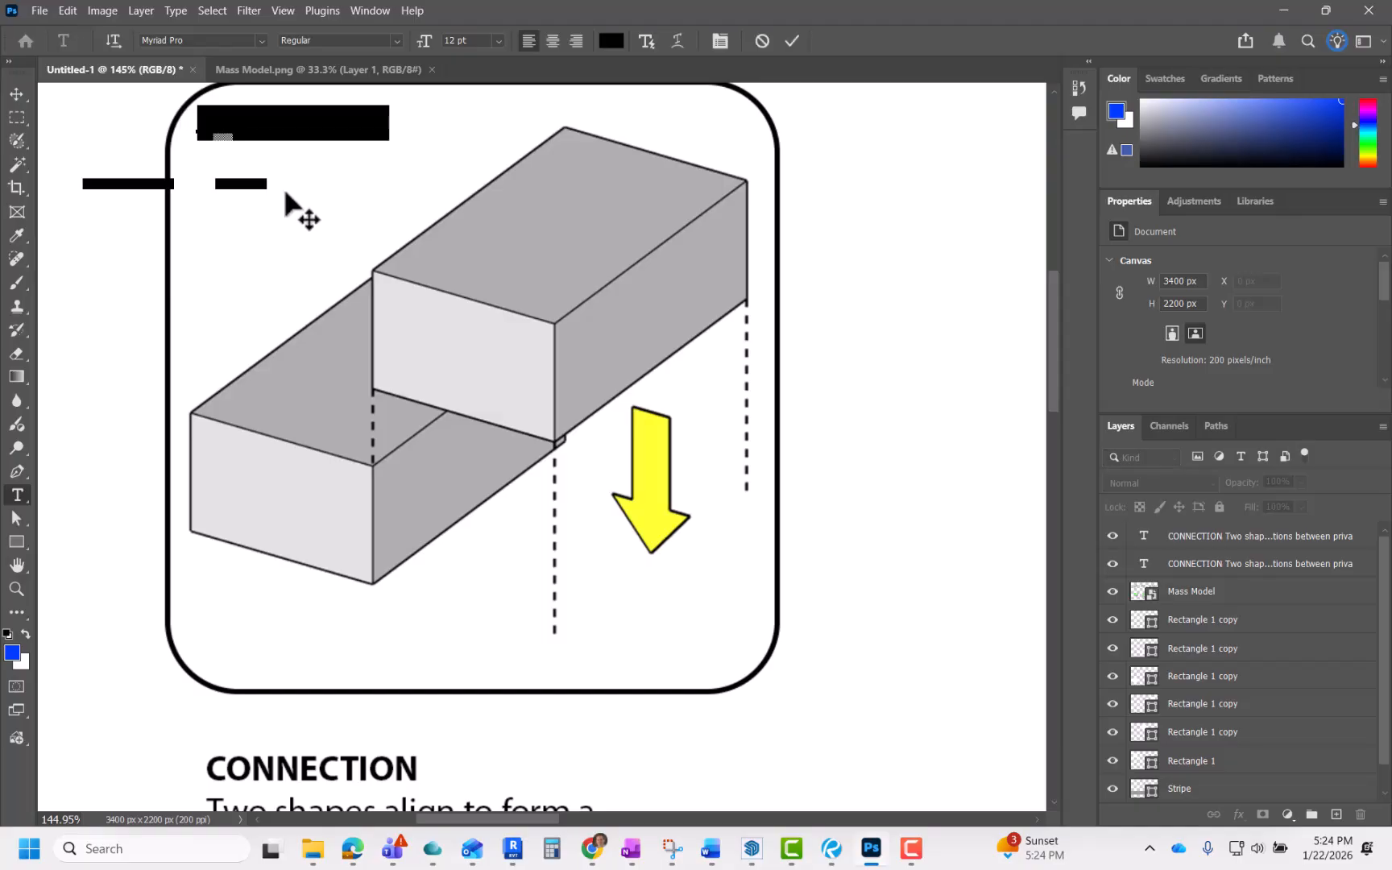
{"action": "type", "text": "1"}
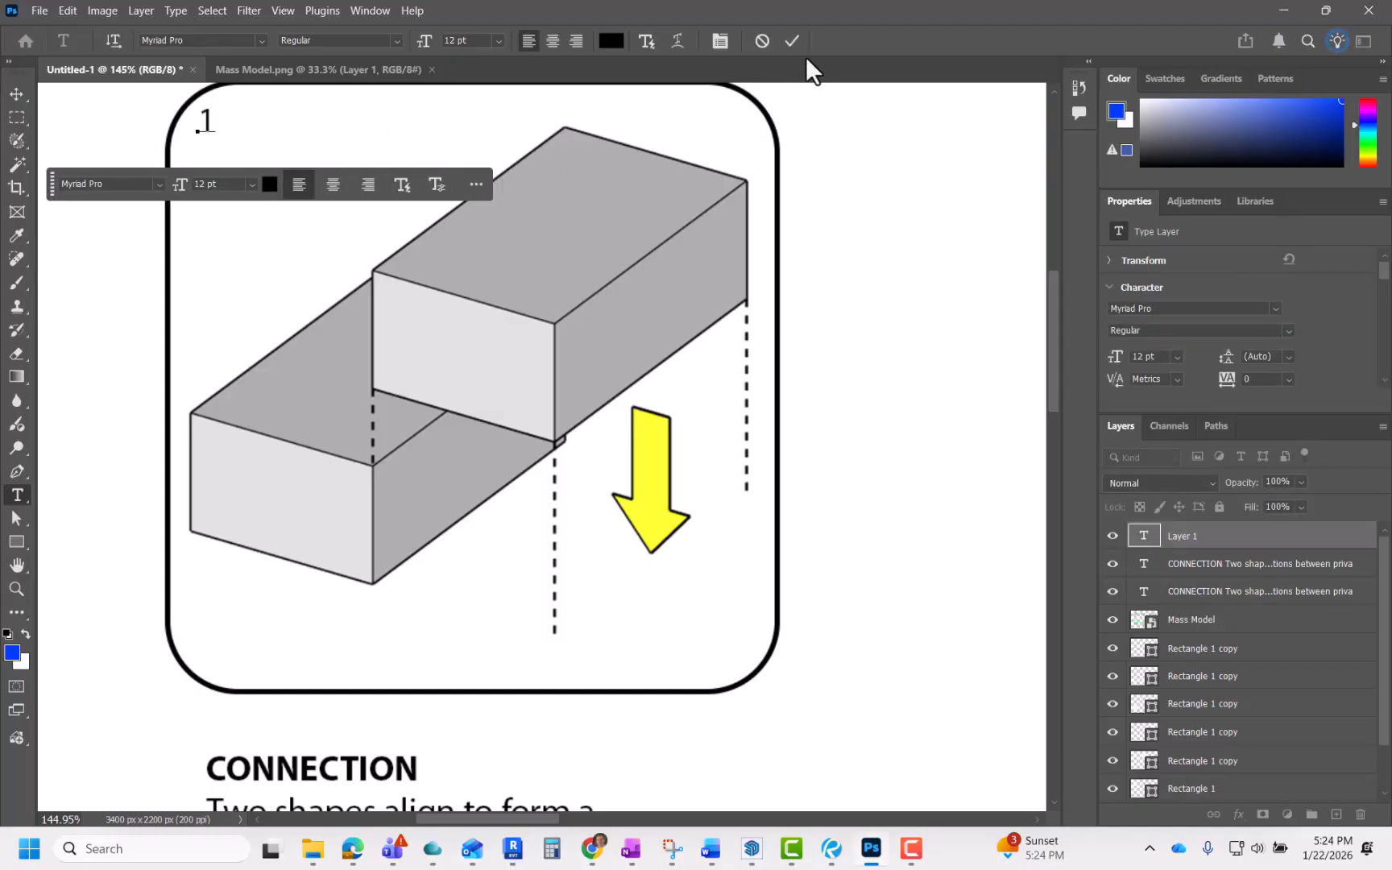
{"action": "left_click", "coordinate": [761, 40]}
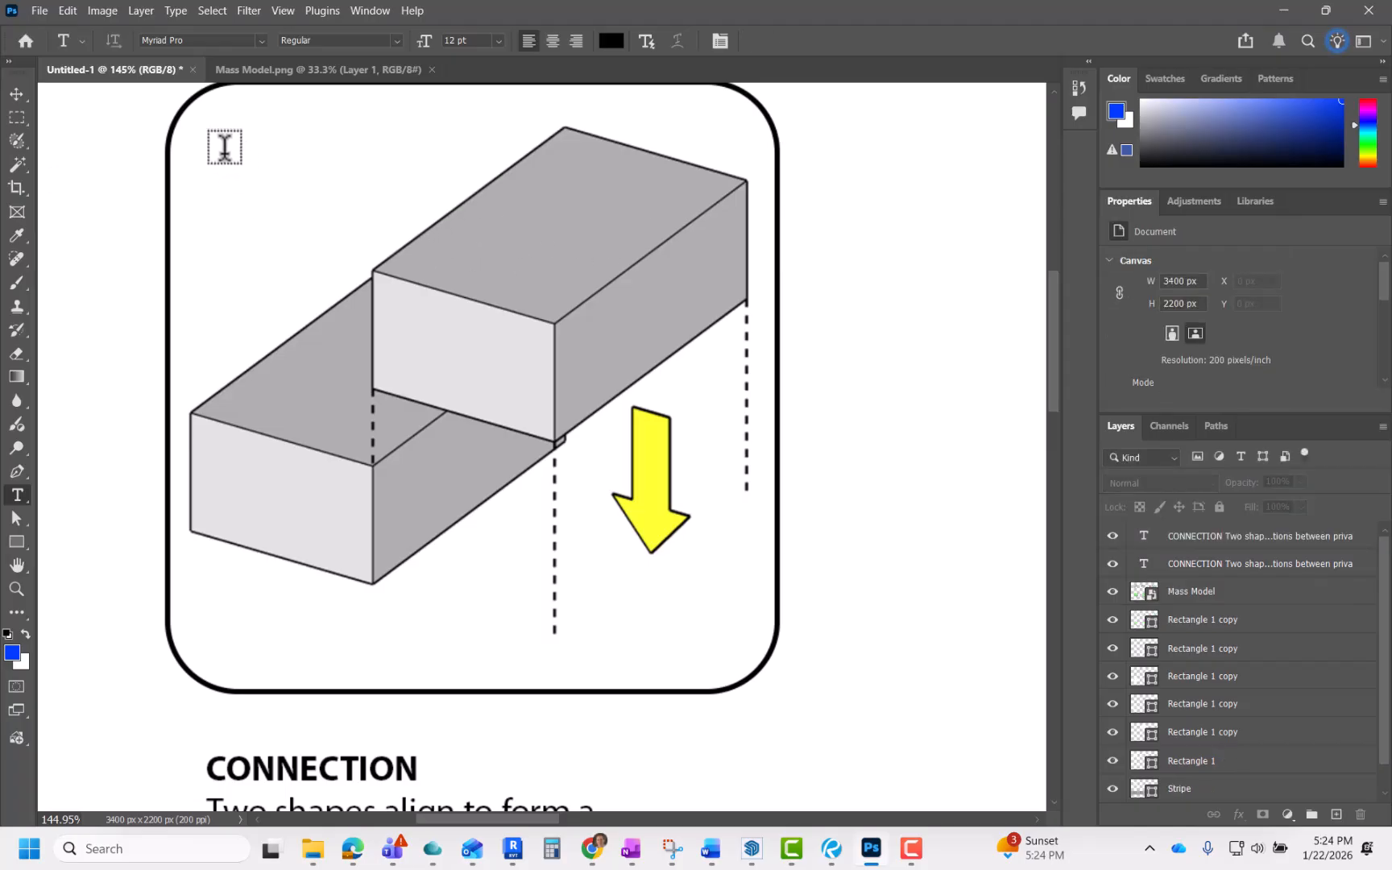
Step: Start a new text label in the top-left corner of the first diagram panel
{"action": "left_click", "coordinate": [204, 129]}
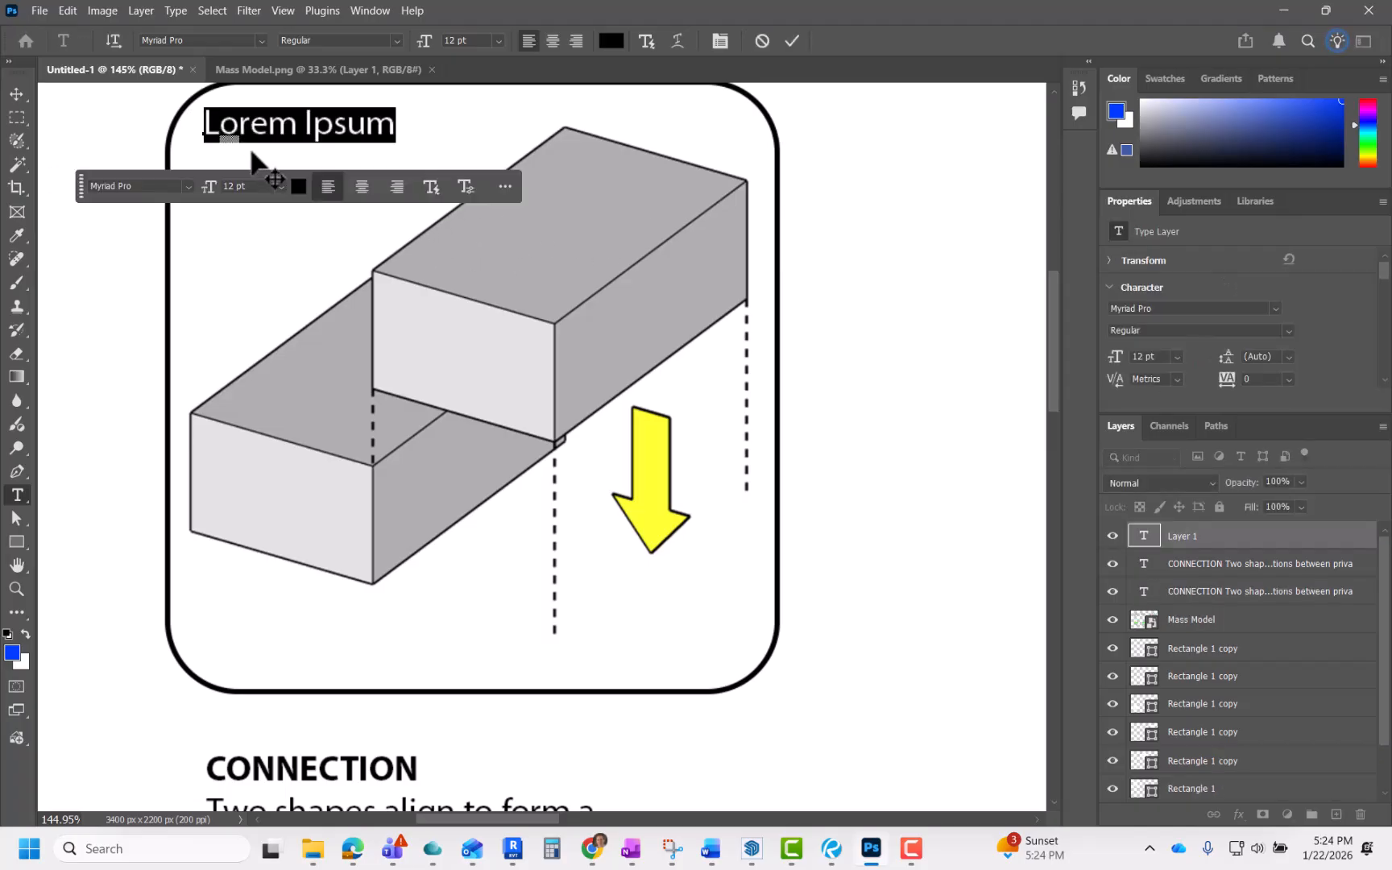
{"action": "left_click", "coordinate": [792, 40]}
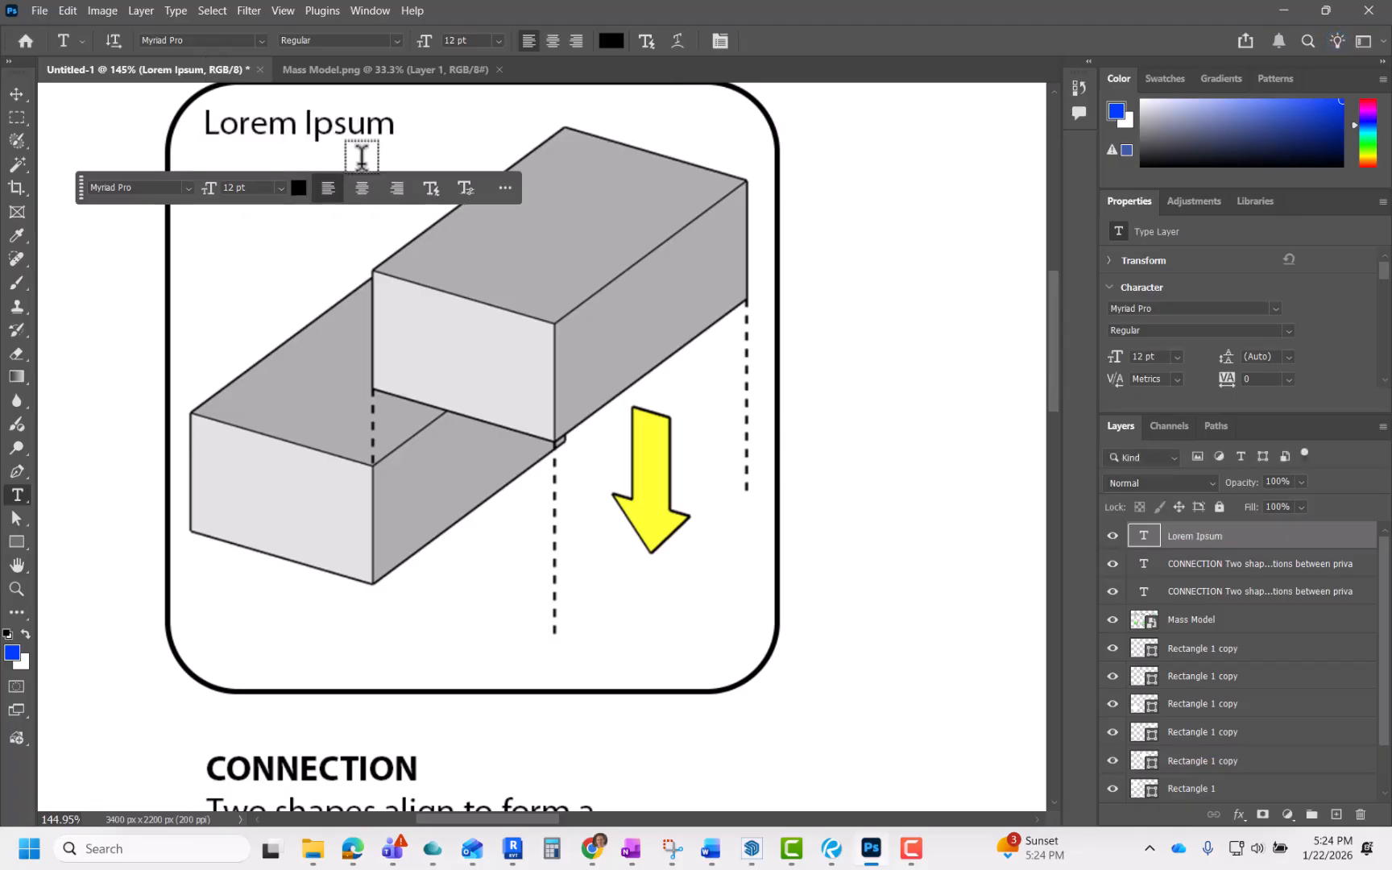
{"action": "key", "text": "ctrl+z"}
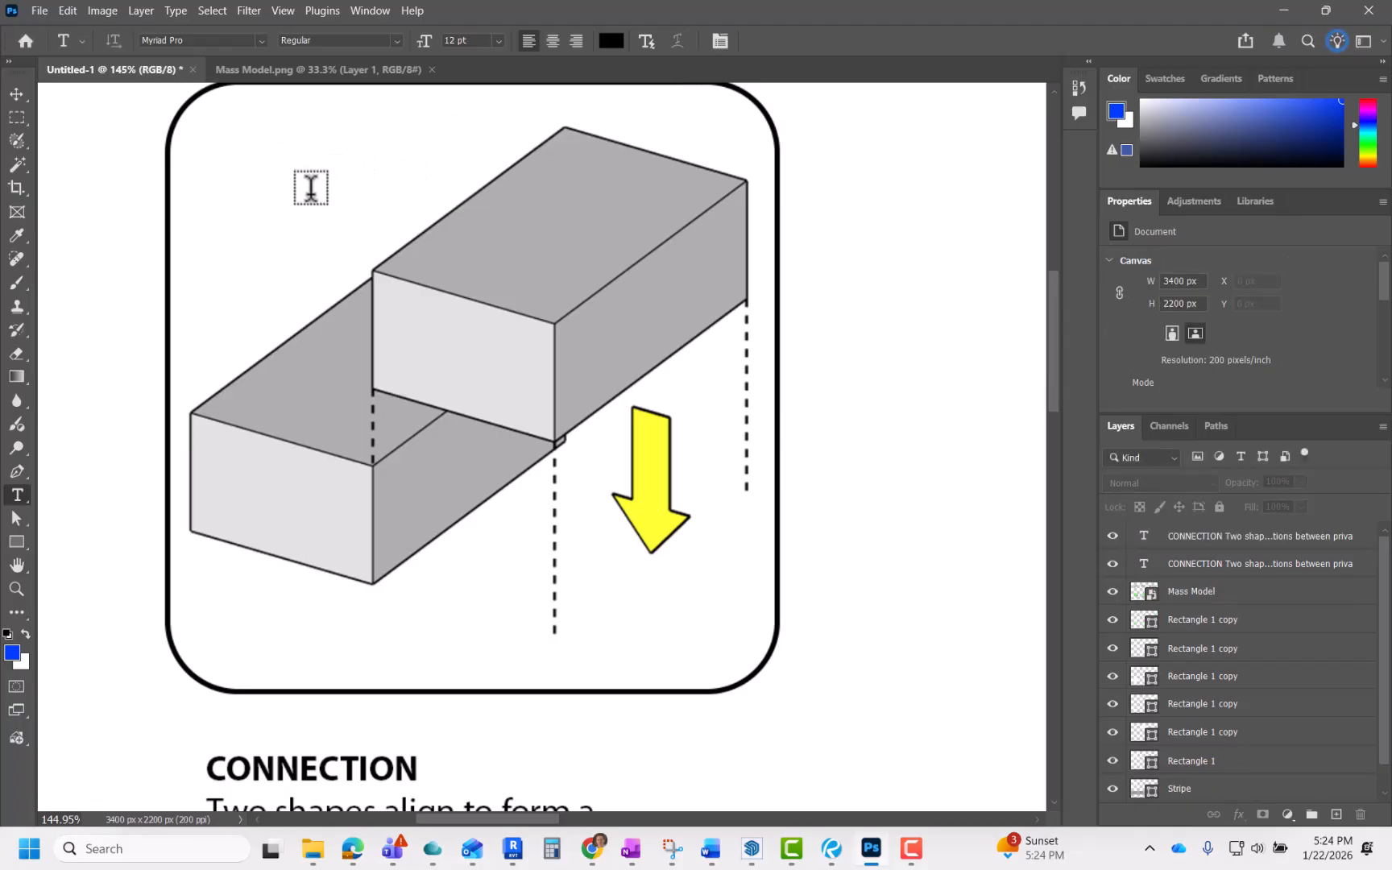
{"action": "left_click", "coordinate": [207, 129]}
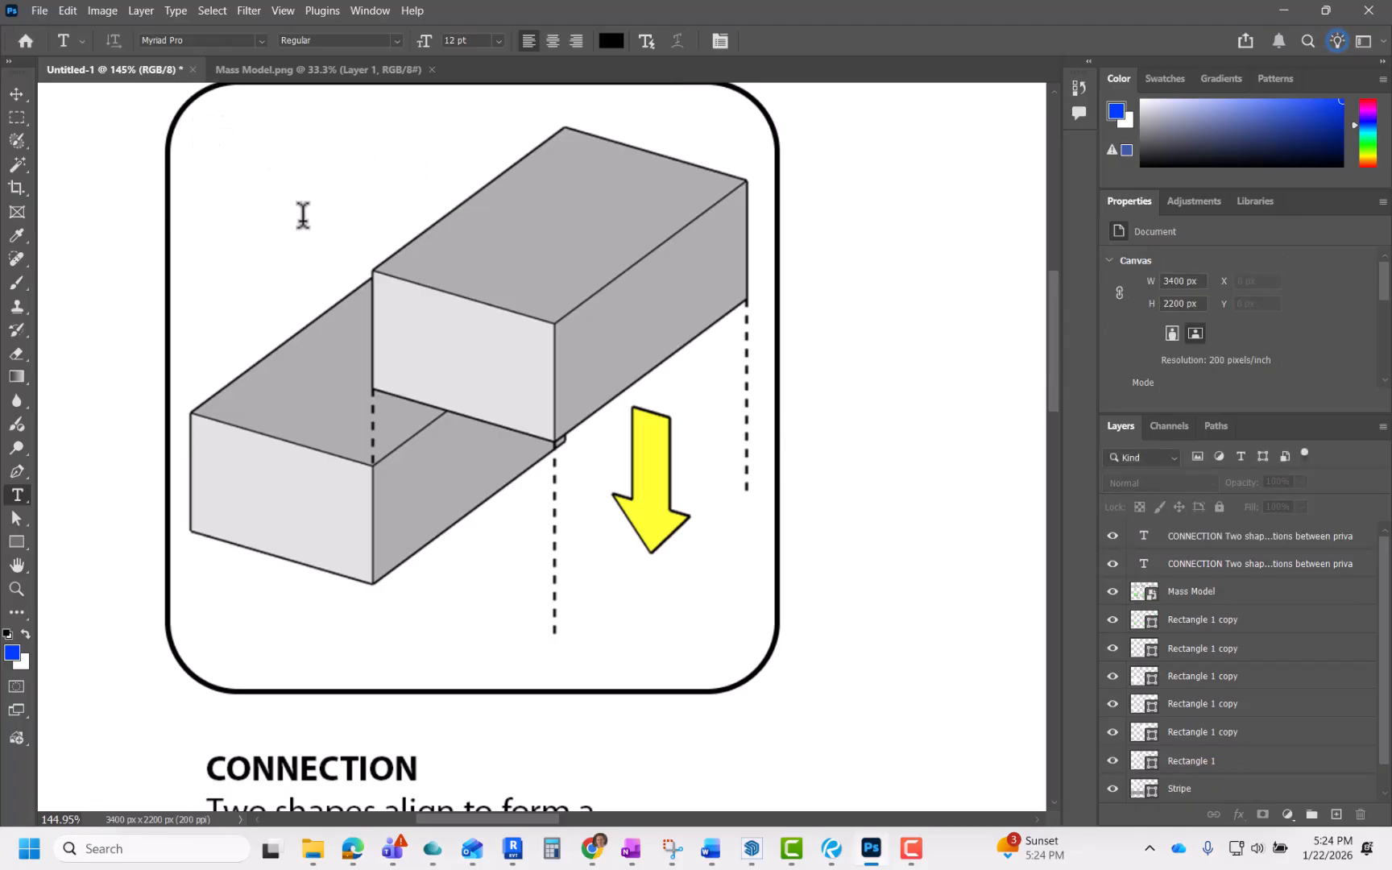
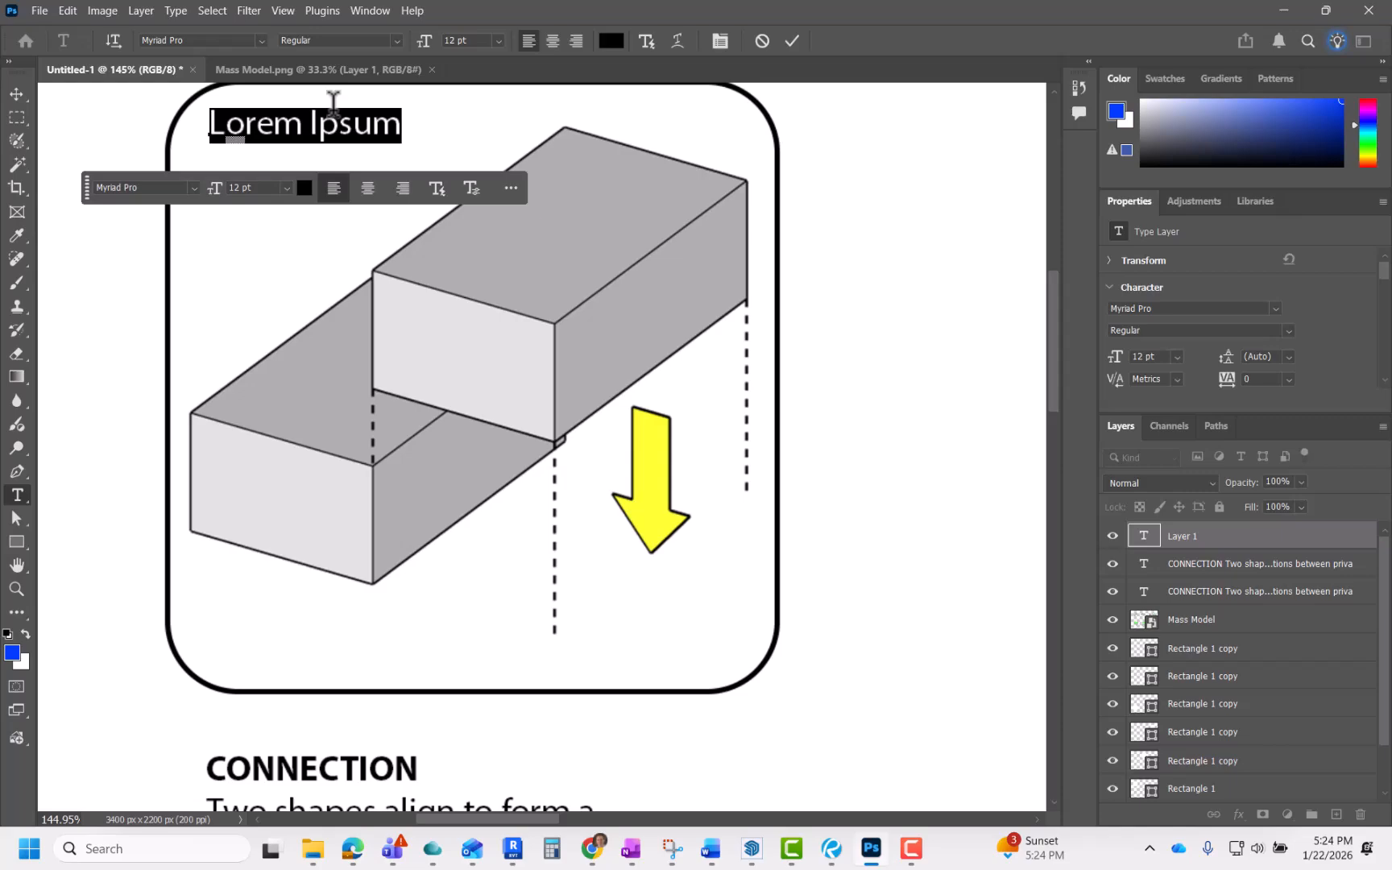
Step: Enter "1" as the number label in the first diagram panel's top-left corner, set it to 9 pt, and commit
{"action": "type", "text": "1"}
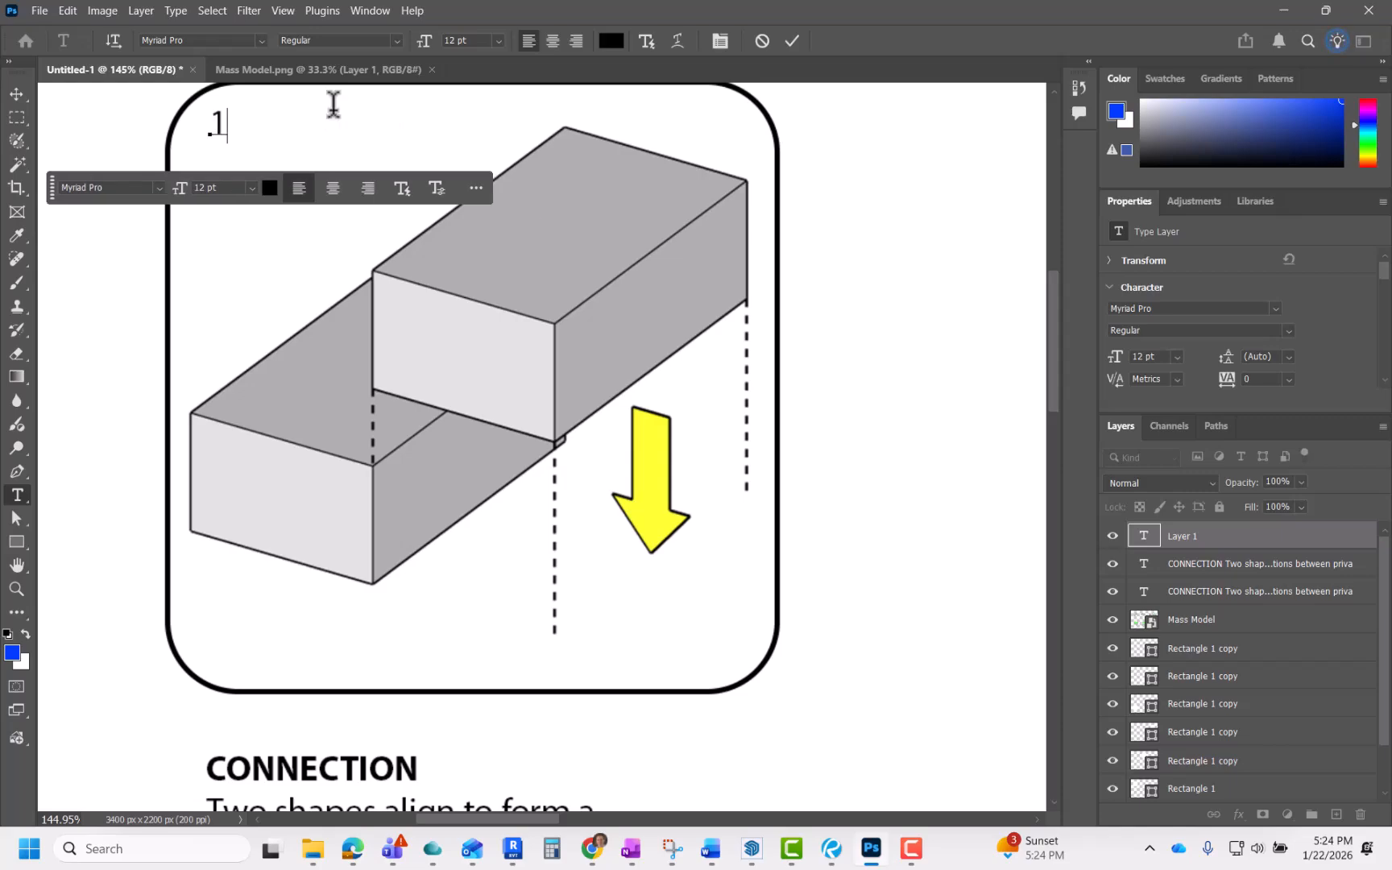
{"action": "scroll", "coordinate": [488, 600], "scroll_direction": "down", "scroll_amount": 2}
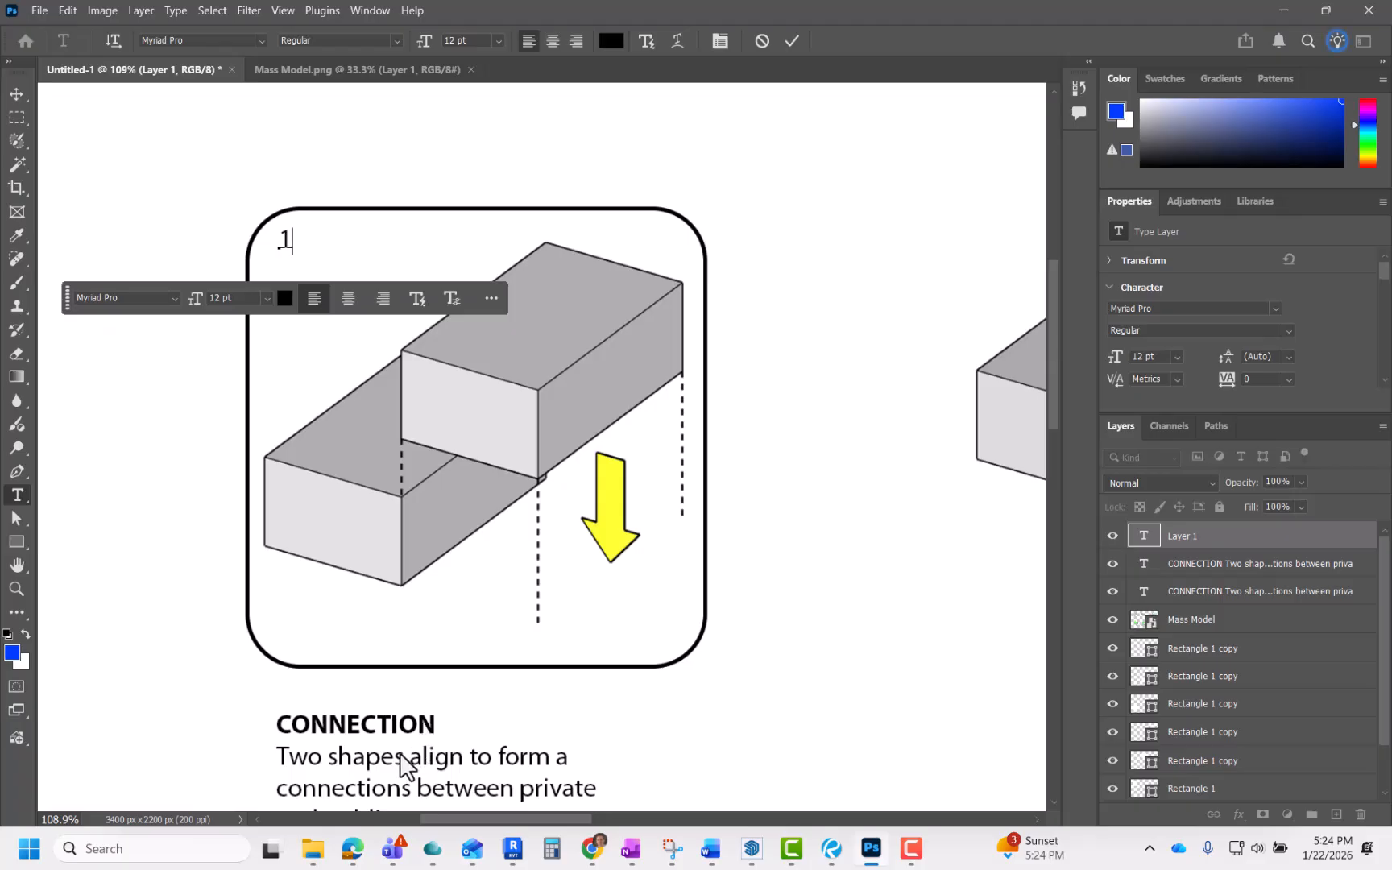
{"action": "scroll", "coordinate": [292, 234], "scroll_direction": "up", "scroll_amount": 4}
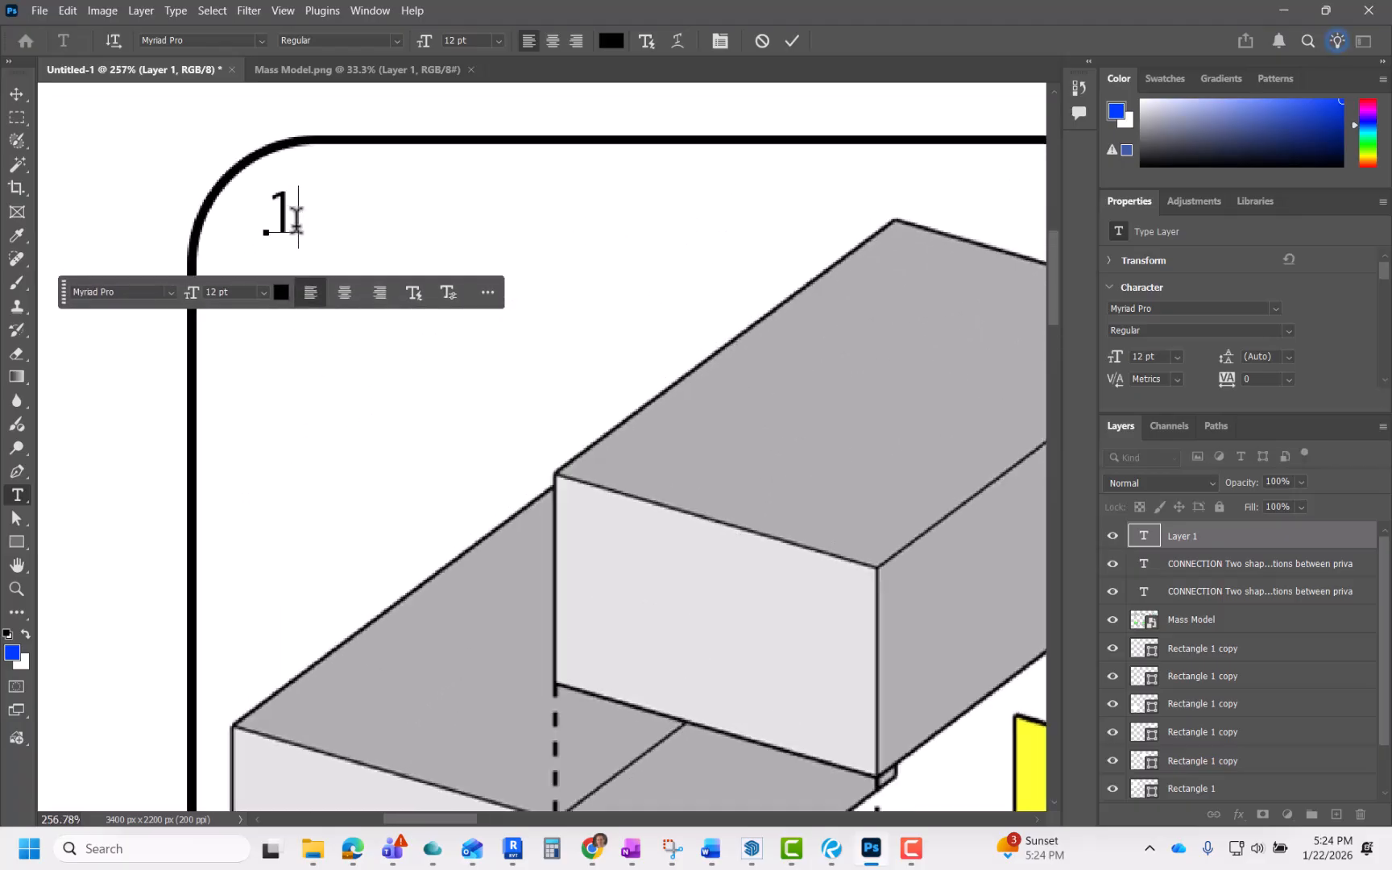
{"action": "double_click", "coordinate": [269, 216]}
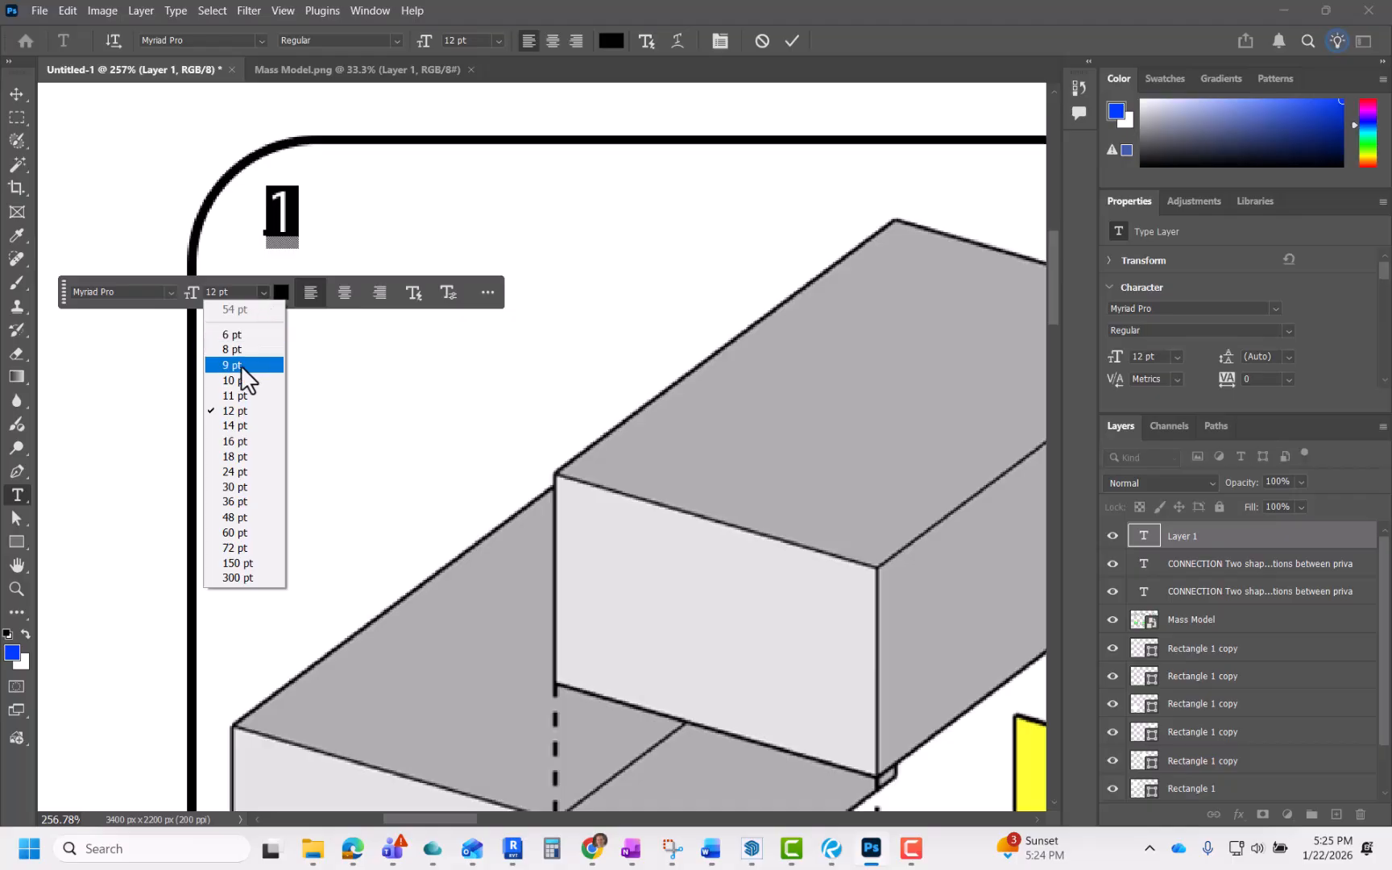
{"action": "left_click", "coordinate": [240, 366]}
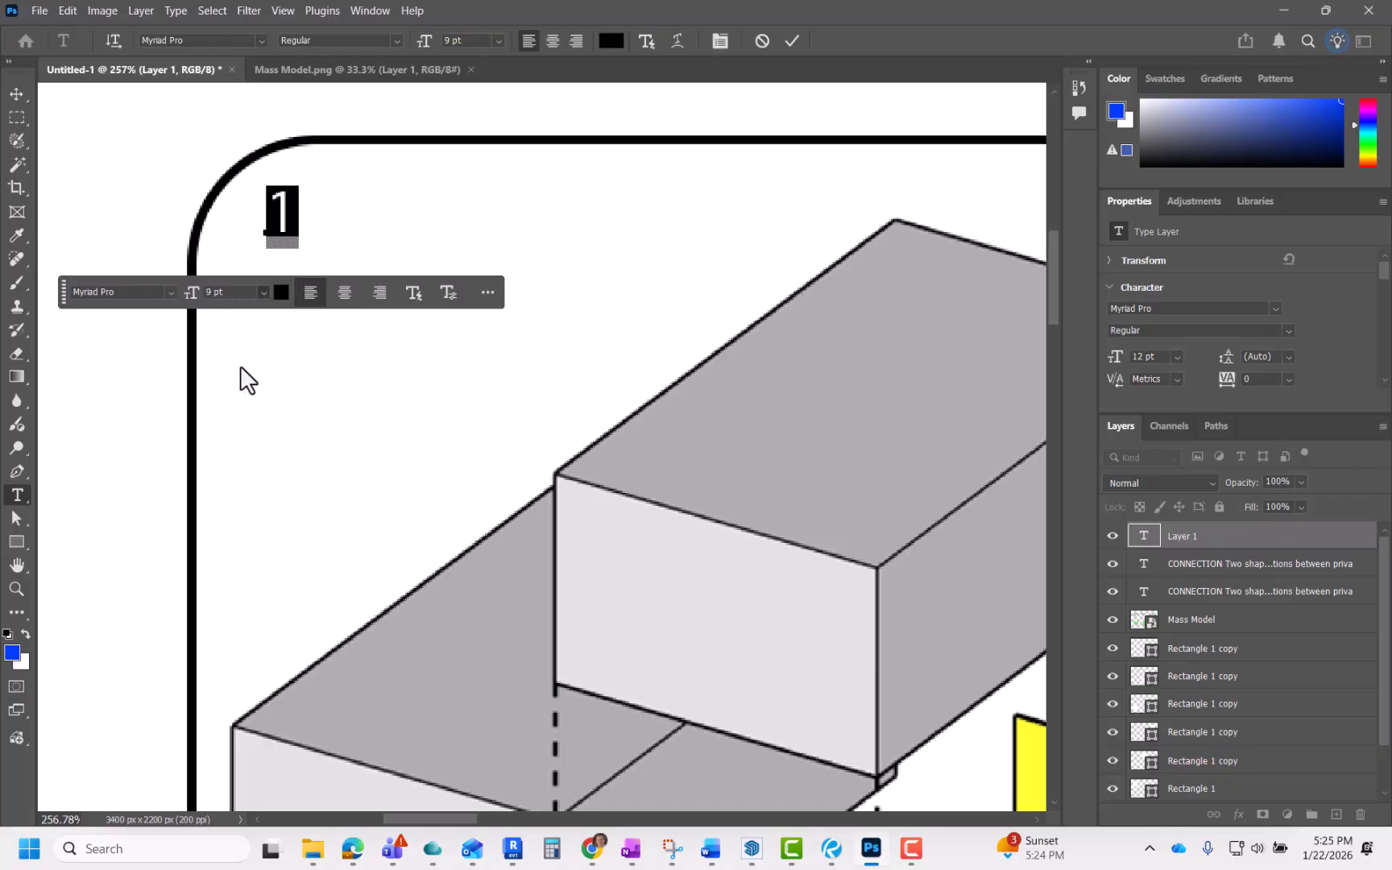
{"action": "left_click", "coordinate": [260, 288]}
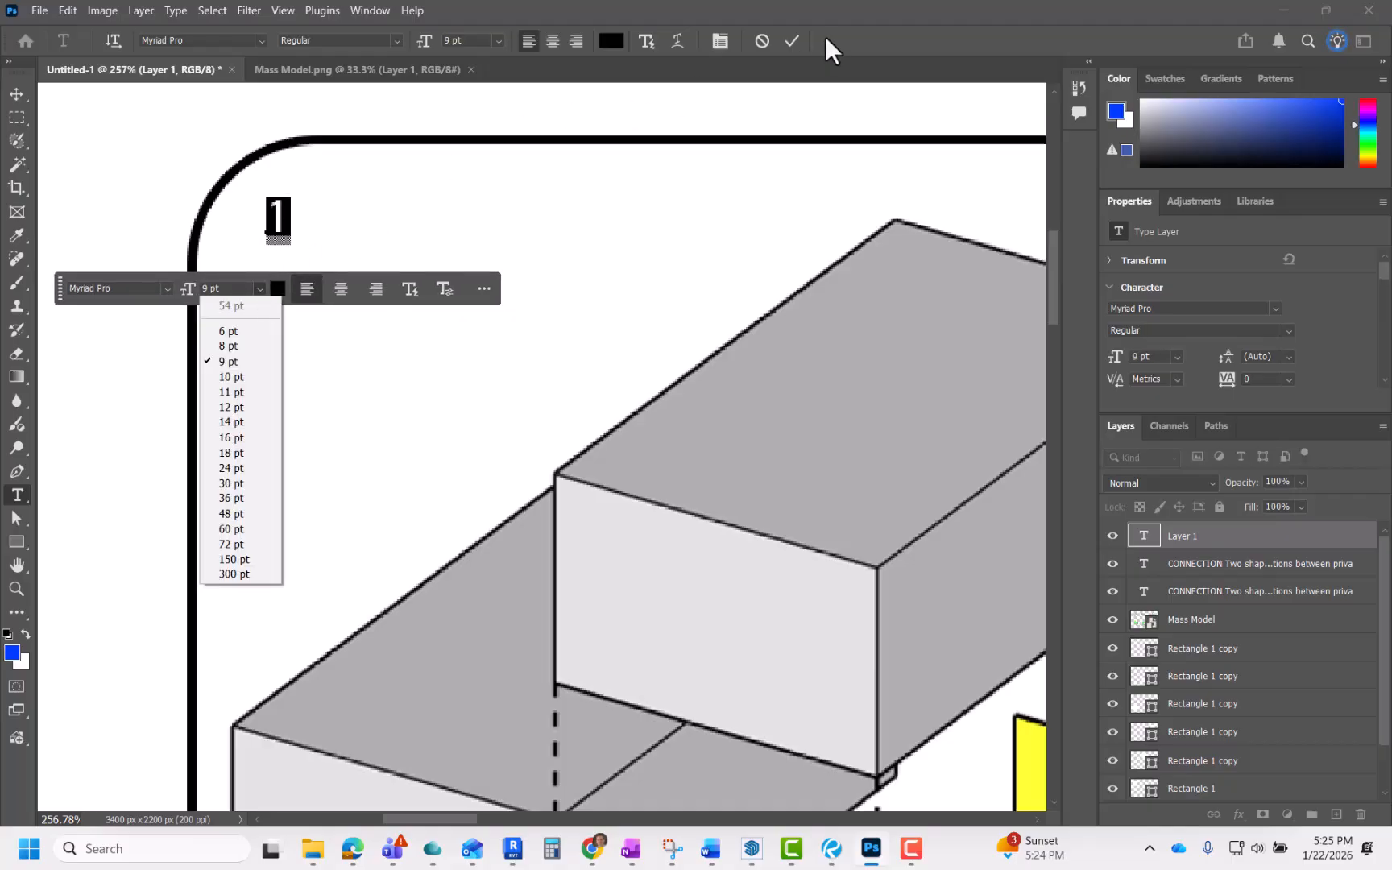
{"action": "scroll", "coordinate": [314, 343], "scroll_direction": "down", "scroll_amount": 5}
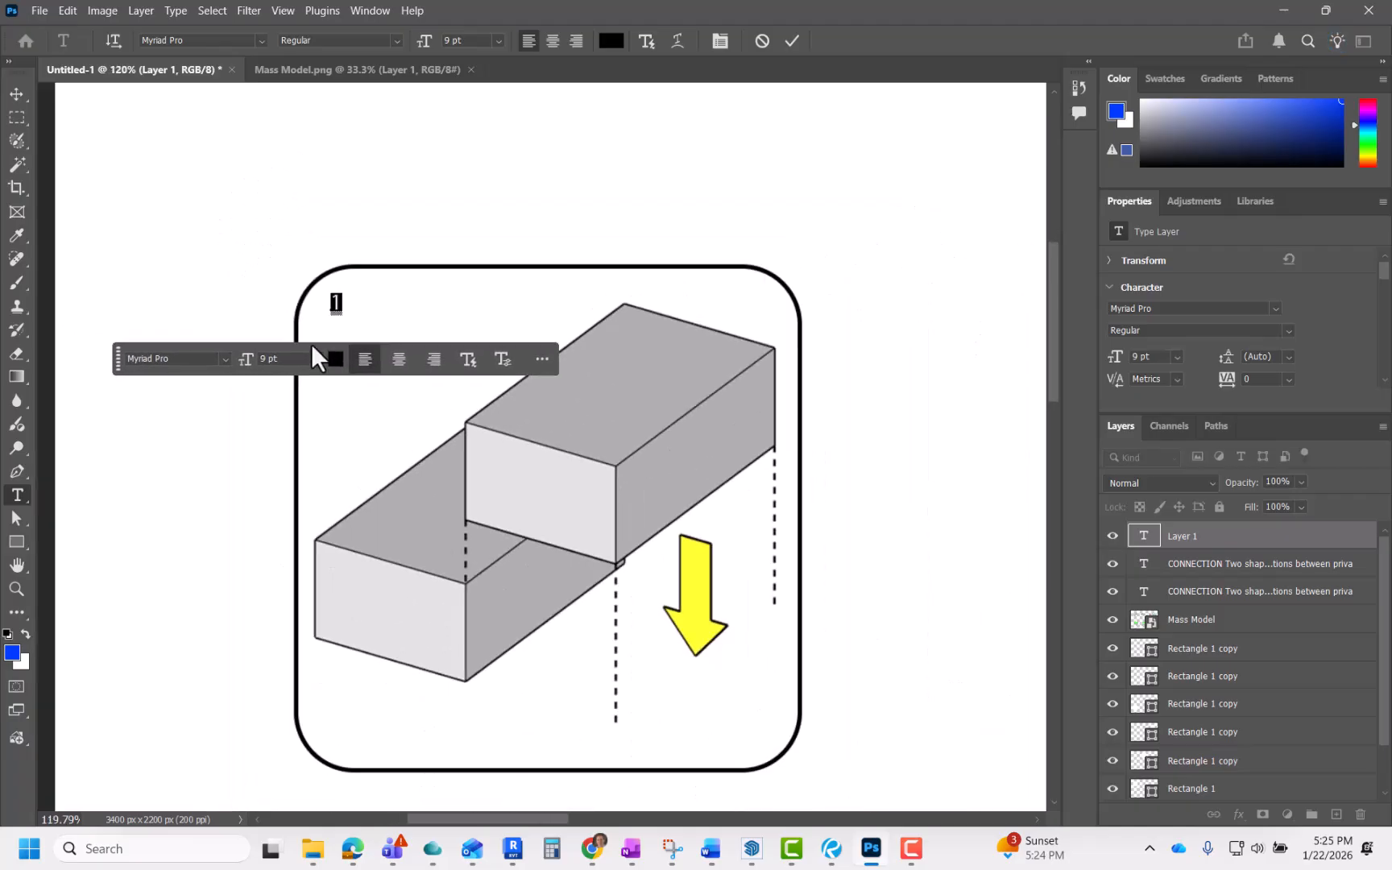
{"action": "left_click", "coordinate": [794, 42]}
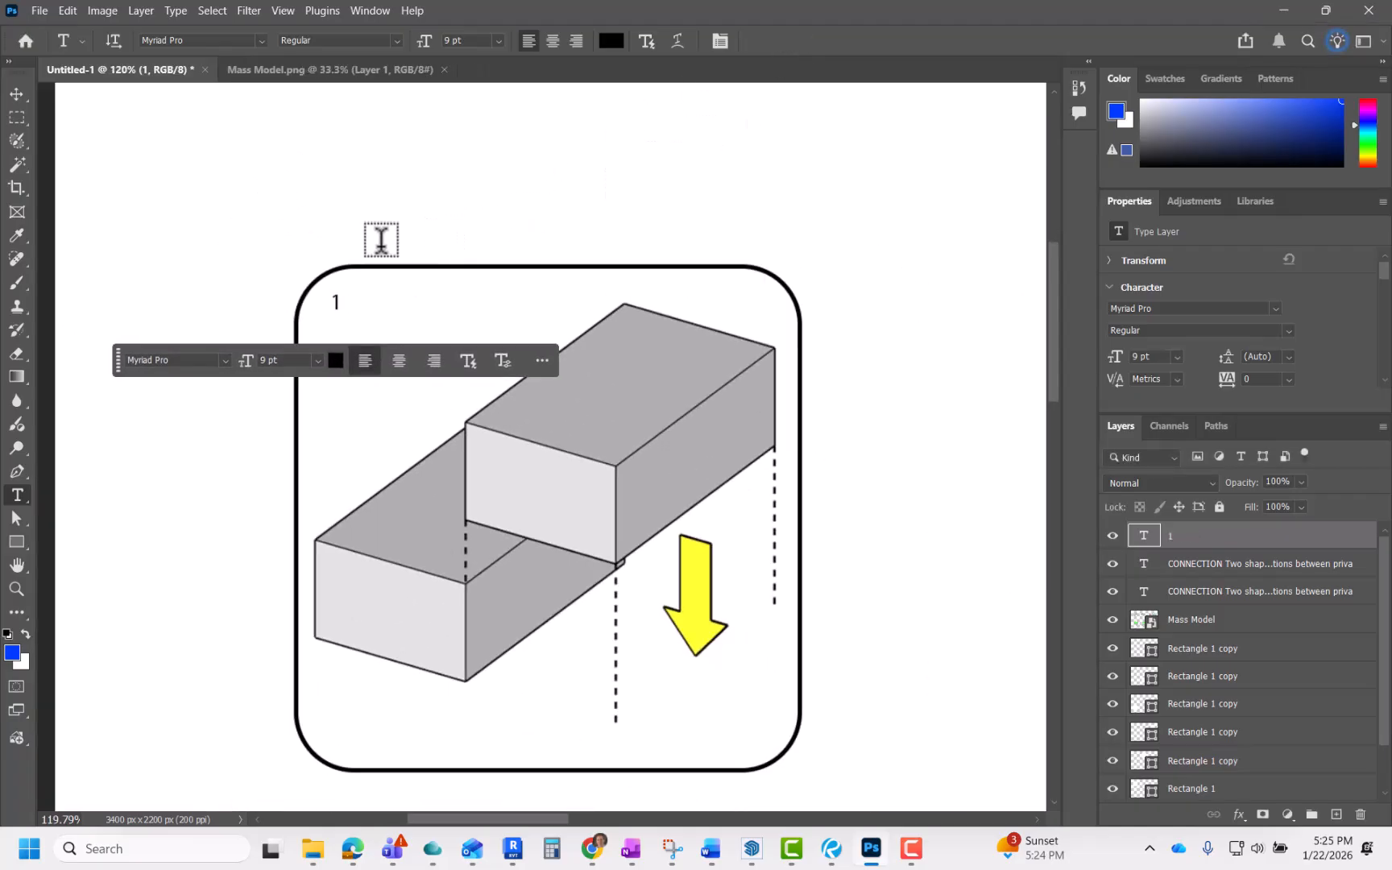
Step: Try pasting a copy of the number label and moving it beside the first panel, then undo both changes
{"action": "scroll", "coordinate": [376, 232], "scroll_direction": "down", "scroll_amount": 3}
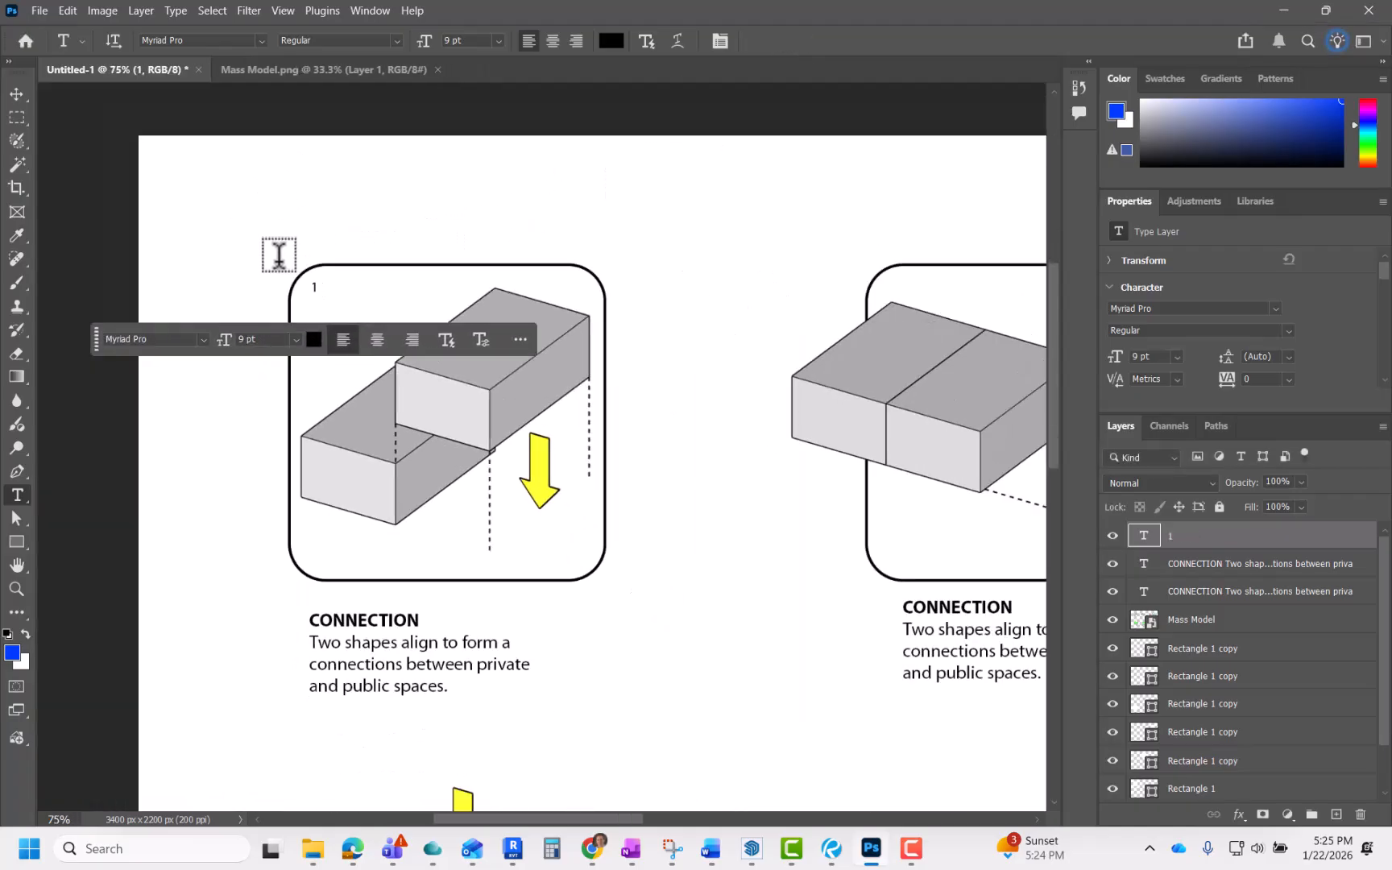
{"action": "key", "text": "v"}
{"action": "left_click", "coordinate": [326, 290], "text": "ctrl"}
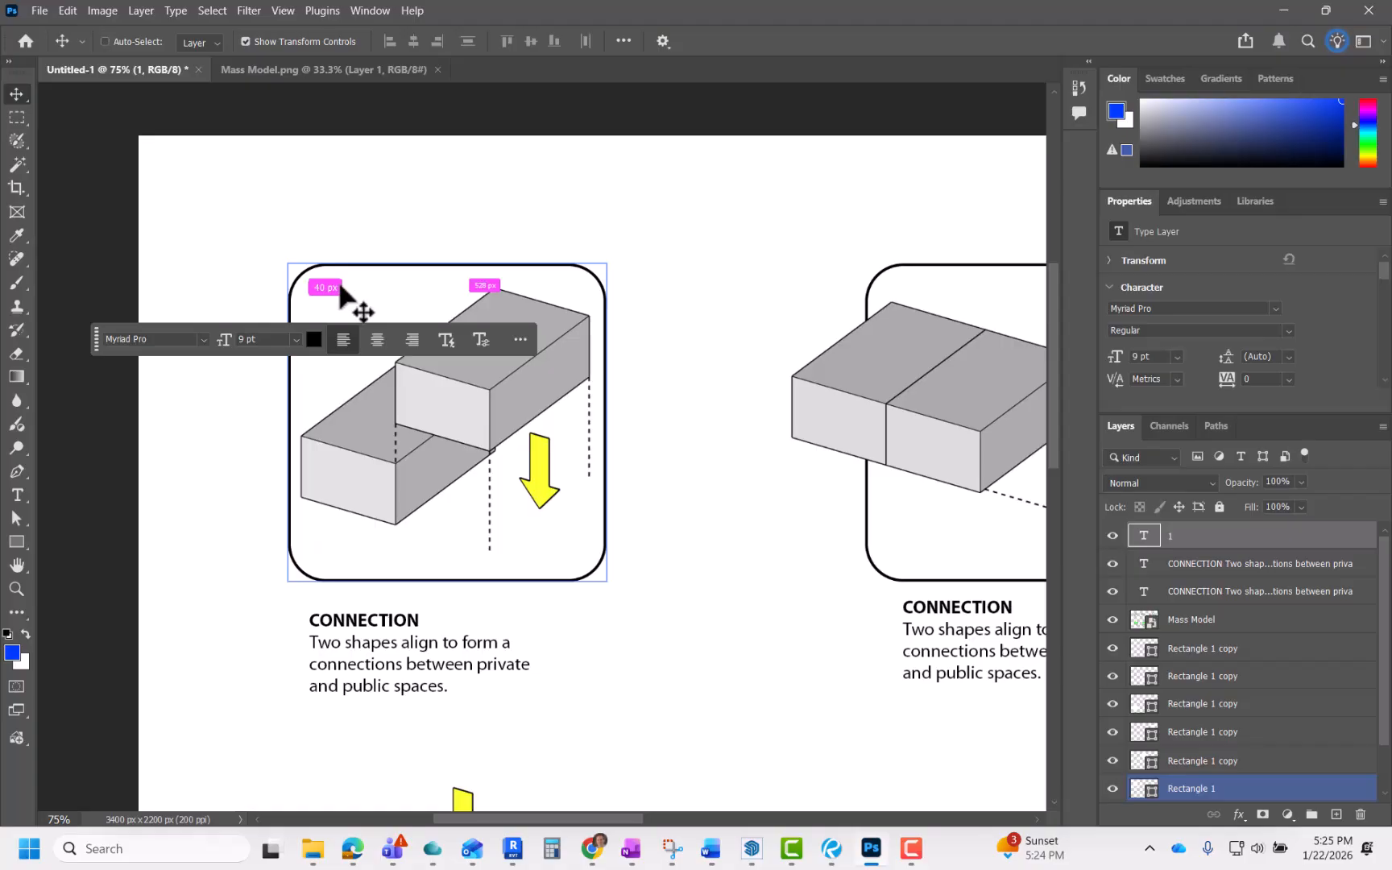
{"action": "key", "text": "ctrl+v"}
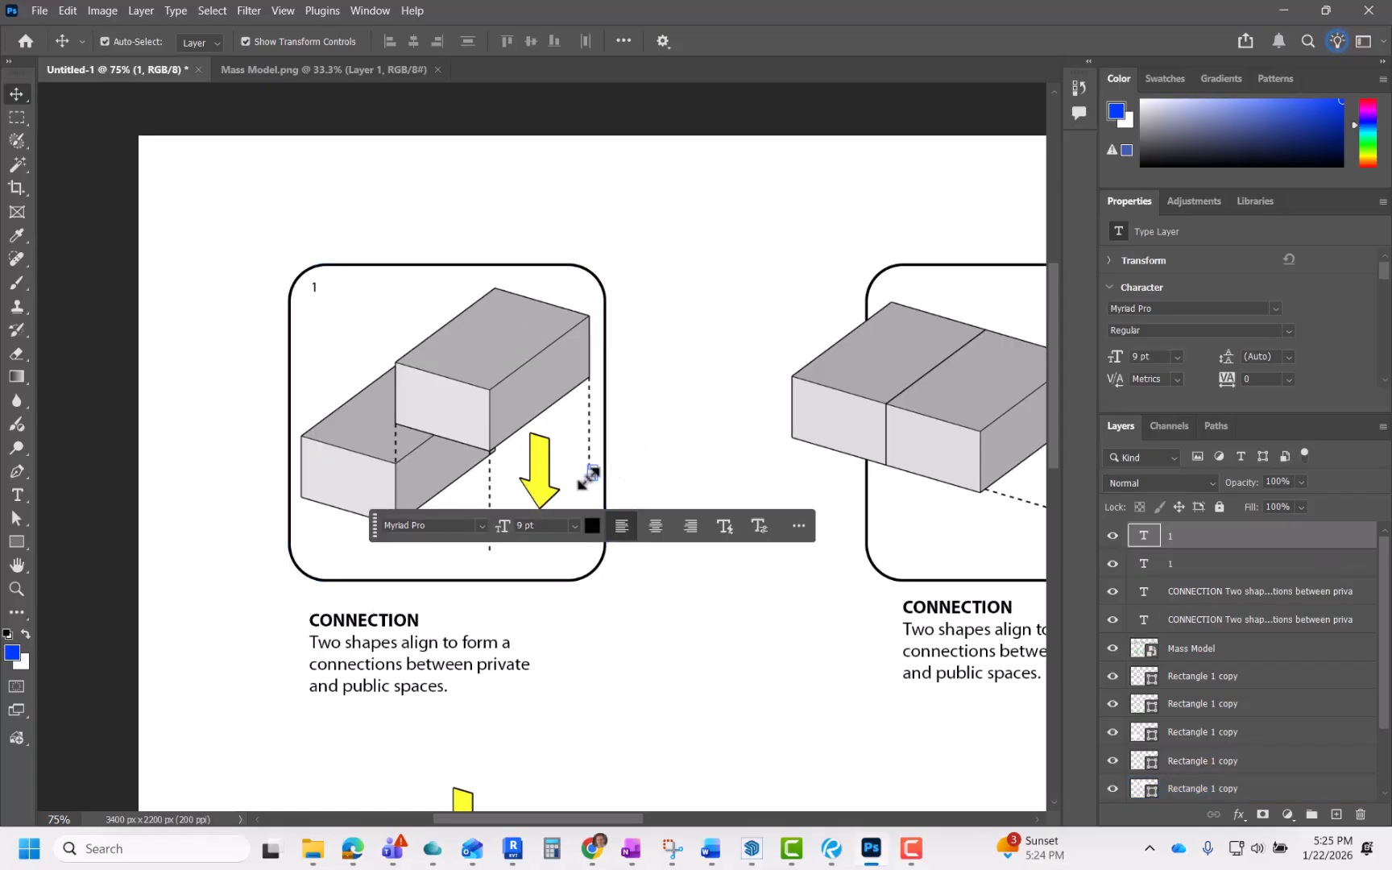
{"action": "scroll", "coordinate": [587, 477], "scroll_direction": "up", "scroll_amount": 5}
{"action": "scroll", "coordinate": [598, 475], "scroll_direction": "up", "scroll_amount": 12}
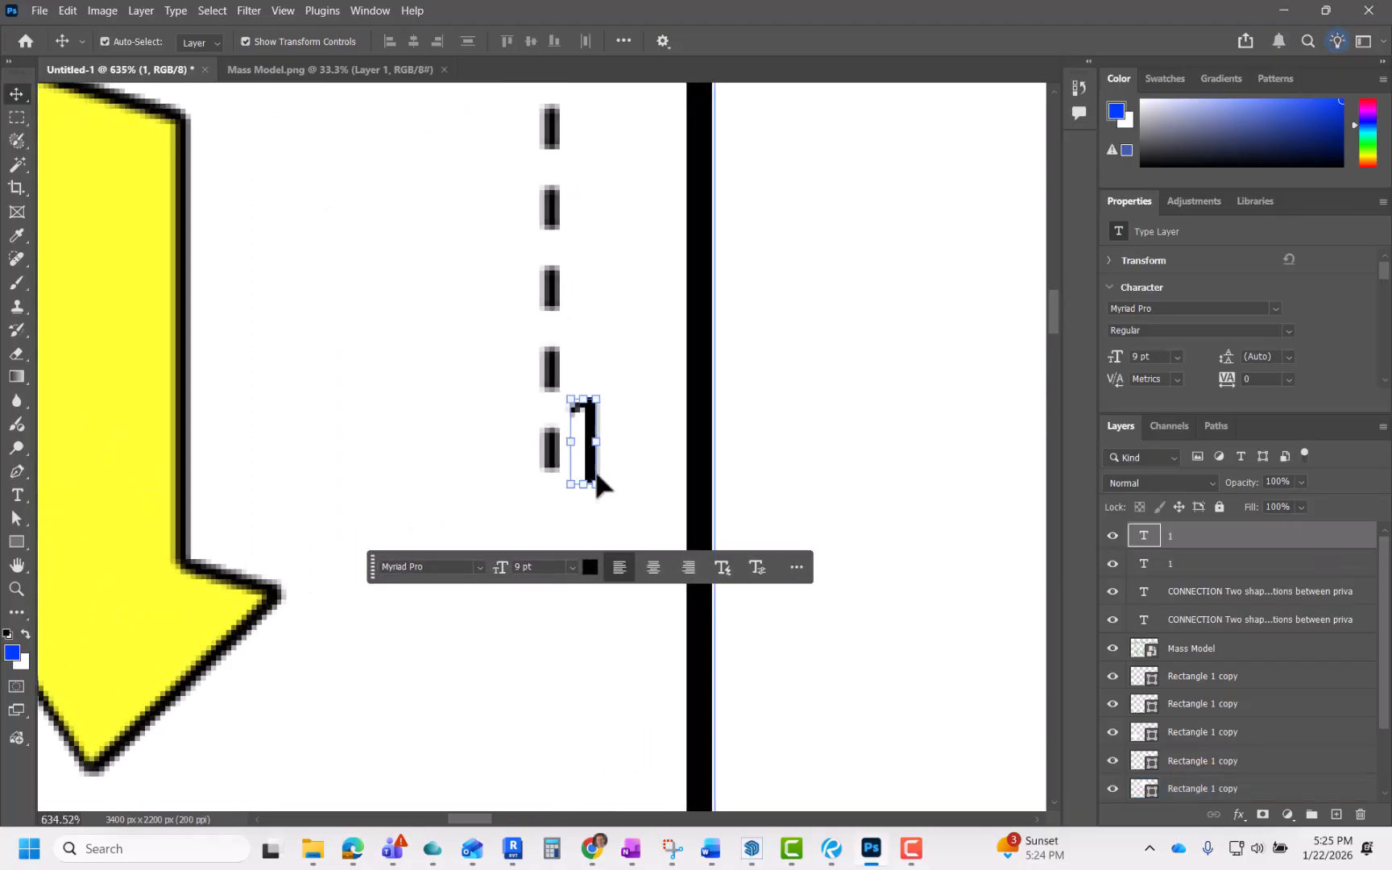
{"action": "scroll", "coordinate": [590, 459], "scroll_direction": "down", "scroll_amount": 11}
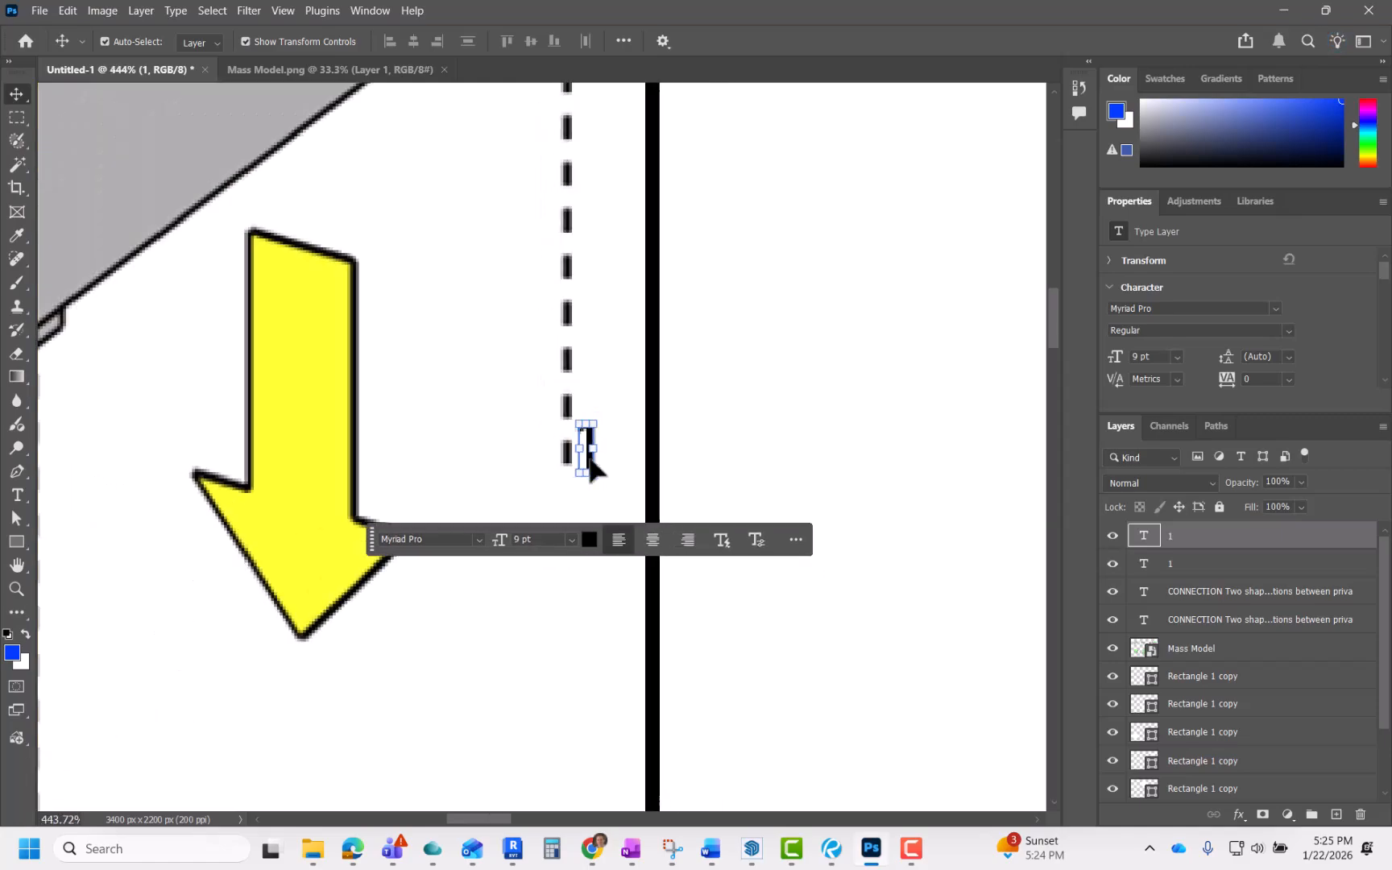
{"action": "scroll", "coordinate": [592, 457], "scroll_direction": "down", "scroll_amount": 4}
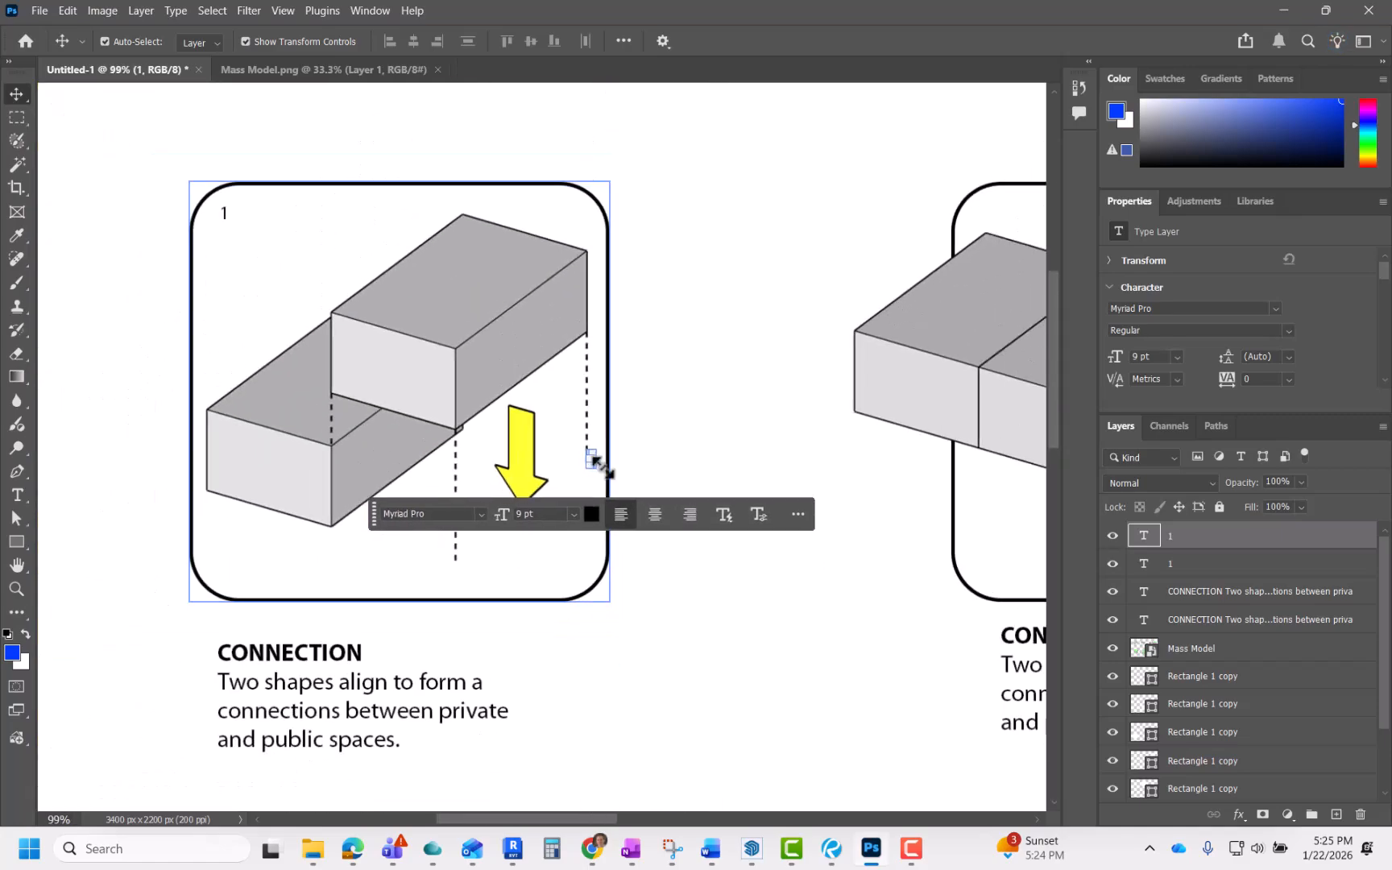
{"action": "scroll", "coordinate": [593, 460], "scroll_direction": "up", "scroll_amount": 5}
{"action": "scroll", "coordinate": [593, 461], "scroll_direction": "up", "scroll_amount": 14}
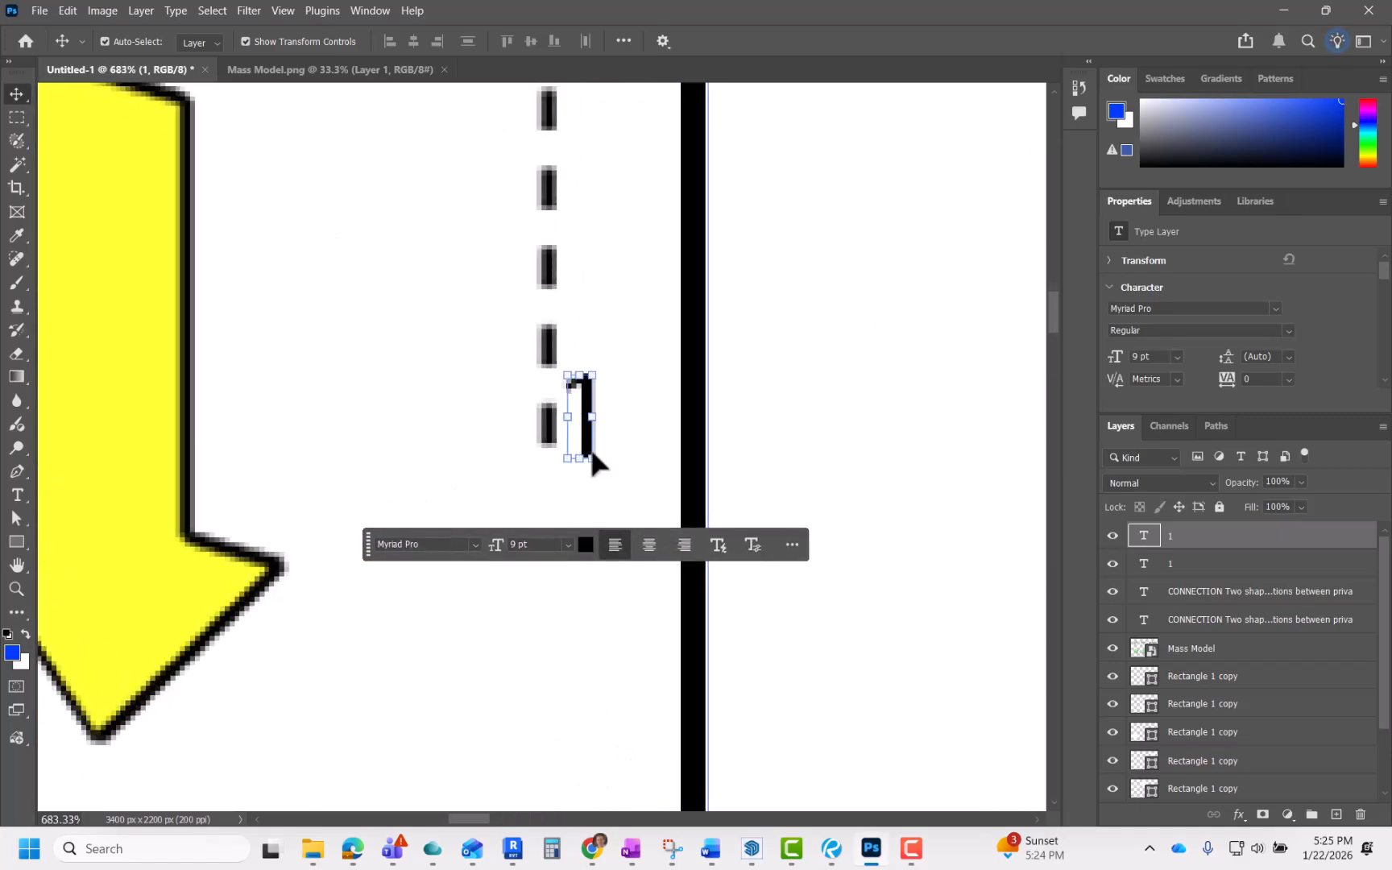
{"action": "left_click_drag", "start_coordinate": [591, 441], "coordinate": [964, 326]}
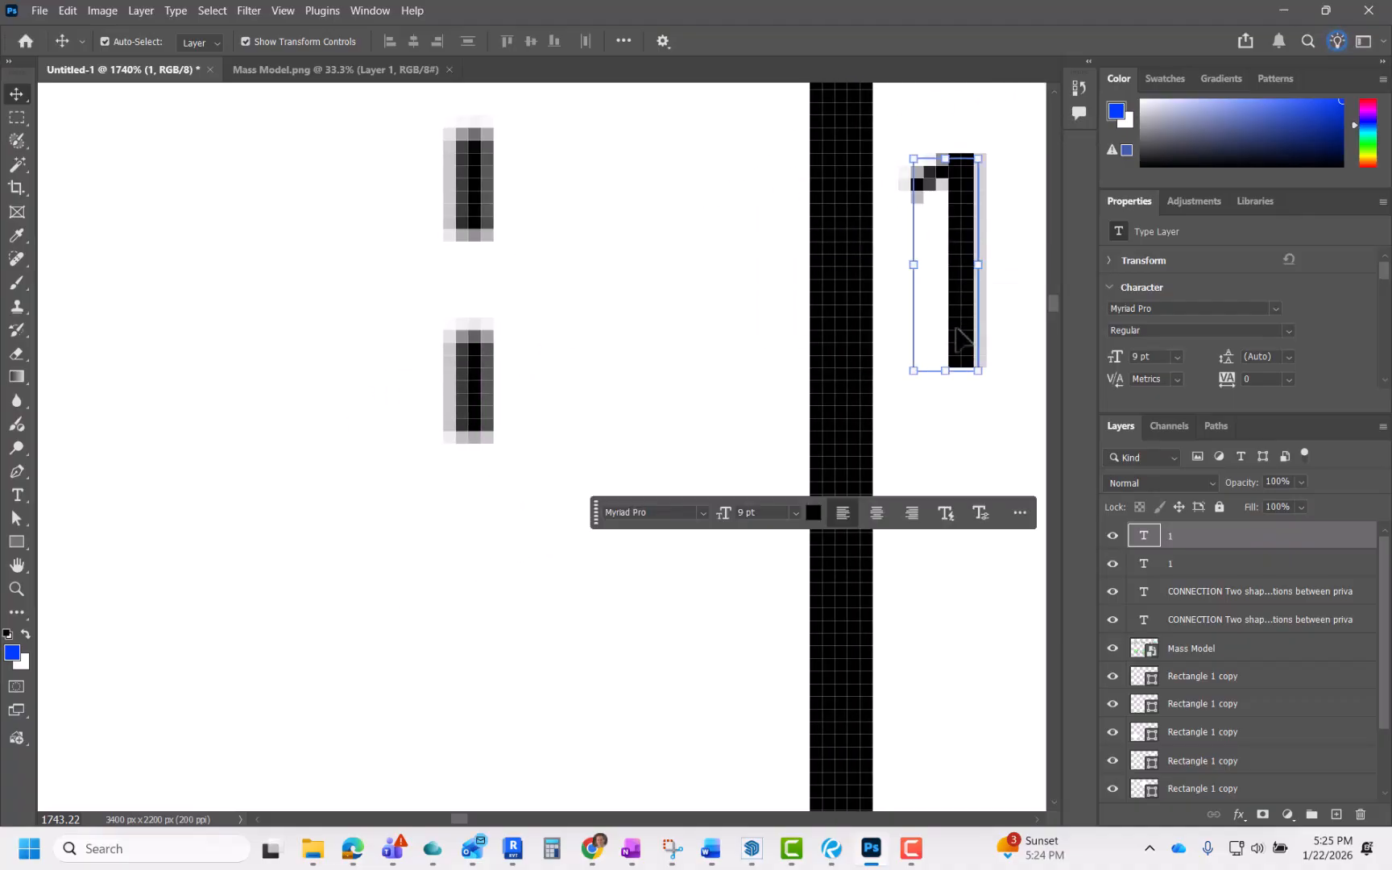
{"action": "scroll", "coordinate": [630, 379], "scroll_direction": "down", "scroll_amount": 10}
{"action": "key", "text": "ctrl+t"}
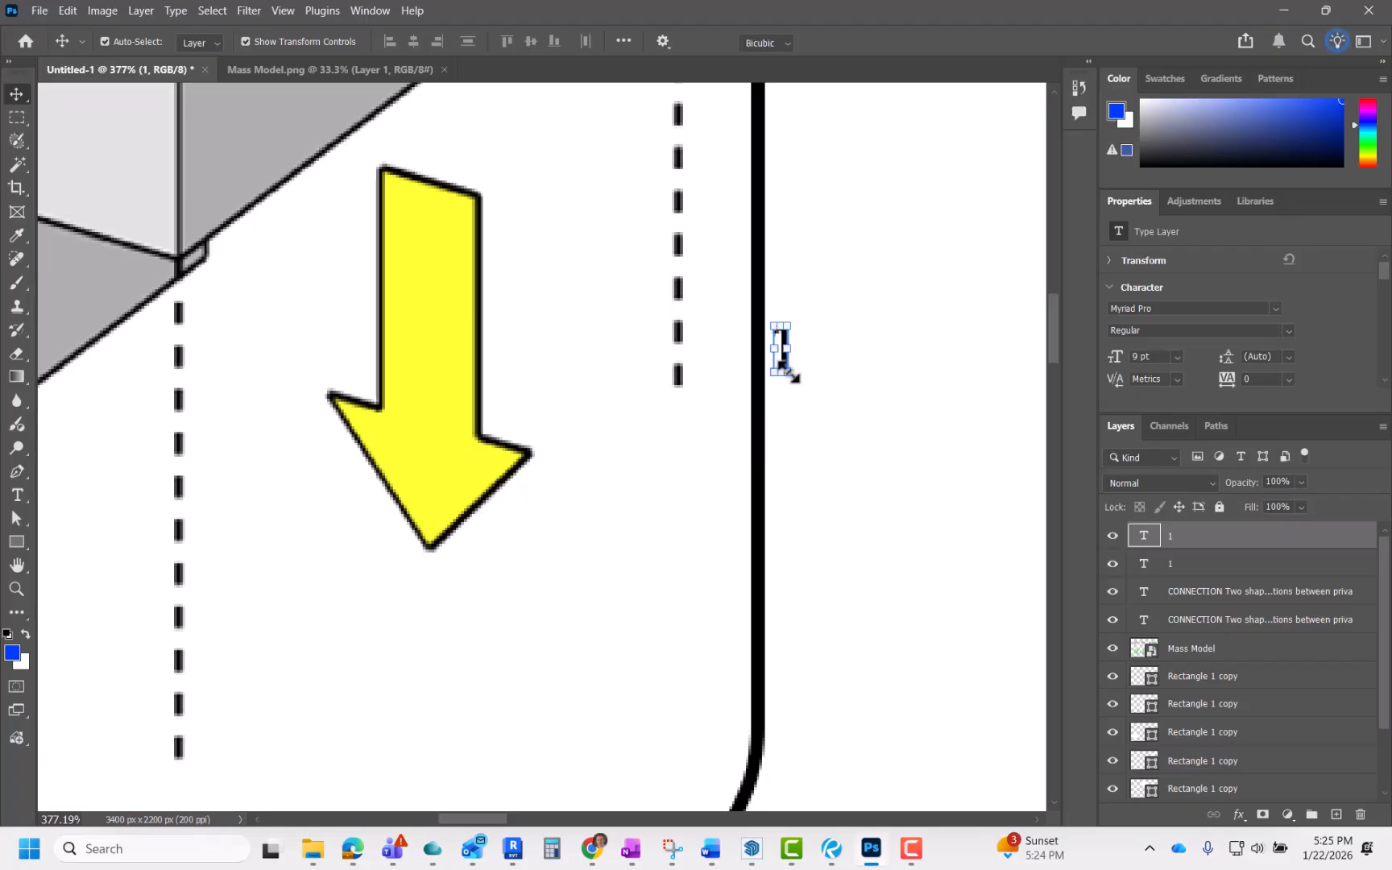
{"action": "left_click_drag", "start_coordinate": [786, 366], "coordinate": [899, 412]}
{"action": "scroll", "coordinate": [687, 398], "scroll_direction": "down", "scroll_amount": 4}
{"action": "scroll", "coordinate": [785, 395], "scroll_direction": "up", "scroll_amount": 5}
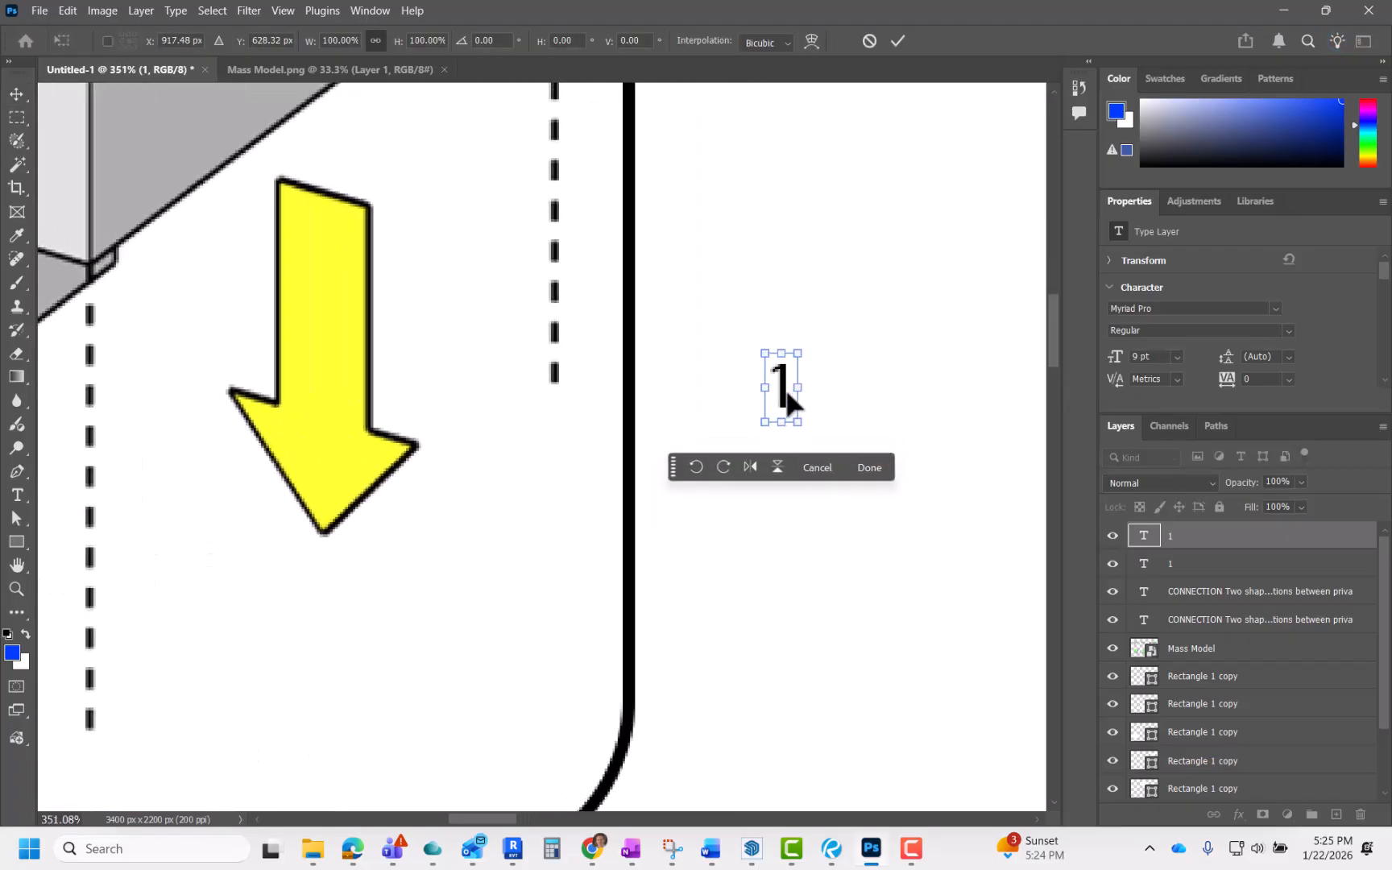
{"action": "left_click_drag", "start_coordinate": [788, 397], "coordinate": [902, 266]}
{"action": "scroll", "coordinate": [483, 435], "scroll_direction": "down", "scroll_amount": 6}
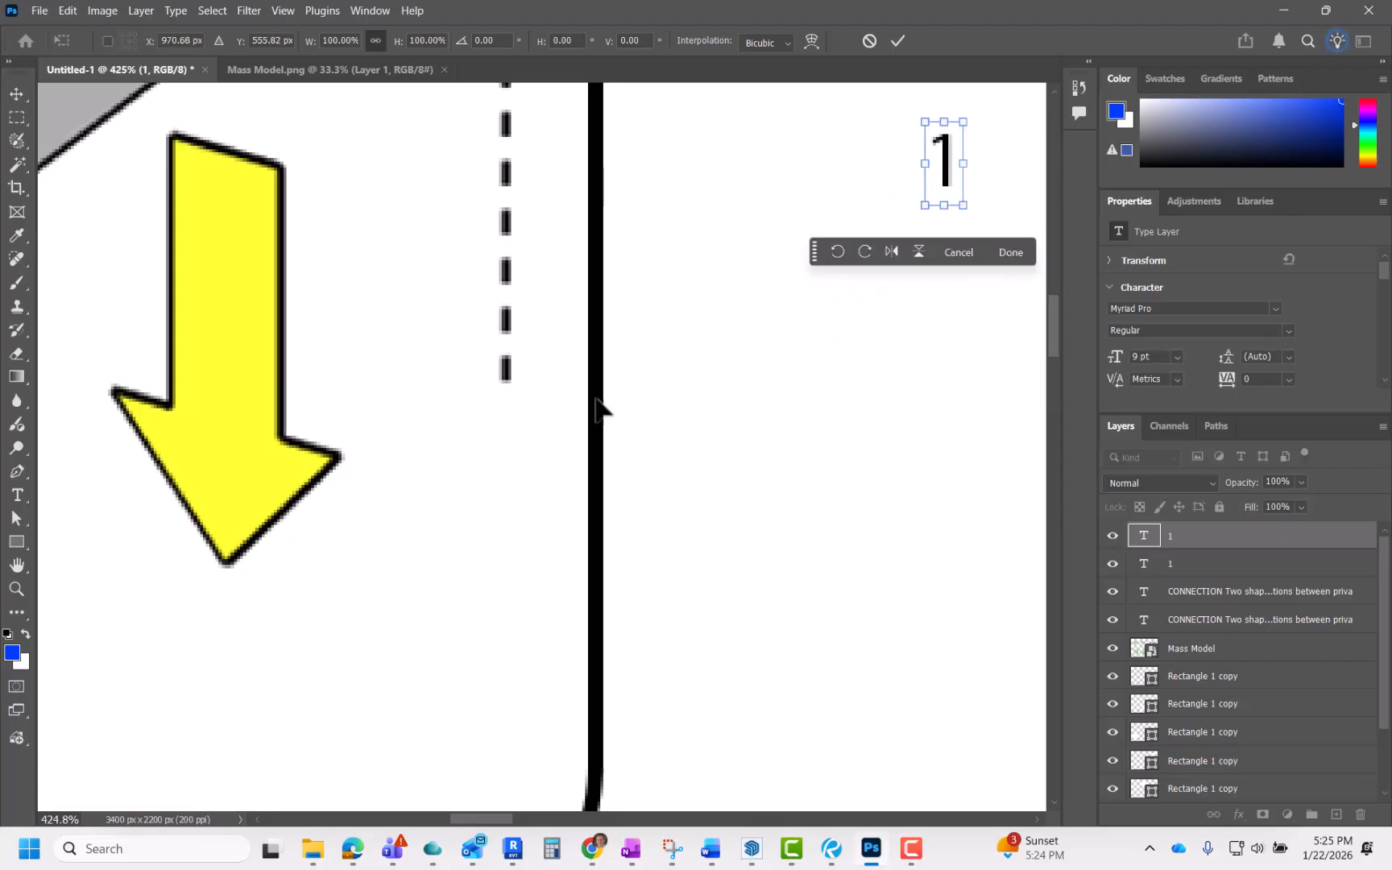
{"action": "scroll", "coordinate": [536, 419], "scroll_direction": "down", "scroll_amount": 2}
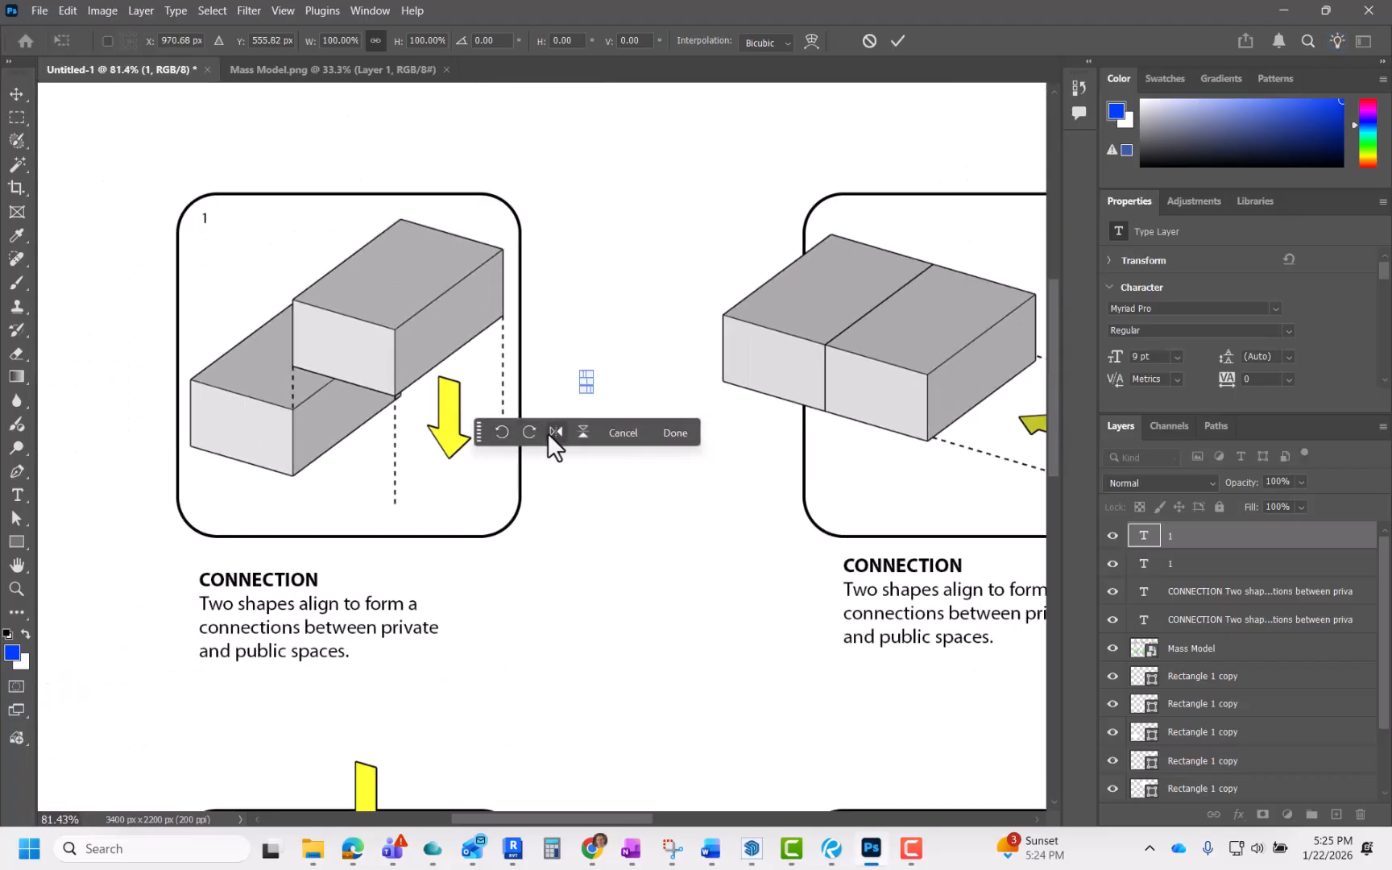
{"action": "left_click", "coordinate": [670, 432]}
{"action": "key", "text": "ctrl+z"}
{"action": "key", "text": "ctrl+z"}
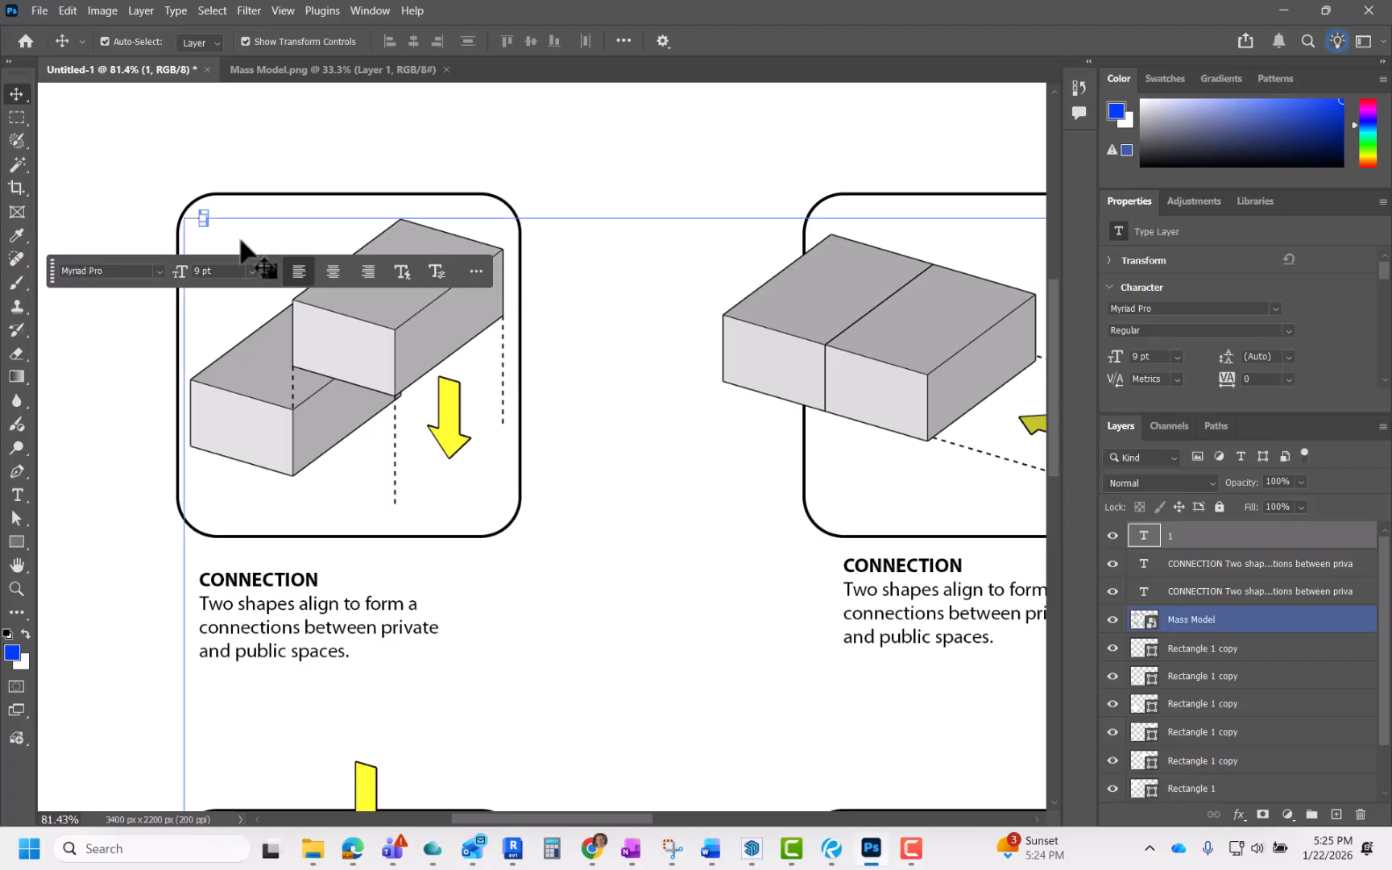
Step: Add a "2" number label in the top-left corner of the second diagram panel and commit it
{"action": "key", "text": "t"}
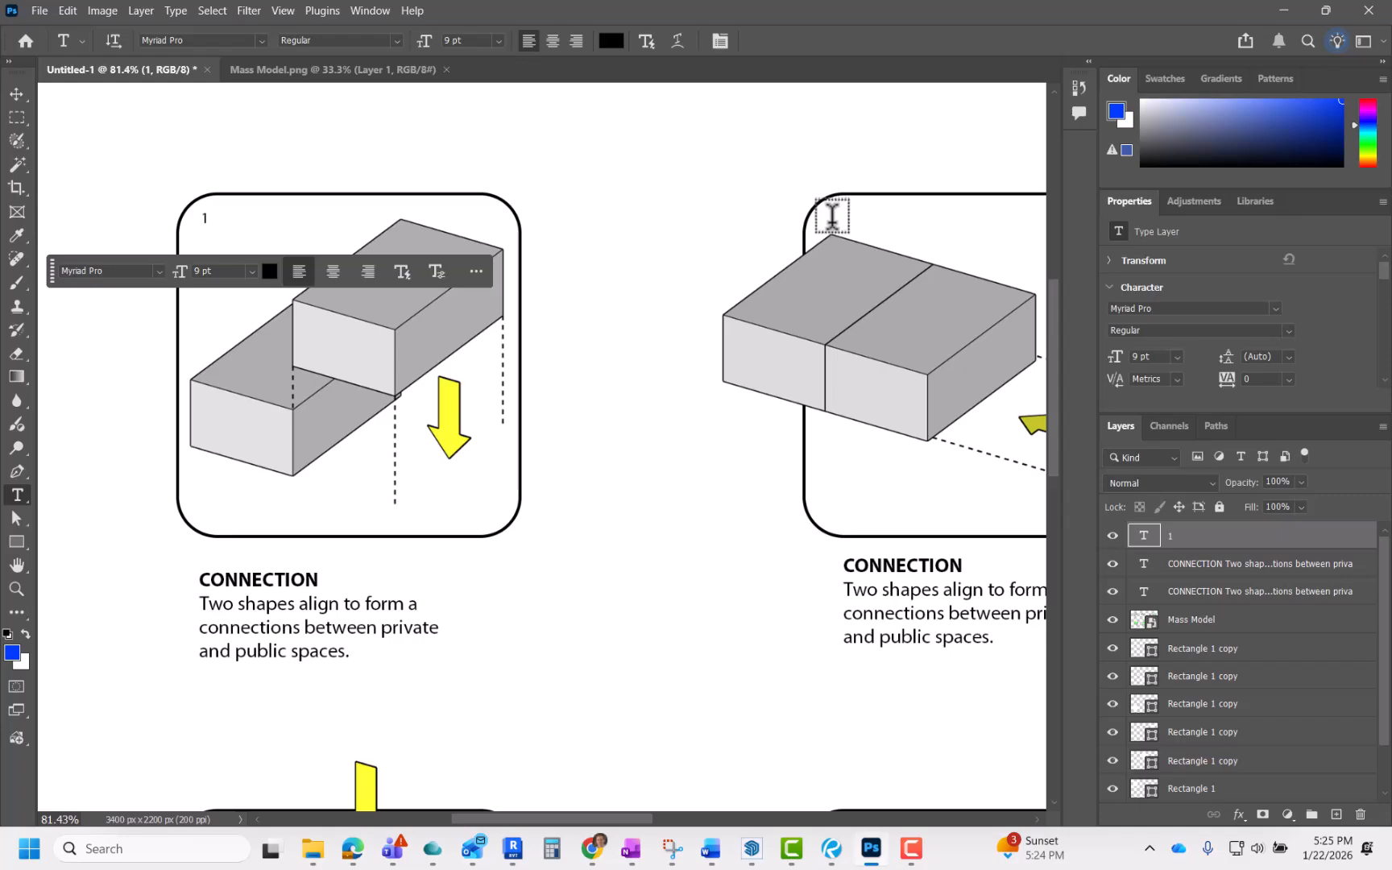
{"action": "left_click", "coordinate": [831, 218]}
{"action": "type", "text": "2"}
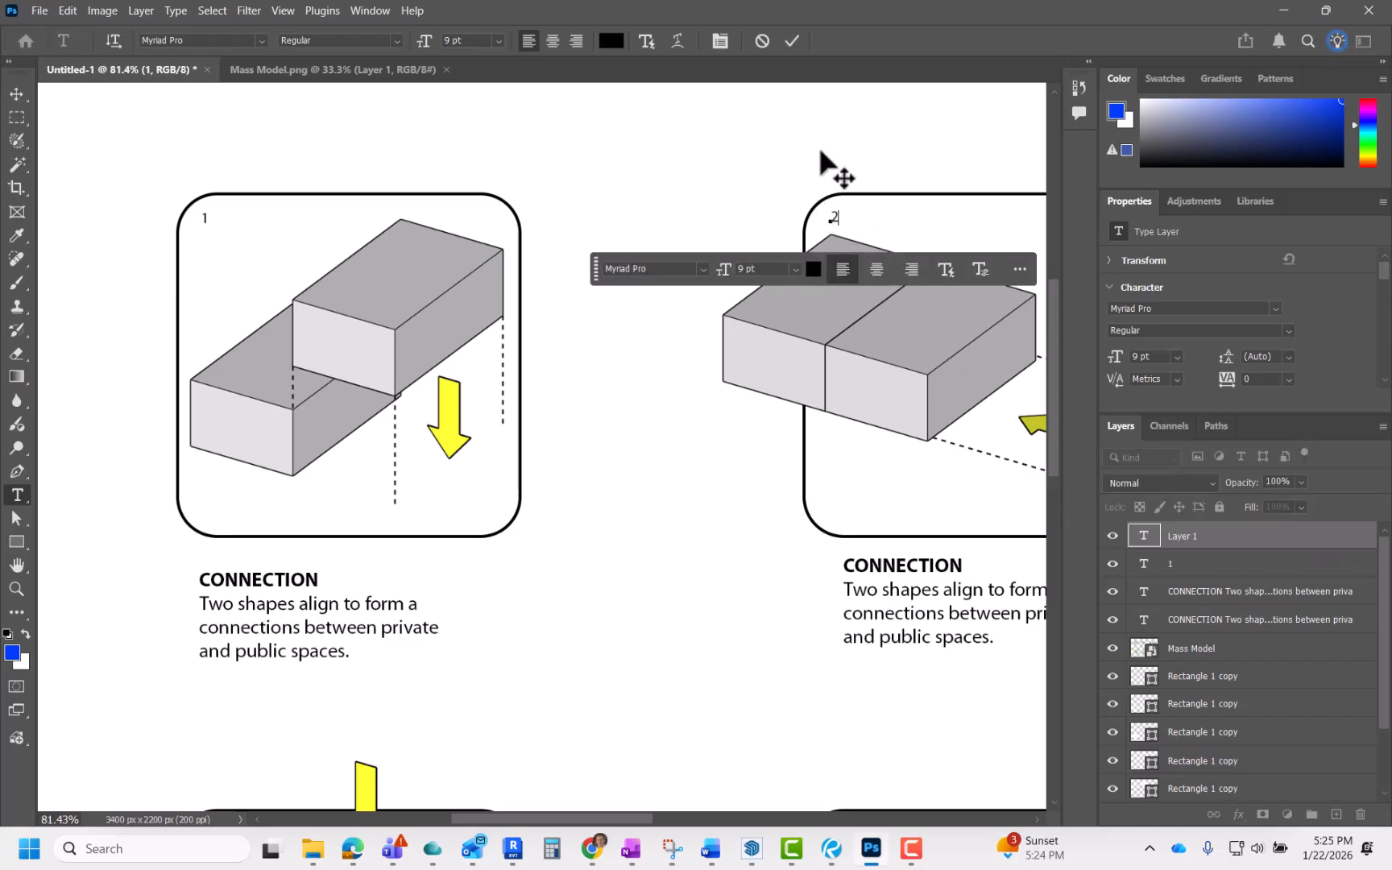
{"action": "left_click", "coordinate": [792, 41]}
Step: Examine the caption text layers and the mass model layer on the zoomed-out sheet
{"action": "scroll", "coordinate": [538, 359], "scroll_direction": "down", "scroll_amount": 10}
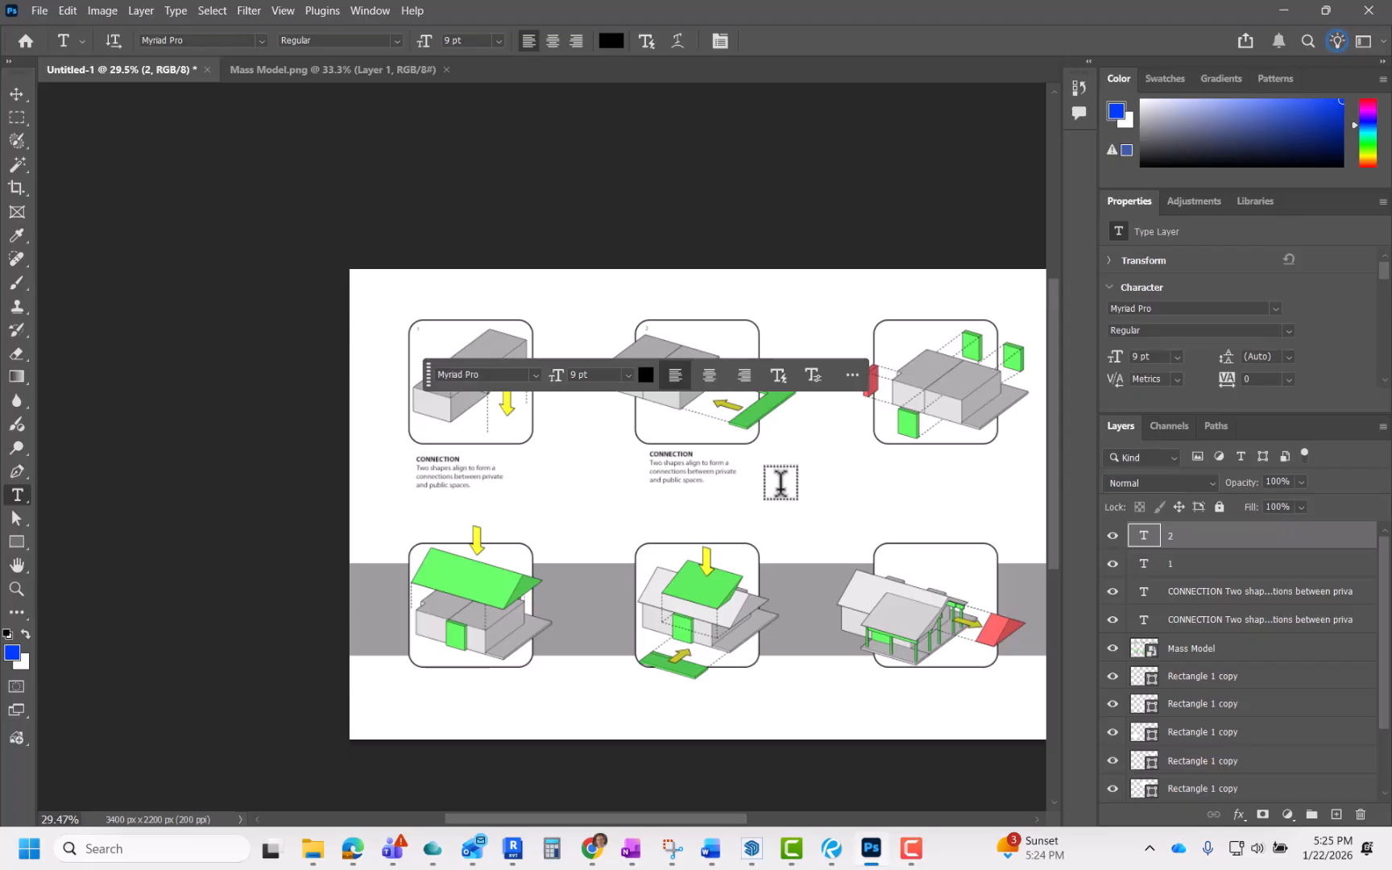
{"action": "key", "text": "v"}
{"action": "left_click", "coordinate": [780, 483]}
{"action": "left_click", "coordinate": [712, 482]}
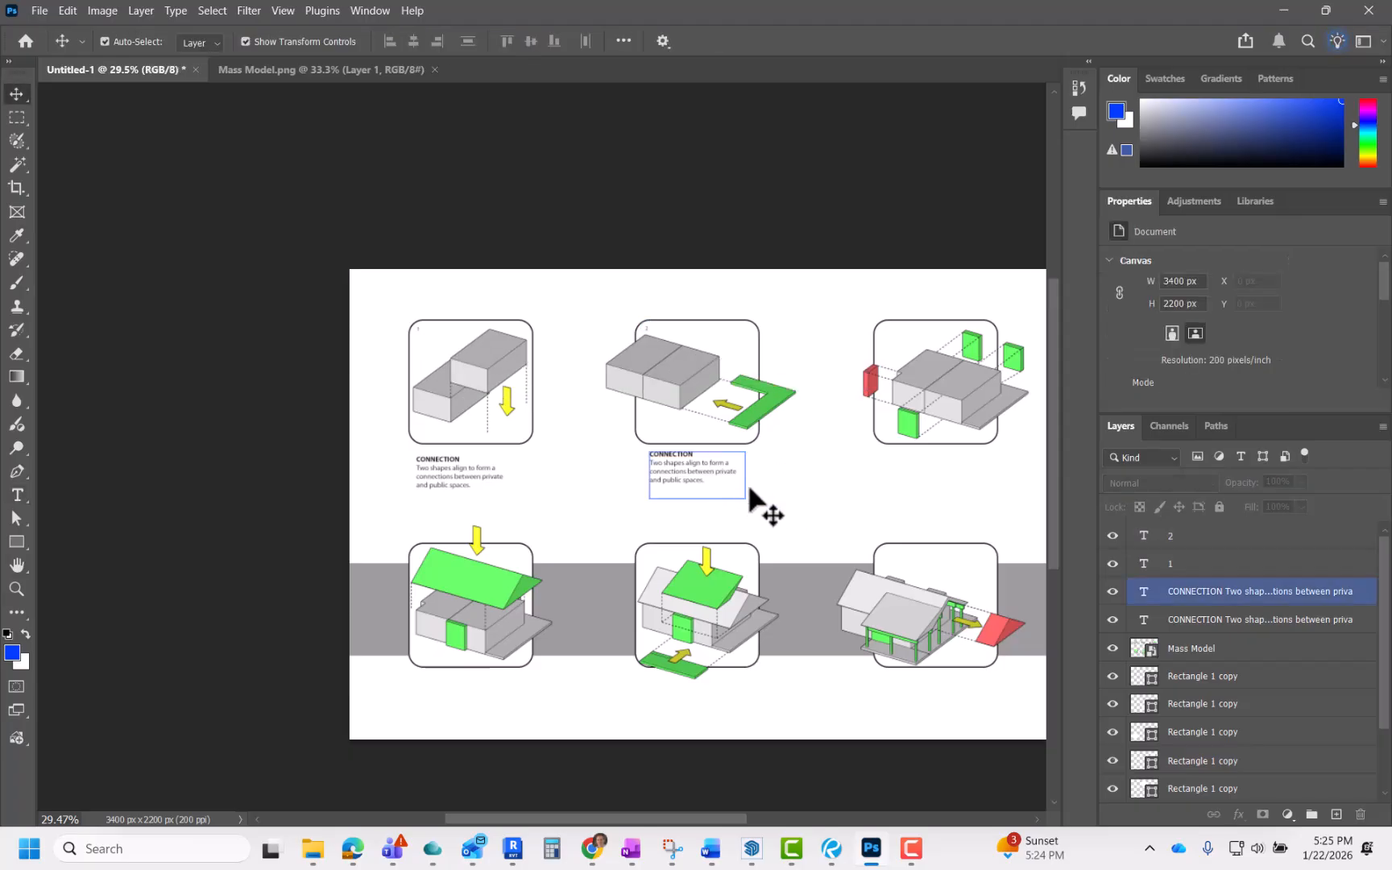
{"action": "left_click", "coordinate": [749, 488]}
{"action": "scroll", "coordinate": [575, 450], "scroll_direction": "down", "scroll_amount": 1}
{"action": "scroll", "coordinate": [838, 538], "scroll_direction": "up", "scroll_amount": 2}
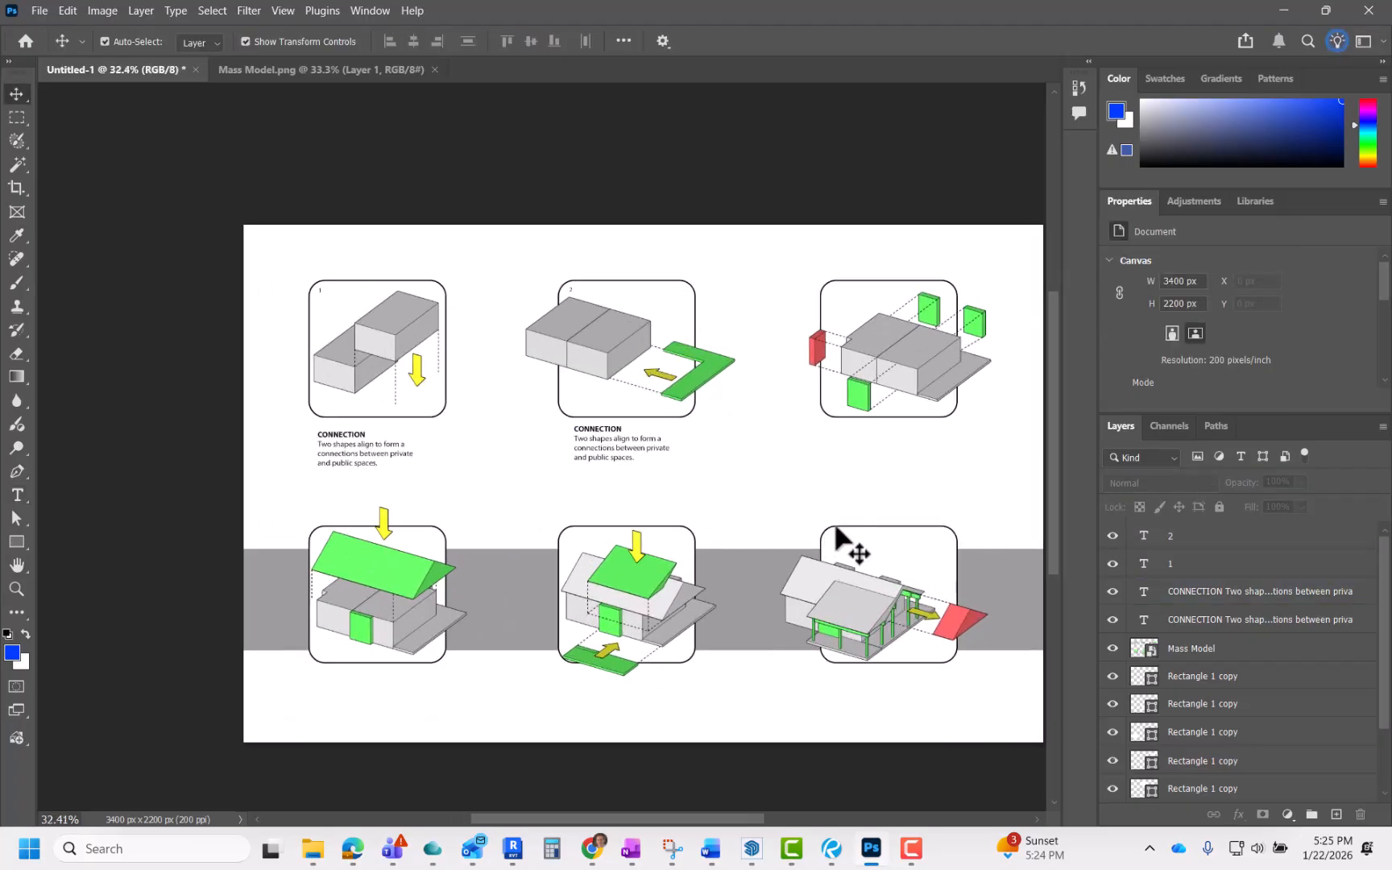
{"action": "left_click", "coordinate": [1186, 648]}
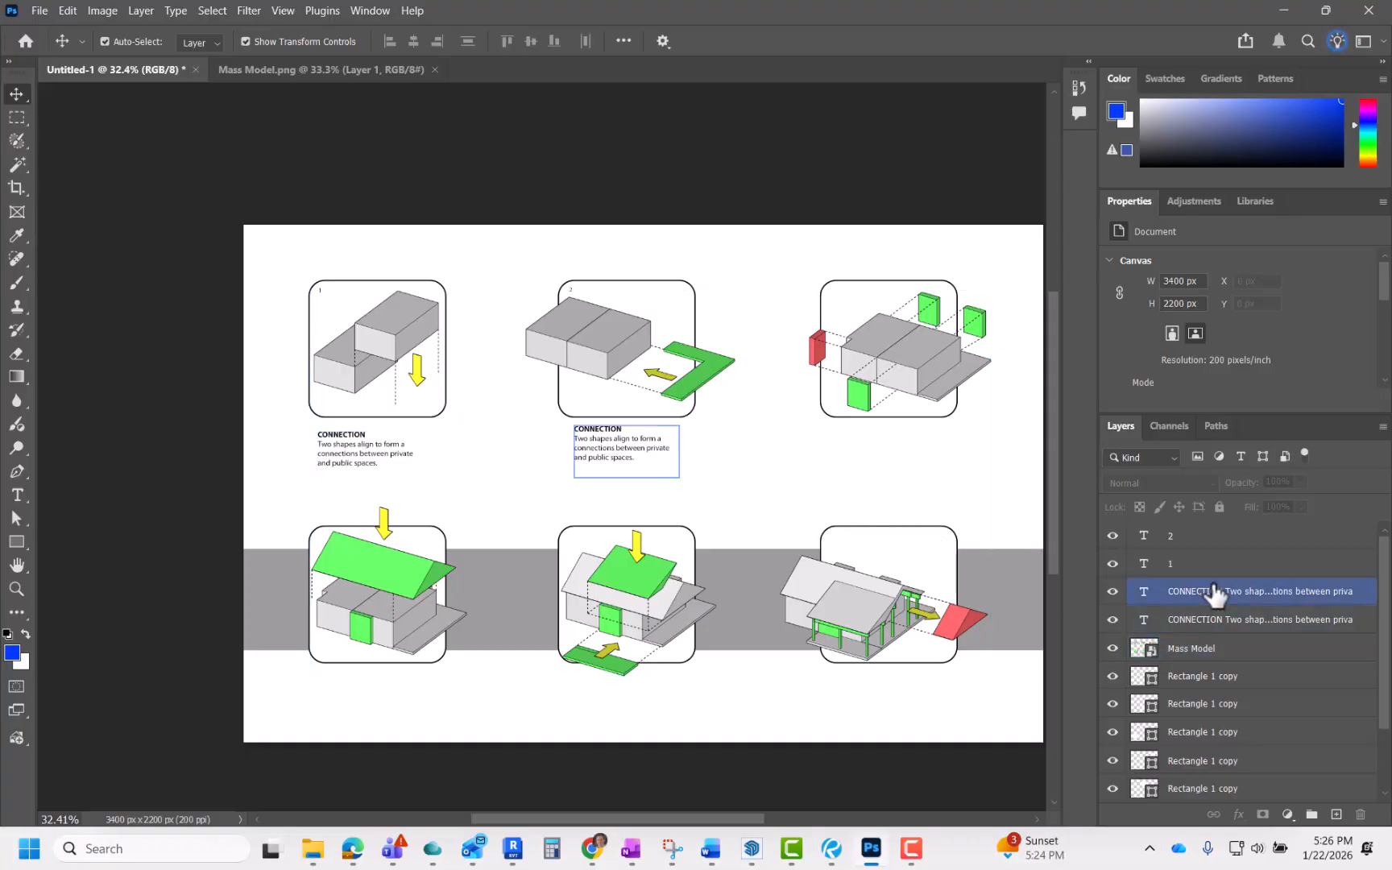
{"action": "left_click", "coordinate": [1224, 729]}
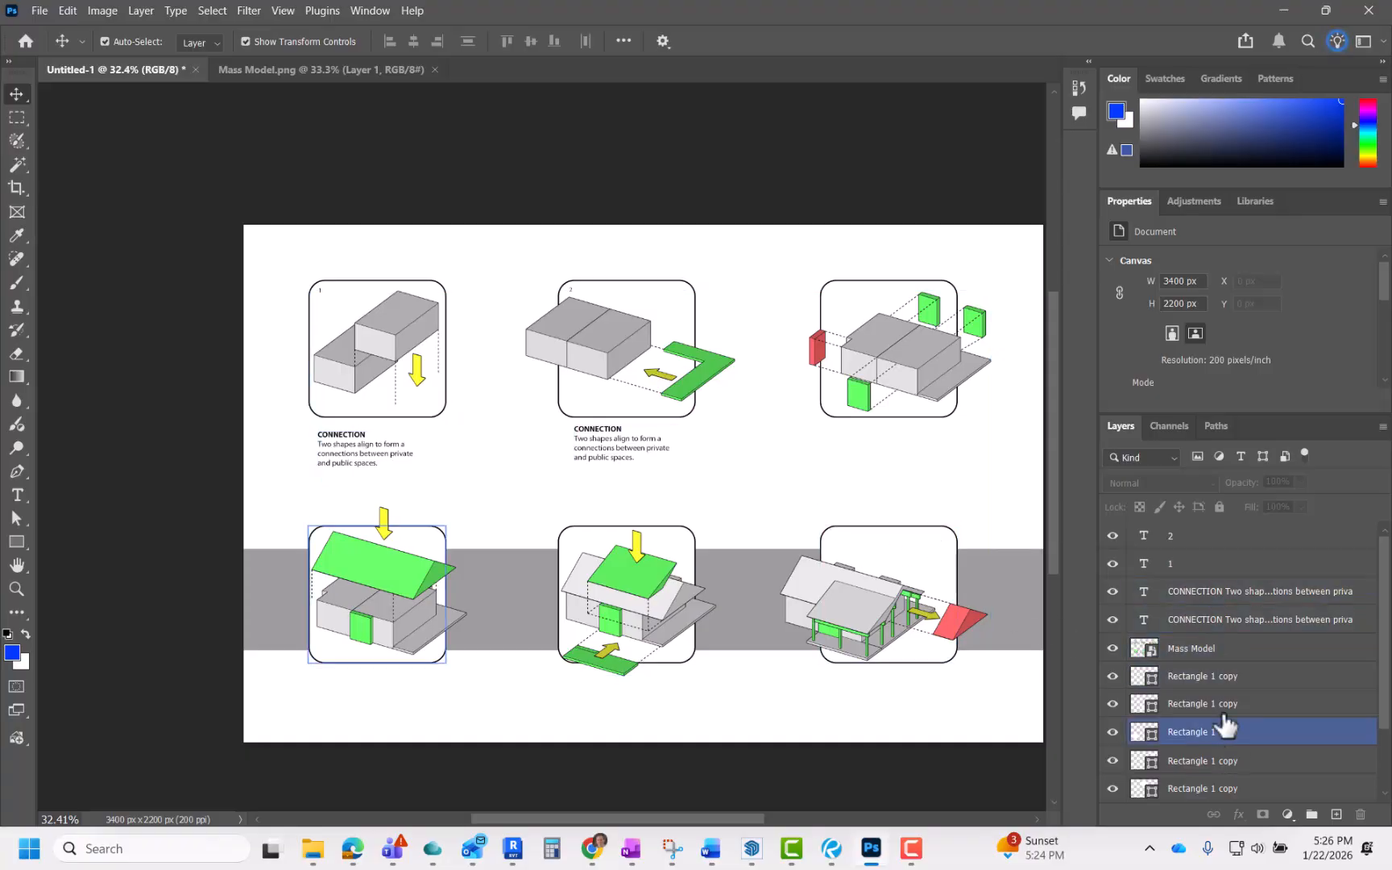
{"action": "left_click", "coordinate": [1192, 619]}
{"action": "scroll", "coordinate": [1191, 612], "scroll_direction": "down", "scroll_amount": 3}
{"action": "scroll", "coordinate": [1190, 613], "scroll_direction": "up", "scroll_amount": 3}
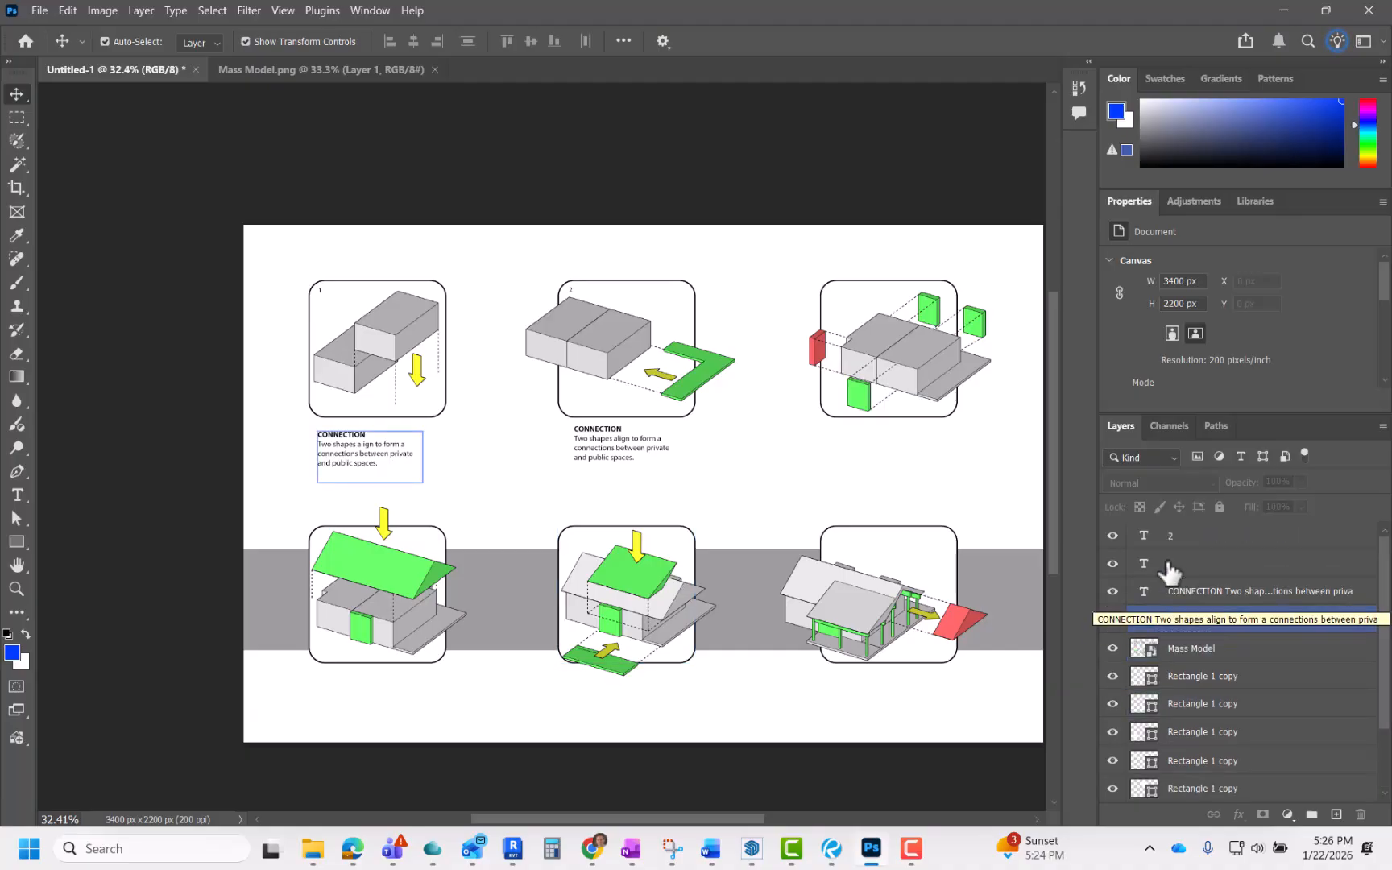
{"action": "left_click", "coordinate": [1160, 703]}
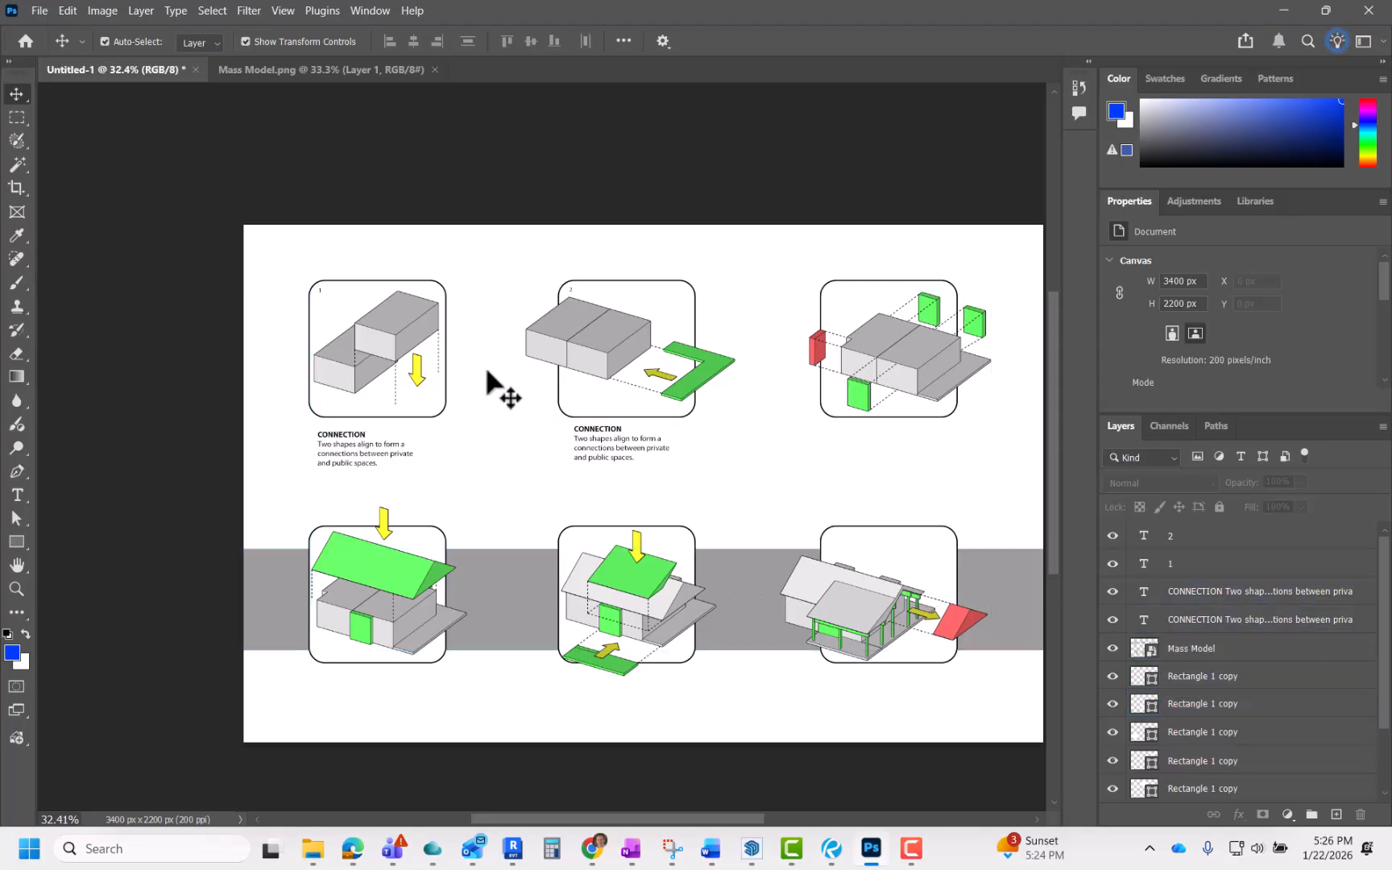
Step: Save the sheet as a Photoshop file named "Massing Diagram" in the Mass Model folder, keeping Maximize Compatibility
{"action": "left_click", "coordinate": [36, 14]}
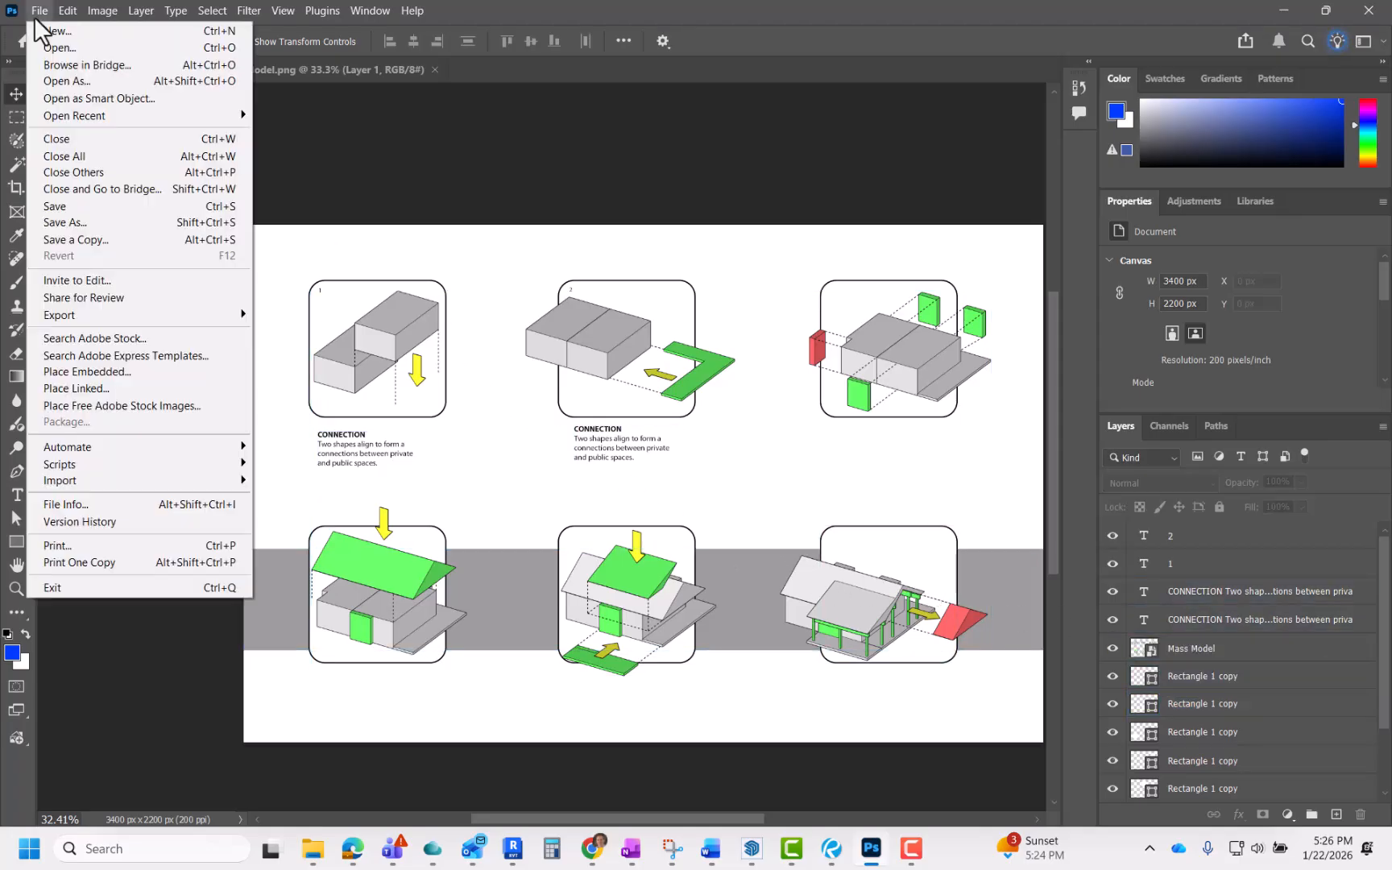
{"action": "left_click", "coordinate": [52, 223]}
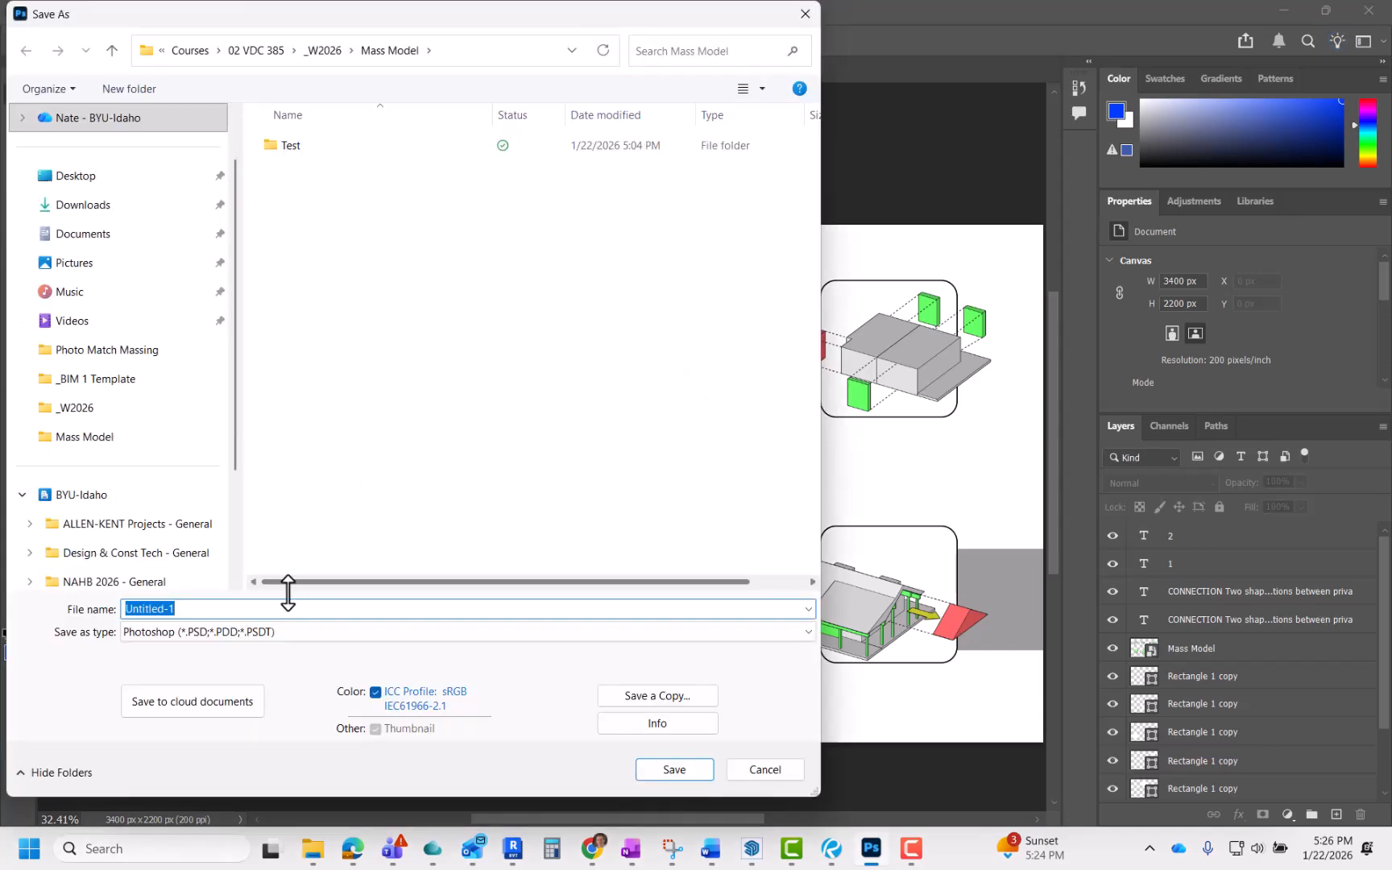
{"action": "left_click", "coordinate": [190, 633]}
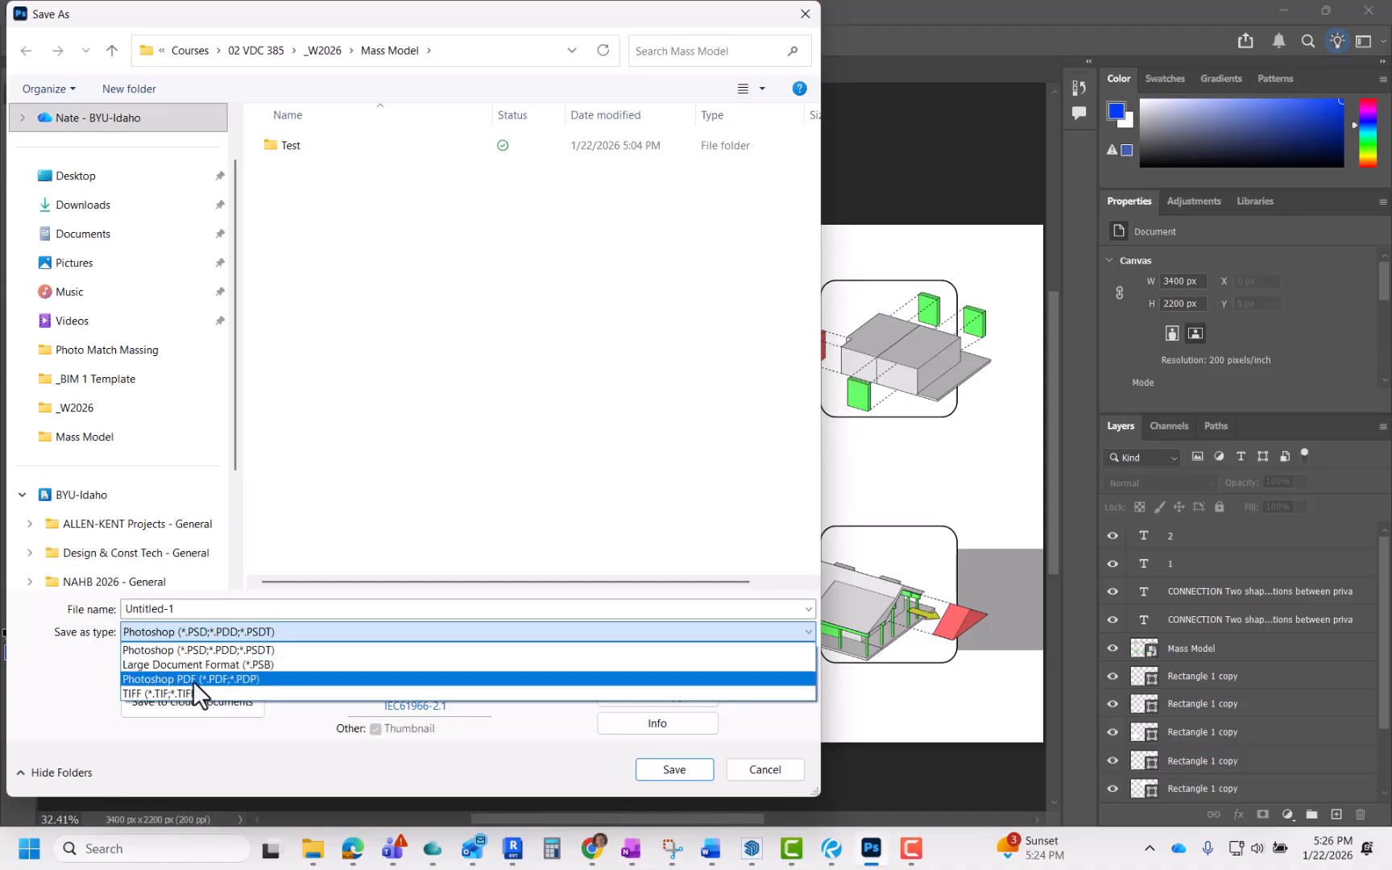
{"action": "left_click", "coordinate": [221, 633]}
{"action": "left_click", "coordinate": [240, 610]}
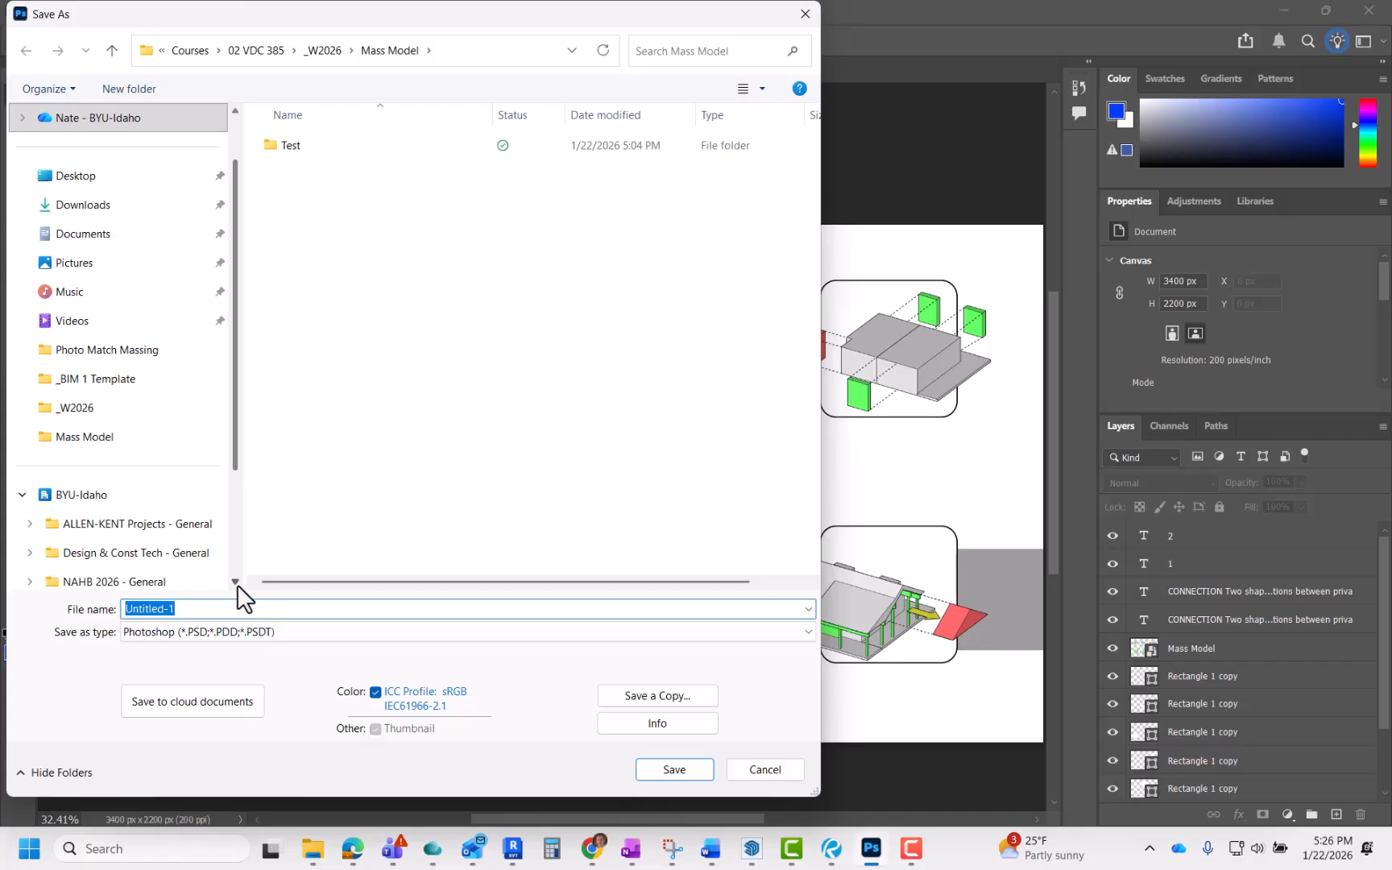
{"action": "type", "text": "Diagram"}
{"action": "key", "text": "Home"}
{"action": "type", "text": "Massing"}
{"action": "left_click", "coordinate": [656, 767]}
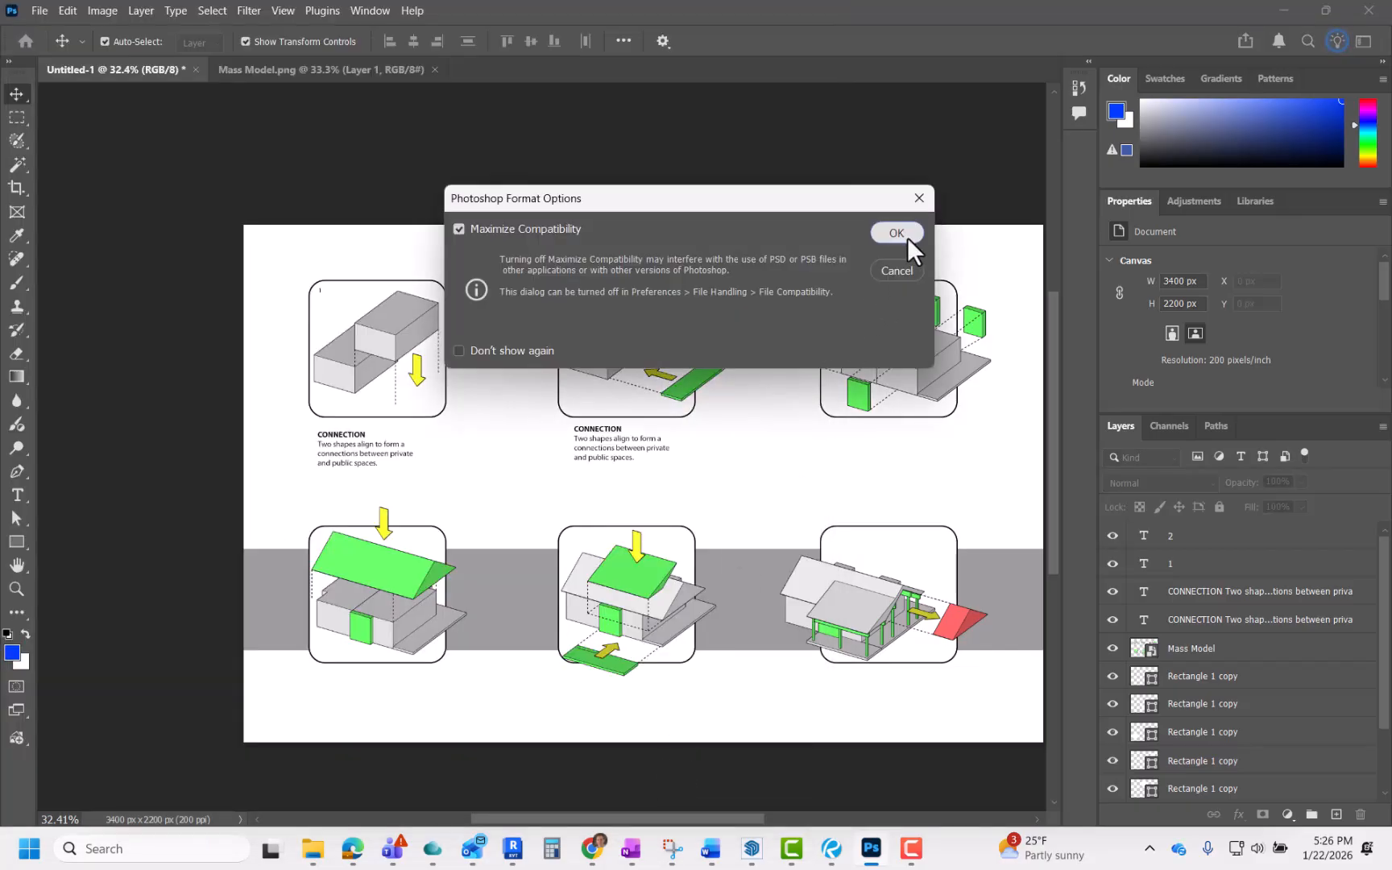
{"action": "left_click", "coordinate": [907, 237]}
{"action": "left_click", "coordinate": [888, 308]}
{"action": "left_click", "coordinate": [888, 311]}
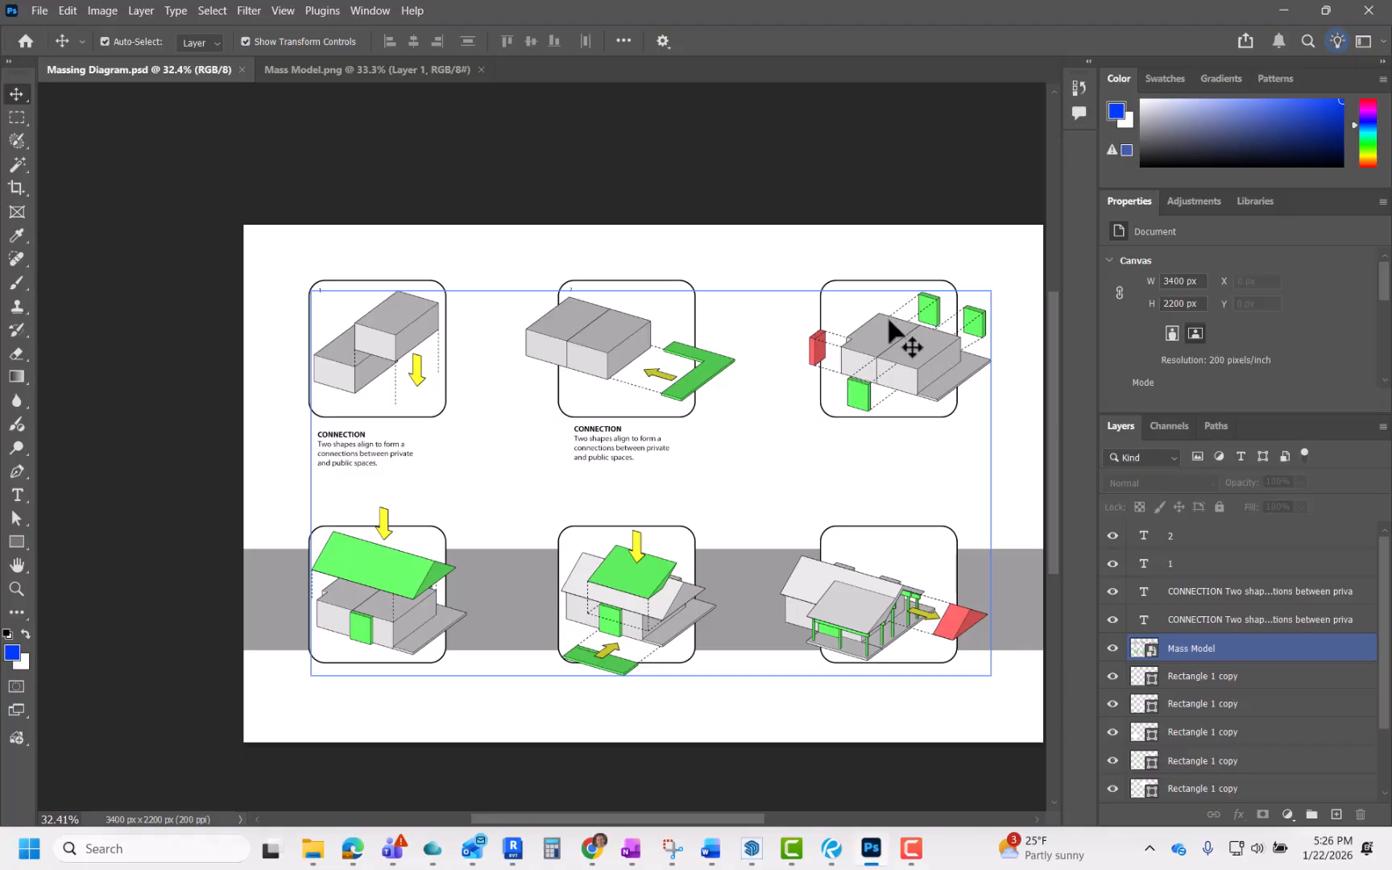
{"action": "left_click", "coordinate": [833, 463]}
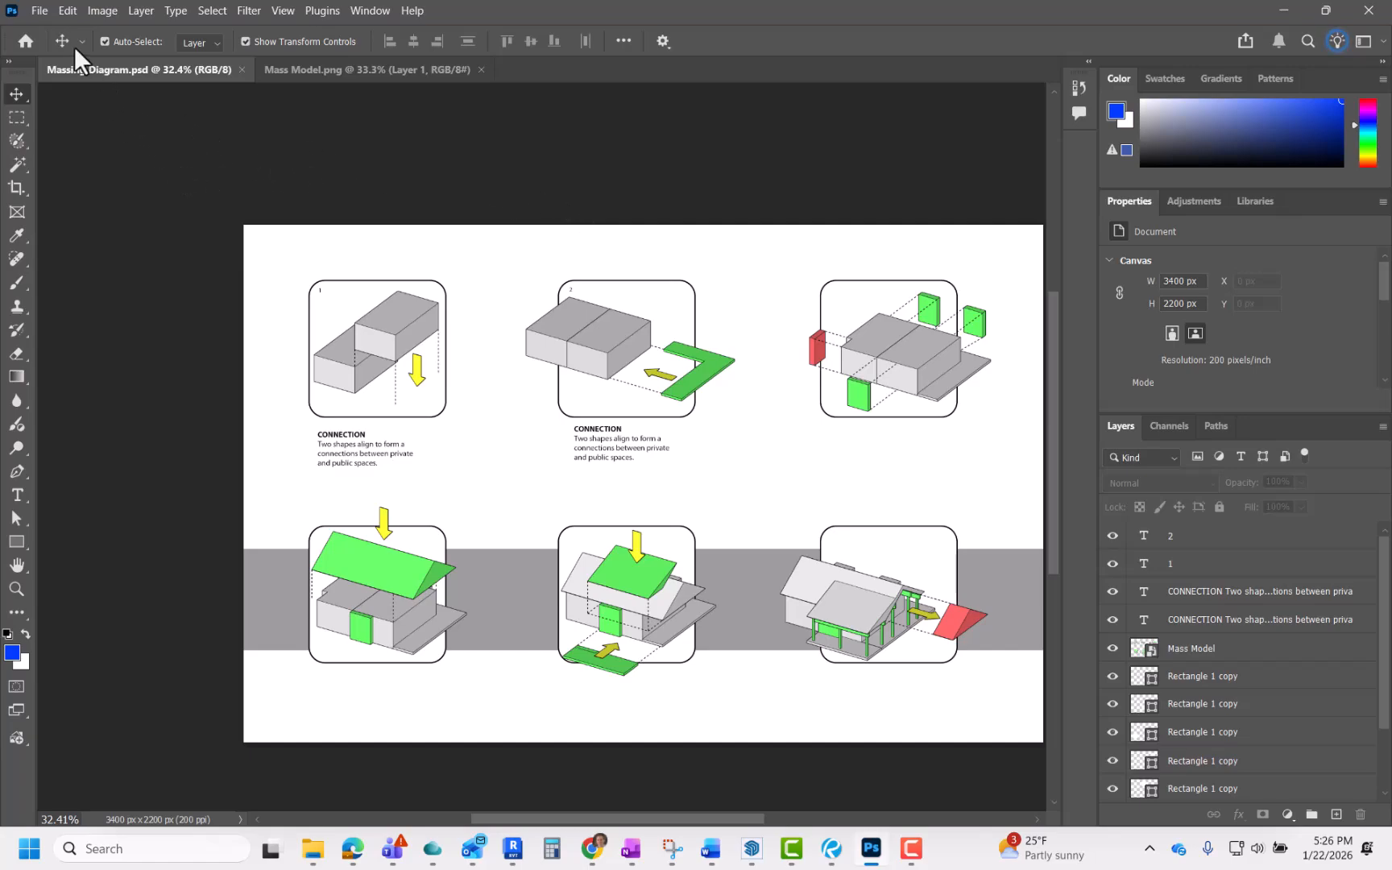
Step: Save the sheet as a Photoshop PDF named "Massing Diagram" with Preserve Photoshop Editing Capabilities turned off
{"action": "left_click", "coordinate": [40, 10]}
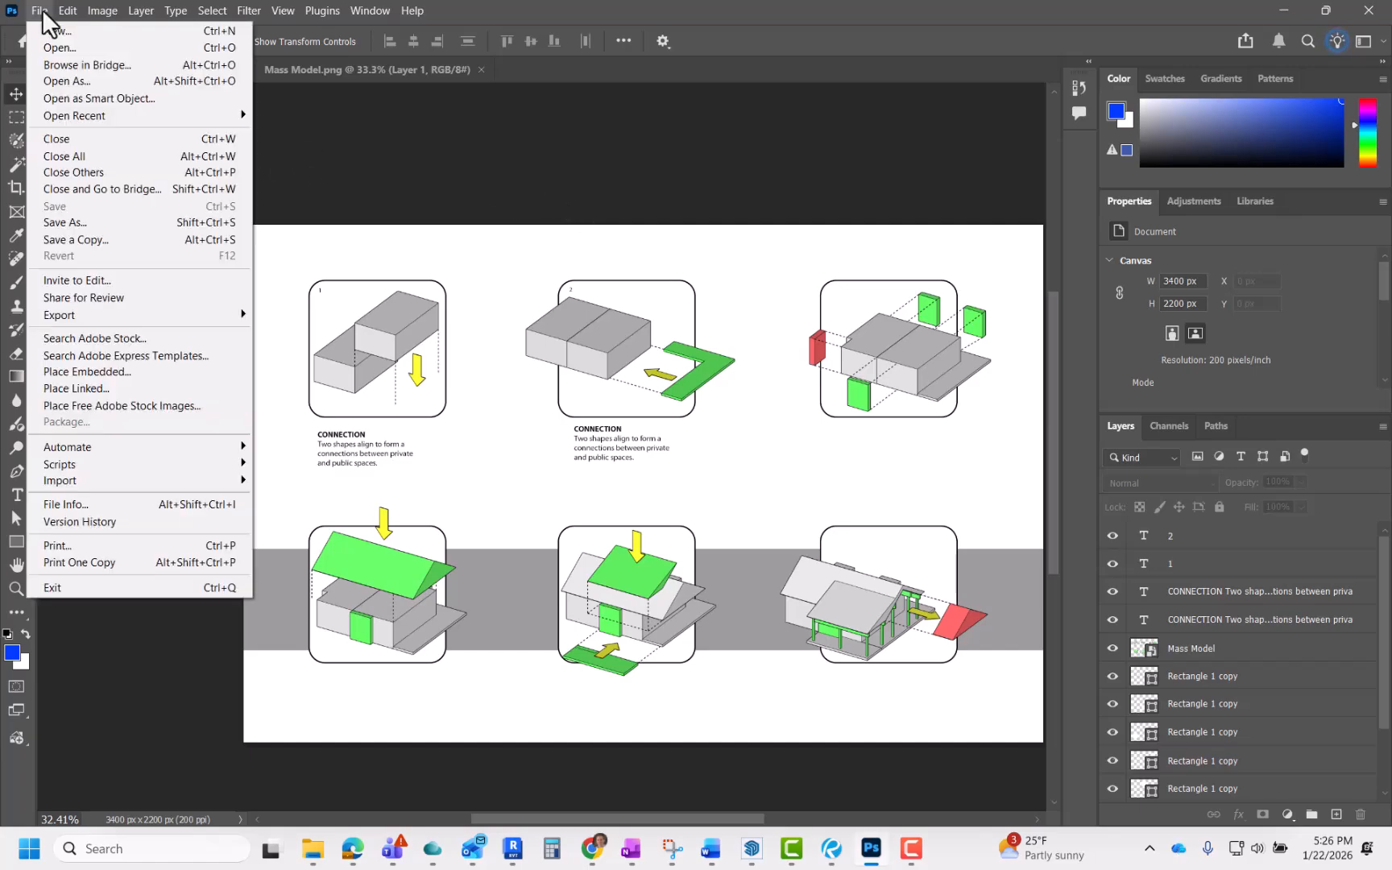
{"action": "left_click", "coordinate": [73, 224]}
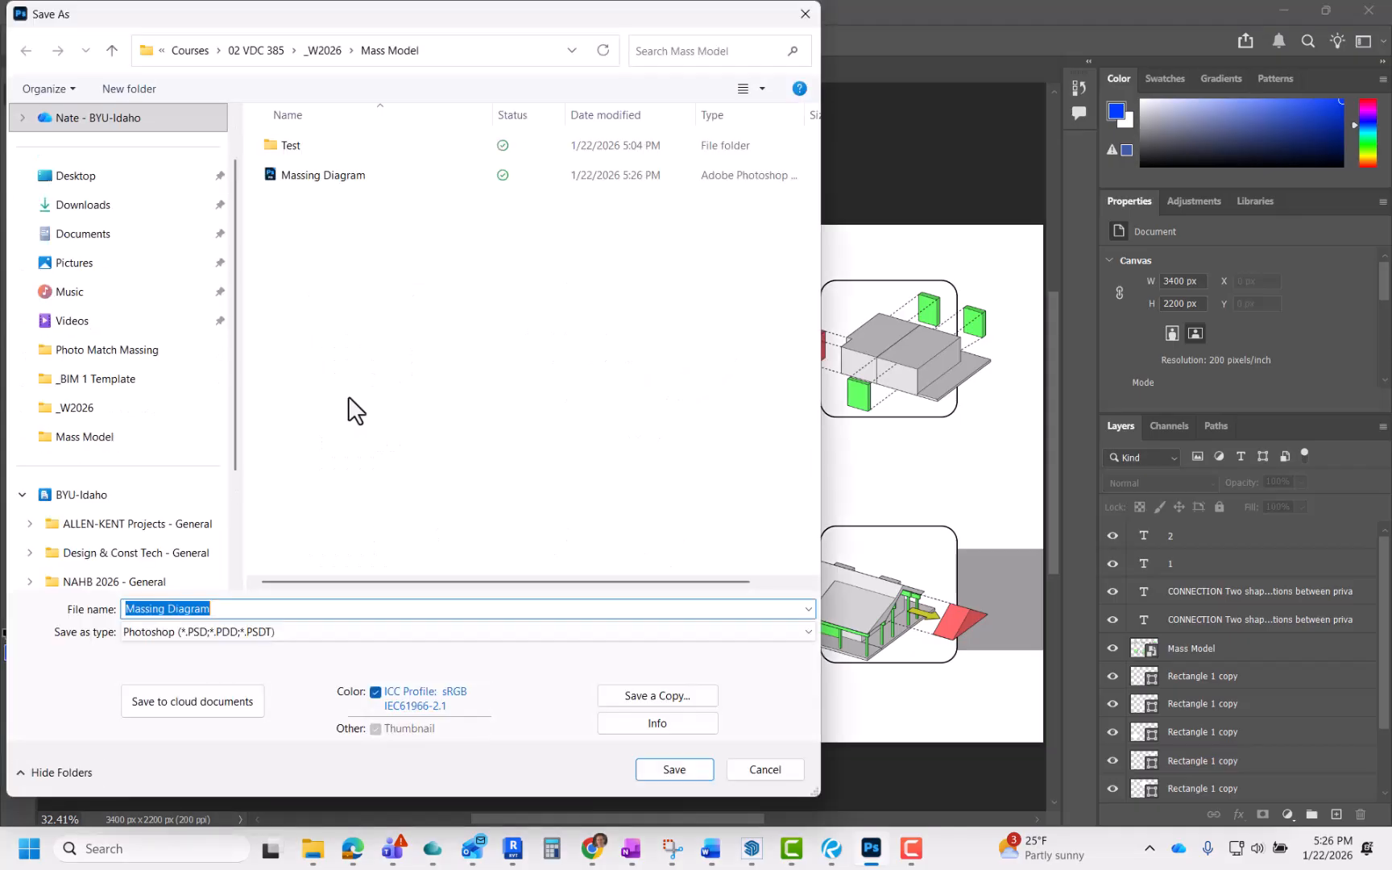
{"action": "left_click", "coordinate": [277, 632]}
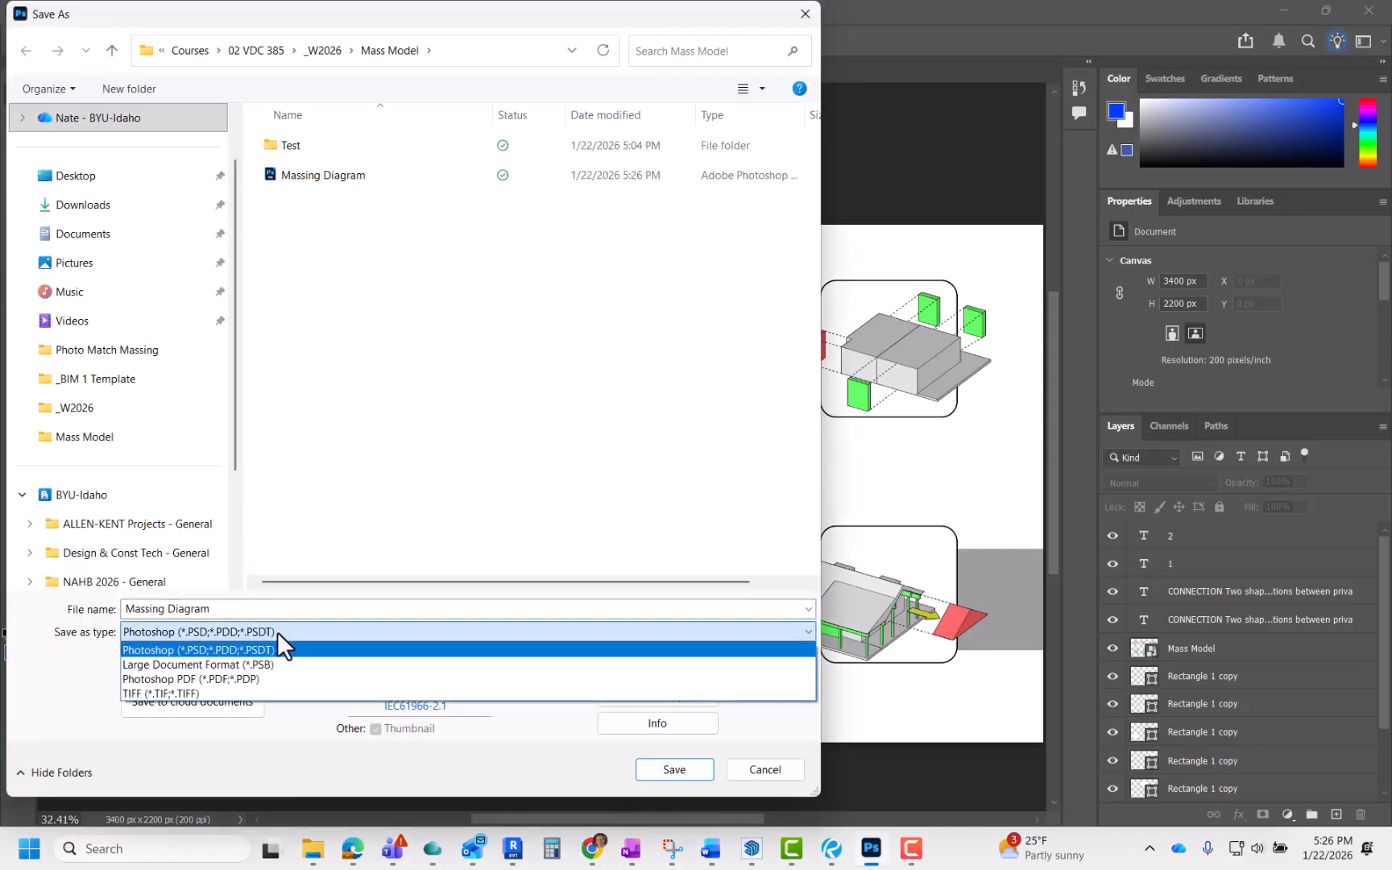
{"action": "left_click", "coordinate": [184, 677]}
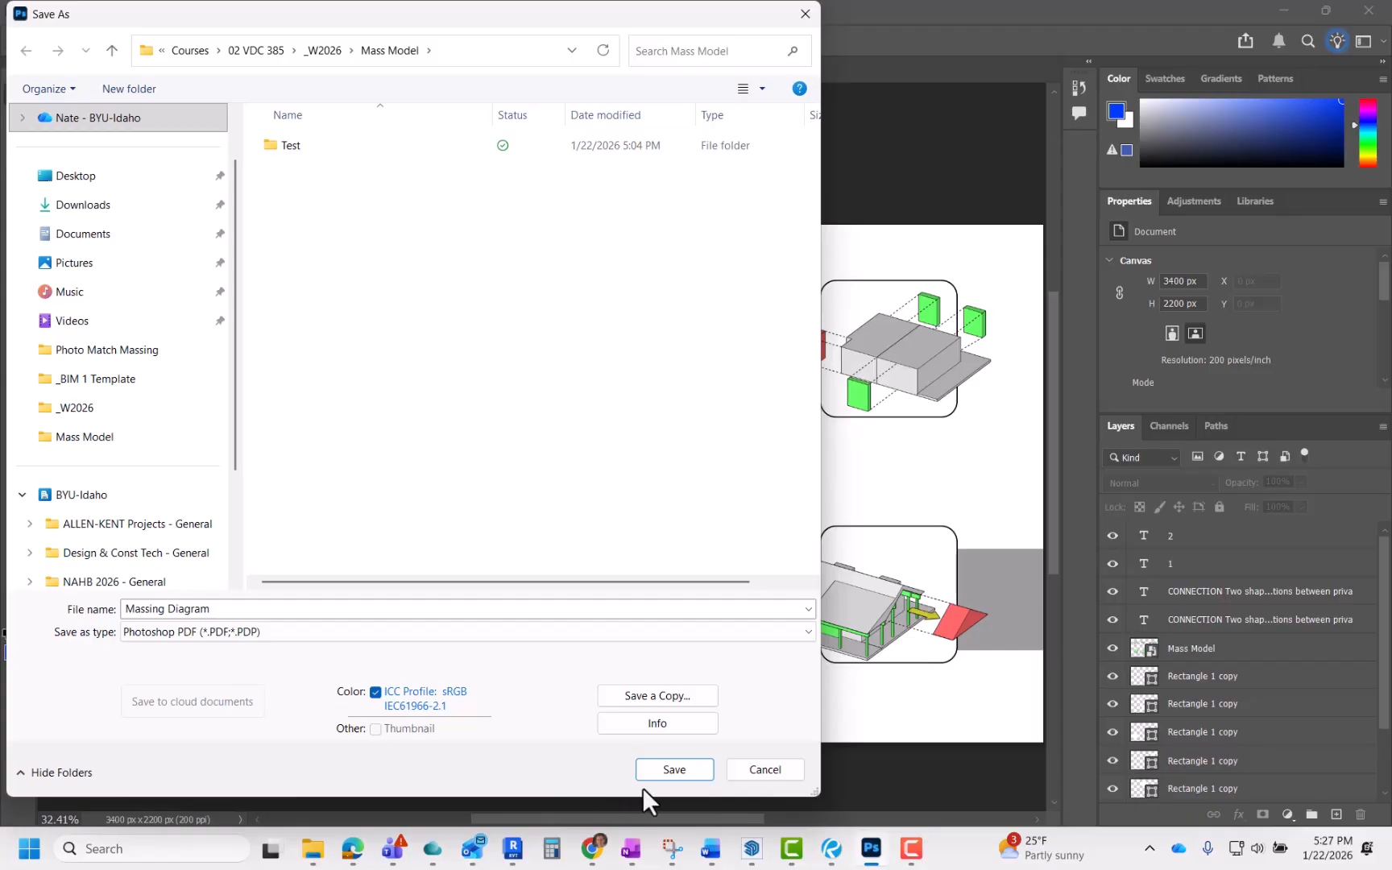
{"action": "left_click", "coordinate": [673, 771]}
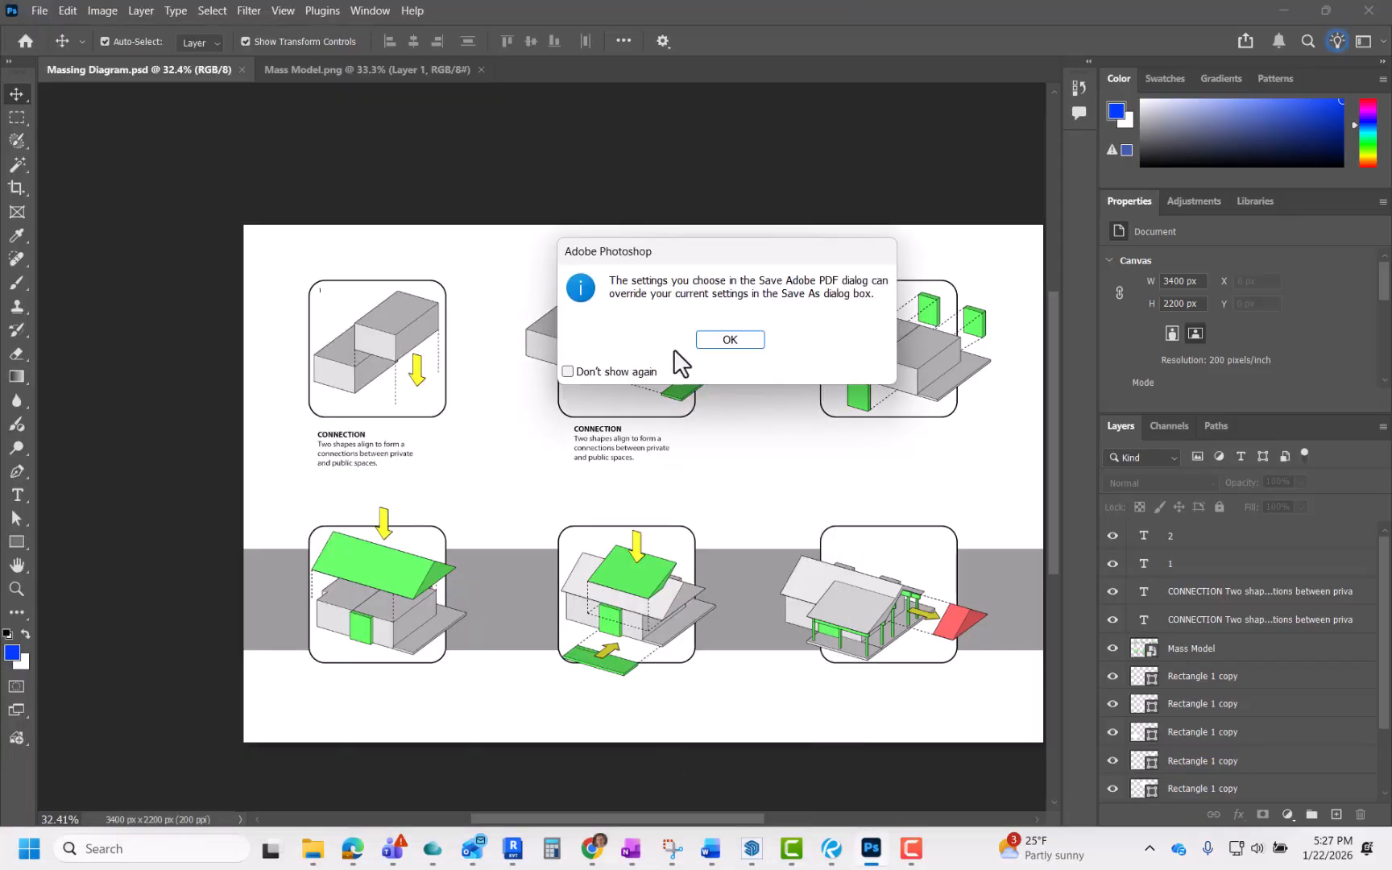
{"action": "left_click", "coordinate": [718, 341]}
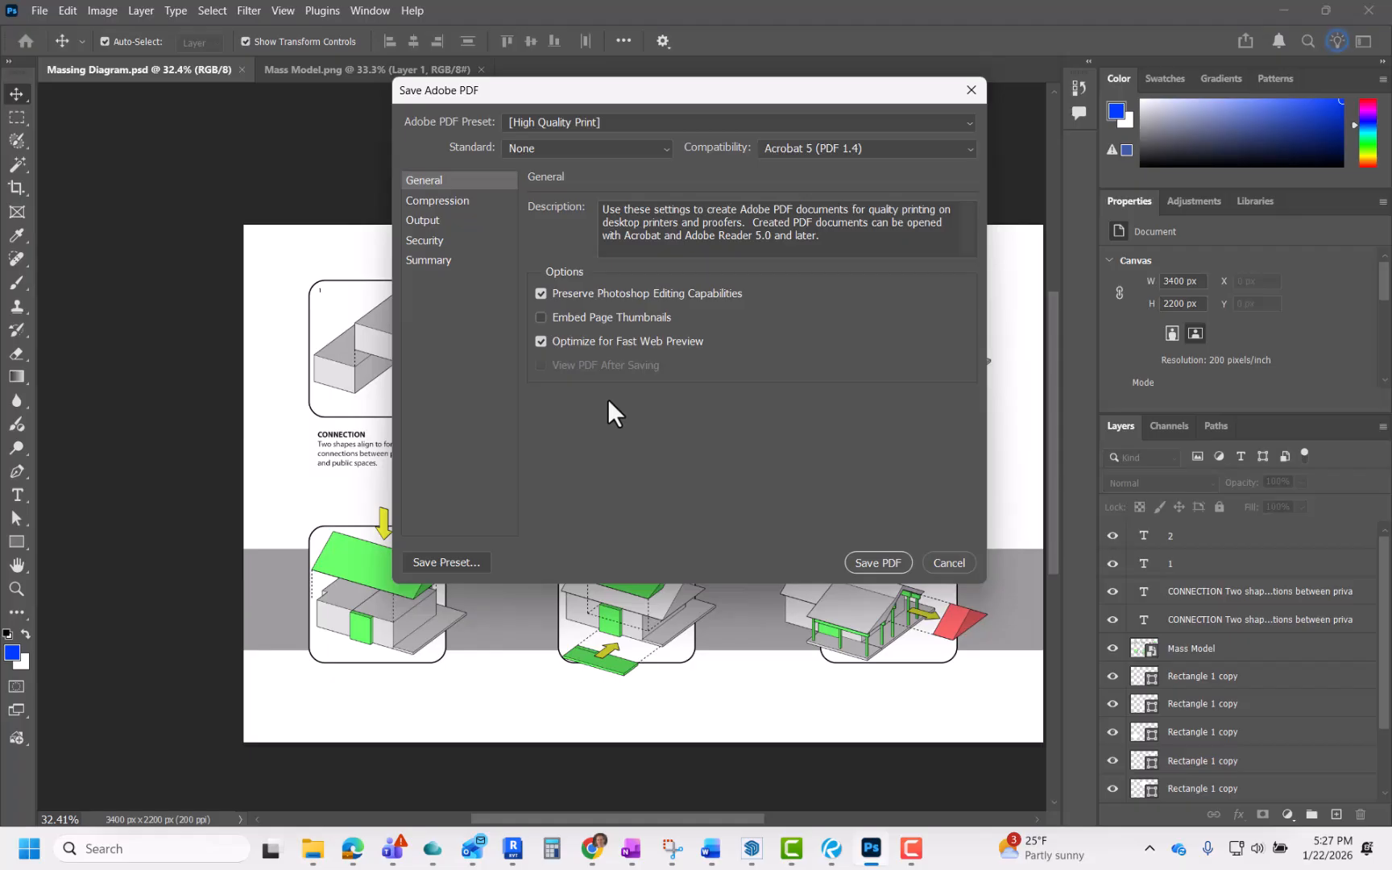
{"action": "left_click", "coordinate": [540, 294]}
{"action": "left_click", "coordinate": [877, 564]}
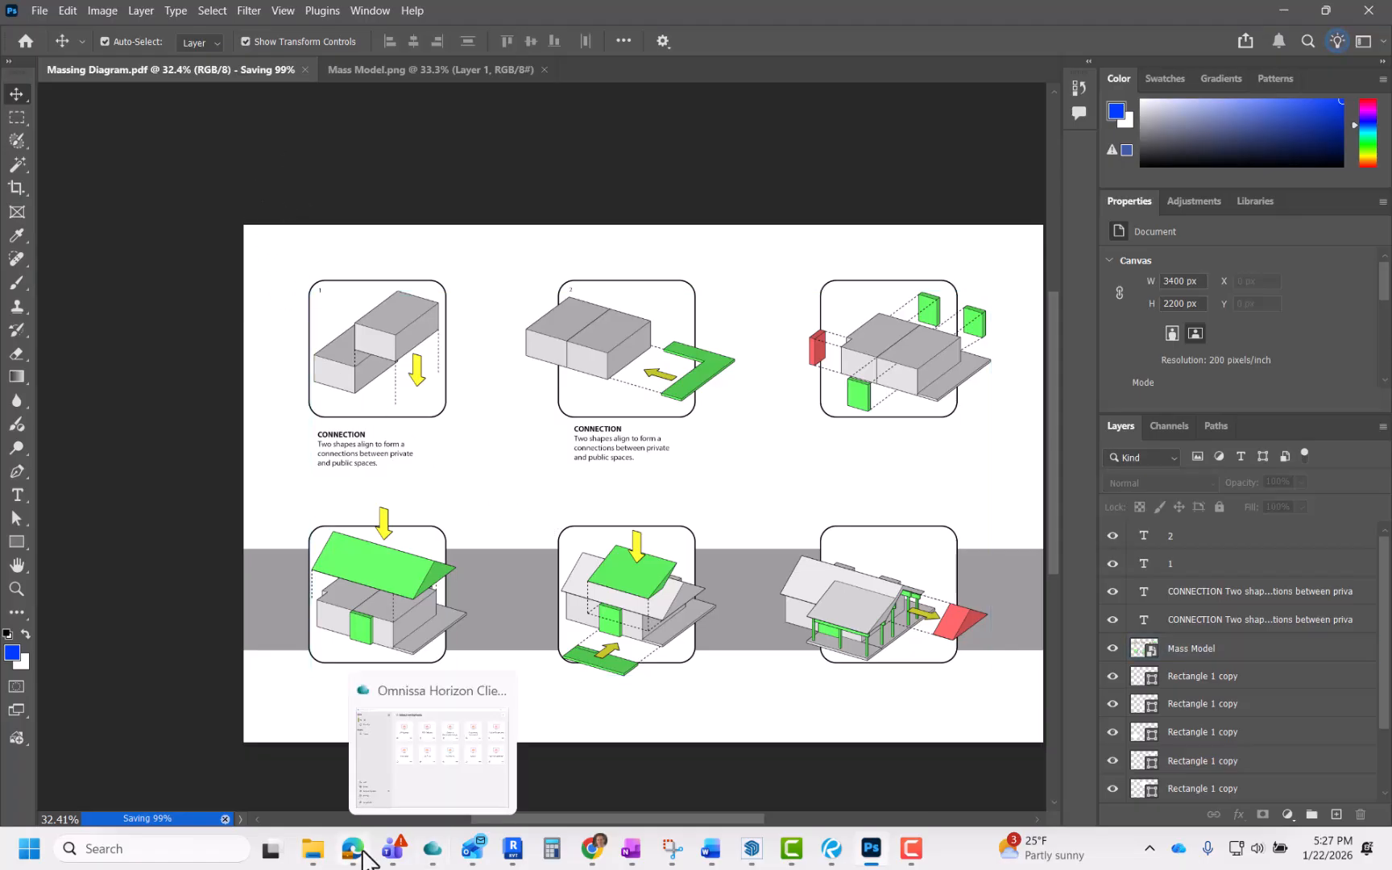
Step: Compare the saved Massing Diagram Photoshop and PDF files in the project folder
{"action": "left_click", "coordinate": [310, 848]}
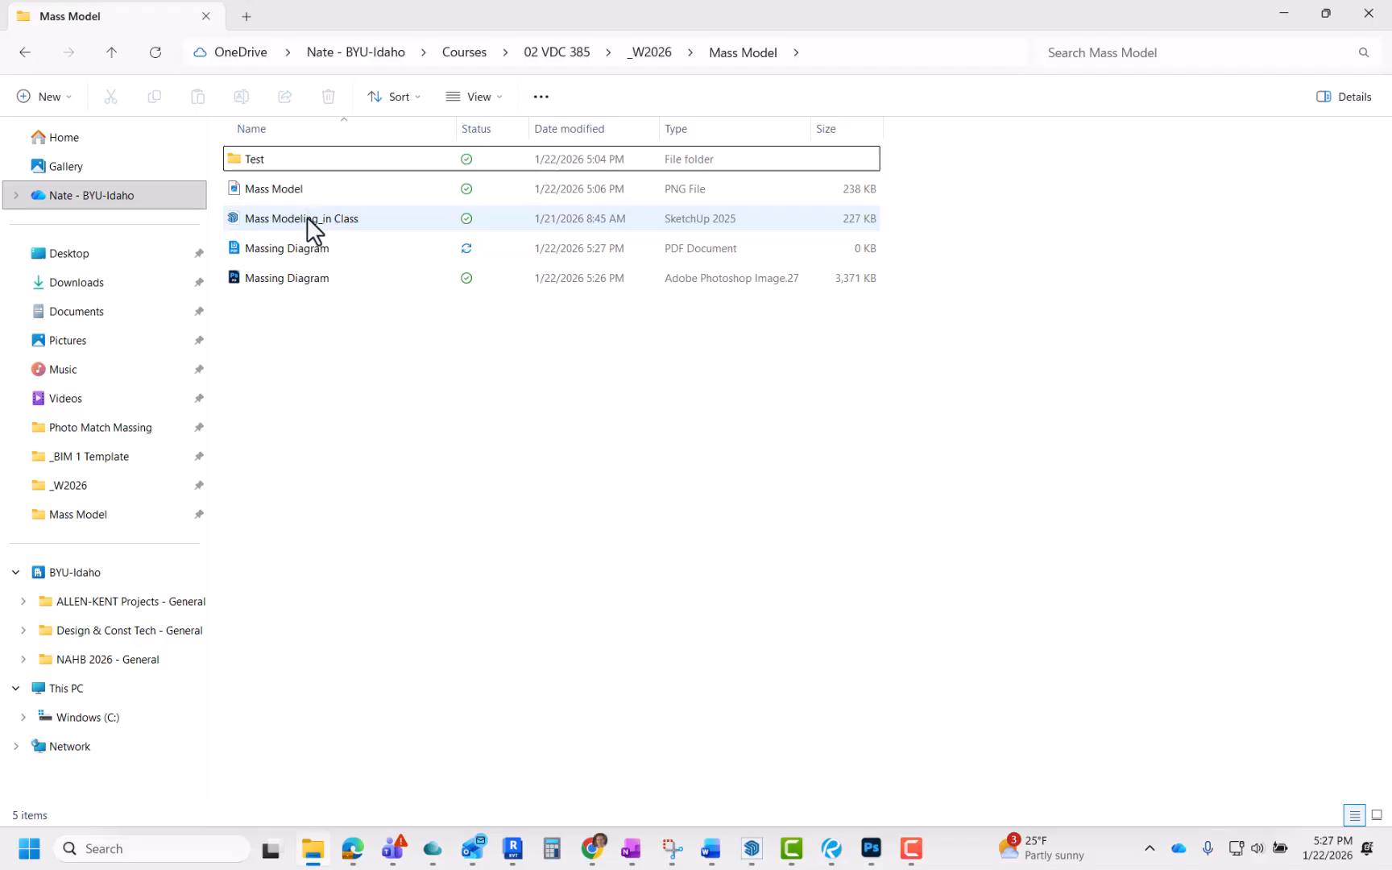
{"action": "left_click", "coordinate": [298, 285]}
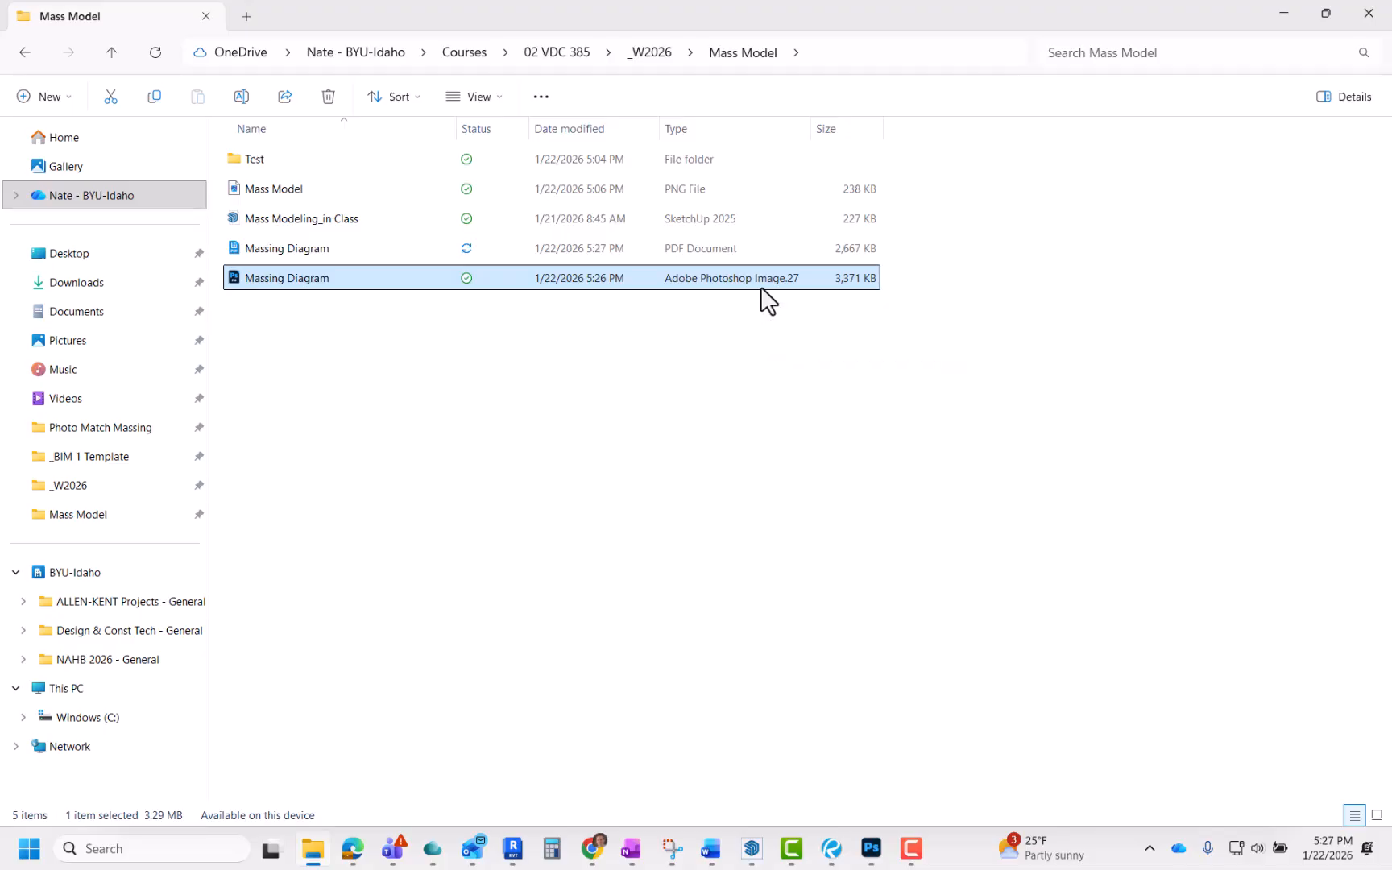
{"action": "left_click", "coordinate": [295, 254]}
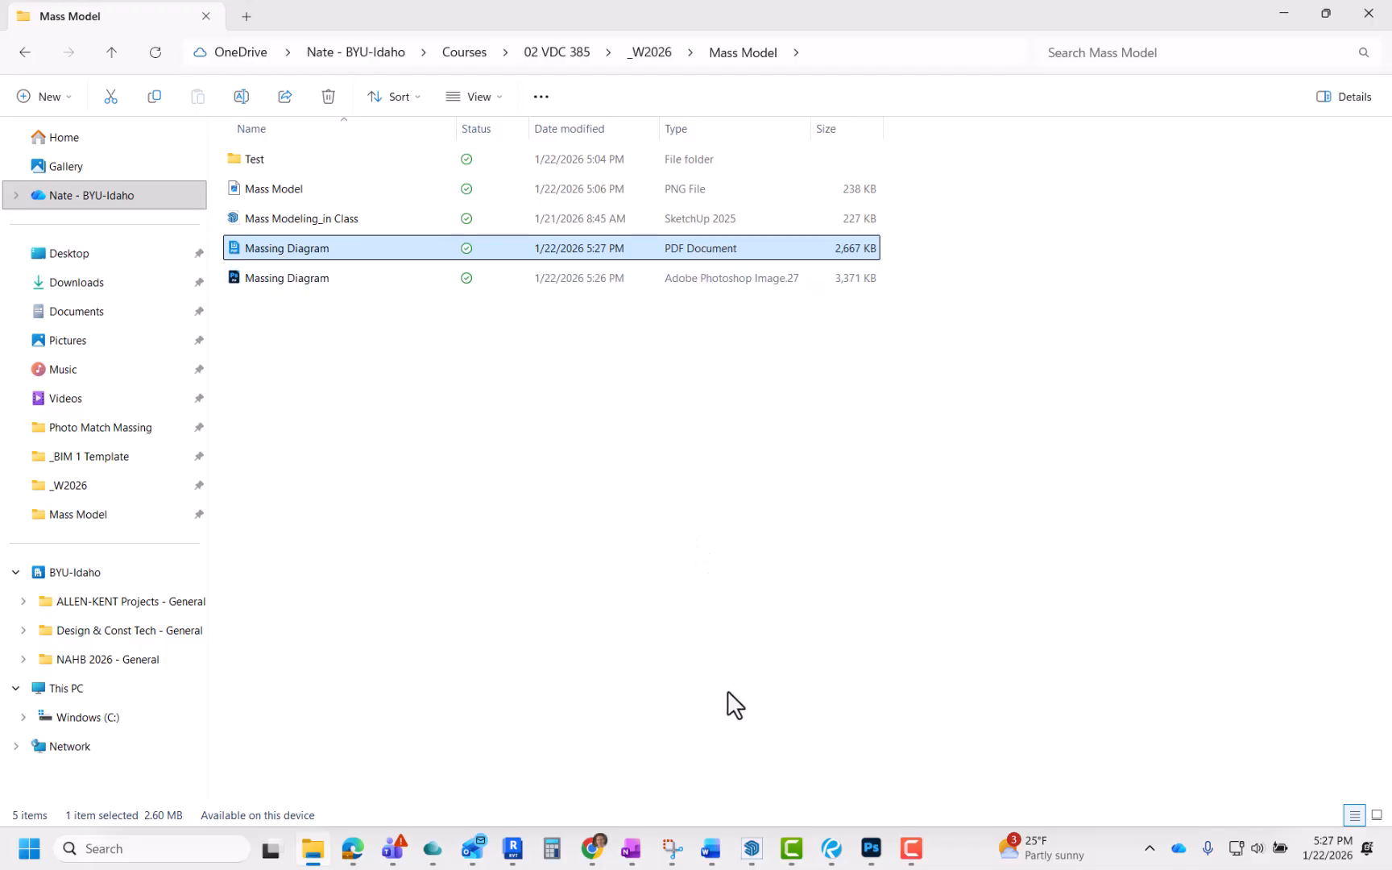
{"action": "mouse_move", "coordinate": [872, 860]}
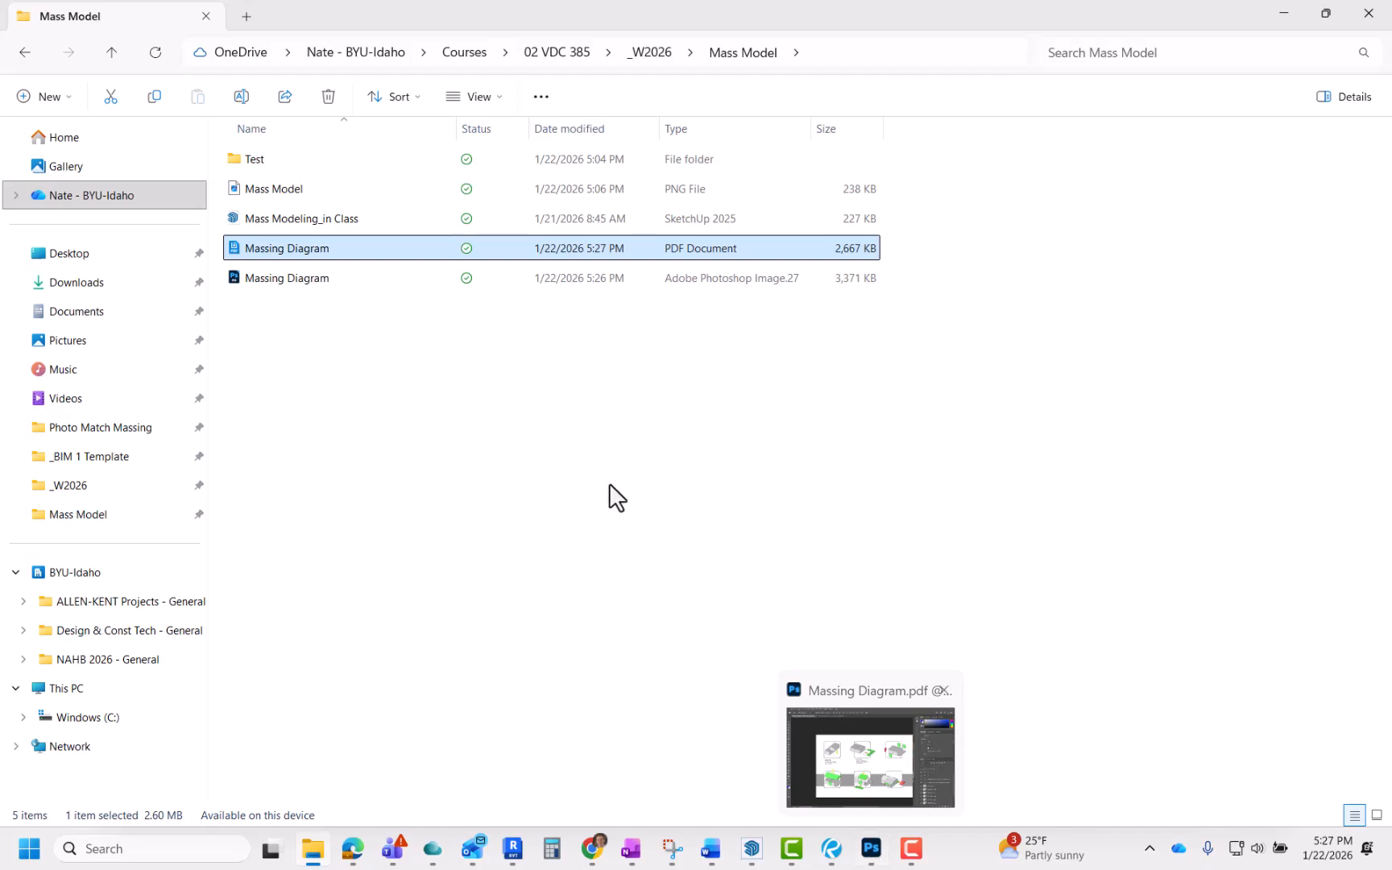
Step: Flatten the sheet's layers into a single background layer
{"action": "left_click", "coordinate": [871, 848]}
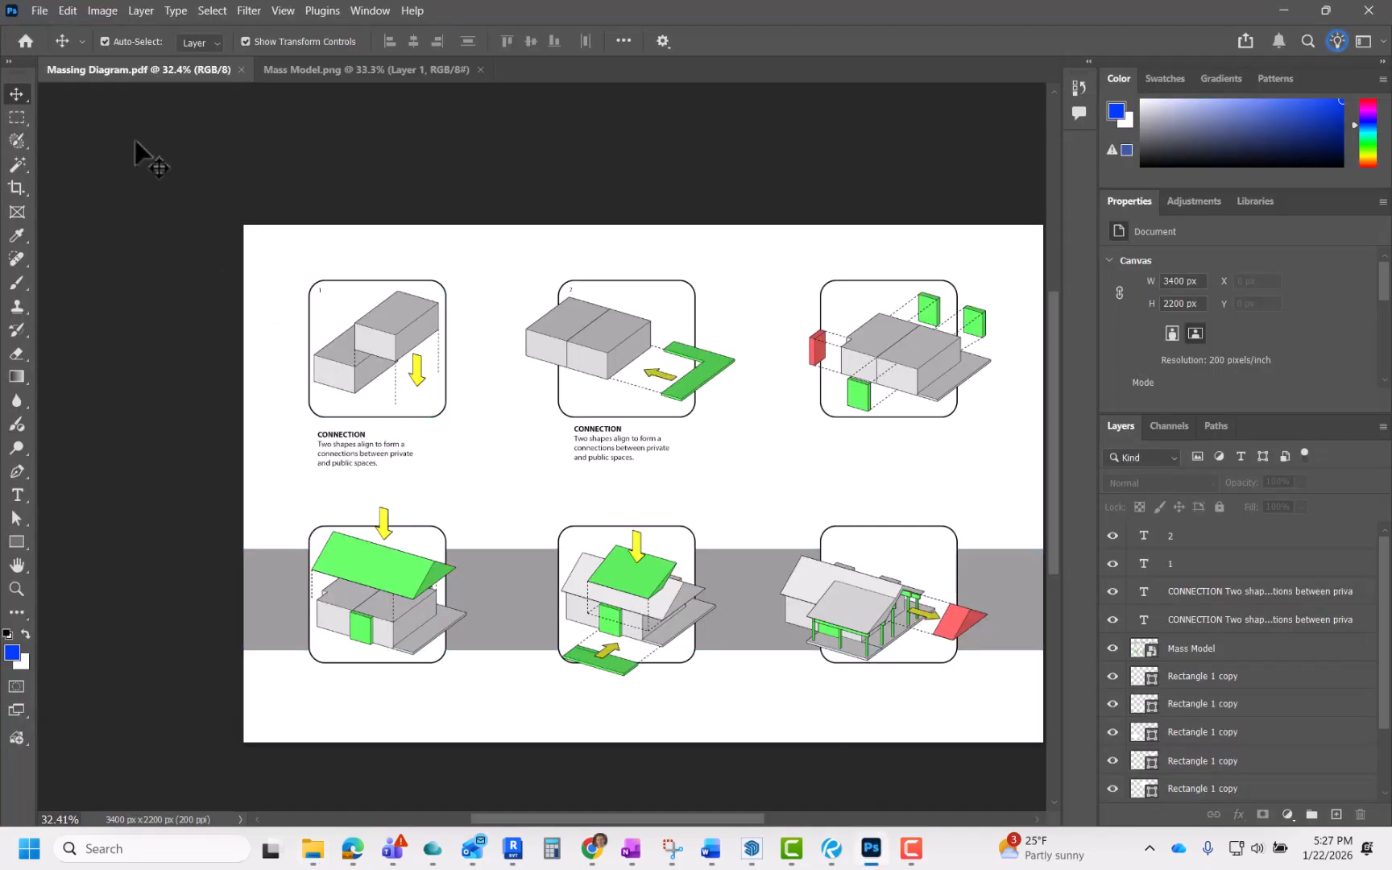
{"action": "left_click", "coordinate": [1382, 428]}
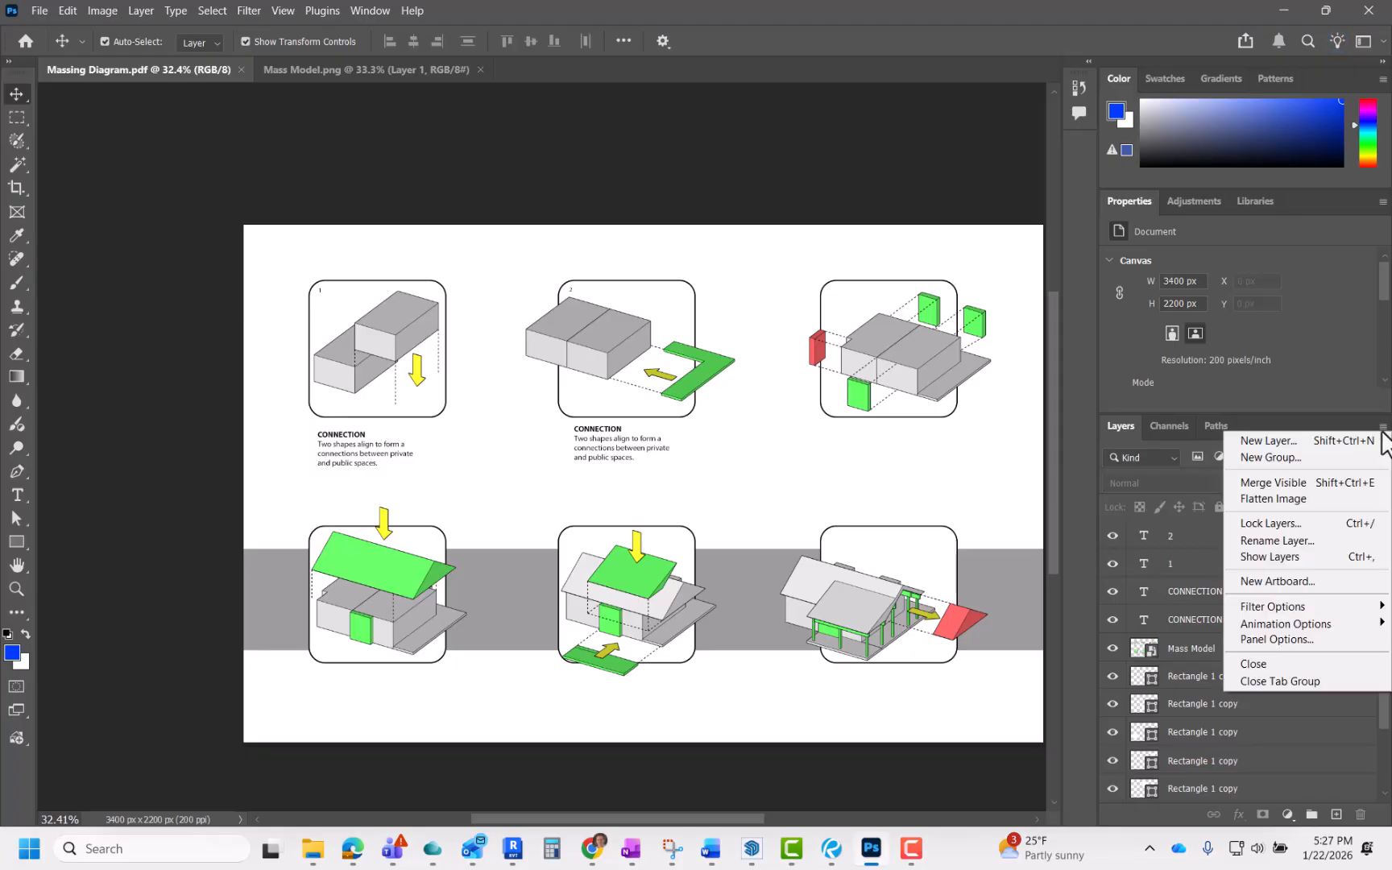
{"action": "left_click", "coordinate": [1309, 497]}
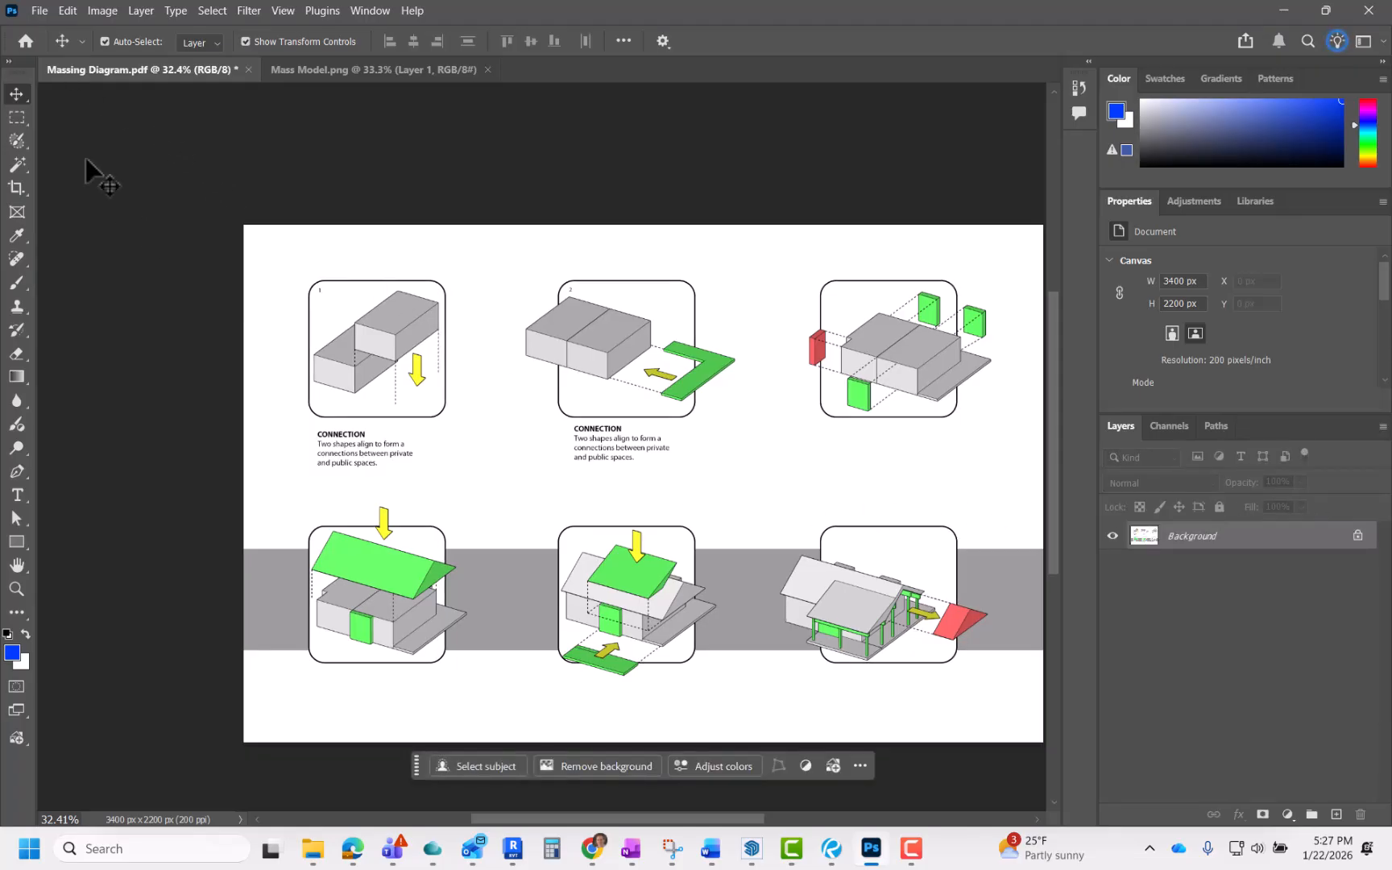
Step: Save the flattened sheet as a Photoshop PDF named "Massing Diagram 01"
{"action": "left_click", "coordinate": [40, 11]}
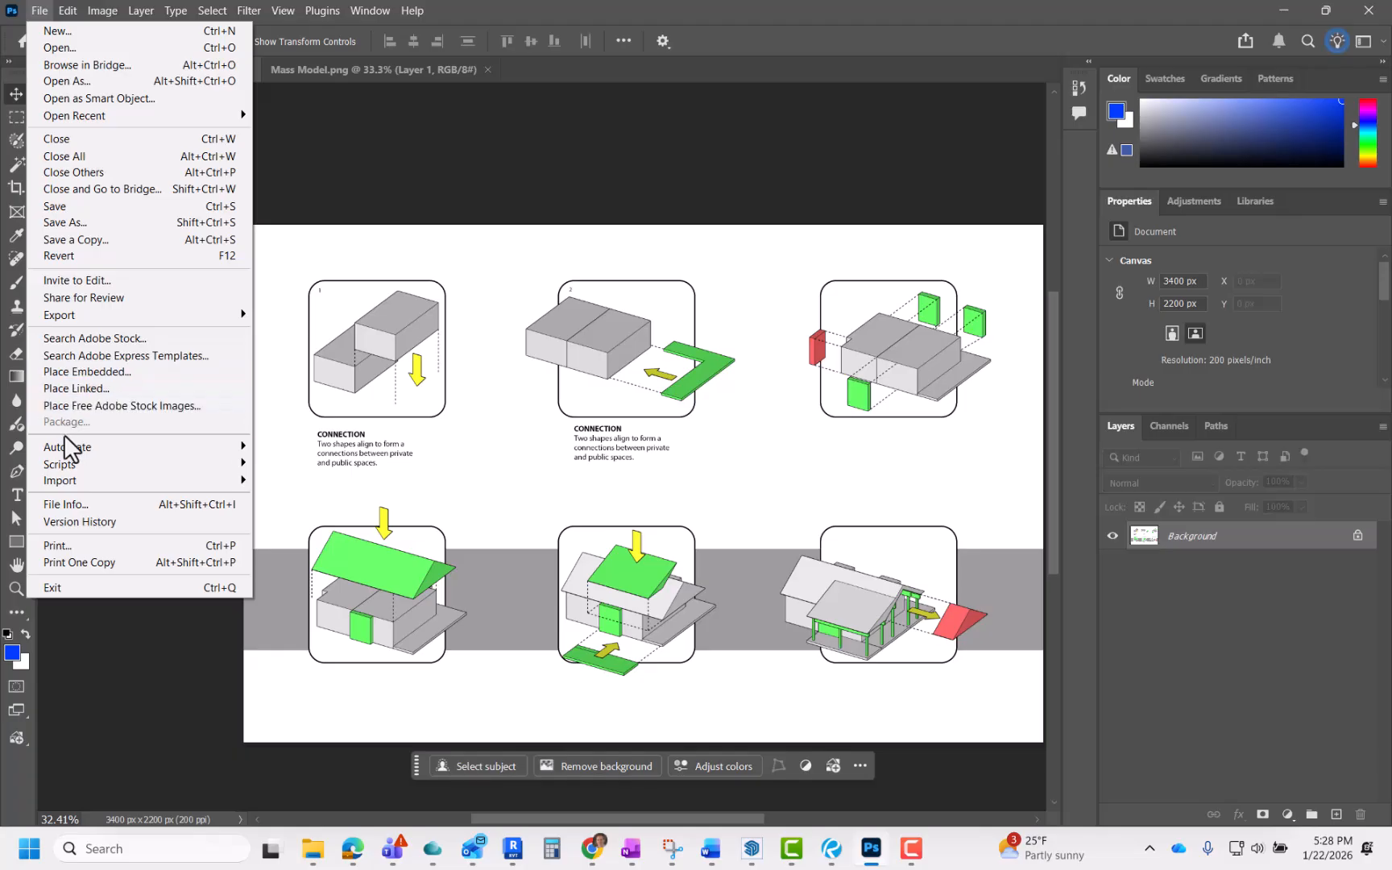
{"action": "left_click", "coordinate": [44, 223]}
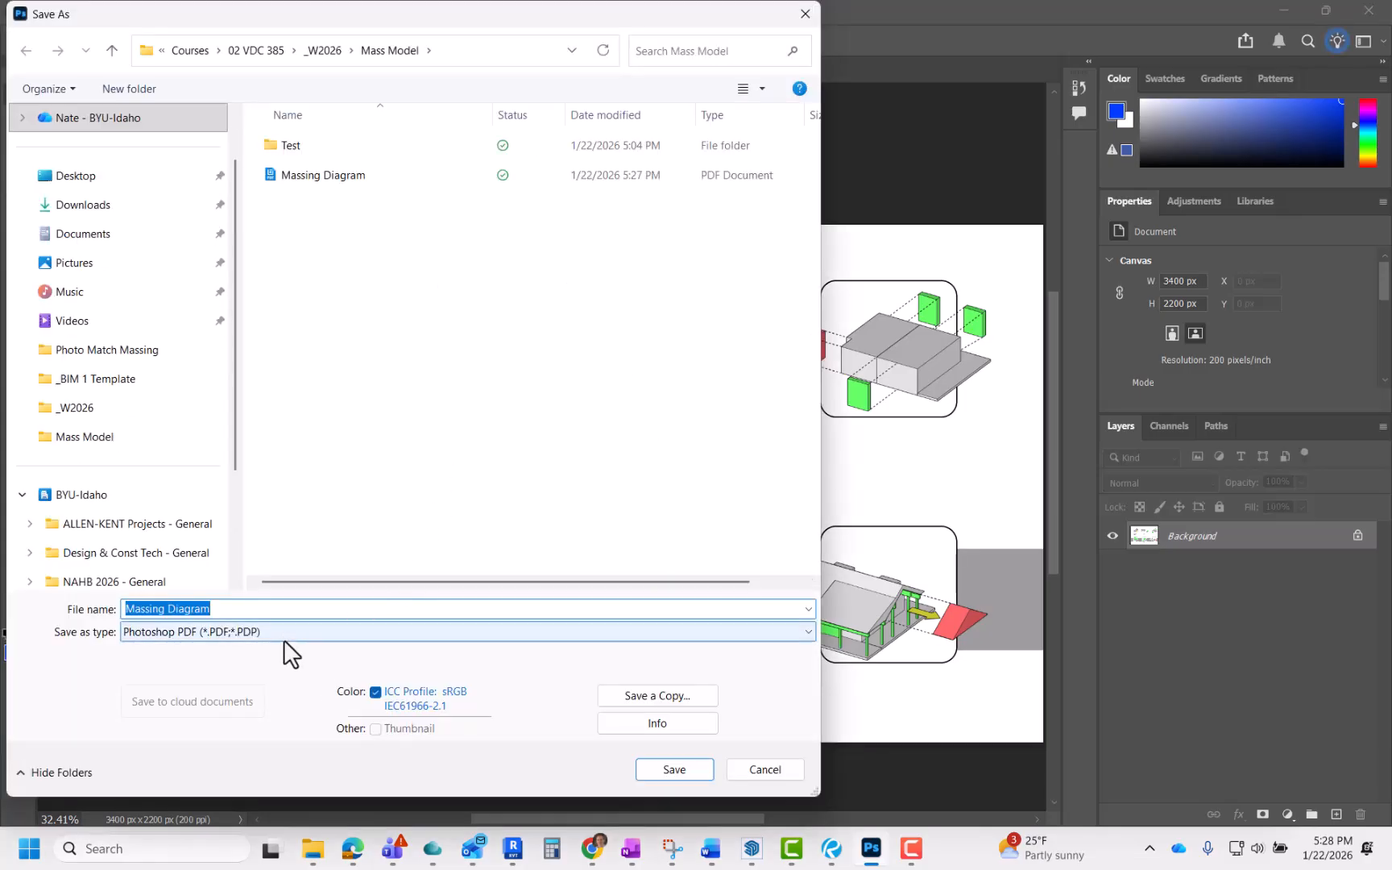
{"action": "left_click", "coordinate": [284, 631]}
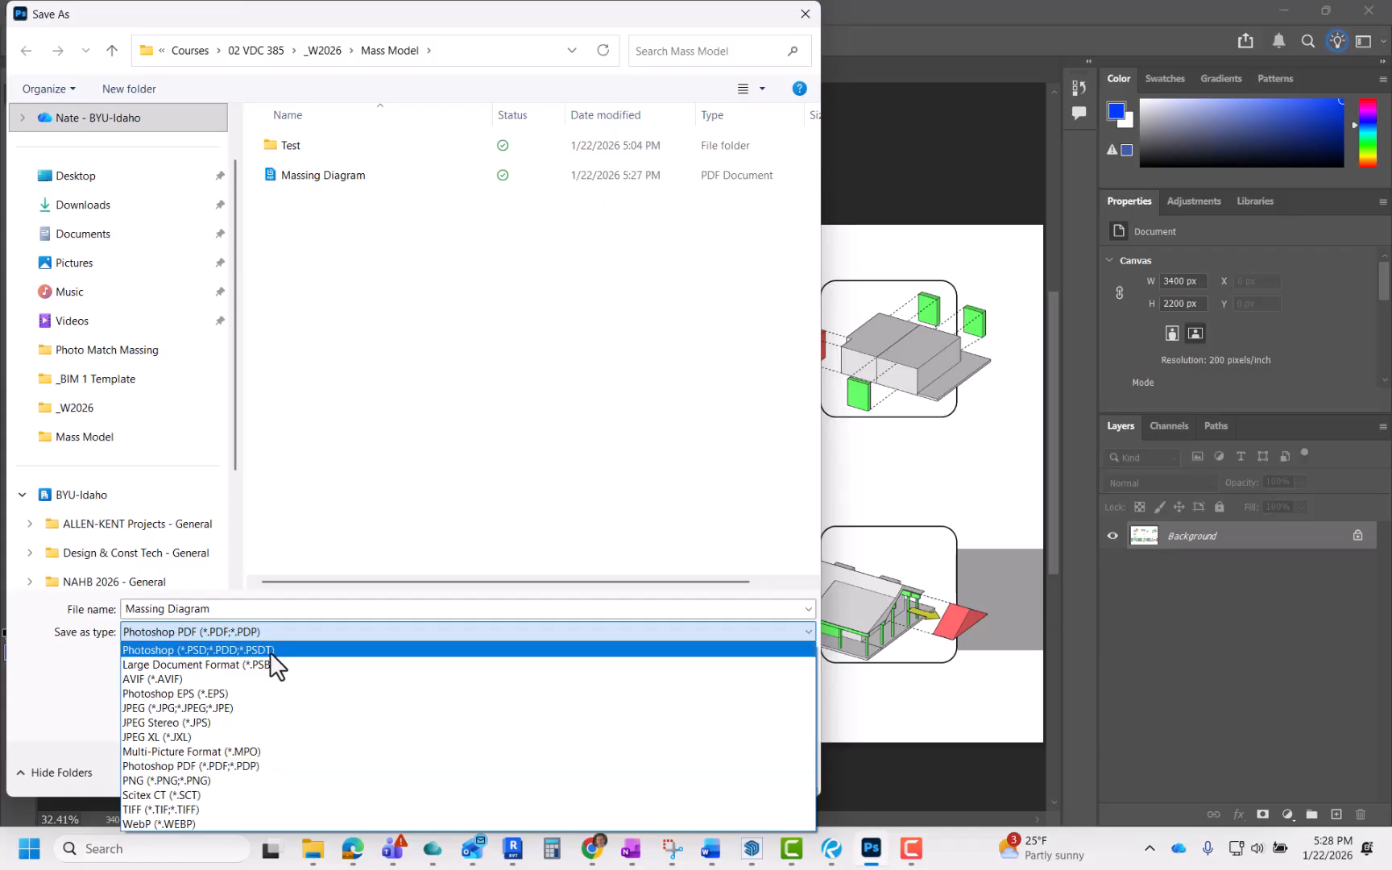
{"action": "left_click", "coordinate": [237, 764]}
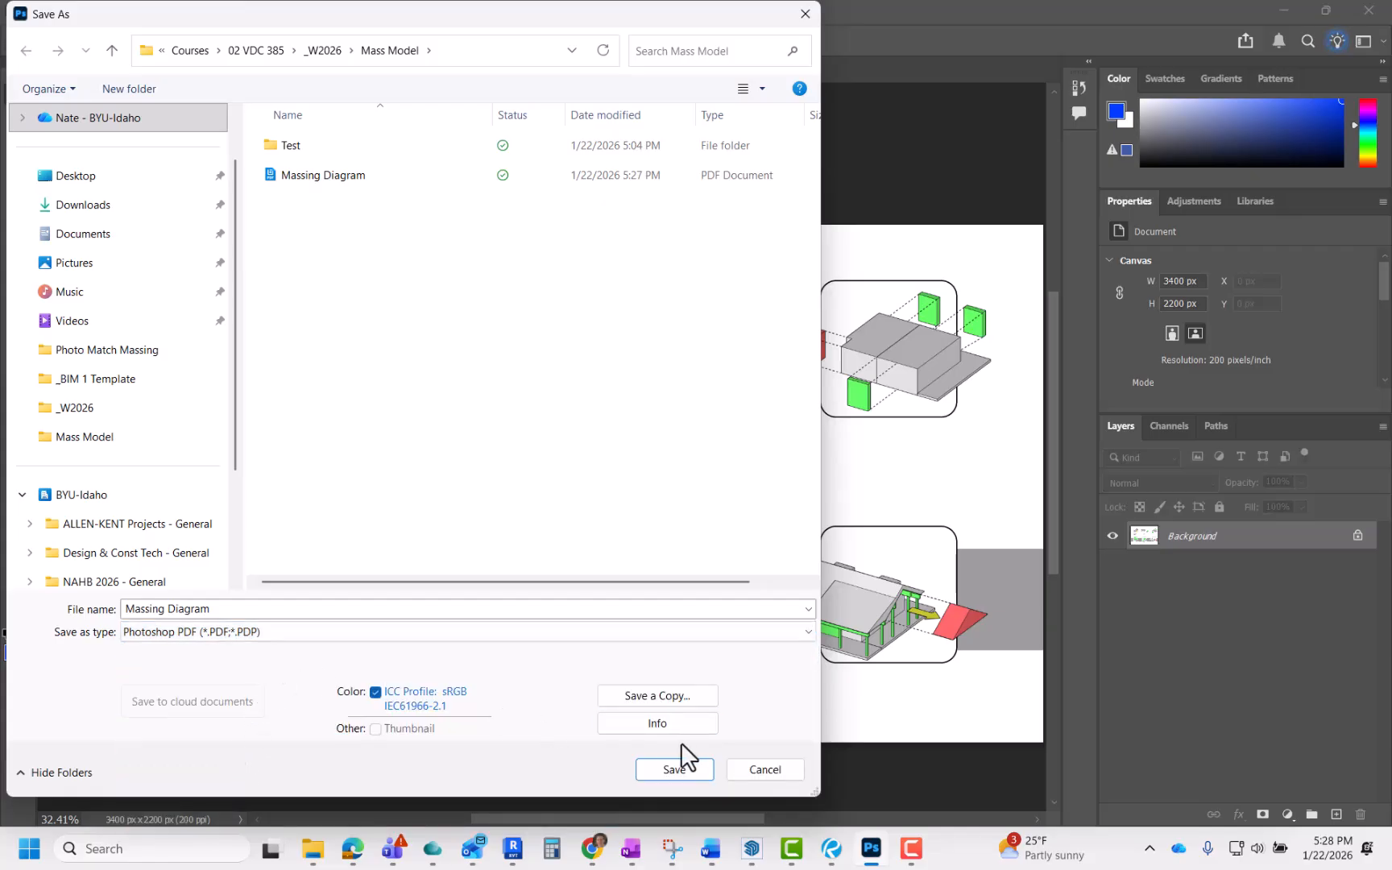
{"action": "left_click", "coordinate": [288, 610]}
{"action": "double_click", "coordinate": [288, 610]}
{"action": "left_click", "coordinate": [287, 610]}
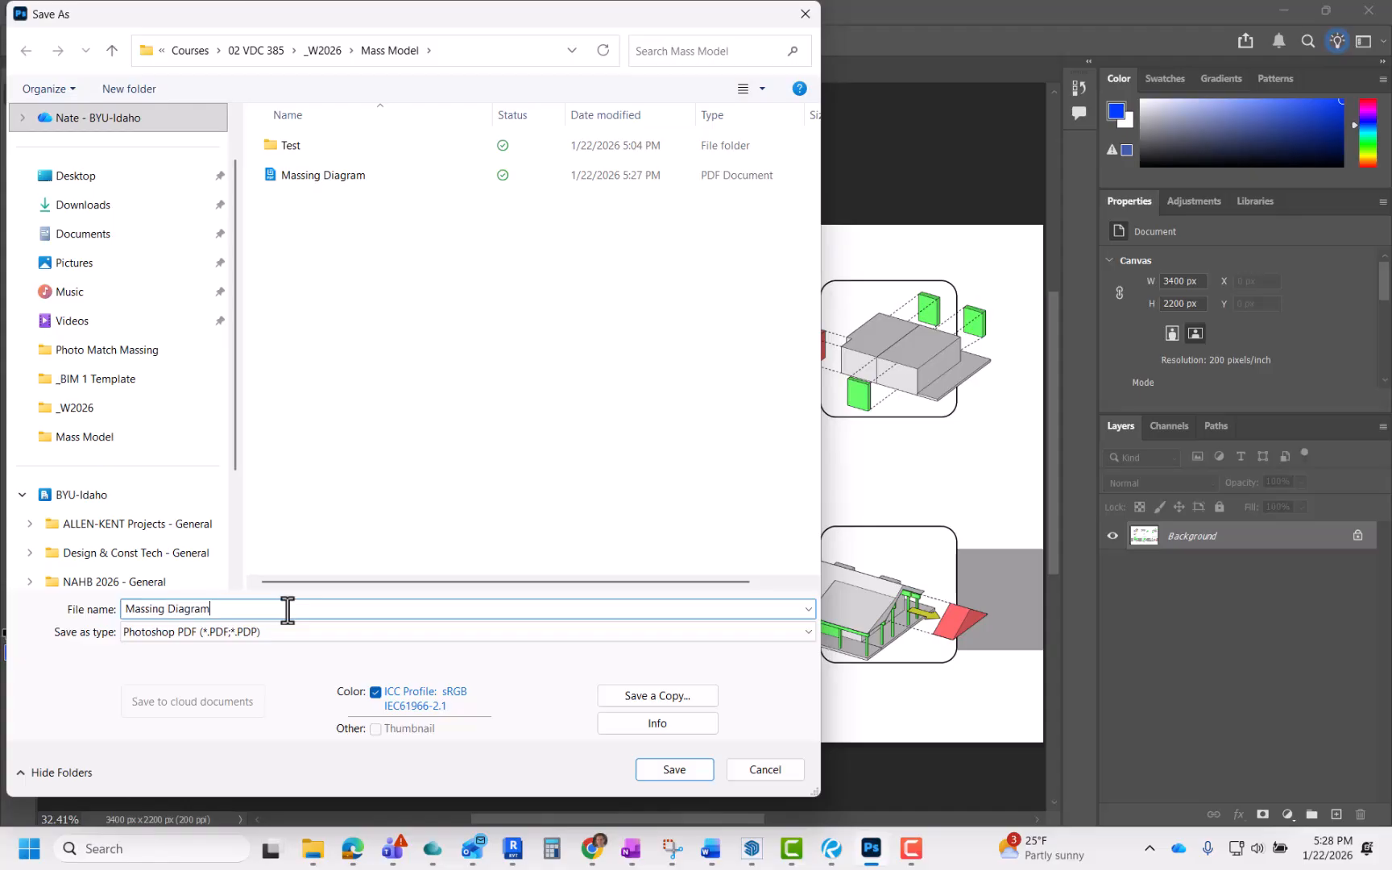
{"action": "left_click", "coordinate": [689, 770]}
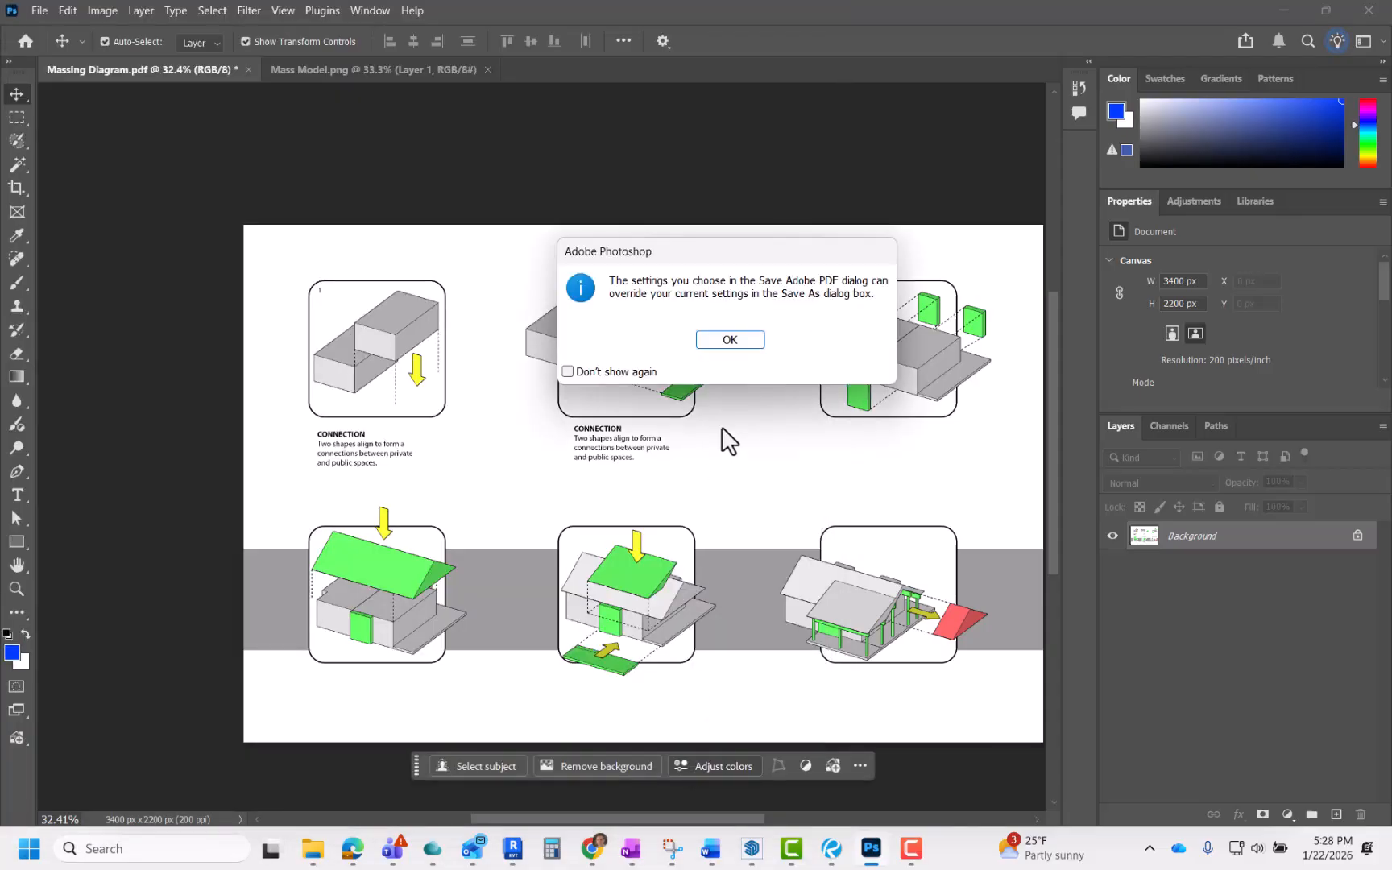
{"action": "left_click", "coordinate": [732, 340]}
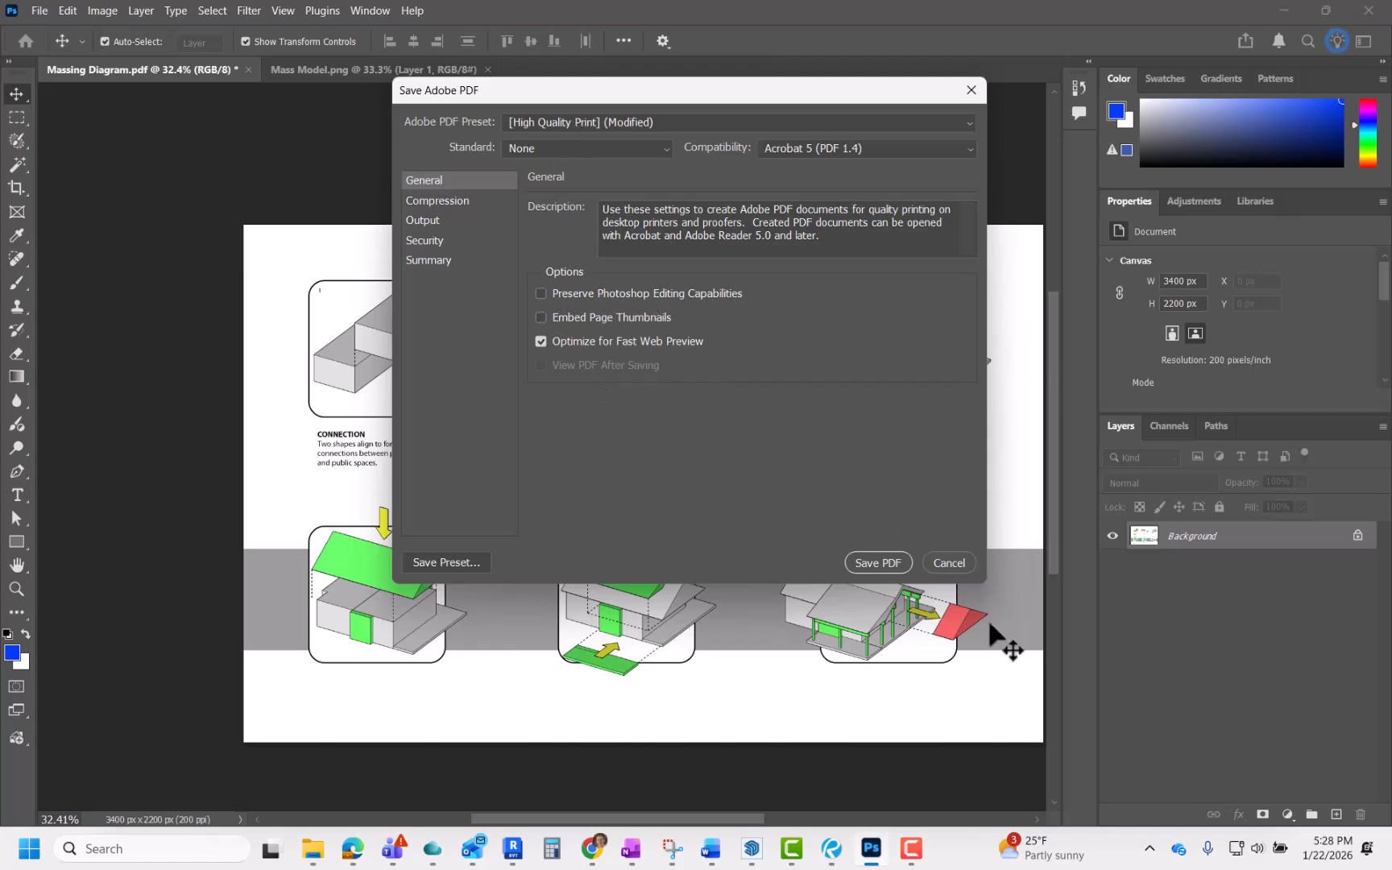
{"action": "left_click", "coordinate": [868, 567]}
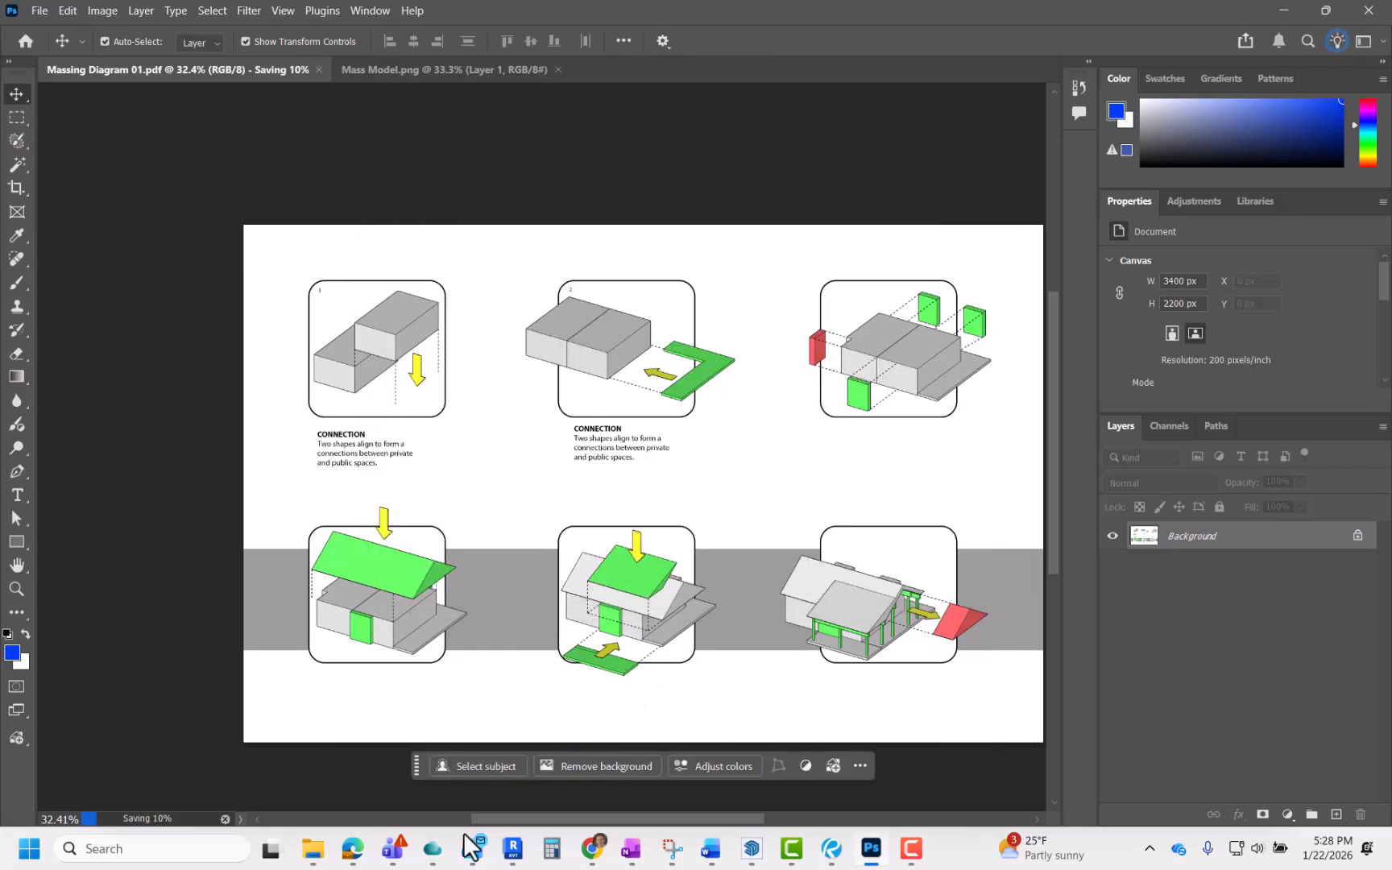
Step: Open the Massing Diagram 01 PDF from the project folder and inspect the sheet
{"action": "left_click", "coordinate": [313, 848]}
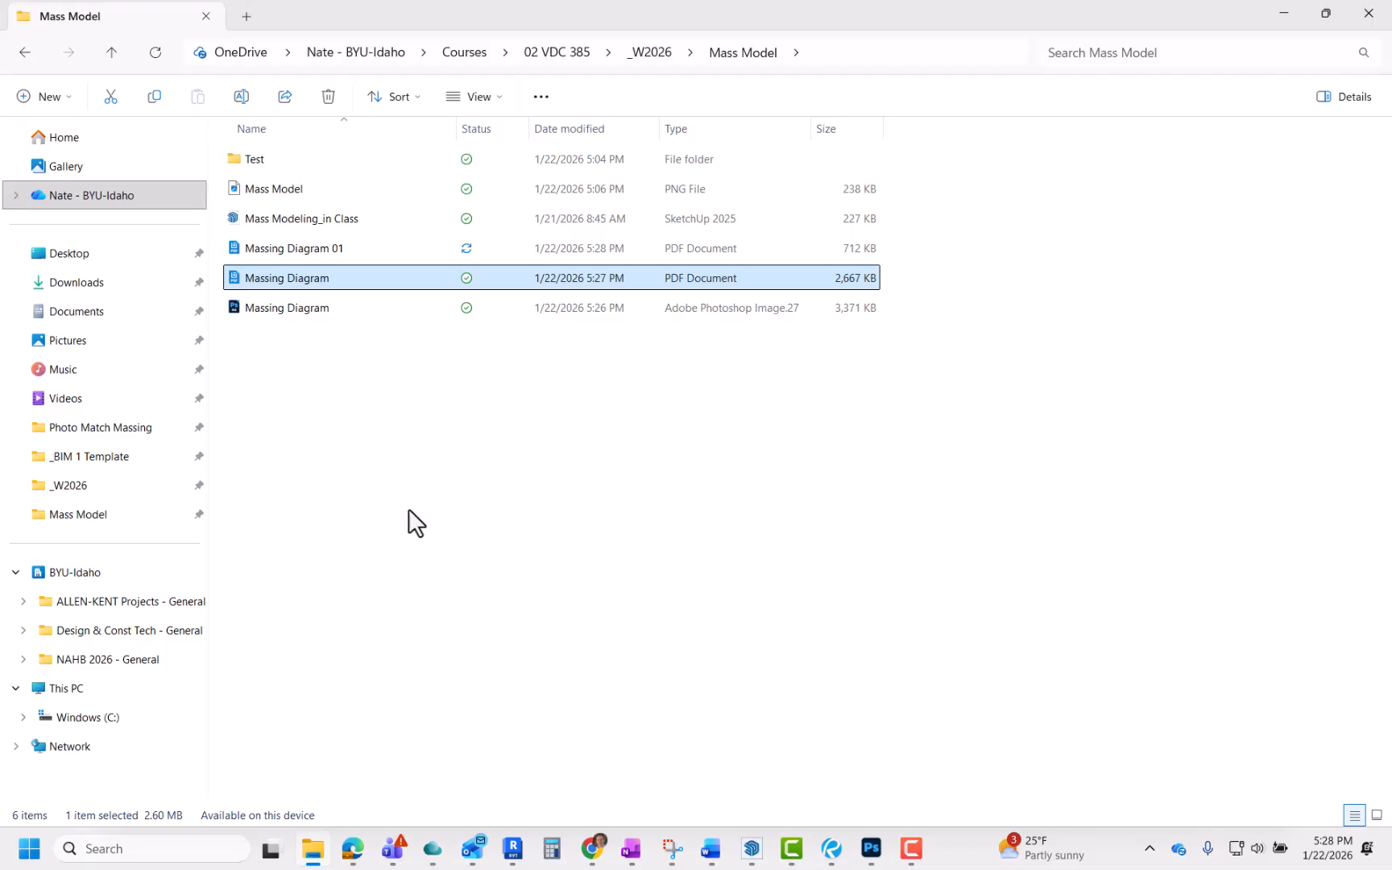
{"action": "left_click", "coordinate": [408, 515]}
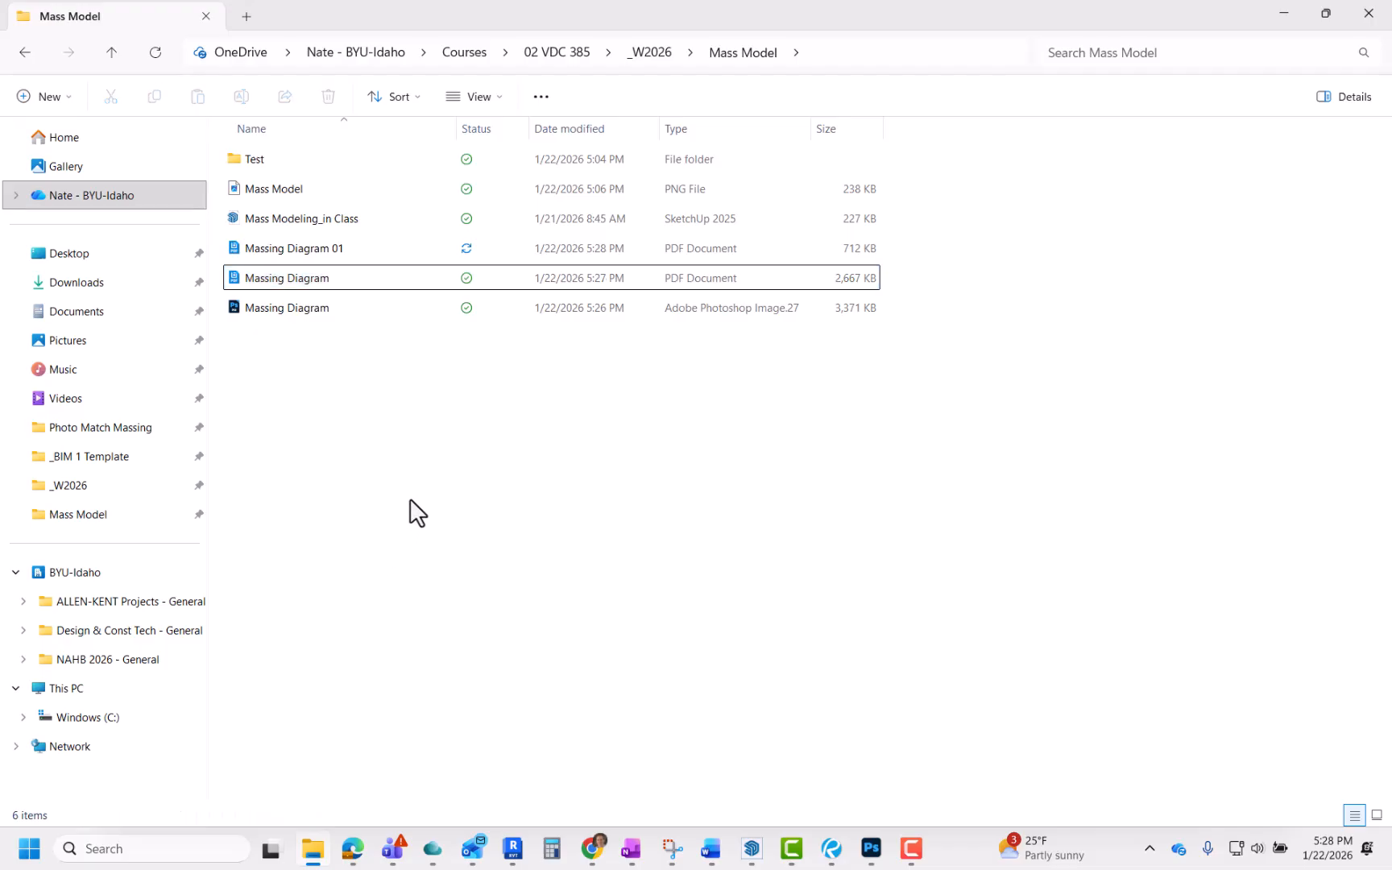
{"action": "double_click", "coordinate": [367, 272]}
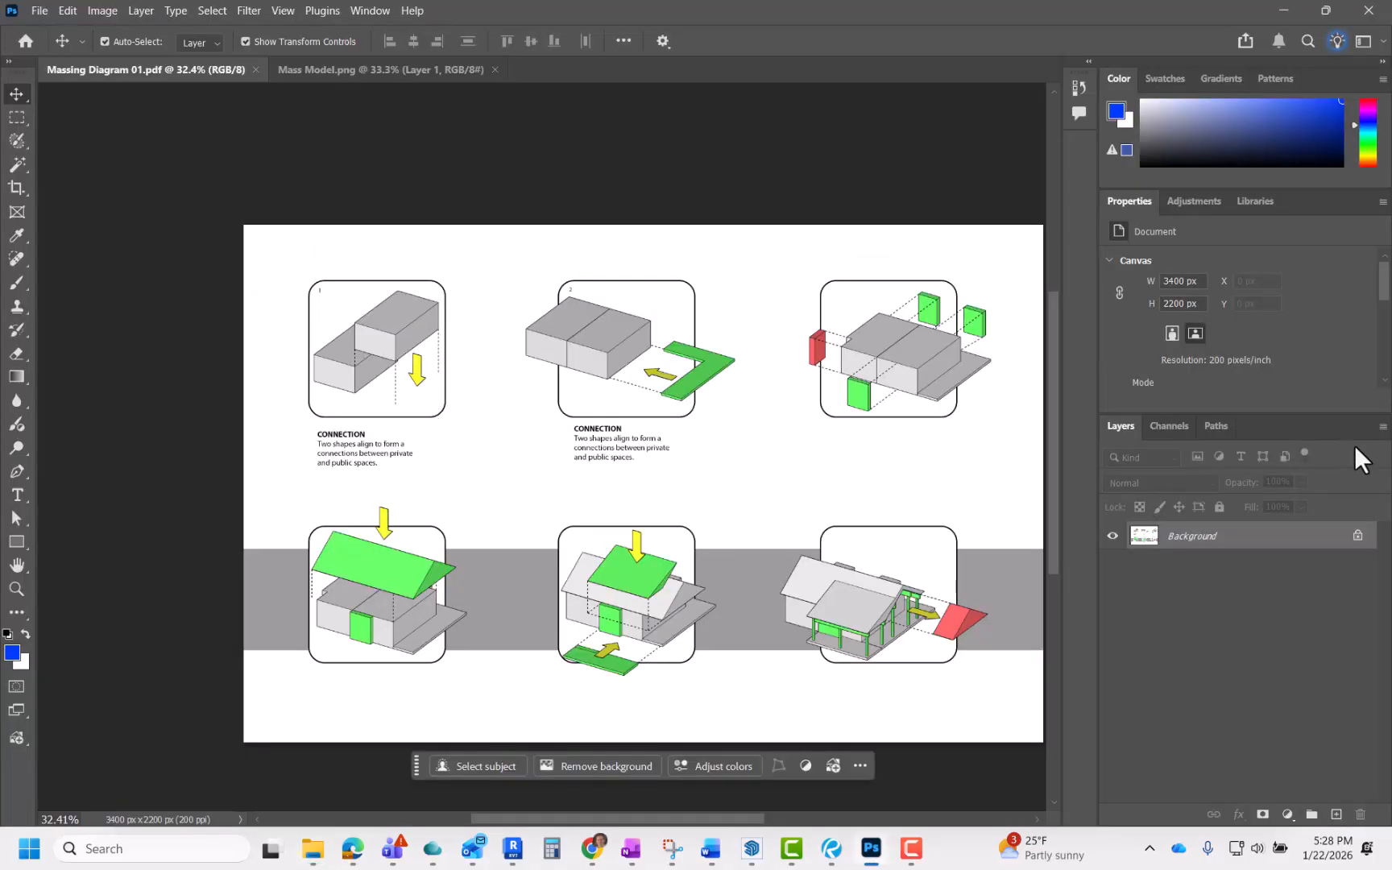
{"action": "left_click", "coordinate": [1383, 427]}
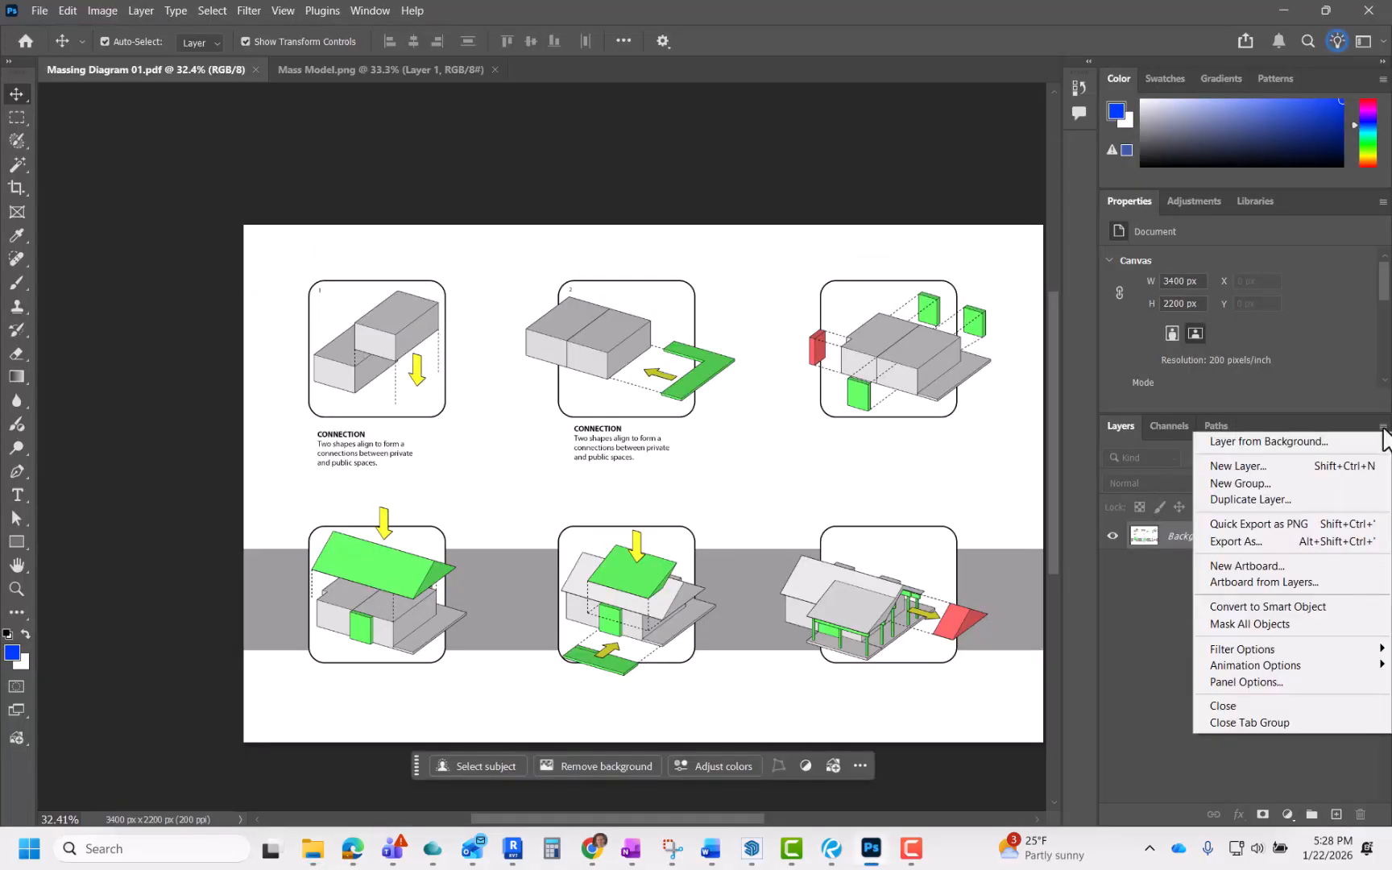
{"action": "left_click", "coordinate": [824, 519]}
{"action": "scroll", "coordinate": [538, 495], "scroll_direction": "down", "scroll_amount": 3}
{"action": "scroll", "coordinate": [794, 567], "scroll_direction": "up", "scroll_amount": 5}
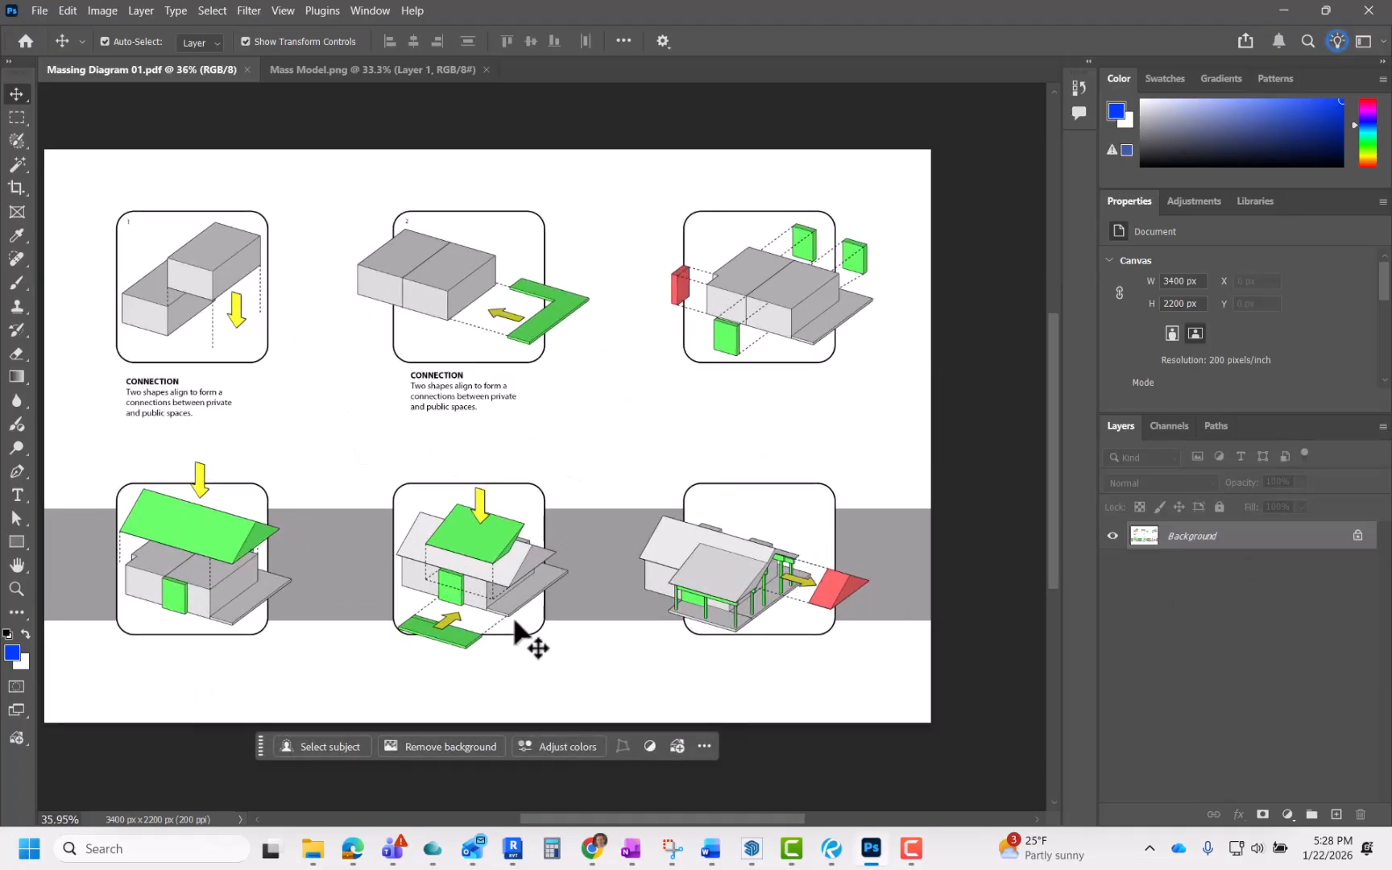
Step: Open the layered Massing Diagram Photoshop file from the project folder and review the sheet
{"action": "key", "text": "alt+Tab"}
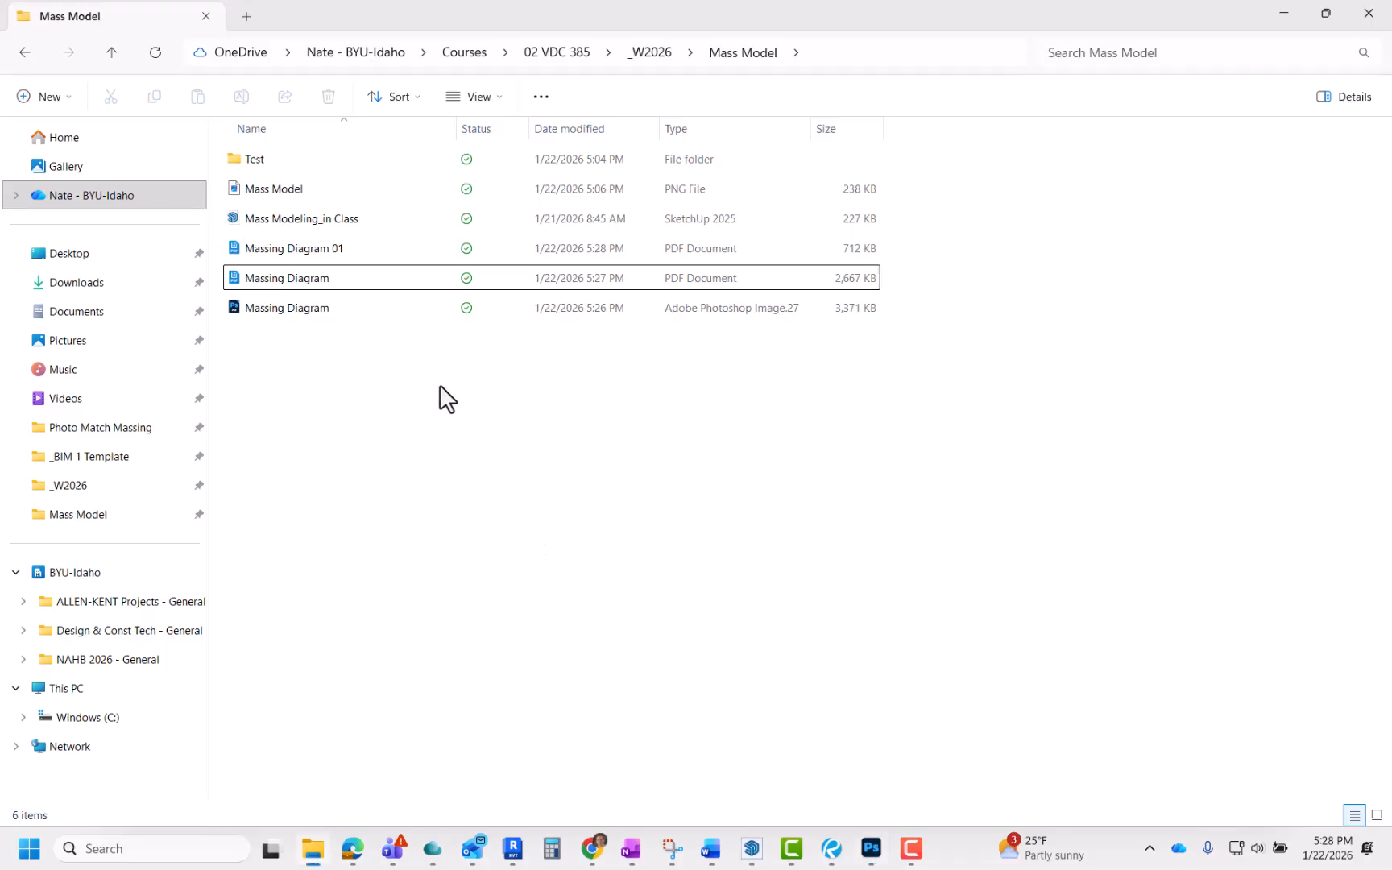
{"action": "left_click", "coordinate": [293, 308]}
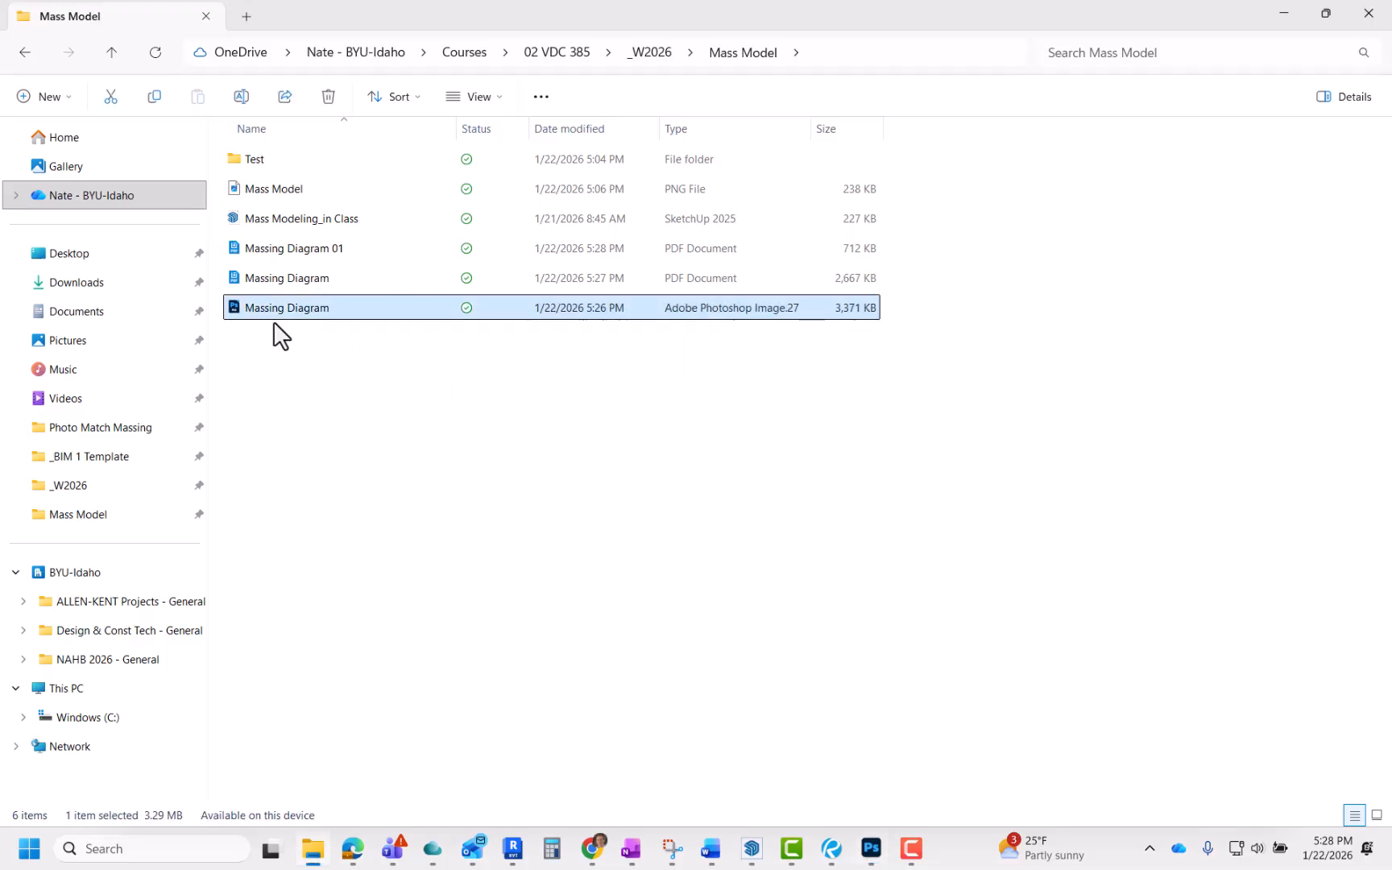
{"action": "left_click", "coordinate": [315, 365]}
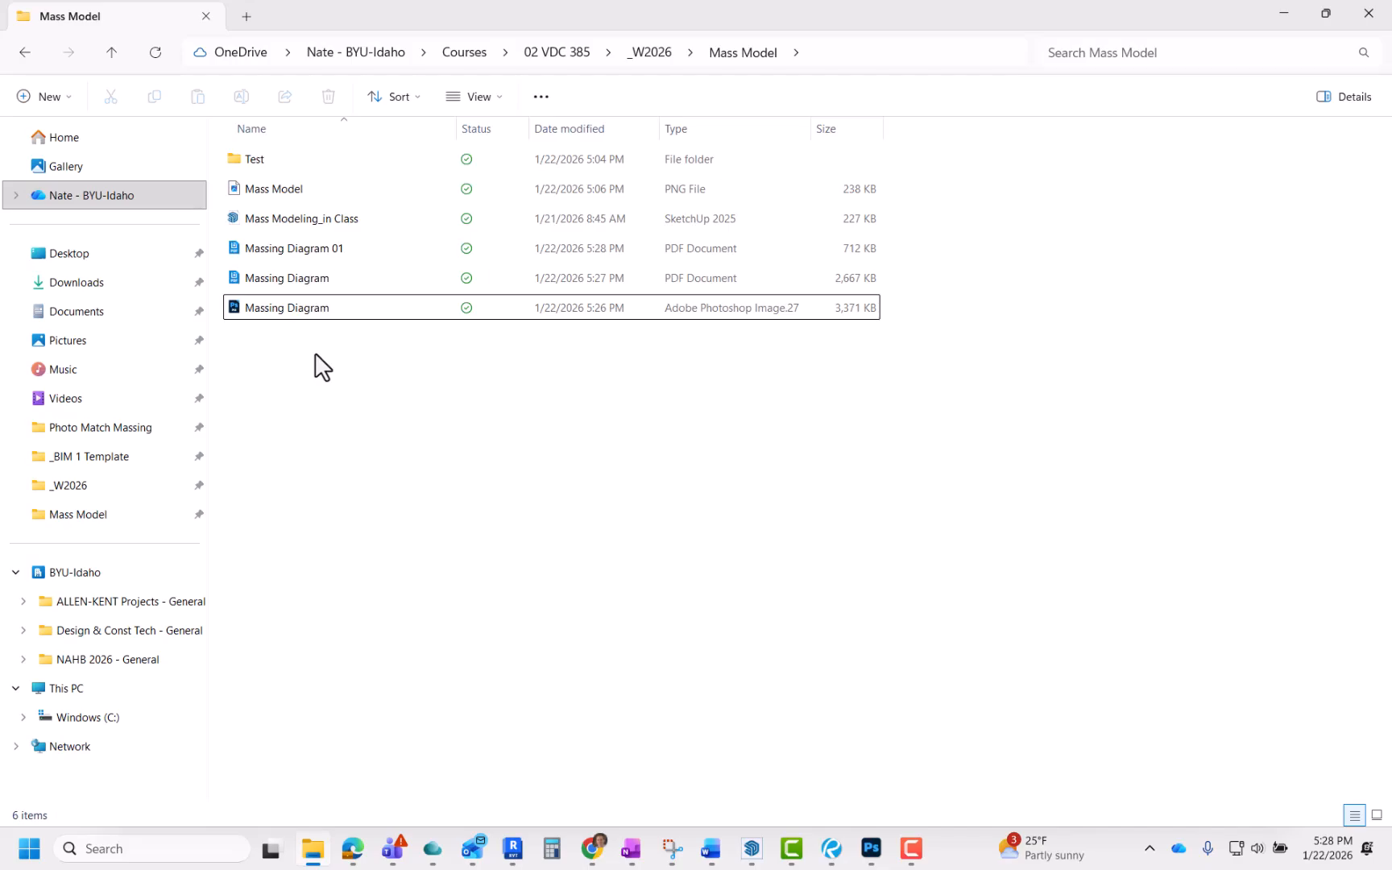
{"action": "double_click", "coordinate": [314, 308]}
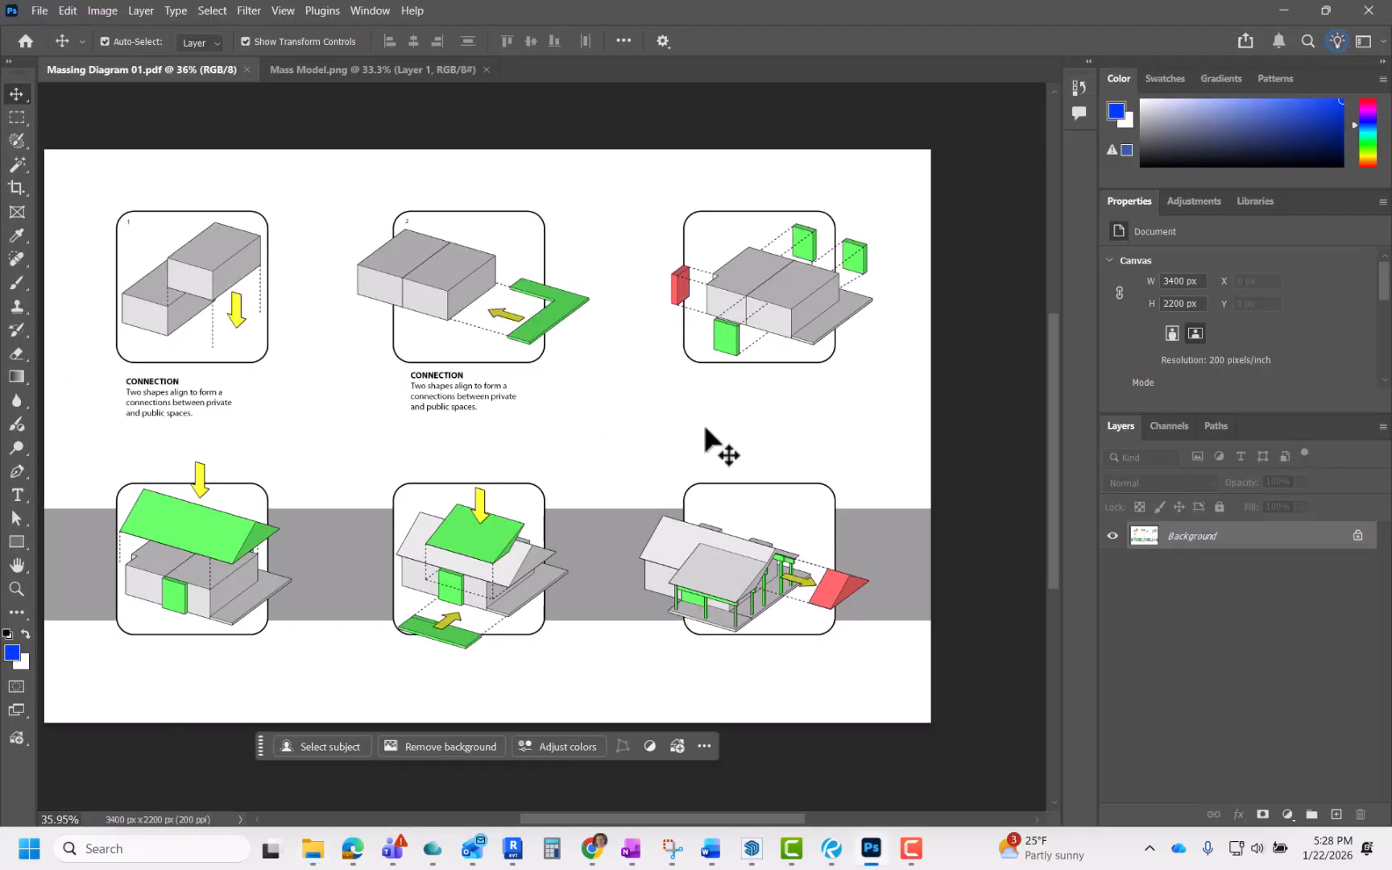
{"action": "scroll", "coordinate": [709, 451], "scroll_direction": "down", "scroll_amount": 2}
{"action": "scroll", "coordinate": [532, 524], "scroll_direction": "up", "scroll_amount": 3}
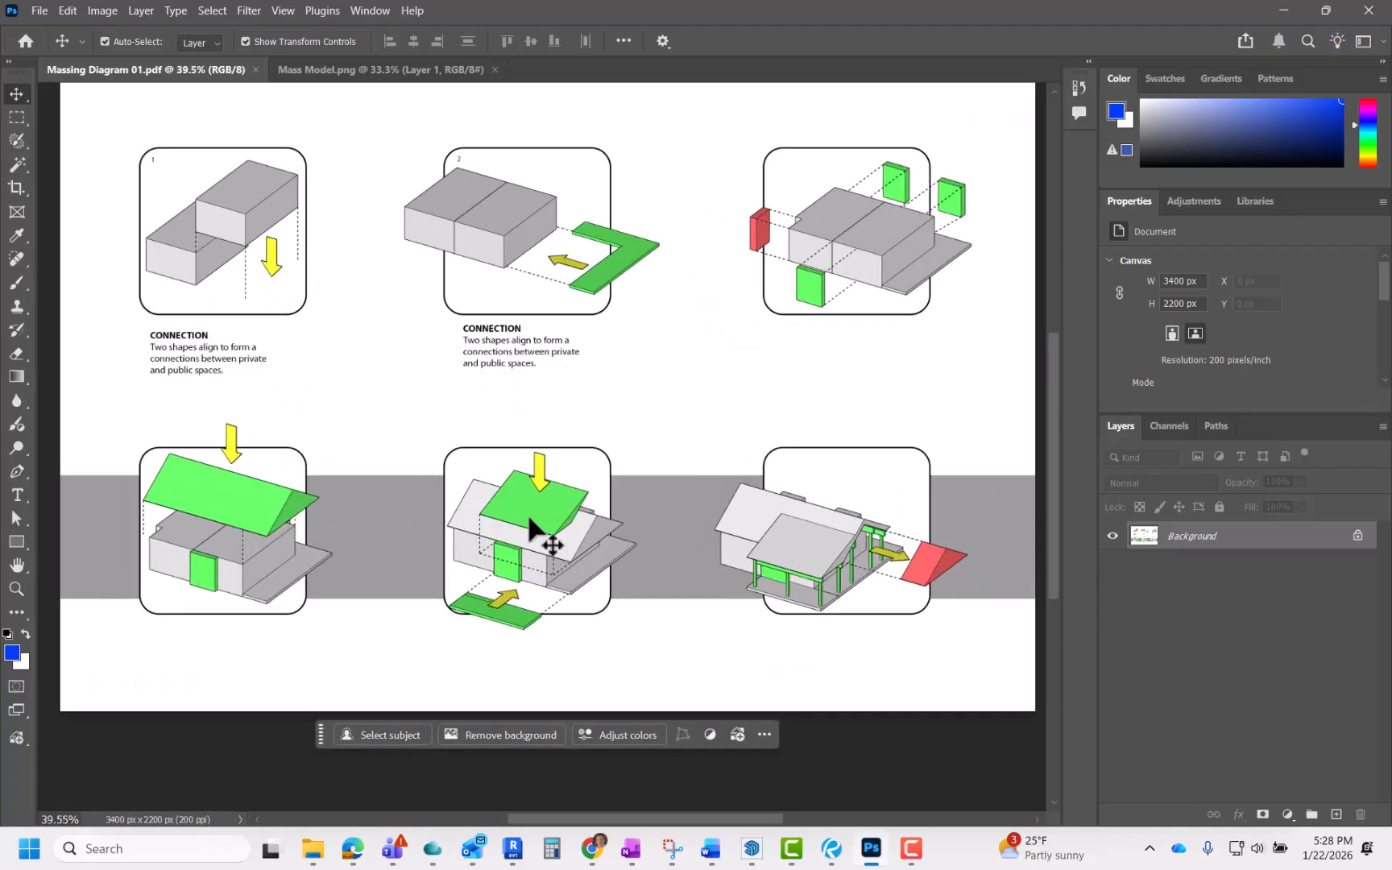